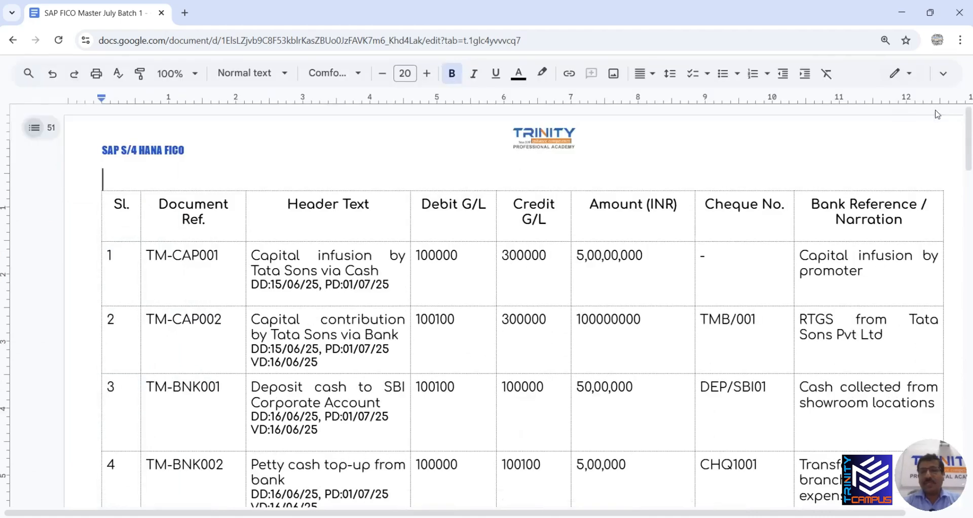
Review the reference document, then open the SAP S4 HANA 2023 APEX logon screen from SAP Logon
scroll(274, 264, down, 10)
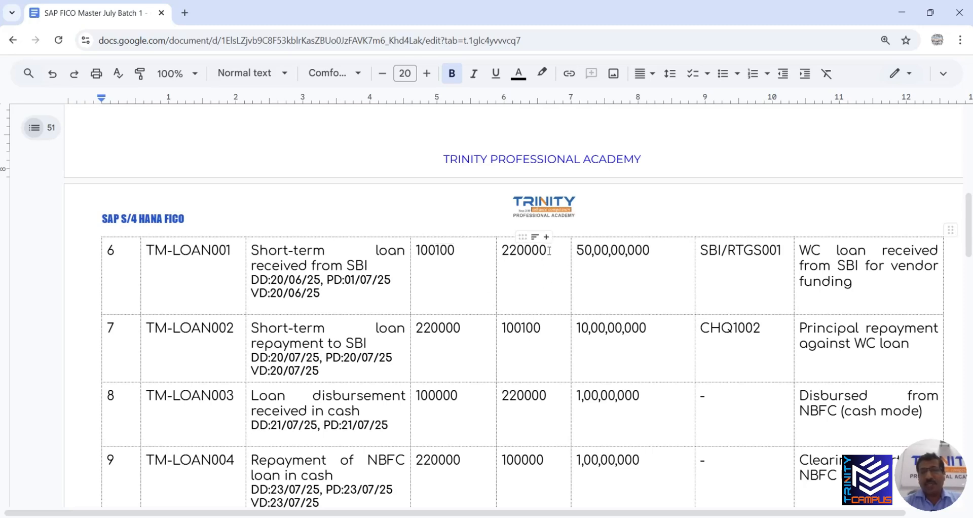
scroll(530, 256, down, 1)
scroll(452, 265, down, 2)
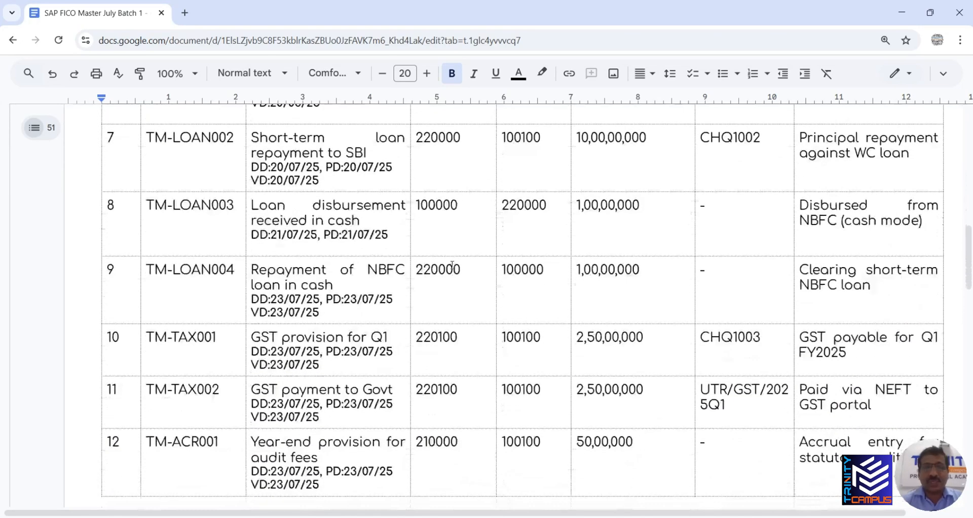
scroll(469, 267, down, 8)
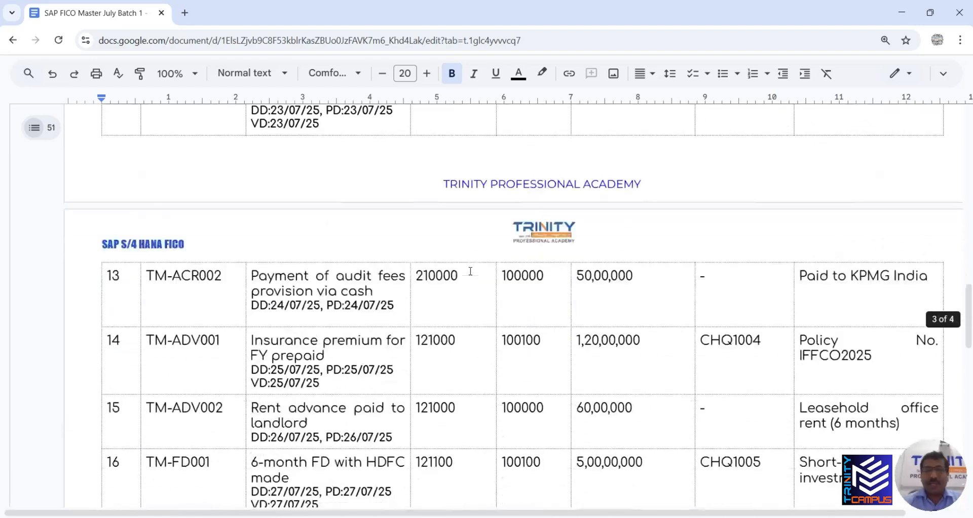
scroll(470, 271, down, 6)
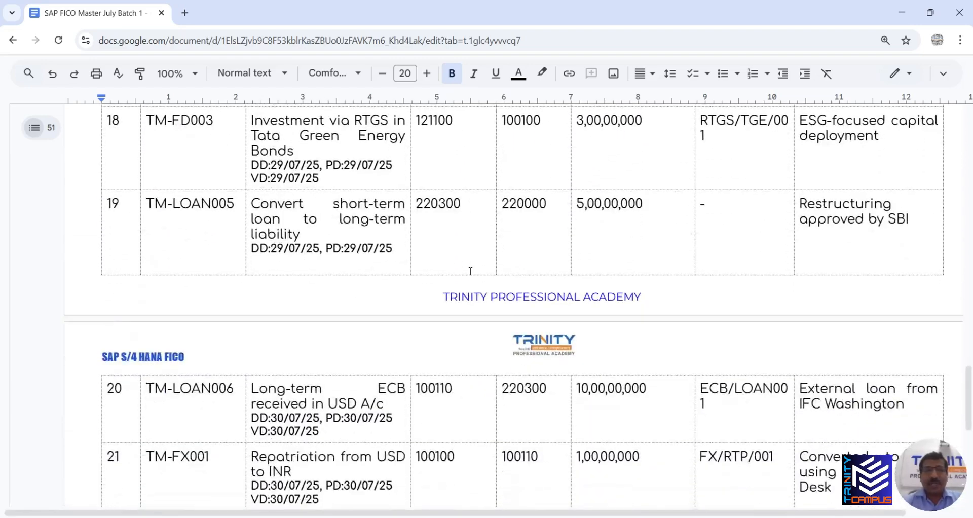
scroll(470, 272, down, 6)
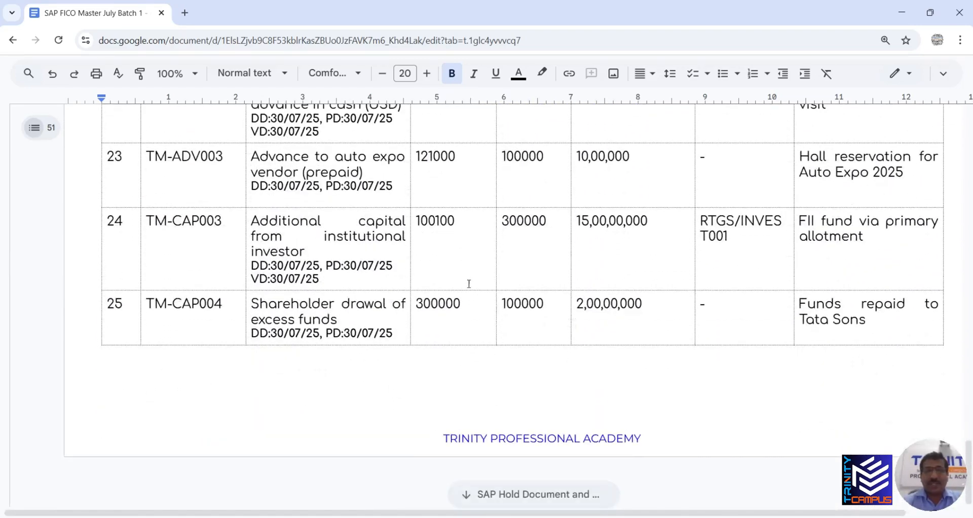
scroll(466, 286, up, 3)
scroll(465, 293, up, 9)
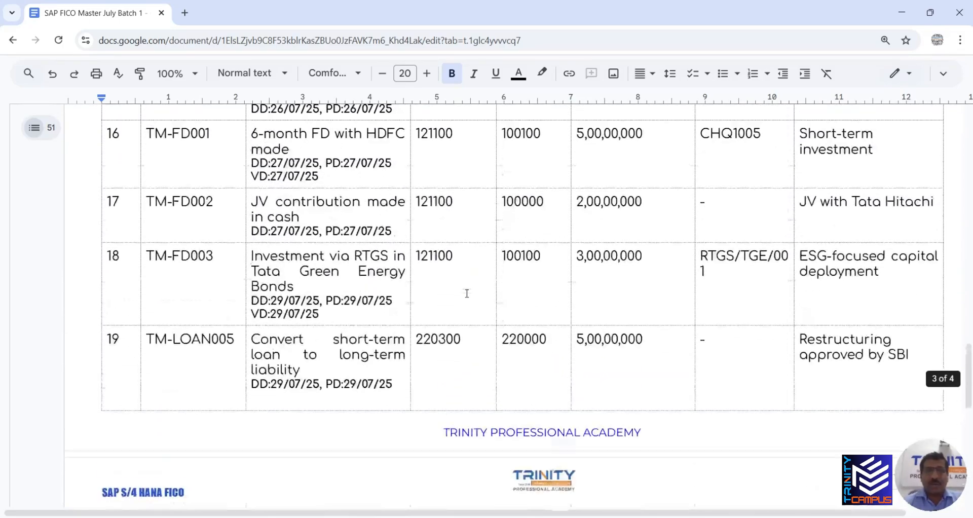
scroll(466, 293, up, 12)
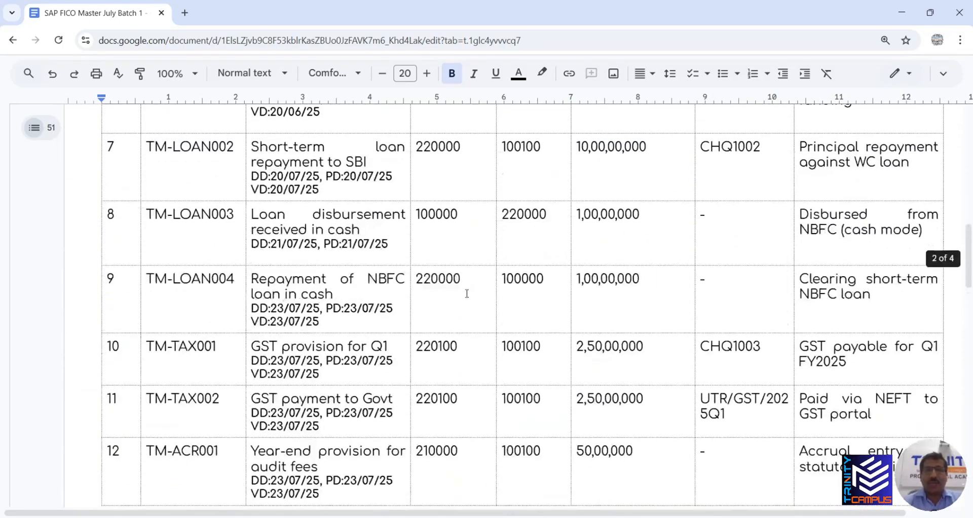
scroll(467, 293, up, 8)
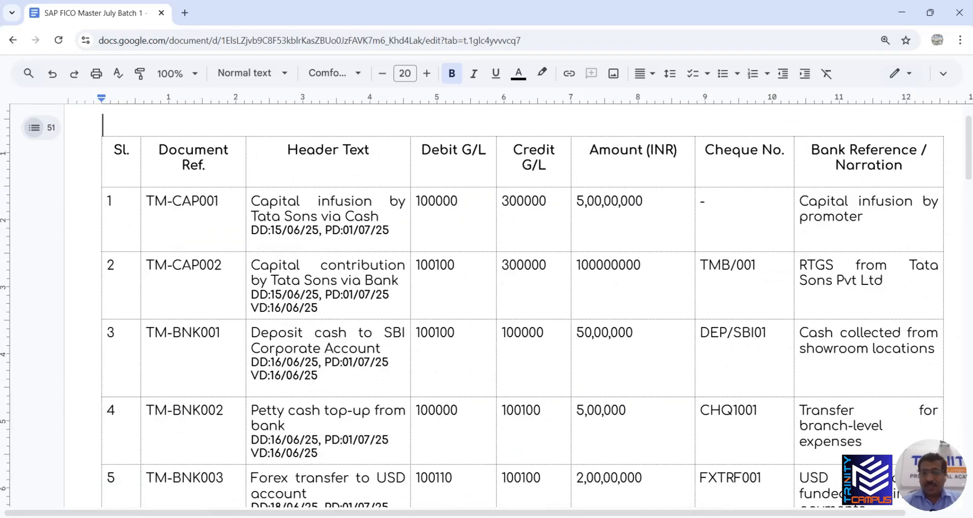
key(alt+Tab)
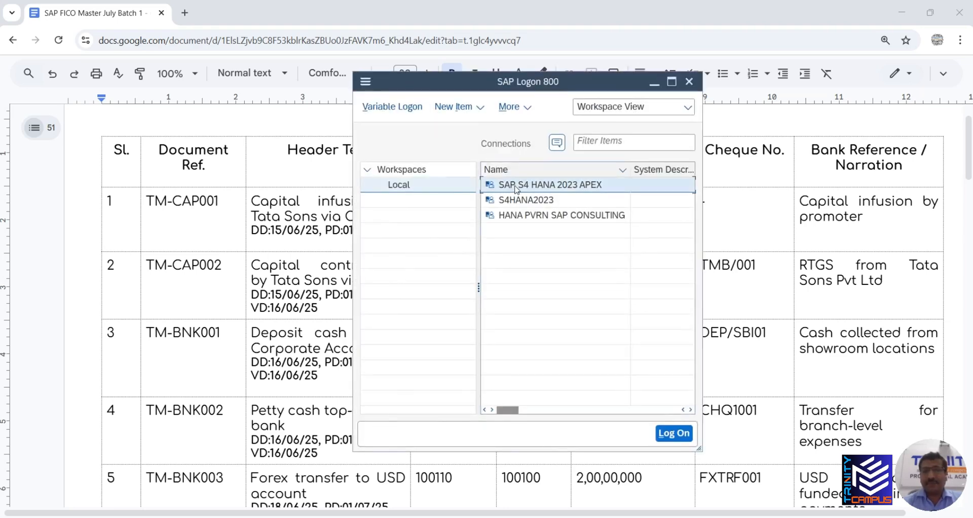
double_click(530, 186)
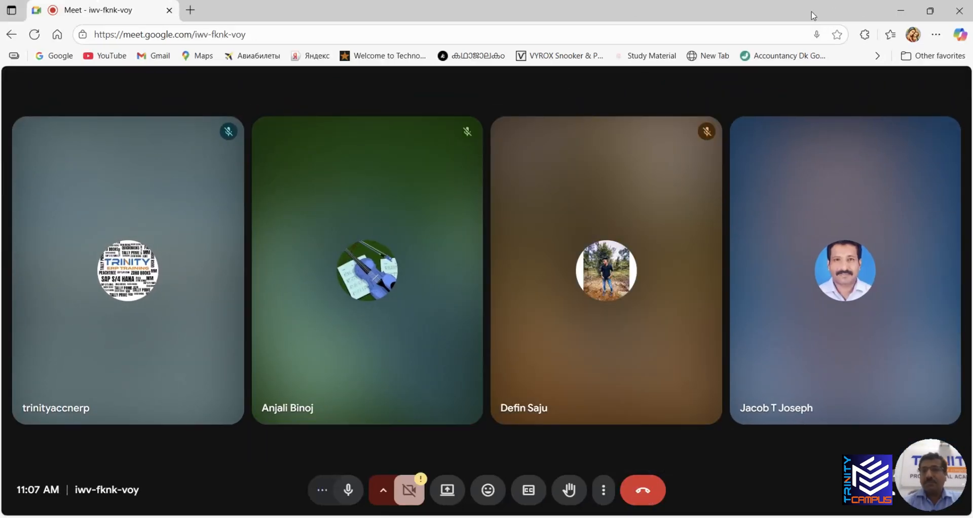
Present the entire screen to the Google Meet call
drag(813, 13, 482, 5)
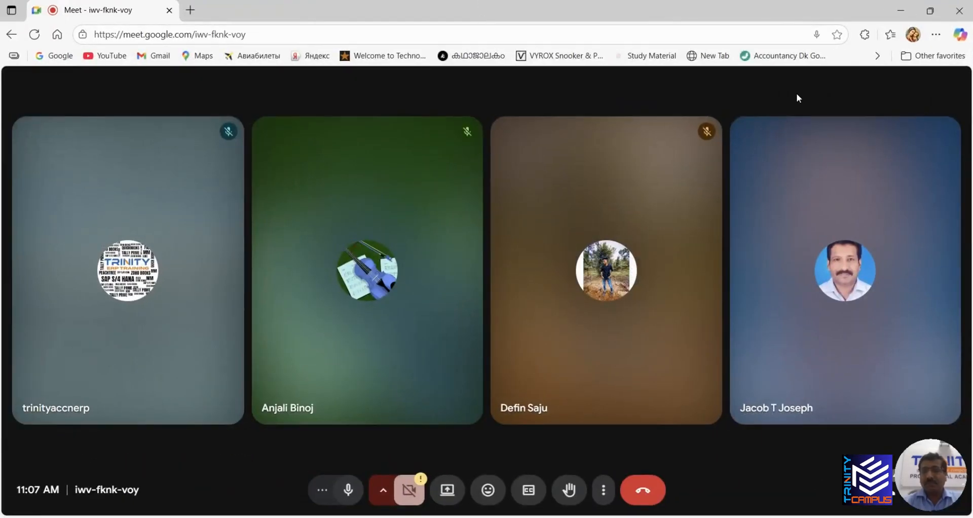
click(923, 10)
drag(678, 28, 905, 25)
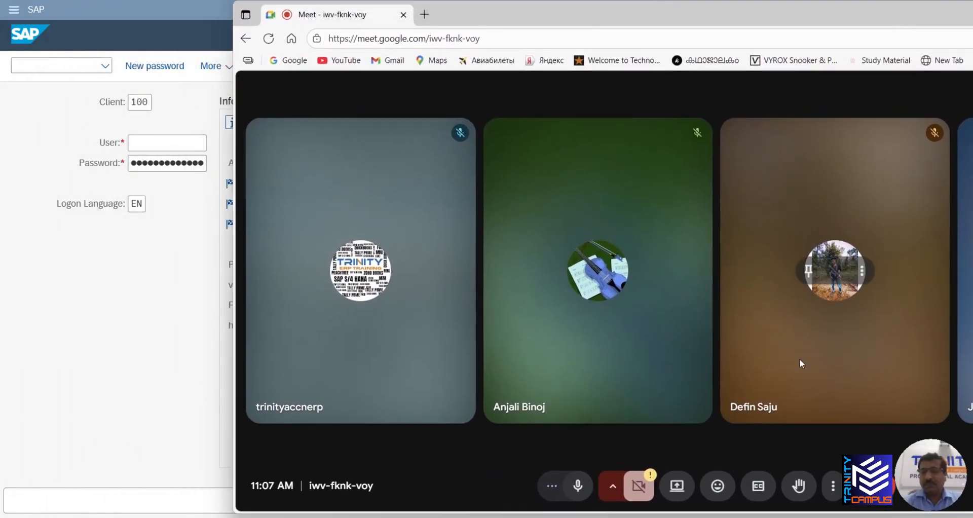
click(677, 486)
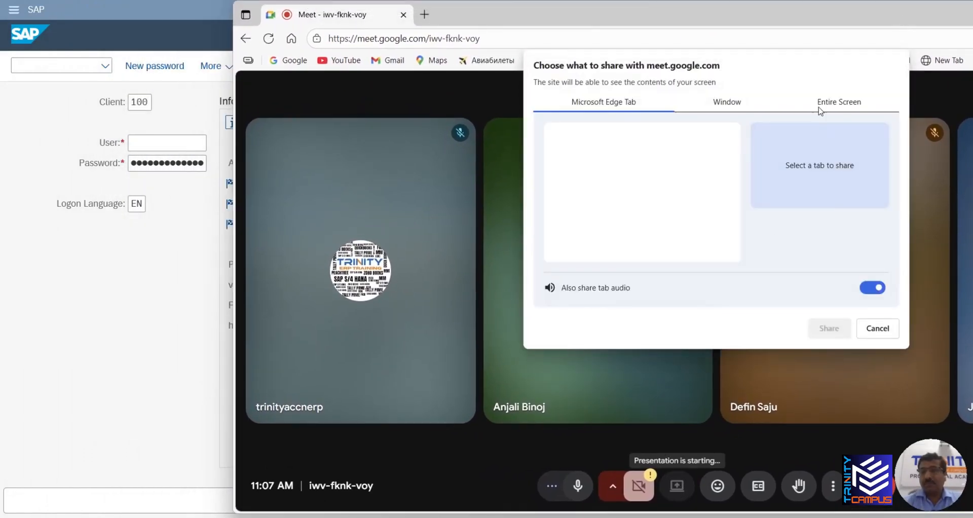
click(831, 102)
click(660, 196)
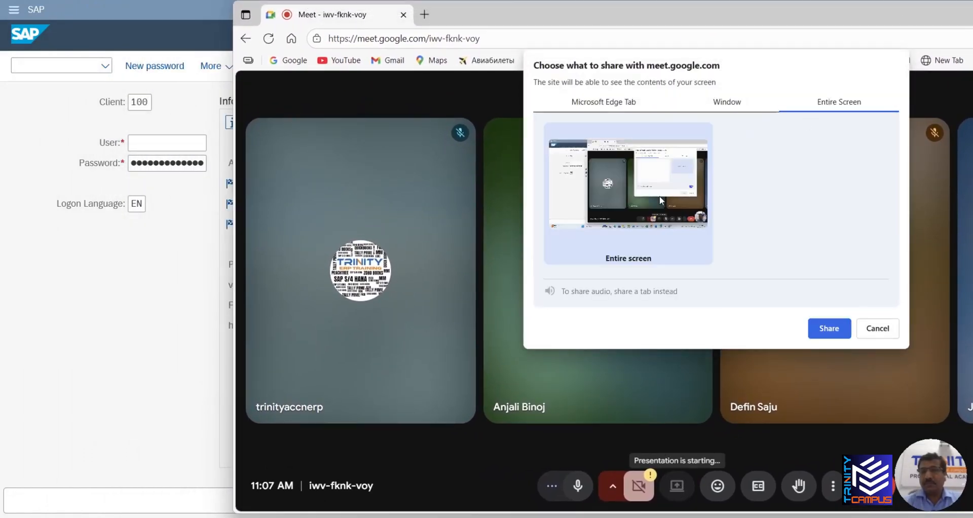
click(831, 328)
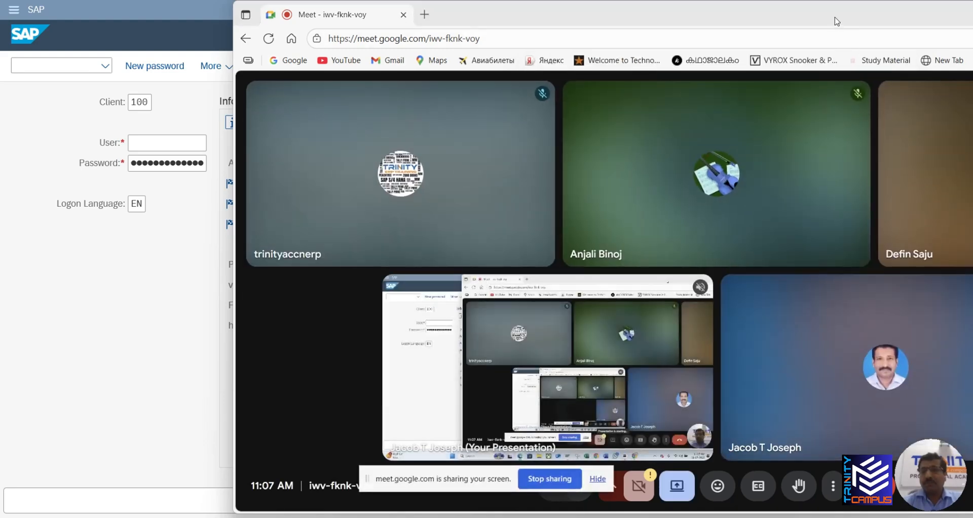
Minimize the Meet window so the SAP logon screen is in front
drag(835, 22, 614, 37)
click(914, 26)
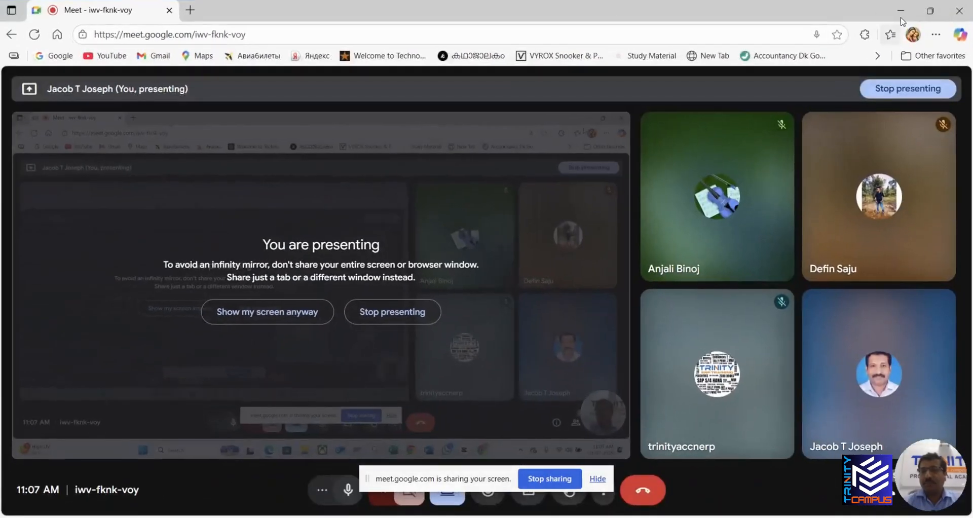
click(902, 15)
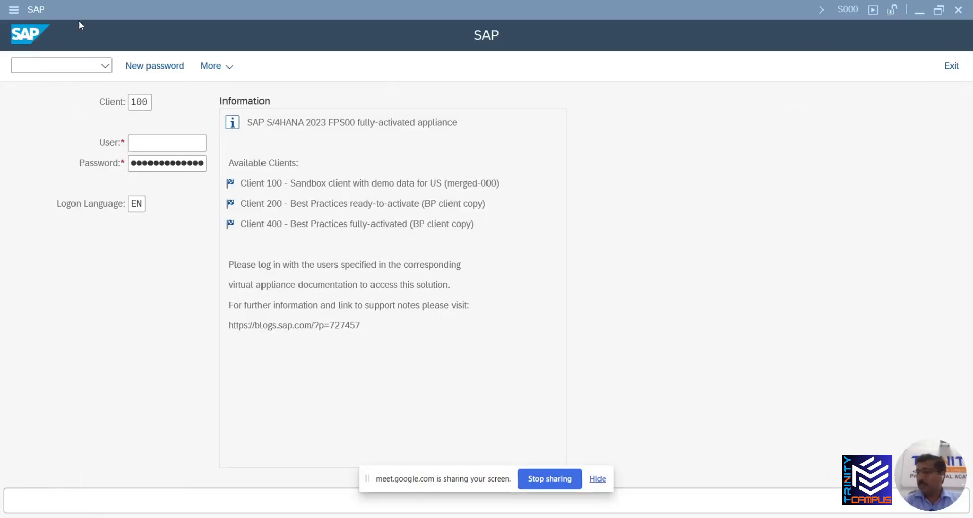
Log on to SAP with the saved user ID and the account password
click(138, 139)
click(155, 162)
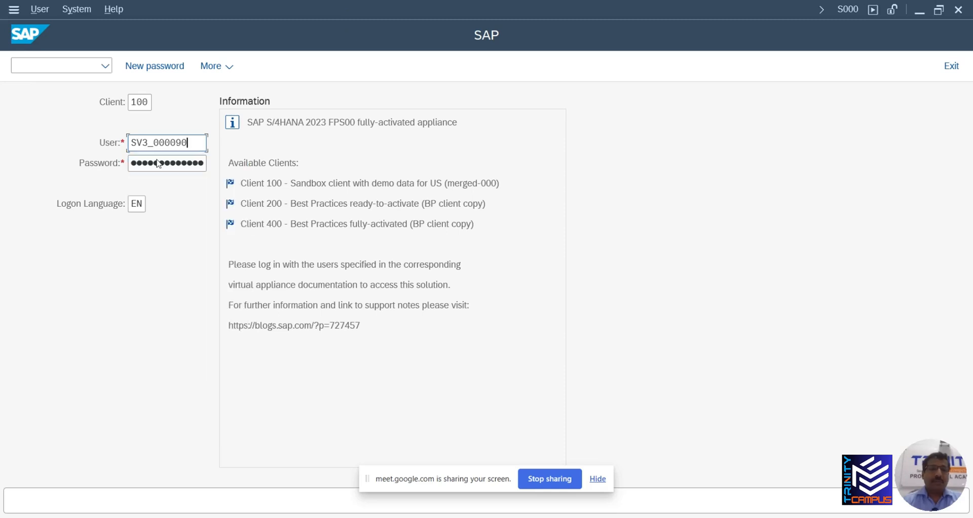
click(153, 160)
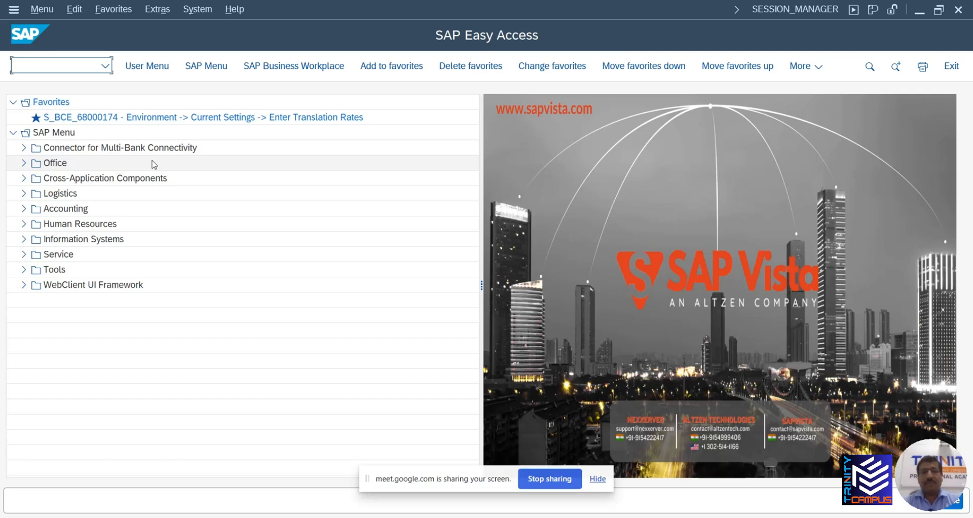
Expand Accounting > Financial Accounting > General Ledger > Document Entry and select FB50
click(23, 208)
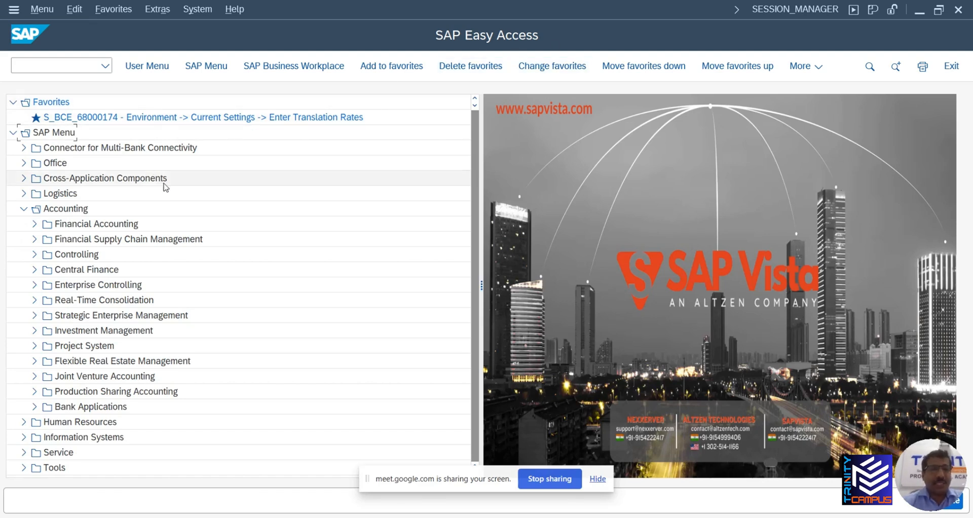
click(35, 224)
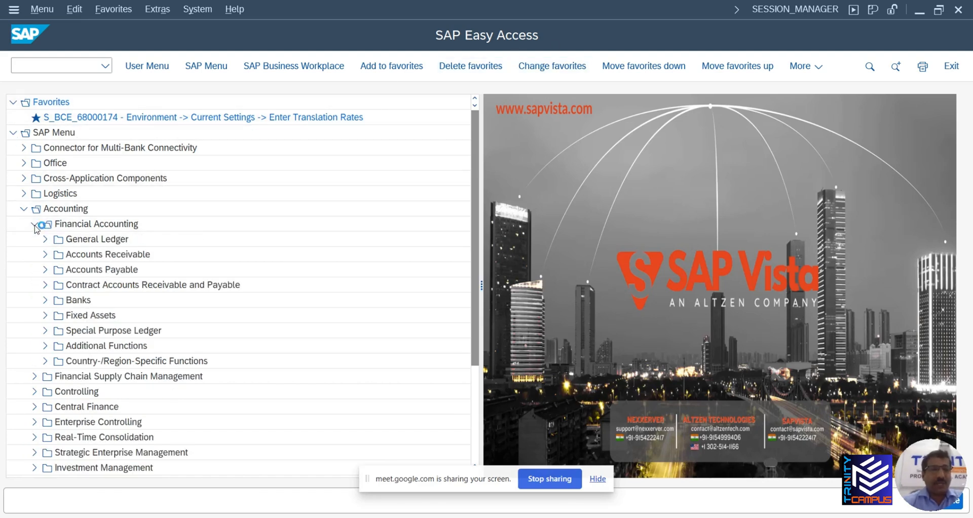
click(45, 239)
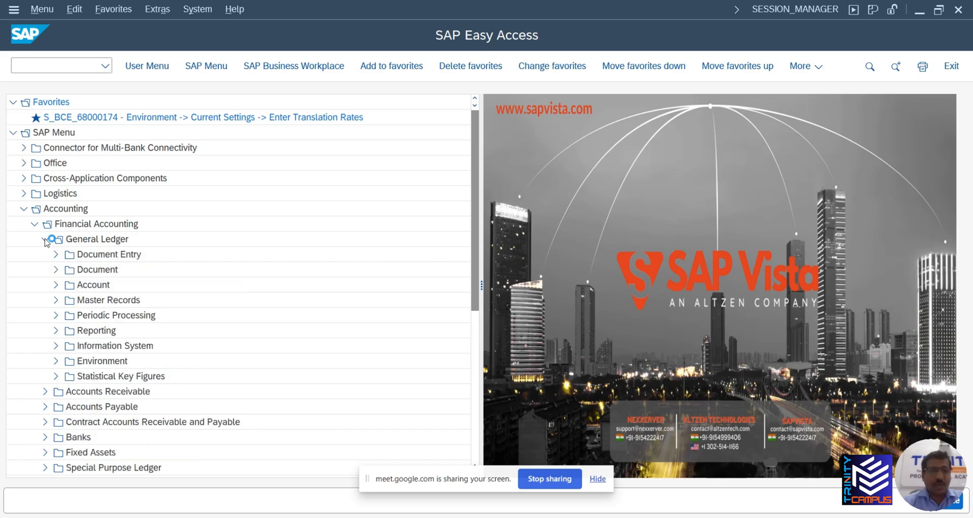
click(56, 255)
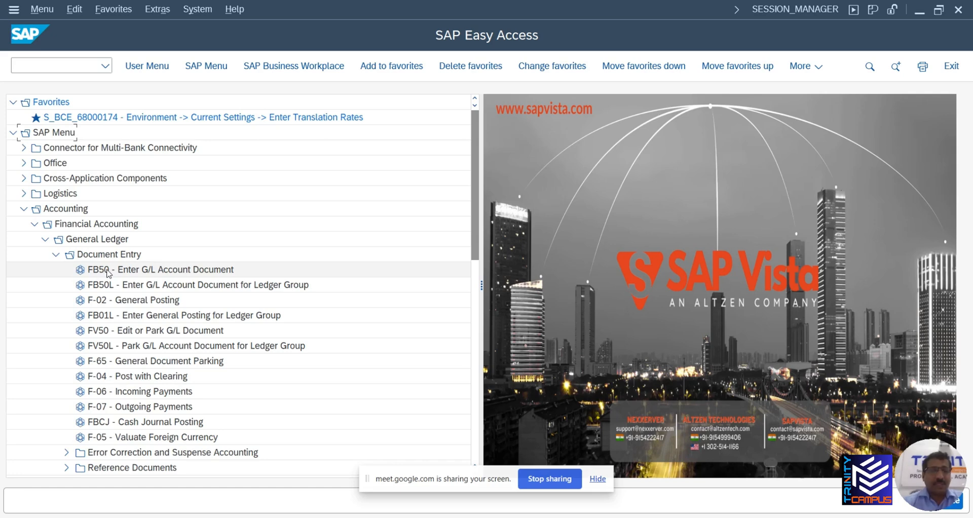
click(100, 272)
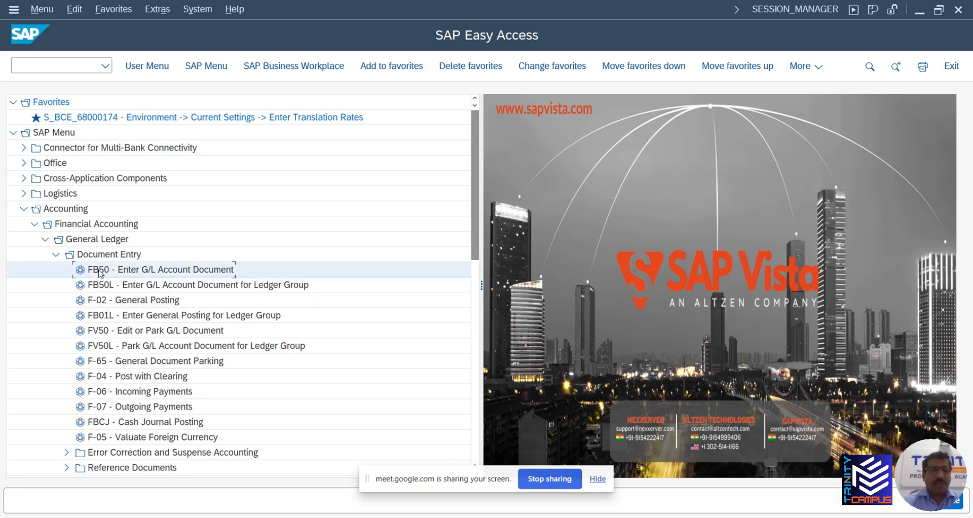
double_click(100, 272)
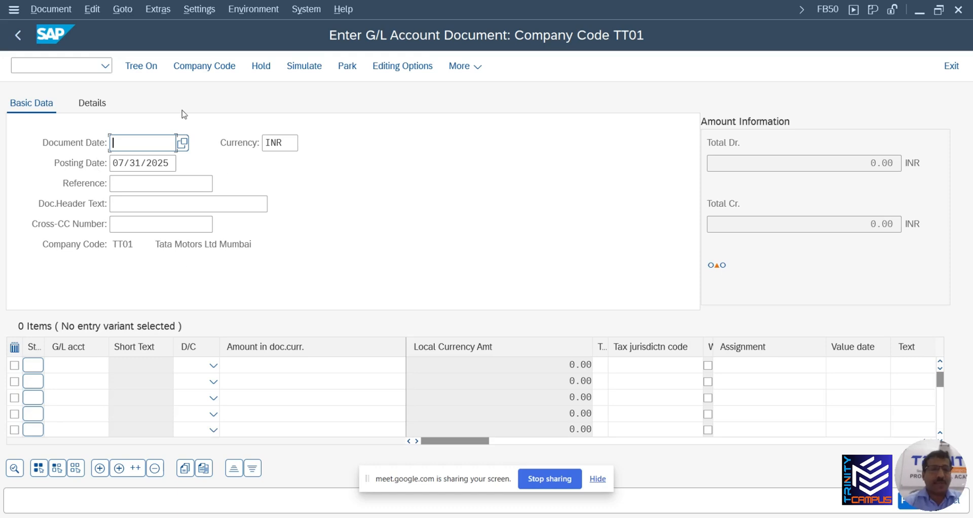
click(58, 11)
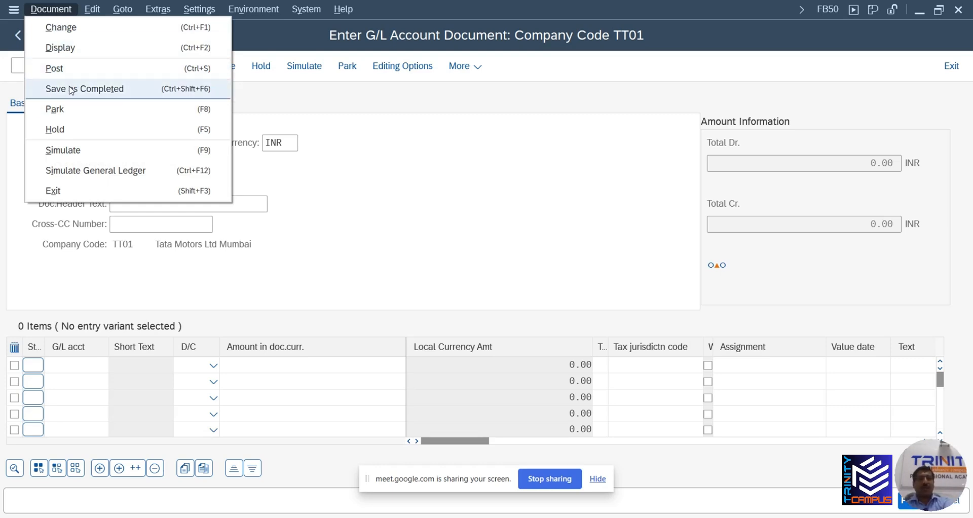
click(377, 191)
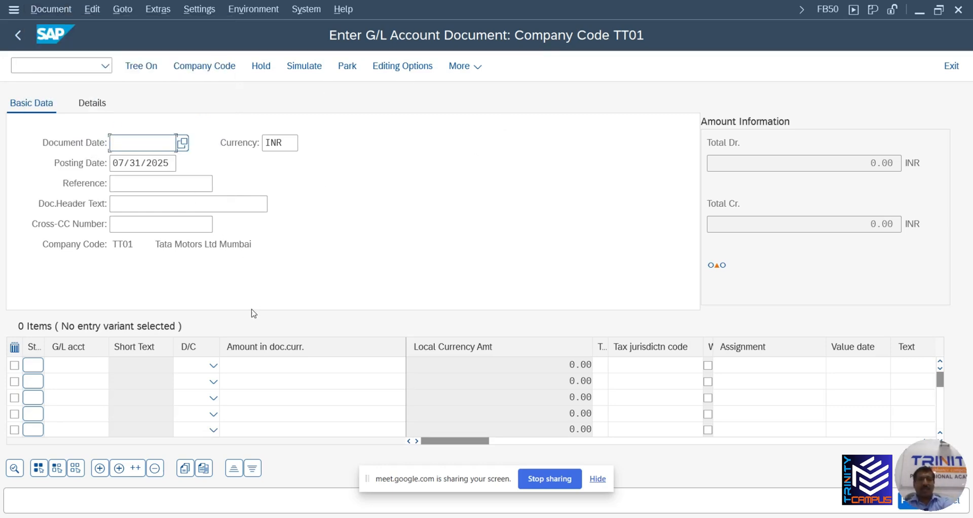
click(71, 68)
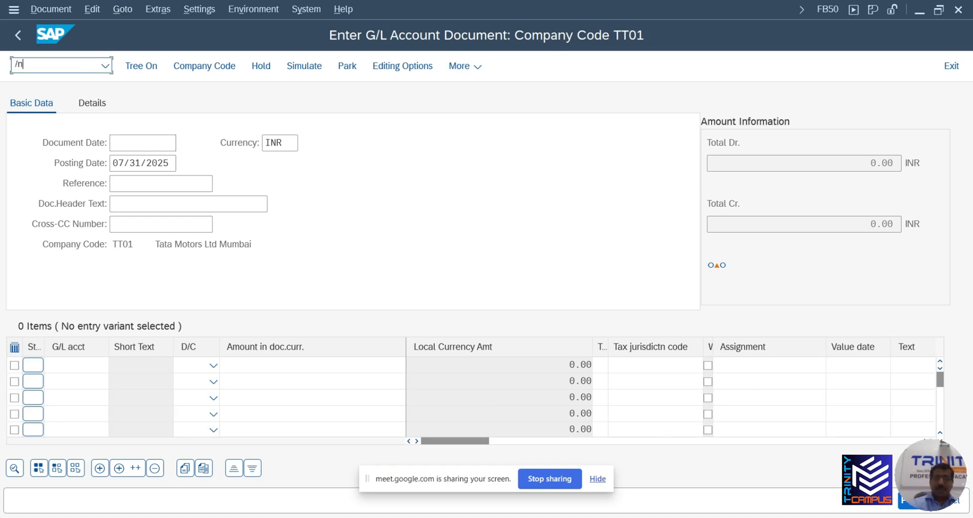
key(Return)
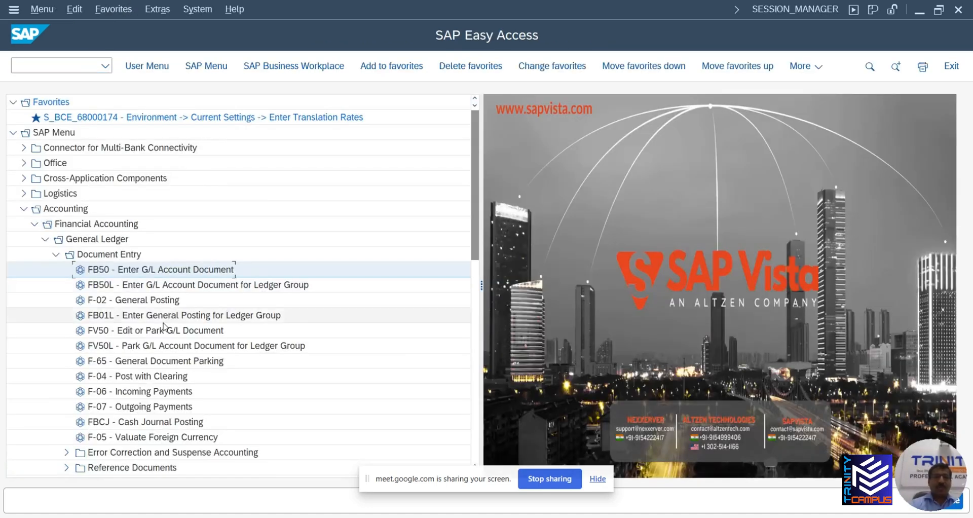
double_click(103, 301)
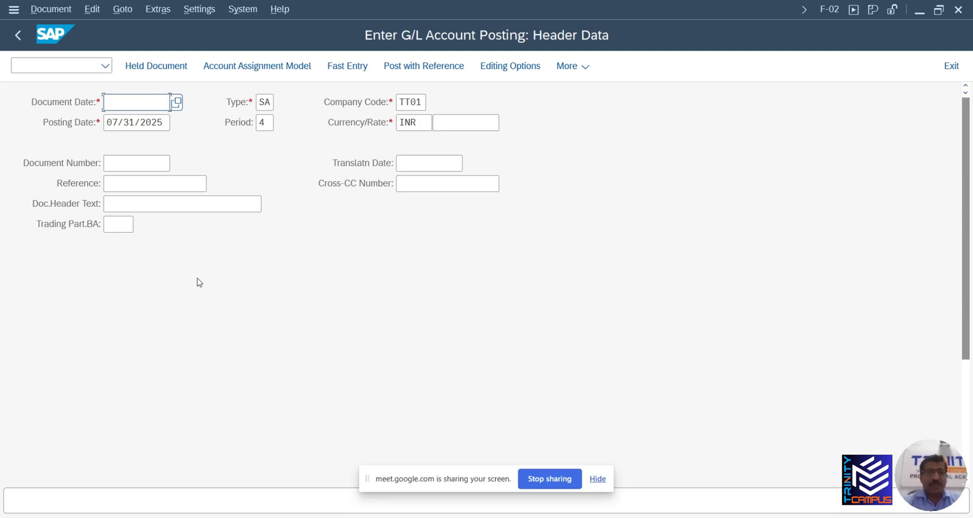
key(alt+Tab)
key(alt+Tab)
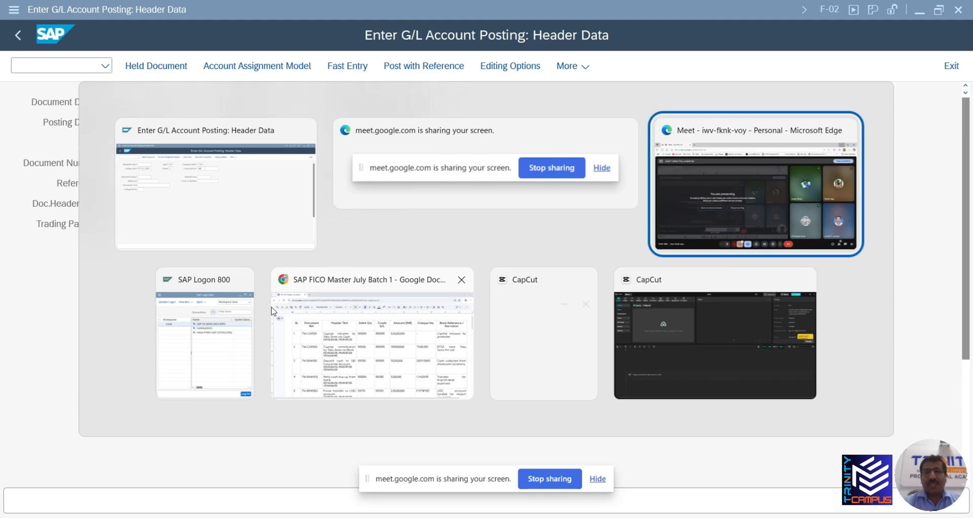
key(alt+Tab)
key(alt+Tab)
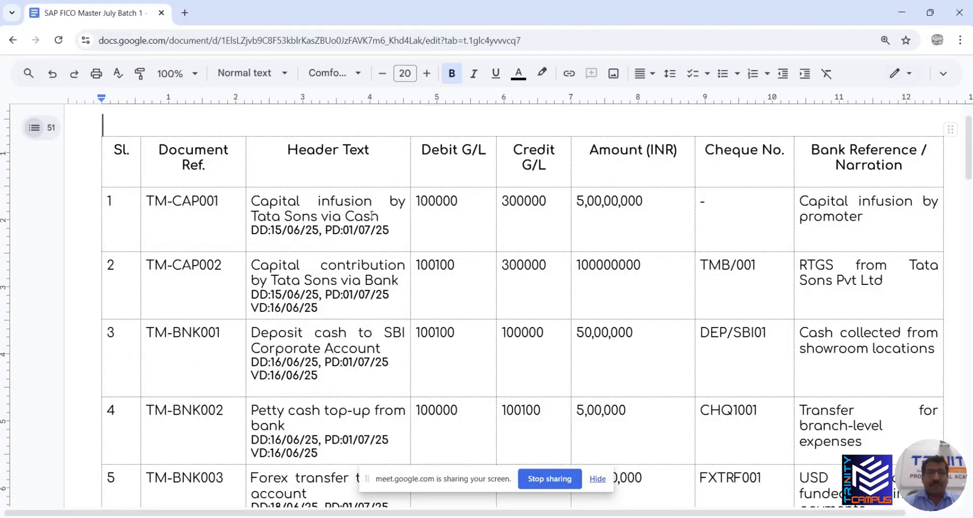
key(alt+Tab)
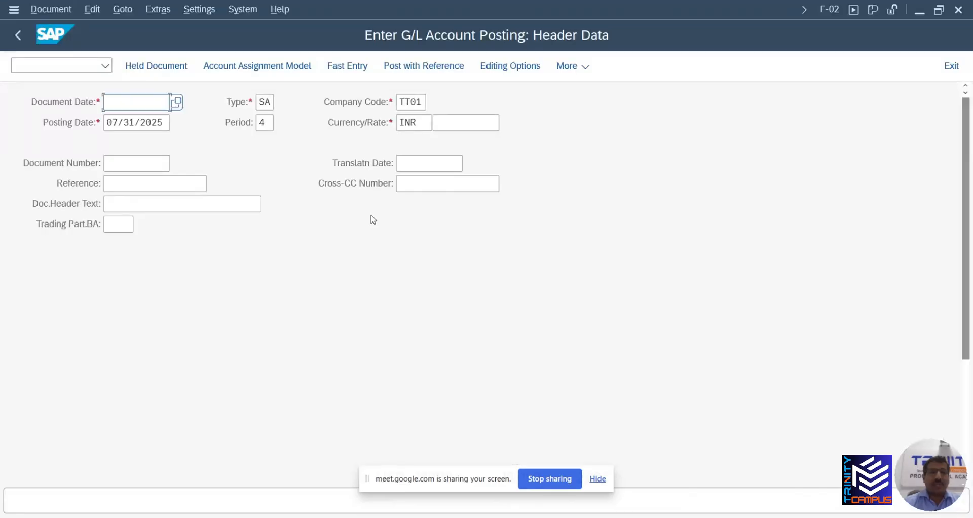
key(alt+Tab)
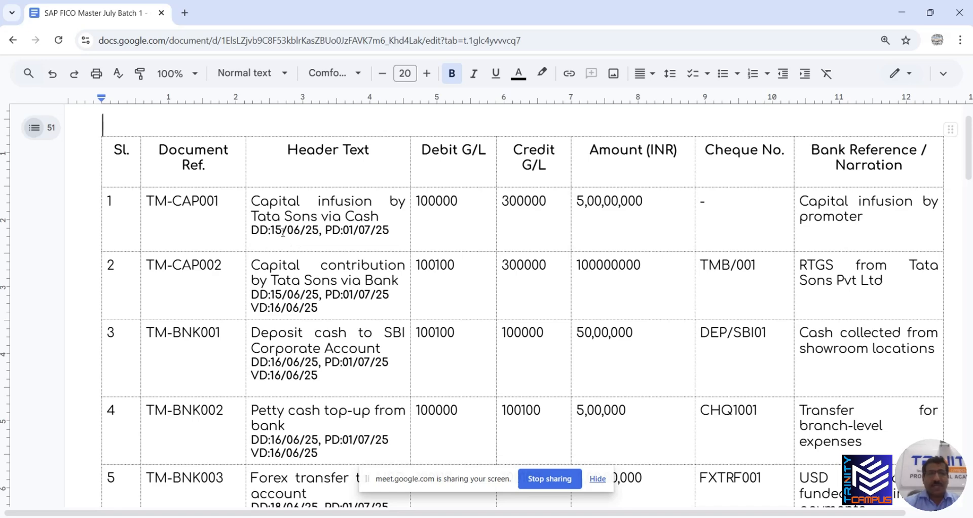
key(alt+Tab)
click(141, 105)
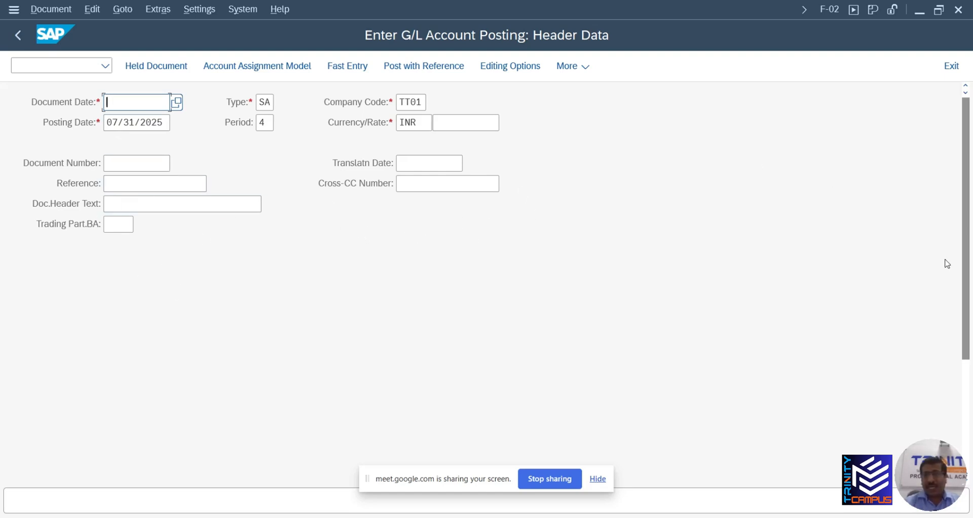
drag(964, 276, 947, 212)
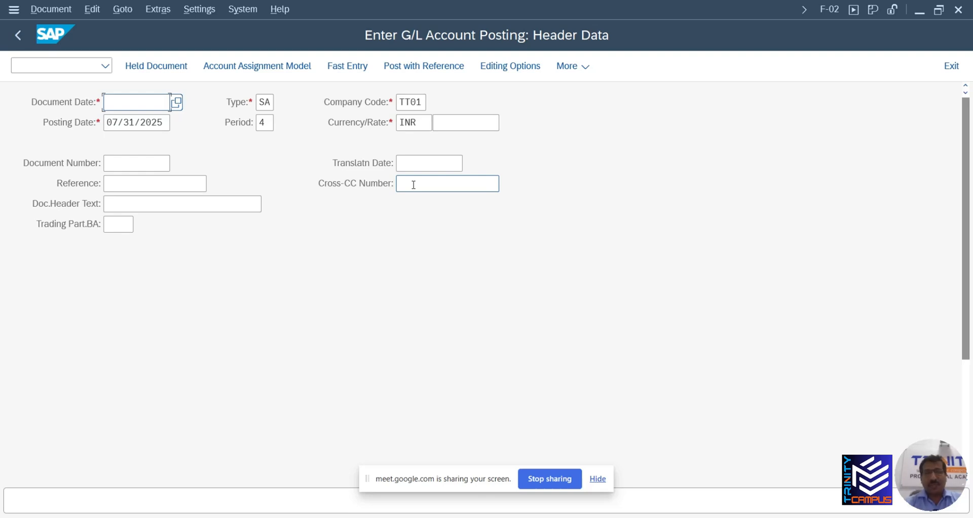
scroll(143, 238, down, 1)
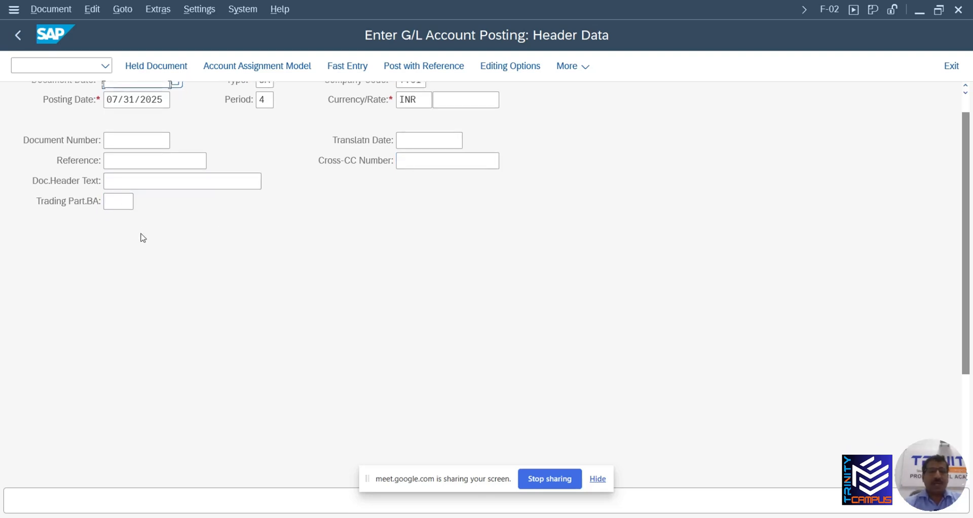
scroll(143, 238, down, 5)
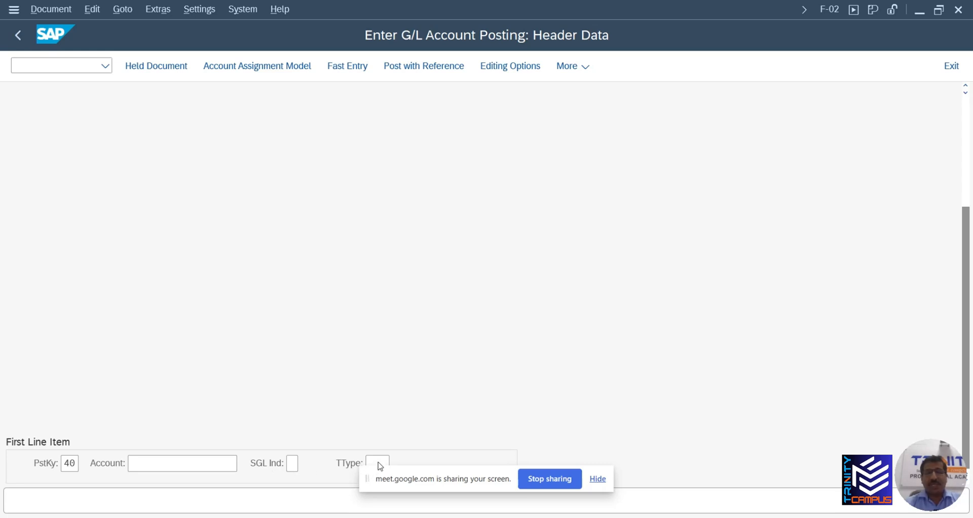
scroll(382, 428, up, 6)
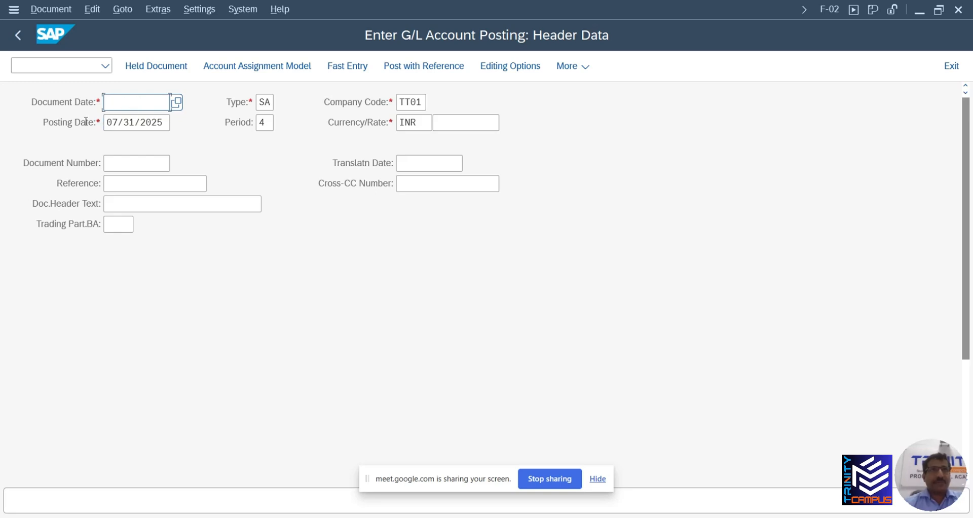
Pick 15 June 2025 from the Document Date calendar, giving 06/15/2025
click(182, 104)
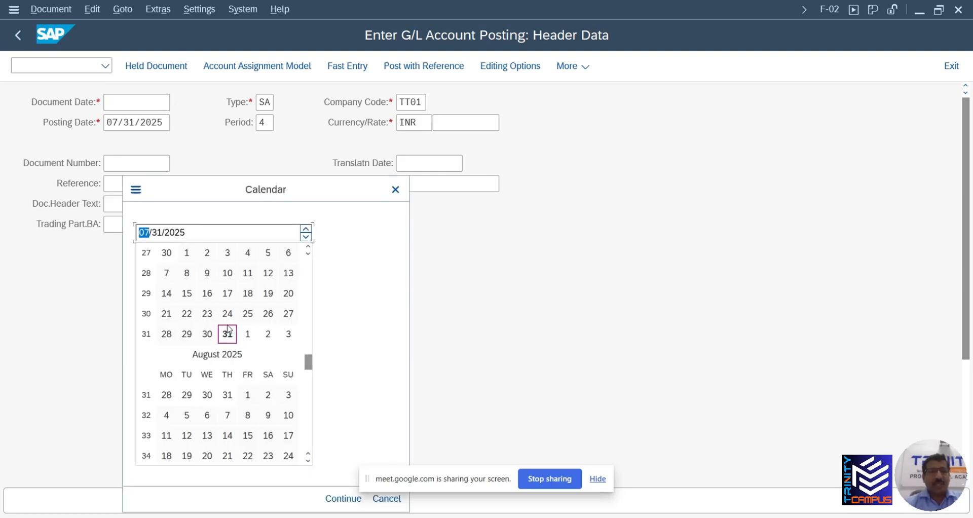
key(alt+Tab)
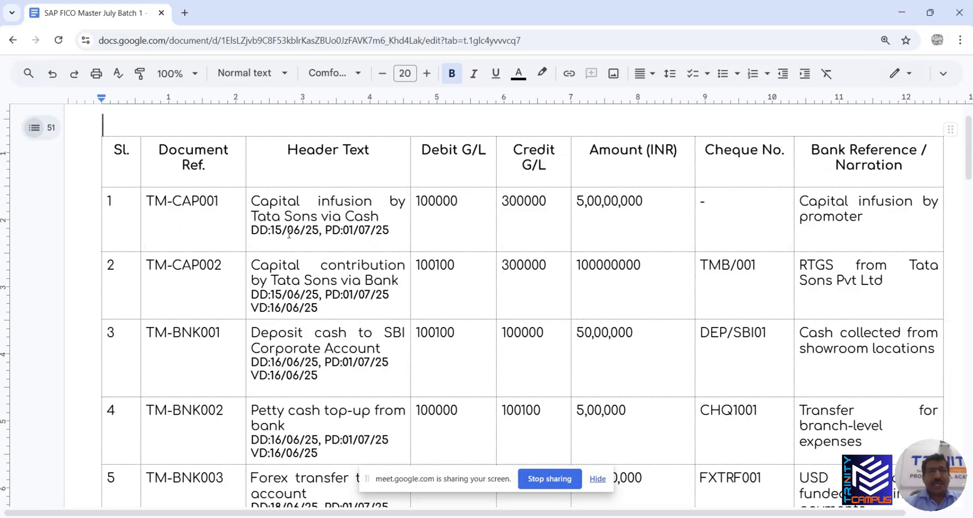
key(alt+Tab)
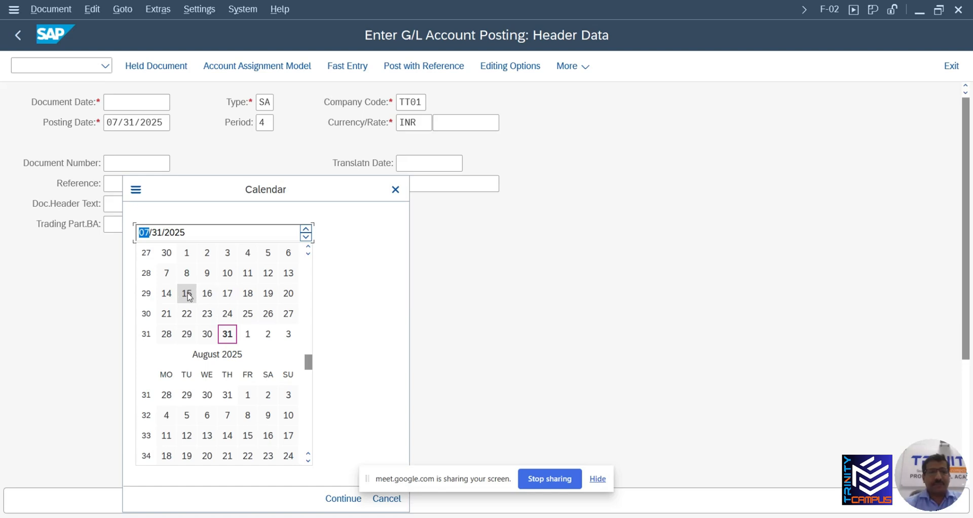
click(304, 231)
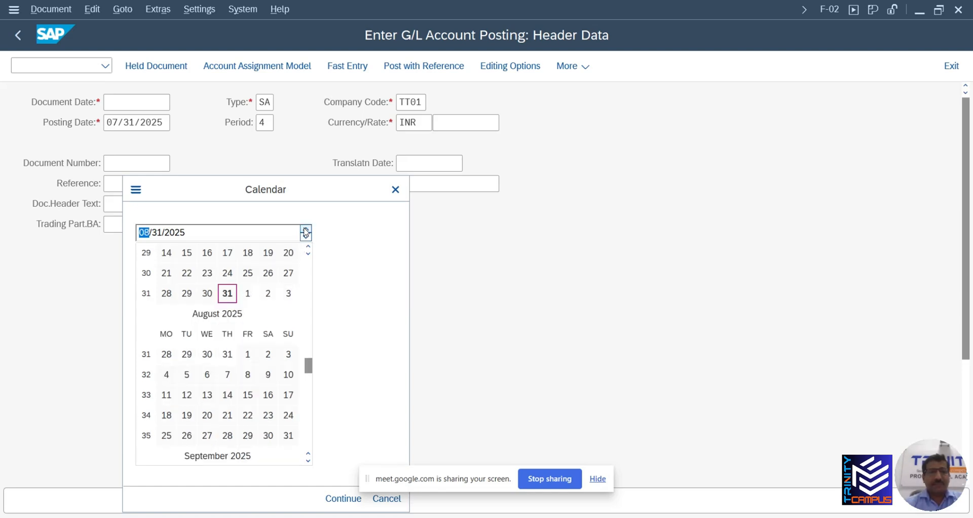
scroll(241, 294, up, 2)
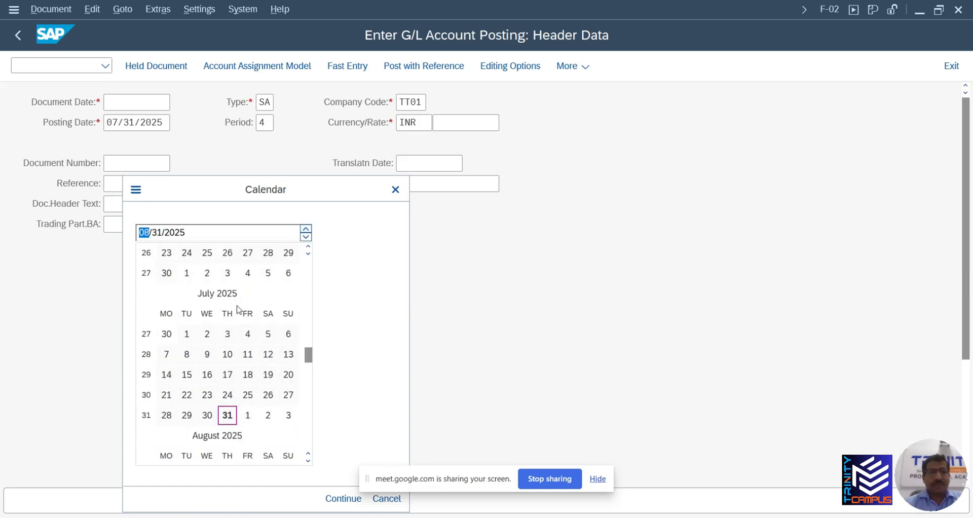
scroll(236, 337, up, 1)
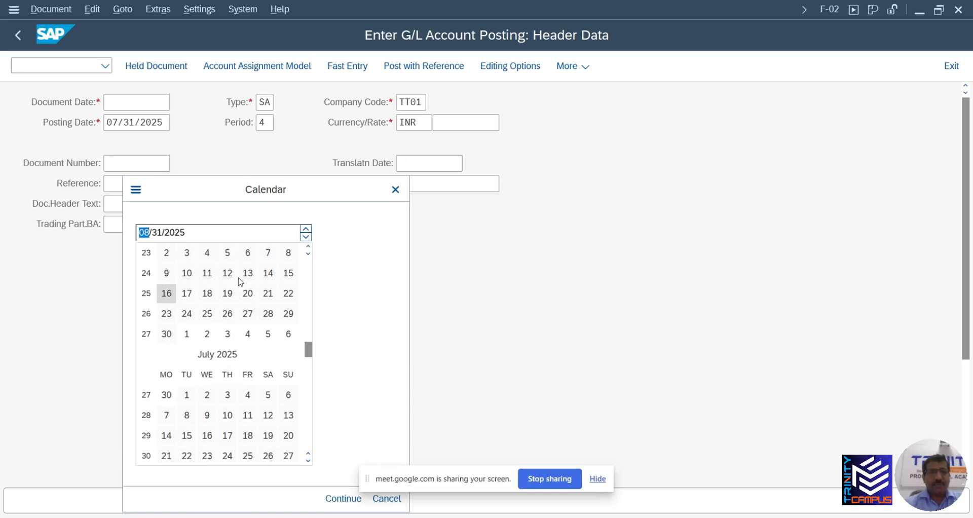
double_click(288, 273)
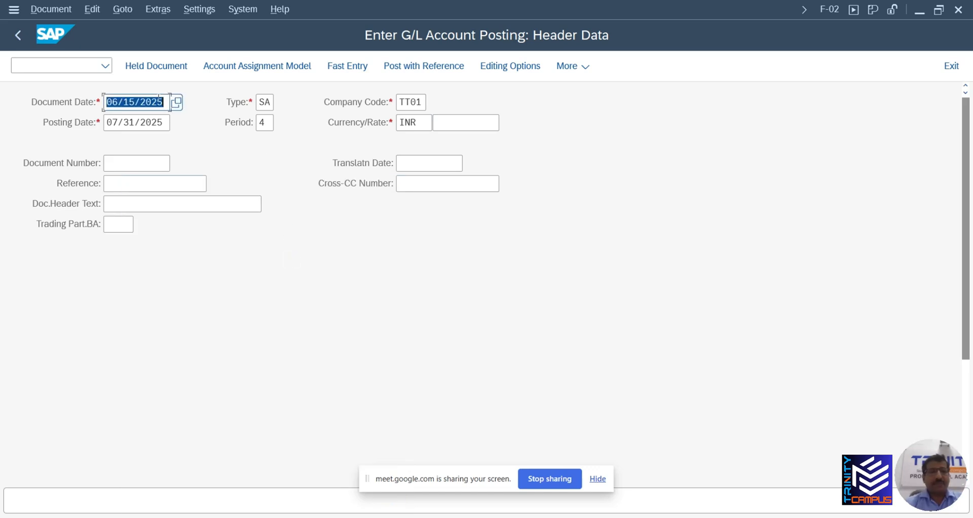
key(Tab)
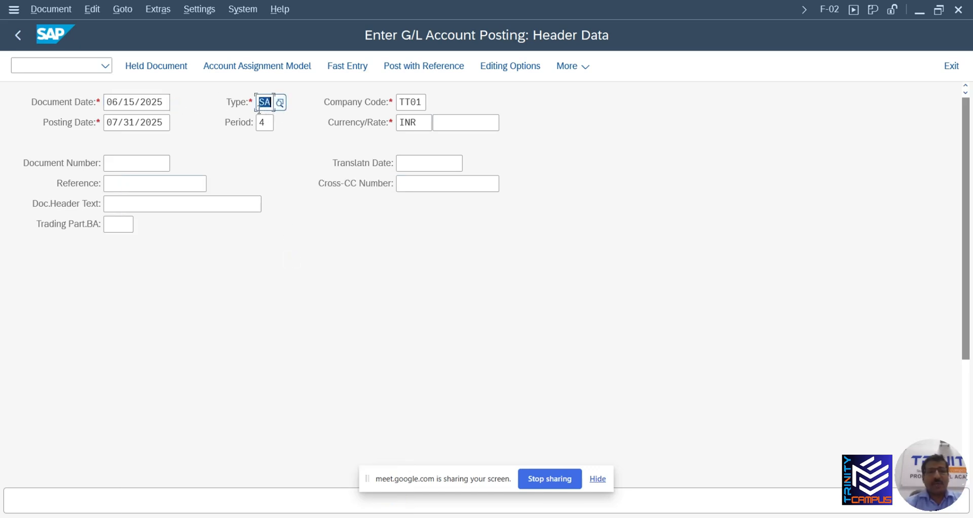
Change the Posting Date to 07/01/2025 using its calendar, as given in the reference doc
key(Tab)
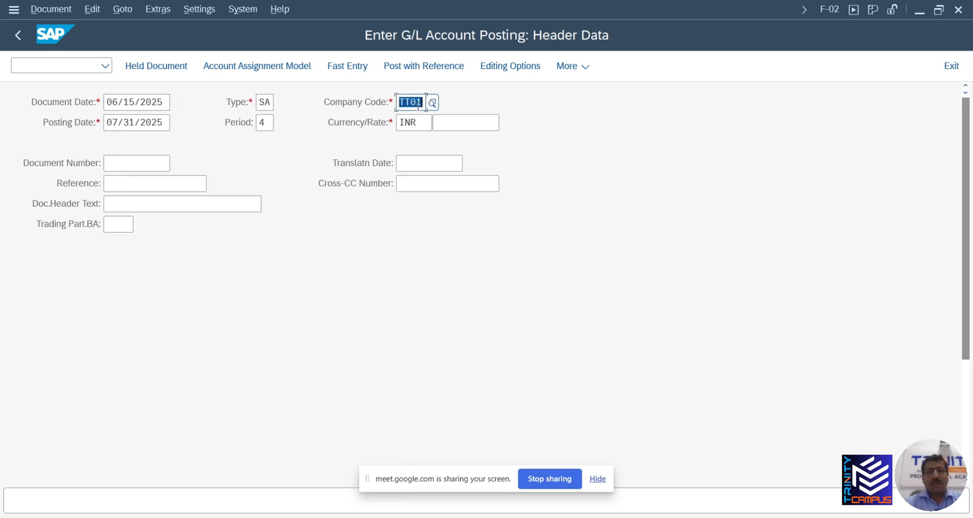
key(Tab)
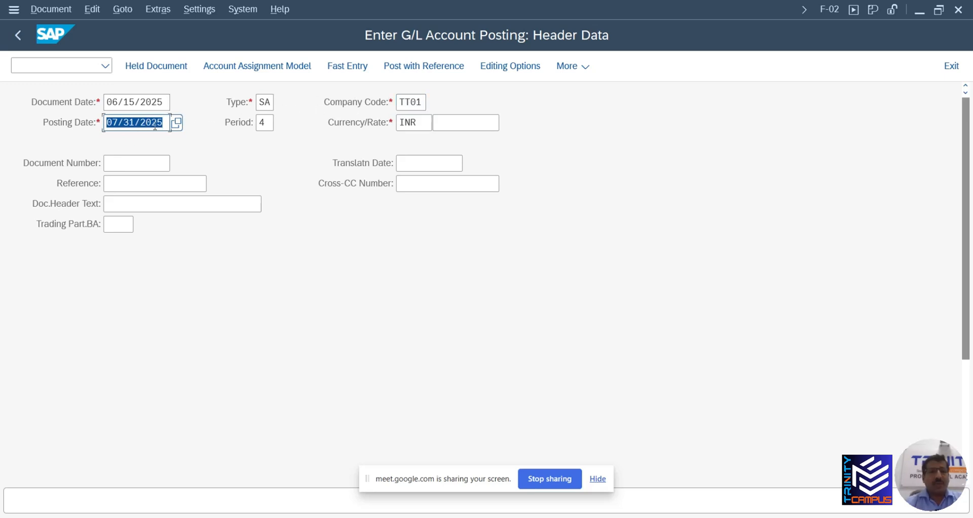
key(alt+Tab)
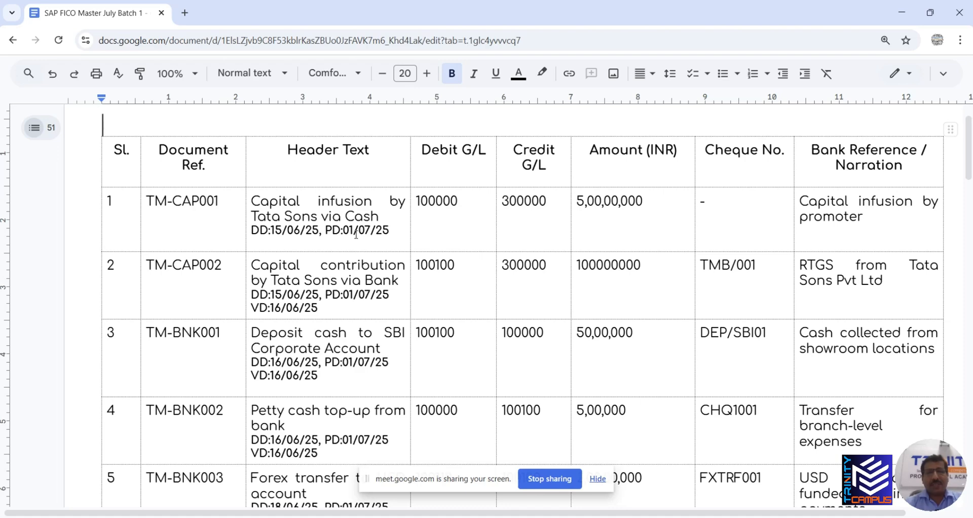
key(alt+Tab)
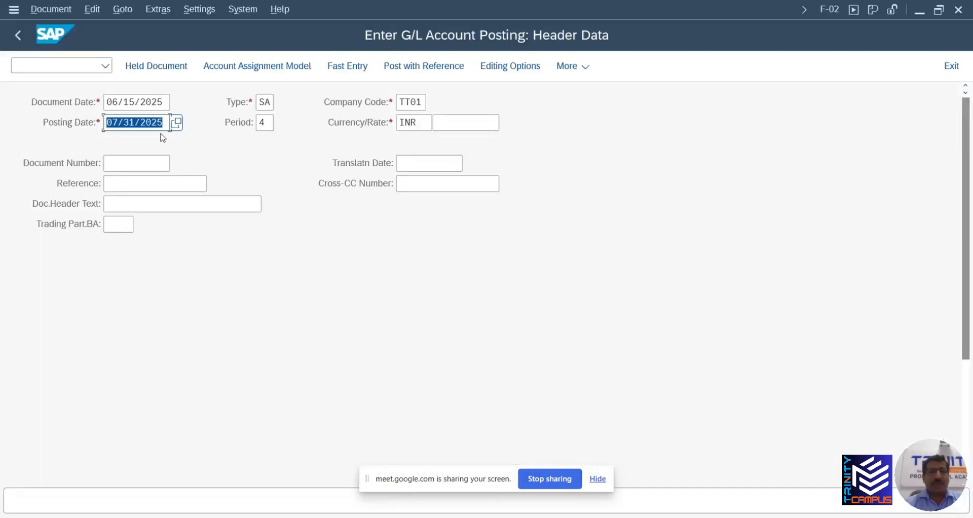
click(180, 126)
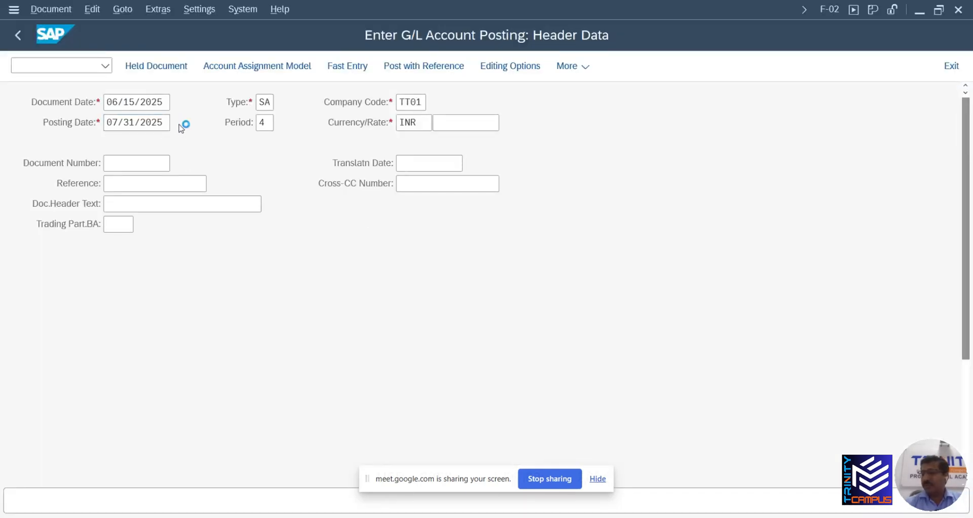
click(183, 125)
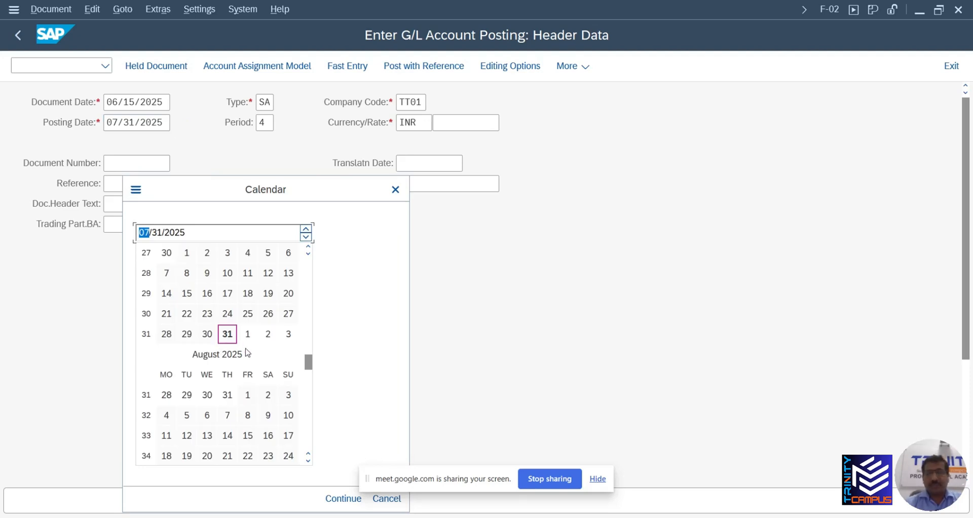
click(593, 479)
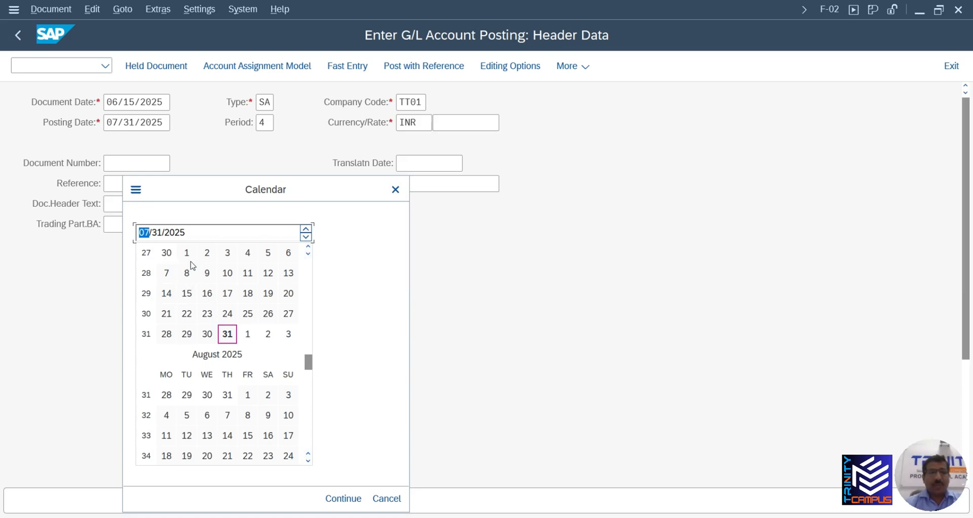
click(307, 249)
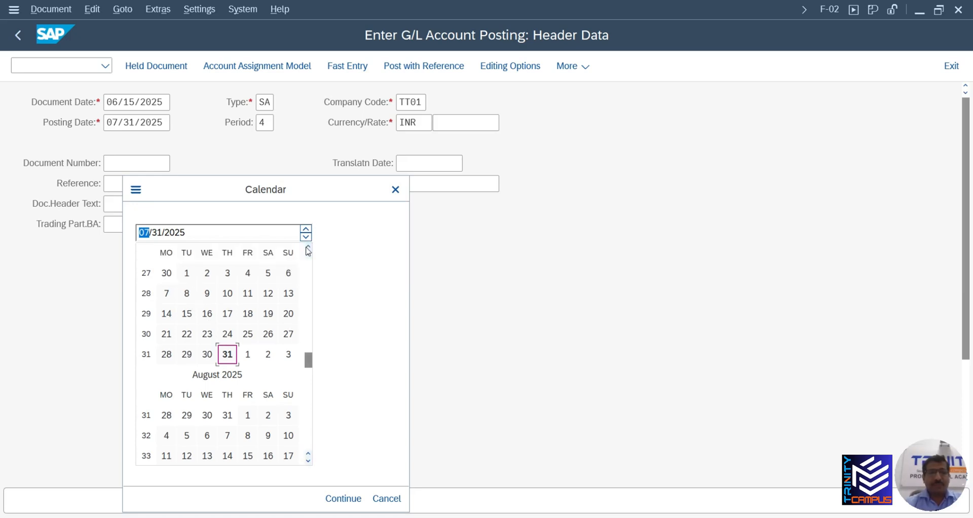
double_click(186, 276)
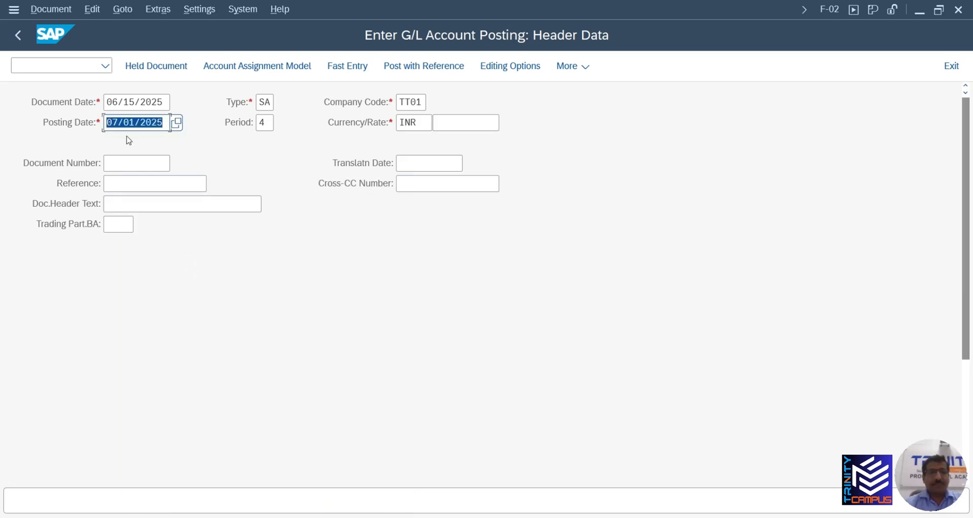
Complete the header with type SA, period 4, company code TT01 and currency INR
click(263, 123)
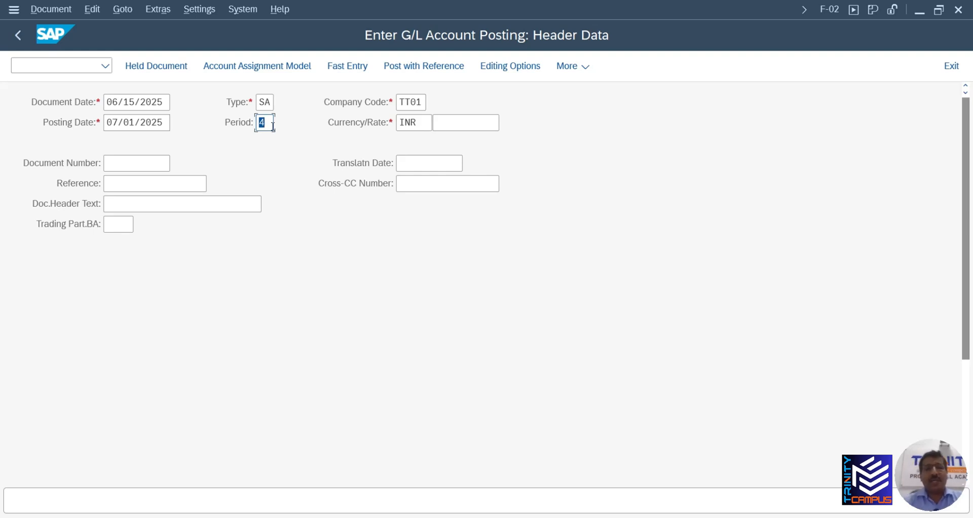
key(Tab)
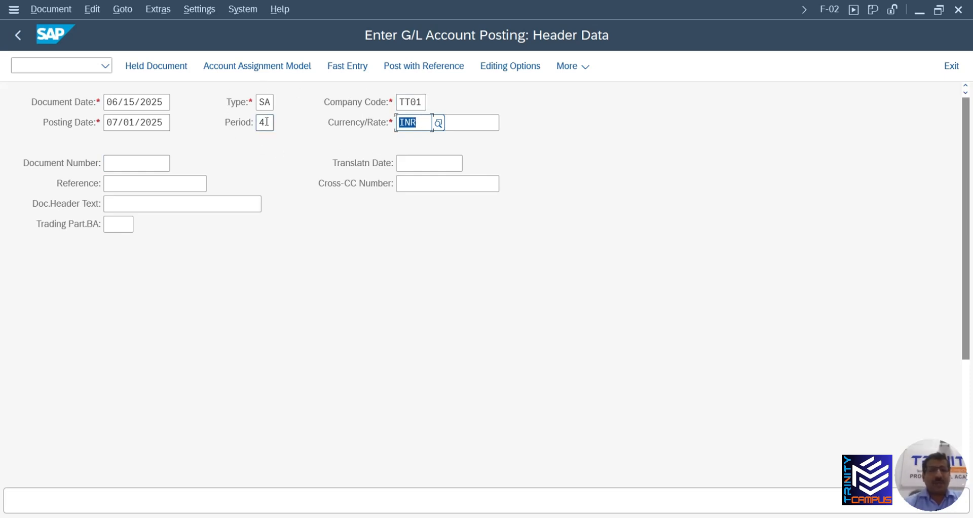
click(141, 162)
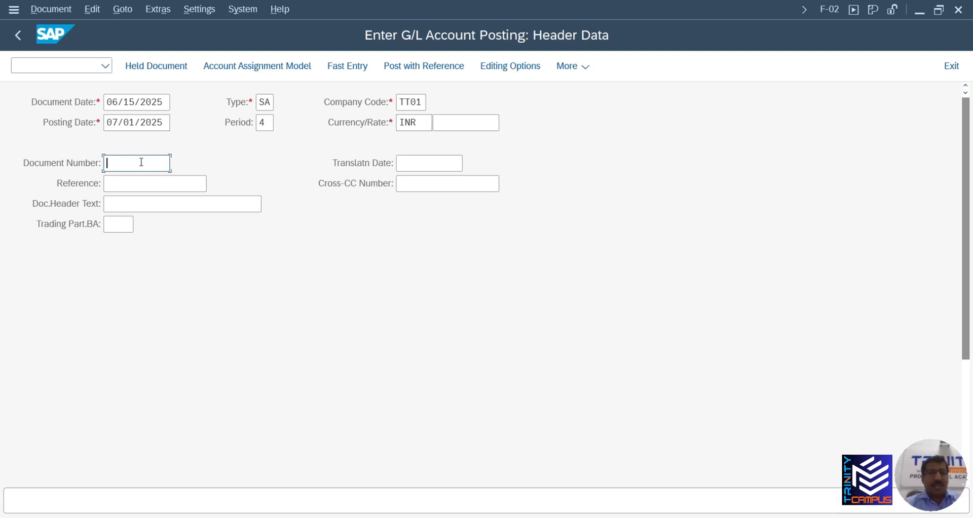
click(116, 187)
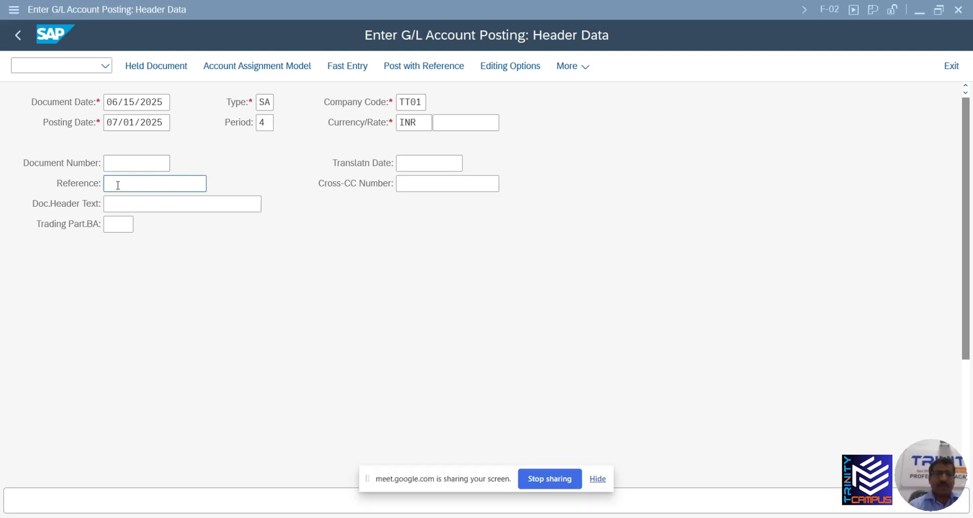
Copy TM-CAP001 from the Google Docs entry list into the Reference field
key(alt+Tab)
key(alt+Tab)
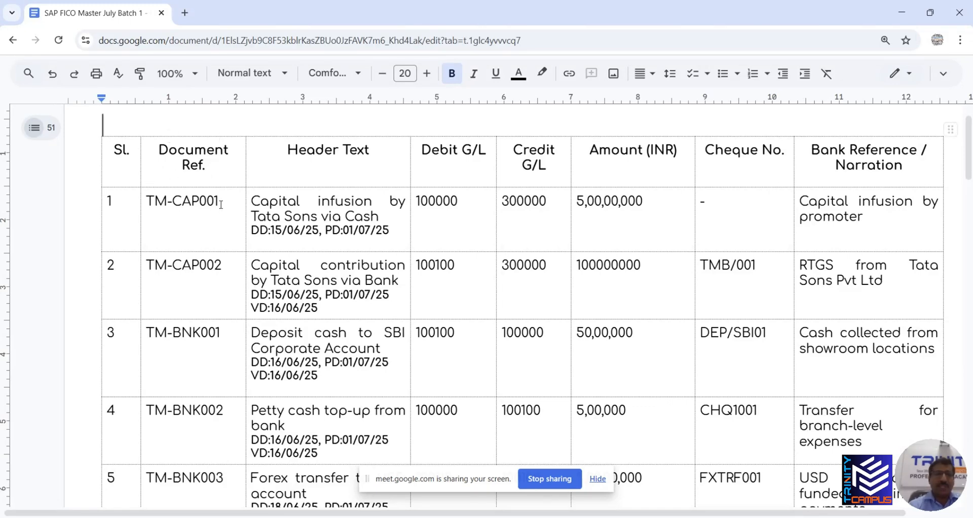
drag(223, 203, 152, 203)
key(ctrl+c)
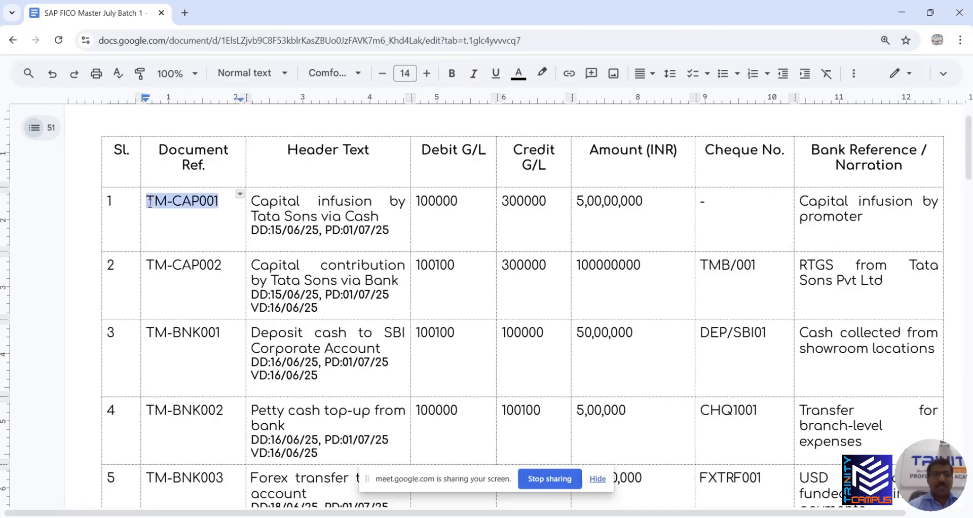
key(alt+Tab)
key(alt+Tab)
key(alt+Tab)
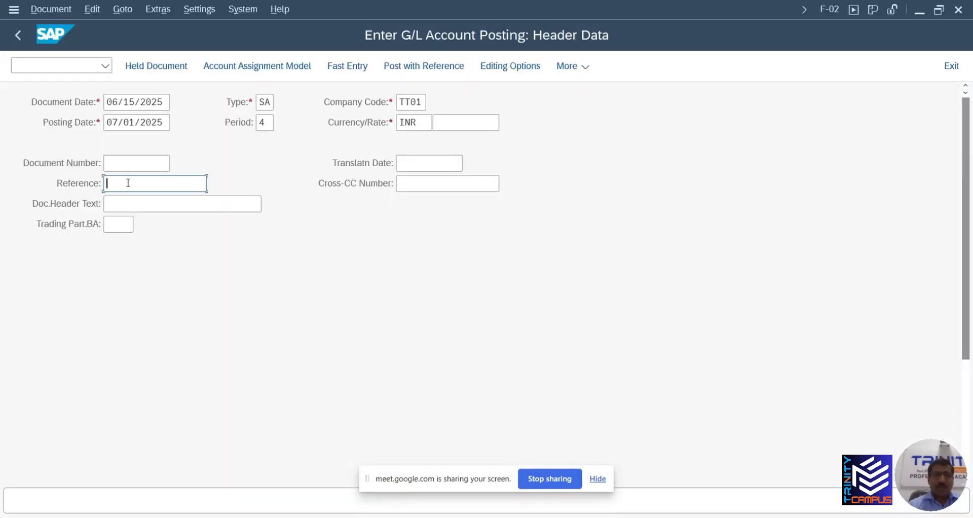
key(ctrl+v)
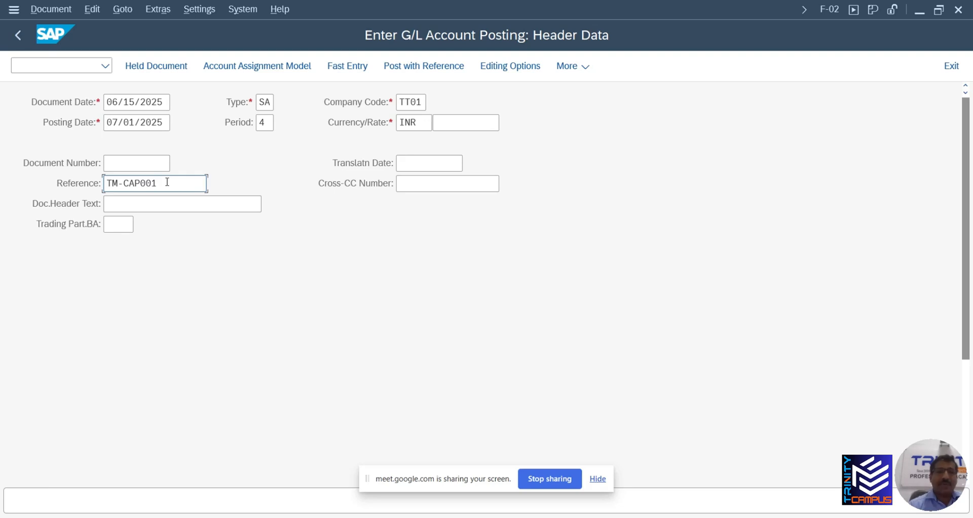
click(146, 197)
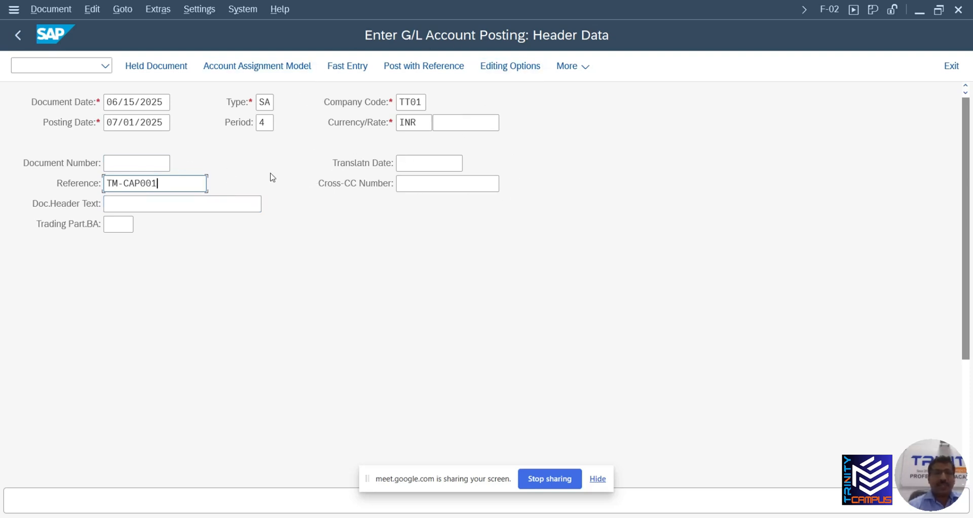
click(145, 204)
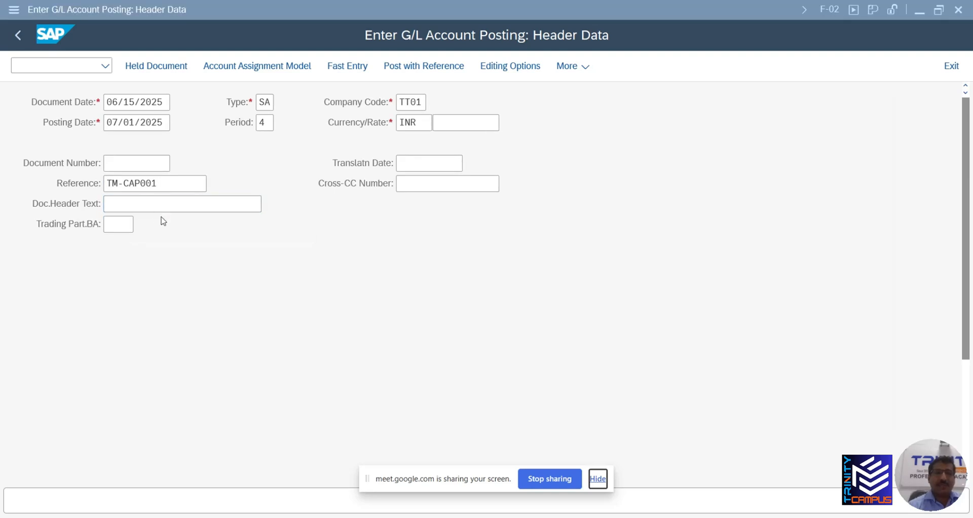
Enter CAPITAL TATA SONS as the document header text, checked against the entry list
key(alt+Tab)
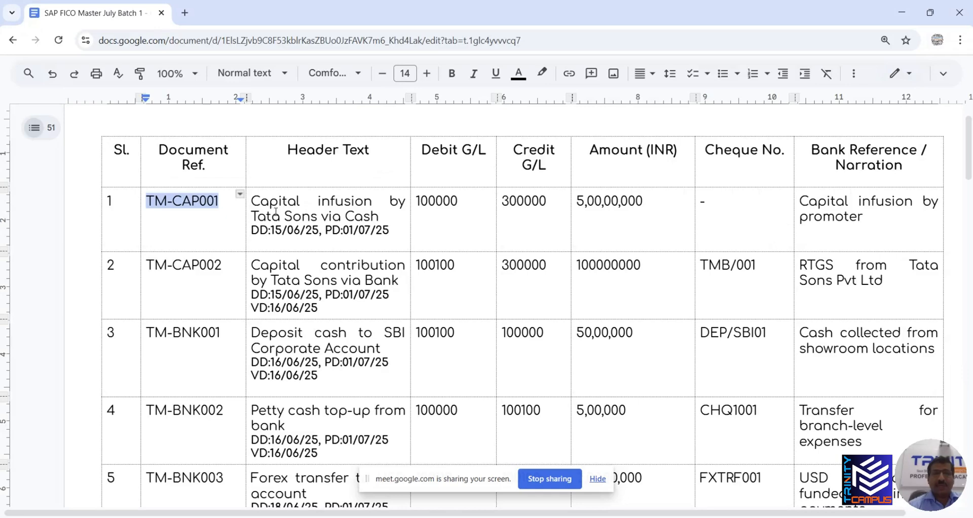
key(alt+Tab)
key(alt+Tab)
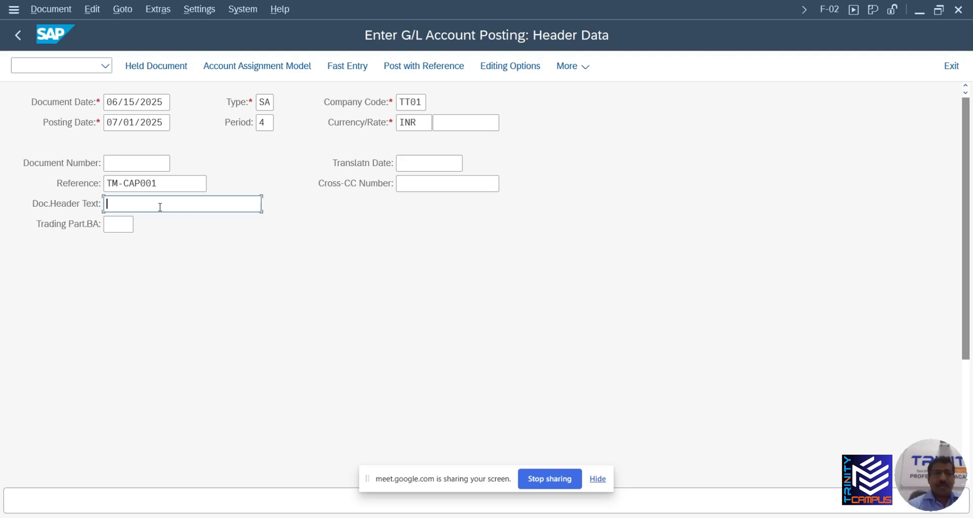
key(alt+Tab)
key(alt+Tab)
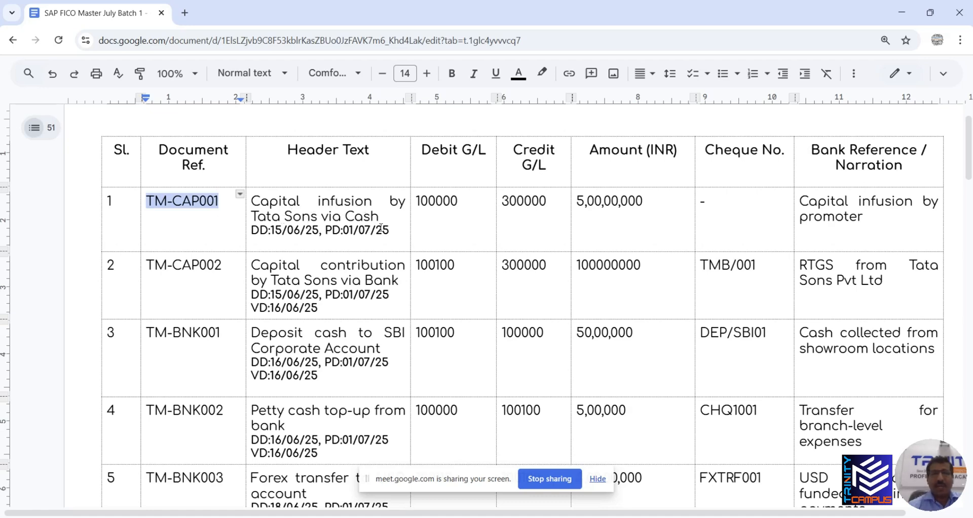
key(alt+Tab)
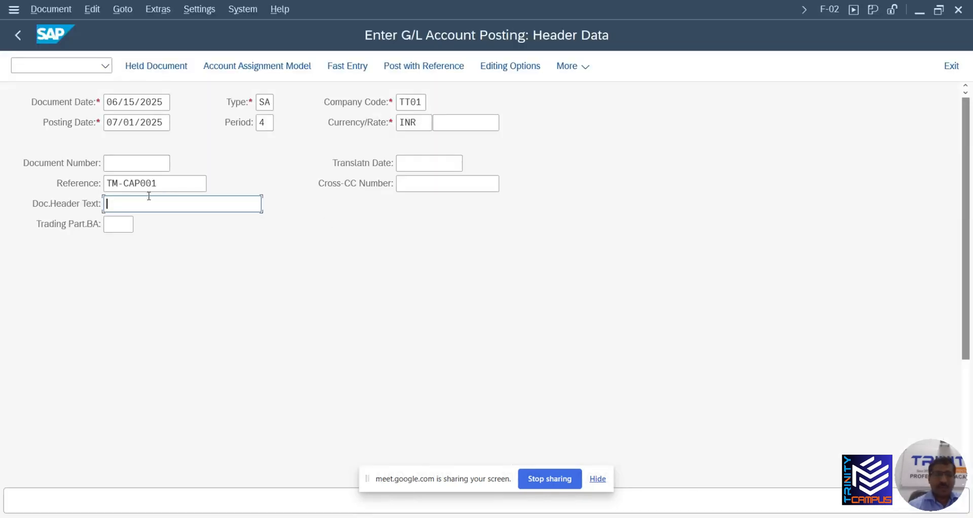
text(CAPI)
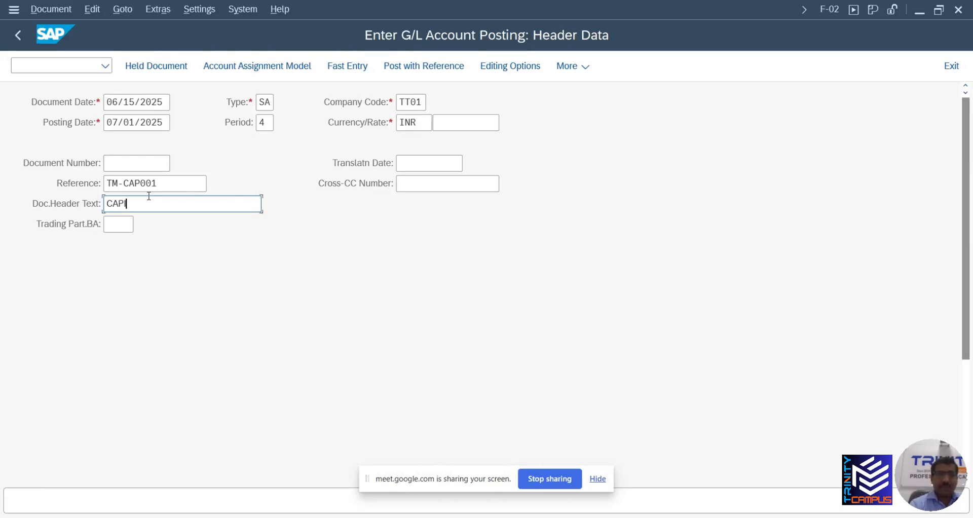
text(TAL TATA SO)
text(NS)
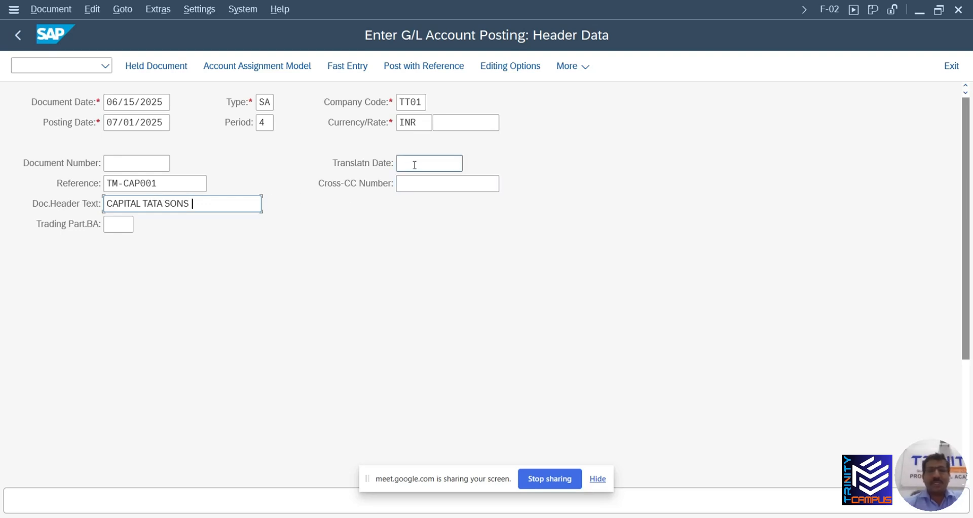
click(413, 186)
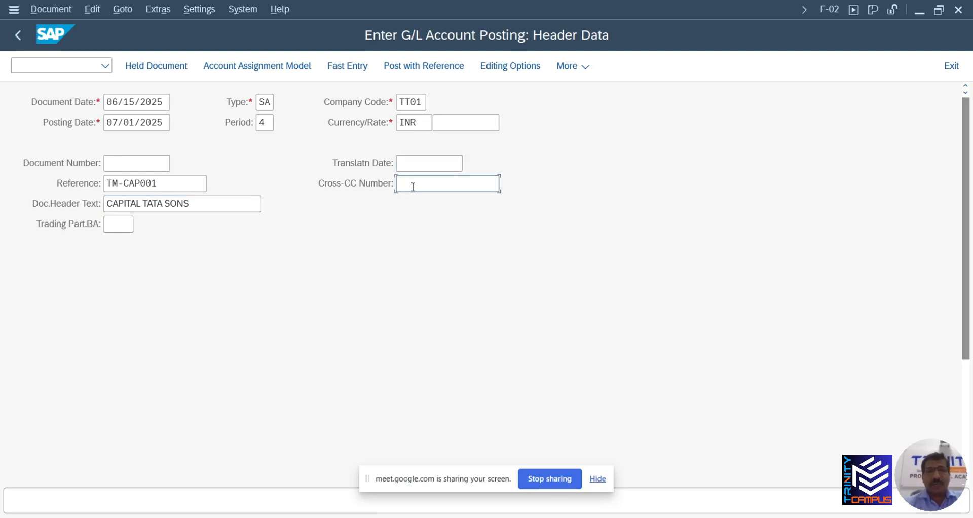
click(120, 228)
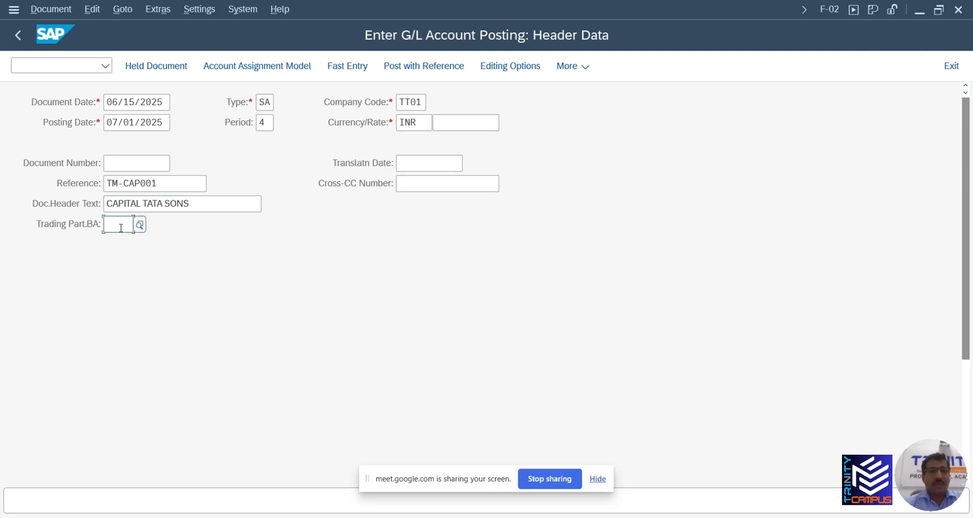
scroll(182, 256, down, 3)
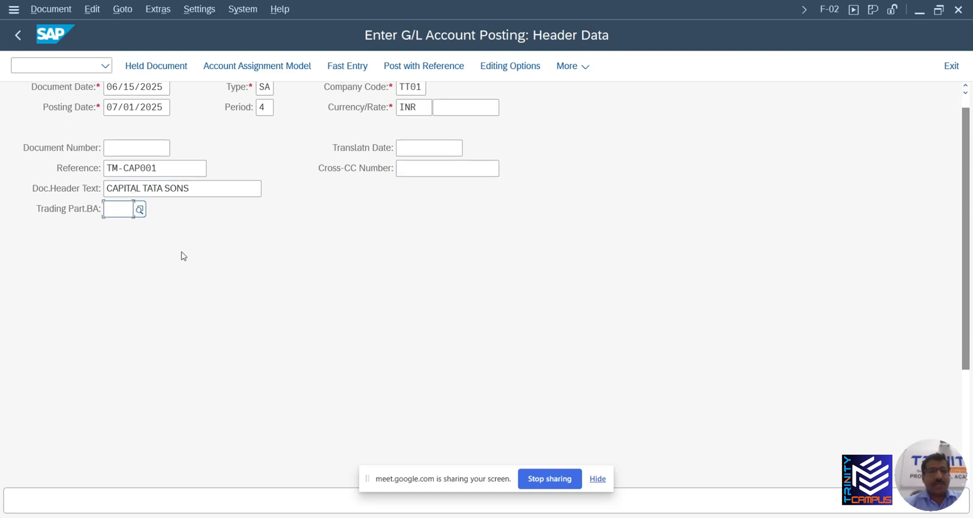
scroll(182, 259, down, 5)
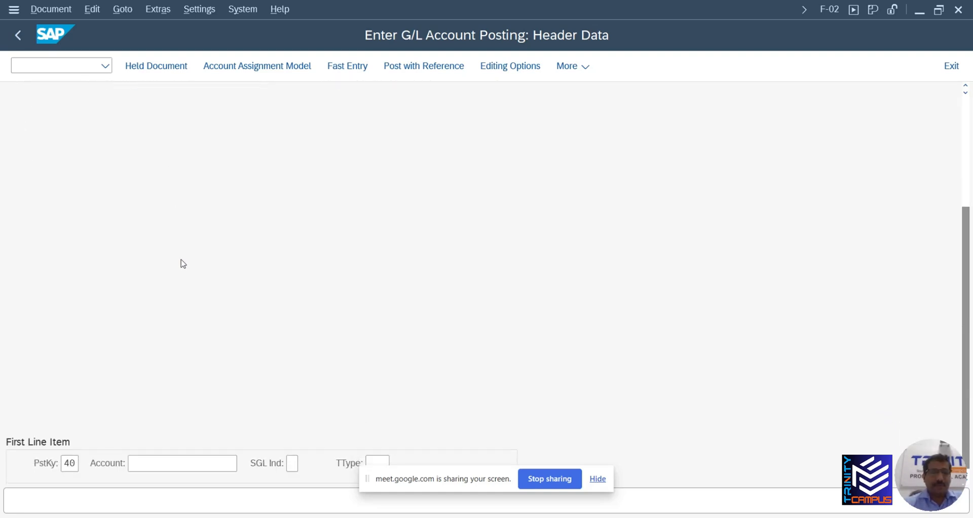
click(70, 468)
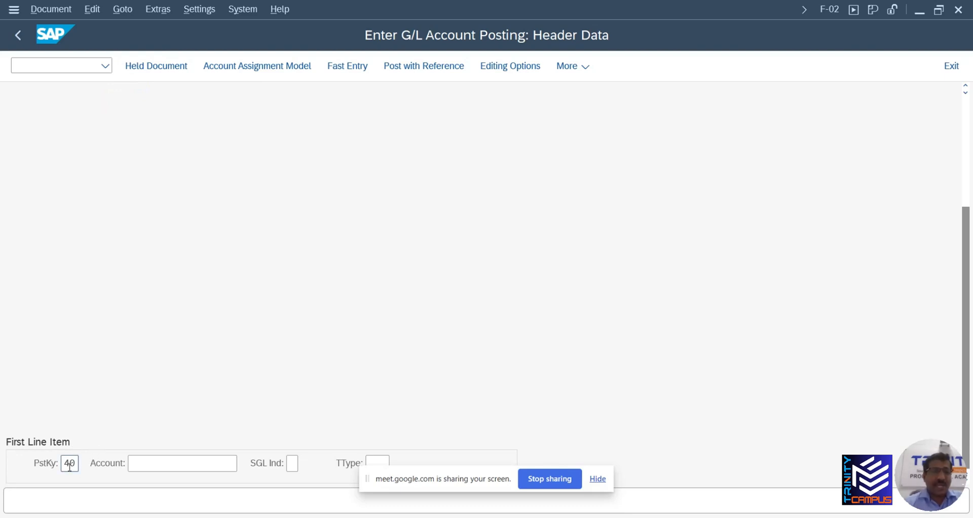
scroll(142, 385, up, 6)
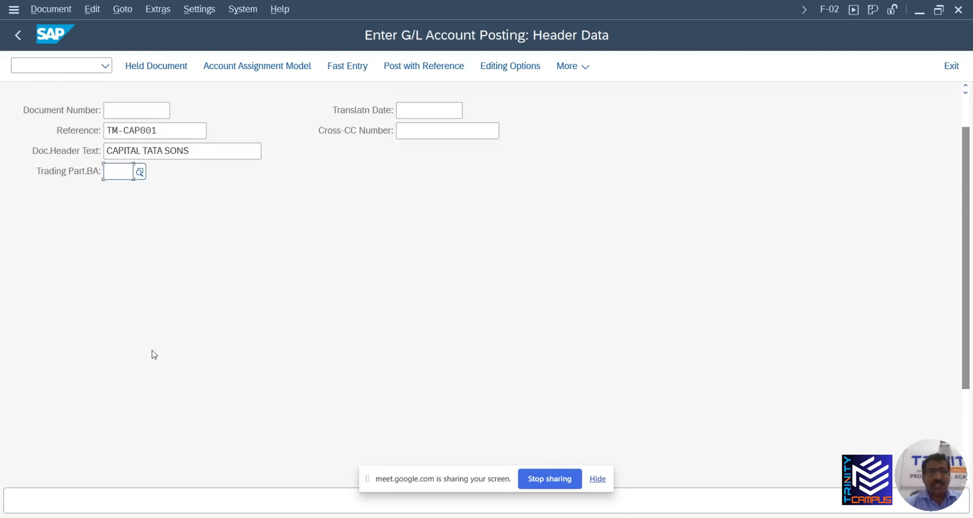
scroll(153, 354, down, 6)
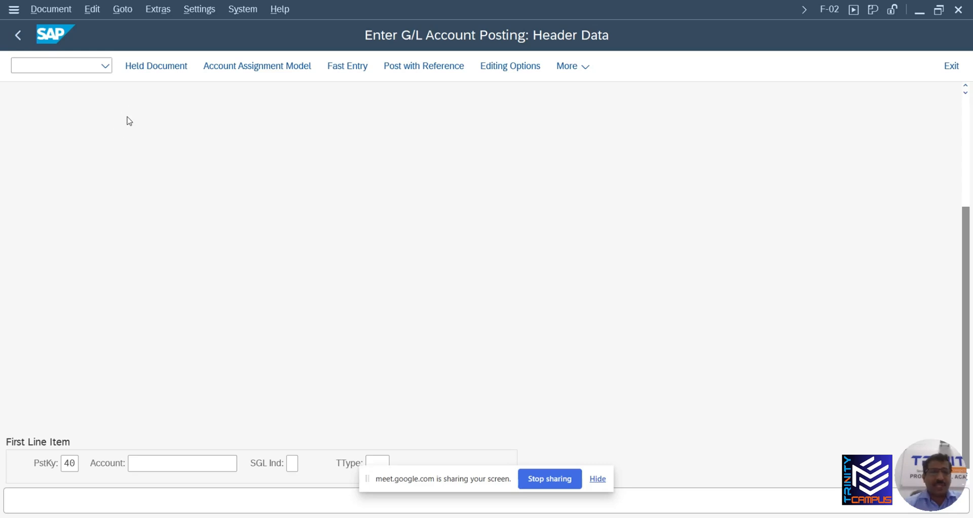
scroll(161, 322, up, 3)
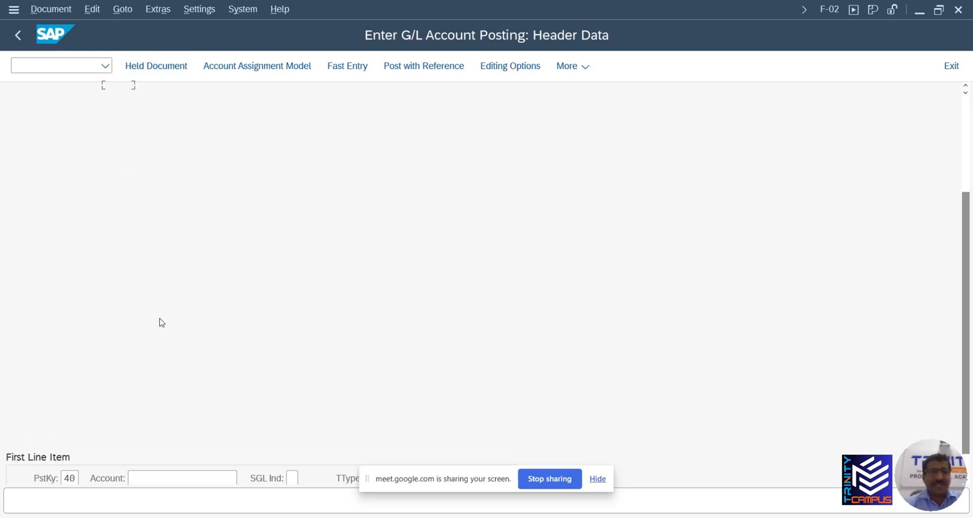
scroll(161, 322, up, 1)
scroll(161, 321, down, 4)
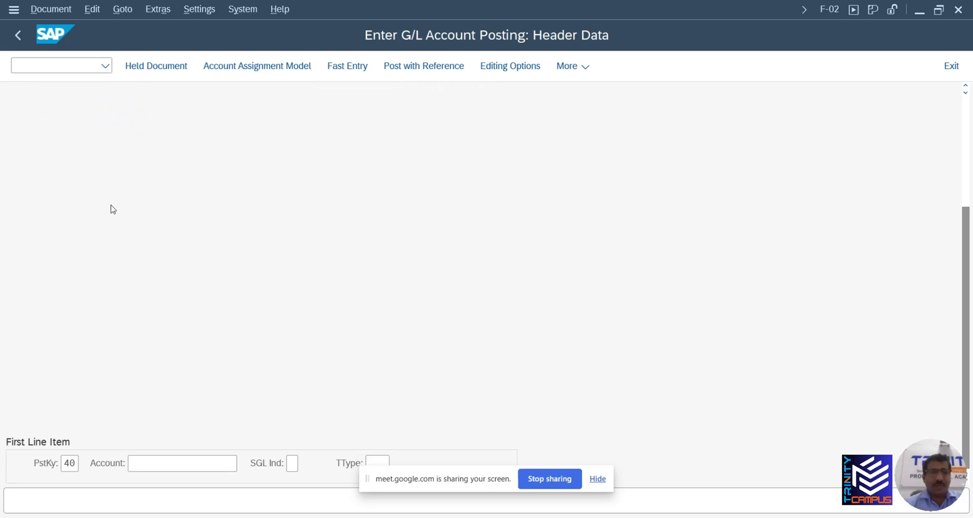
scroll(168, 223, up, 5)
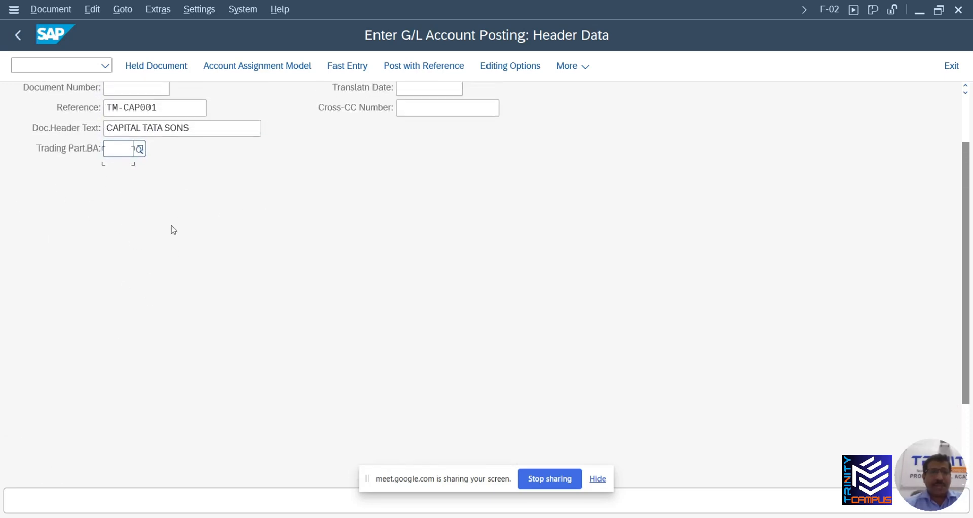
scroll(211, 208, down, 5)
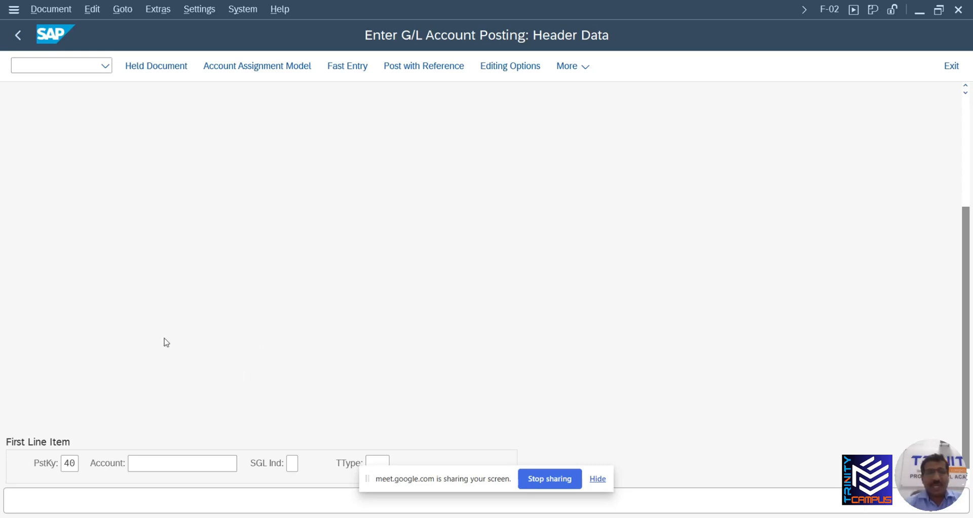
scroll(163, 350, up, 5)
scroll(166, 355, down, 5)
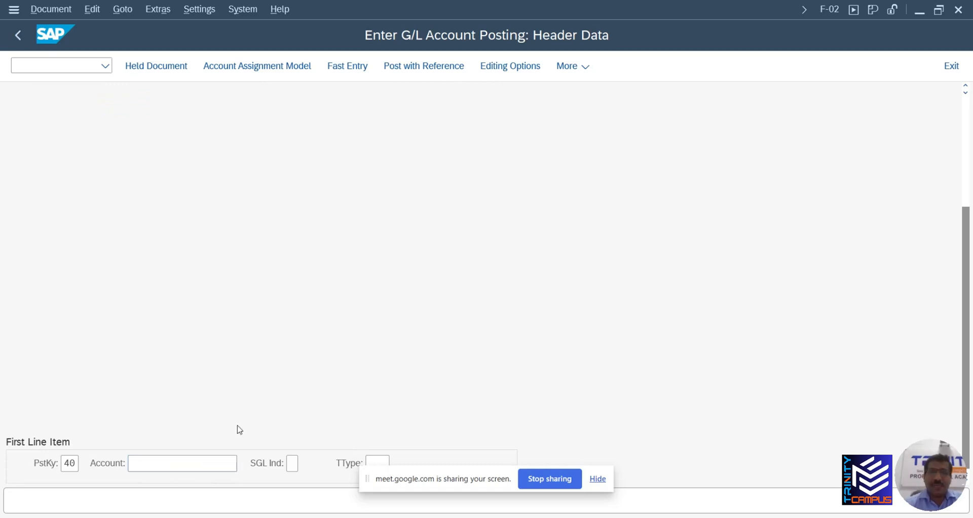
scroll(234, 418, up, 2)
scroll(232, 408, down, 2)
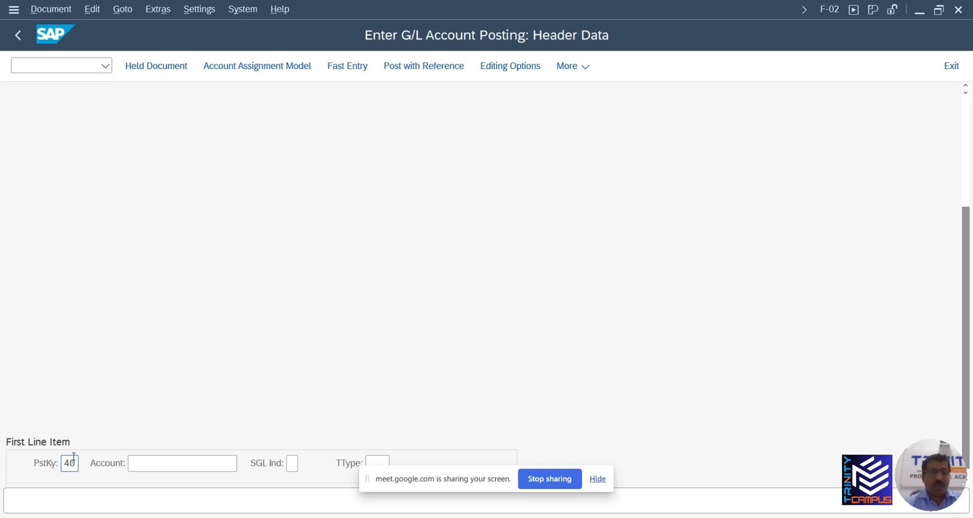
Choose Cash in hand account 100000 for the posting-key 40 debit line and open its item details
click(169, 463)
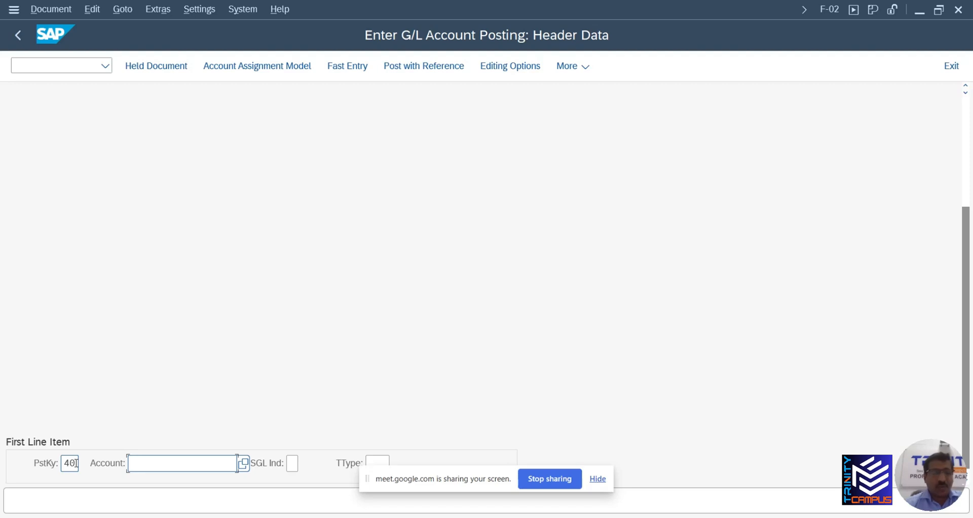
click(243, 464)
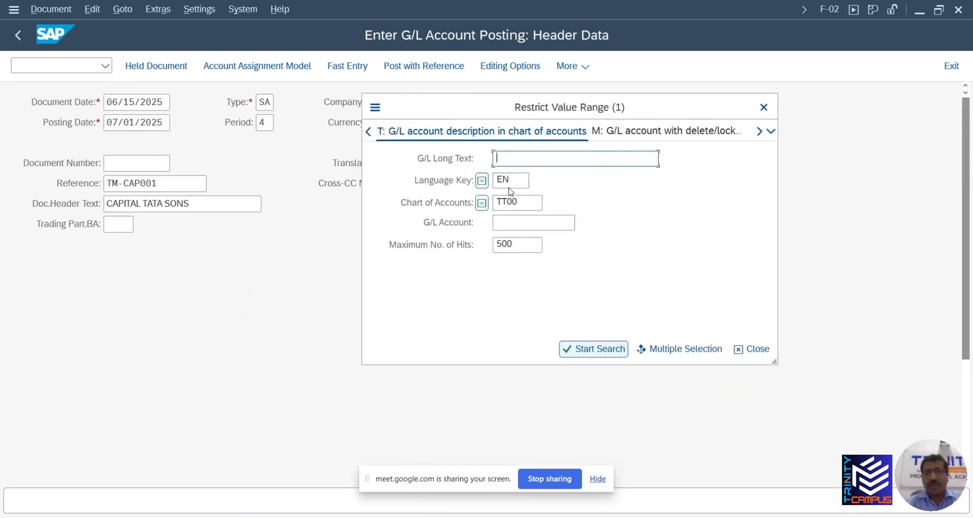
click(584, 353)
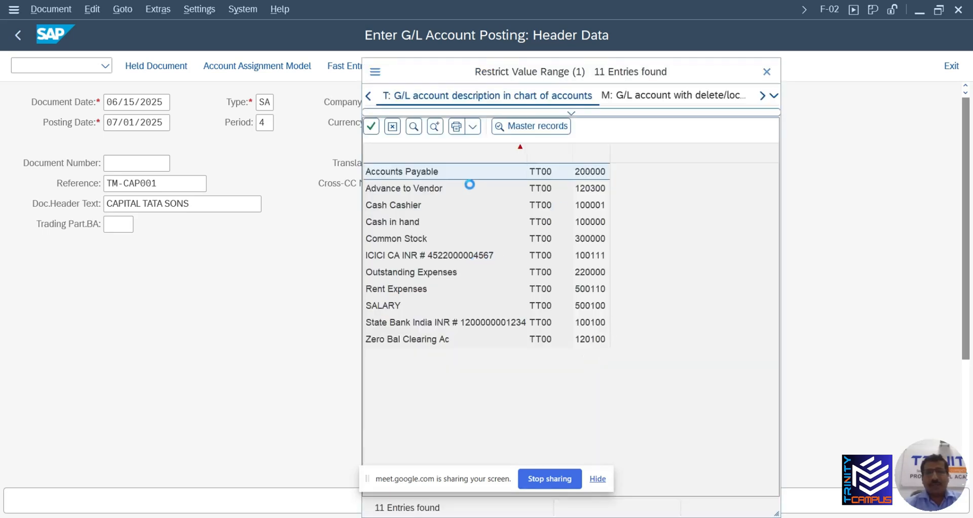
double_click(412, 224)
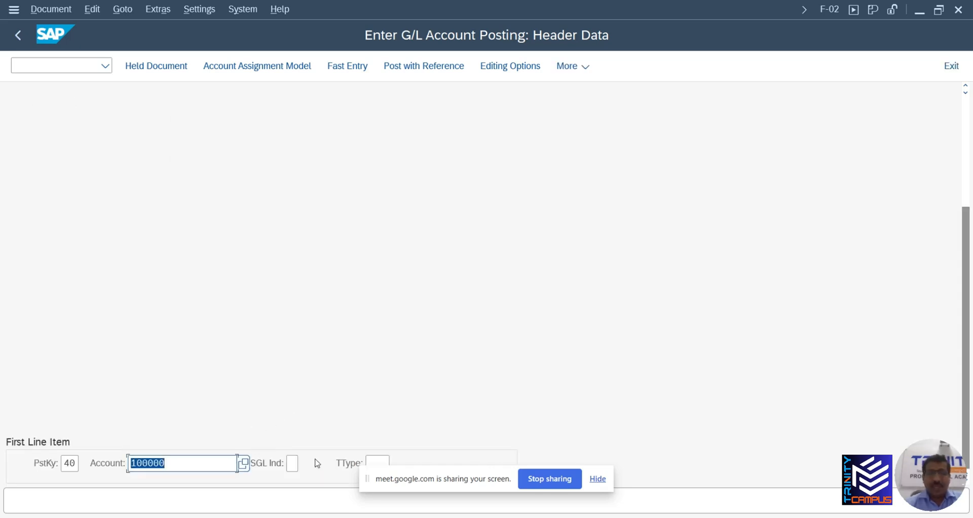
click(598, 480)
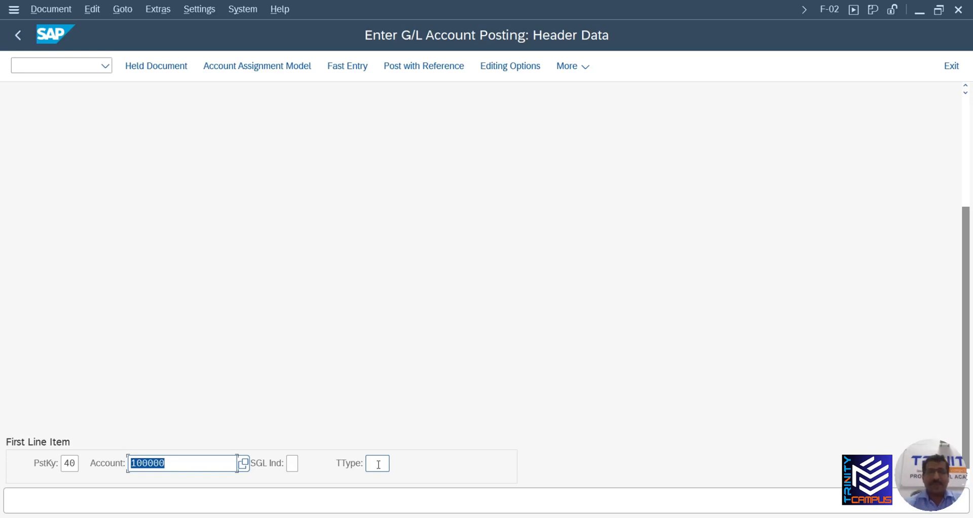
scroll(376, 402, up, 3)
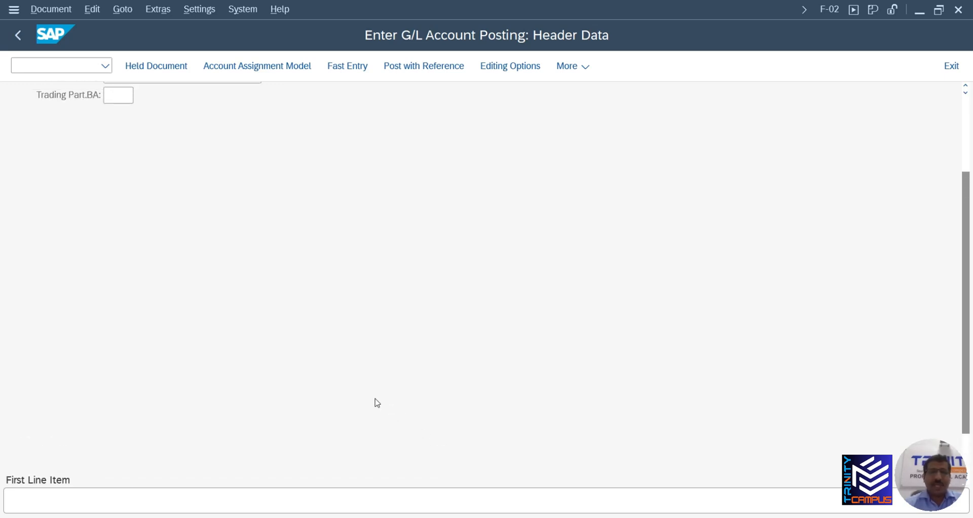
scroll(314, 391, down, 3)
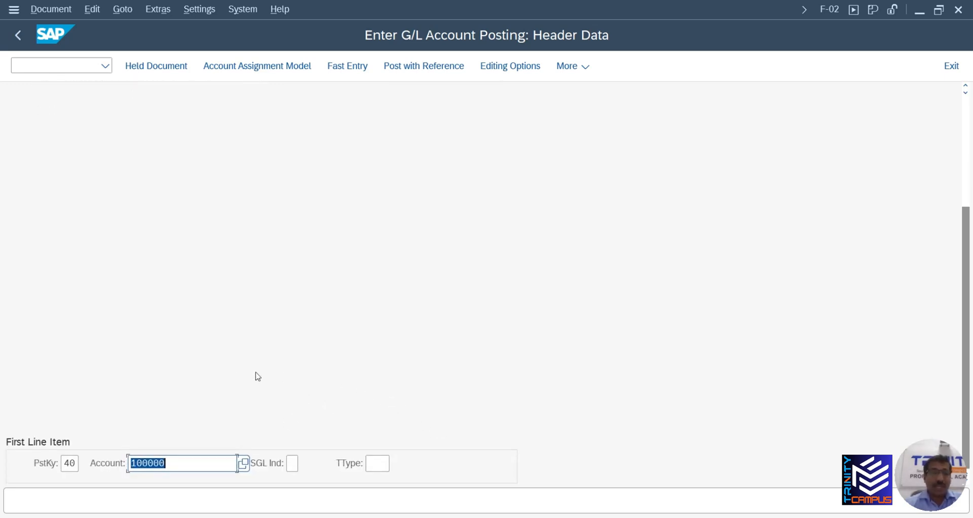
scroll(243, 378, up, 2)
scroll(233, 378, up, 3)
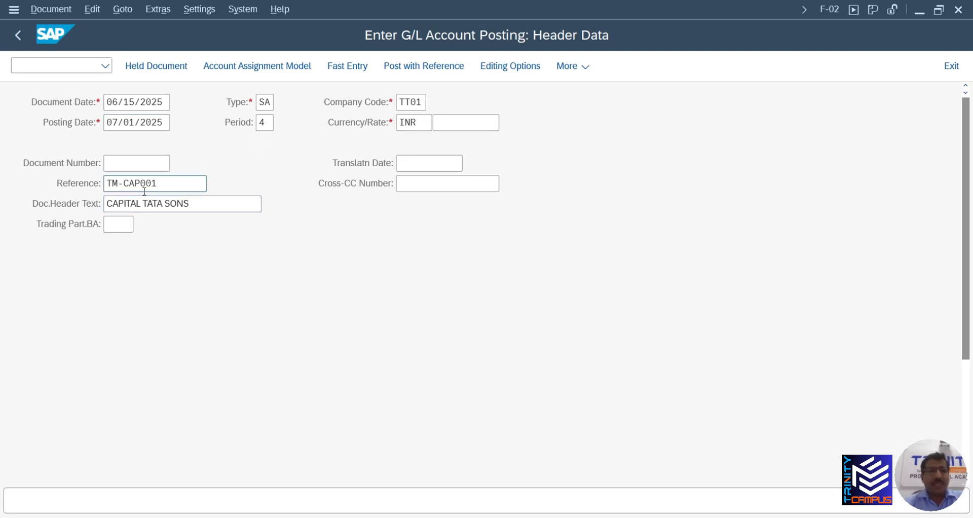
scroll(180, 226, down, 5)
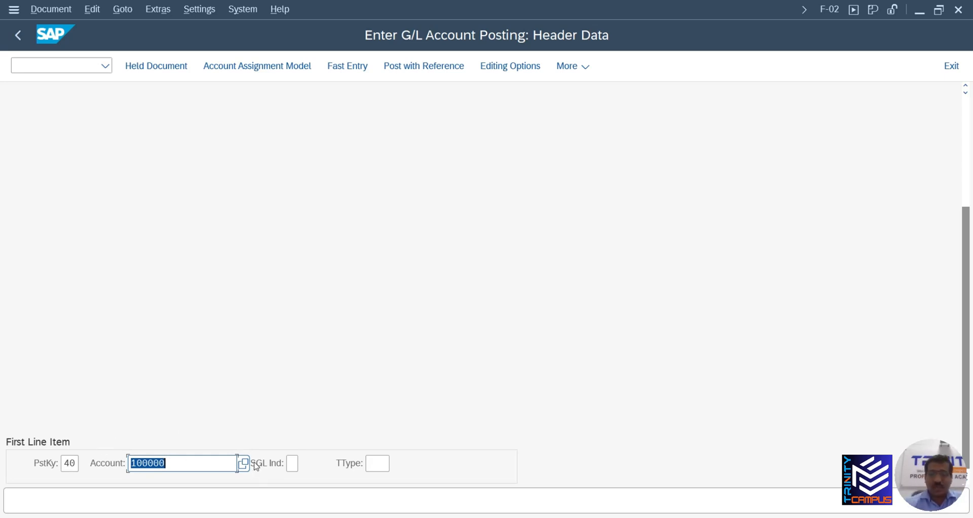
key(Return)
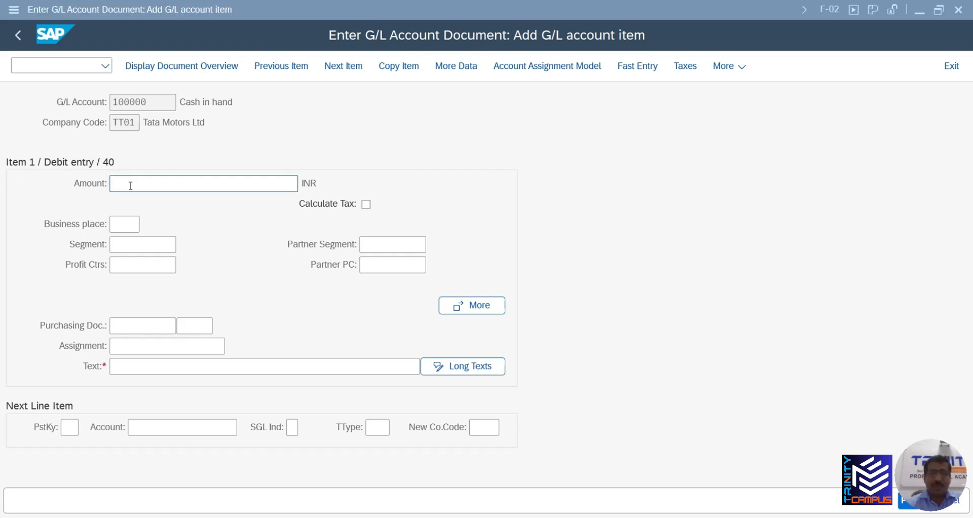
Strip the commas from 5,00,00,000 in the task sheet and paste 50000000 as the amount
key(alt+Tab)
key(alt+Tab)
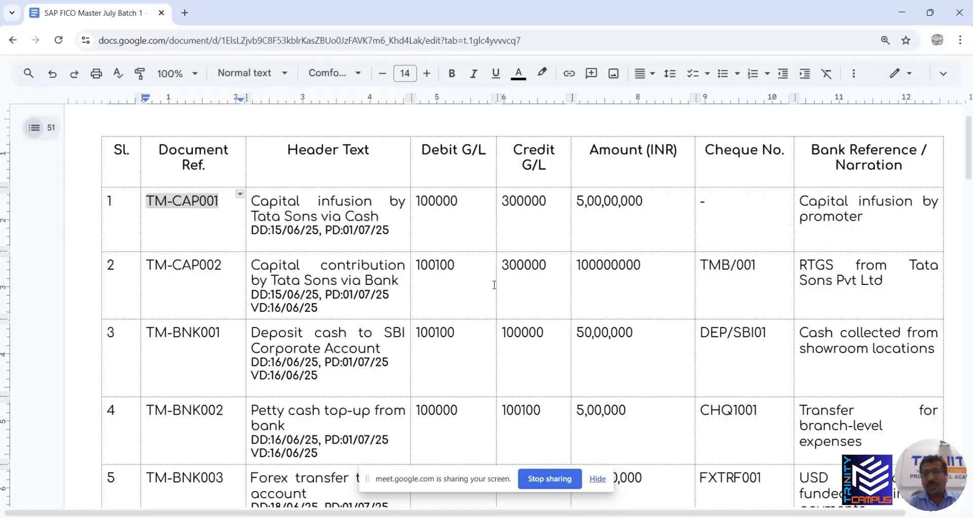
click(621, 204)
key(BackSpace)
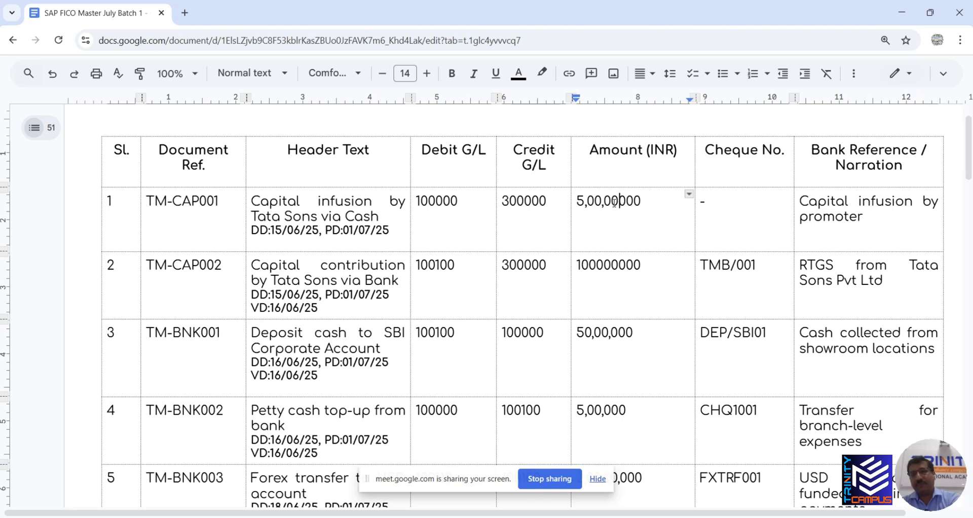
key(BackSpace)
click(588, 204)
key(BackSpace)
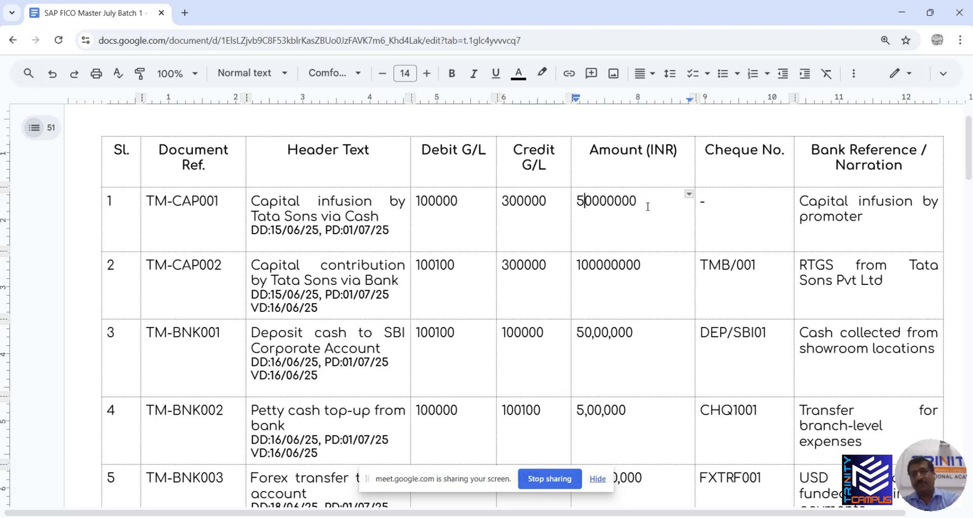
drag(649, 205, 573, 205)
key(ctrl+c)
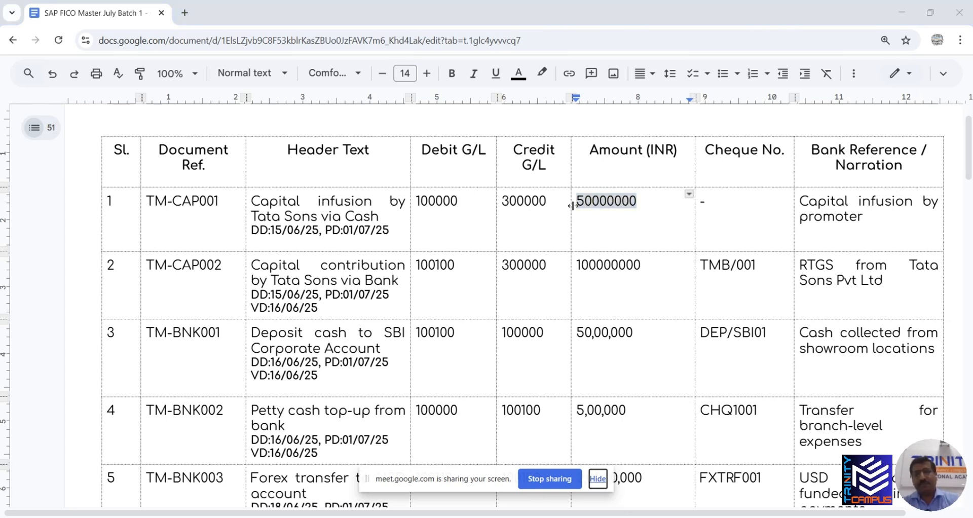
key(alt+Tab)
key(alt+Tab)
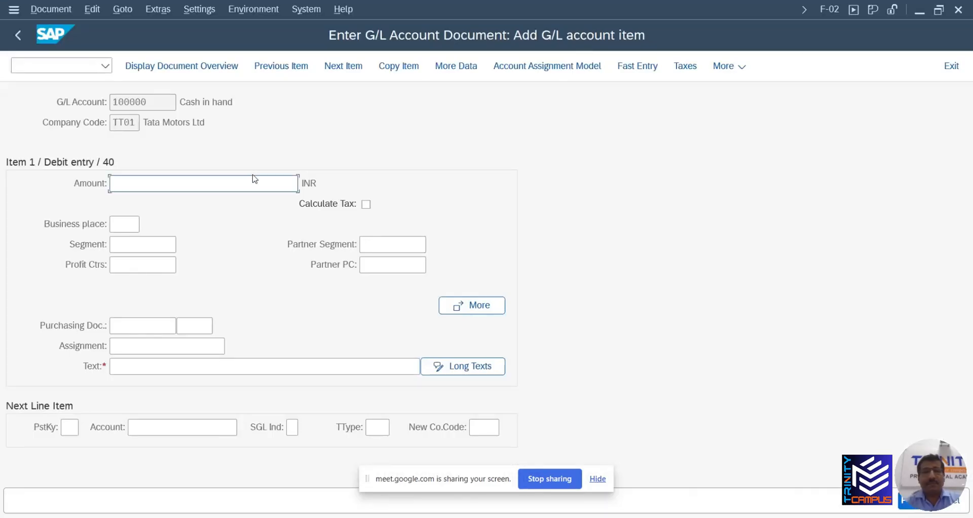
key(ctrl+v)
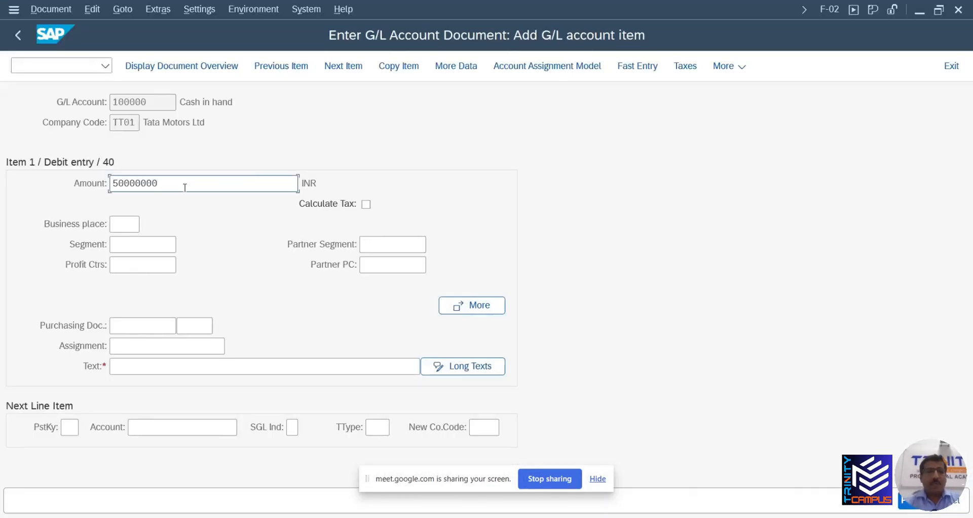
Move through Business place, Segment, Profit Ctrs, Partner and Assignment fields to the item Text
click(121, 226)
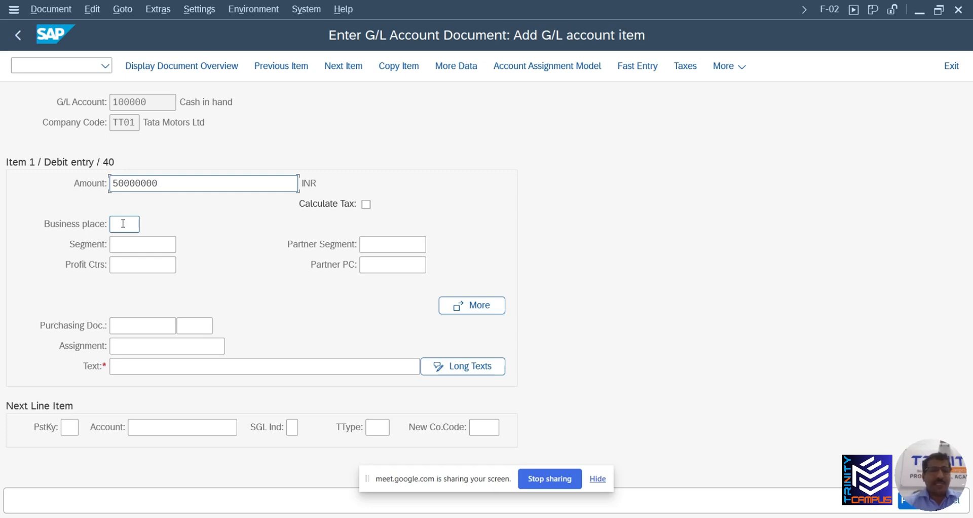
click(125, 230)
click(125, 244)
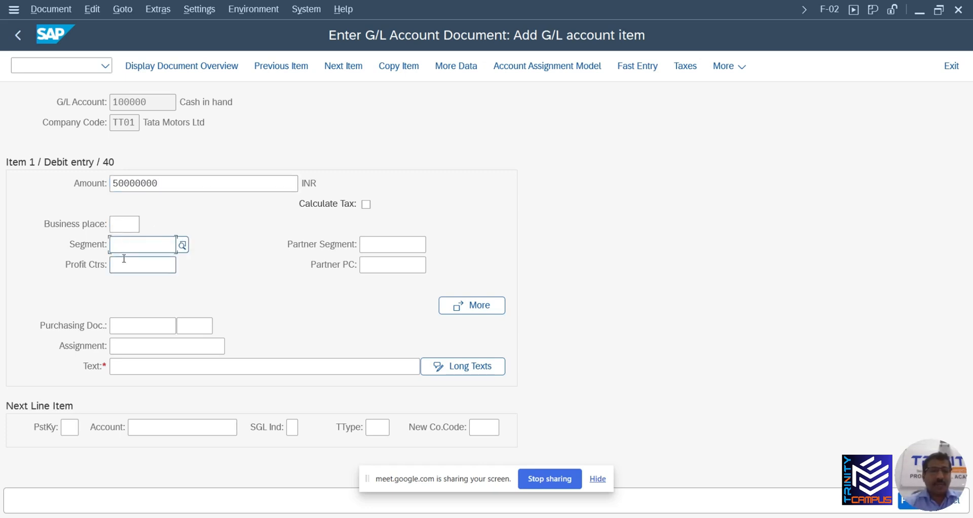
click(124, 263)
click(378, 246)
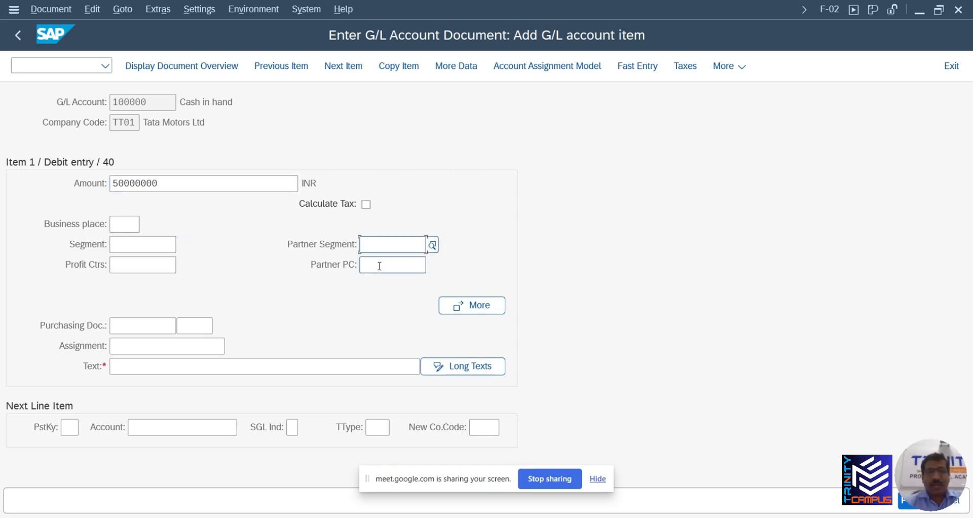
click(380, 270)
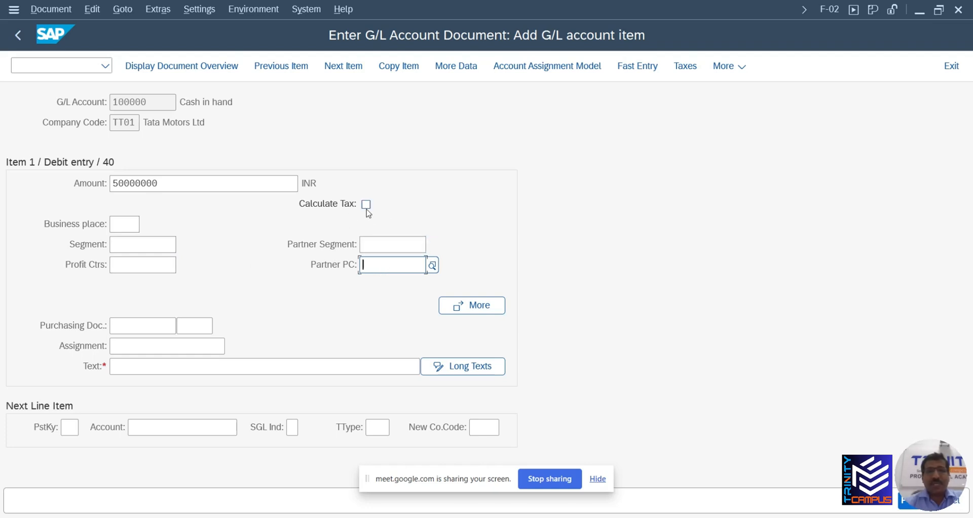
click(134, 323)
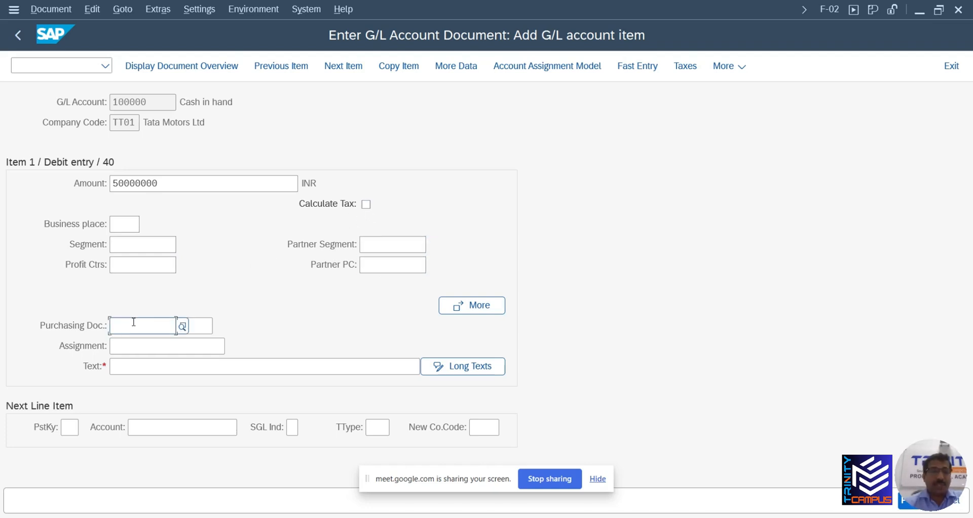
click(129, 346)
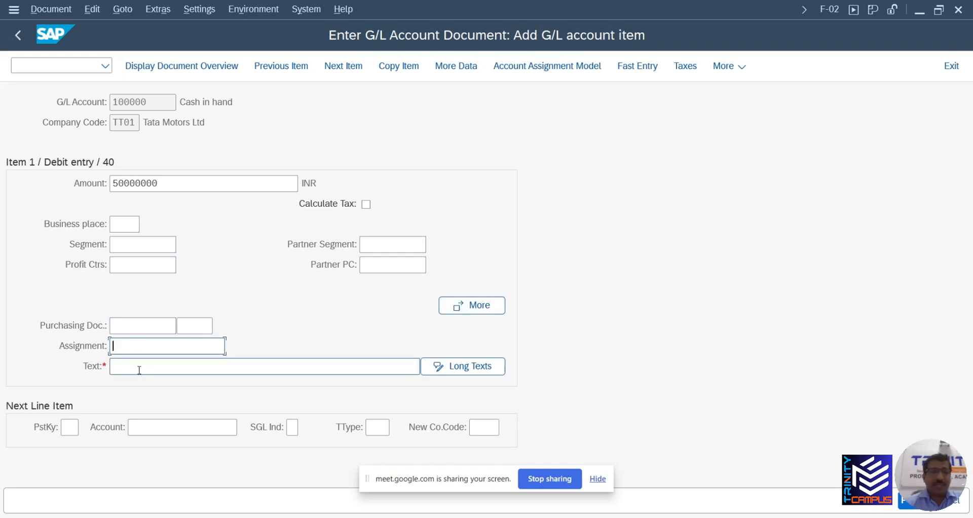
click(116, 368)
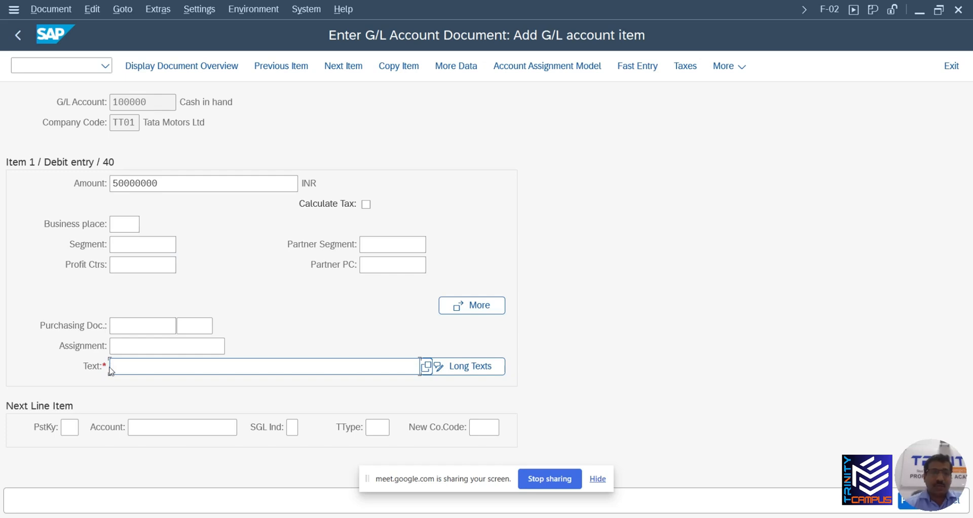
Copy the narration 'Capital infusion by promoter' from the Google Docs task sheet into the item text
key(alt+Tab)
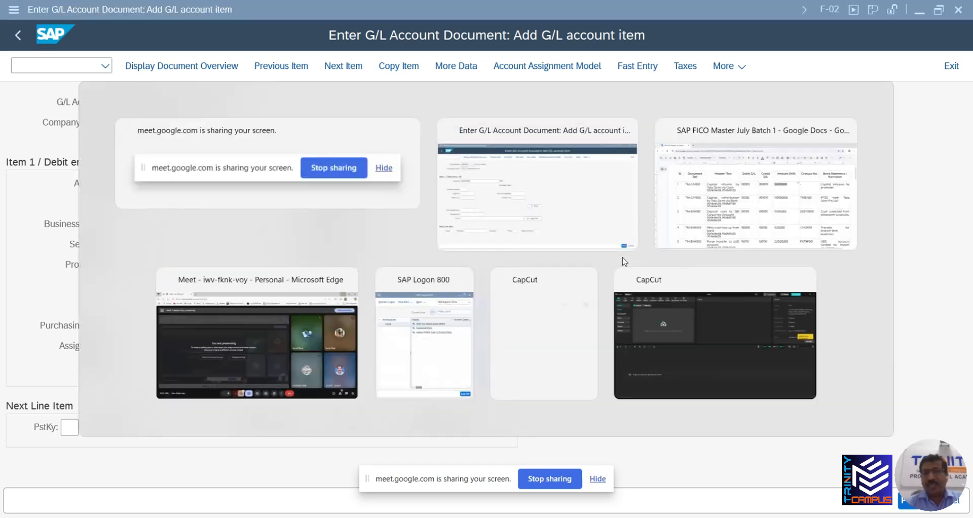
click(751, 193)
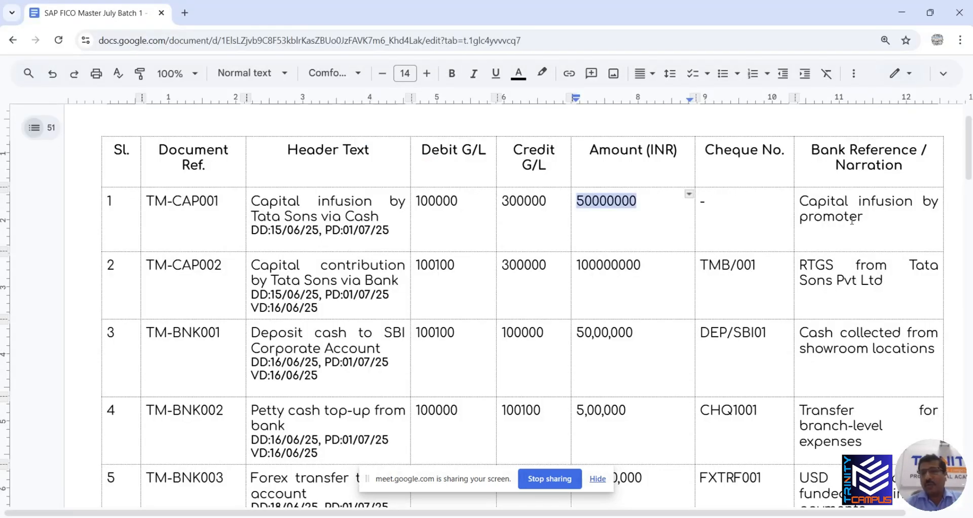
drag(852, 221, 803, 202)
key(ctrl+c)
key(alt+Tab)
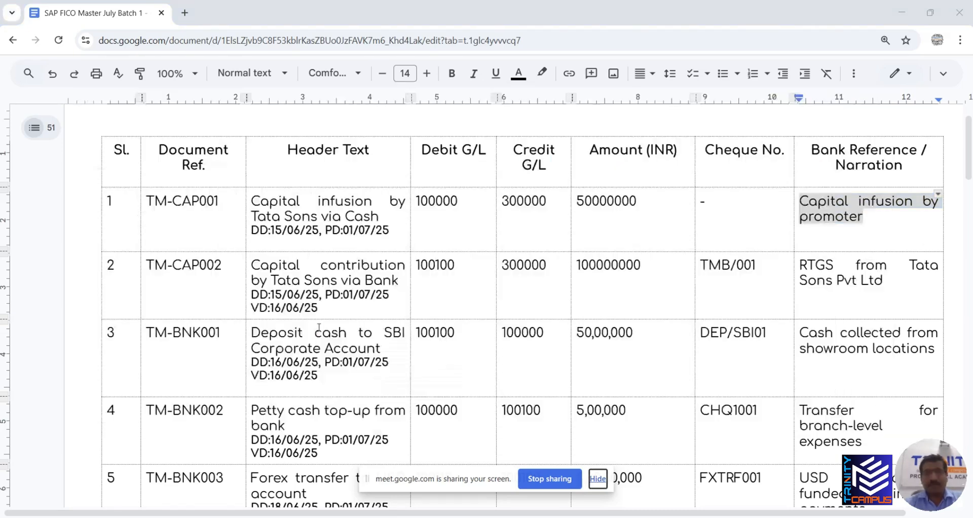
key(alt+Tab)
key(alt+Tab)
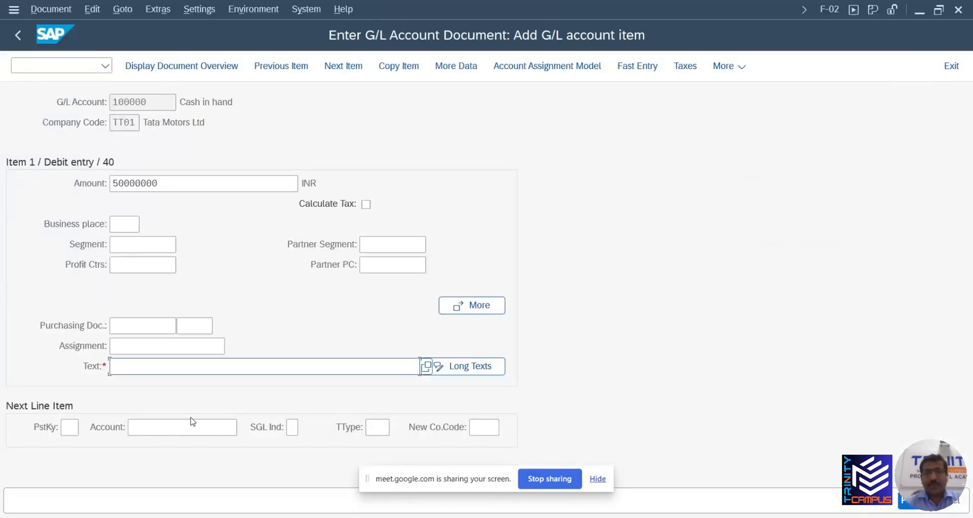
key(ctrl+v)
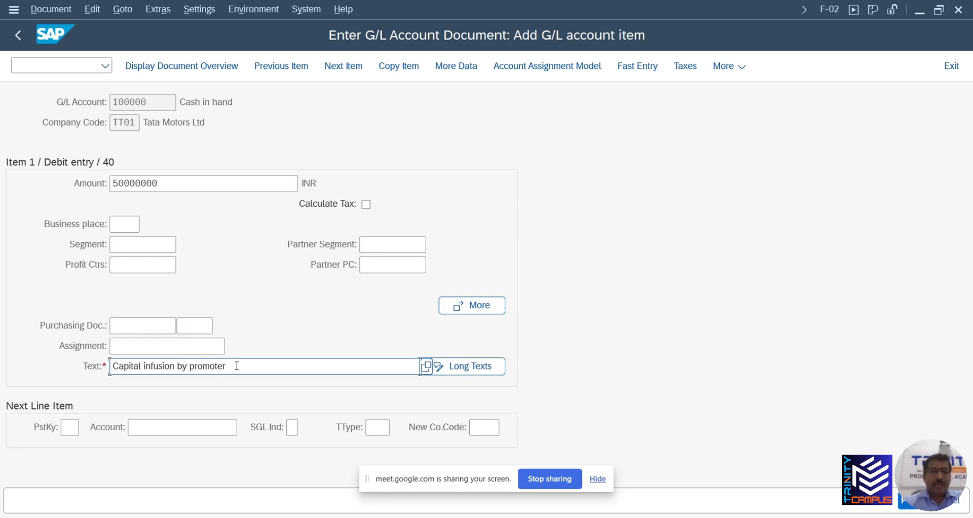
Rewrite the Cash in hand item text as 'Capital Application Money-June 25'
mouse_move(237, 365)
mouse_down()
mouse_move(144, 365)
mouse_move(226, 366)
mouse_up()
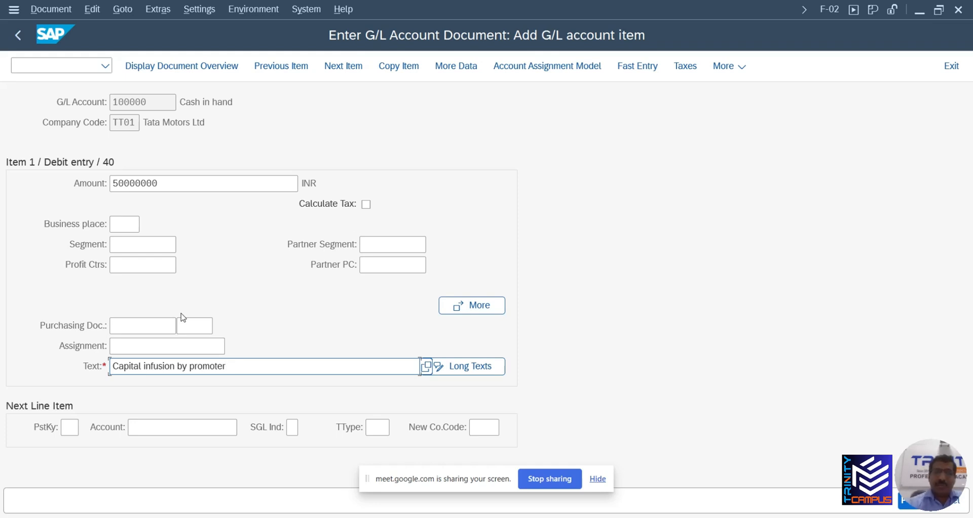
key(BackSpace)
key(BackSpace)
key(BackSpace)
key(BackSpace)
key(BackSpace)
key(BackSpace)
key(BackSpace)
key(BackSpace)
key(BackSpace)
key(BackSpace)
key(BackSpace)
key(BackSpace)
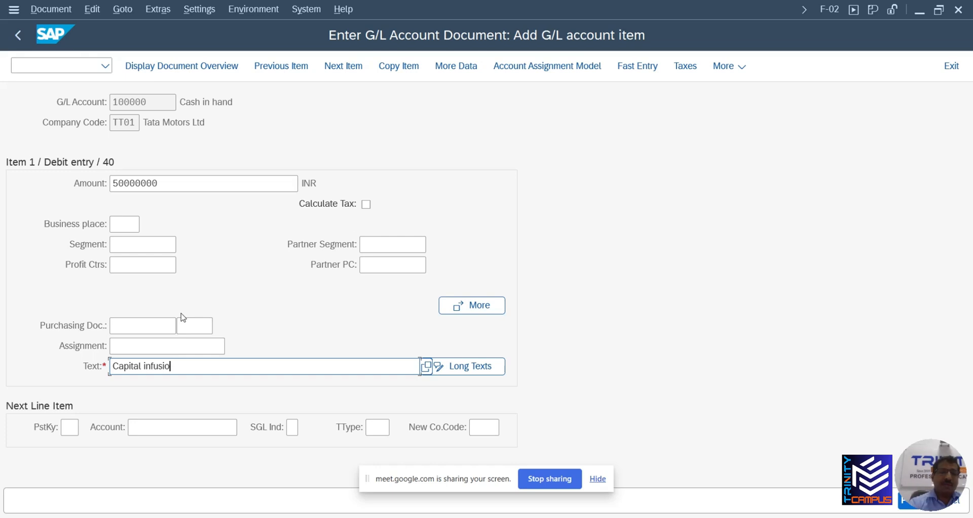
key(BackSpace)
key(BackSpace)
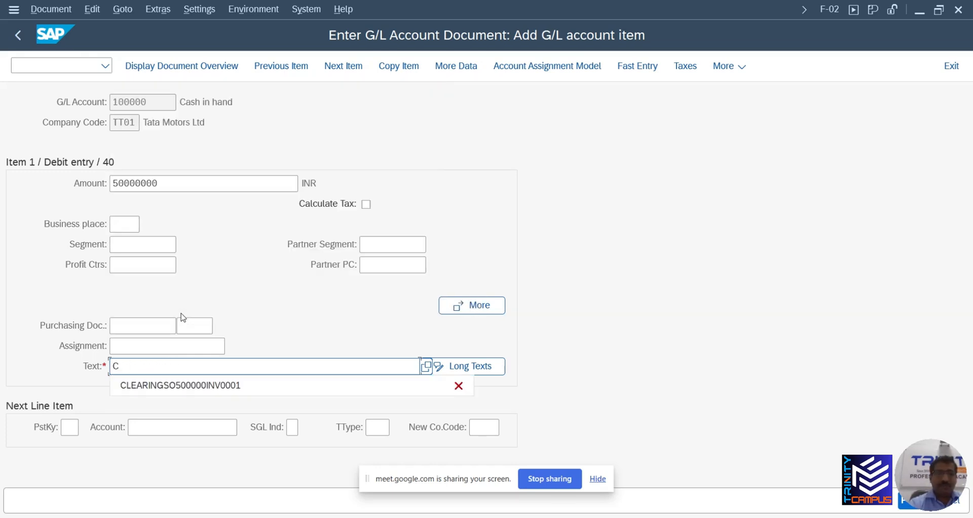
text(apita)
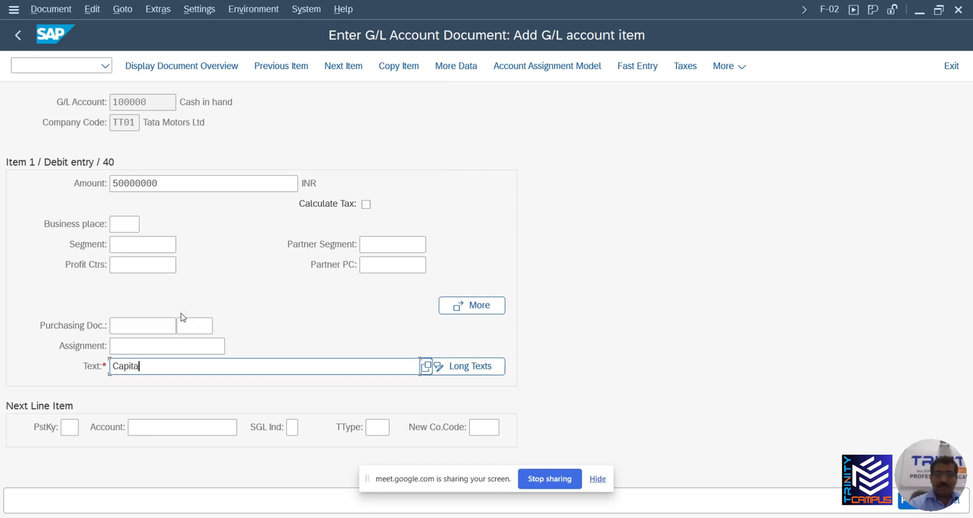
text(l Applicat)
text(ion Money)
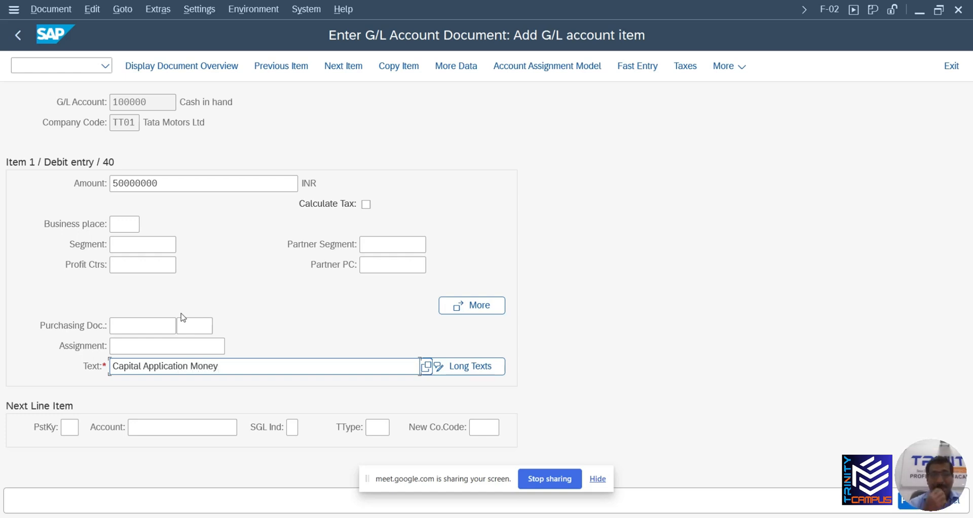
text(-)
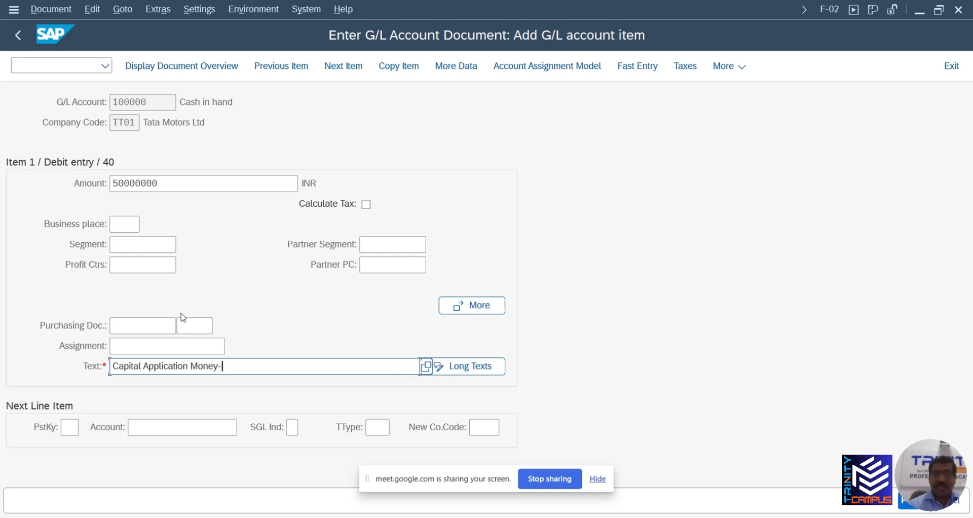
text(June 25)
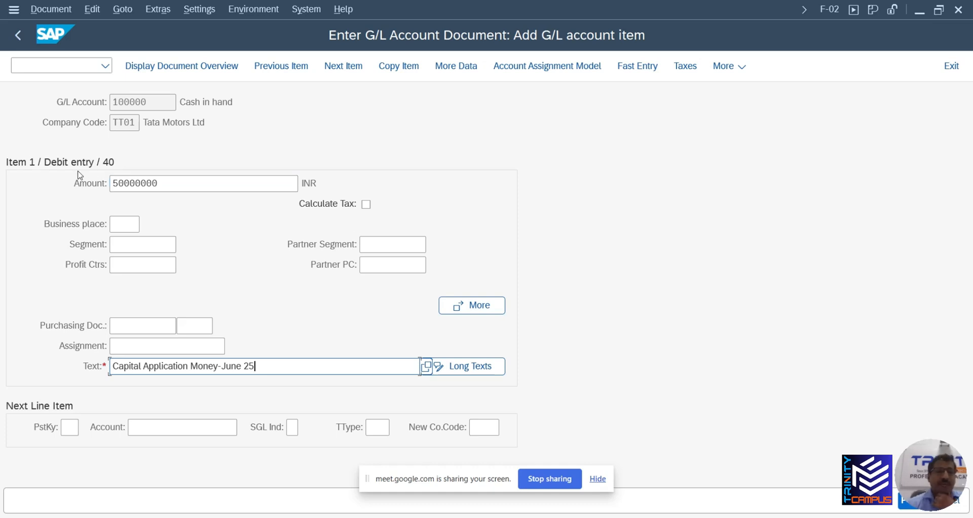
click(129, 349)
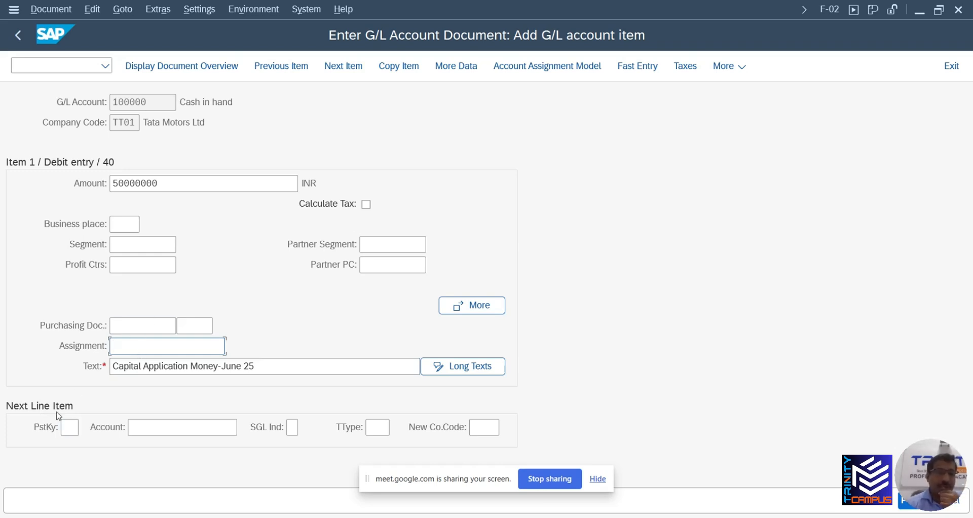
Start line 2 with credit posting key 50 and account 300000 Common Stock chosen from the F4 list
click(64, 428)
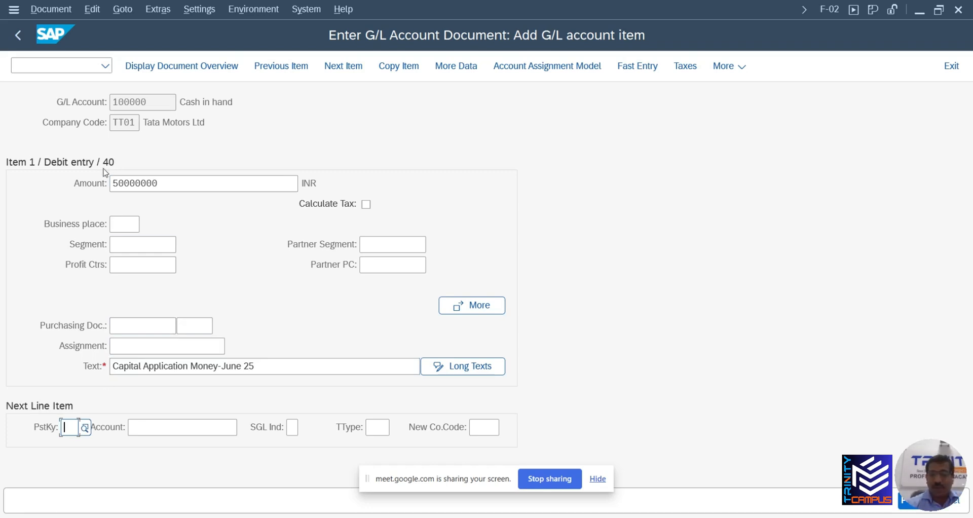
text(50)
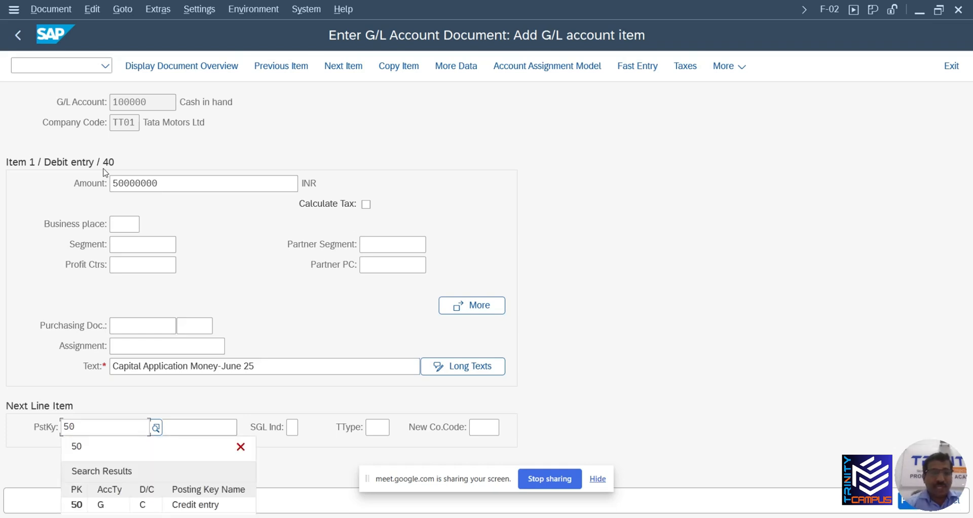
click(110, 504)
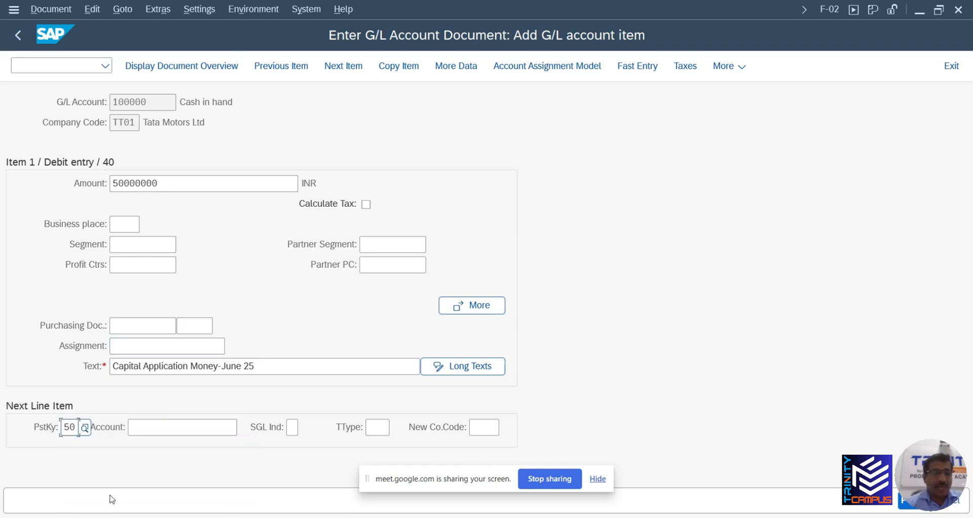
click(135, 427)
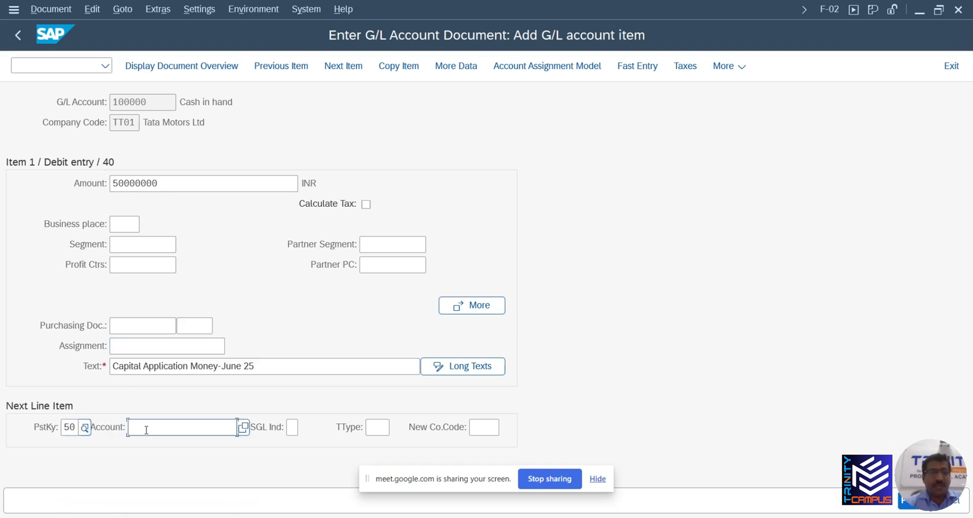
click(244, 428)
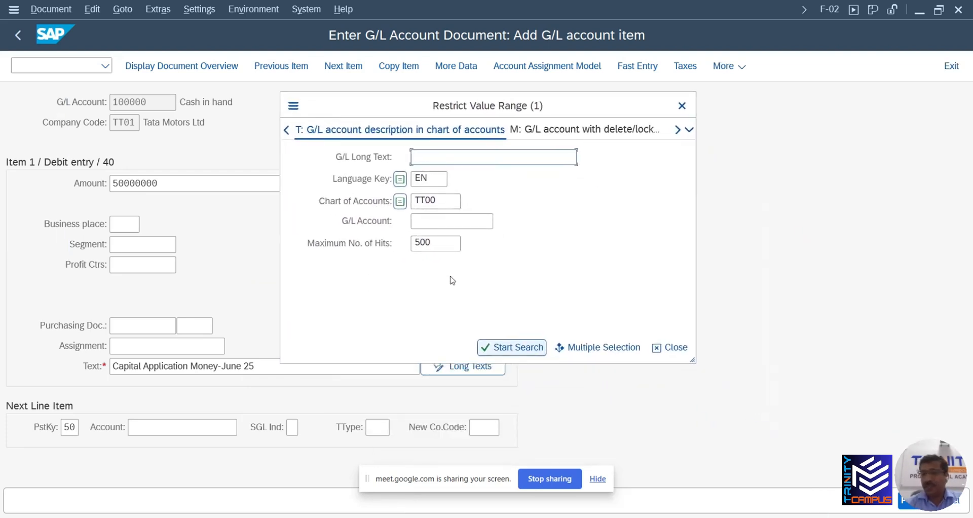
click(502, 347)
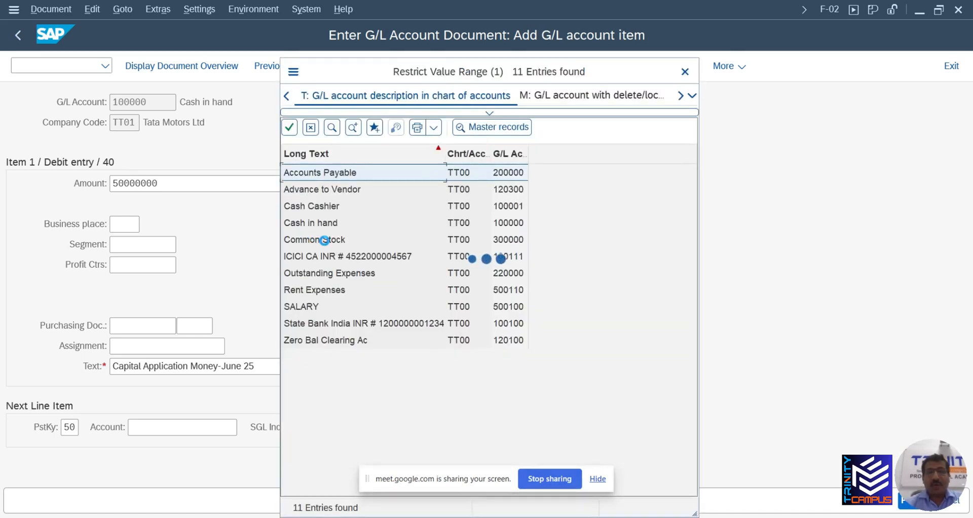
double_click(325, 240)
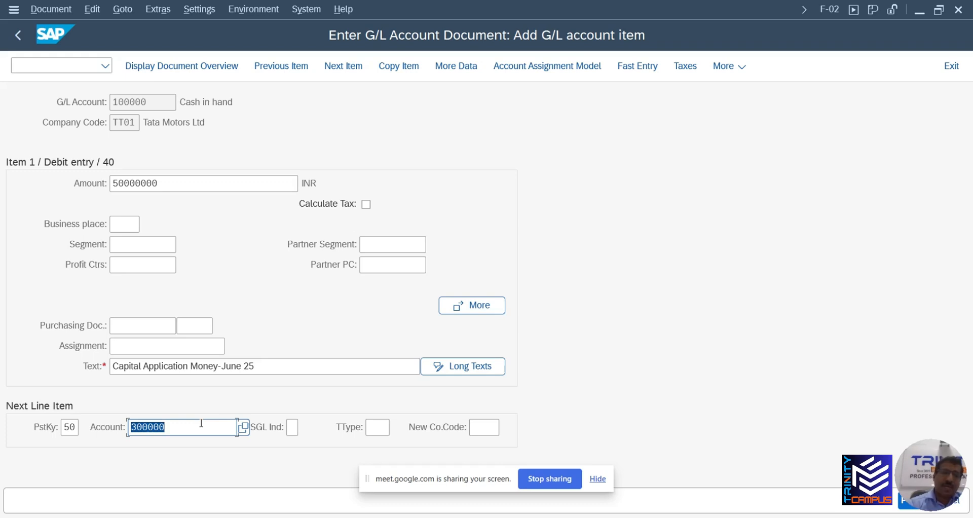
key(Return)
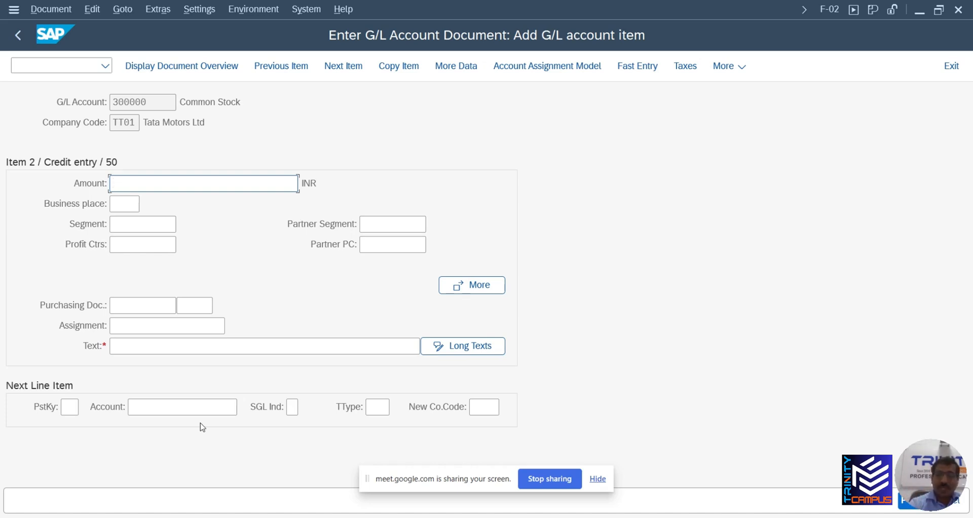
Enter * as amount and + as text to copy 50,000,000.00 and the first line's text
text(*)
click(139, 347)
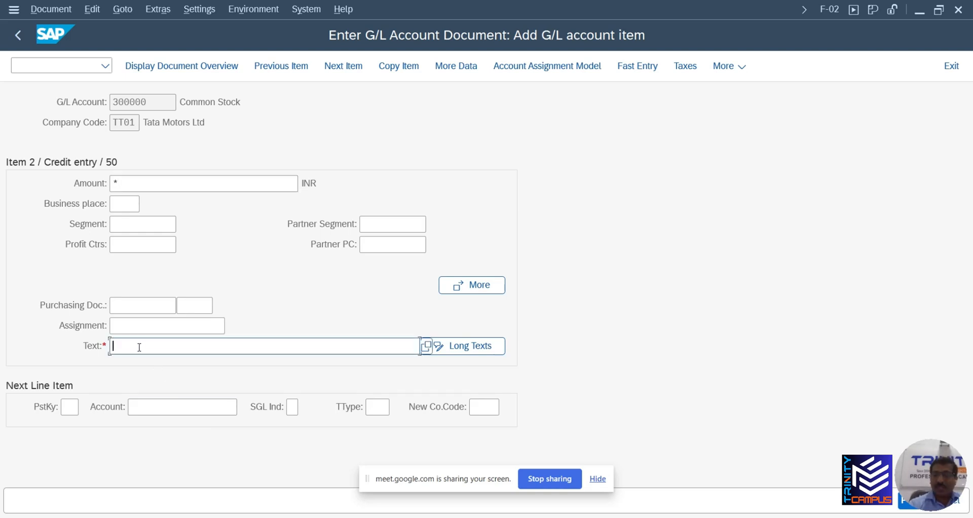
text(+)
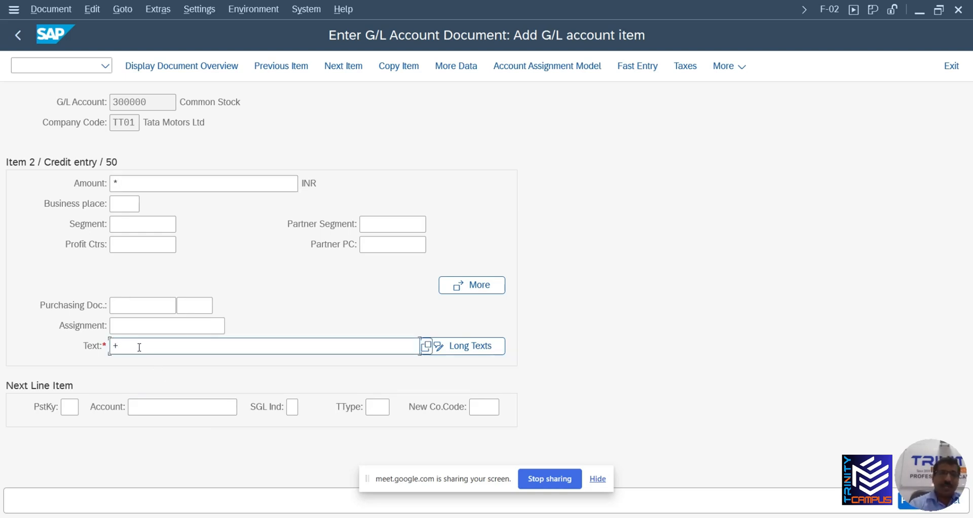
key(Return)
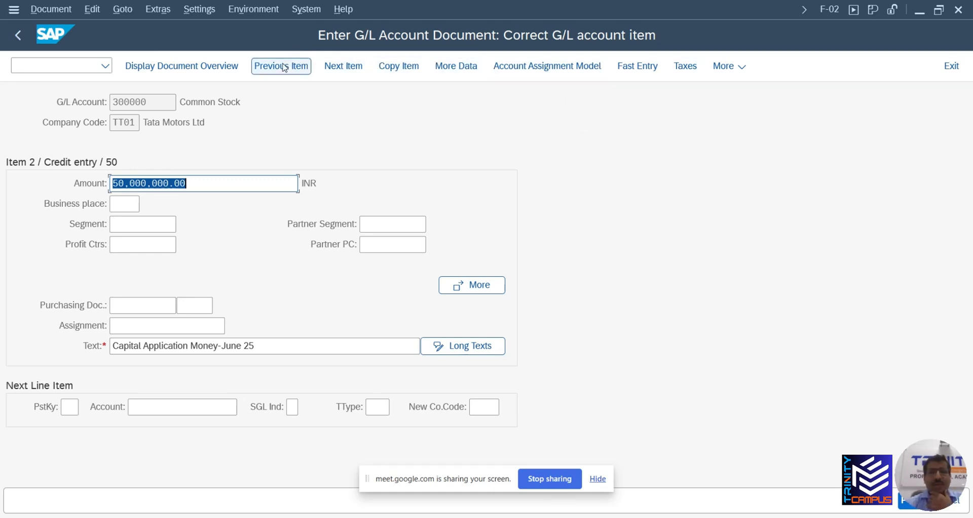
click(60, 11)
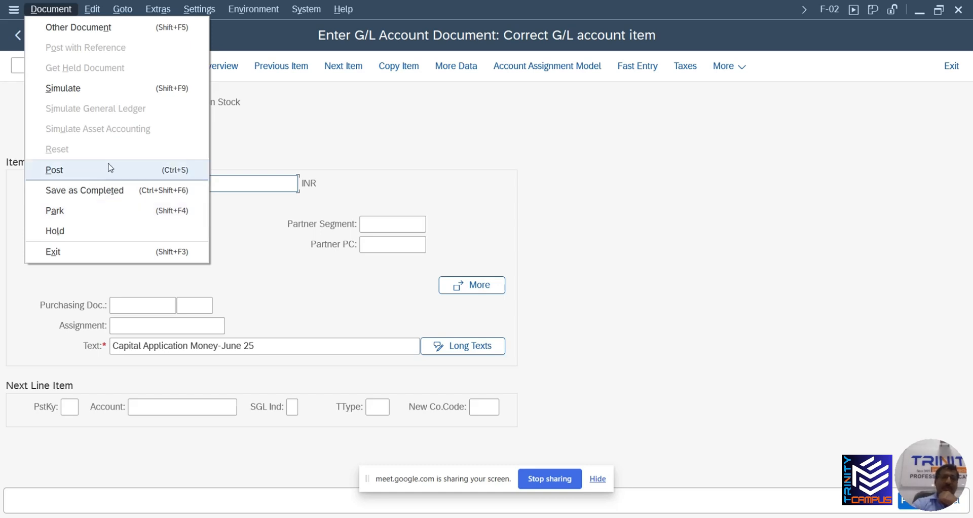
click(439, 167)
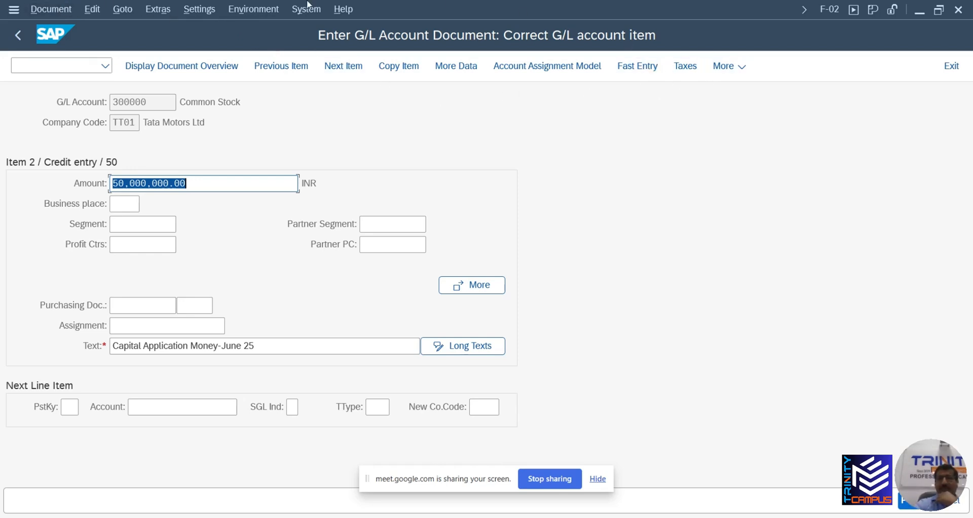
Simulate the document from the Document menu to show the balanced overview
click(62, 10)
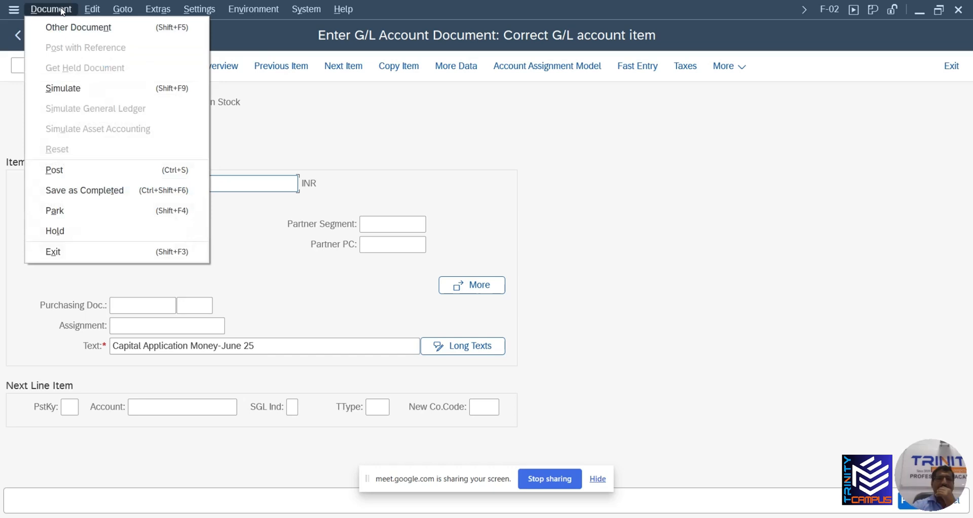
click(78, 94)
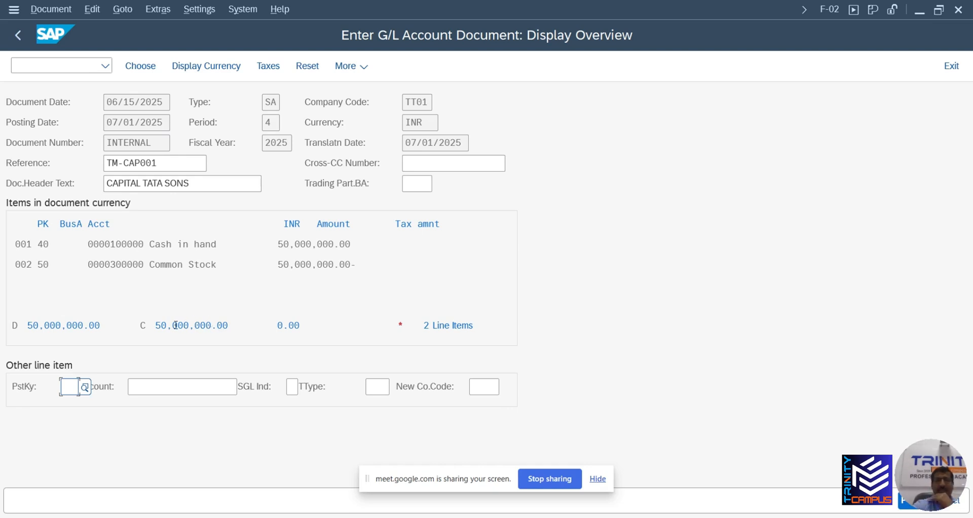
Open the Common Stock line 002 and back out of editing its text without changes
double_click(180, 265)
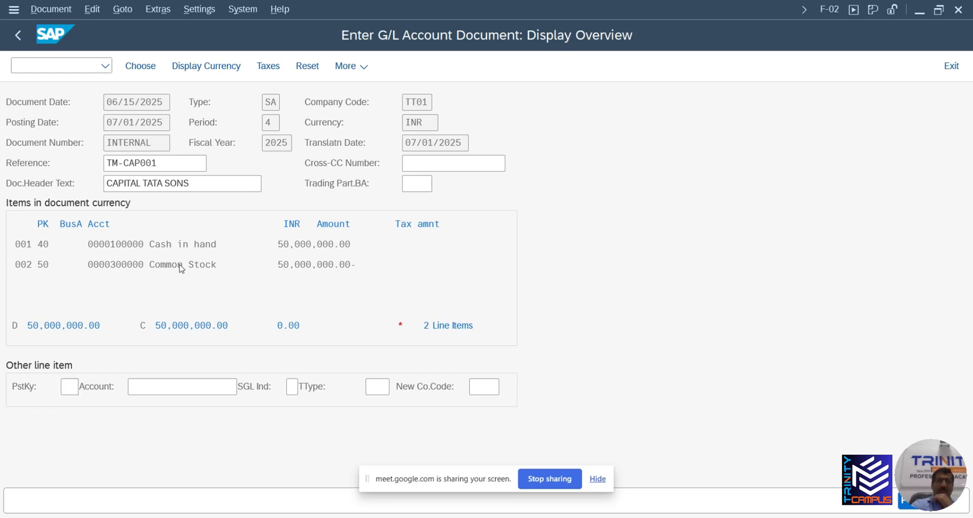
drag(255, 345, 106, 345)
key(BackSpace)
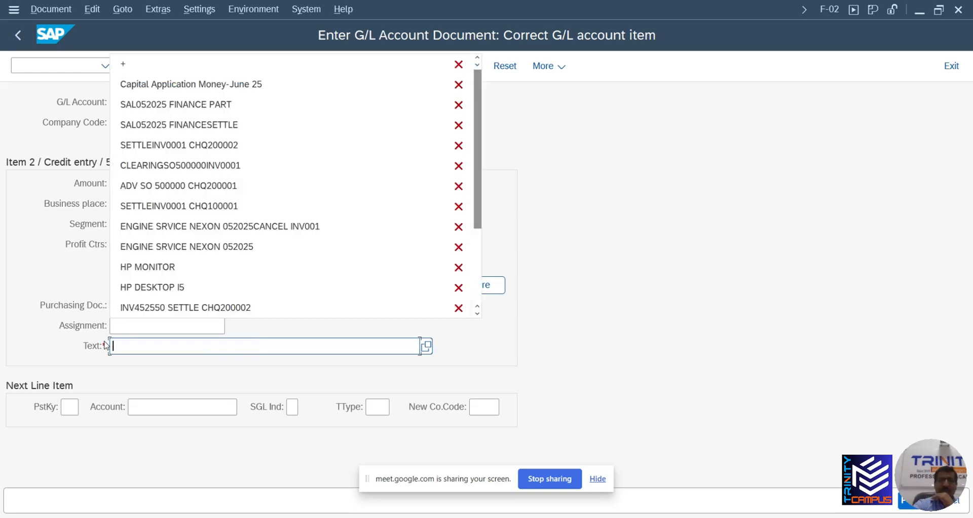
key(Escape)
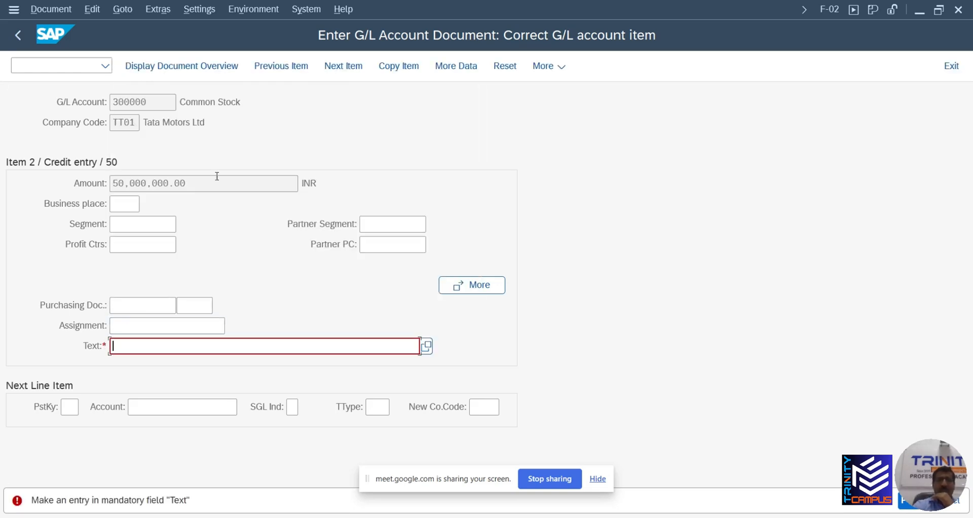
click(158, 9)
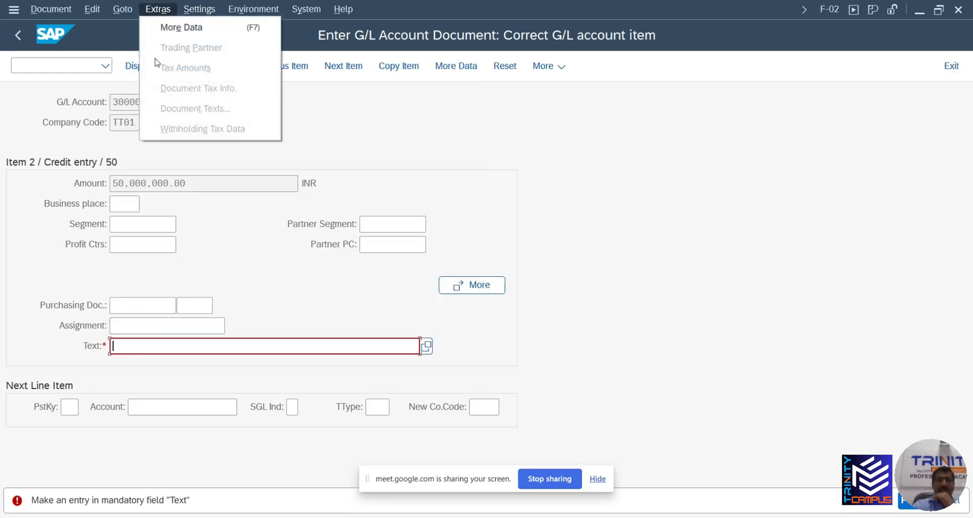
mouse_move(122, 9)
click(133, 219)
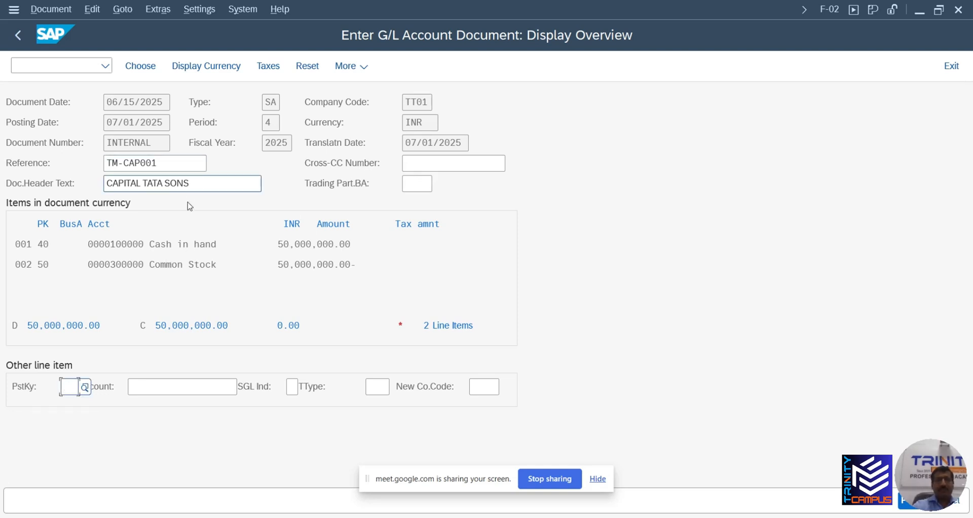
Reopen line 002, step to the next item, and go back to the document overview
double_click(178, 269)
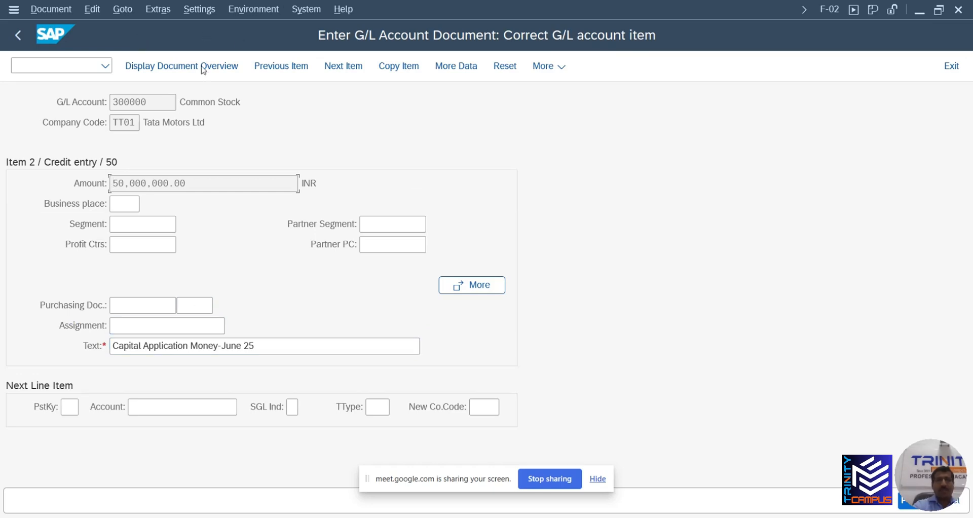
click(339, 69)
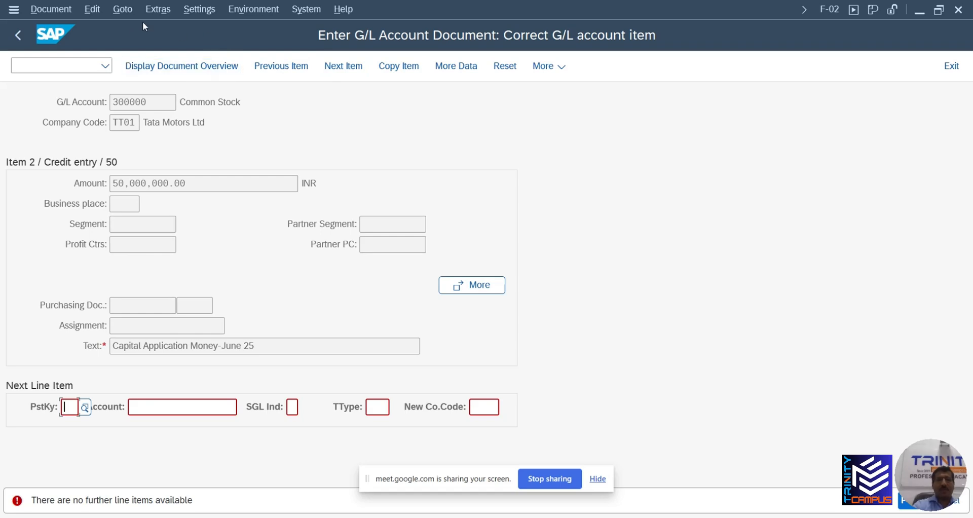
click(123, 10)
click(138, 211)
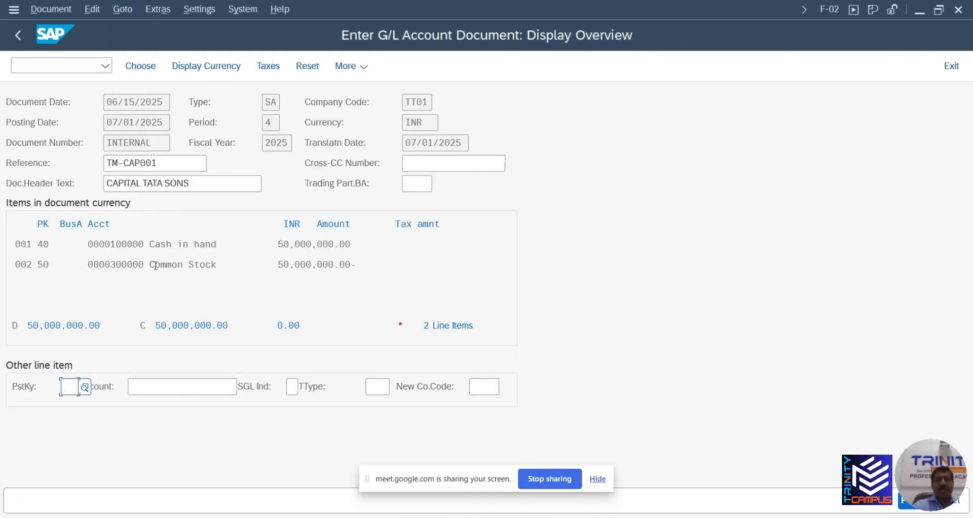
click(152, 265)
Reopen the Common Stock item, then use Goto > Back to reach the two-line overview balancing at 0.00
double_click(153, 265)
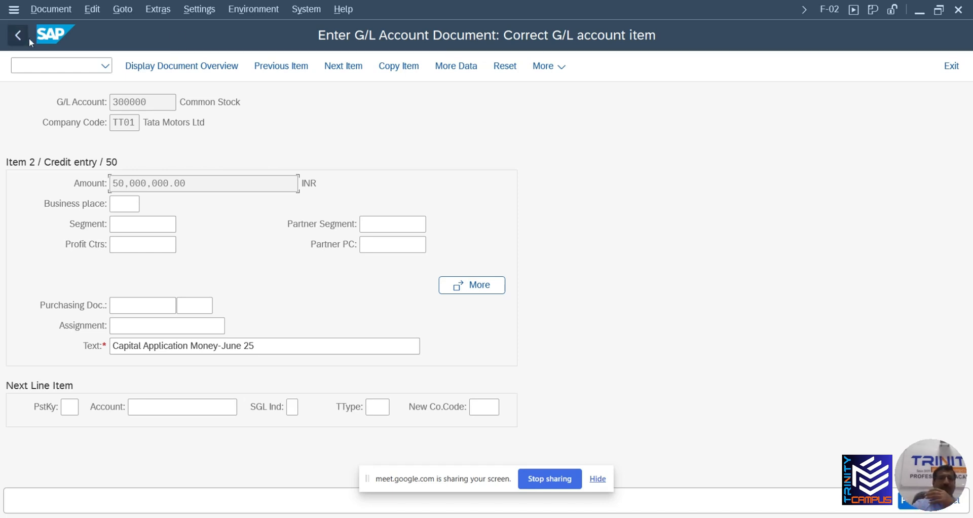
click(67, 10)
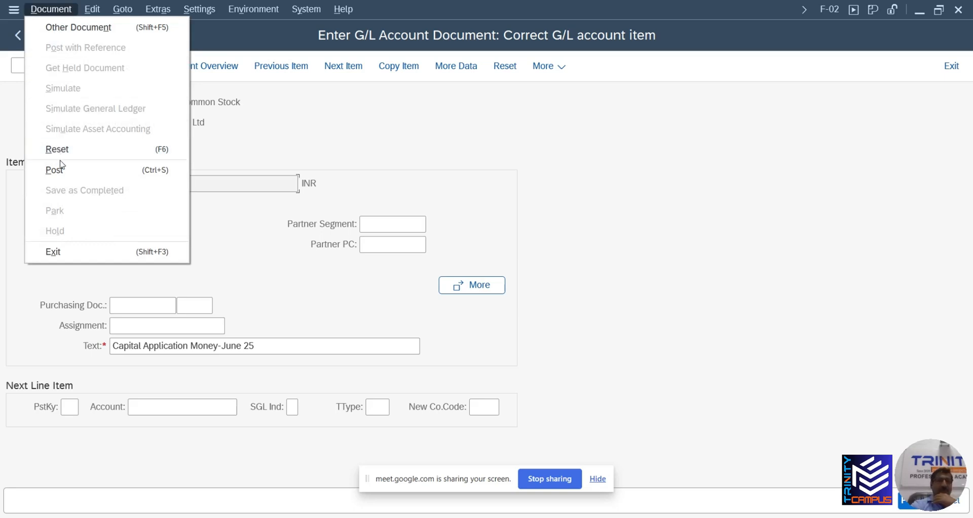
click(219, 237)
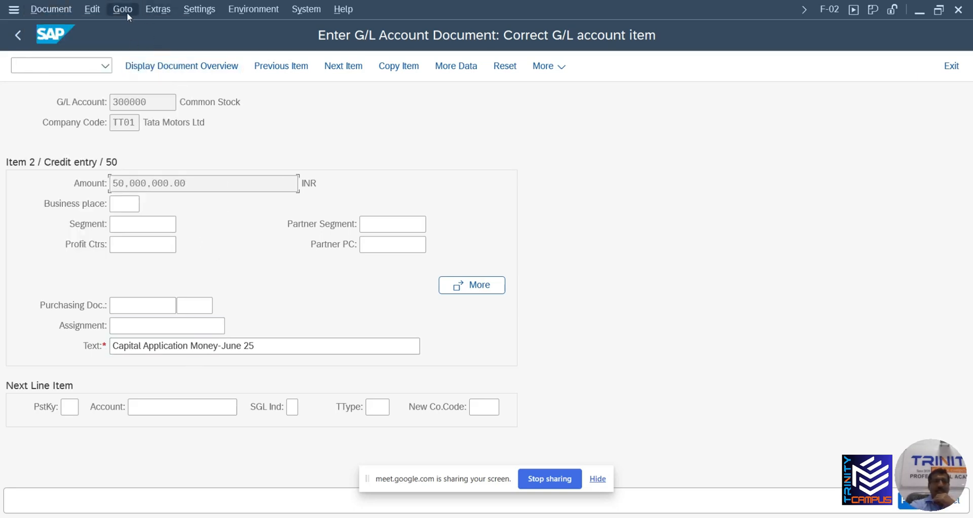
click(125, 12)
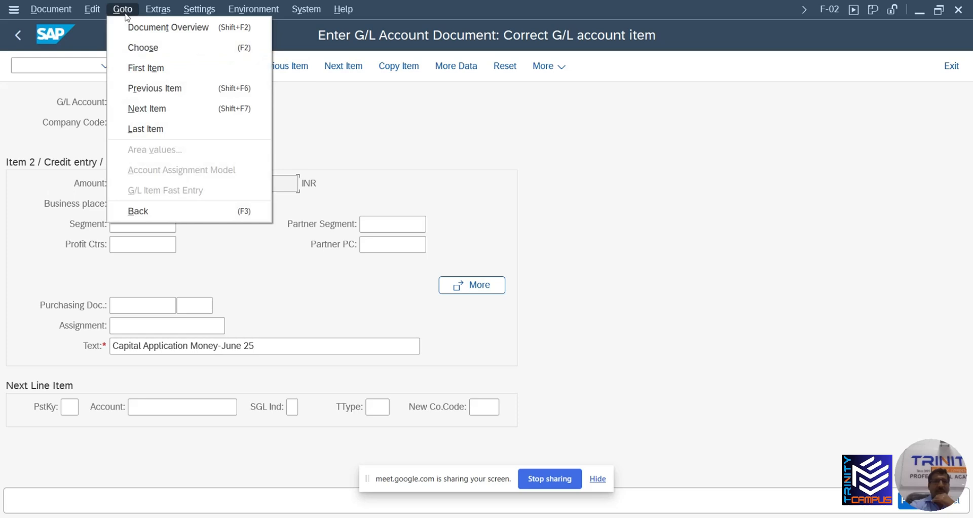
click(144, 211)
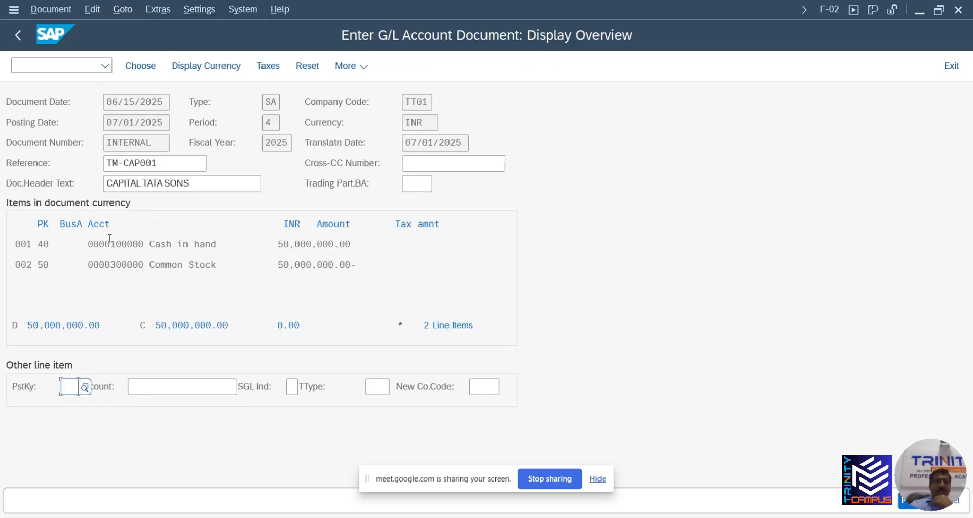
Post the balanced entry as document 100000002 and display the posted document
click(66, 10)
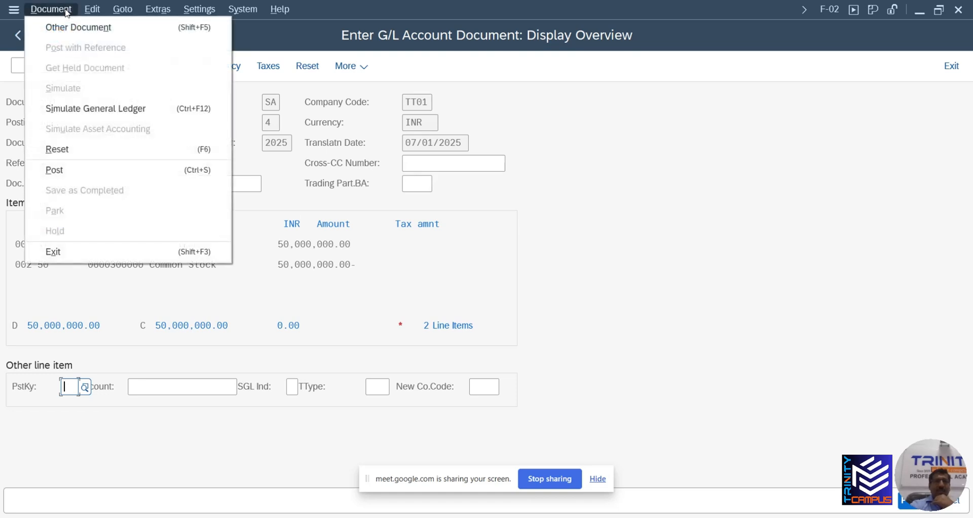
click(70, 175)
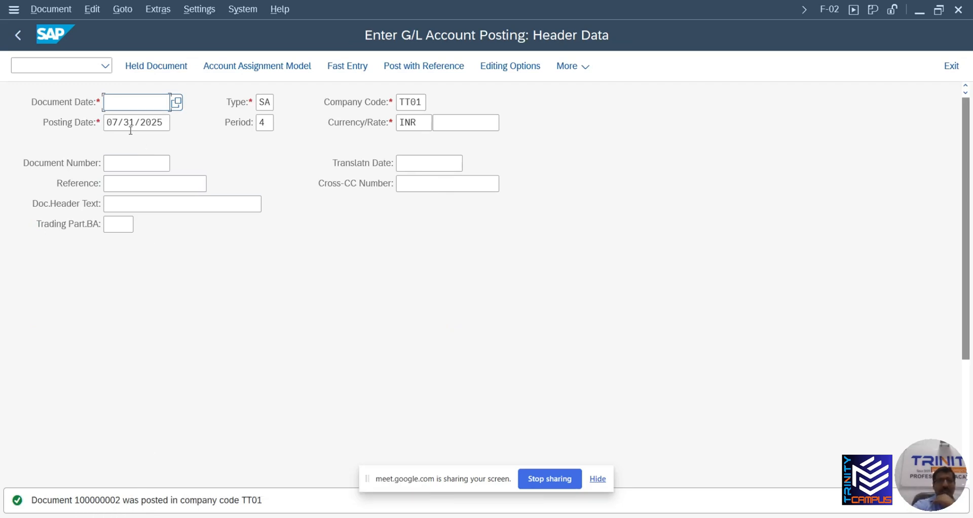
click(51, 9)
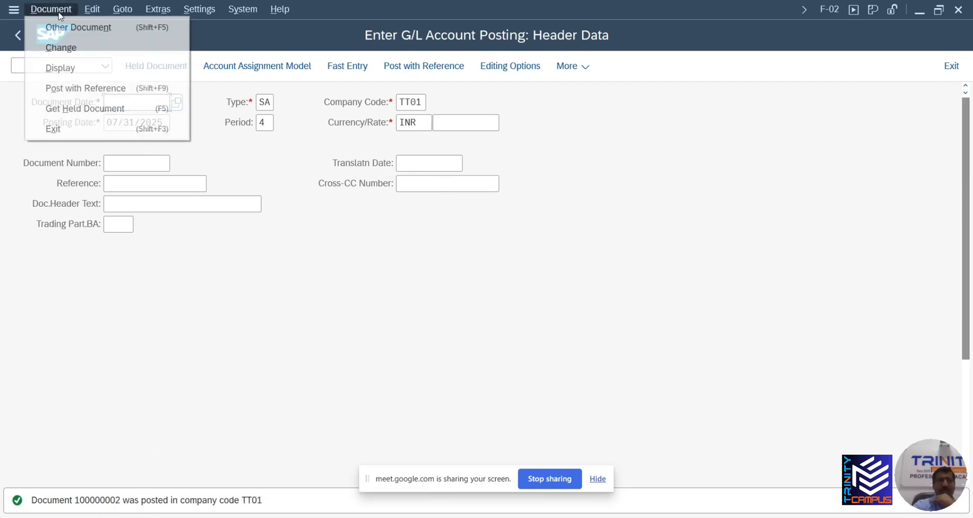
click(64, 64)
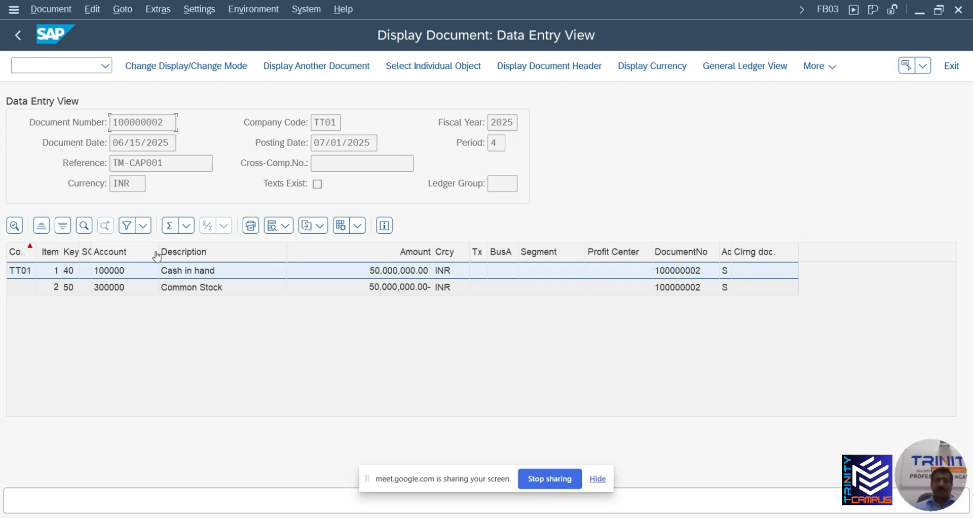
click(17, 35)
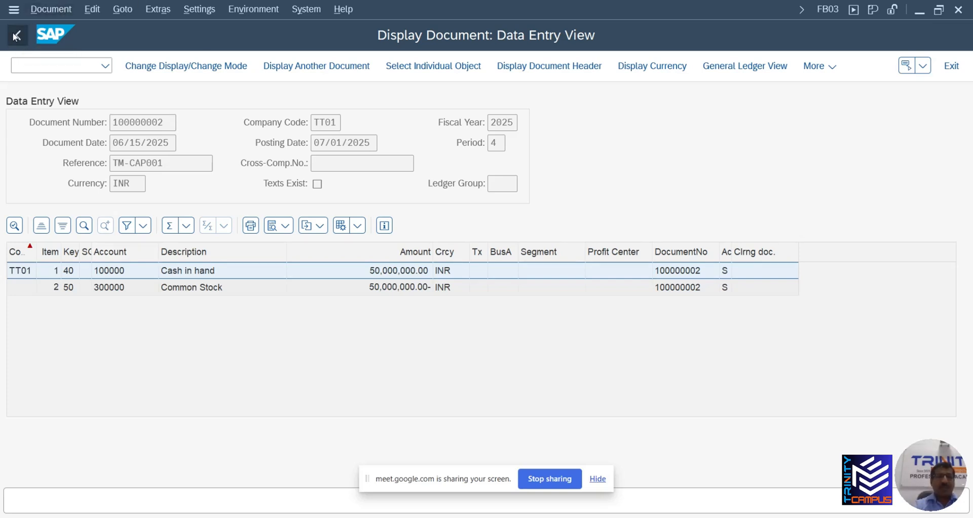
On a blank header, set document date 06/15/2025 and posting date 07/01/2025
click(16, 35)
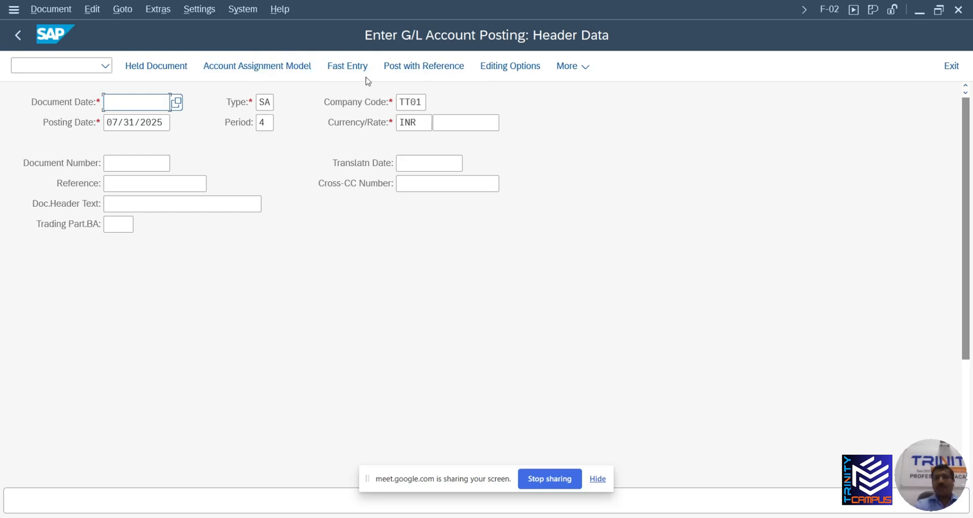
click(144, 101)
click(149, 121)
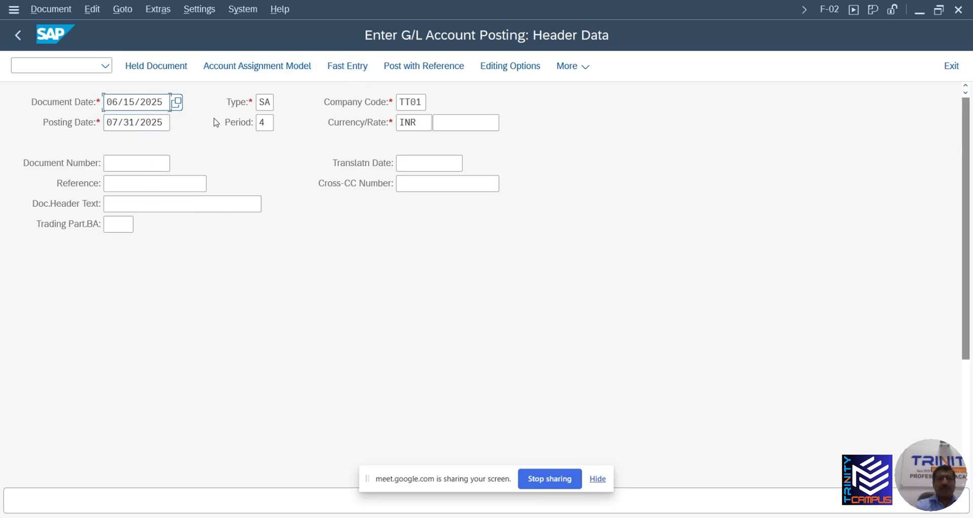
key(Tab)
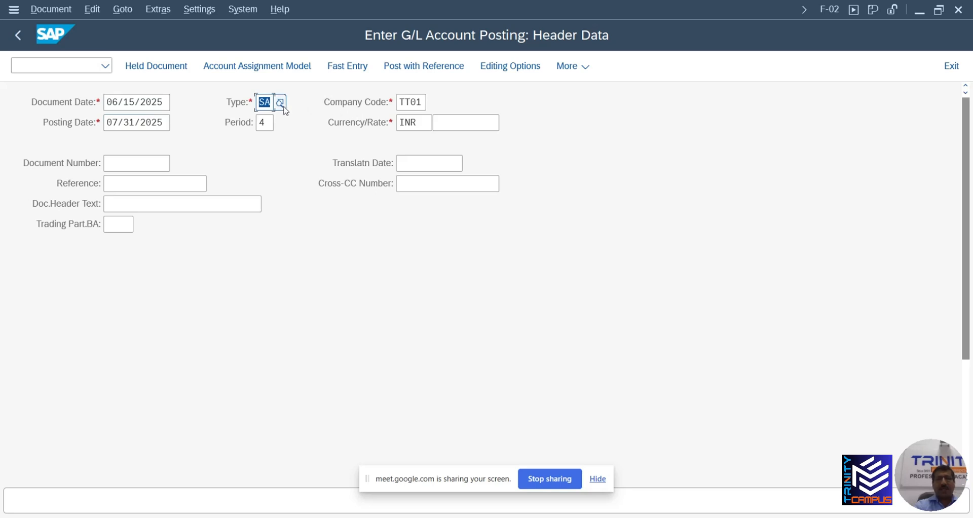
key(Tab)
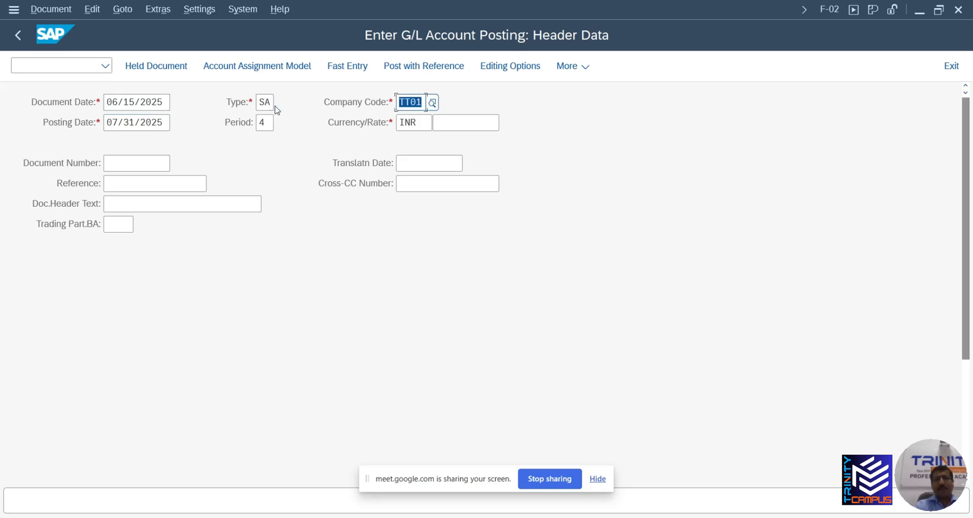
key(Tab)
key(BackSpace)
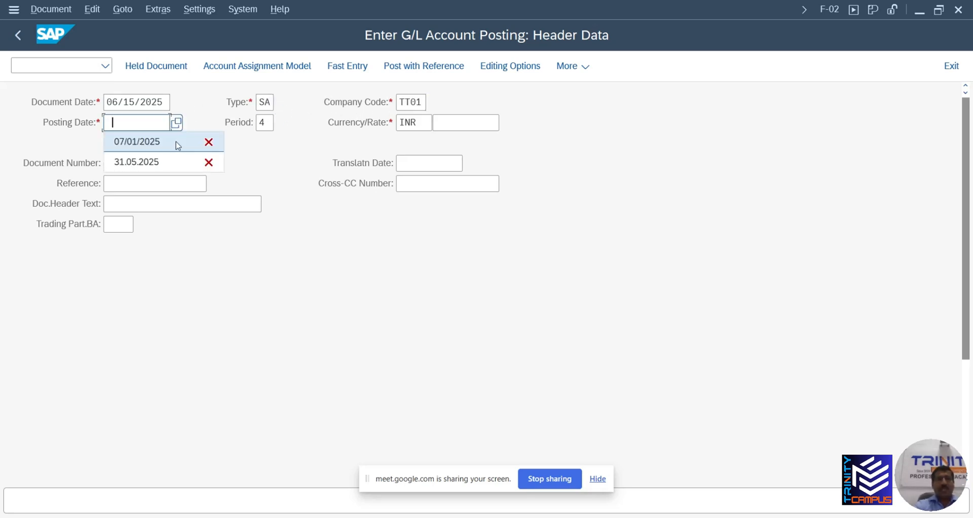
click(152, 141)
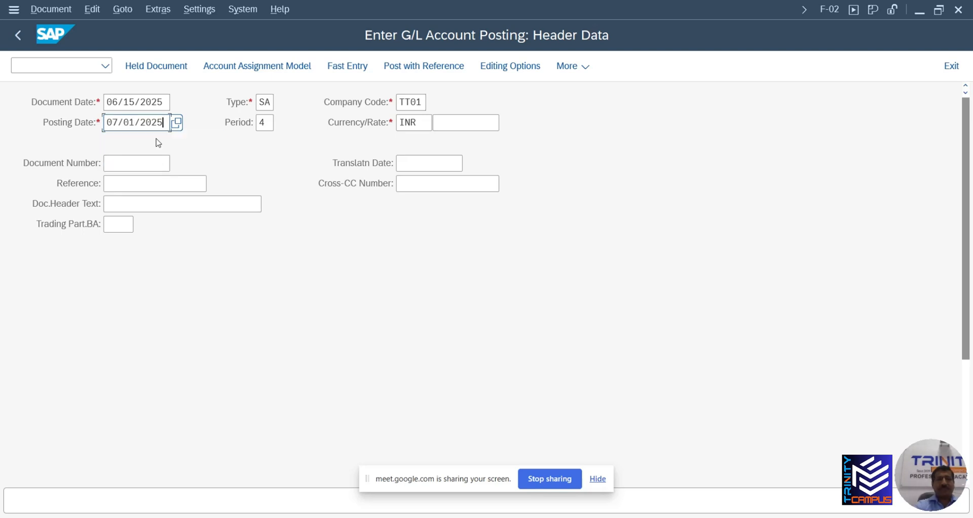
key(Tab)
key(Tab)
key(Tab)
key(Tab)
key(Tab)
key(Tab)
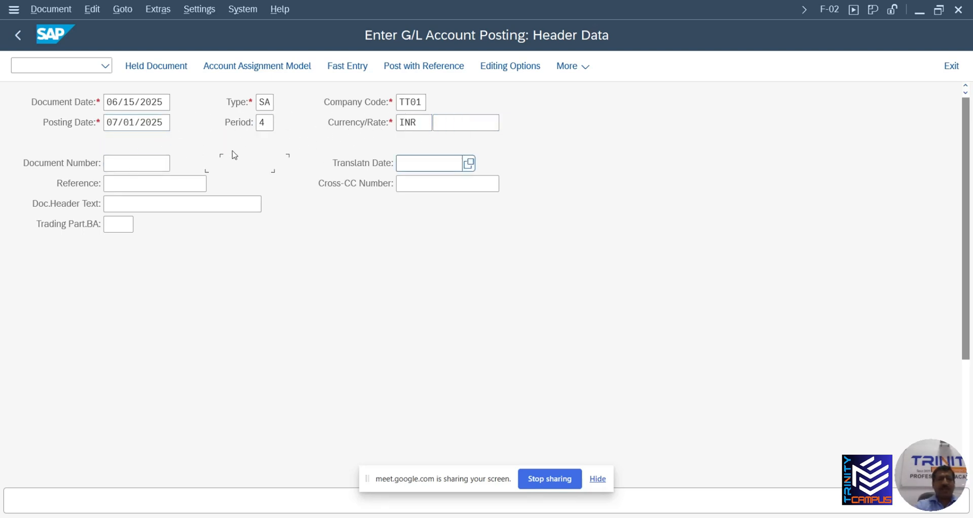
Fill reference TM-CAP001 and header text CAPITAL TATA SONS, then open Fast Entry
key(BackSpace)
click(162, 202)
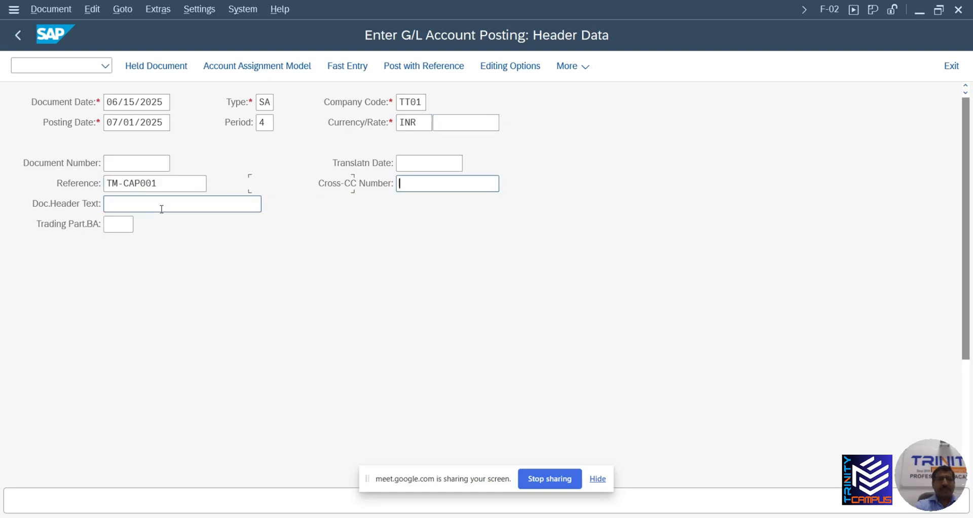
click(161, 208)
click(161, 209)
click(171, 223)
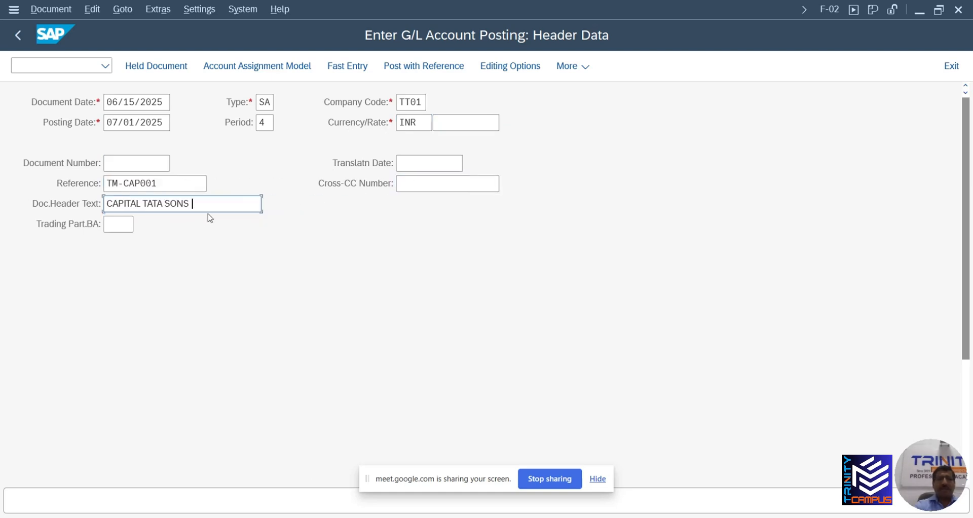
click(355, 68)
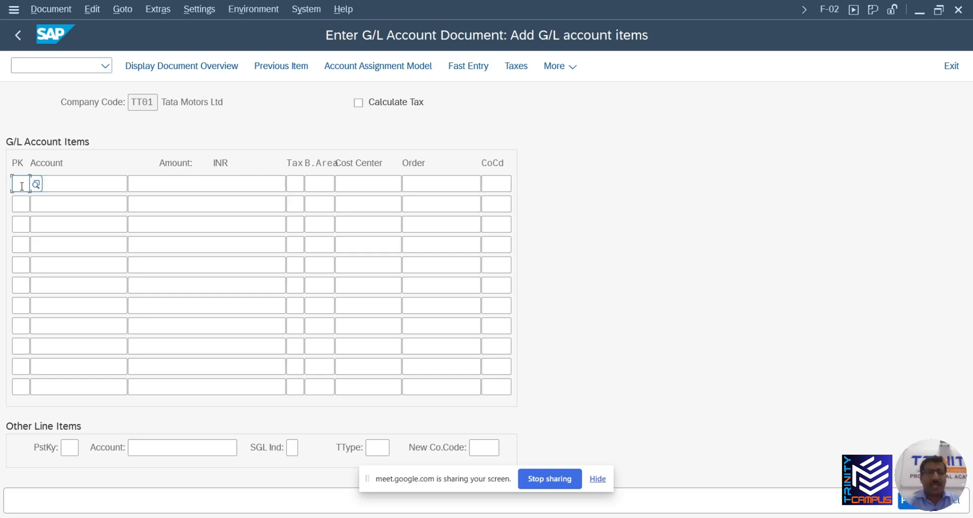
Enter posting key 40 on row 1, clear the partial account entry, and switch to launch Excel
text(40)
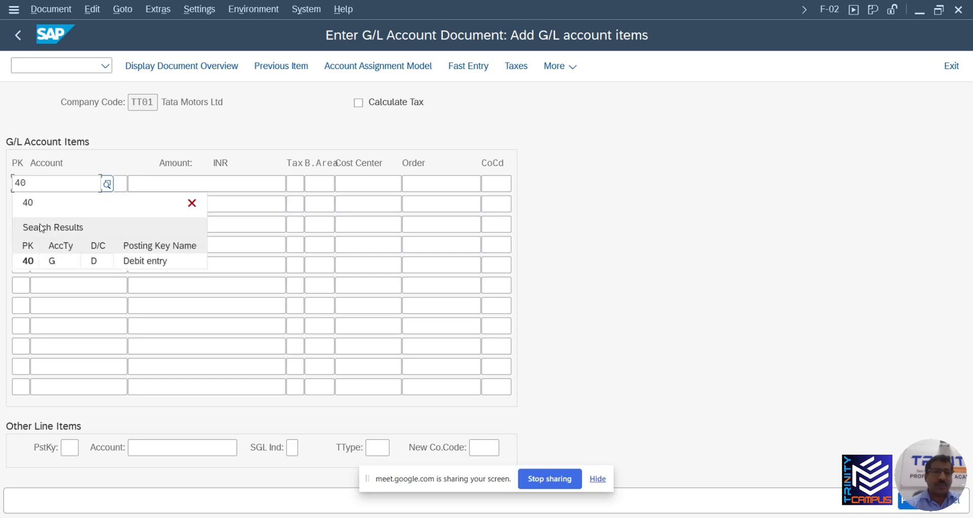
click(50, 259)
click(65, 183)
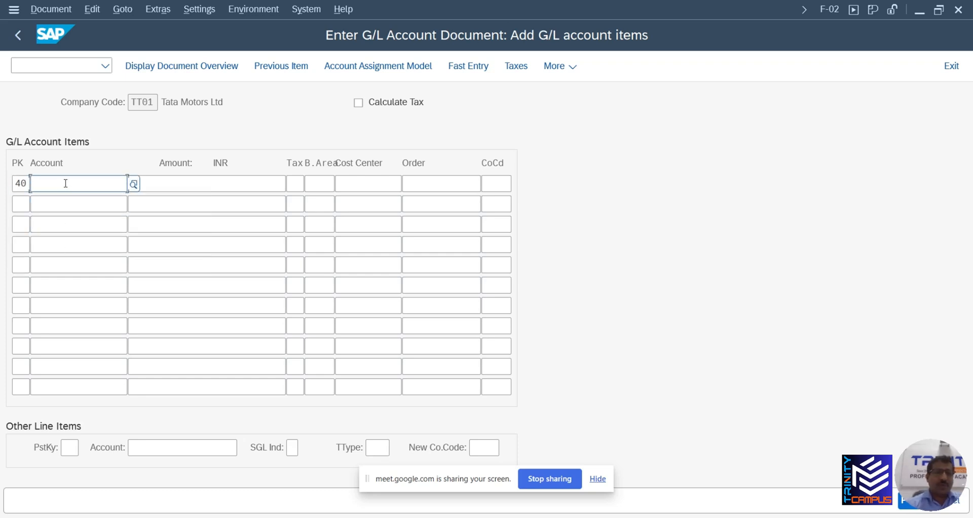
text(100)
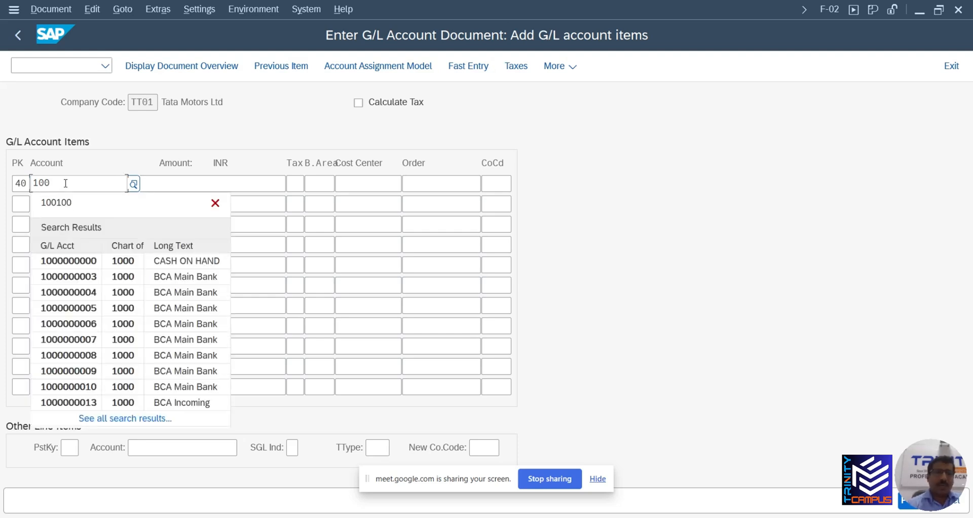
key(BackSpace)
key(BackSpace)
key(BackSpace)
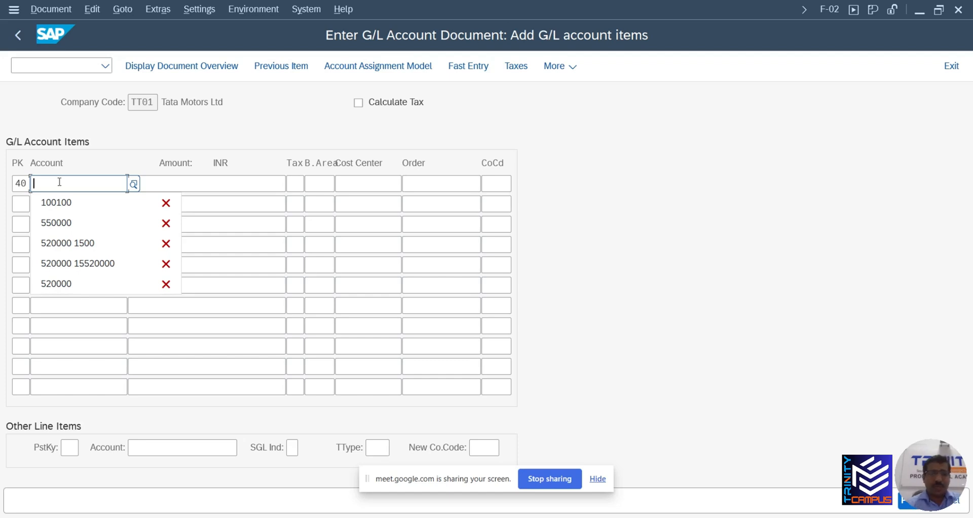
key(alt+Tab)
key(alt+Tab)
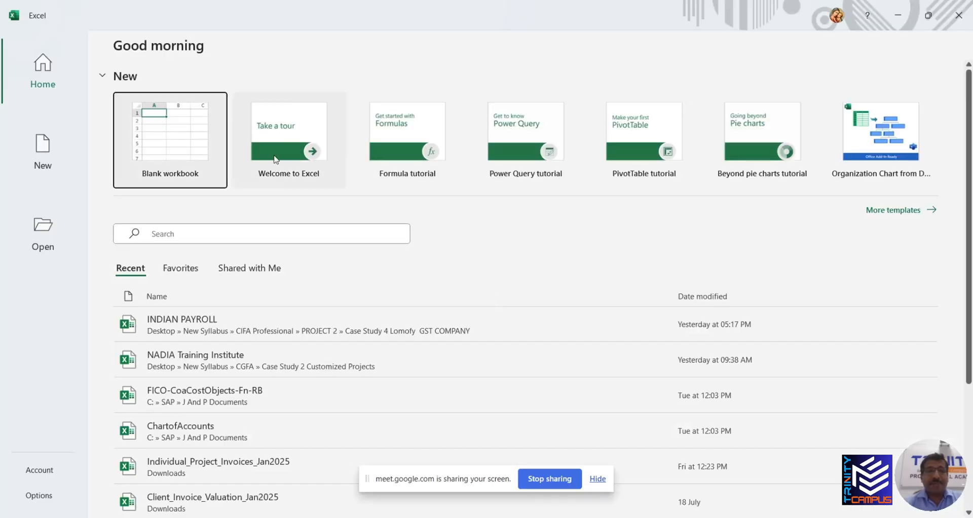
In a new workbook, fill row 8 with 40, 100000 and 500000000 in E8:G8
click(181, 148)
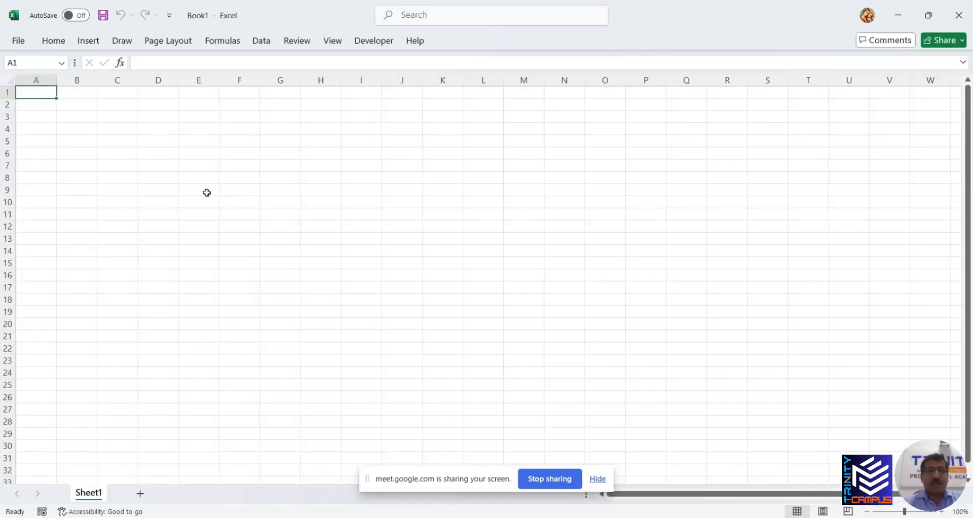
click(192, 177)
text(4)
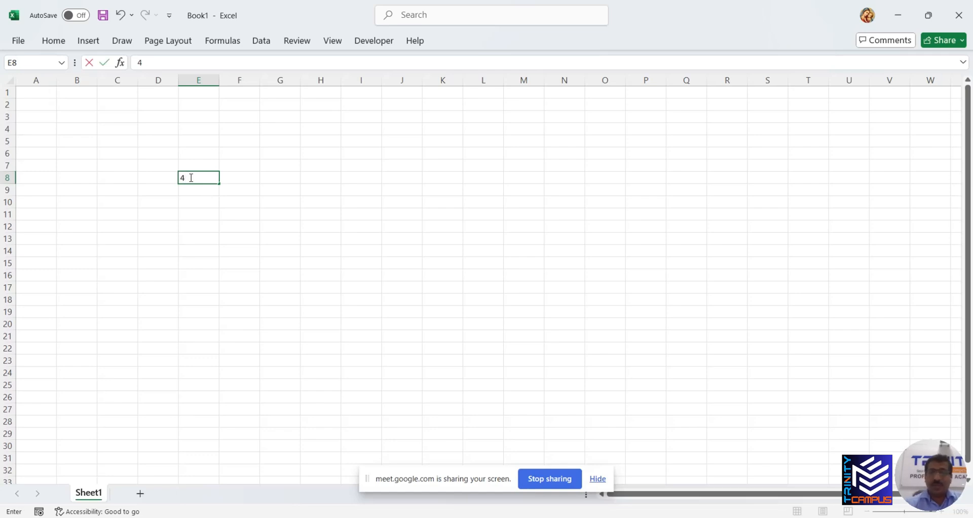
text(0)
click(242, 178)
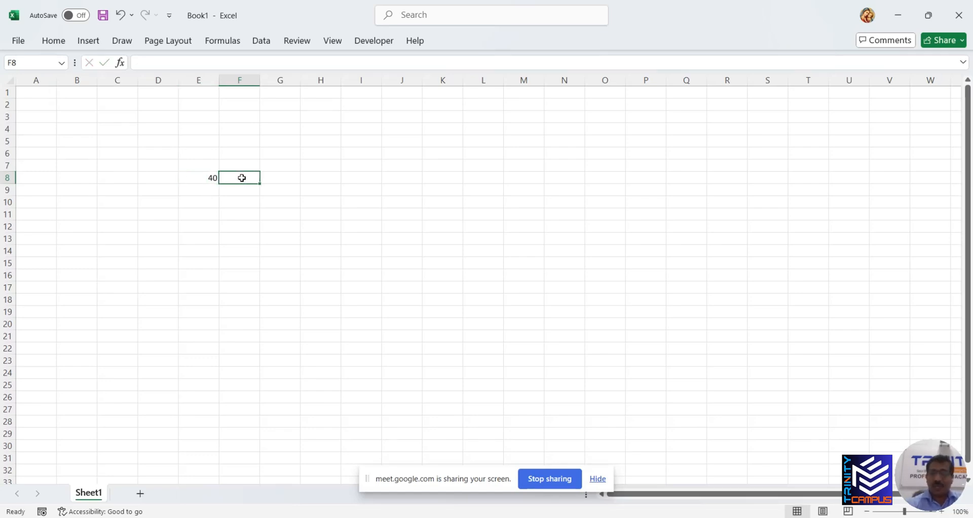
text(100000)
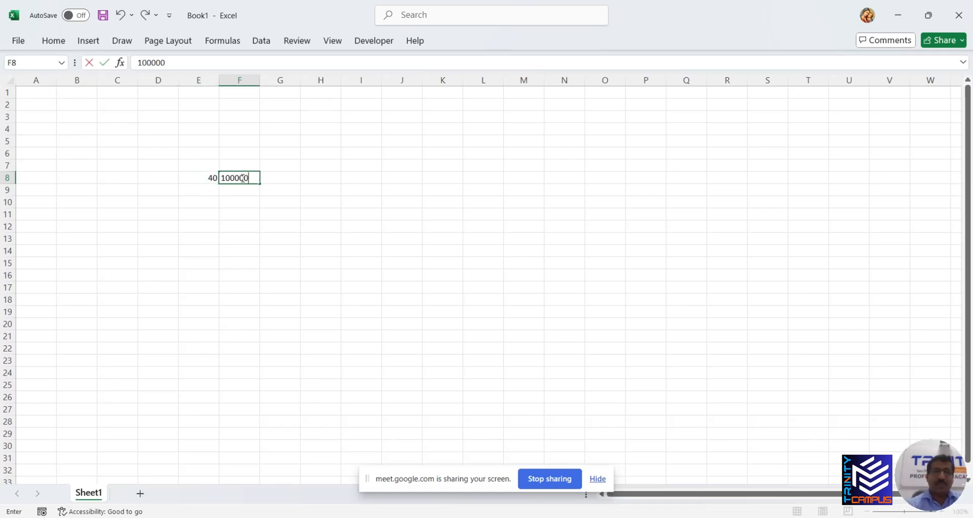
click(273, 181)
text(Capital infusion by promoter)
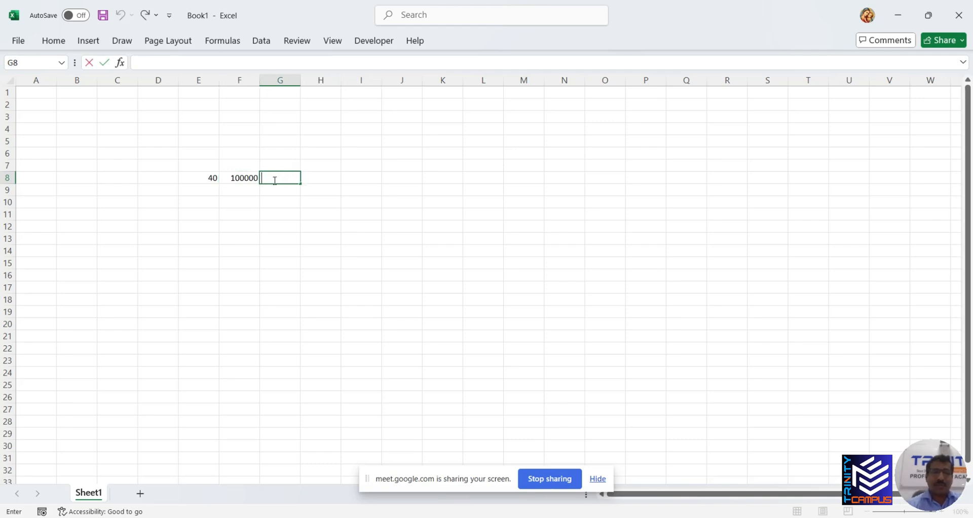
key(BackSpace)
key(BackSpace)
key(BackSpace)
key(BackSpace)
key(BackSpace)
key(BackSpace)
key(BackSpace)
key(BackSpace)
key(BackSpace)
key(BackSpace)
key(BackSpace)
key(BackSpace)
key(BackSpace)
key(BackSpace)
key(BackSpace)
key(BackSpace)
key(BackSpace)
key(BackSpace)
key(BackSpace)
key(BackSpace)
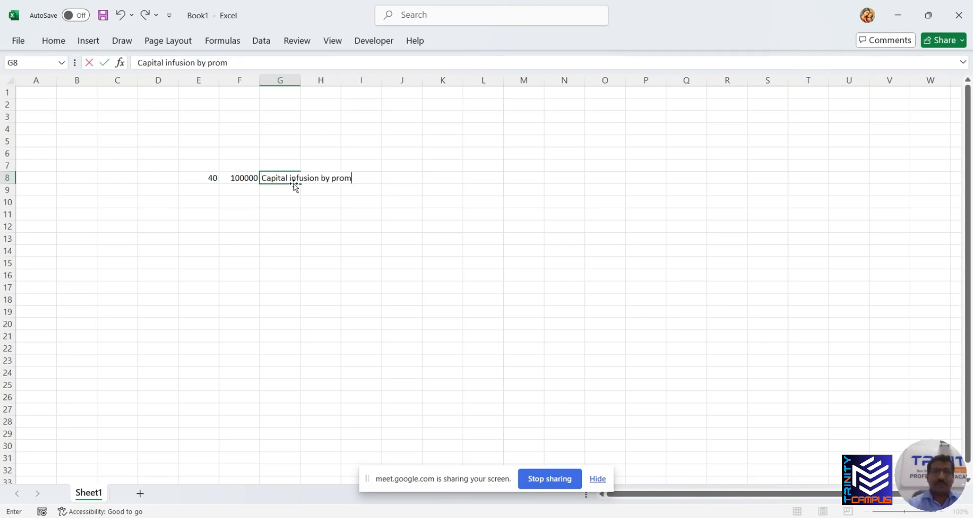
key(alt+Tab)
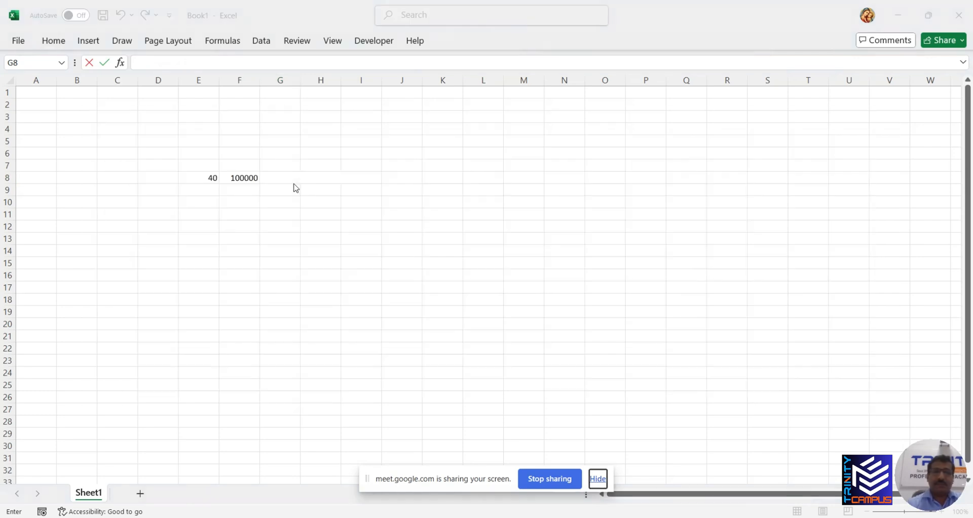
click(282, 181)
text(5)
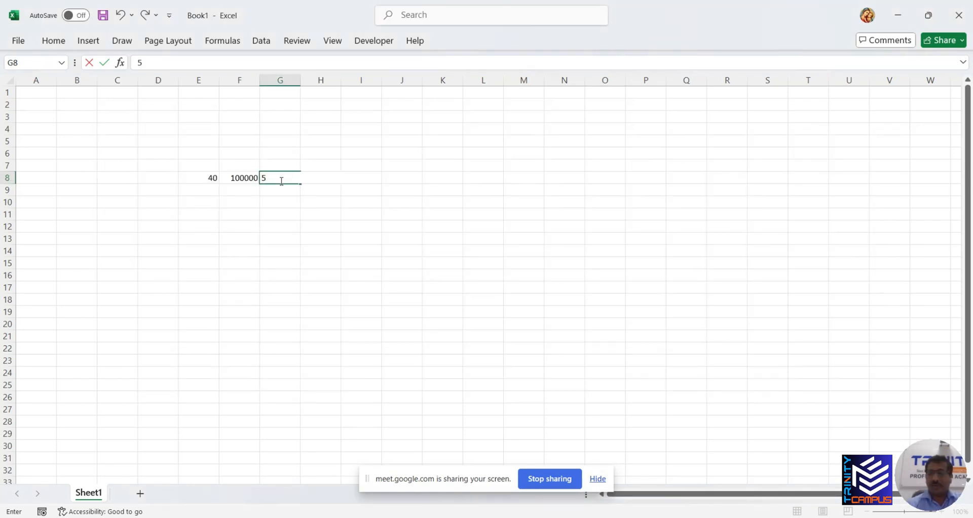
text(00000000)
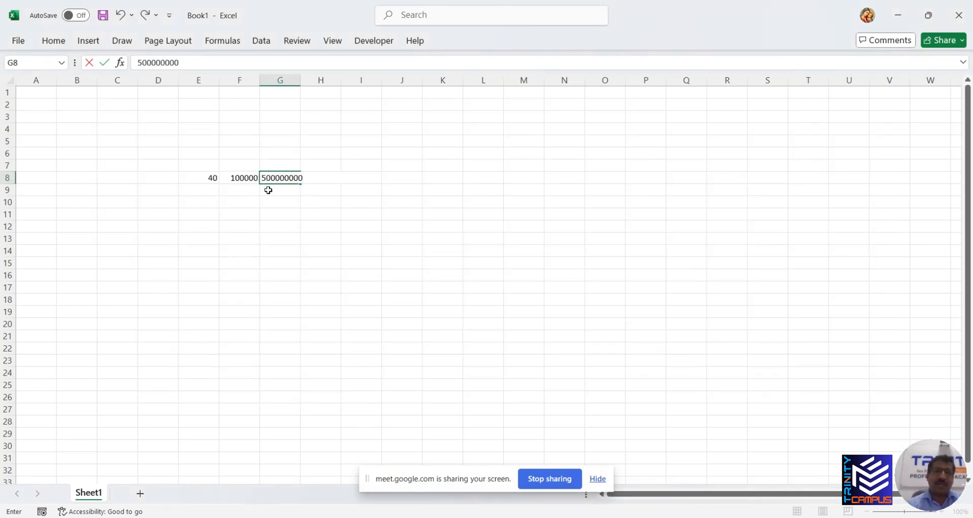
key(Return)
Fill row 9 with 50, 300000 and 500000000, then copy the block E8:G9
click(205, 193)
text(50)
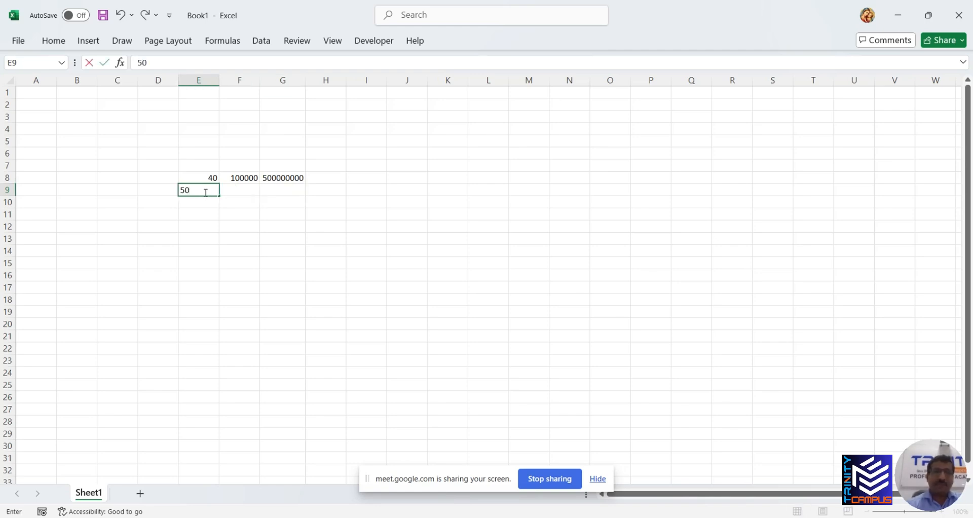
click(241, 191)
text(300000)
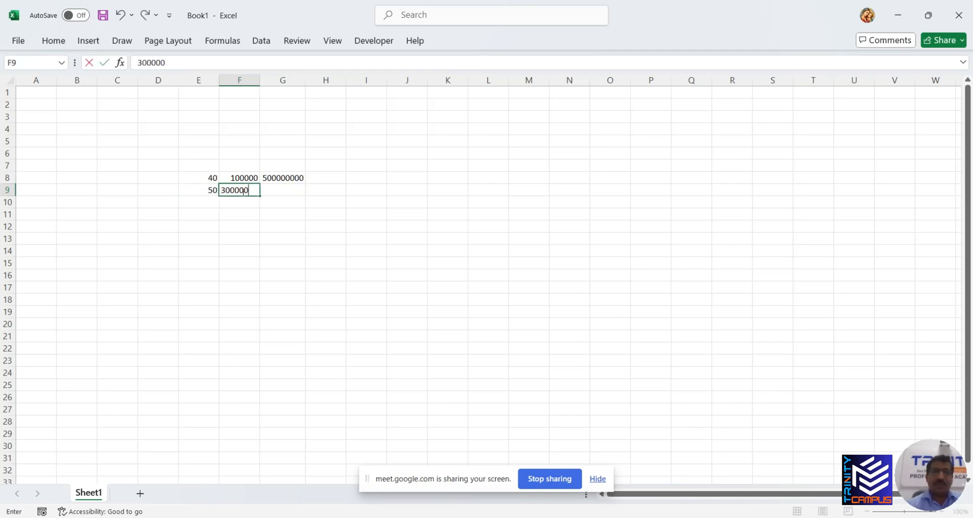
key(Tab)
key(ctrl+d)
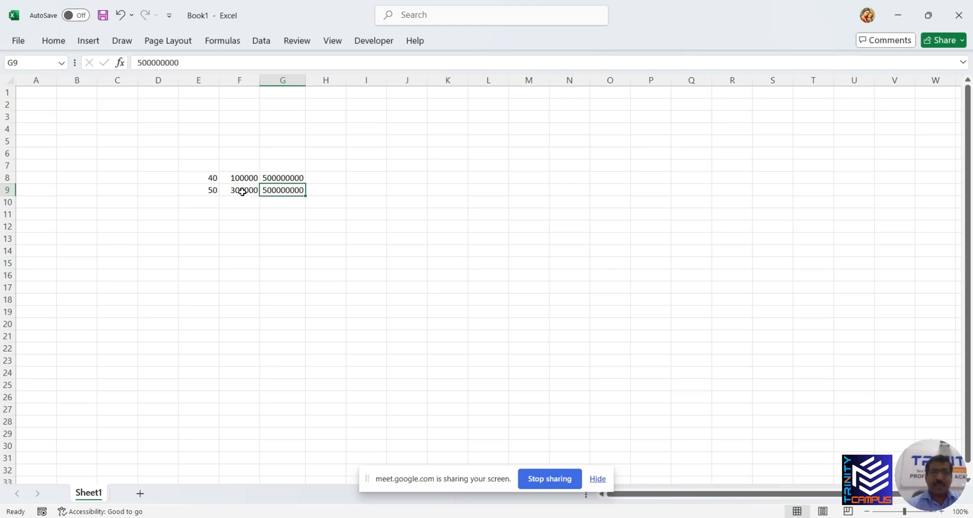
click(243, 191)
drag(211, 178, 287, 192)
key(ctrl+c)
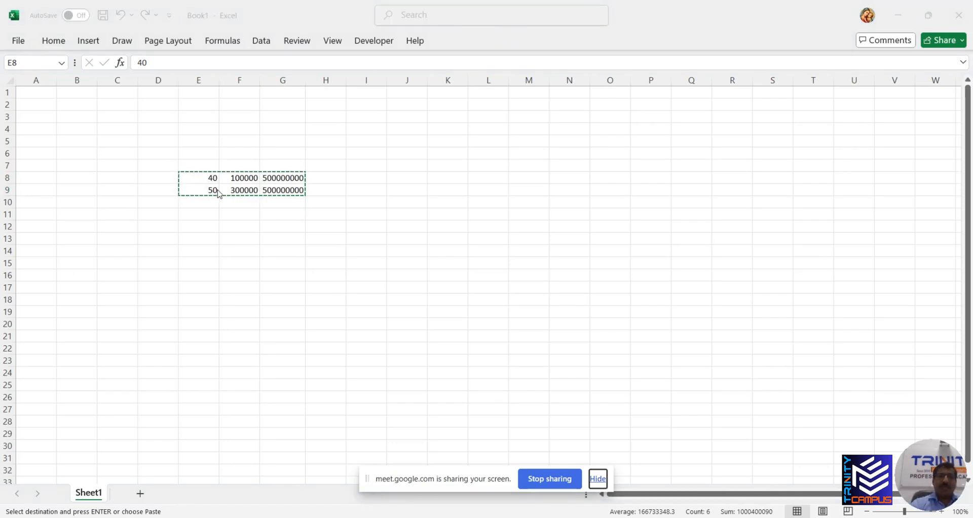
Paste the copied rows into the F-02 item lines and delete the stray amounts from both Account fields
key(alt+Tab)
key(alt+Tab)
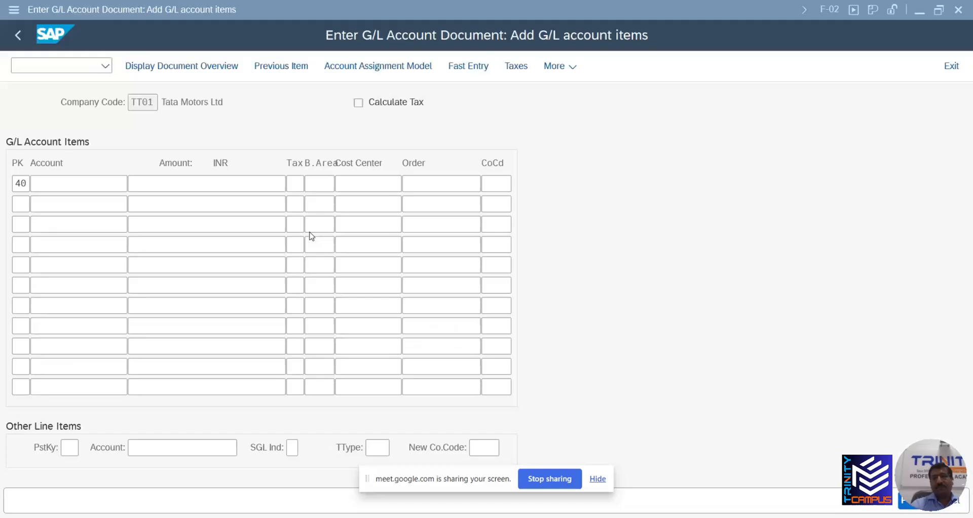
double_click(18, 186)
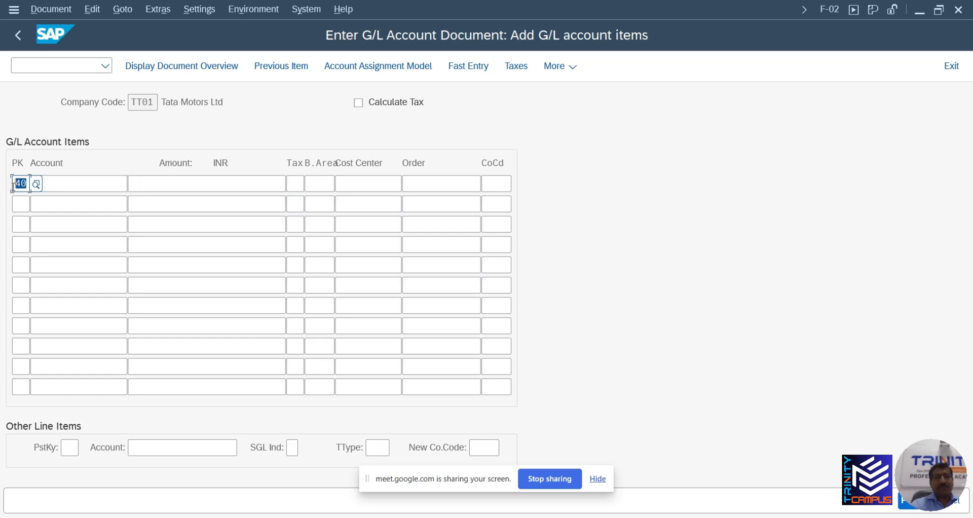
key(ctrl+v)
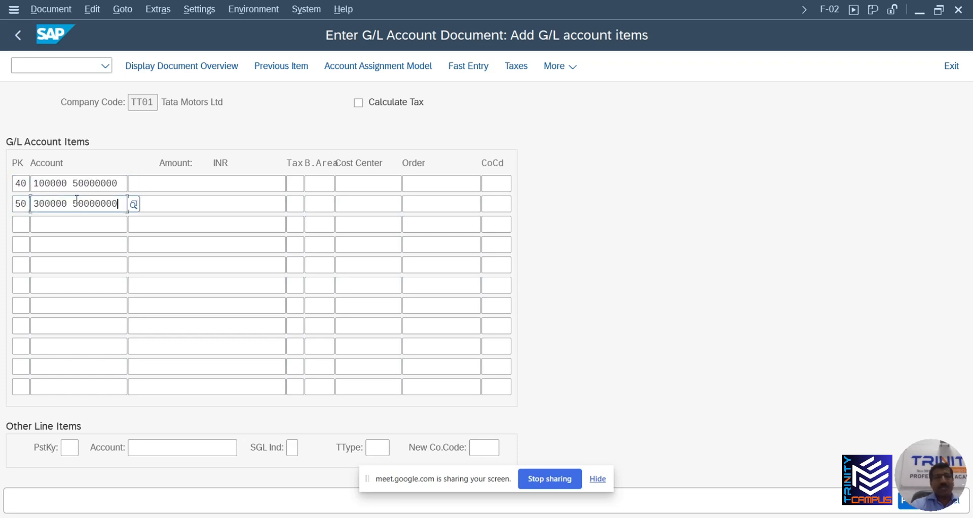
click(68, 184)
drag(69, 184, 127, 184)
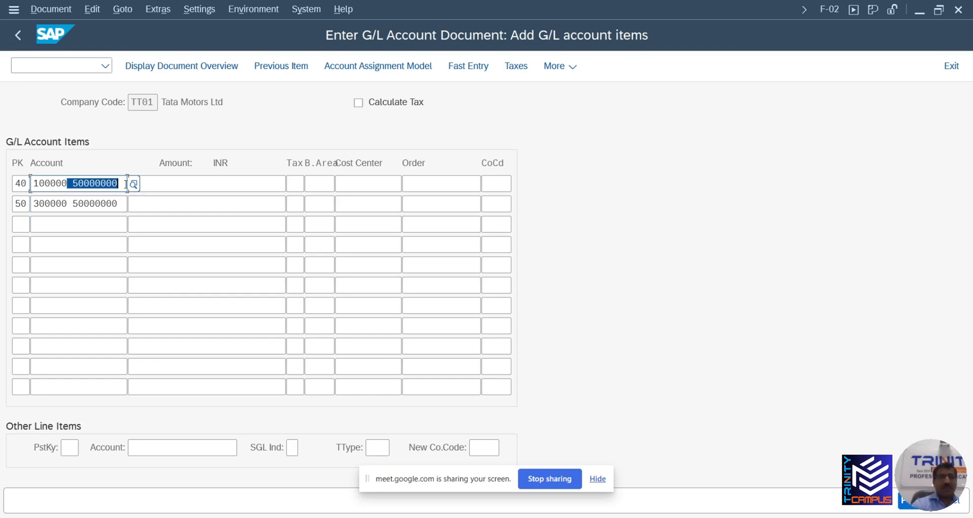
key(BackSpace)
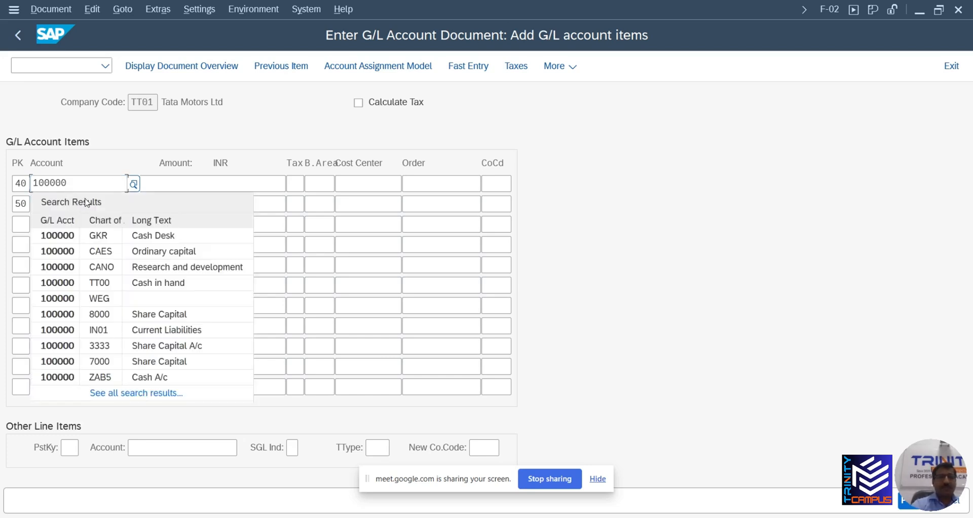
click(96, 184)
click(74, 204)
key(shift+End)
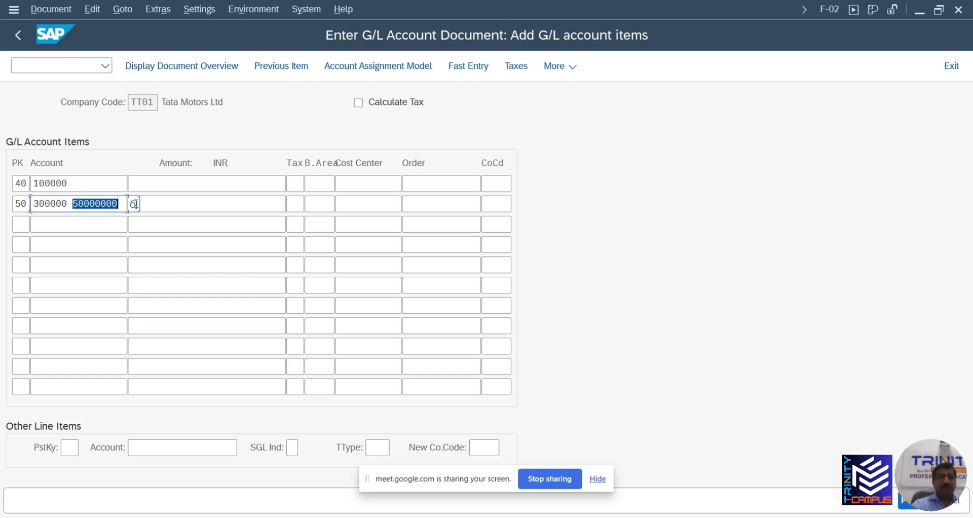
key(BackSpace)
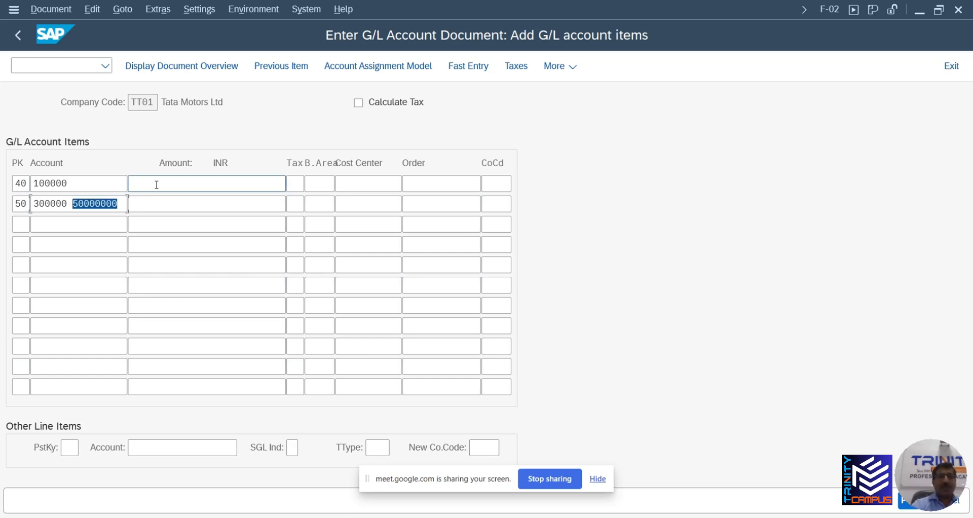
key(BackSpace)
key(BackSpace)
click(157, 185)
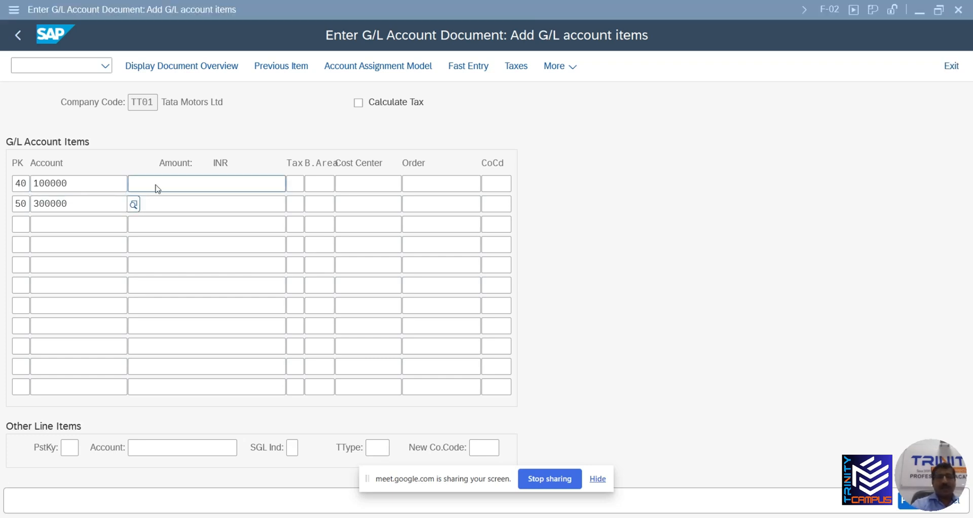
Copy the 500,000,000 amounts from Excel cells G8:G9 into the Amount fields and confirm the entries
click(283, 217)
key(alt+Tab)
key(alt+Tab)
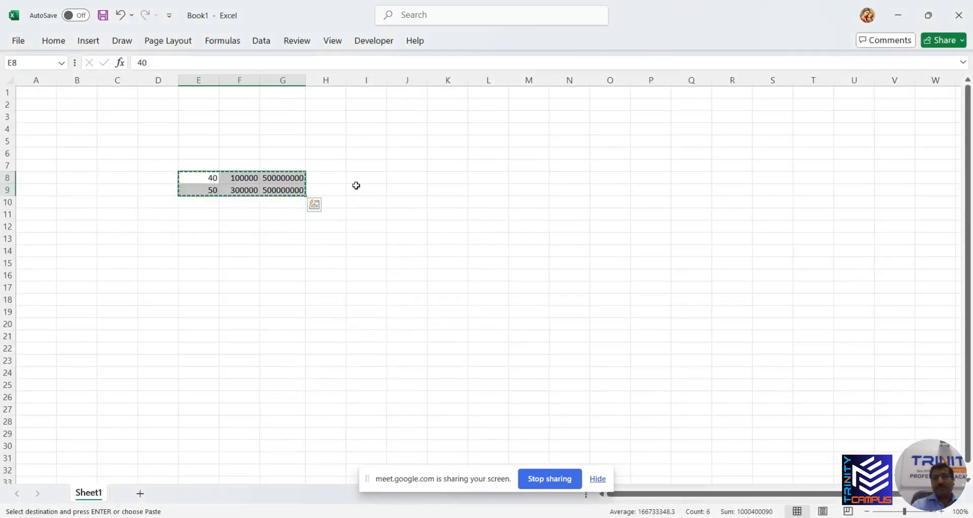
drag(274, 181, 283, 194)
key(ctrl+c)
key(alt+Tab)
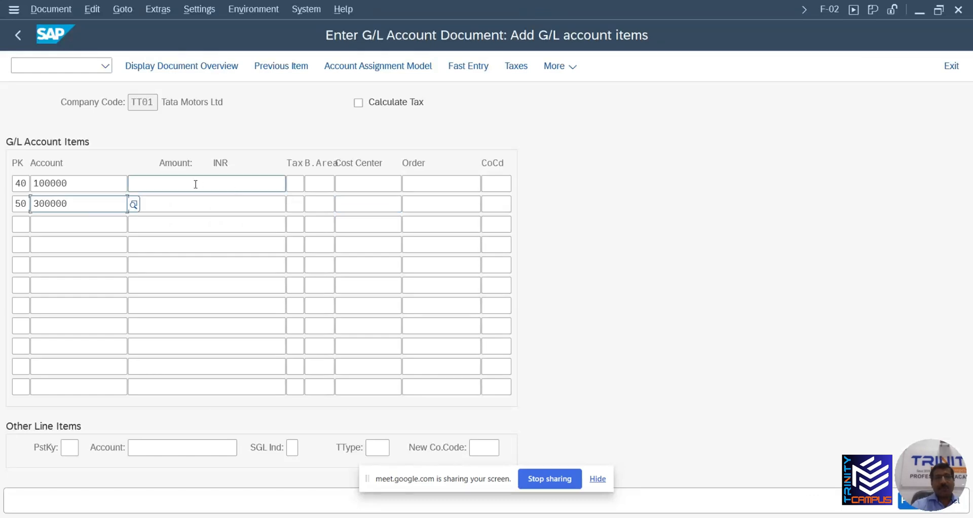
click(193, 183)
key(ctrl+v)
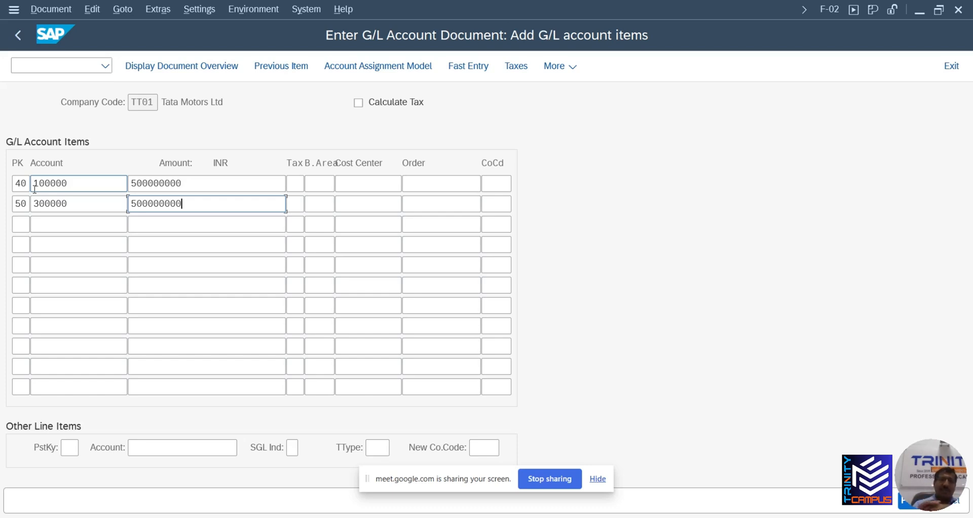
key(Return)
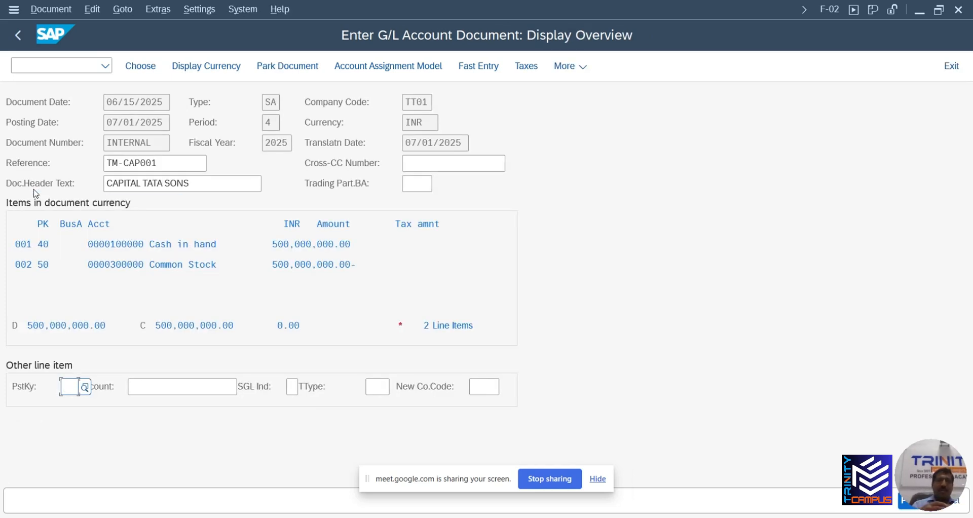
Give the Cash in hand and Common Stock lines the text 'Capital Application Money-June 25', then go back to the overview
double_click(197, 246)
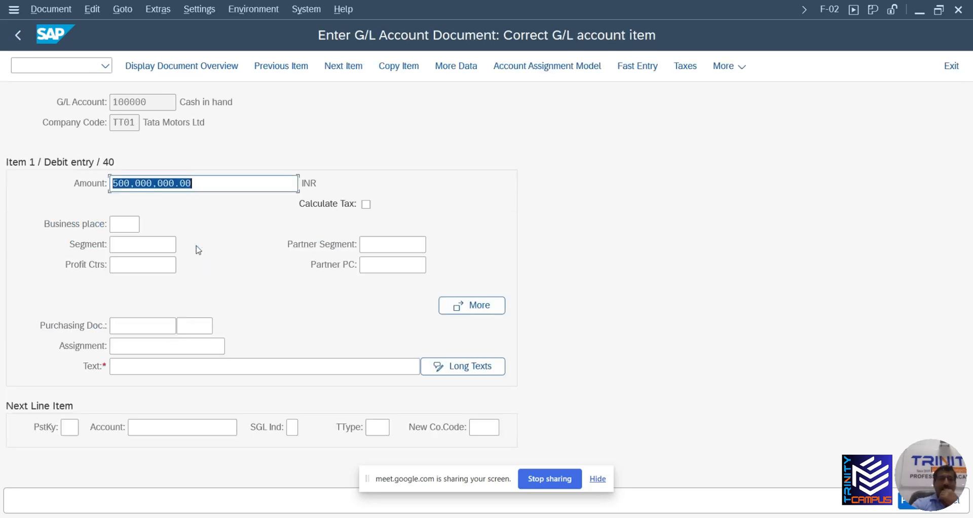
click(139, 365)
click(161, 366)
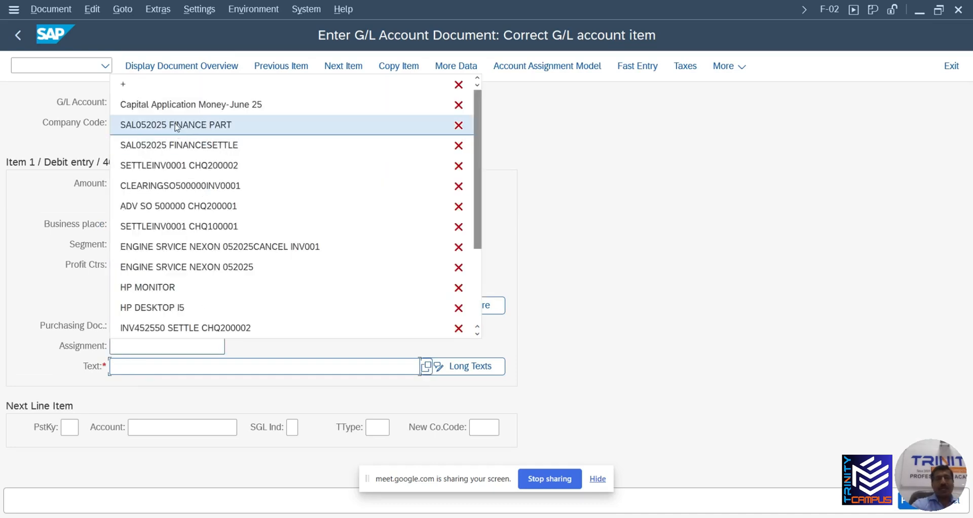
click(175, 105)
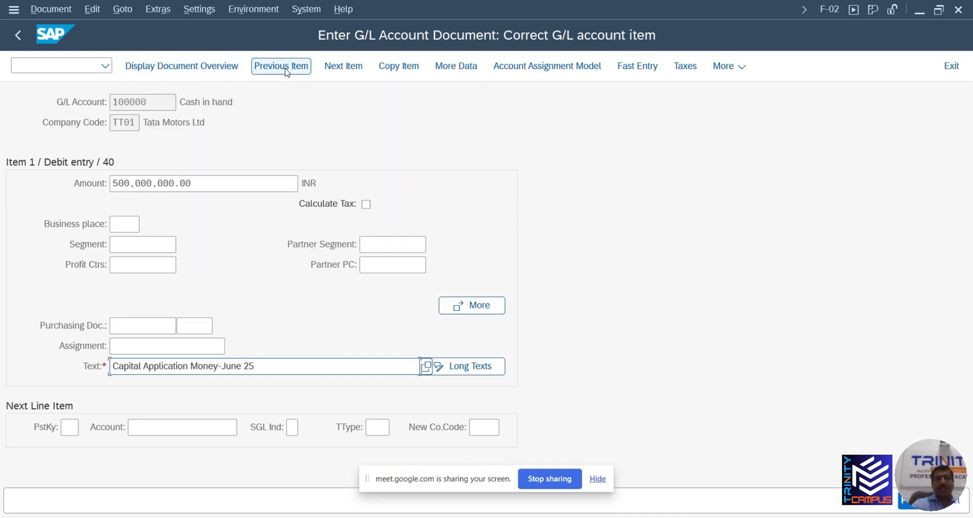
click(347, 69)
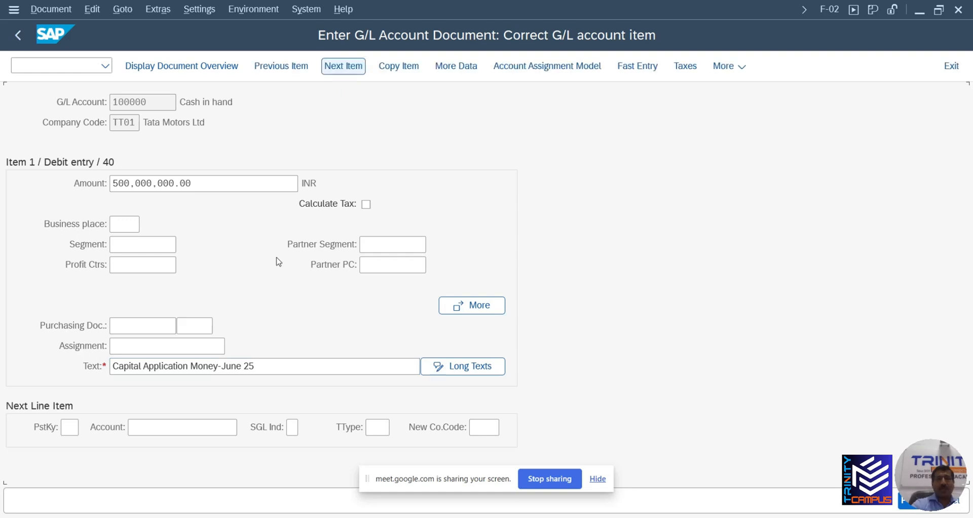
click(163, 346)
click(163, 345)
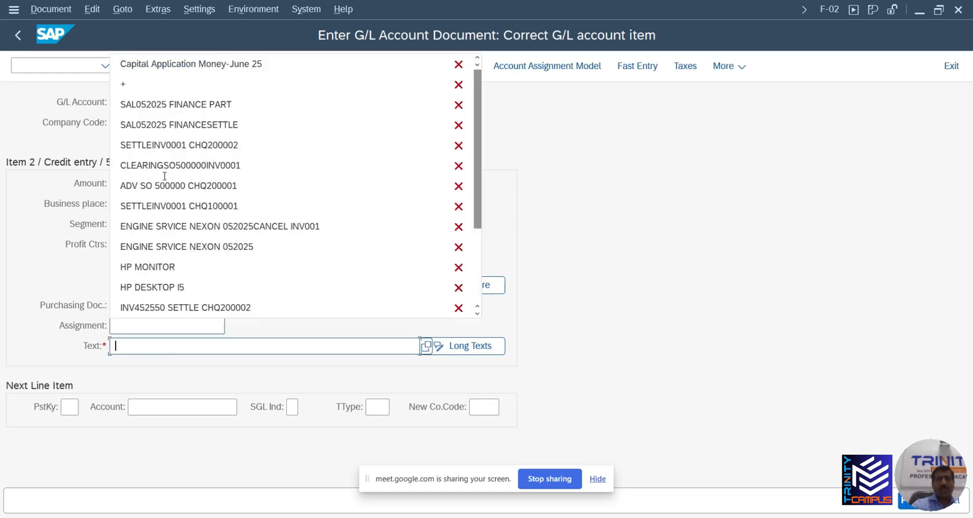
click(195, 67)
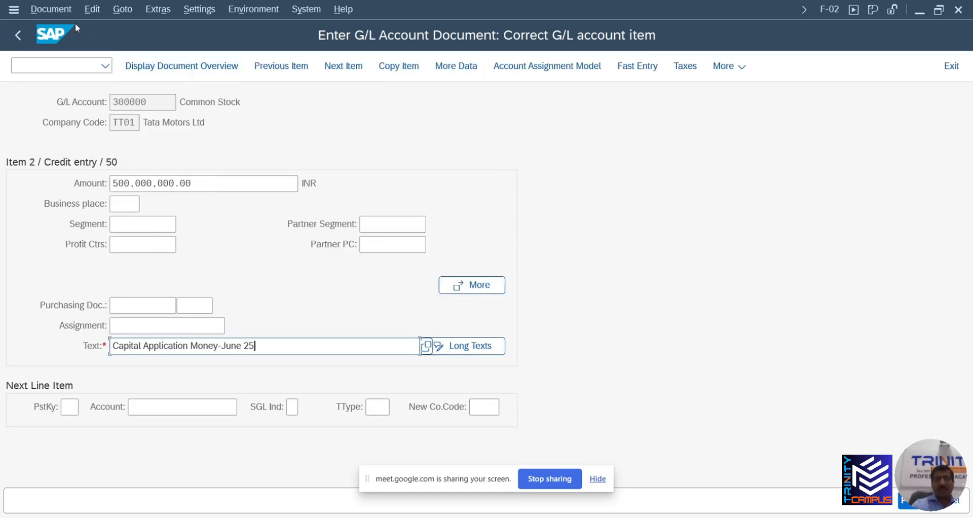
click(122, 9)
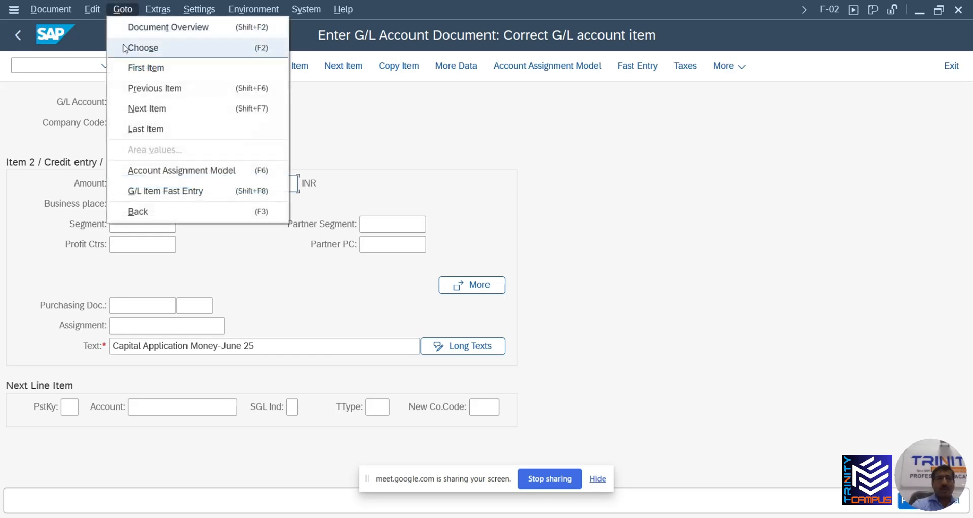
click(149, 217)
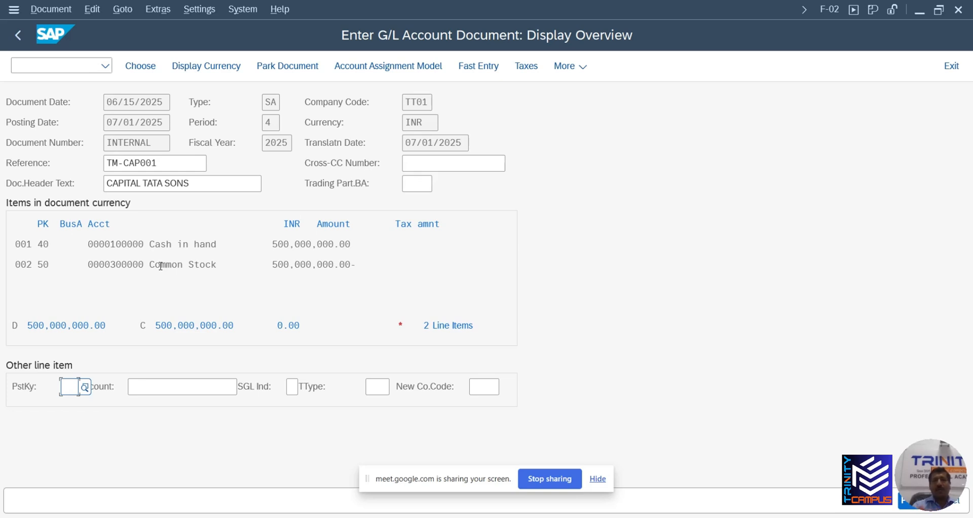
key(alt+Tab)
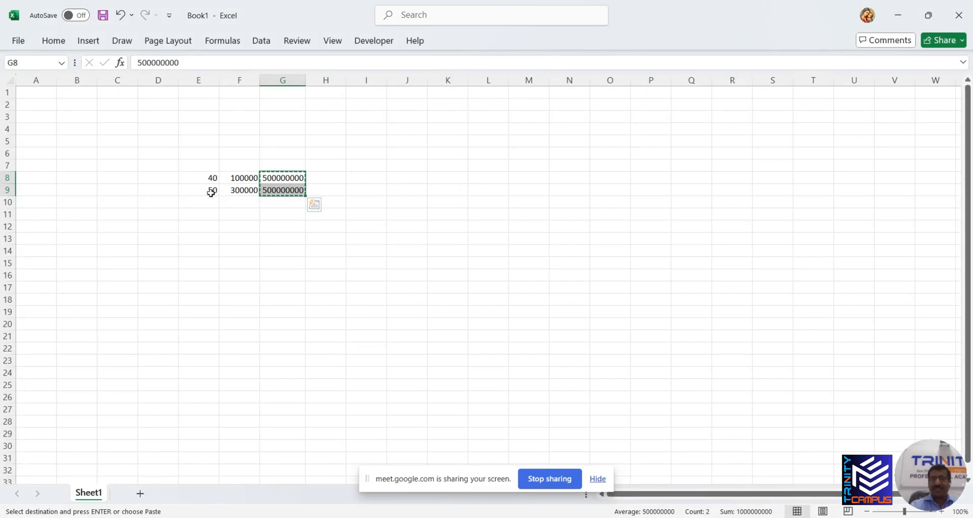
key(alt+Tab)
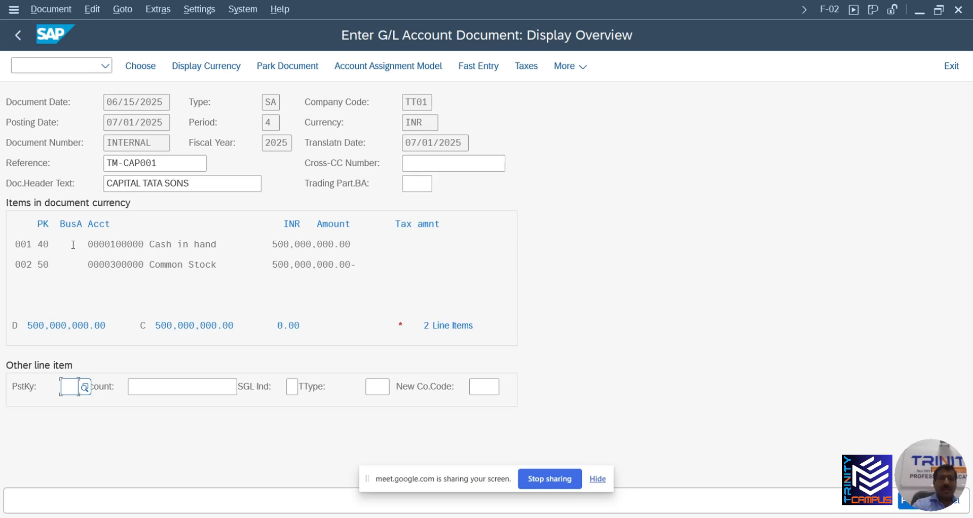
Check the Document menu without parking the entry, then enter /n to exit to SAP Easy Access
click(57, 9)
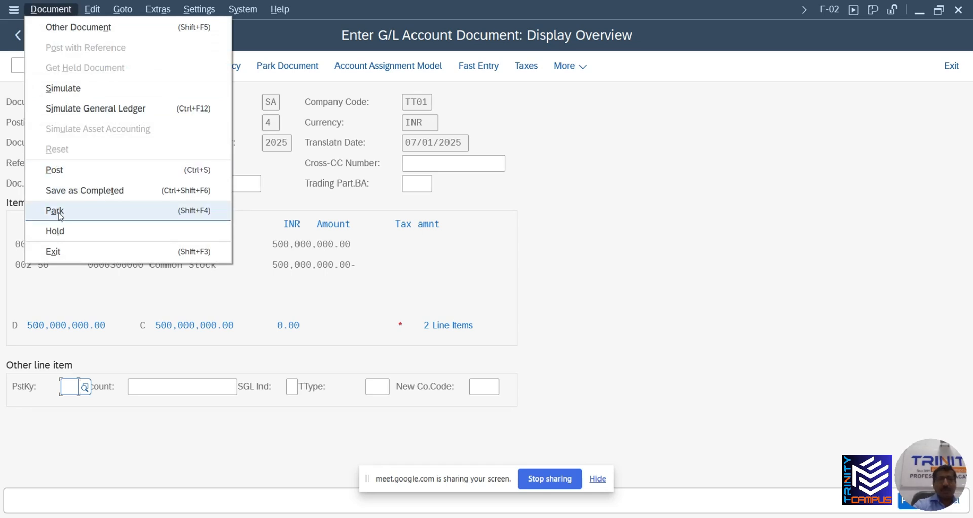
click(384, 299)
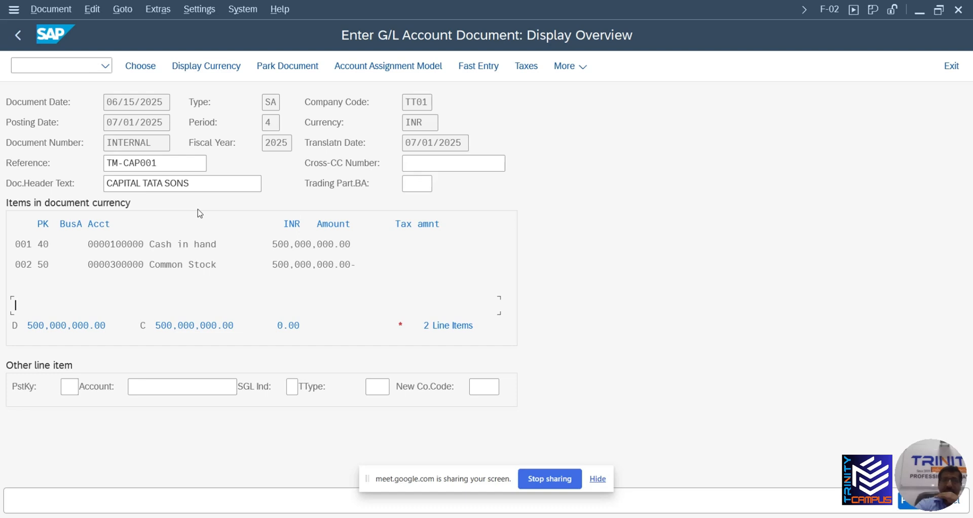
click(74, 64)
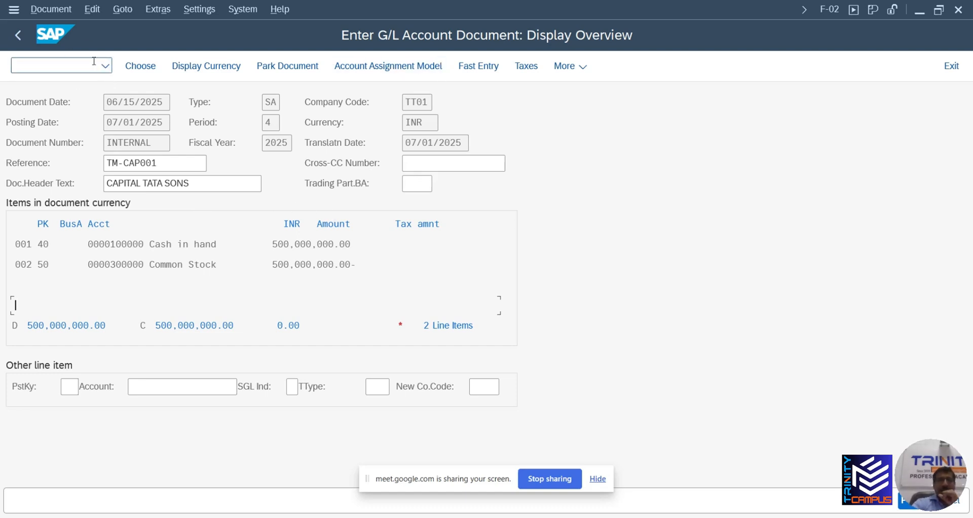
text(/n)
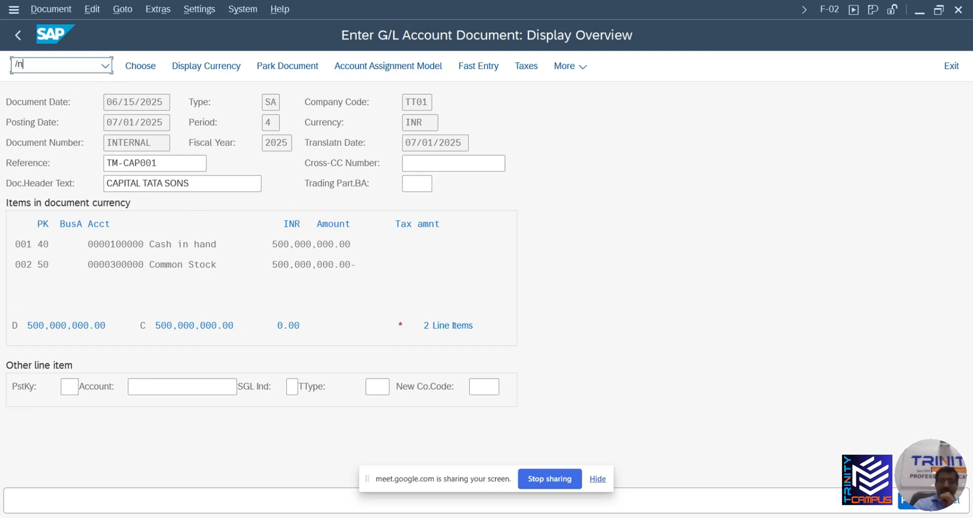
key(Return)
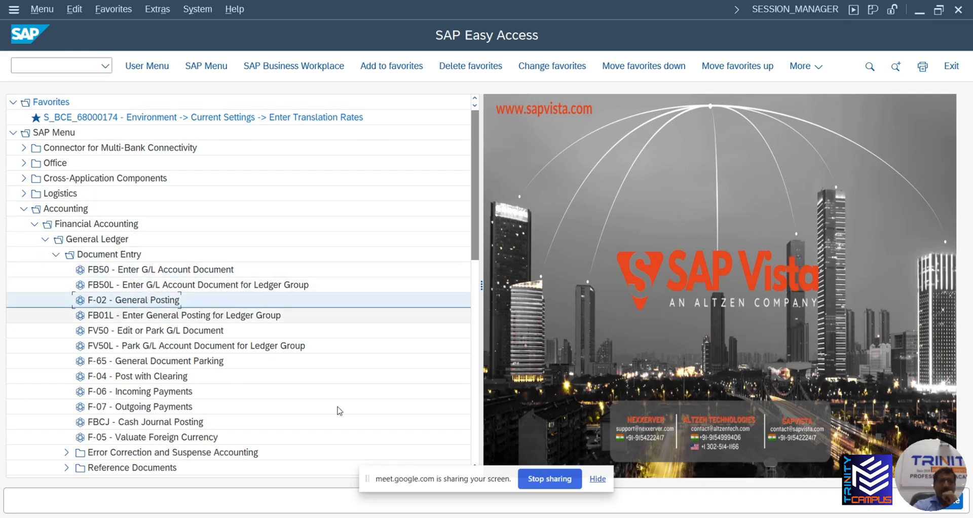
key(alt+Tab)
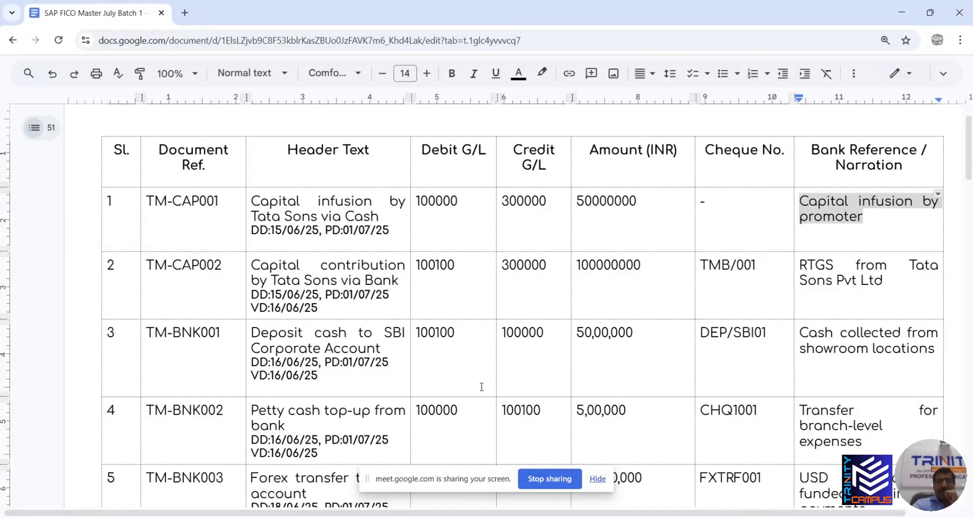
click(36, 133)
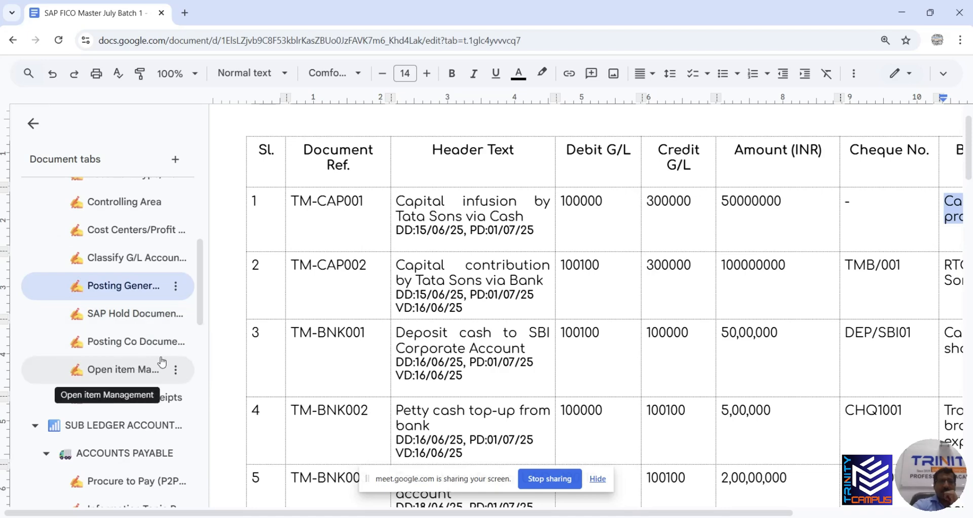
click(134, 319)
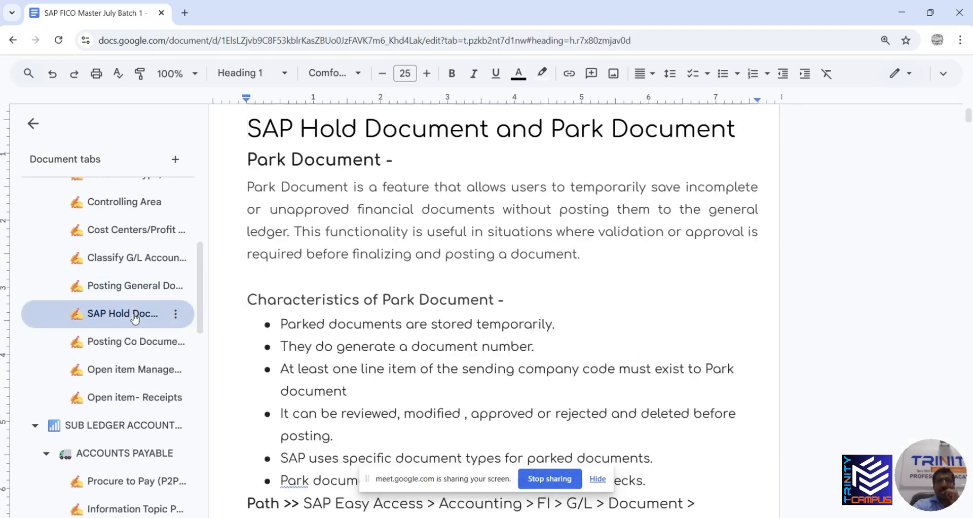
scroll(399, 273, up, 2)
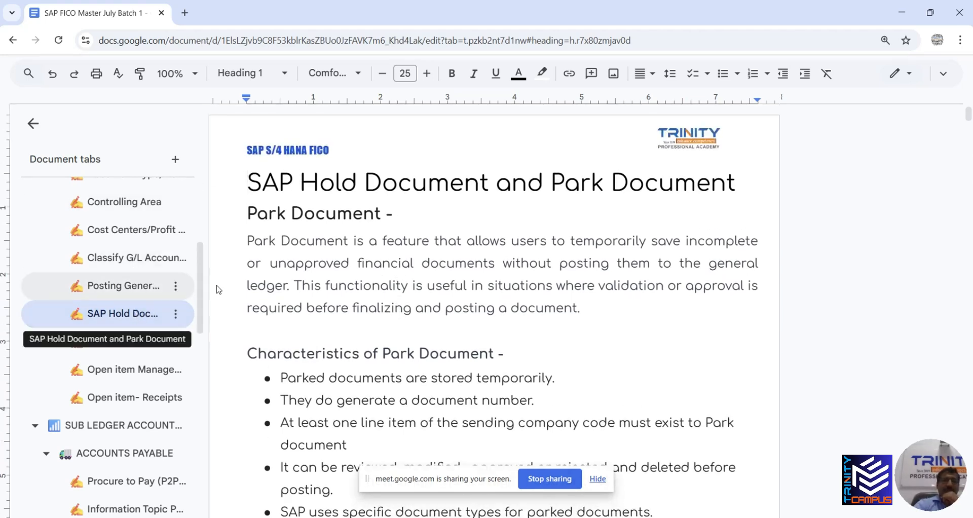
click(132, 298)
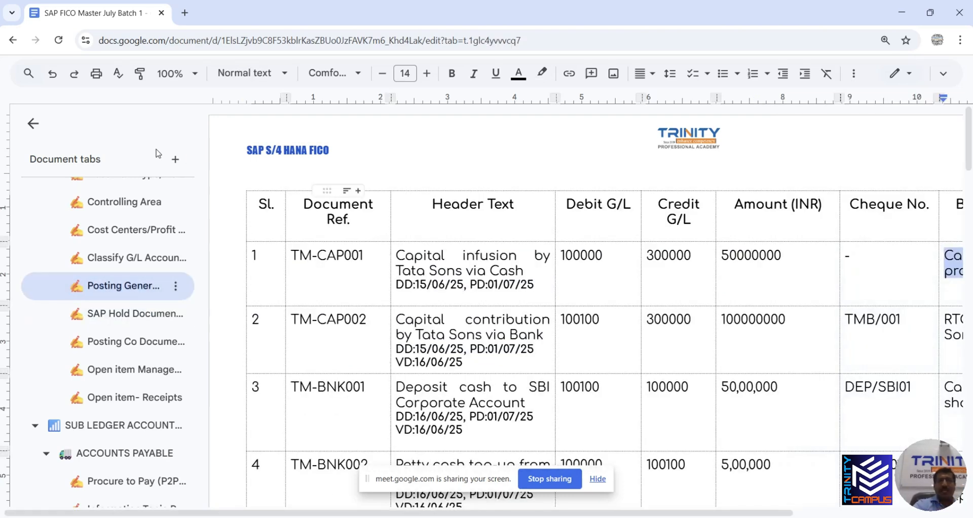
click(33, 125)
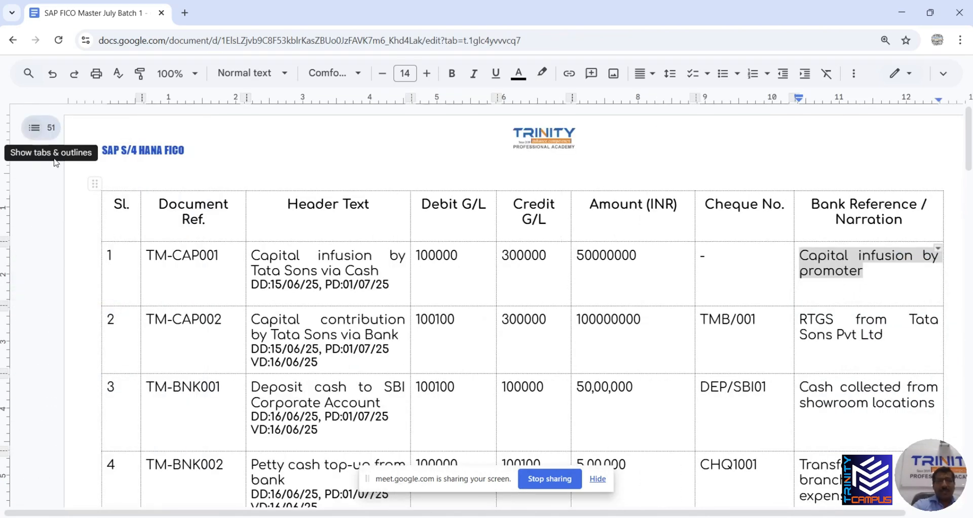
key(alt+Tab)
key(alt+Tab)
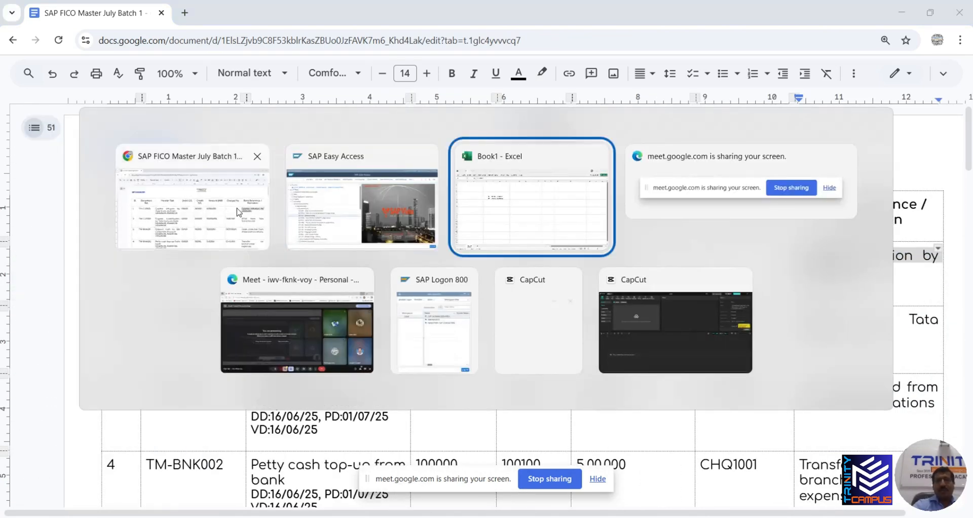
key(alt+Tab)
key(alt+Tab)
key(alt+Tab)
key(alt+Tab)
key(alt+Tab)
key(alt+Tab)
key(alt+Tab)
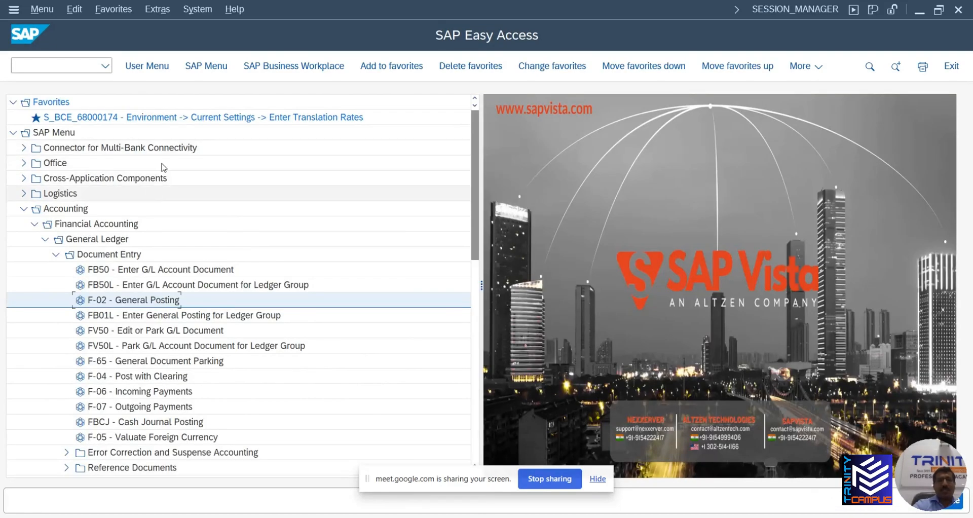
In the SAP Menu, collapse Document Entry and launch General Ledger > Document > FB02 - Change
click(70, 66)
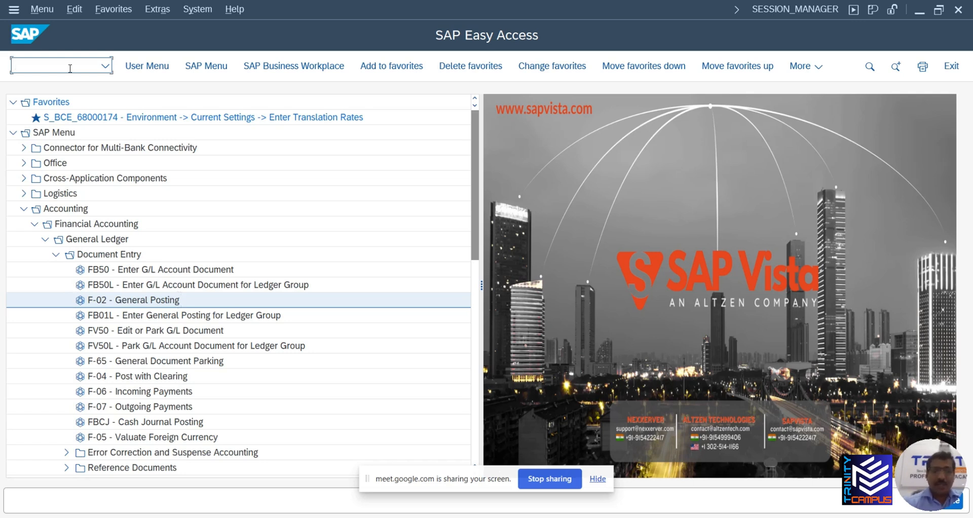
click(56, 254)
click(55, 270)
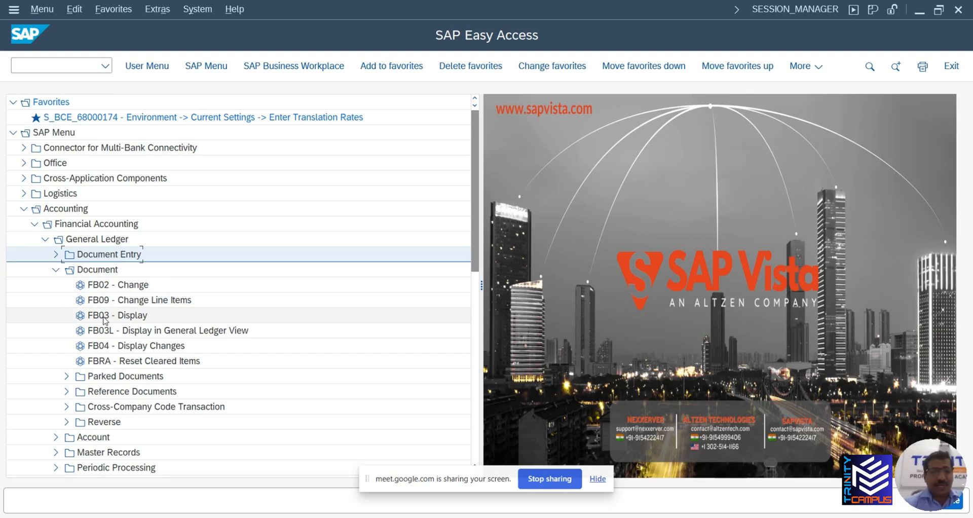
double_click(105, 287)
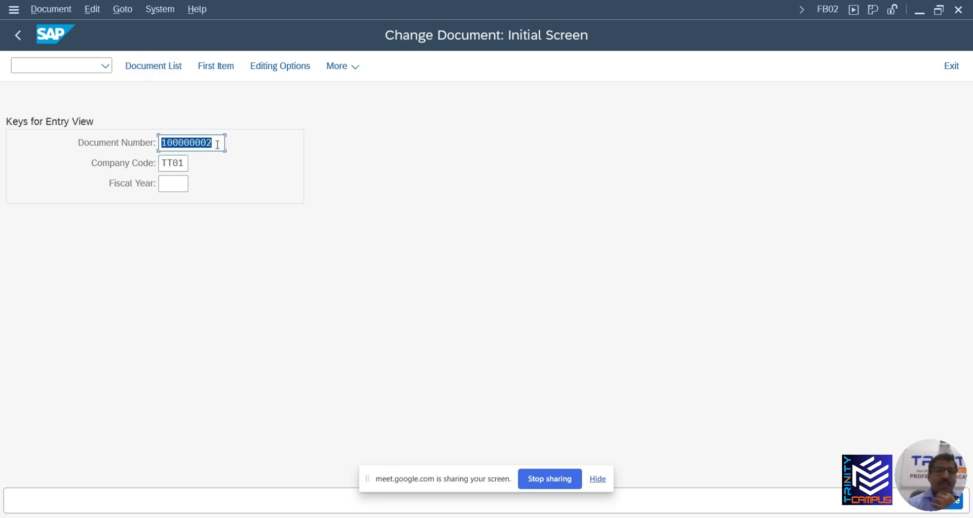
Keep document 100000002 in company code TT01, leave Fiscal Year blank, and open the document for changing
click(178, 183)
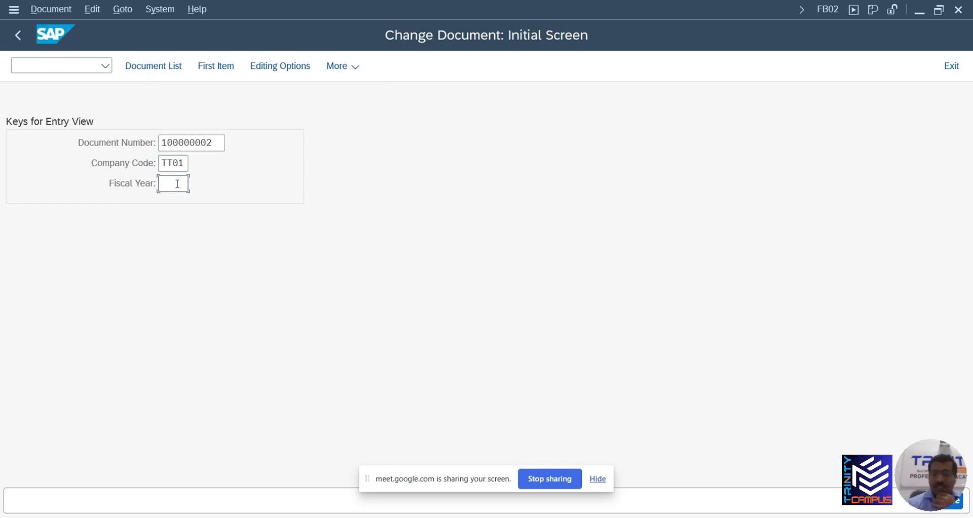
text(2025)
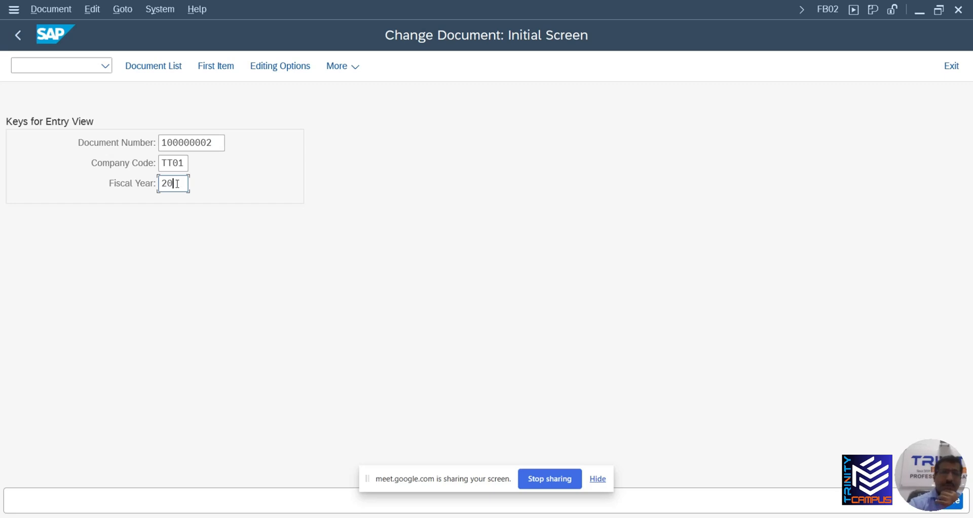
key(BackSpace)
key(BackSpace)
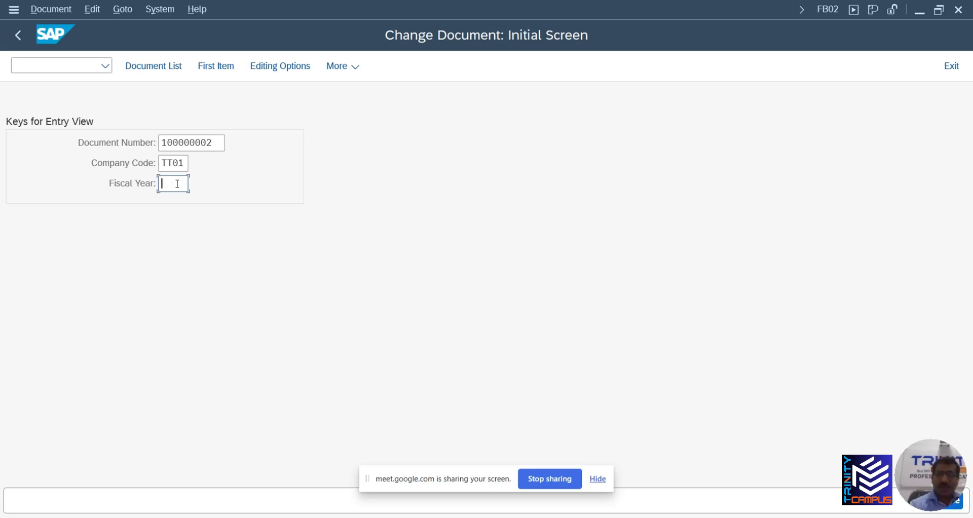
key(Return)
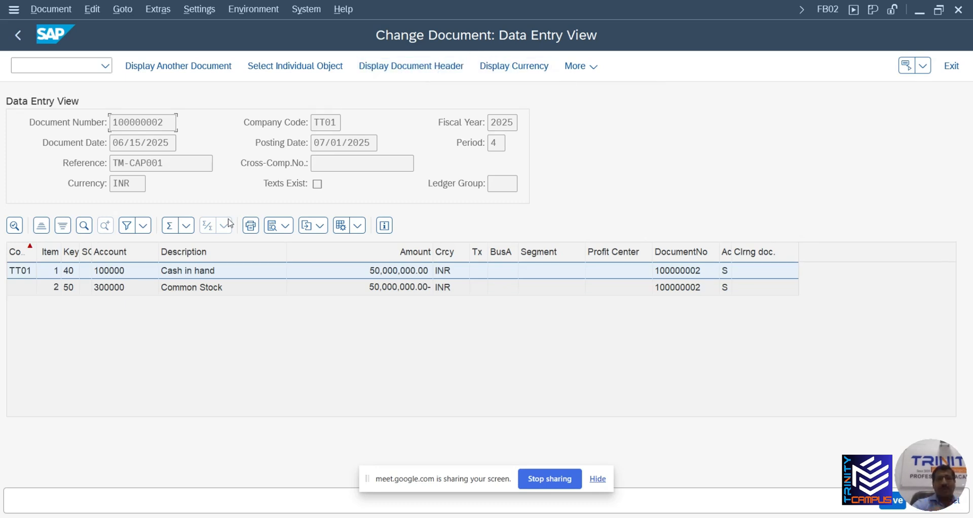
Open the document header and place the cursor in header text CAPITAL TATA SONS and reference TM-CAP001
click(403, 73)
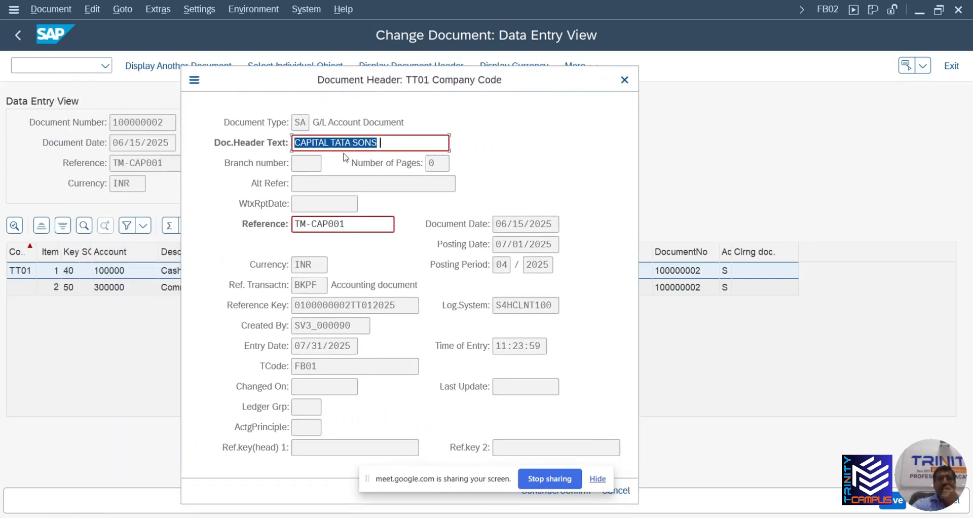
click(385, 142)
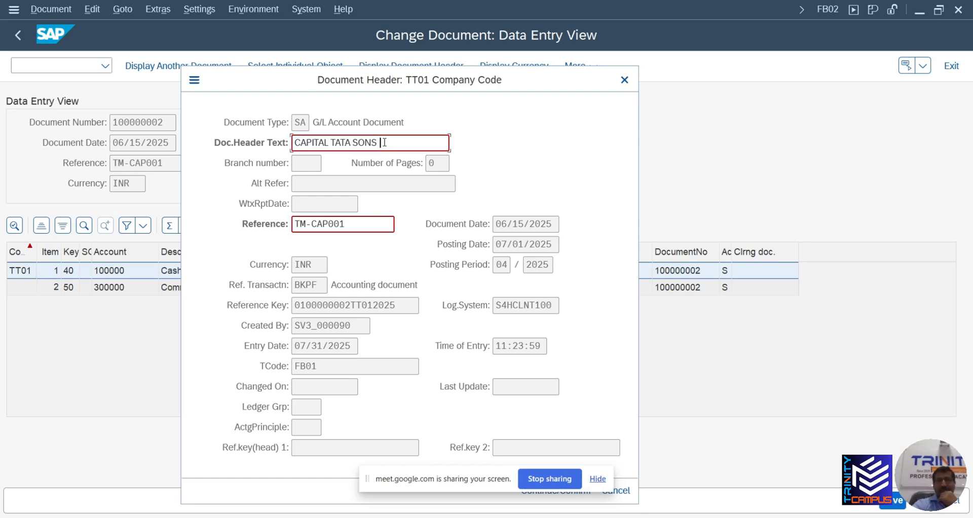
click(355, 226)
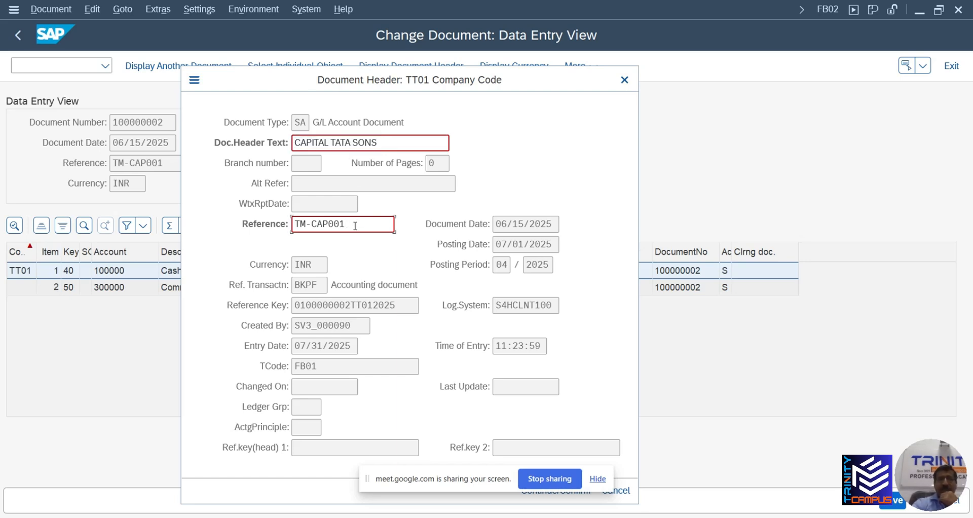
click(390, 142)
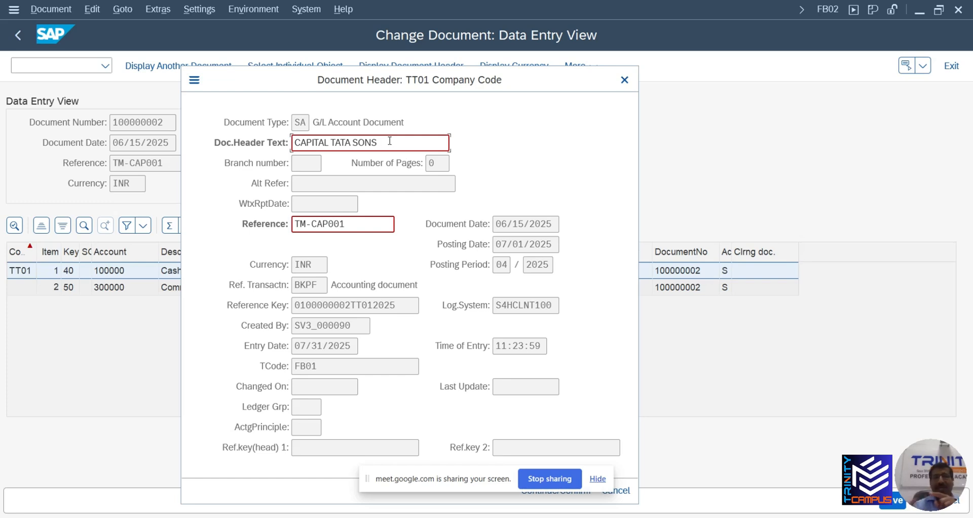
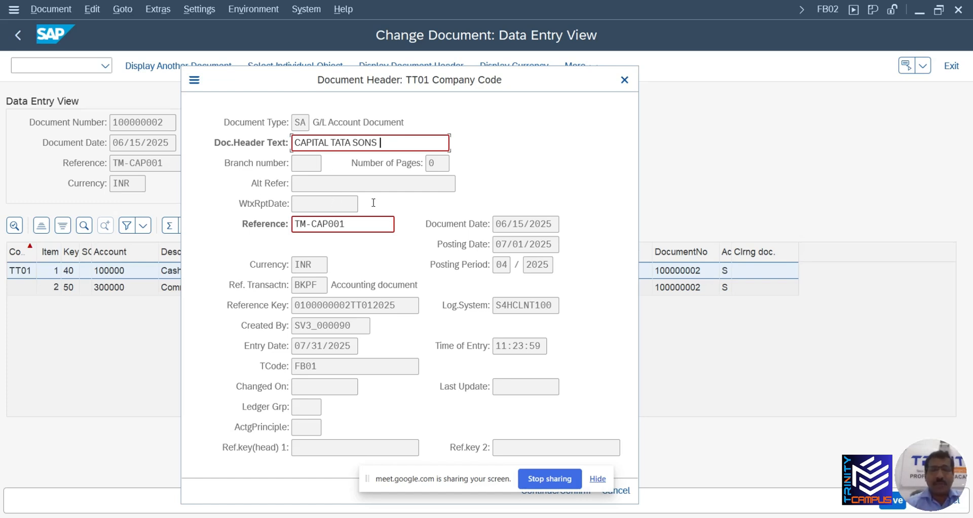
Close the document header popup and start FB03 in a new session with /ofb03
drag(526, 85, 518, 48)
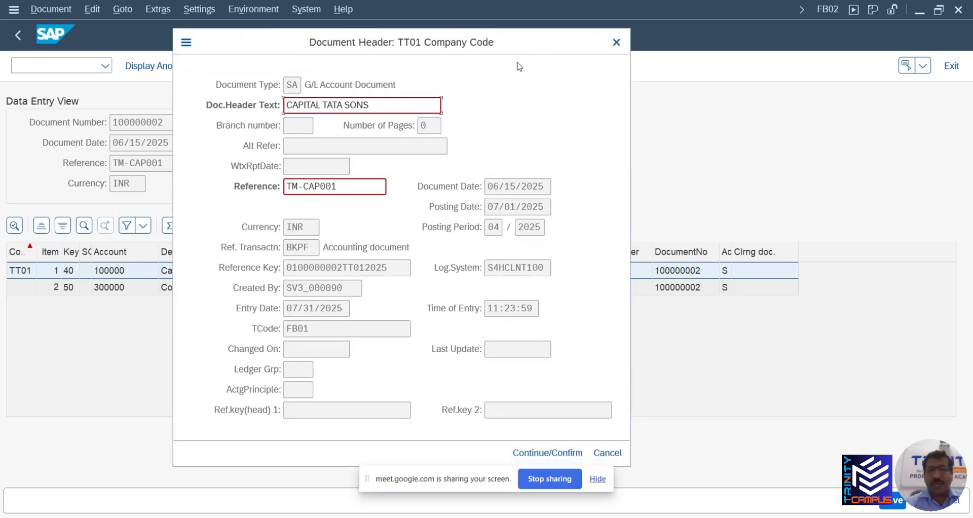
click(619, 42)
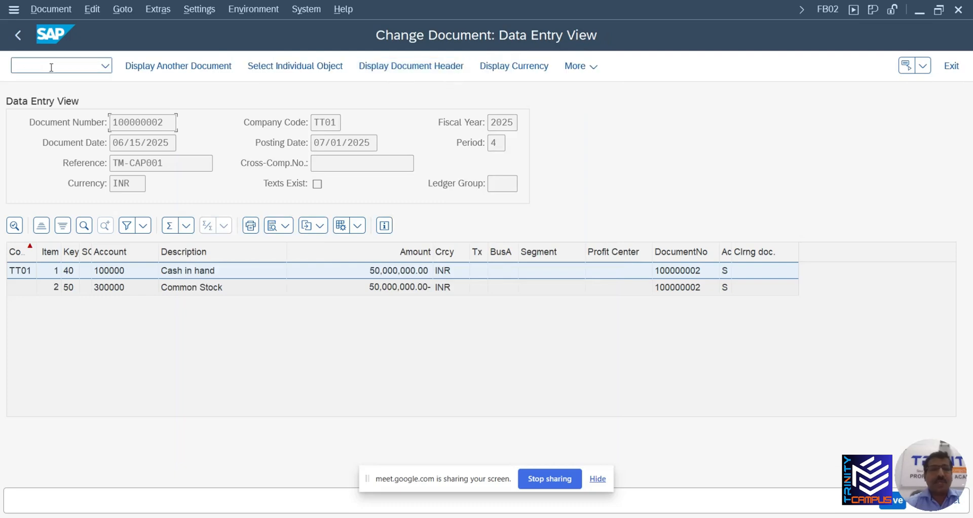
click(52, 67)
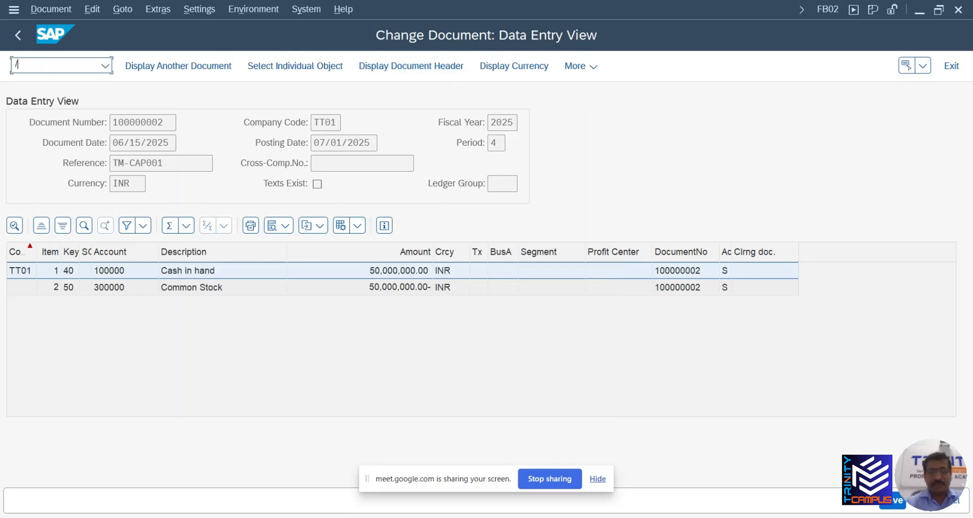
text(/ofb03)
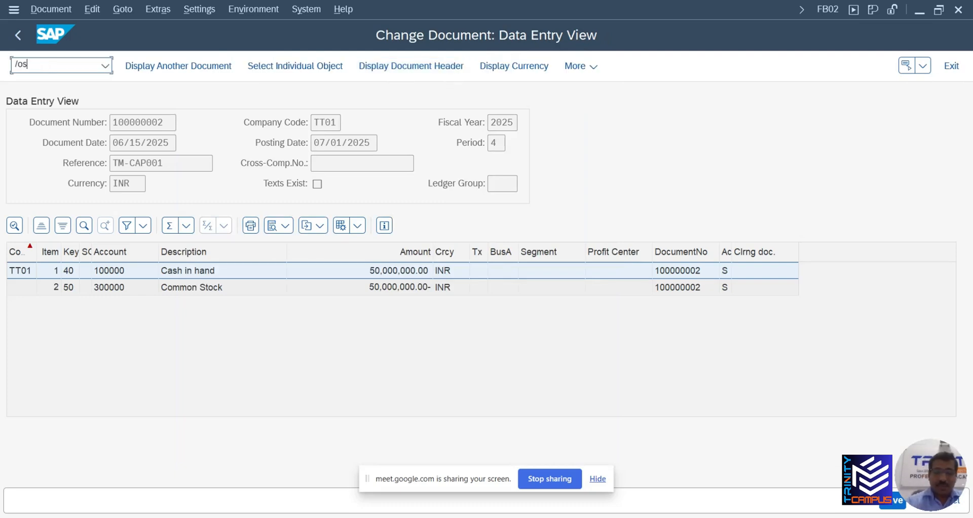
key(Return)
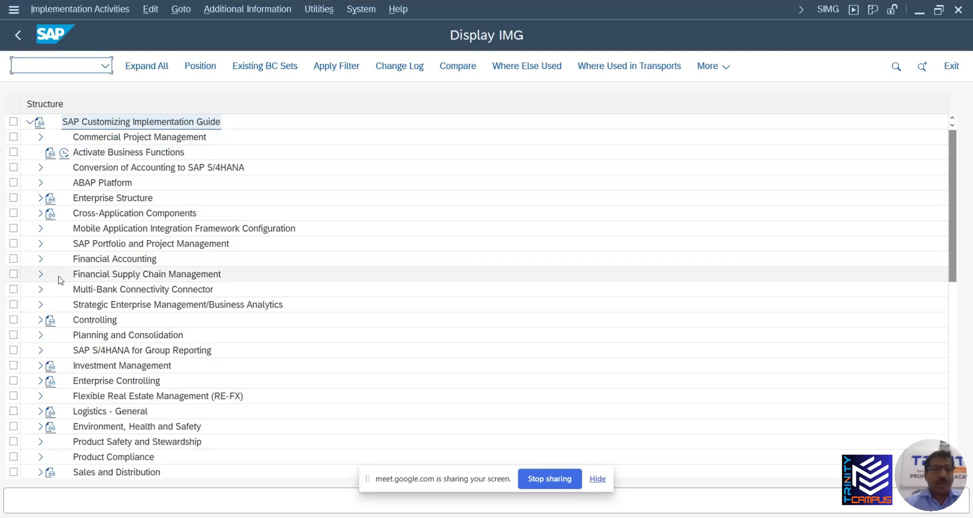
click(40, 259)
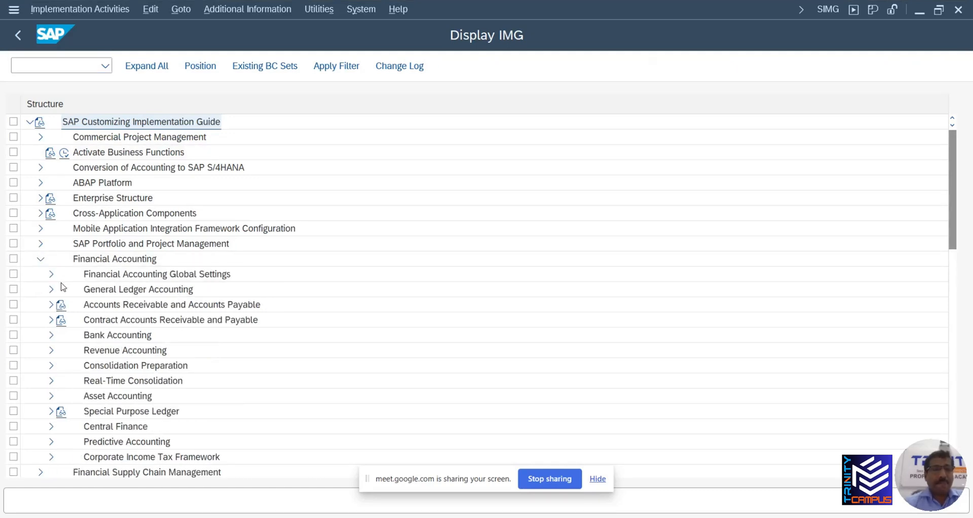
click(50, 276)
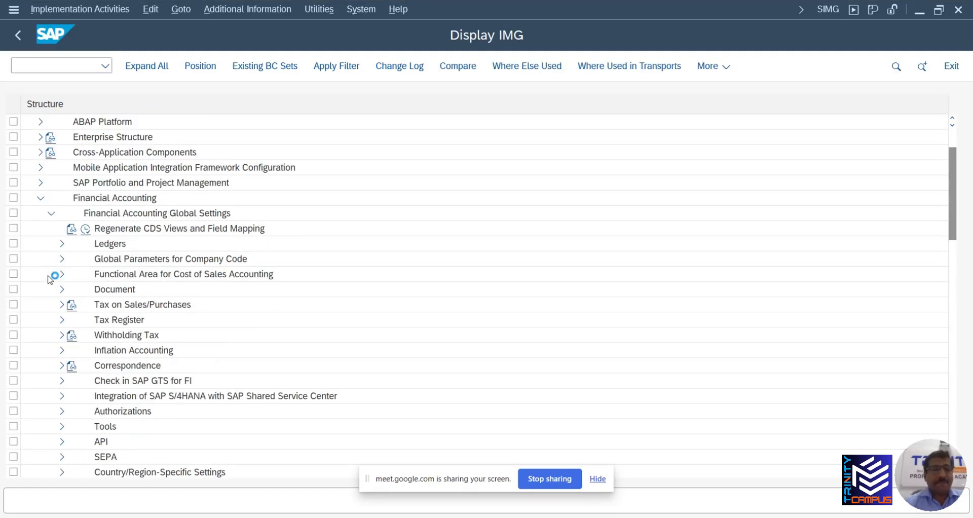
click(64, 289)
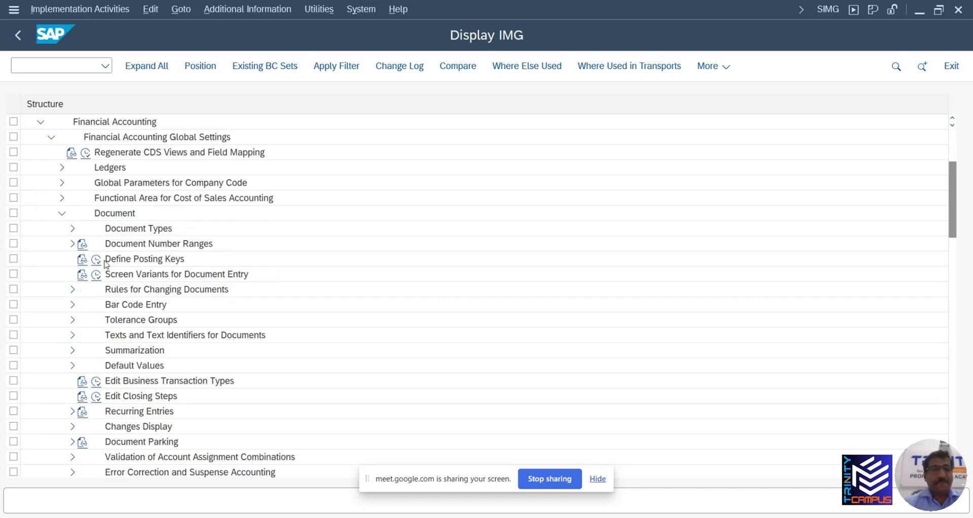
click(72, 229)
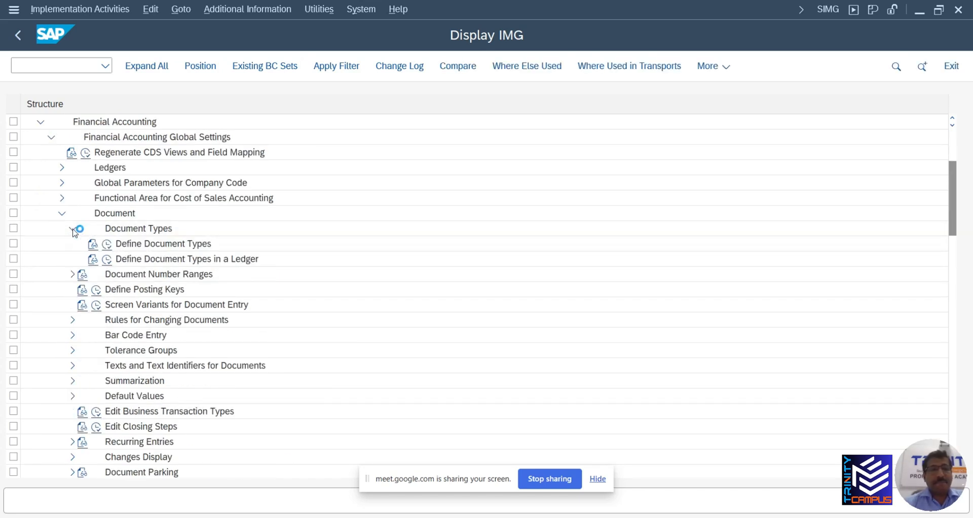
click(107, 246)
scroll(72, 348, down, 3)
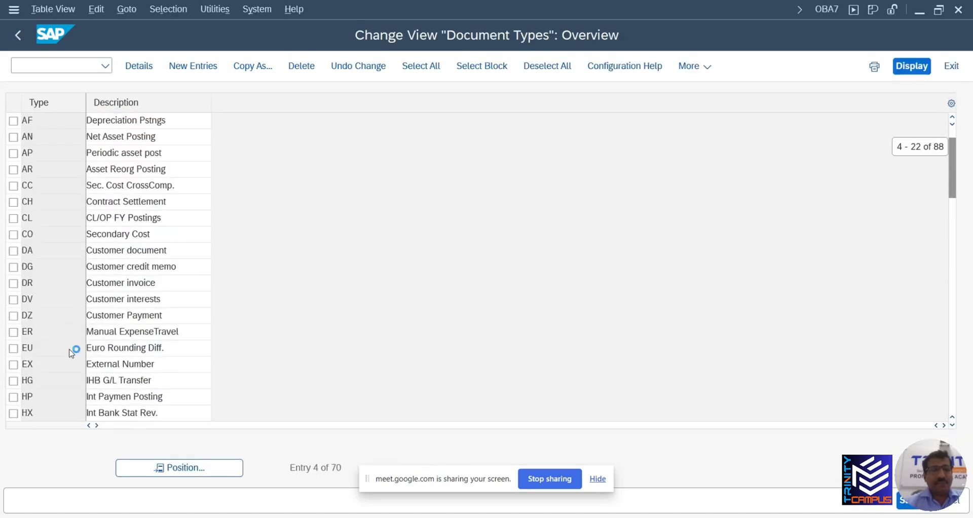
scroll(55, 361, down, 7)
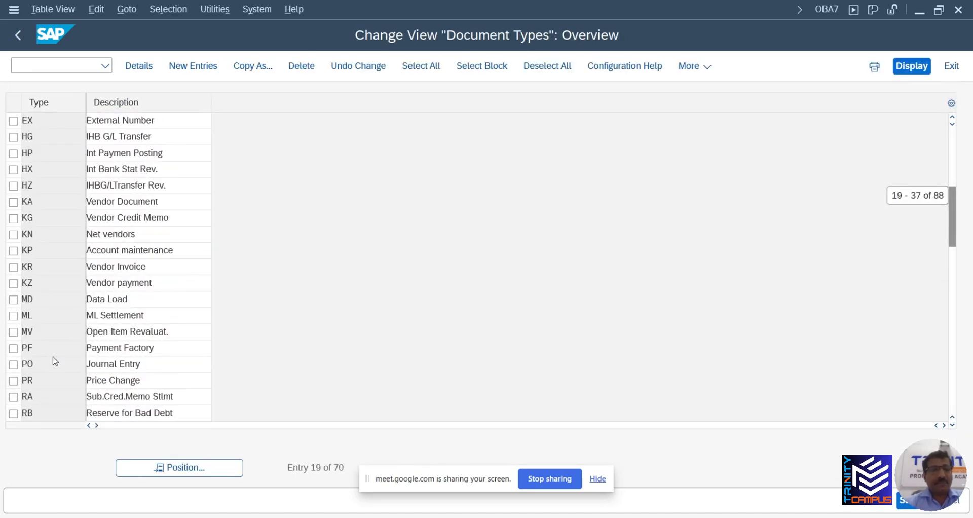
scroll(48, 355, down, 1)
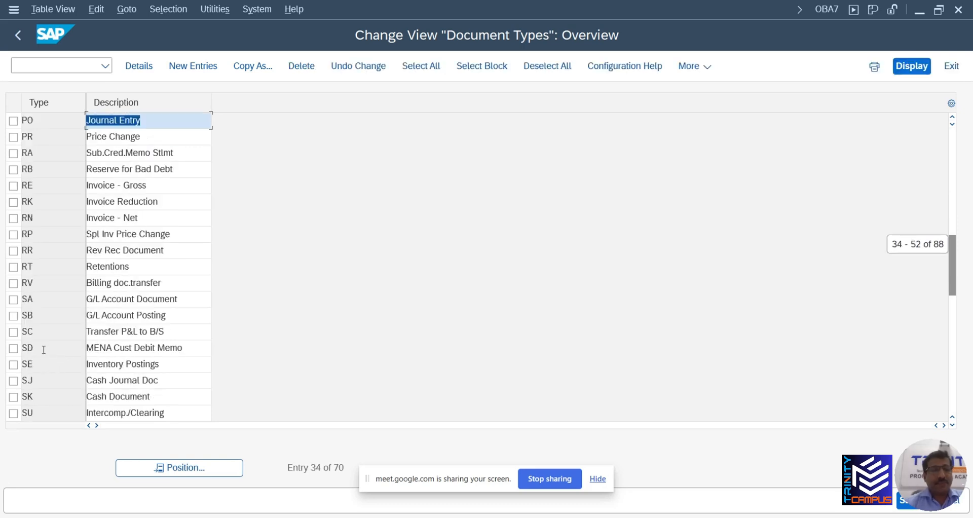
double_click(44, 302)
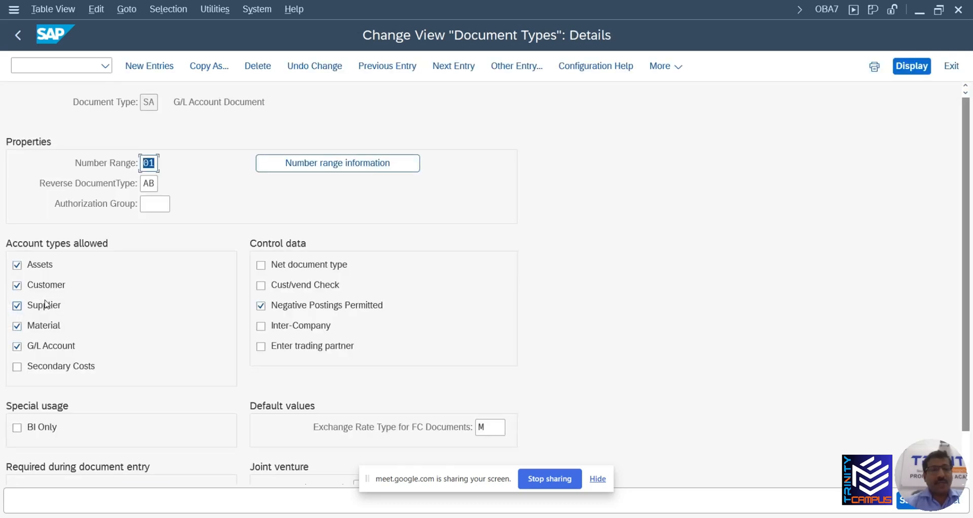
scroll(121, 335, down, 1)
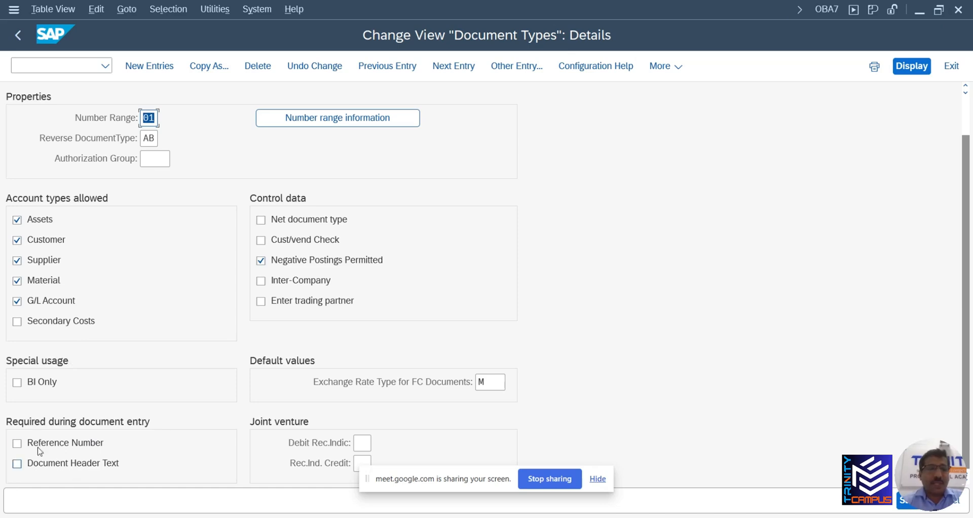
click(959, 9)
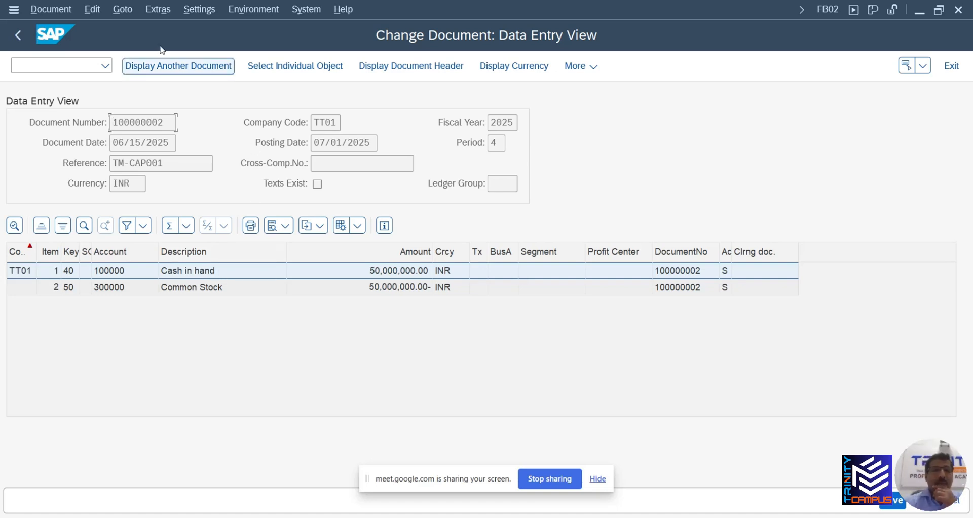
Insert APMONY after CAPITAL in the header text of document 100000002 and confirm the header
click(401, 68)
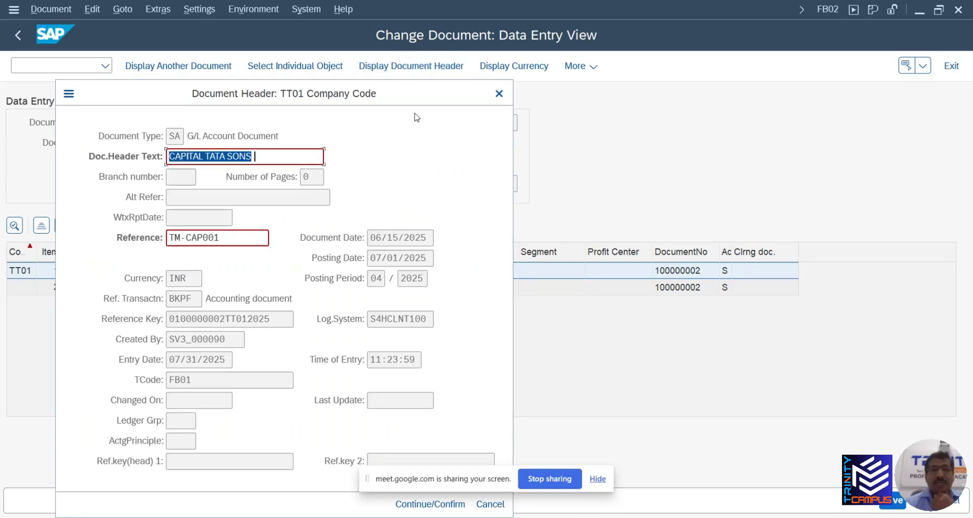
click(270, 155)
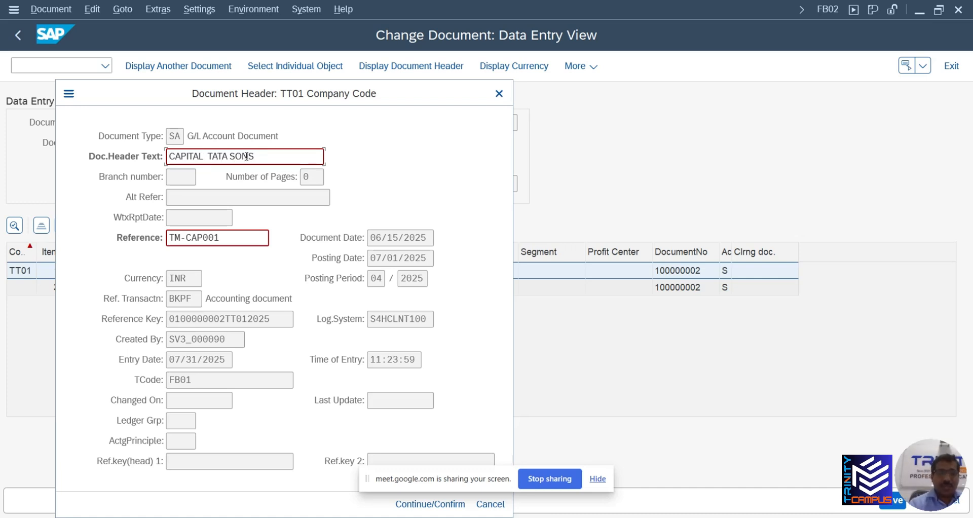
text(APP MON)
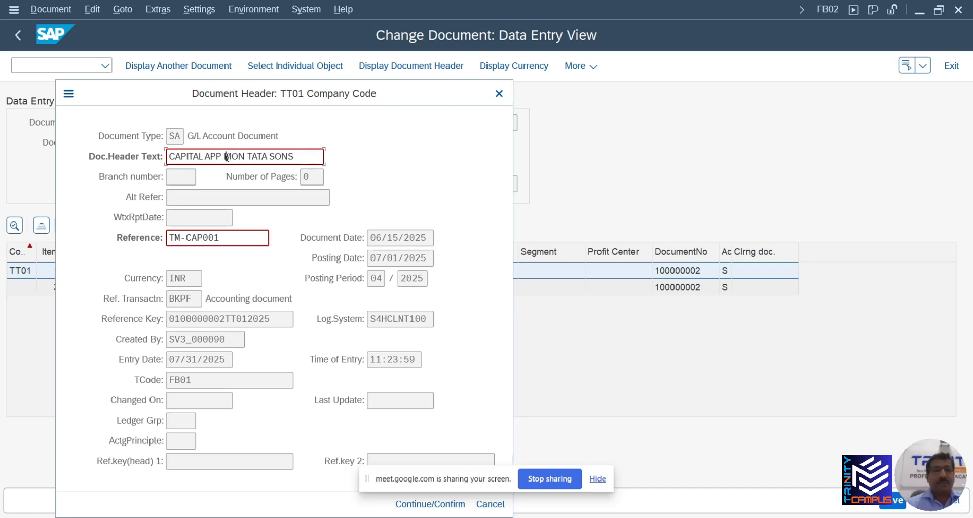
key(BackSpace)
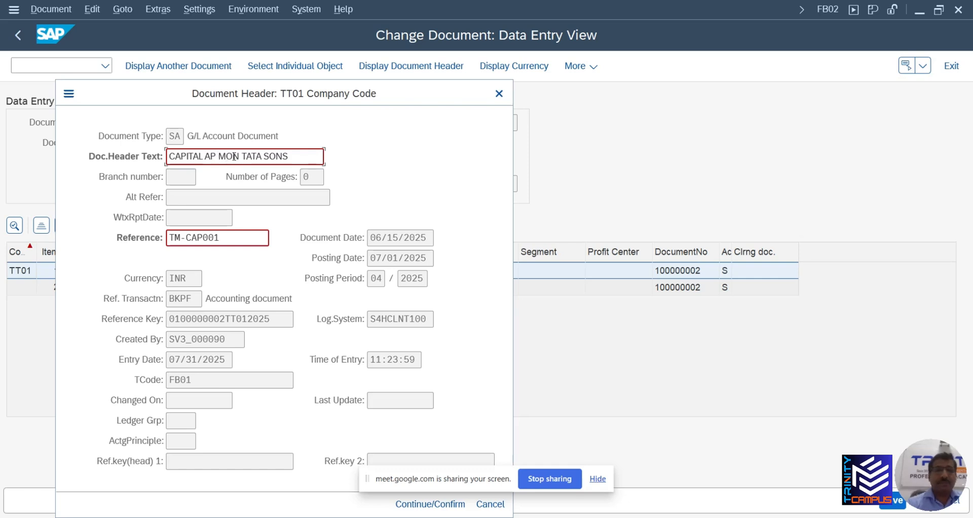
key(BackSpace)
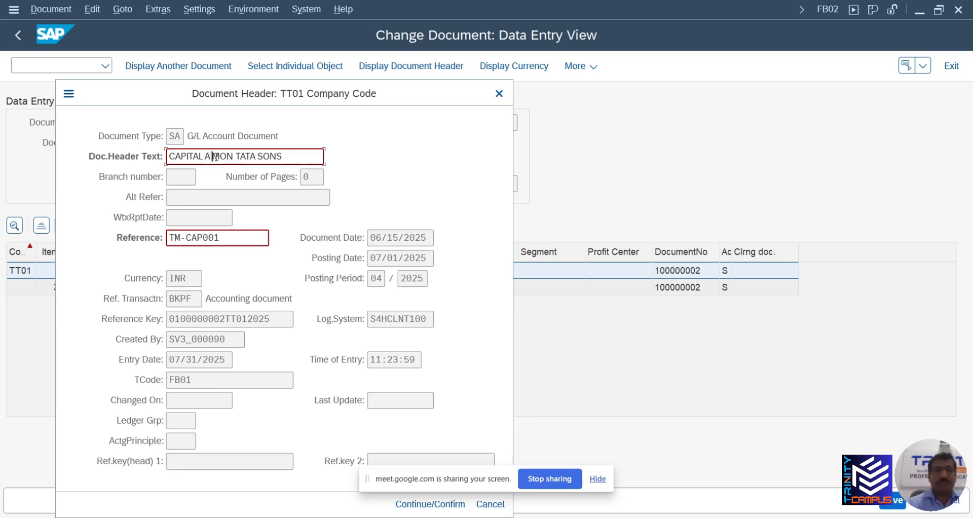
drag(231, 158, 203, 160)
key(BackSpace)
text(AP)
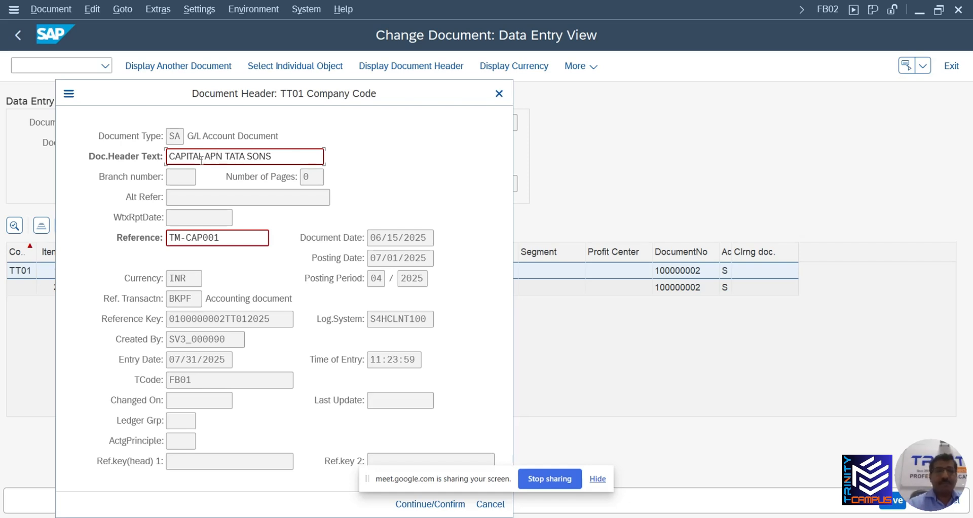
text(MO)
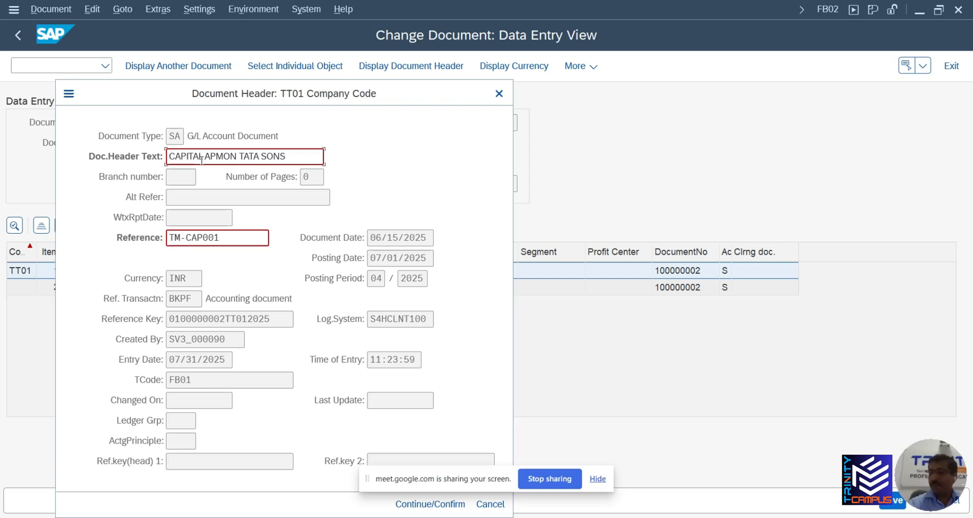
text(NY)
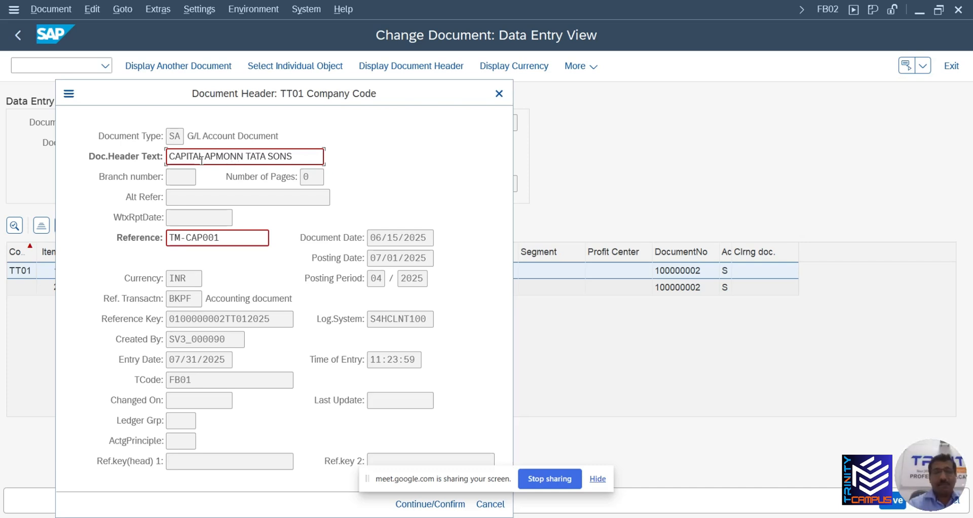
key(Delete)
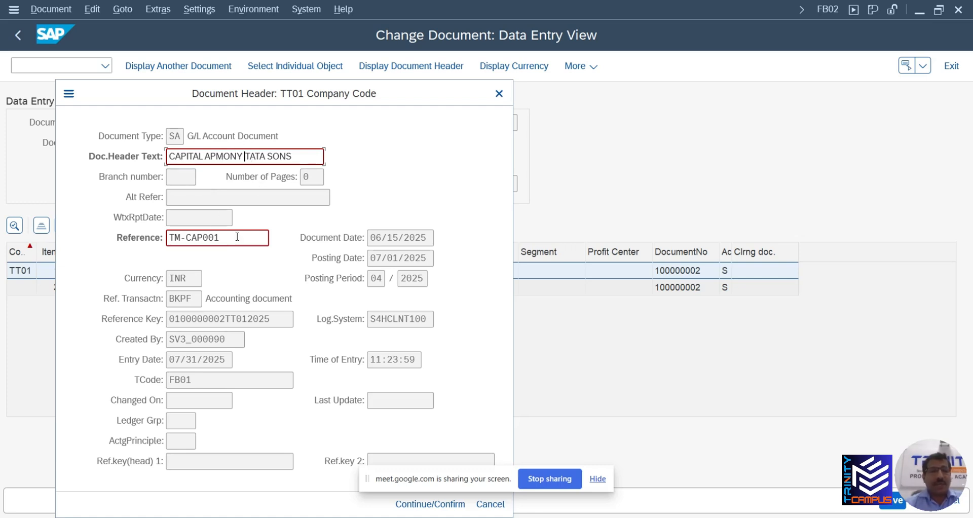
drag(450, 98, 492, 47)
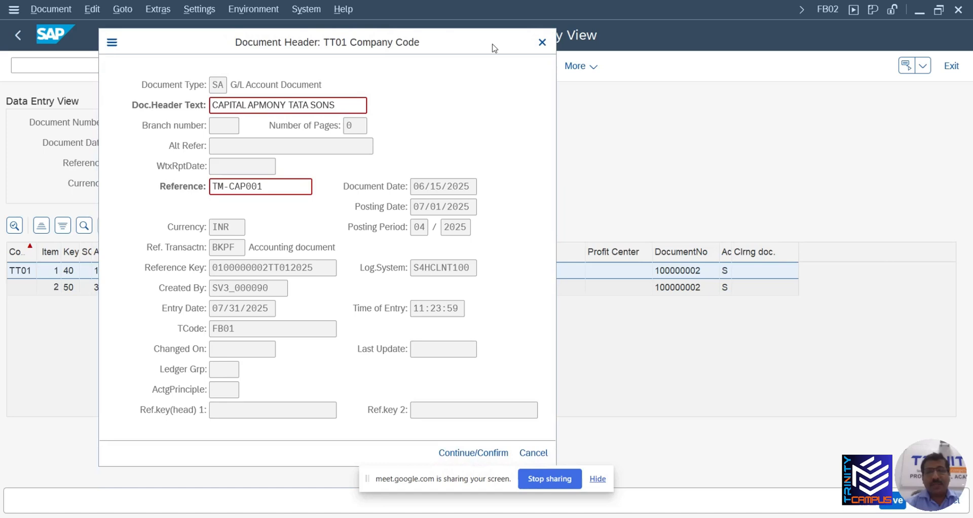
click(487, 452)
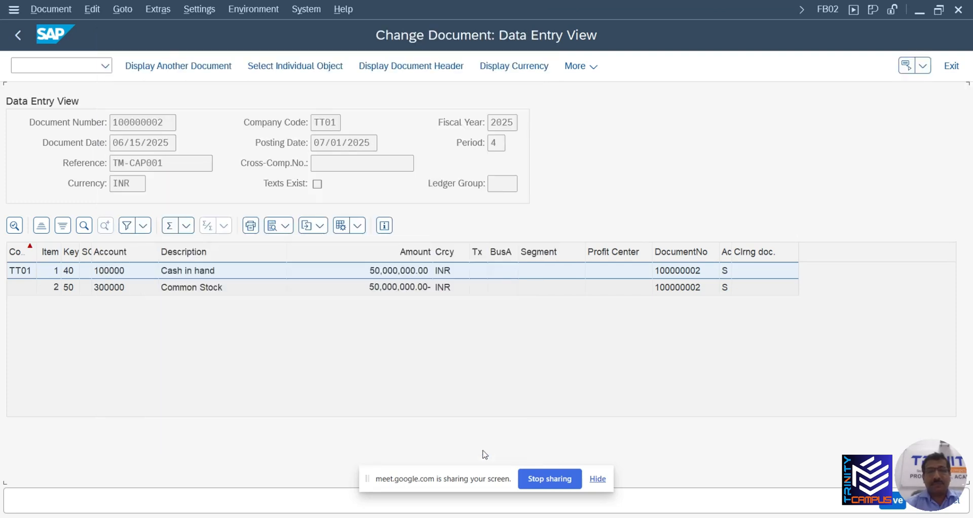
Make line item 1's (Cash in hand) text year 2025, save it, and reload document 100000002
click(600, 480)
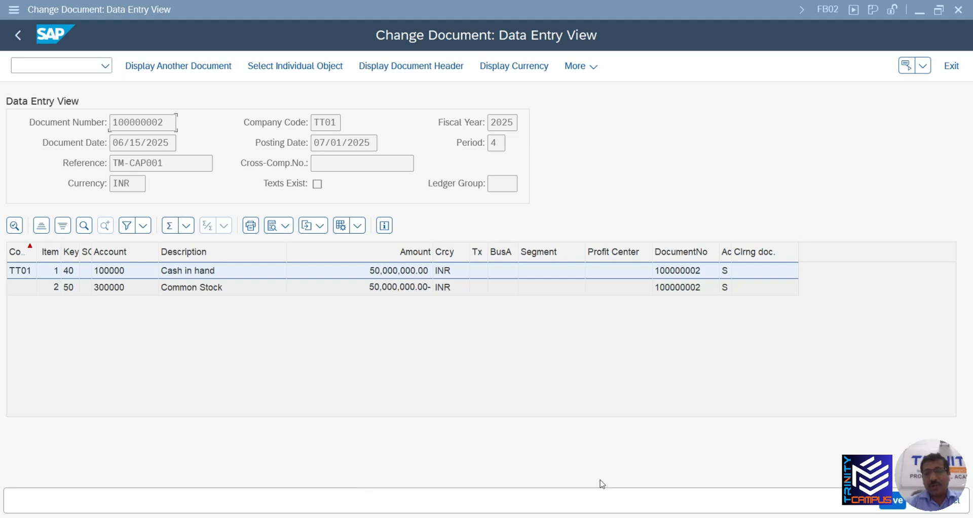
double_click(183, 273)
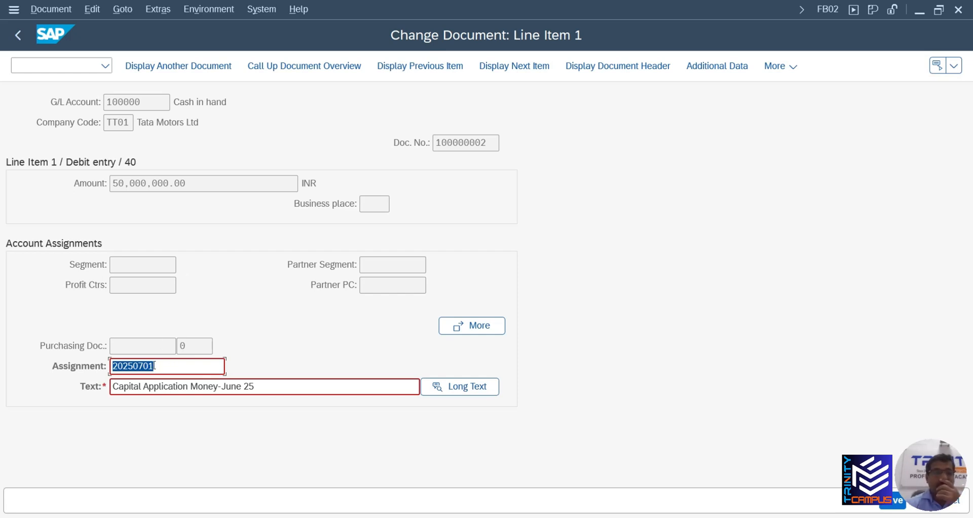
click(180, 366)
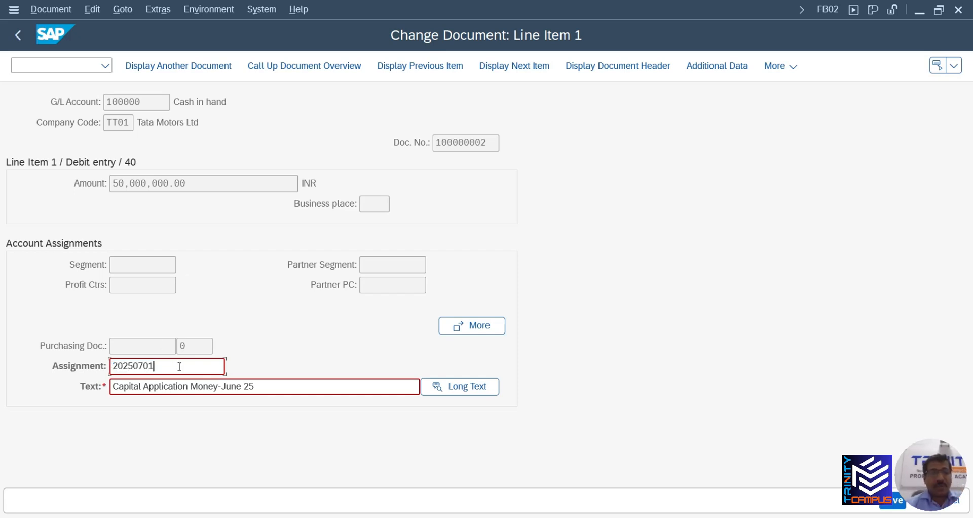
click(268, 385)
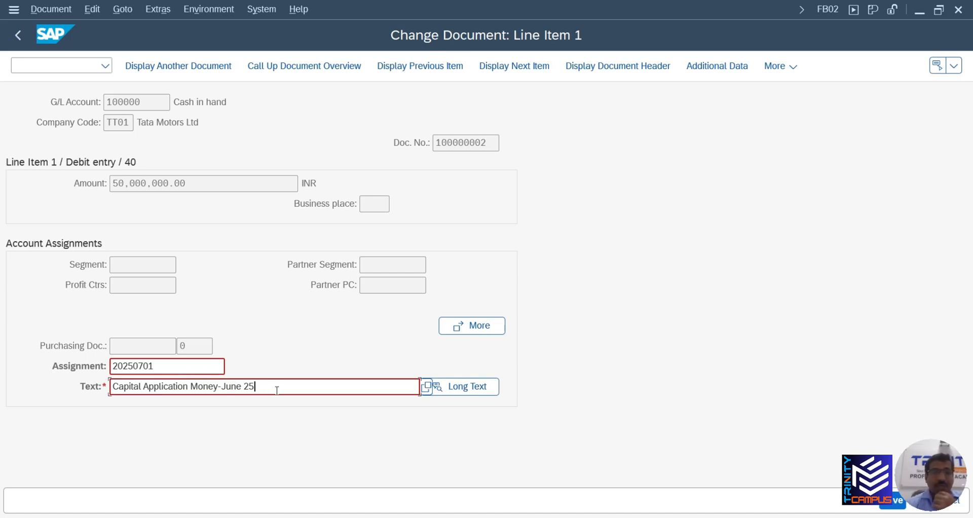
click(245, 387)
text(20)
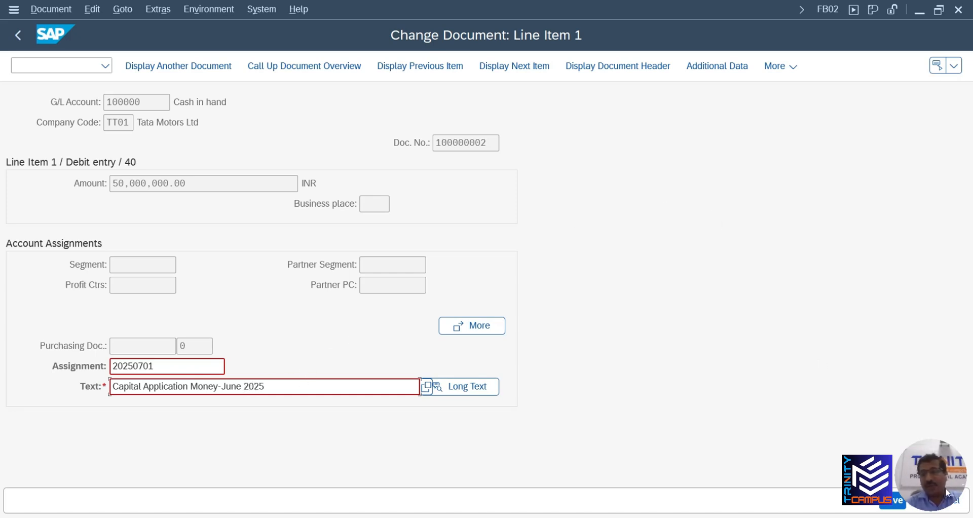
click(895, 502)
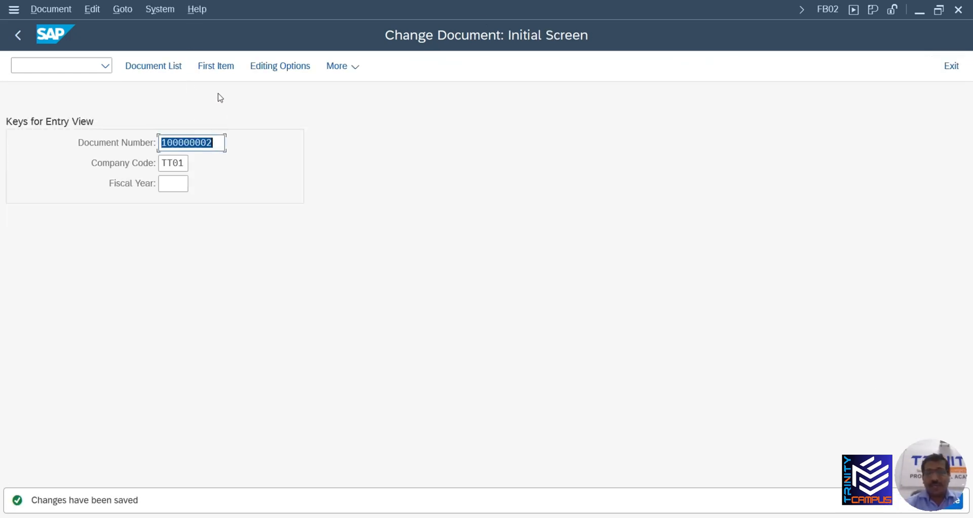
key(Return)
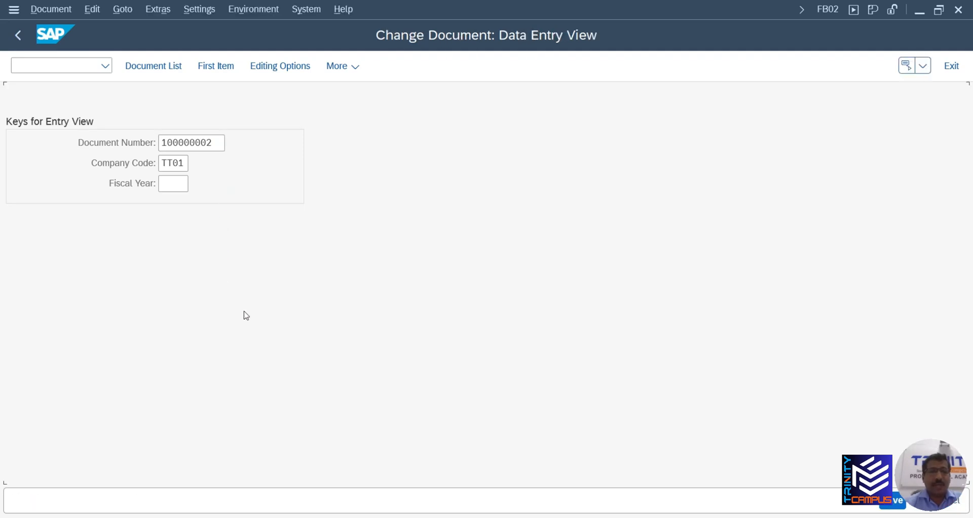
Correct the year in line item 2's (Common Stock) text to 2025 and save the document
double_click(220, 288)
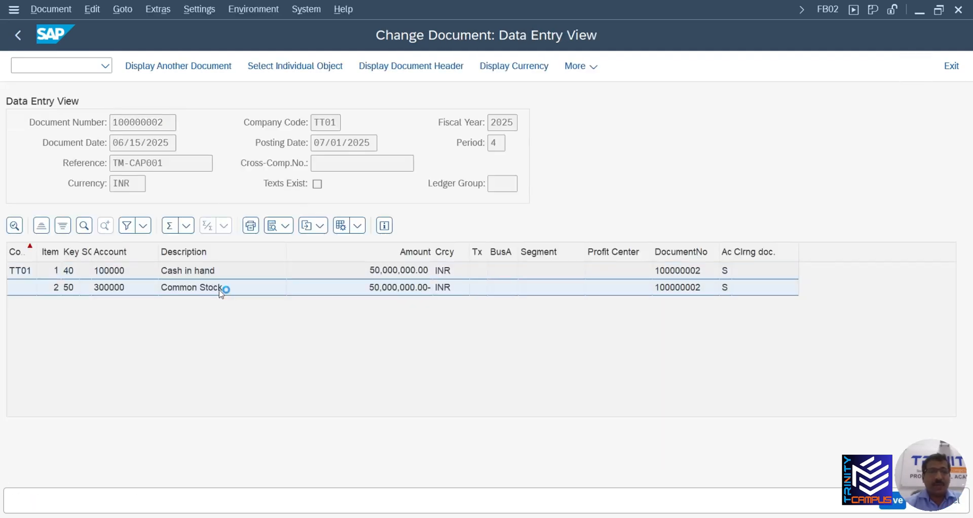
click(254, 387)
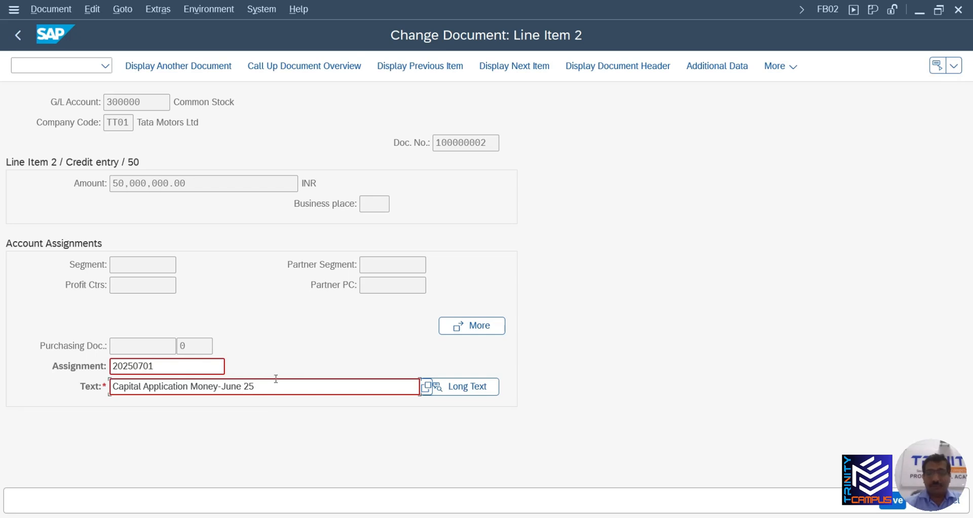
text(25)
key(BackSpace)
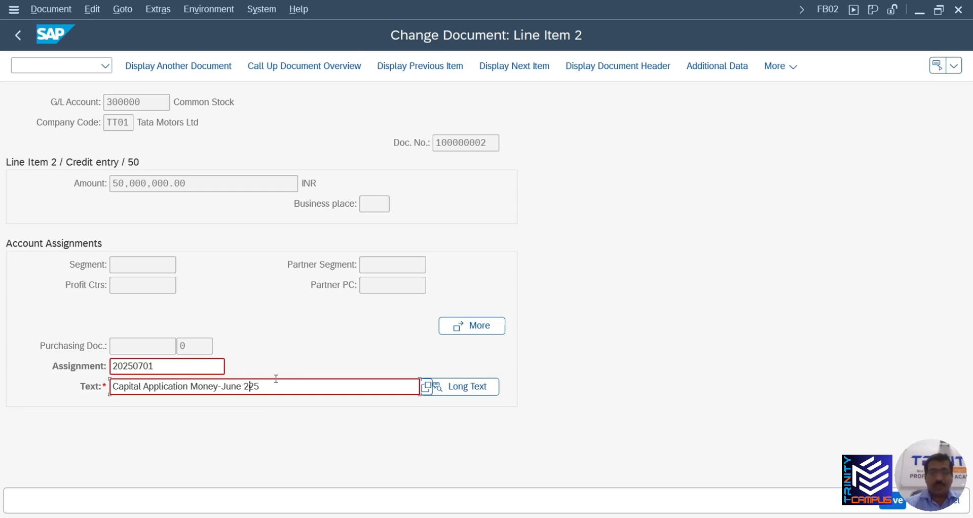
text(0)
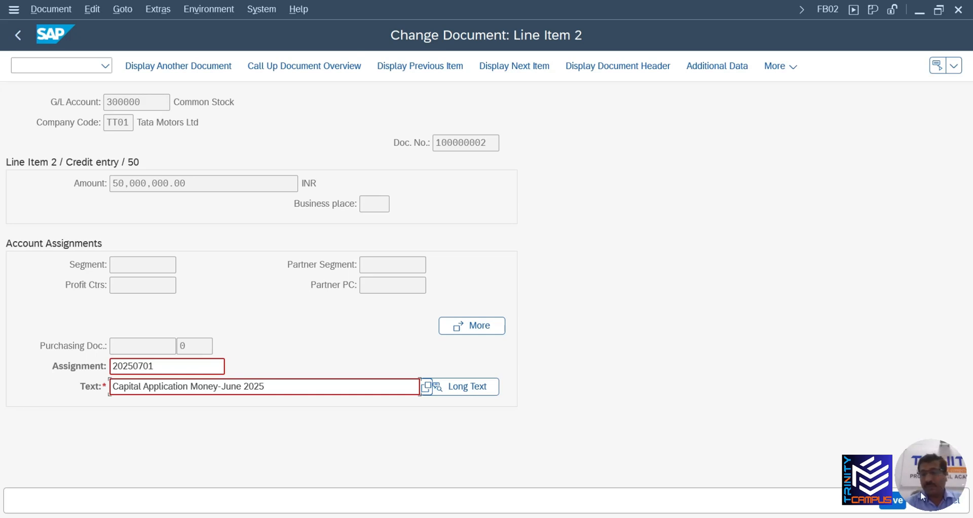
click(894, 501)
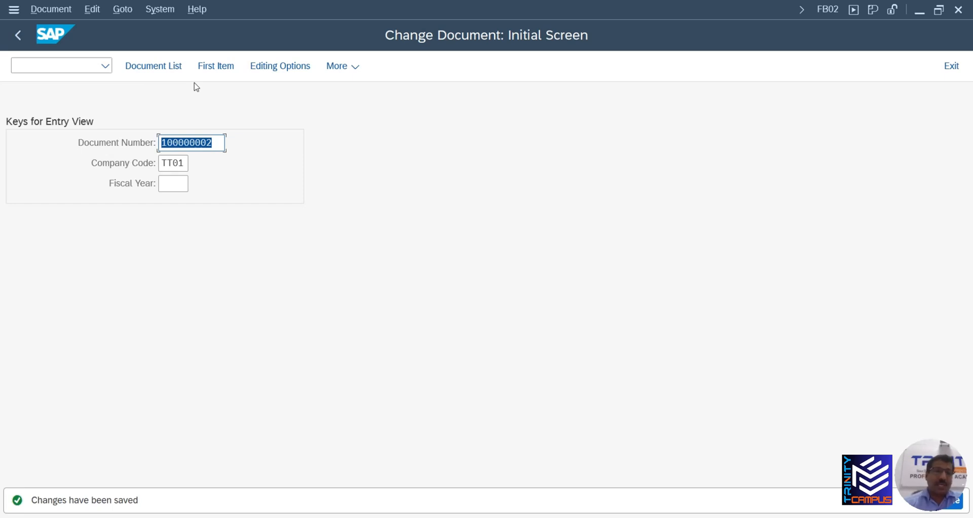
Return to the SAP menu with /n, briefly open FB09 Change Line Items, then back out
click(27, 64)
text(/)
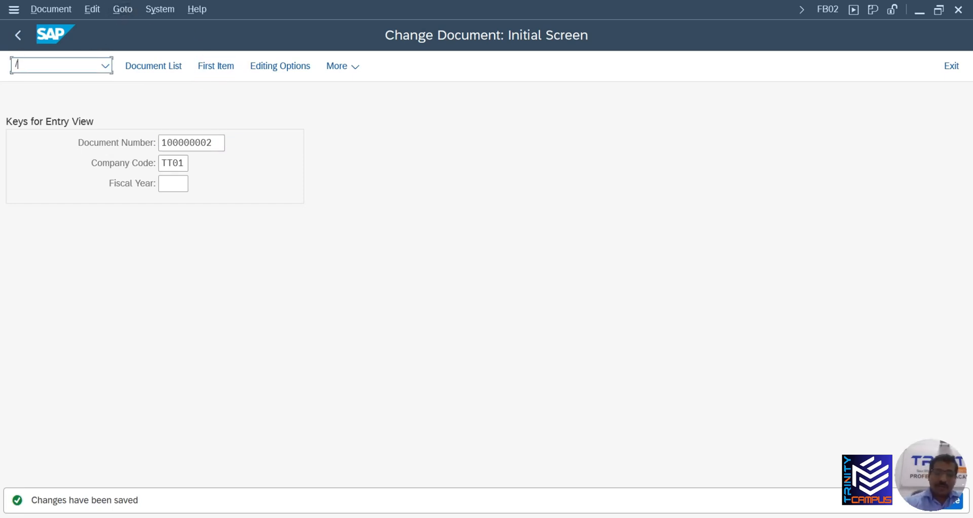
text(n)
key(Return)
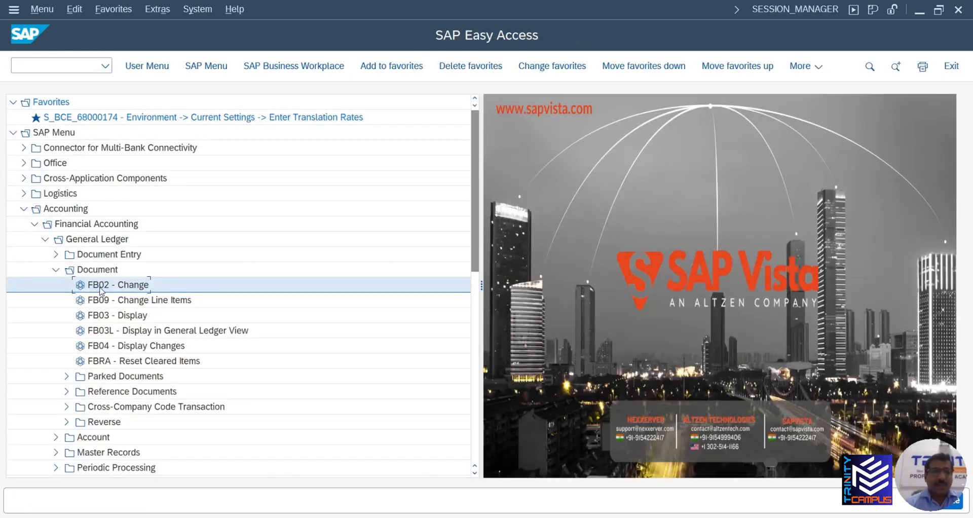
click(131, 304)
double_click(132, 303)
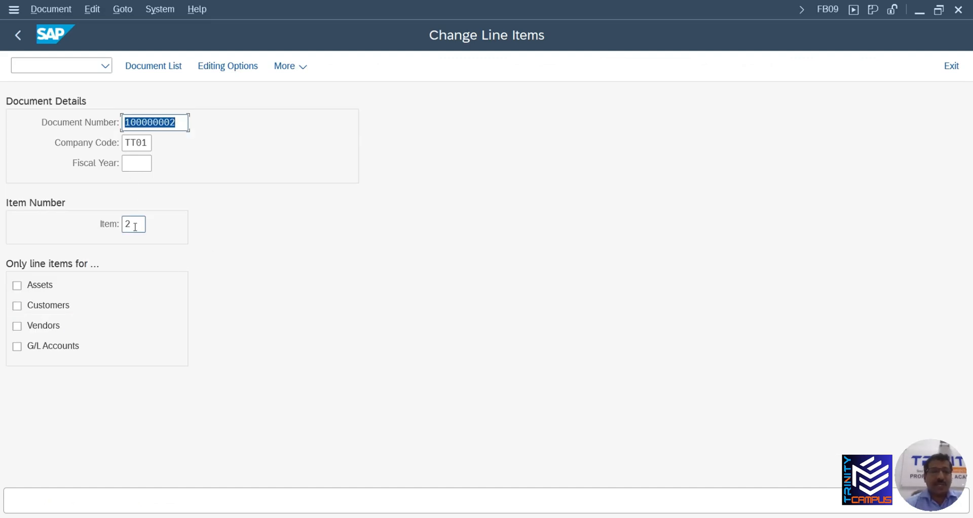
double_click(133, 226)
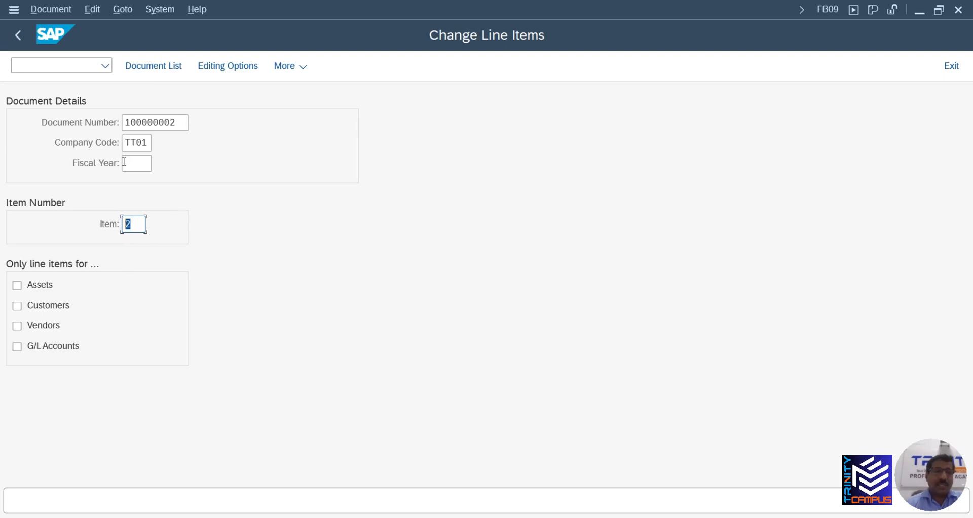
click(27, 36)
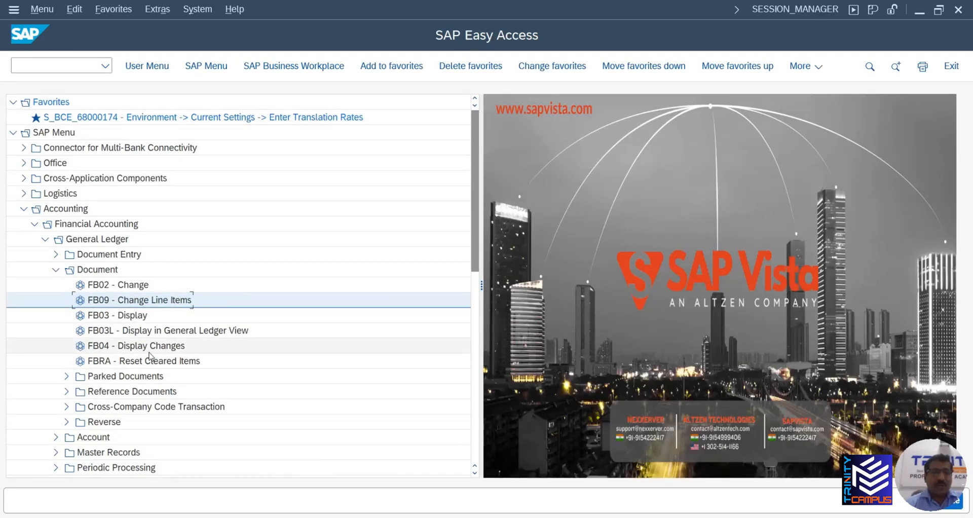
Launch FB04 Display Changes and list the changed fields for document 100000002
double_click(121, 349)
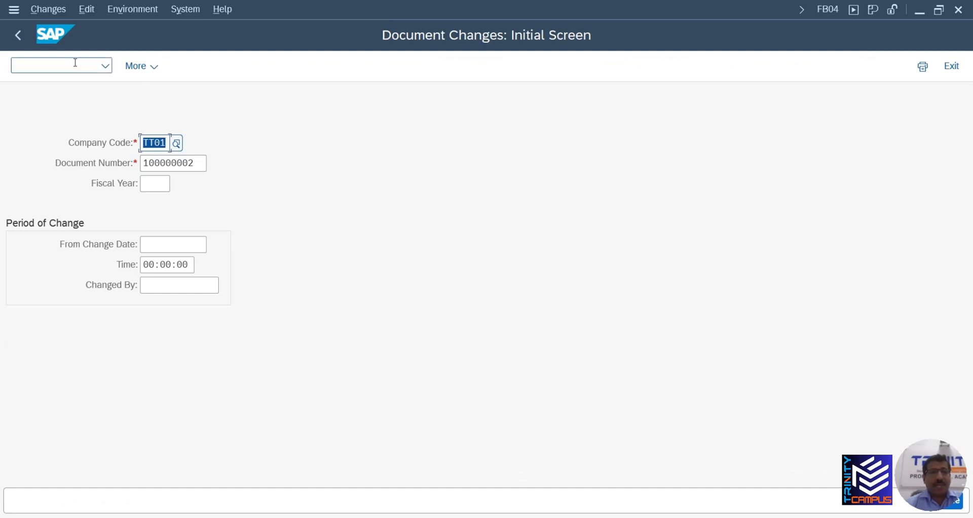
click(20, 35)
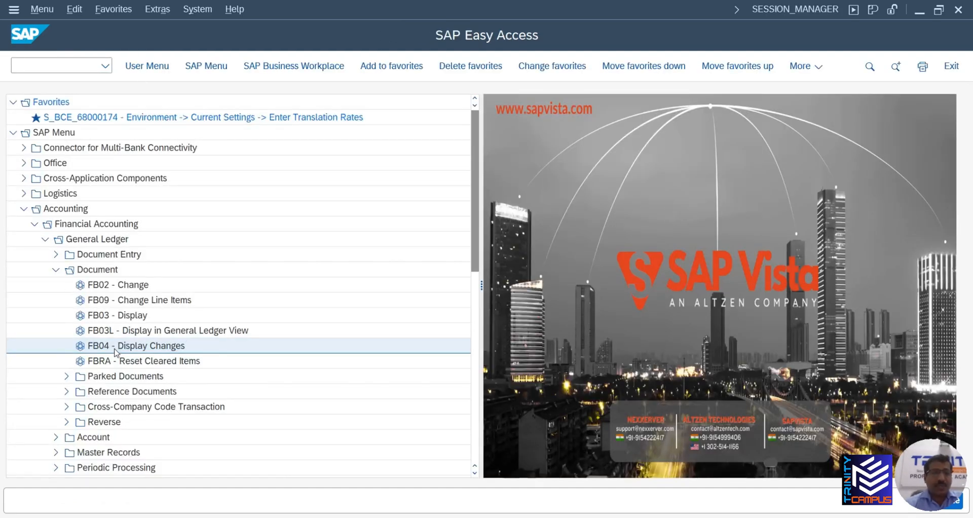
double_click(117, 348)
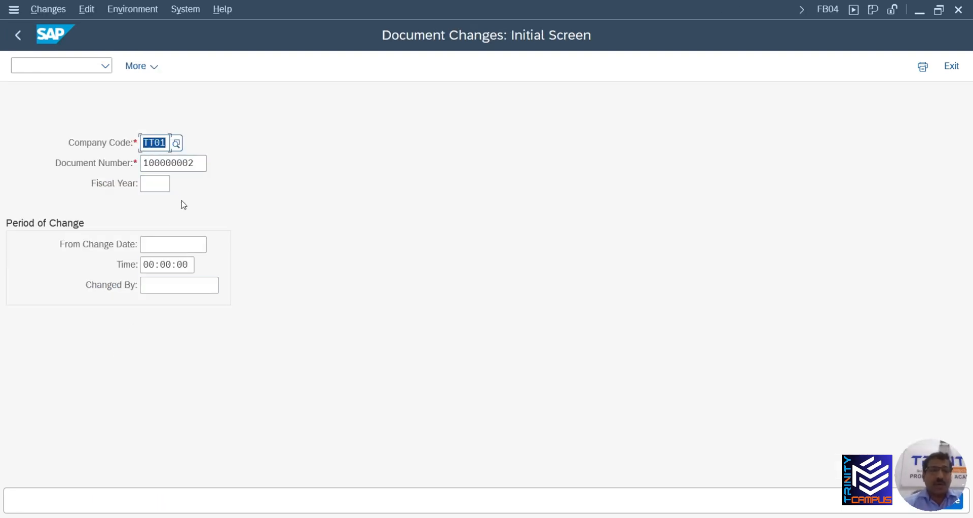
key(Return)
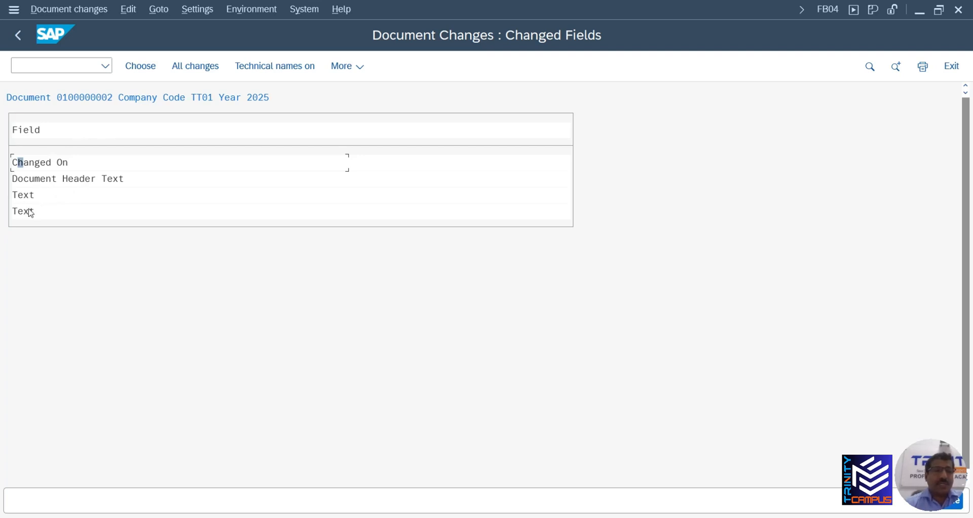
Review the Document Header Text change details: CAPITAL TATA SONS to CAPITAL APMONY TATA SONS
click(65, 179)
double_click(65, 179)
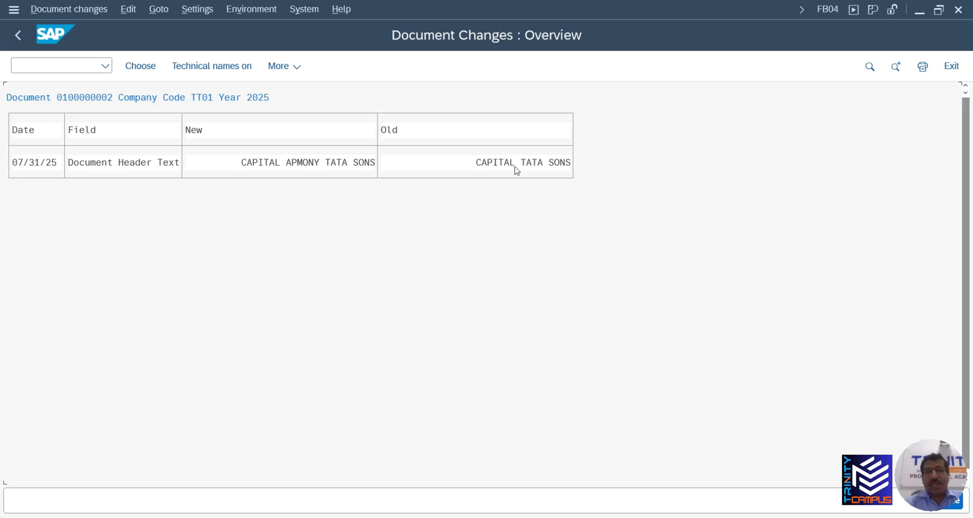
double_click(280, 165)
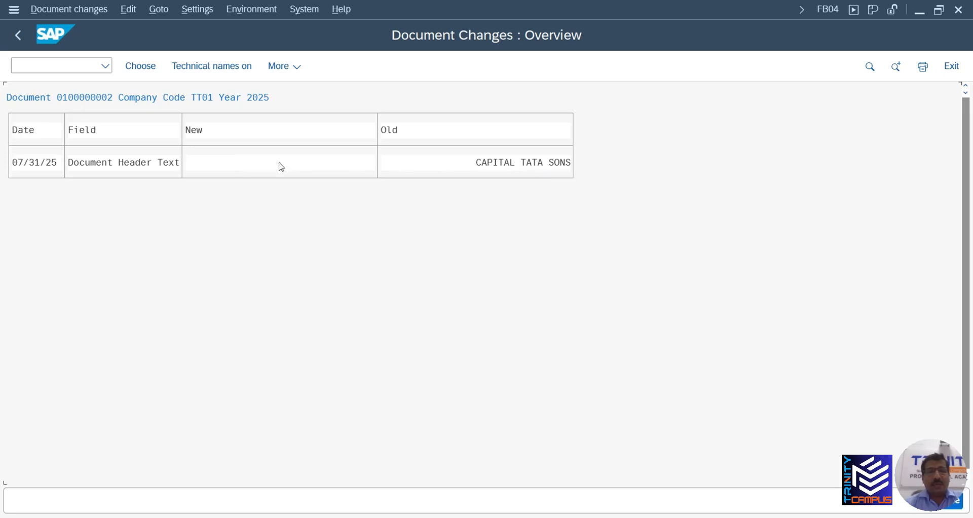
drag(280, 197, 405, 84)
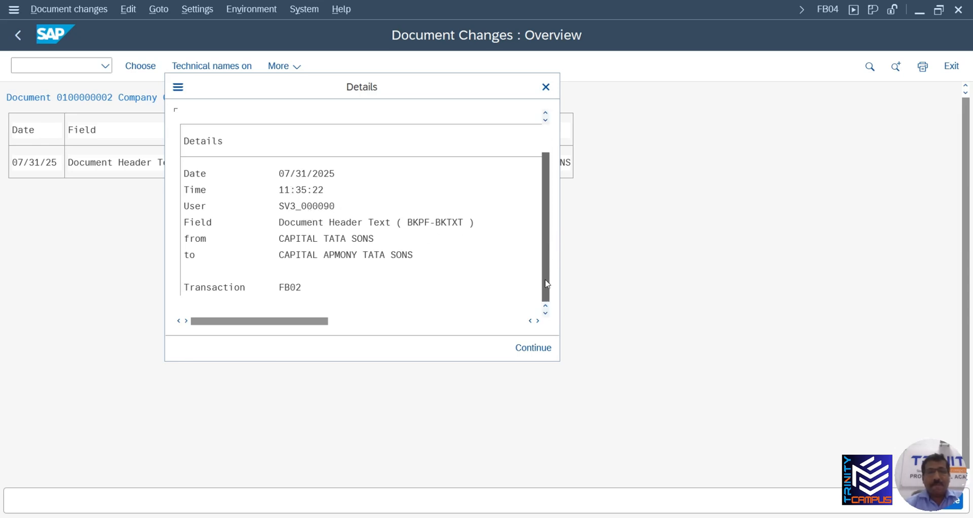
scroll(380, 259, down, 1)
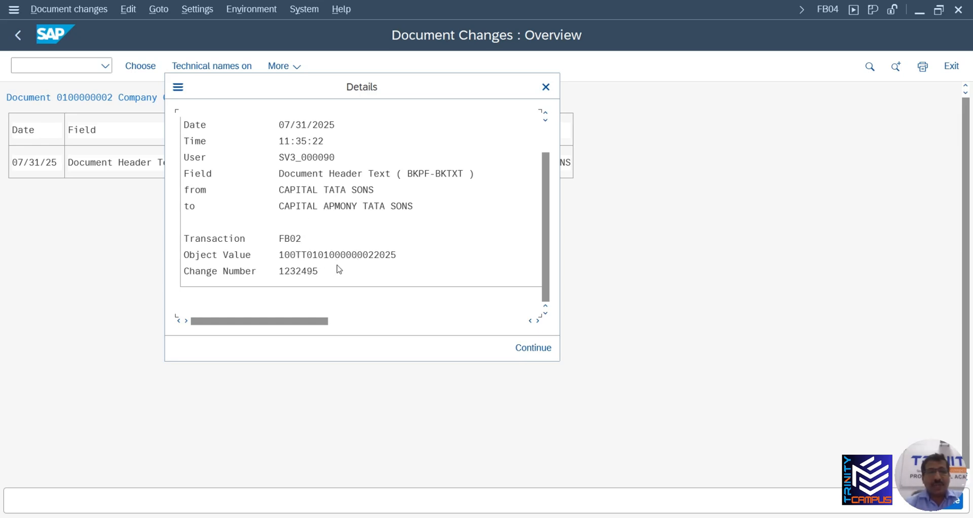
scroll(373, 195, up, 2)
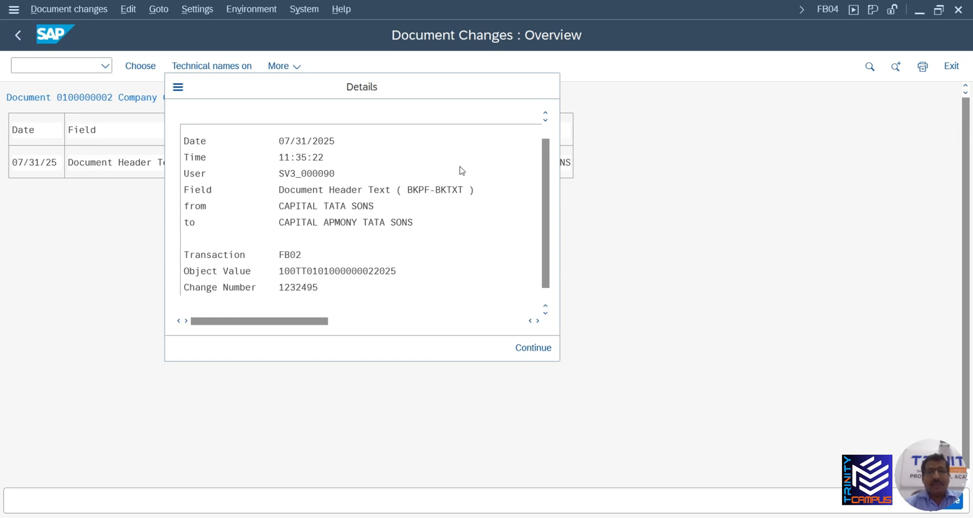
click(547, 87)
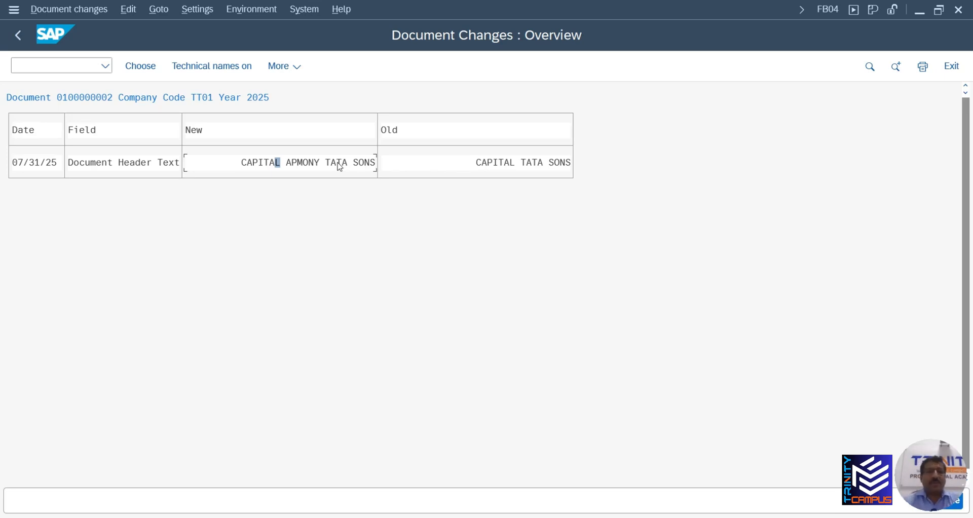
Toggle technical names to see BKPF-BKTXT, then go back twice to the FB04 initial screen
click(207, 67)
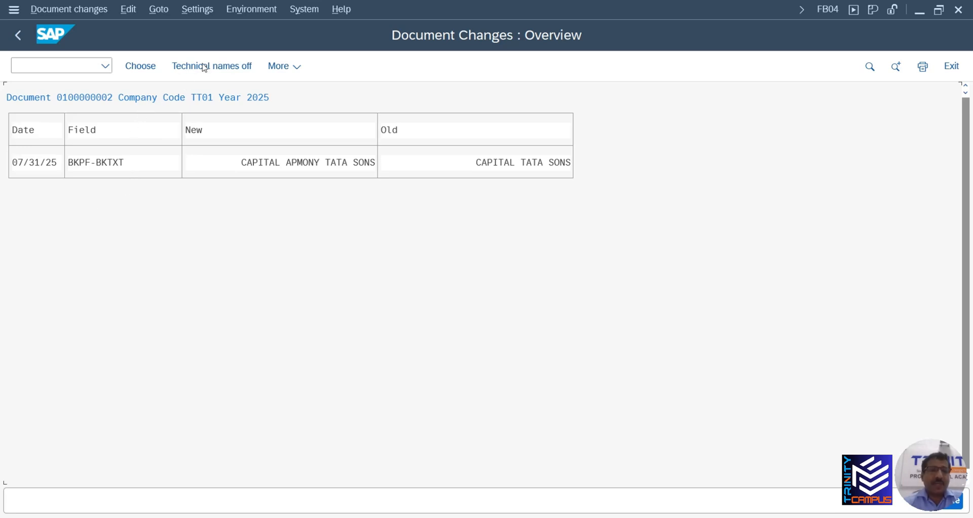
click(205, 68)
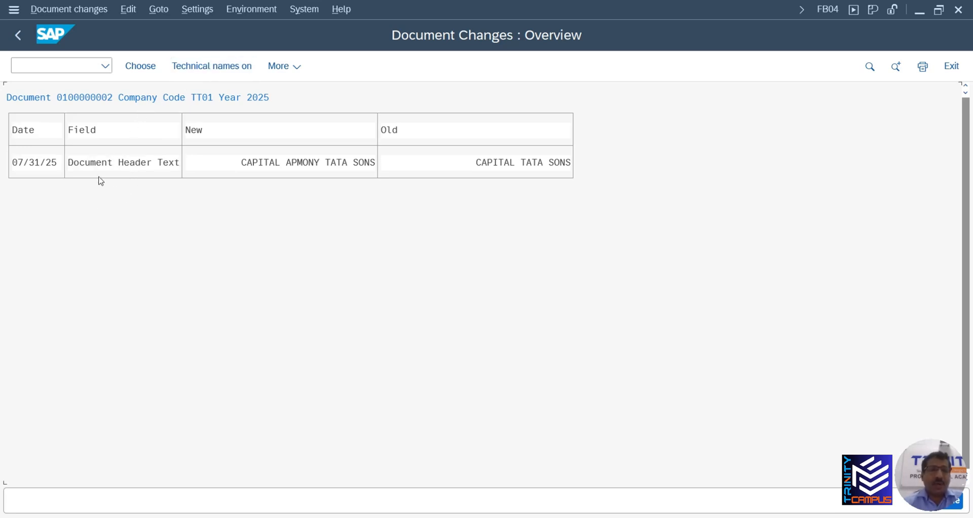
click(217, 72)
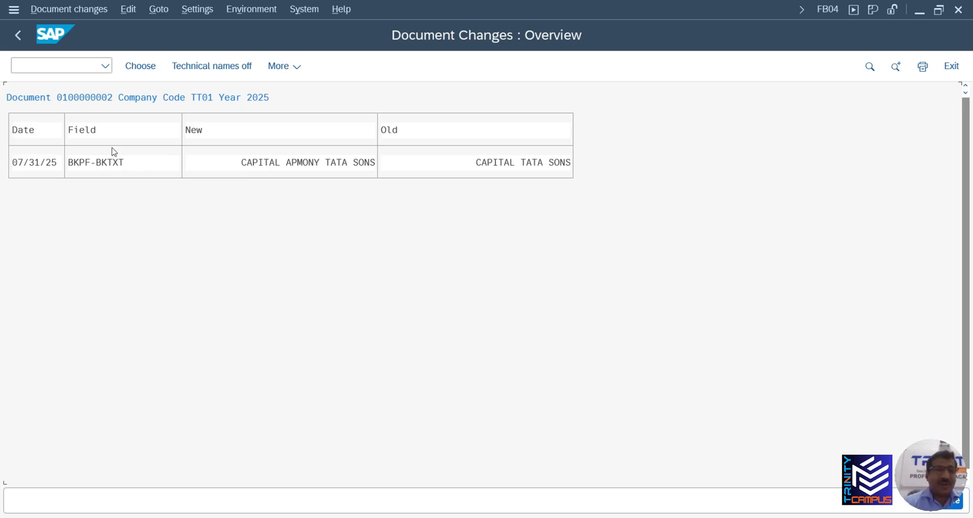
click(229, 73)
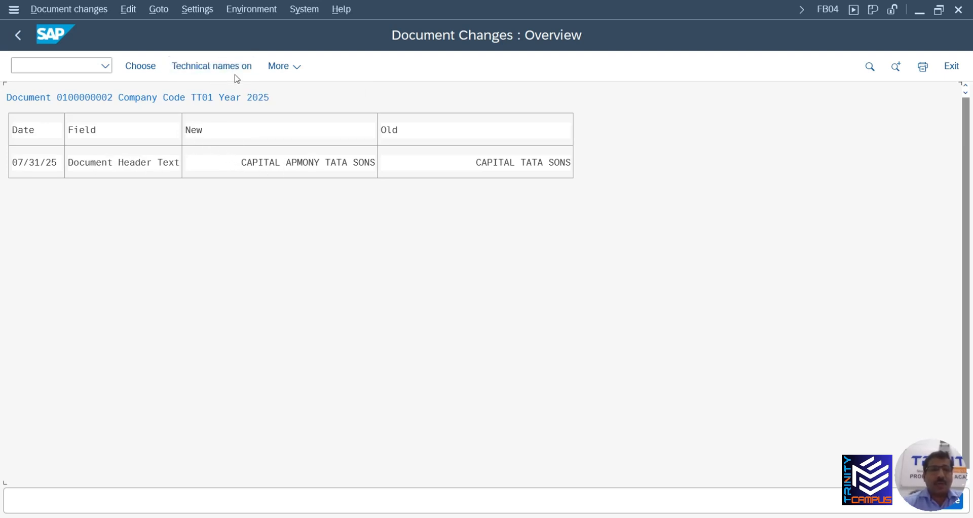
click(24, 40)
click(24, 40)
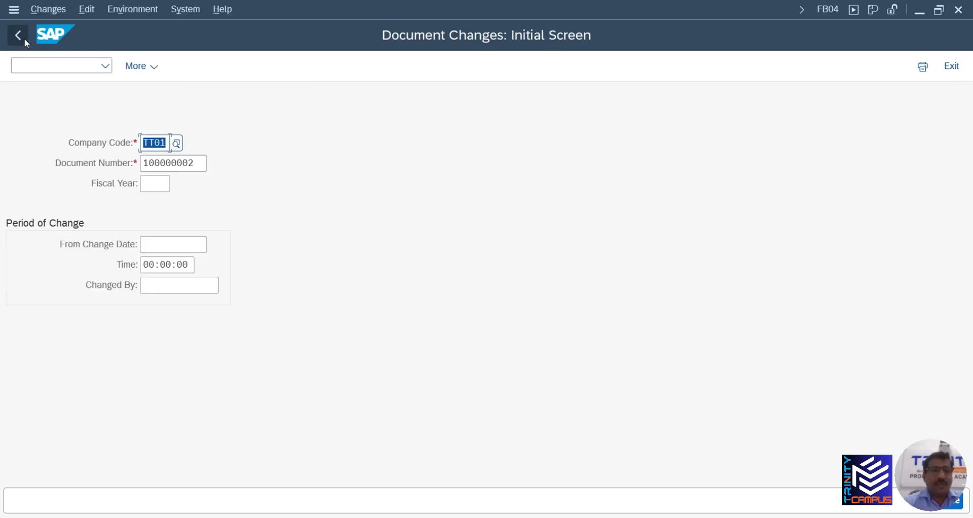
View the help and technical information for the From Change Date field, then close both windows
right_click(160, 247)
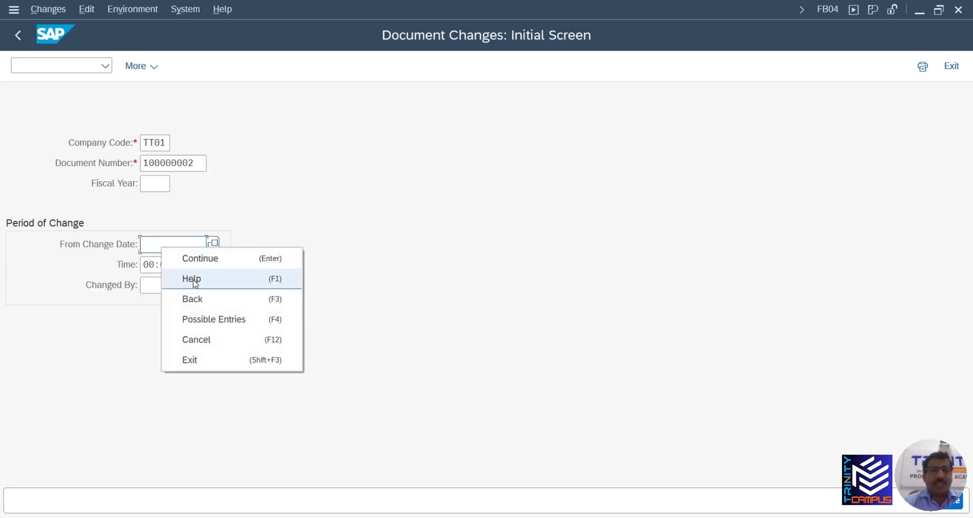
click(195, 280)
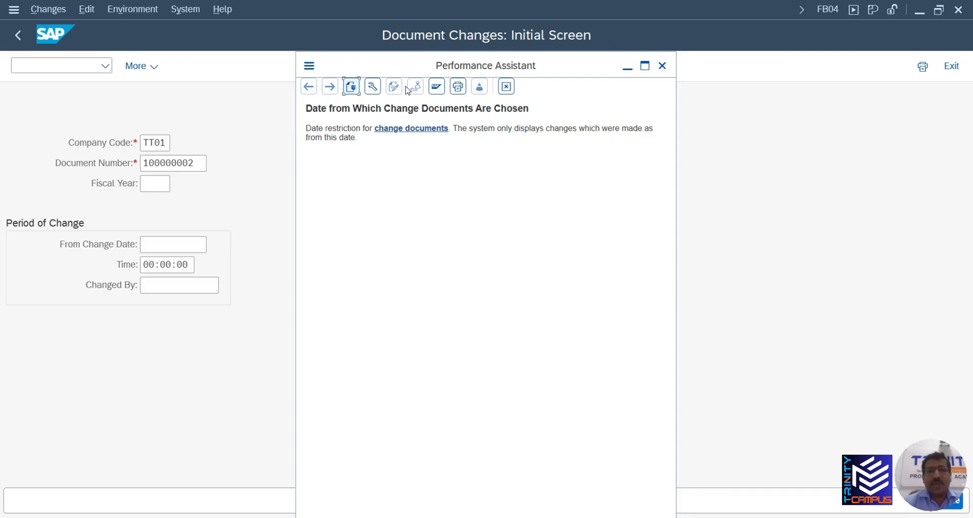
click(373, 87)
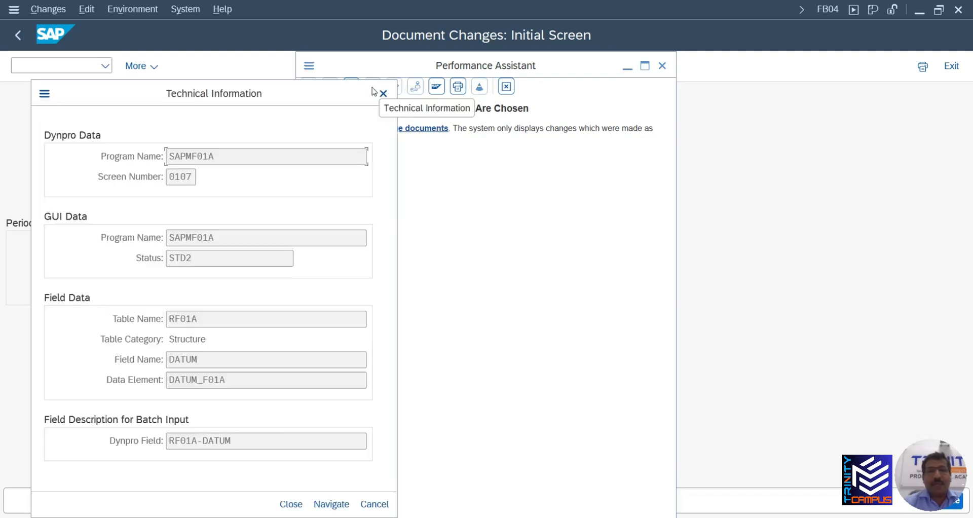
drag(281, 95, 580, 60)
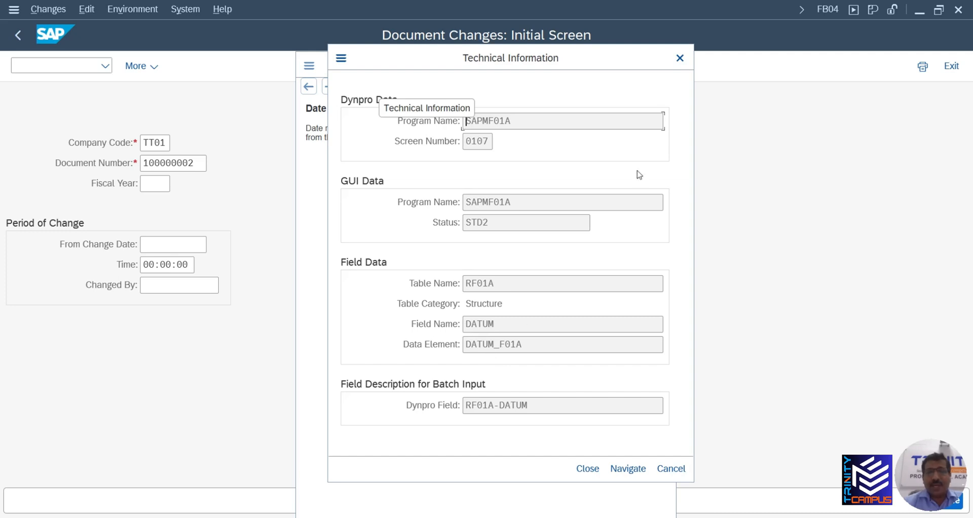
click(680, 57)
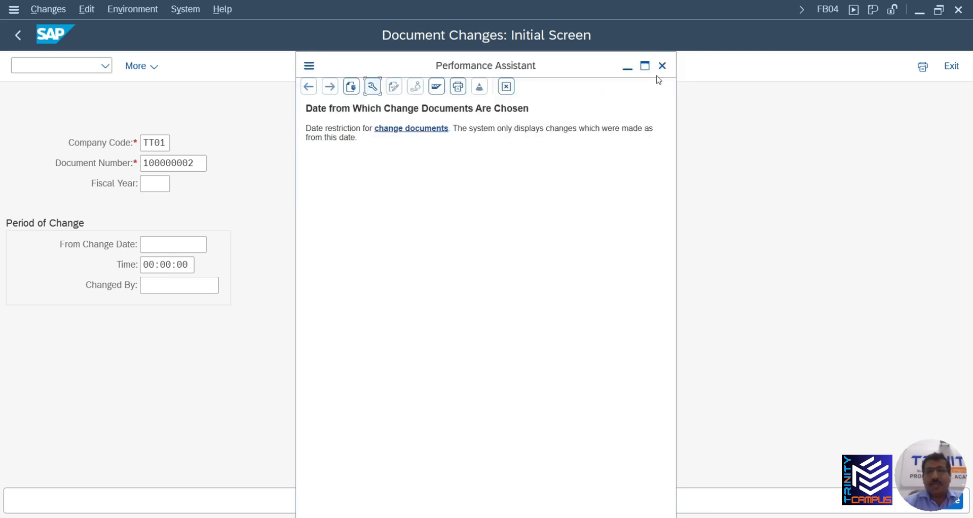
click(663, 65)
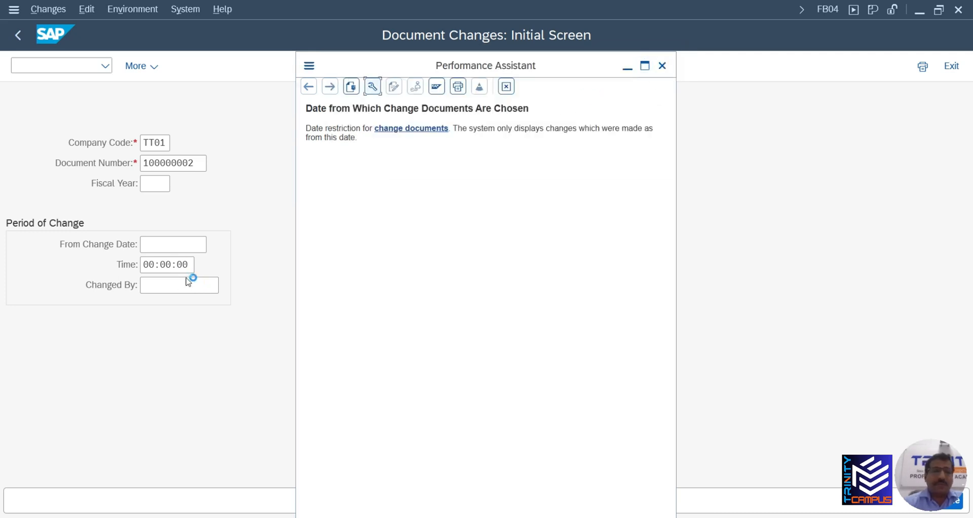
Dismiss the From Change Date context menu without choosing, then leave Document Changes
click(169, 243)
right_click(168, 244)
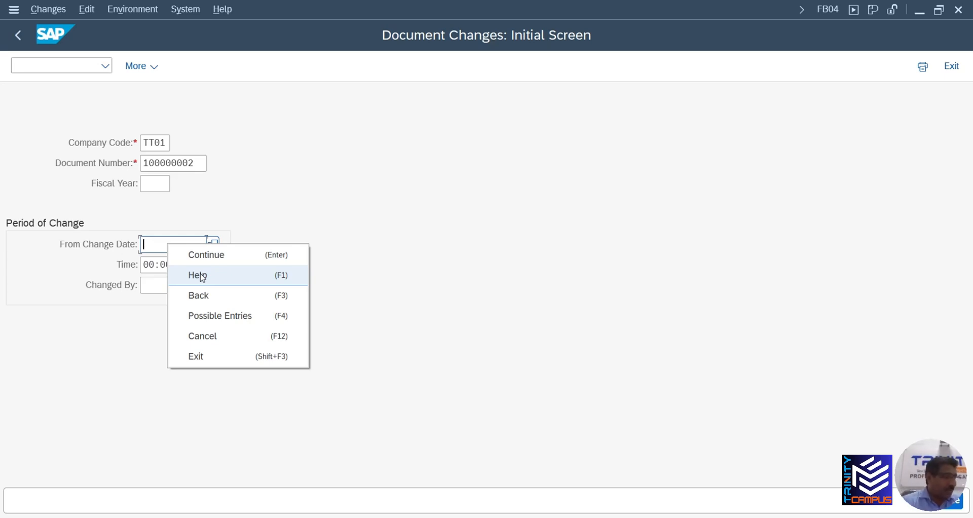
click(233, 207)
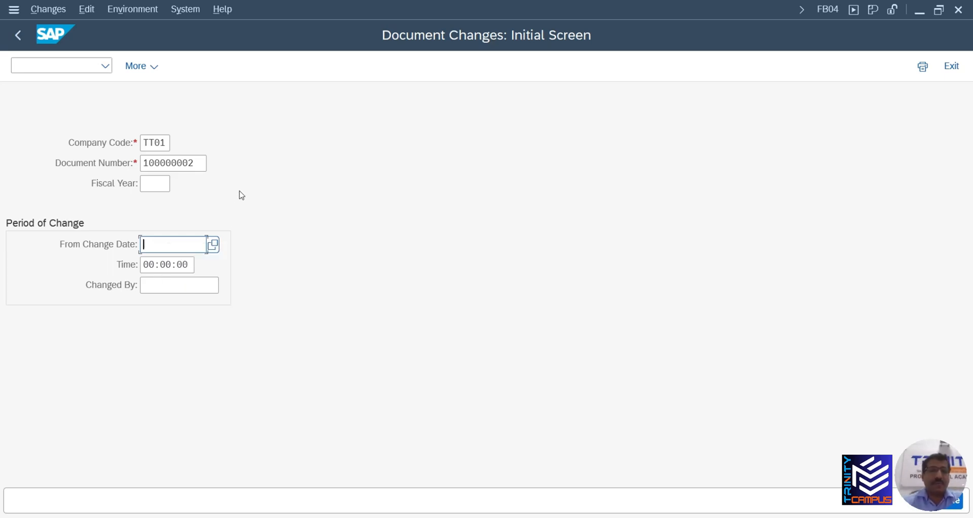
click(14, 39)
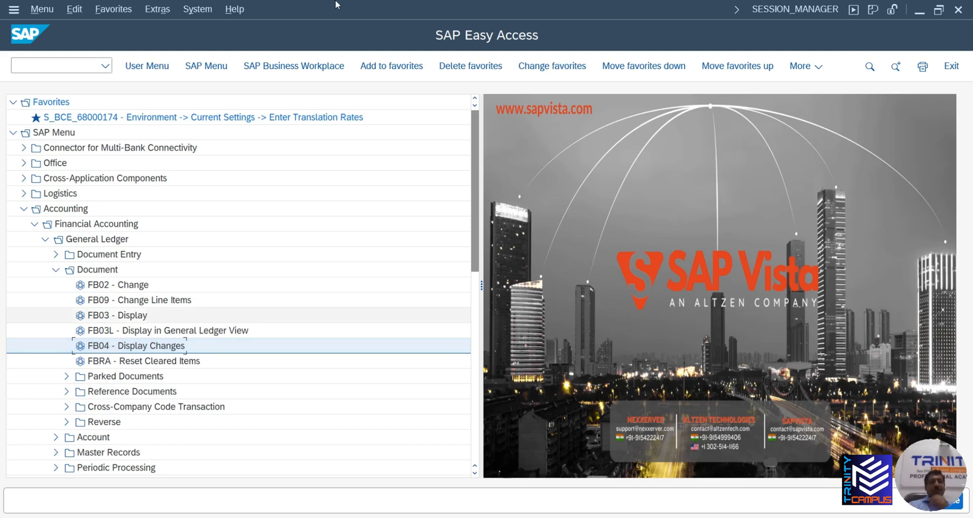
Collapse Accounting > General Ledger > Document in the SAP Easy Access tree
click(56, 273)
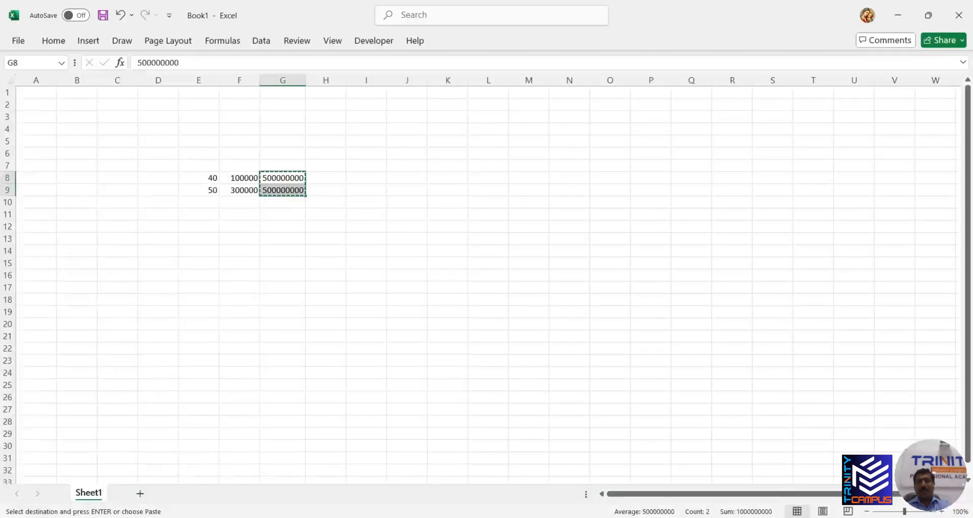
Clear the old numbers from cells E7:G10
click(291, 237)
drag(200, 170, 304, 206)
key(Escape)
key(Delete)
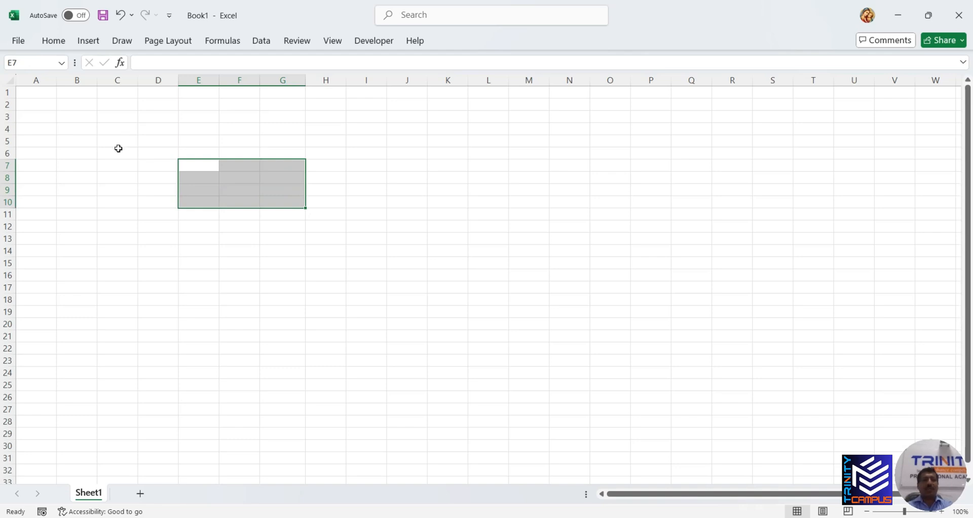
Enter the headings MAKER in C6 and CHECKER in D6
click(119, 151)
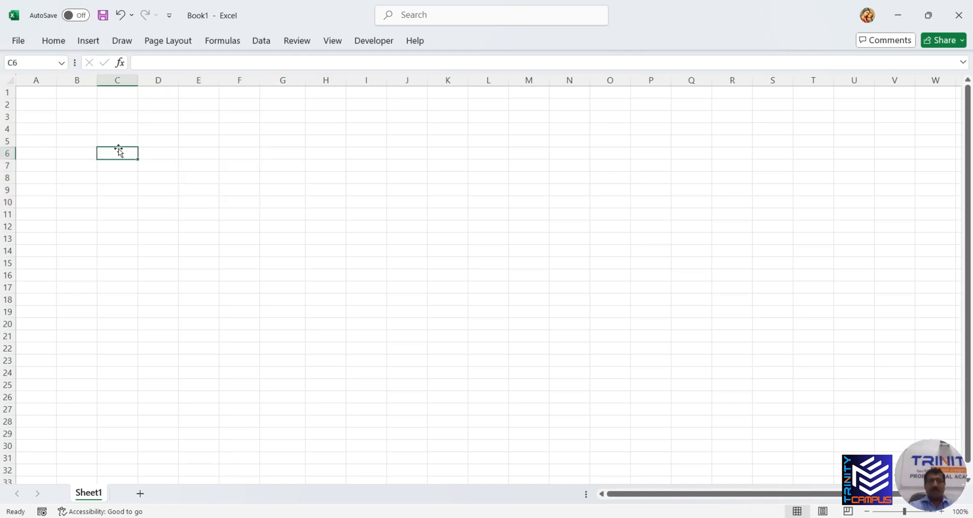
text(MAKER)
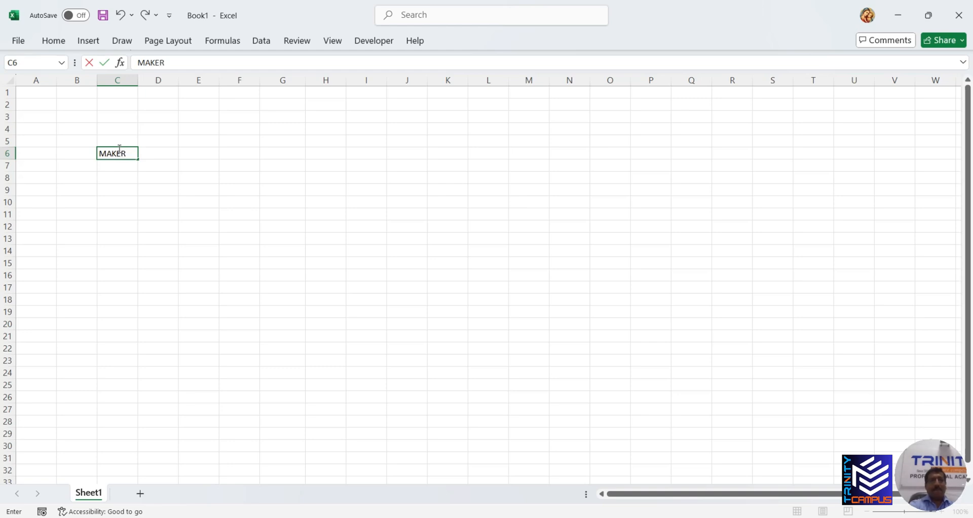
key(Tab)
text(CH)
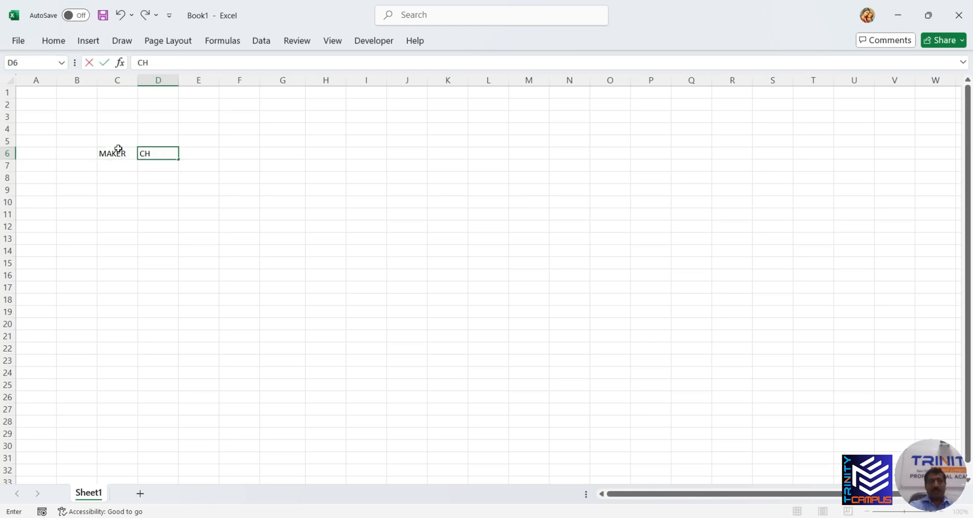
text(ECKER)
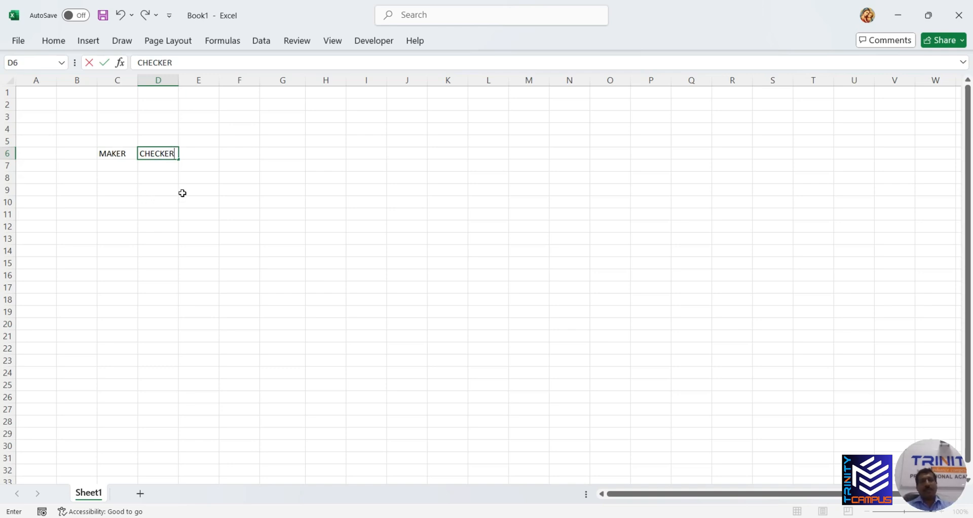
click(221, 224)
scroll(191, 209, up, 4)
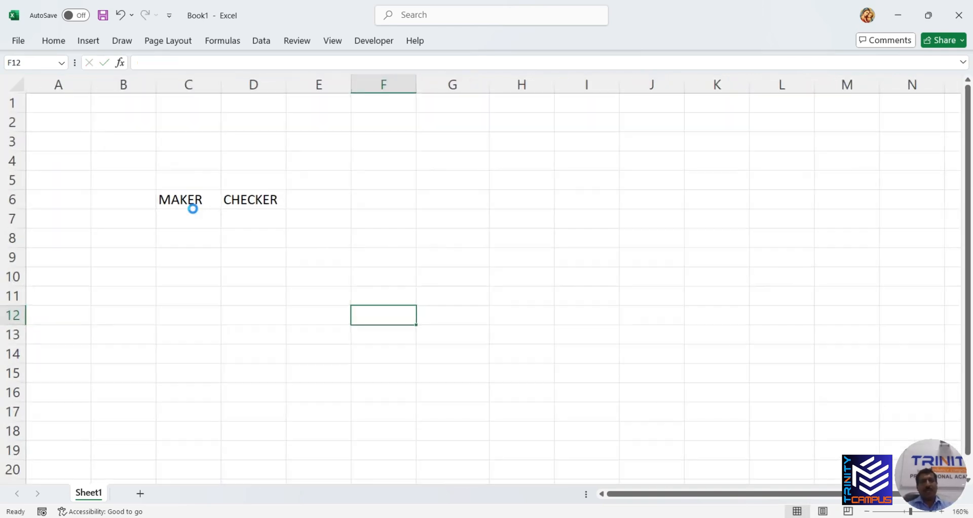
scroll(193, 209, up, 6)
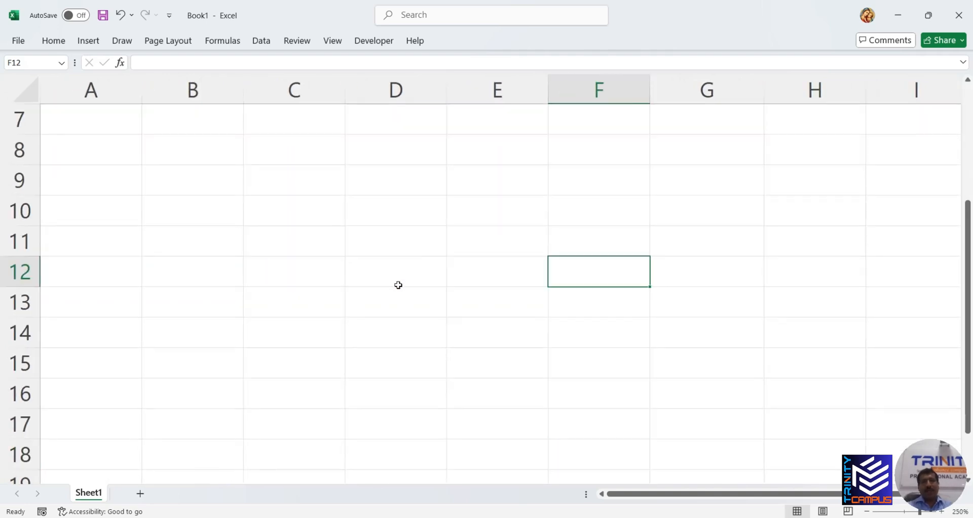
scroll(398, 285, up, 2)
Enter USER1 in C7 and USER2 in D7
click(310, 303)
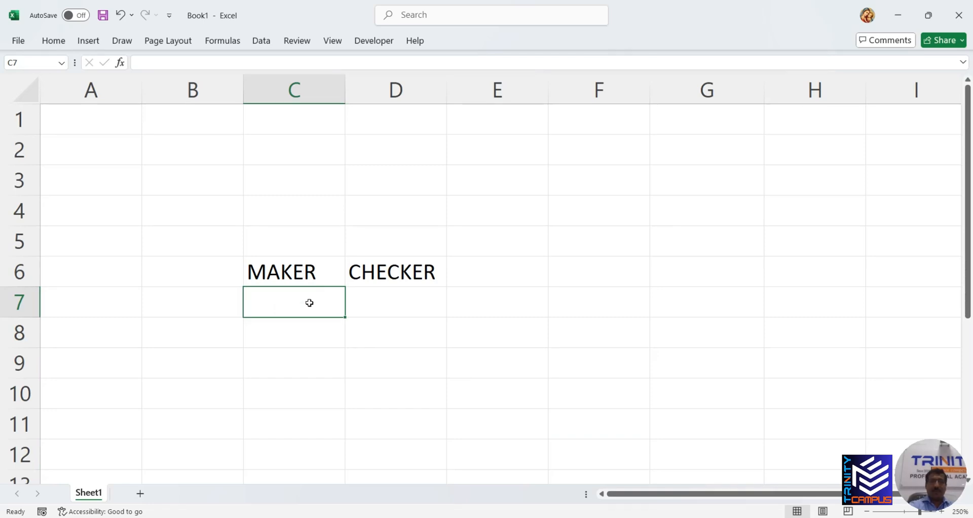
text(USER1)
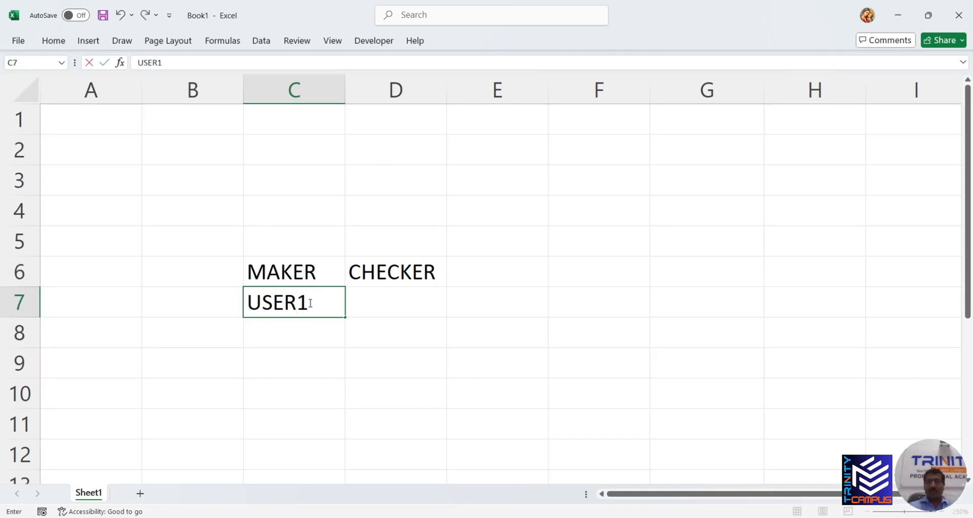
key(Tab)
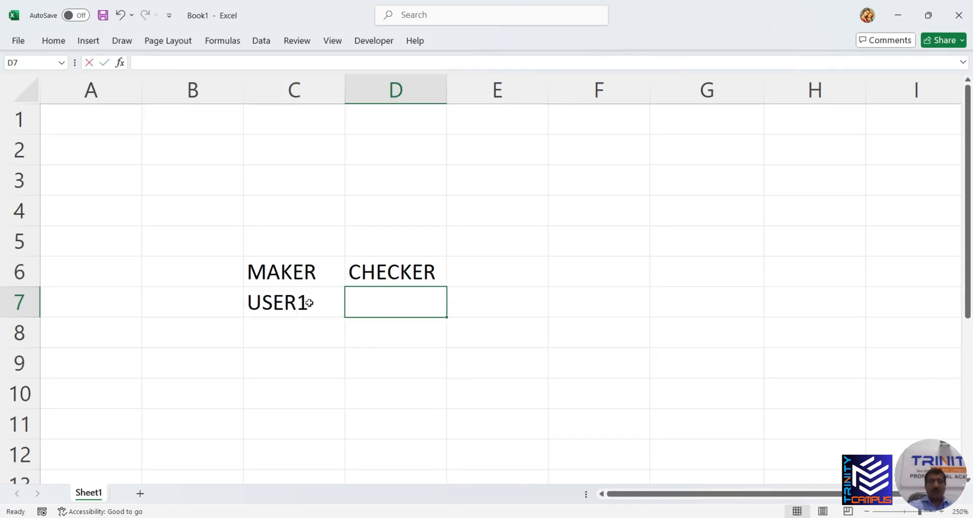
text(USER2)
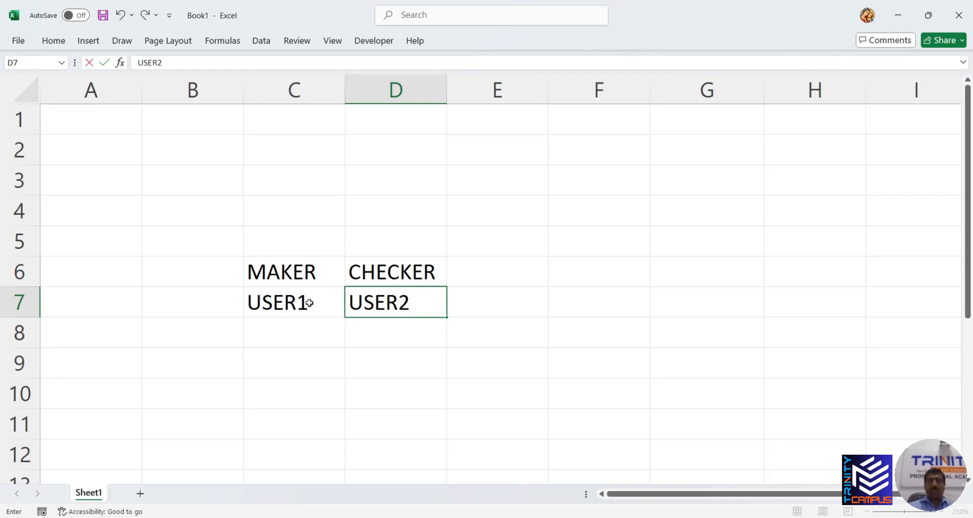
click(400, 361)
click(393, 304)
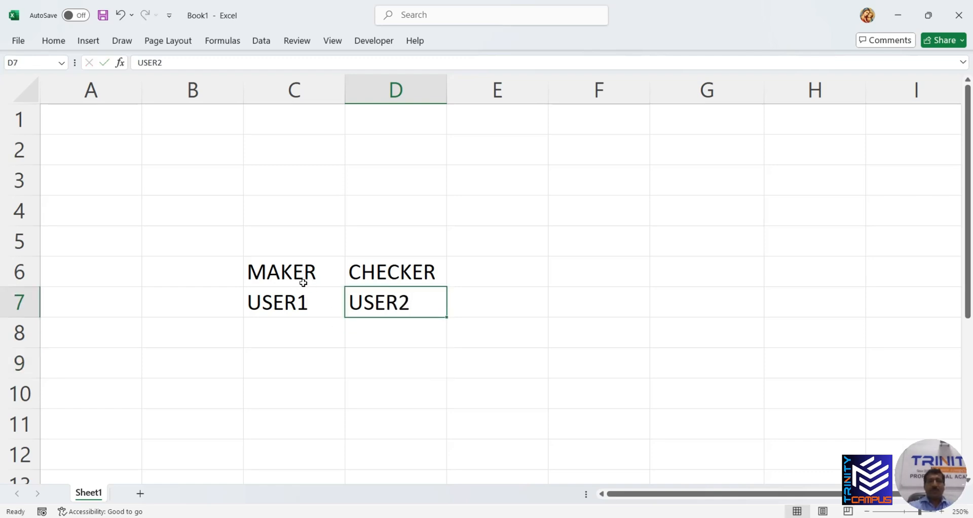
click(295, 264)
scroll(302, 322, down, 1)
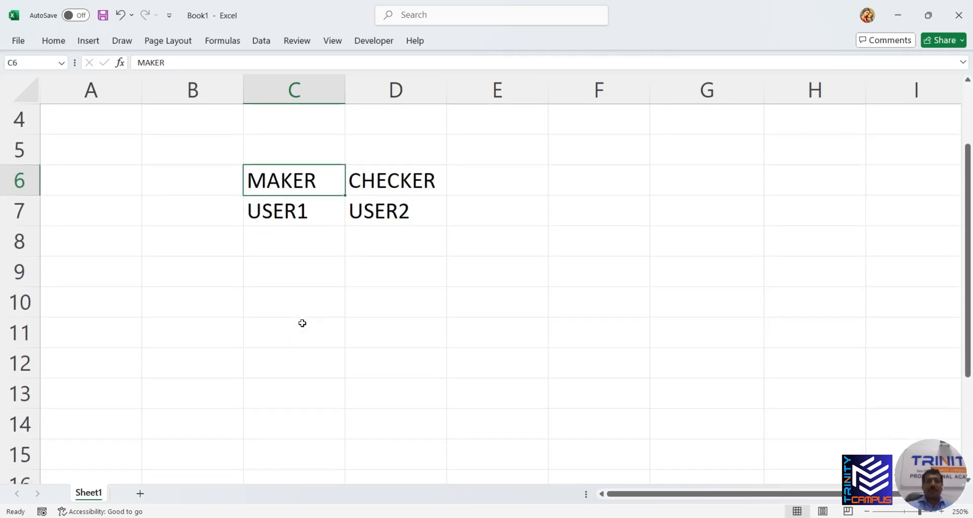
Enter DATA ENTRY in C8 and PROCESS/APPROVE in D8, widening columns C and D to fit
click(306, 229)
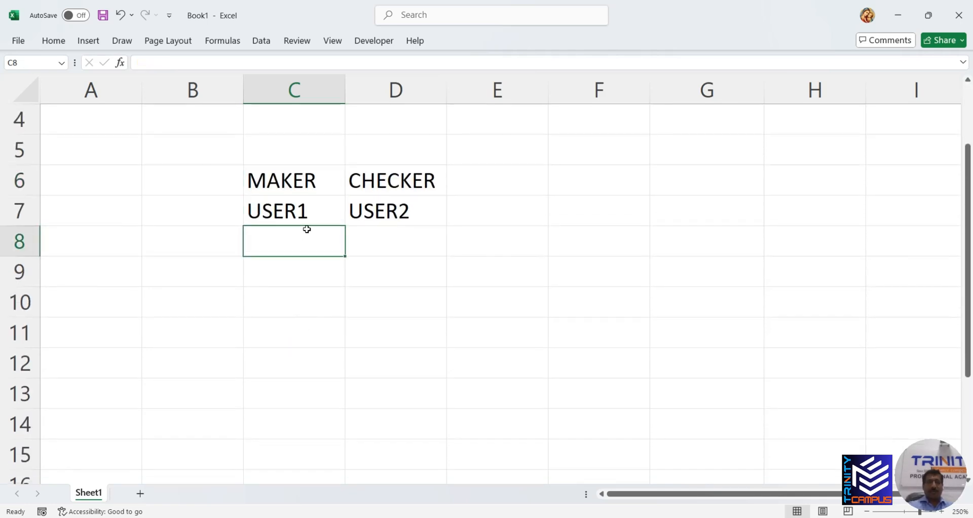
text(DATA E)
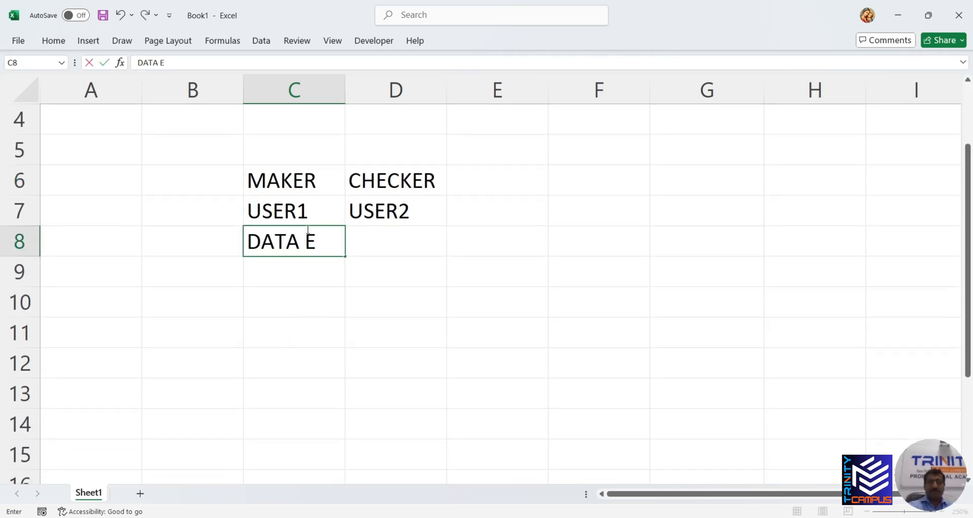
text(NTRY)
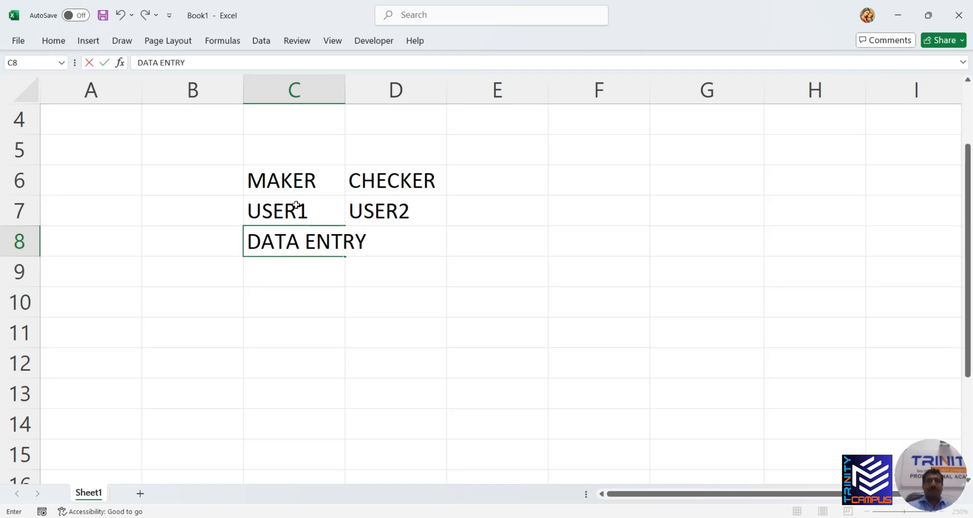
click(347, 89)
double_click(346, 89)
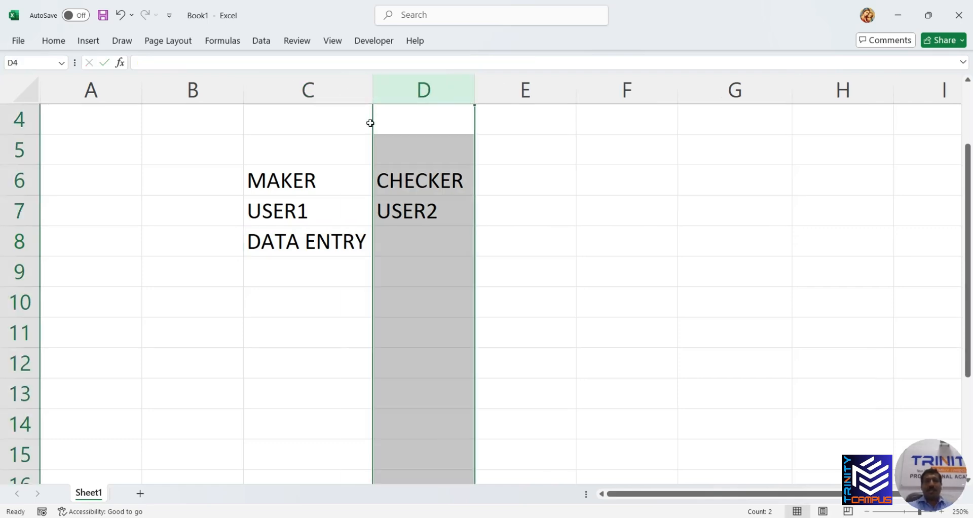
click(418, 238)
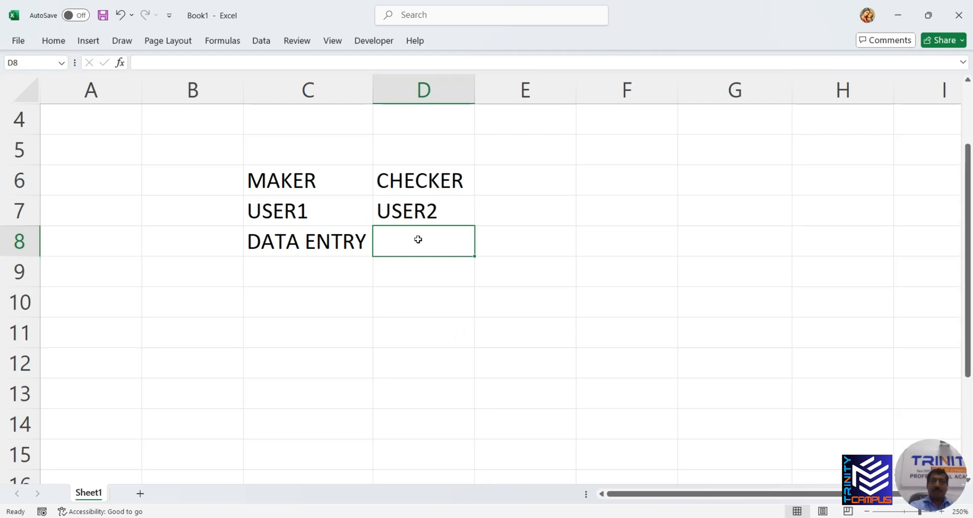
text(PR)
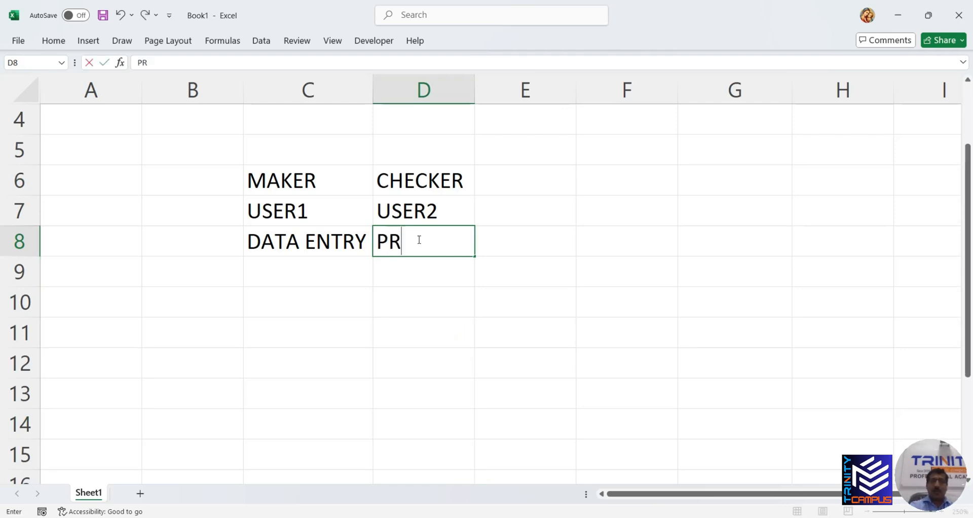
text(OCESS)
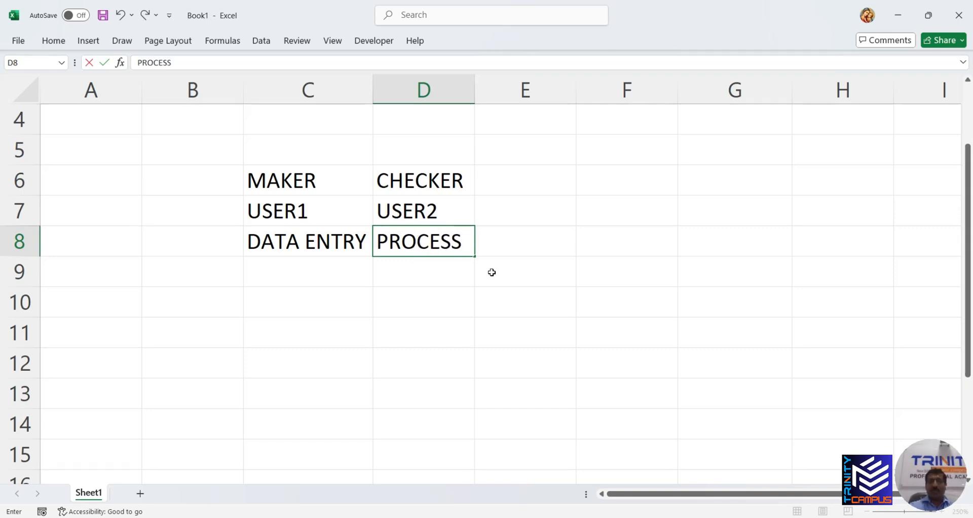
text(/APPRO)
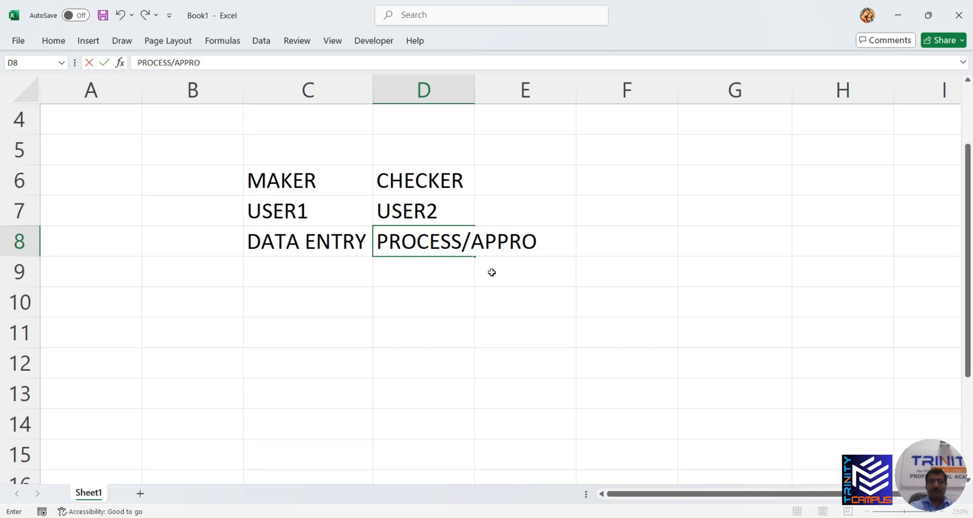
text(VE)
click(502, 334)
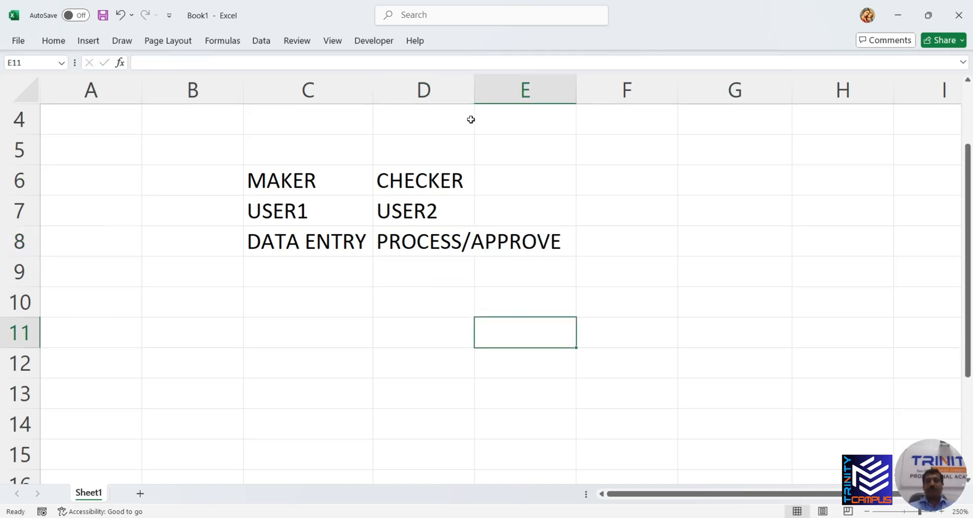
drag(474, 89, 581, 91)
click(184, 190)
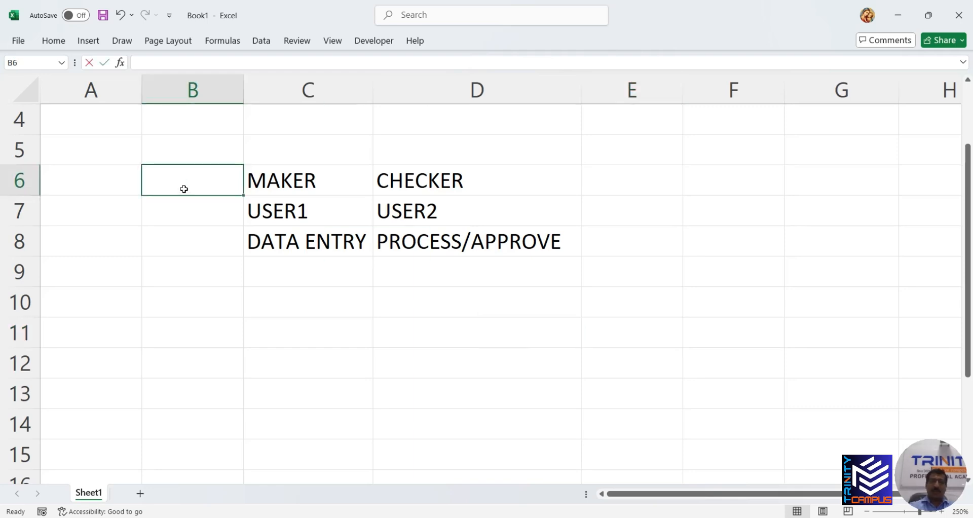
Label the table FI in B6, then enter MM in B10 and the heading RELEASE STRATAGY in C10
text(FI)
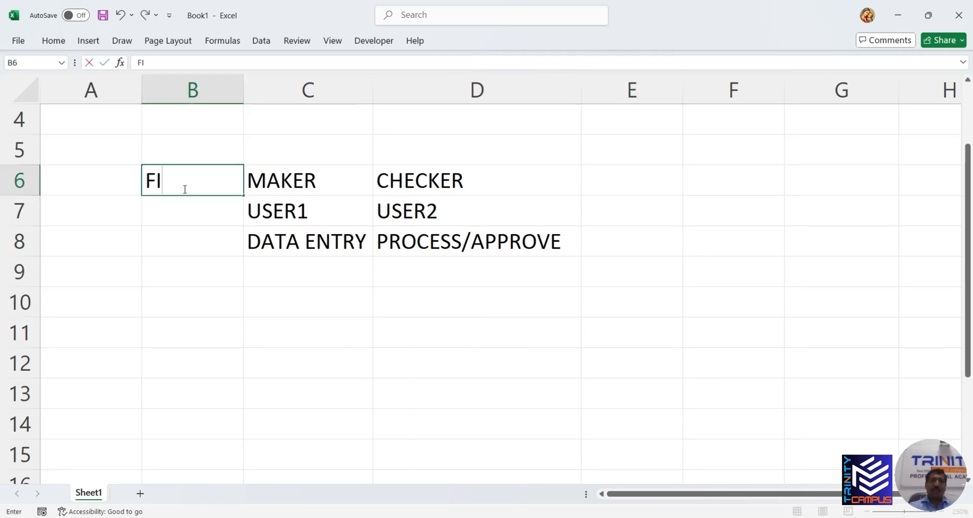
click(206, 312)
text(MM)
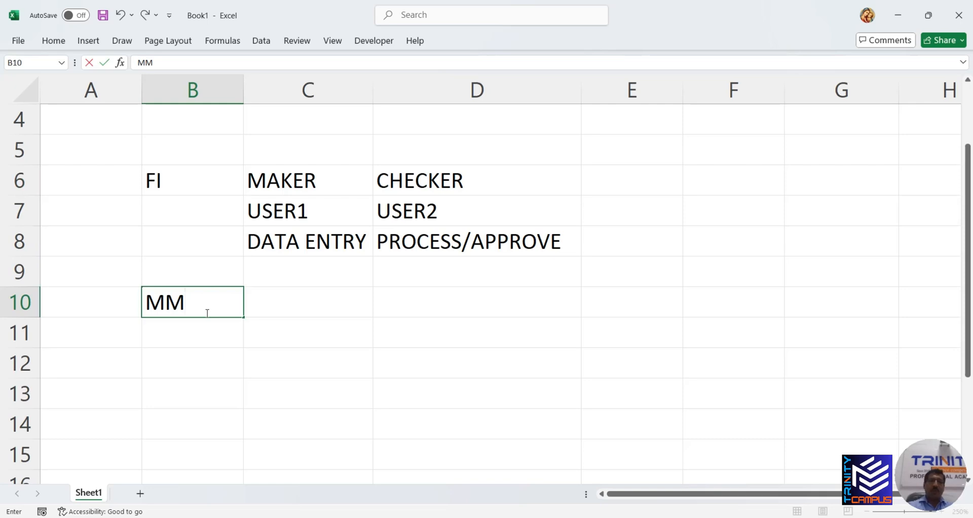
click(279, 306)
text(RE)
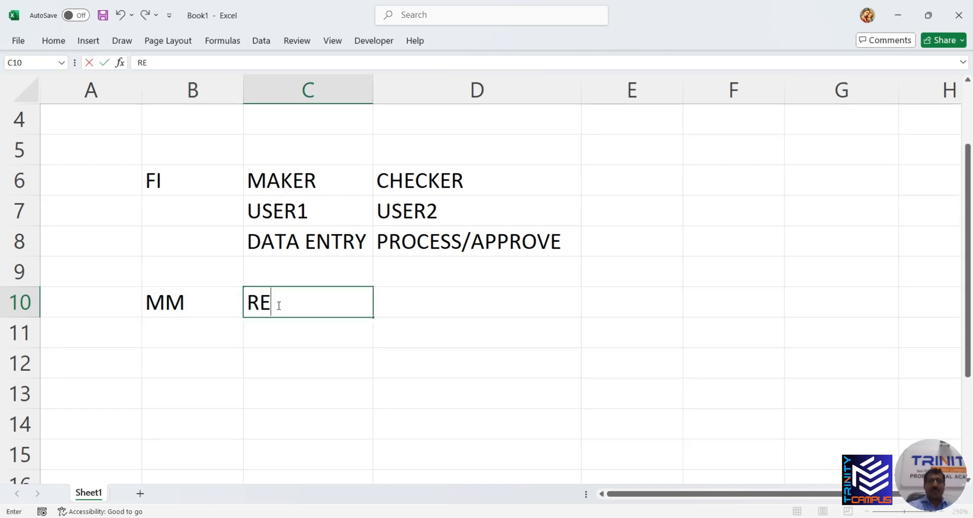
text(LEASE STR)
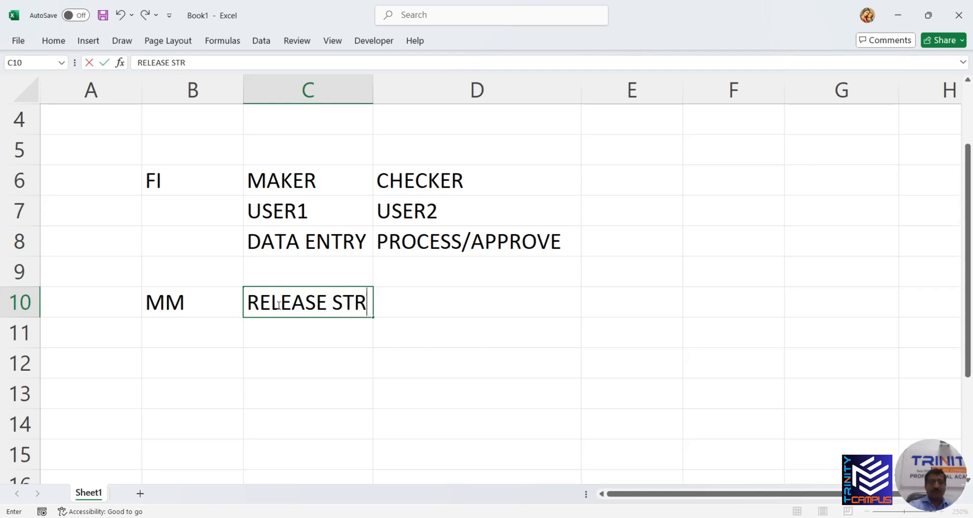
text(ATAGY)
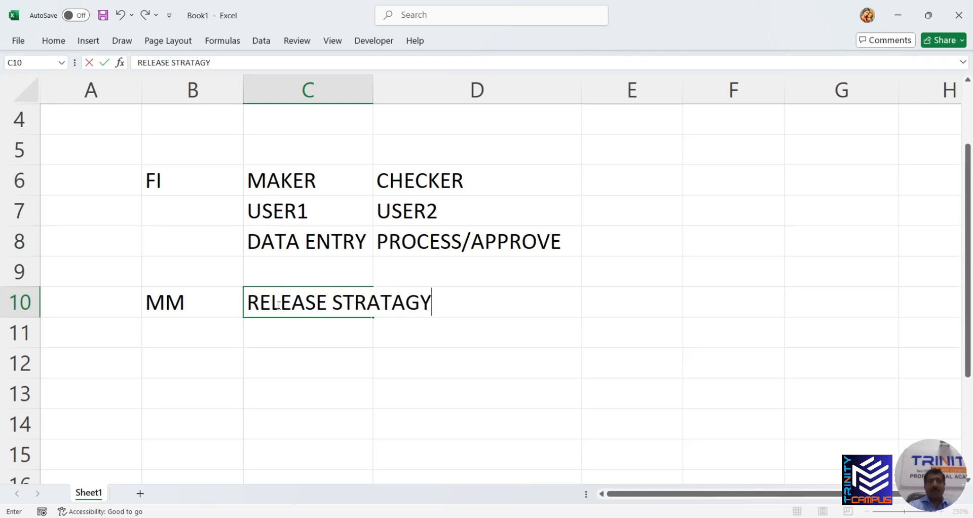
click(293, 344)
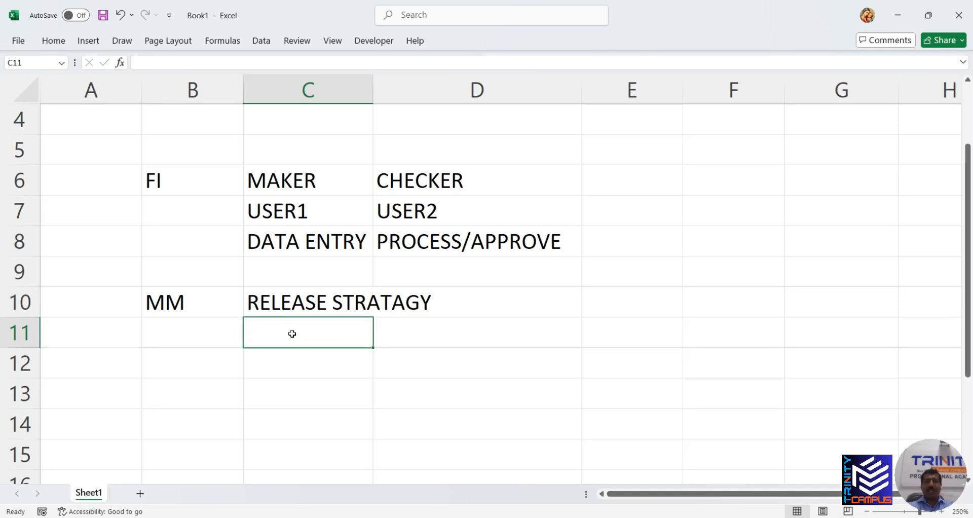
scroll(326, 337, down, 1)
scroll(326, 337, up, 1)
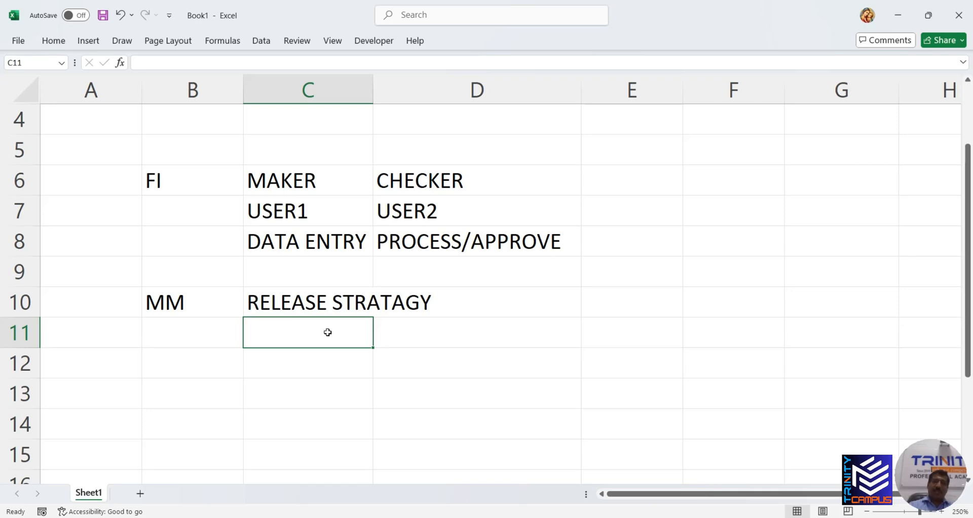
Enter the first approval level: 10000 in C11 with CLERK in D11
text(1)
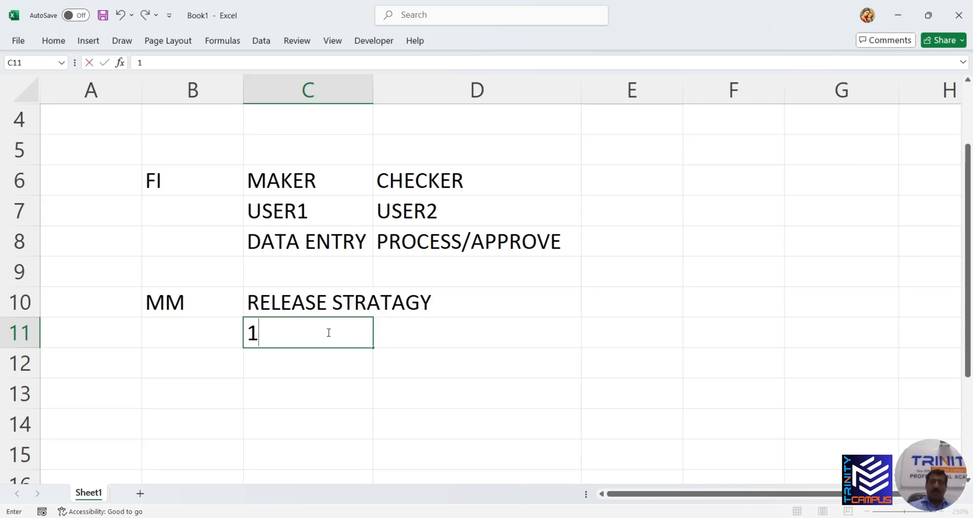
text(0000)
click(379, 335)
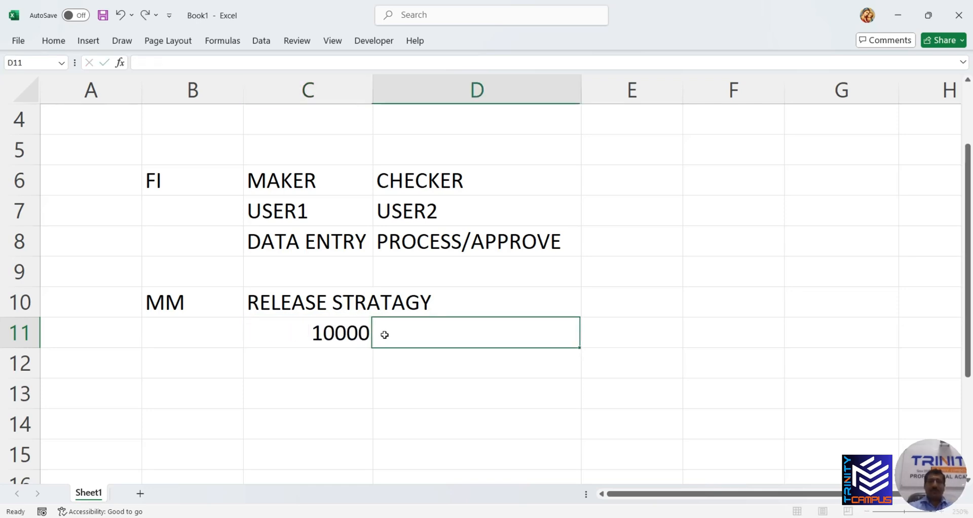
text(C)
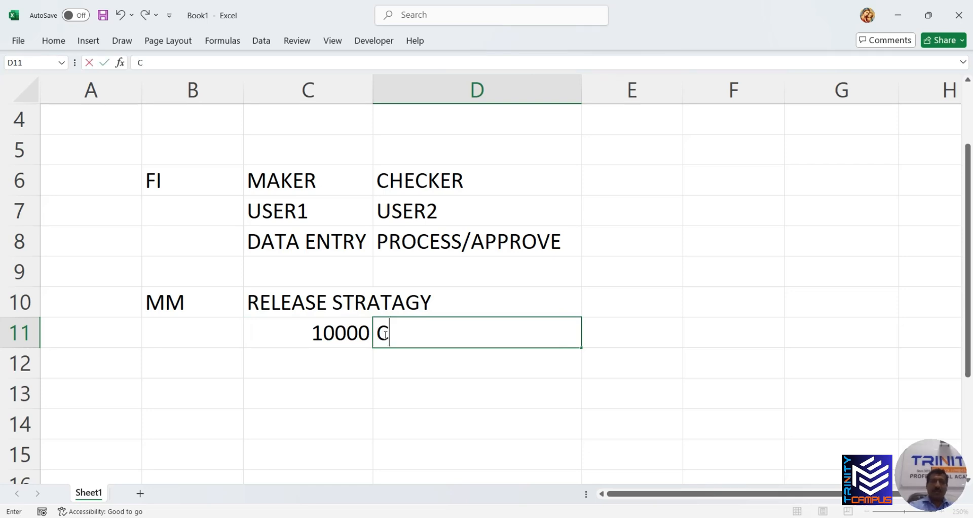
text(LERK)
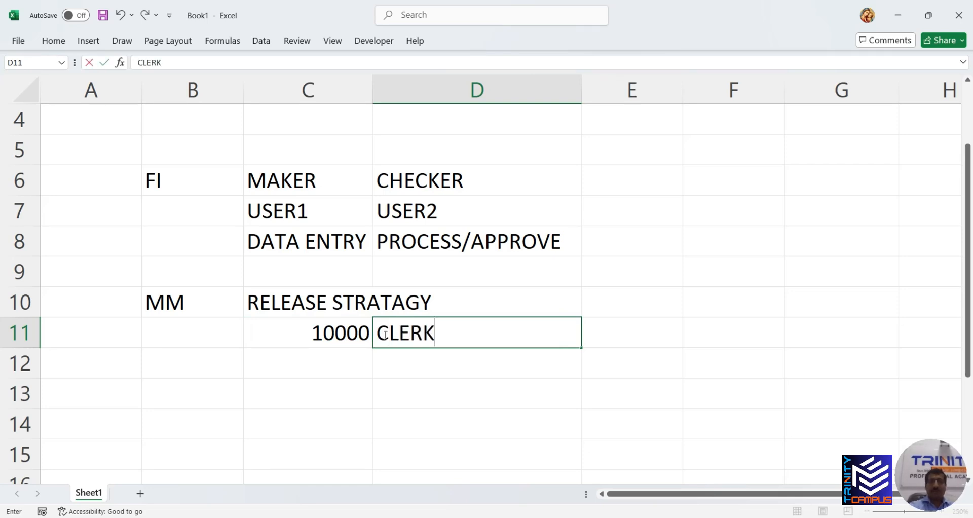
click(350, 360)
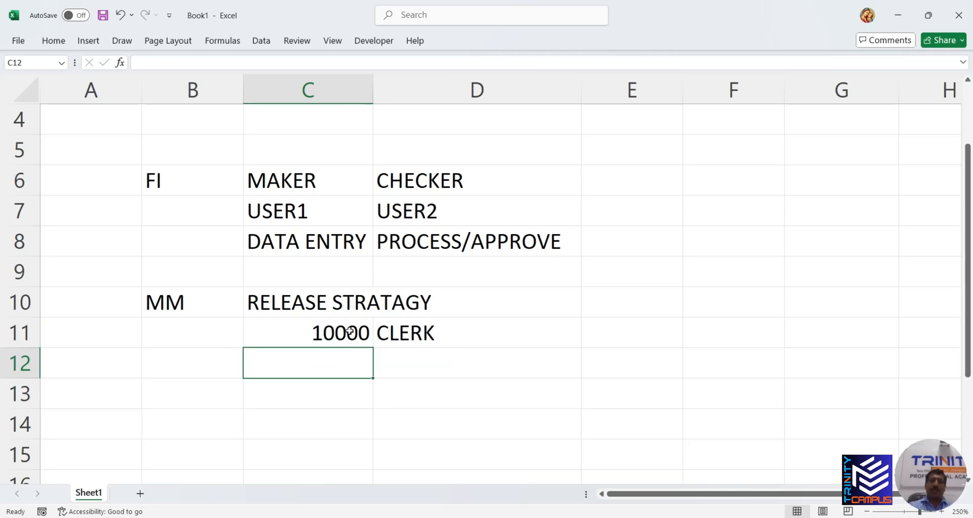
drag(354, 329, 386, 337)
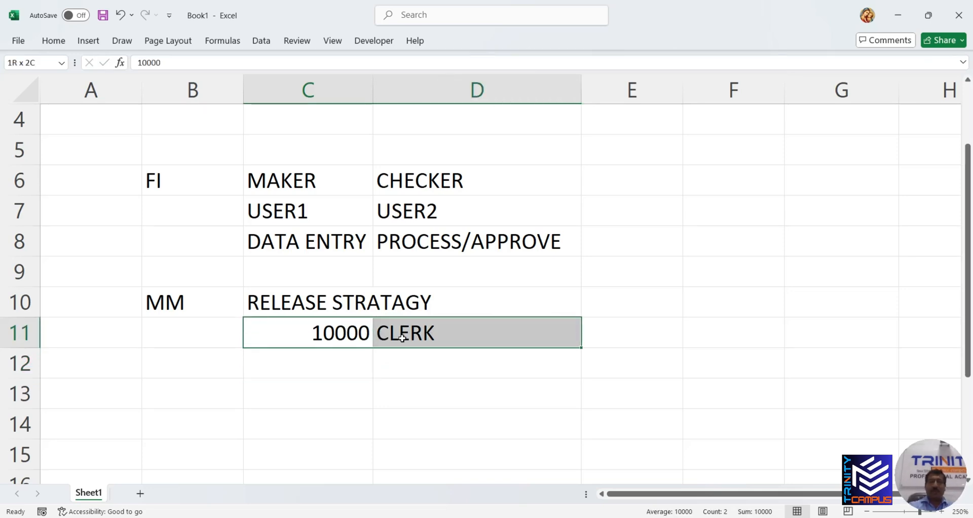
click(357, 337)
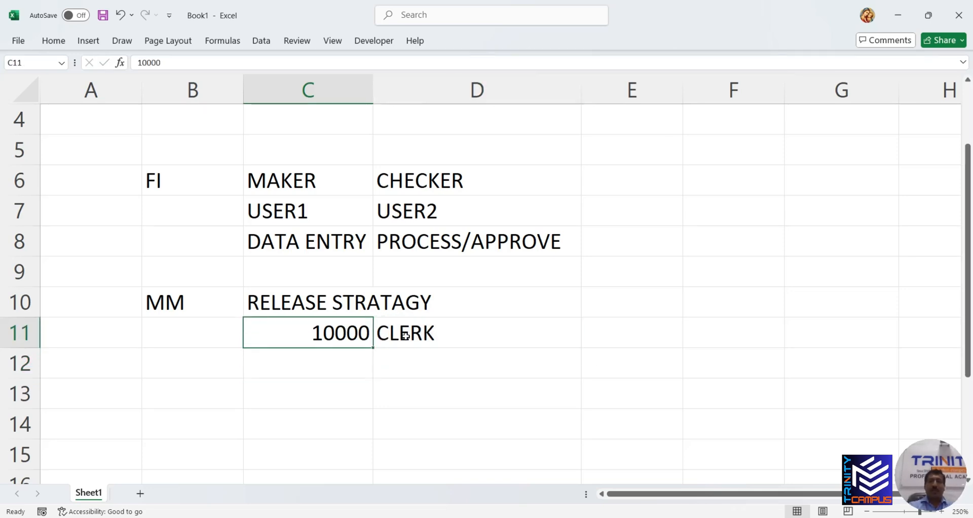
click(408, 335)
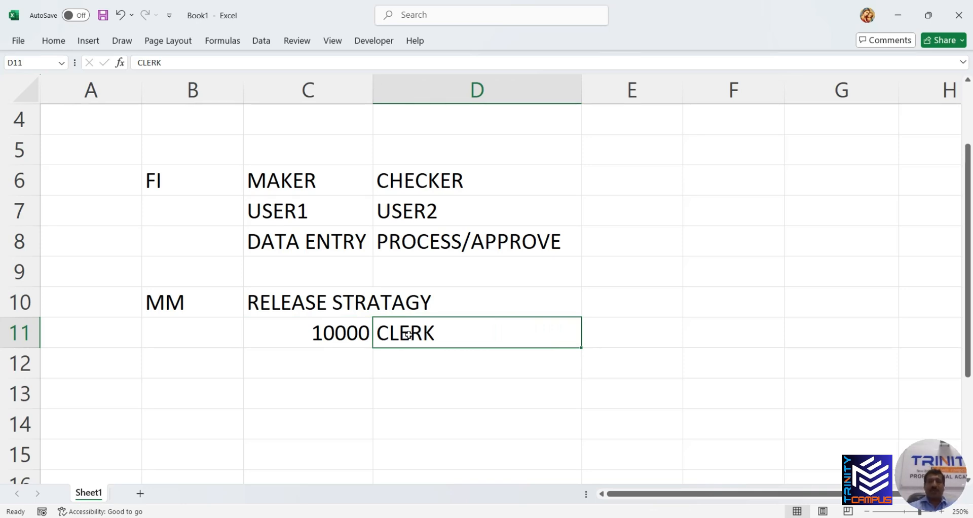
Add 50000 STORE MANAGER in row 12 and 200000 PM in row 13
click(340, 360)
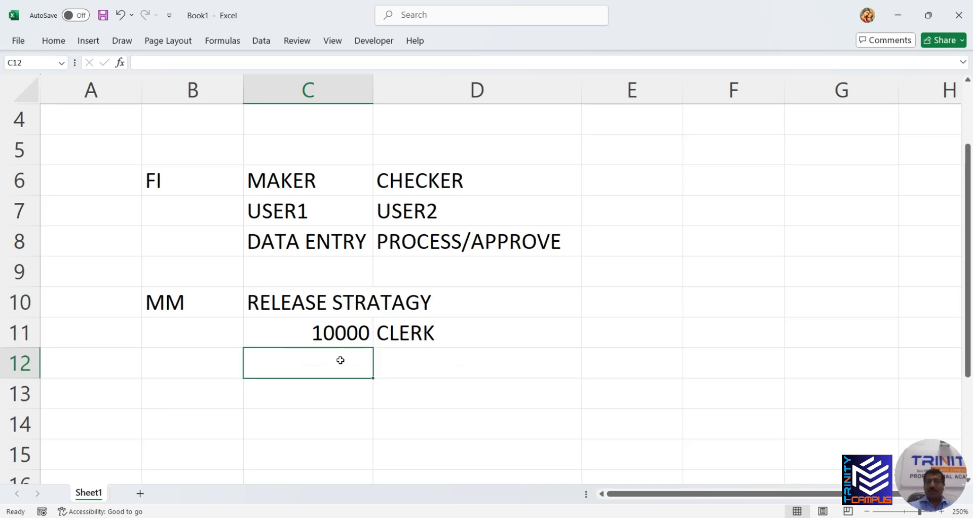
text(50000)
key(Tab)
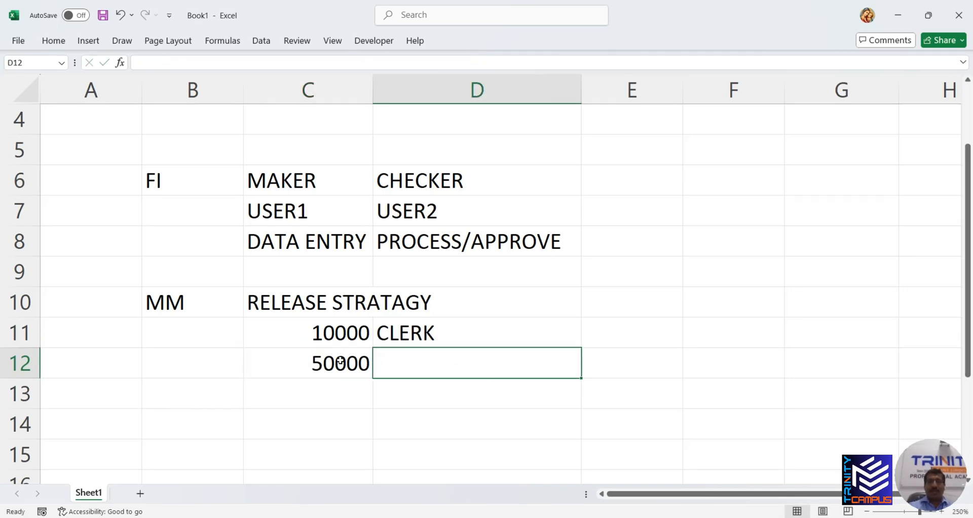
text(S)
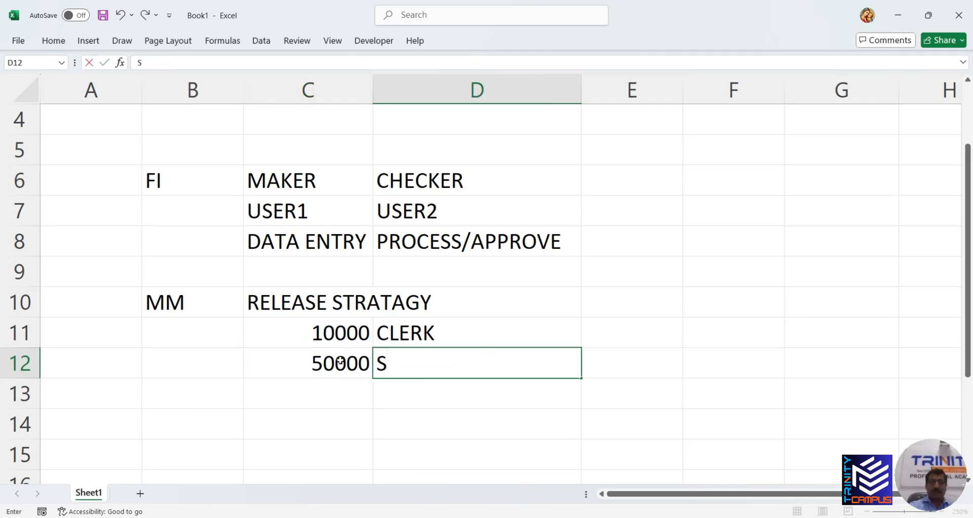
text(TORE)
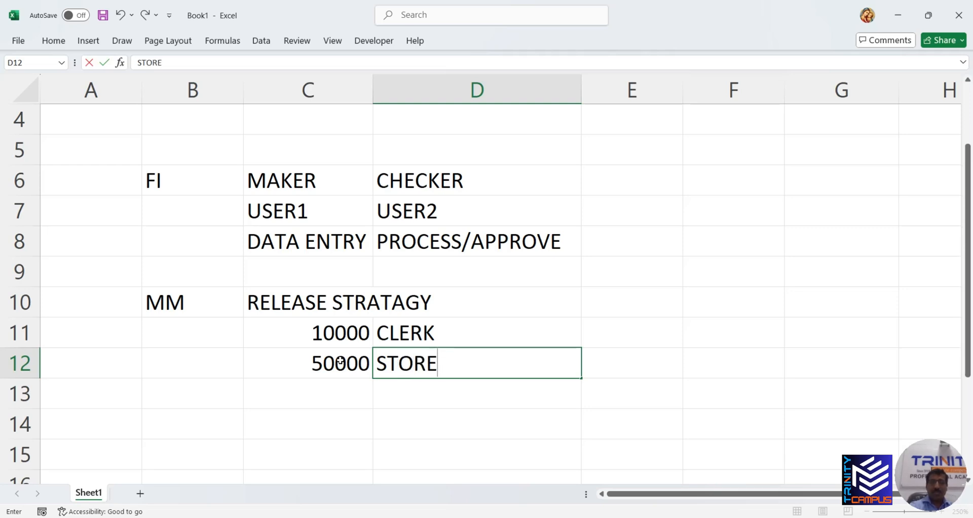
text( MANAGER)
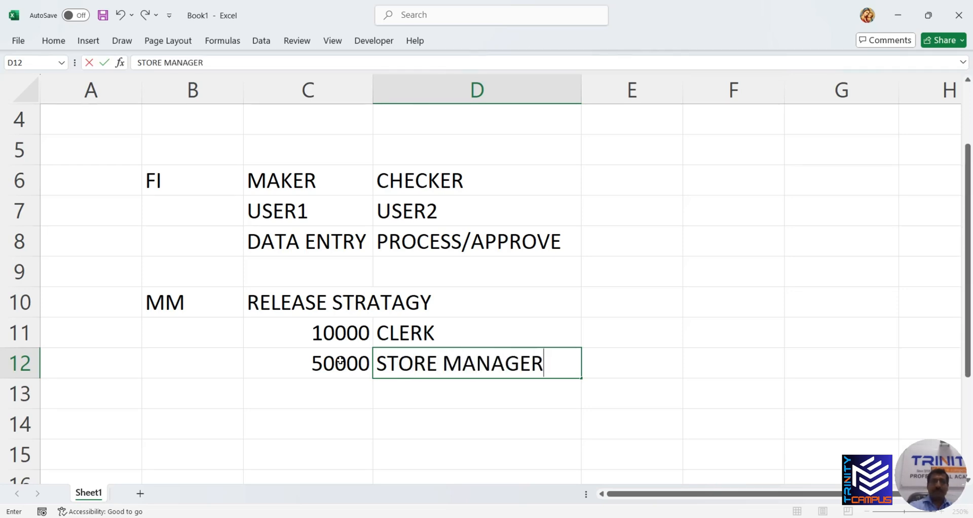
click(334, 392)
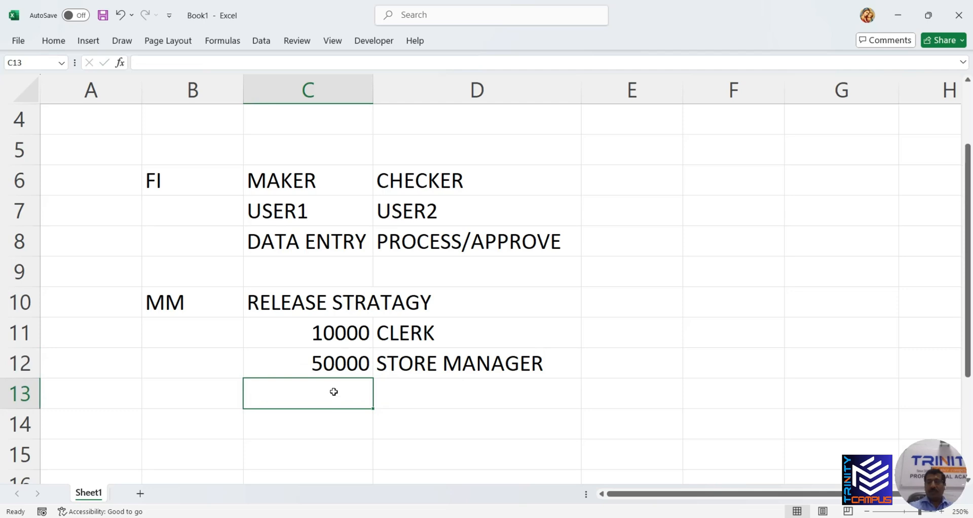
text(20000)
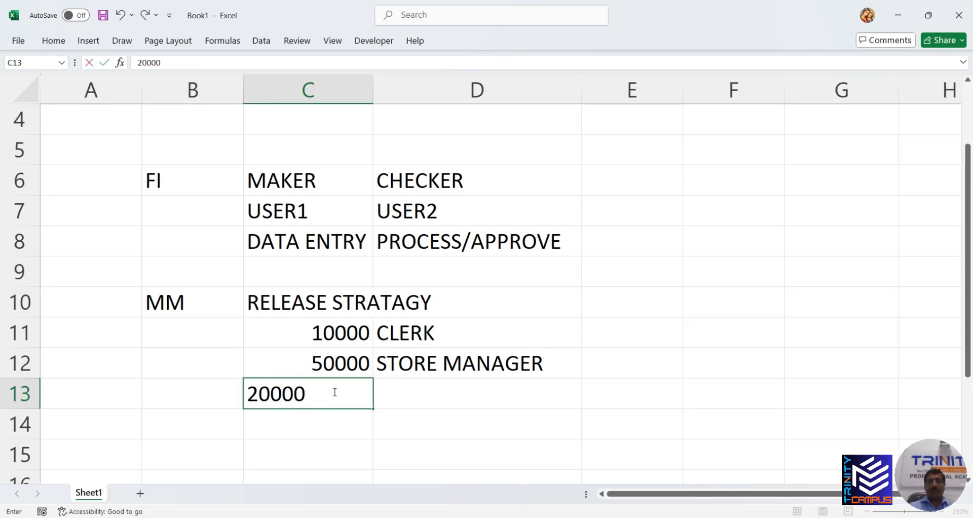
text(0)
key(Tab)
key(Tab)
text(P)
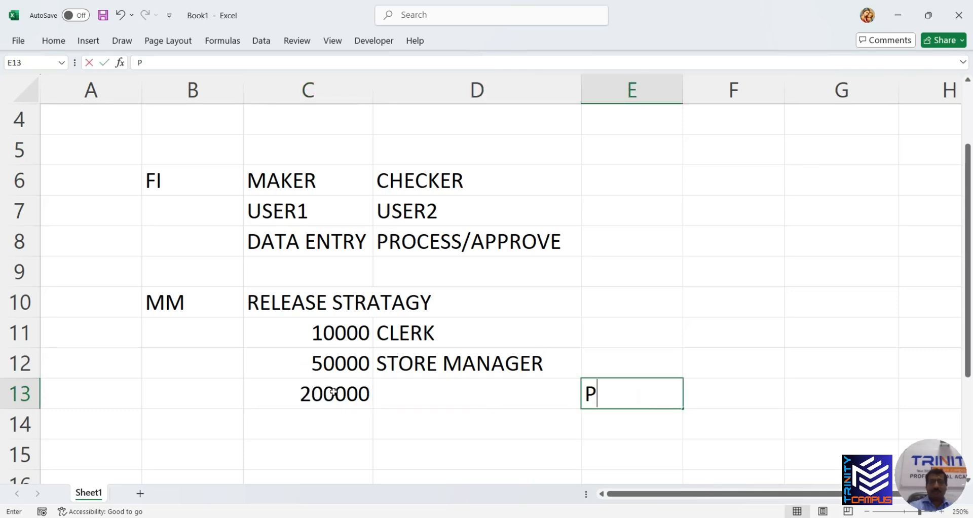
key(BackSpace)
key(Left)
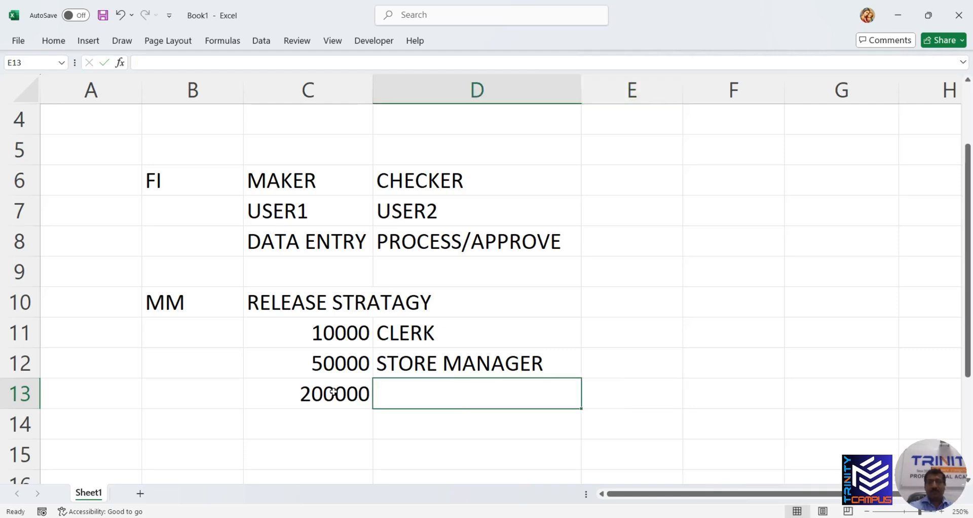
text(PM)
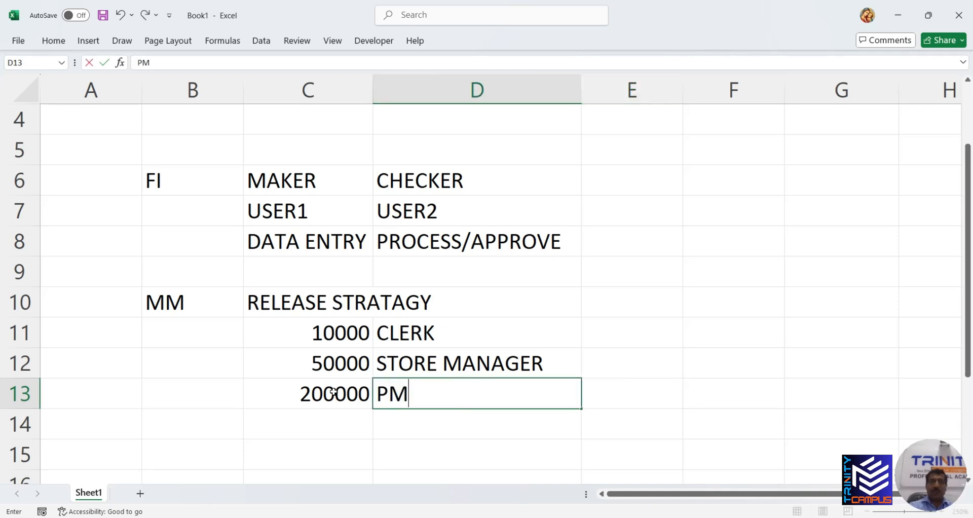
click(327, 421)
Enter CM in D14 and select the C11:D14 approval block
click(415, 418)
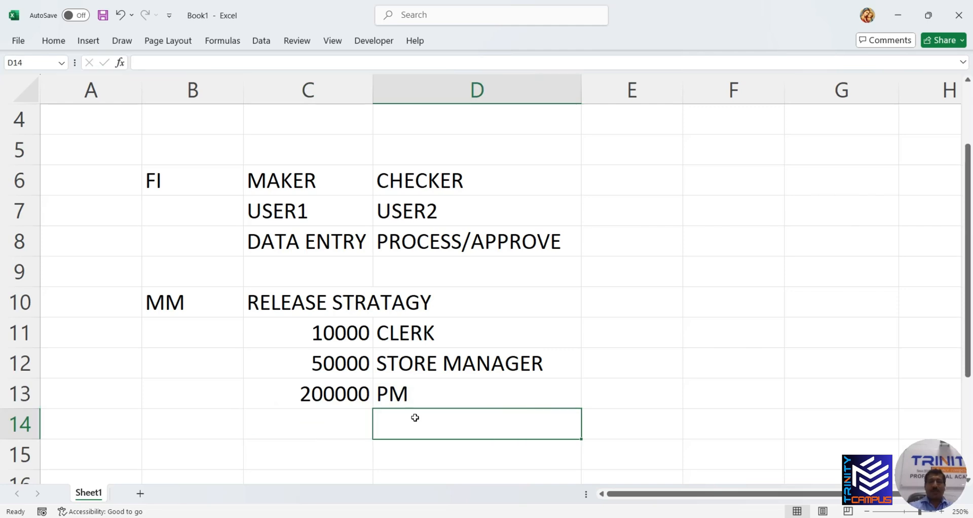
text(CM)
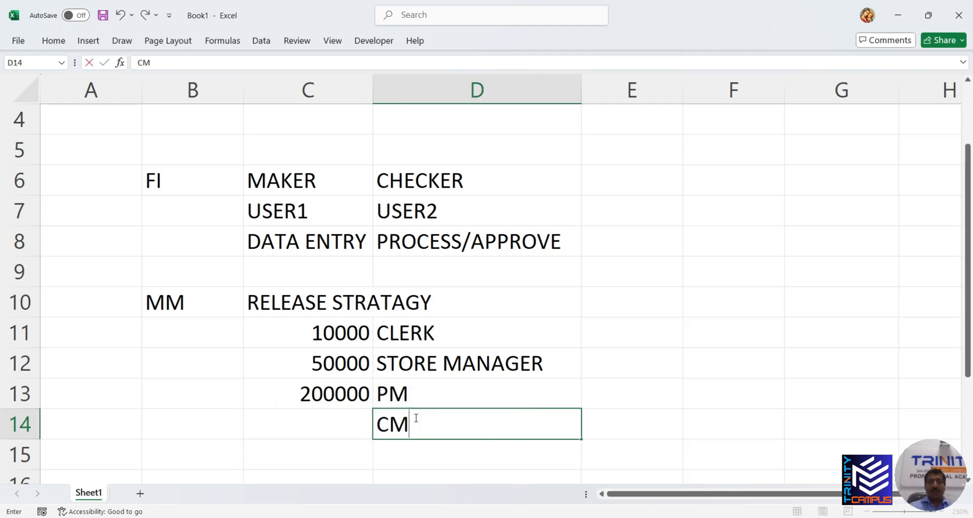
click(410, 342)
drag(363, 341, 403, 412)
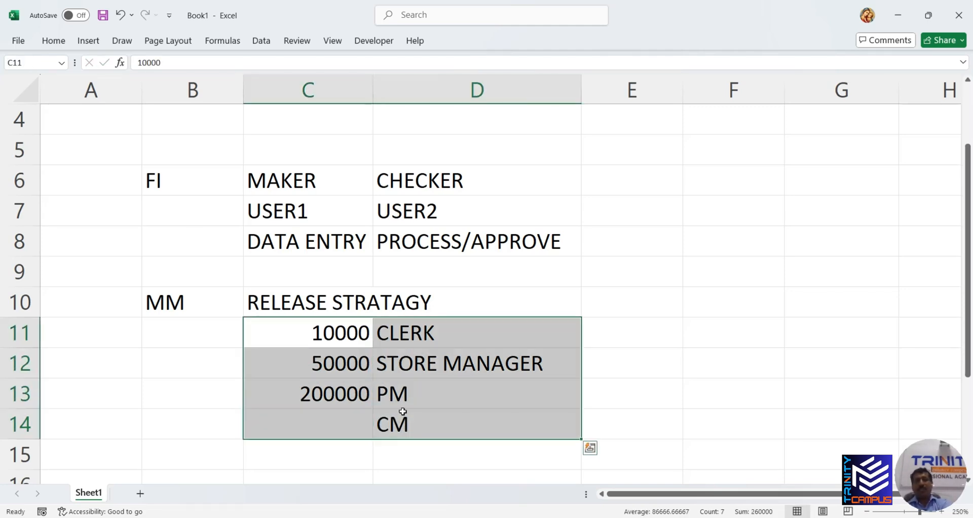
scroll(403, 412, down, 1)
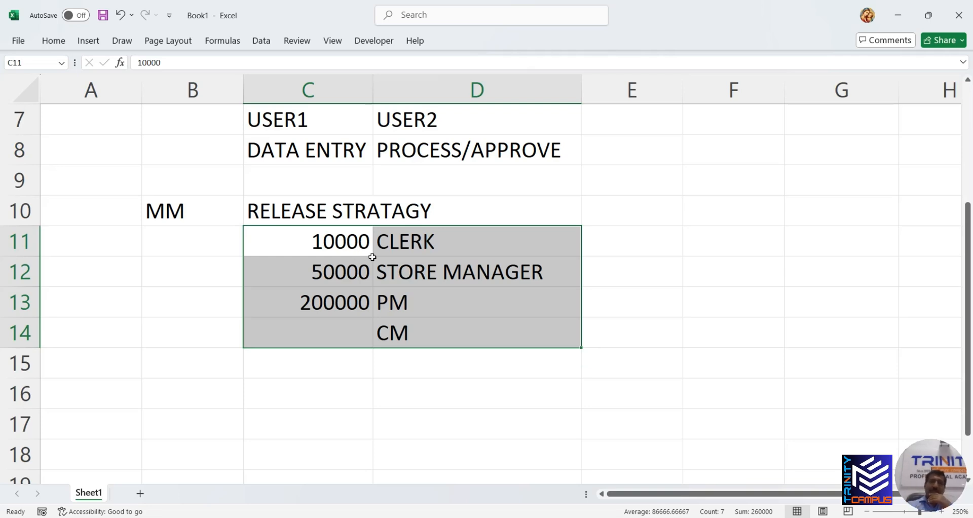
scroll(330, 233, up, 1)
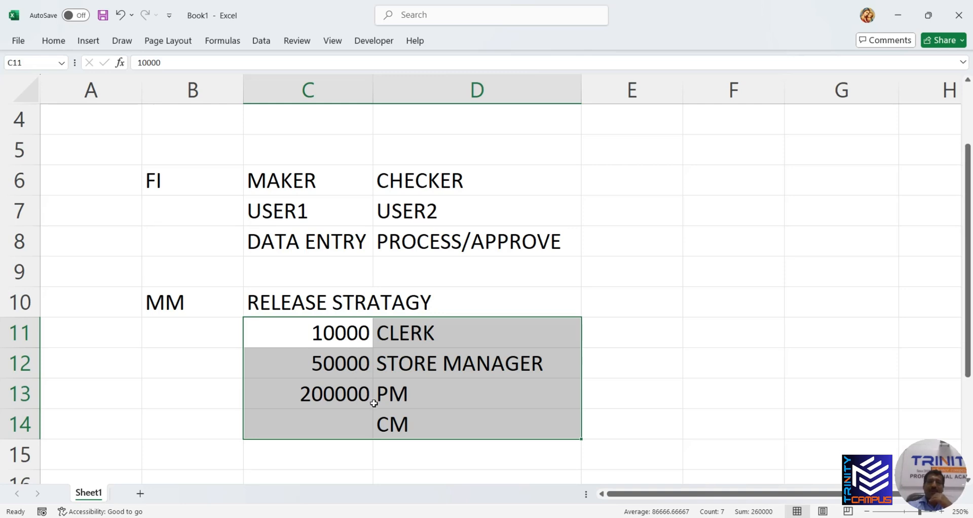
scroll(406, 377, down, 1)
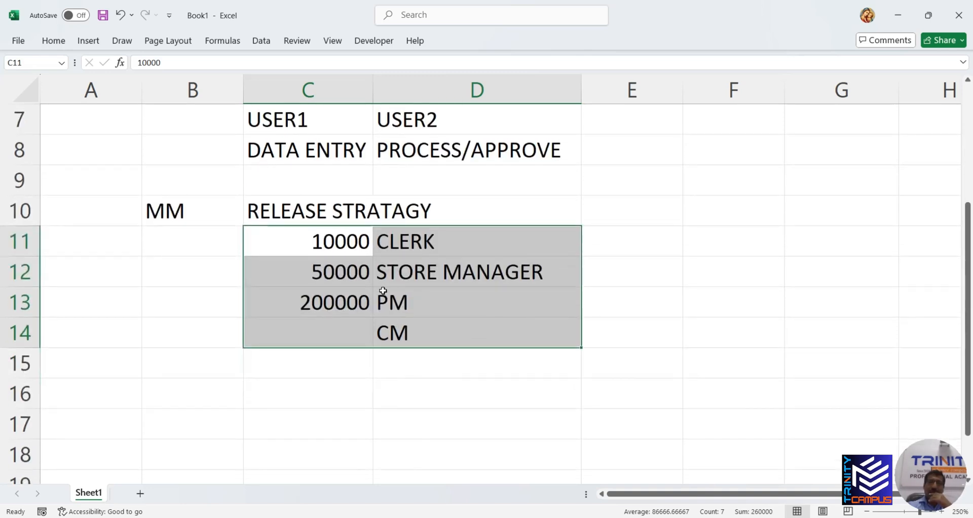
scroll(378, 285, up, 1)
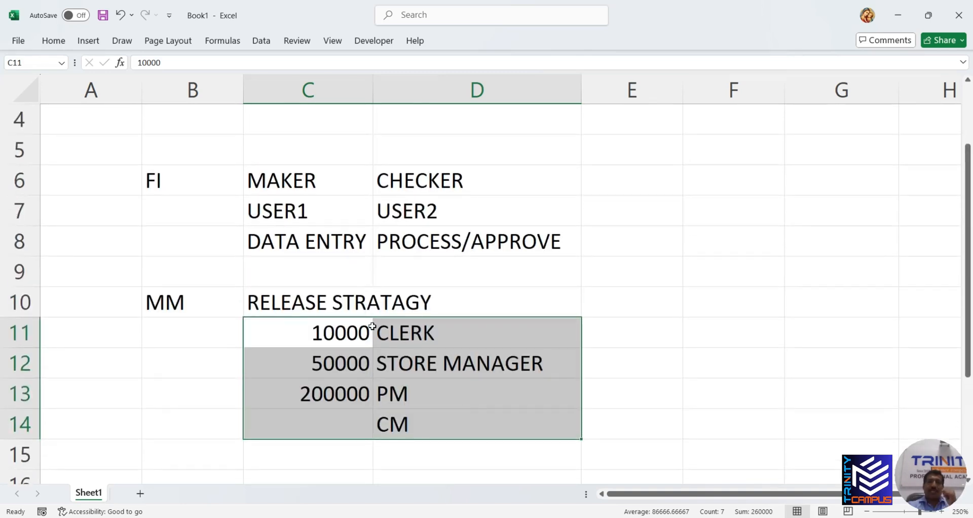
click(318, 214)
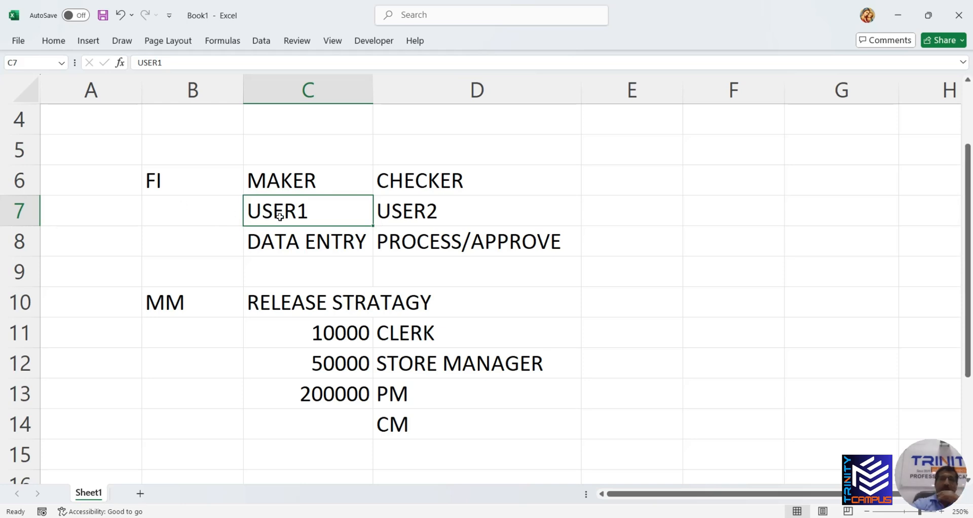
Enter 999999999 in F7 and 1000 in F8
click(750, 213)
text(999999999)
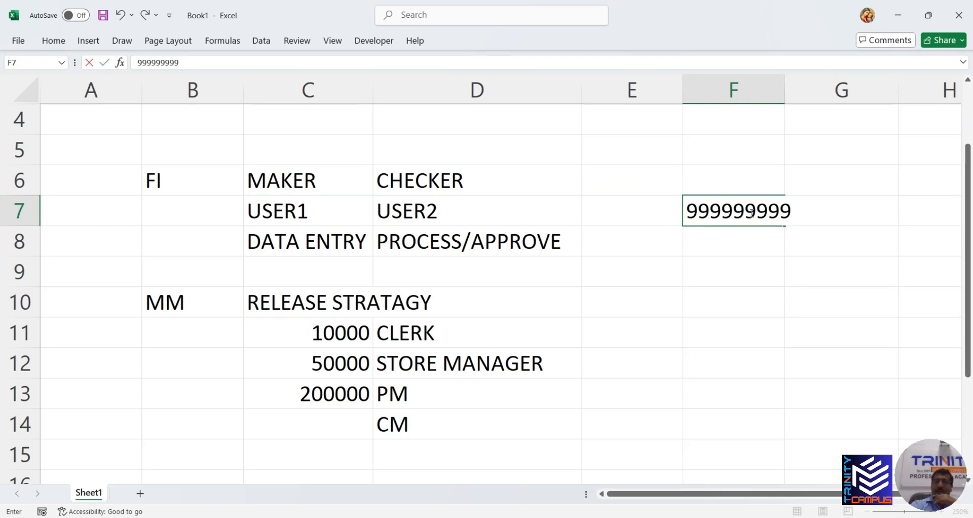
click(766, 238)
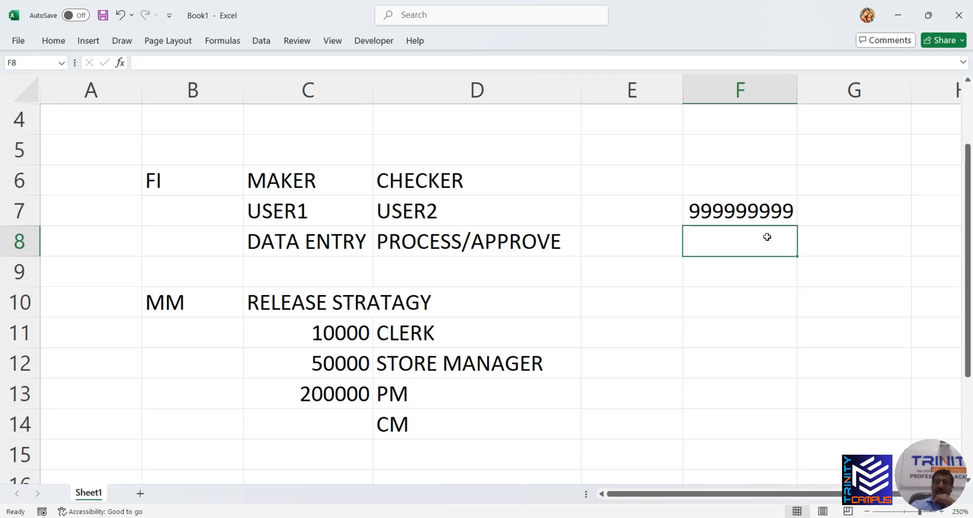
text(100000)
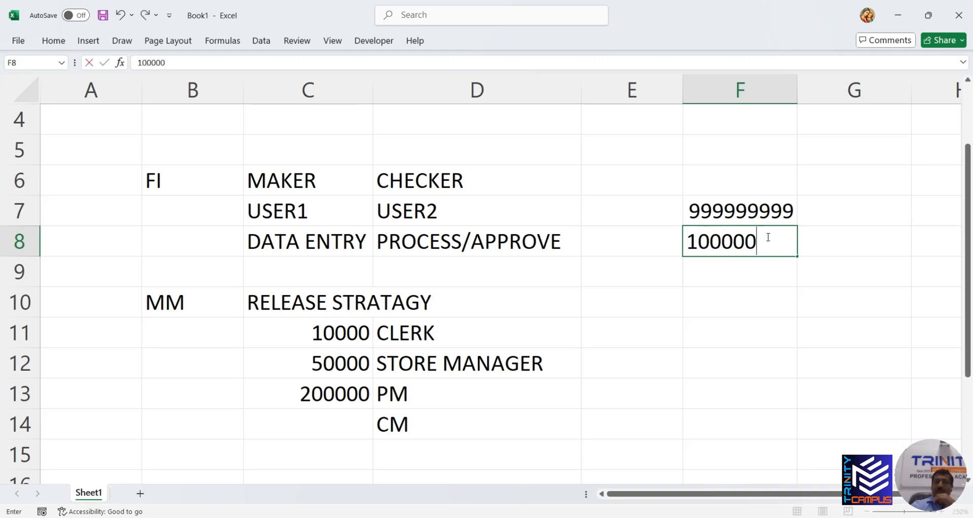
key(BackSpace)
key(BackSpace)
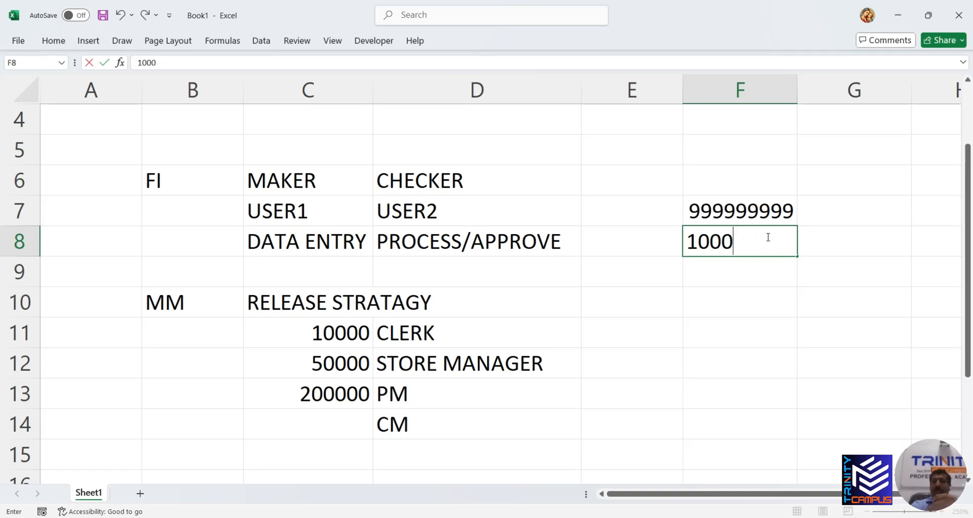
click(769, 271)
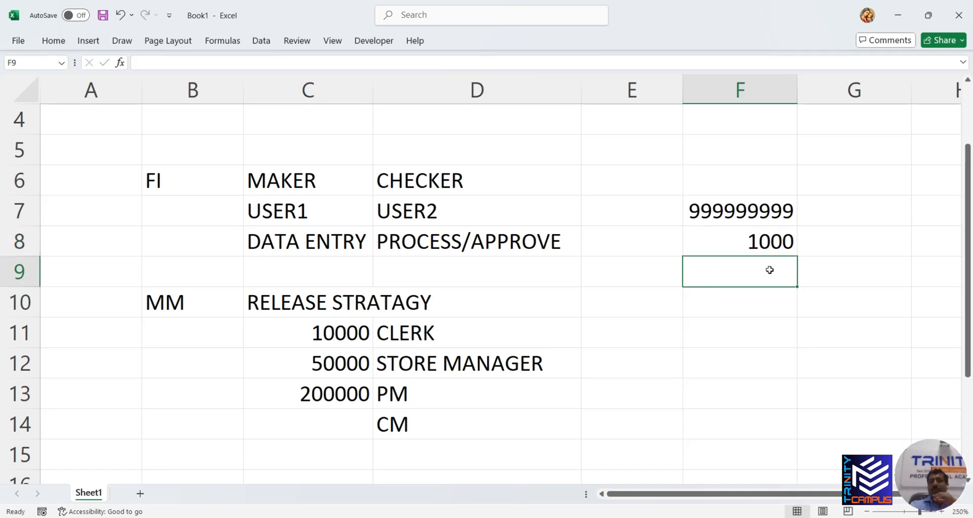
click(770, 248)
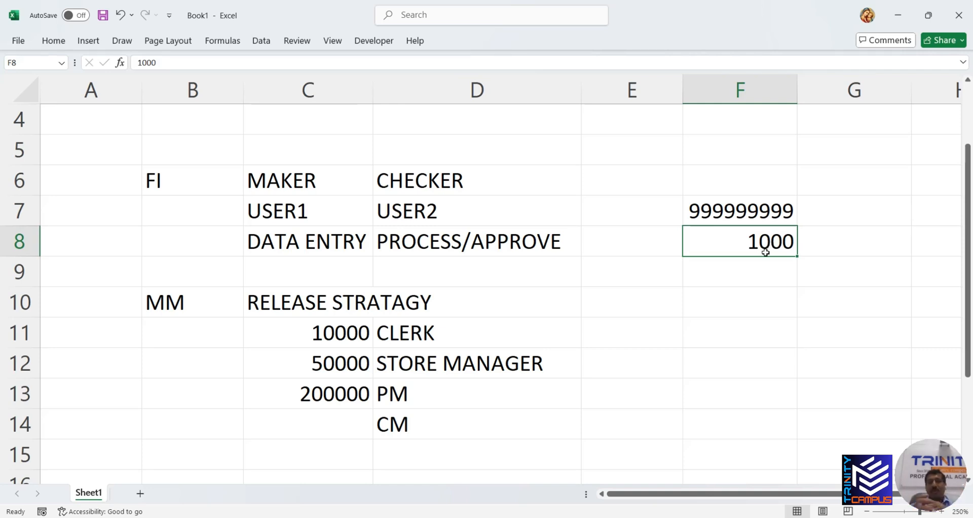
mouse_move(446, 233)
mouse_down()
mouse_move(446, 213)
mouse_move(446, 239)
mouse_up()
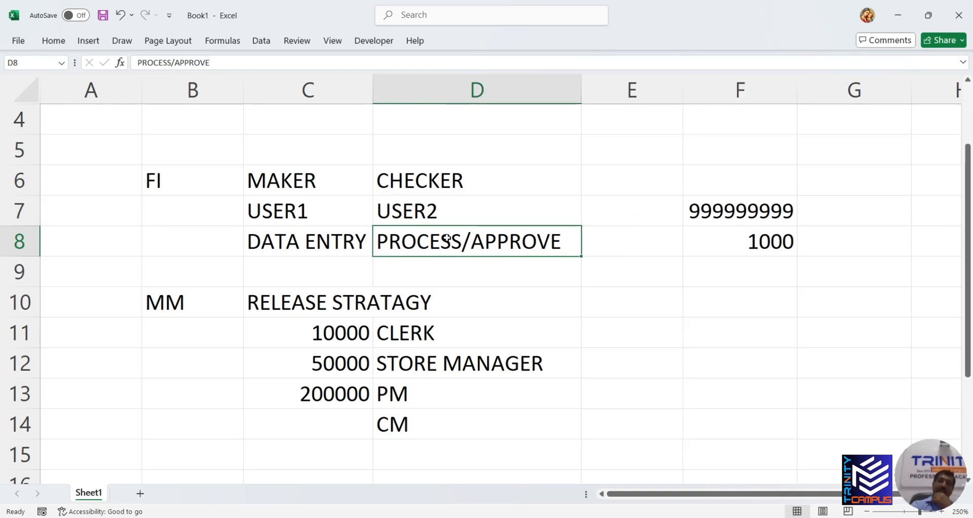
click(763, 251)
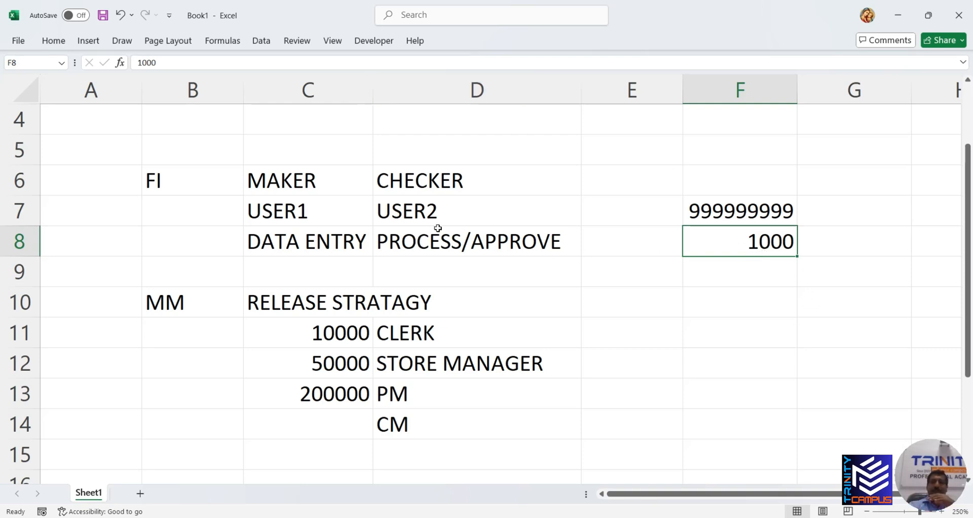
drag(436, 212, 445, 239)
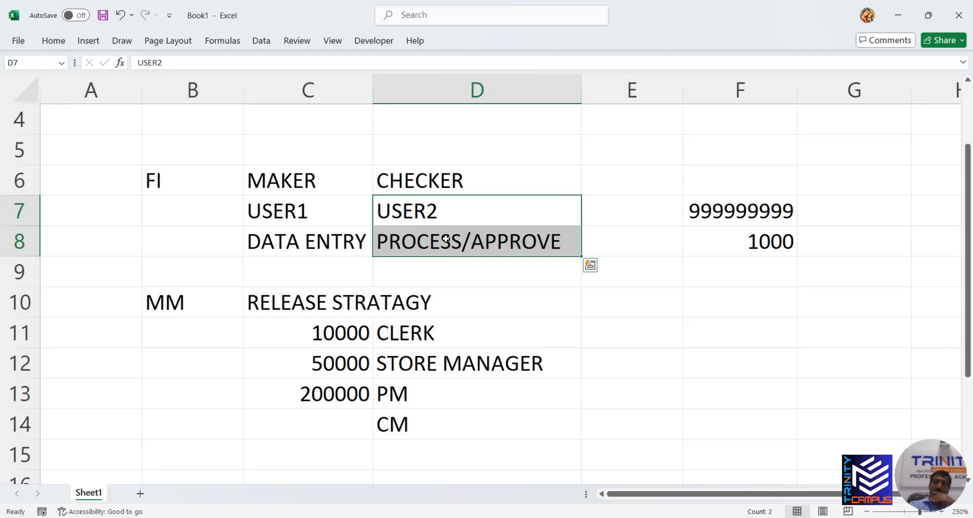
click(736, 259)
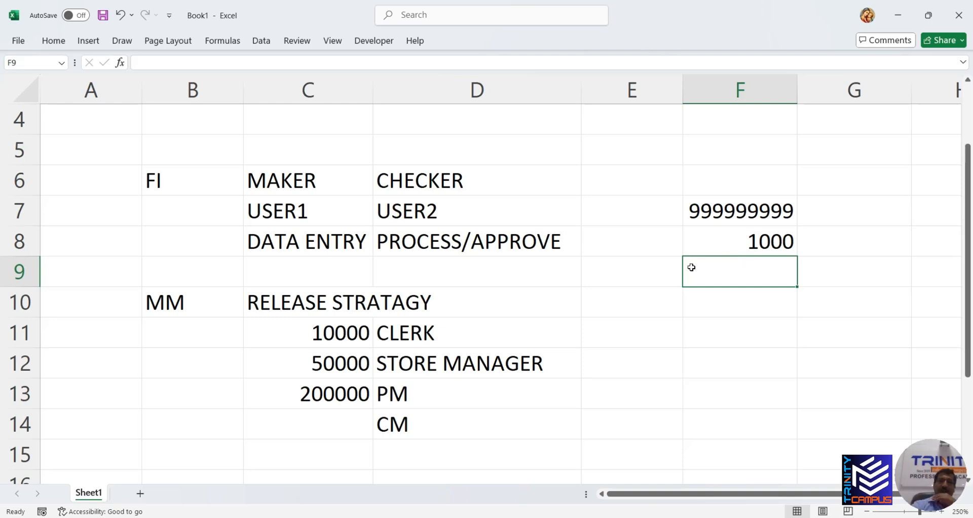
drag(458, 186, 458, 238)
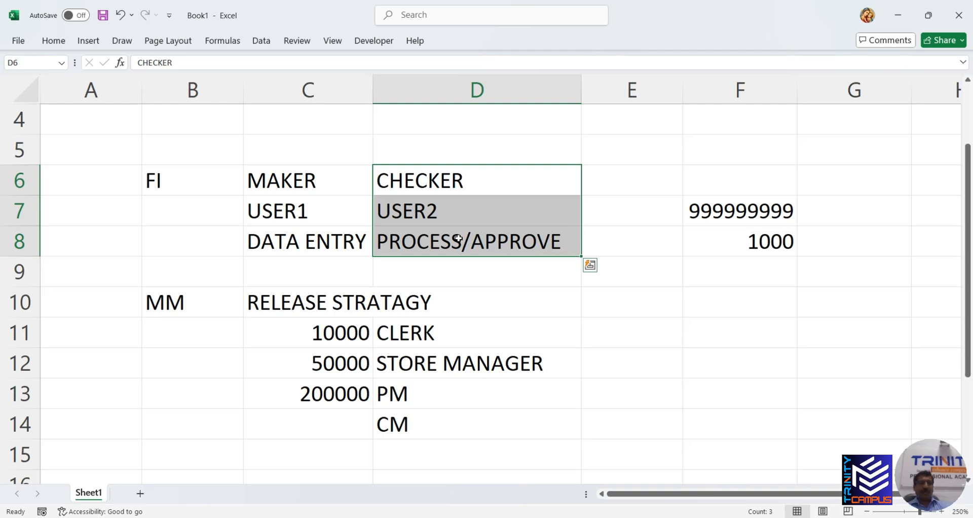
click(354, 245)
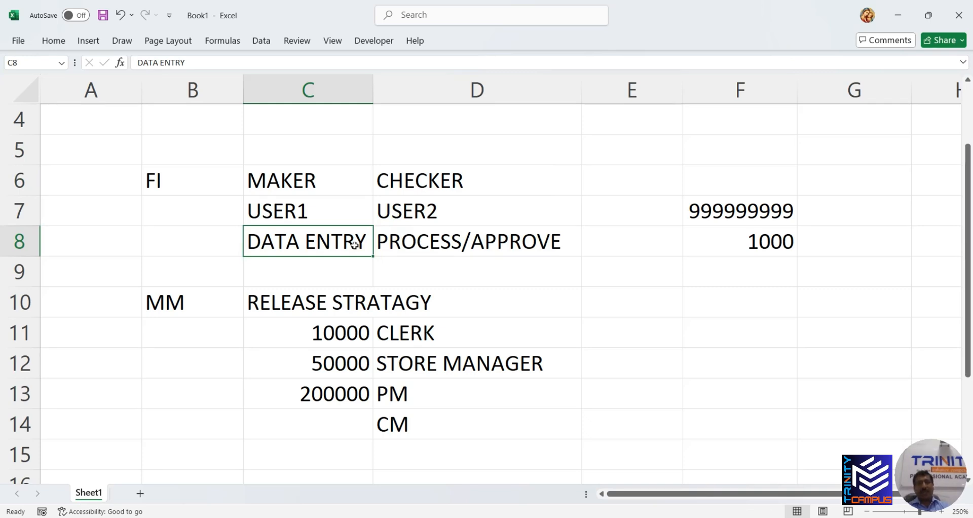
drag(321, 186, 320, 229)
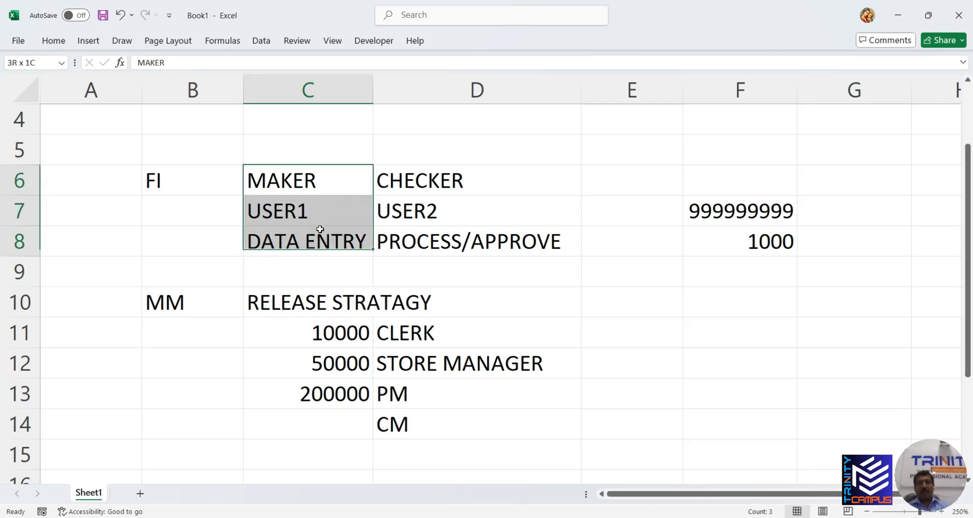
drag(431, 183, 432, 236)
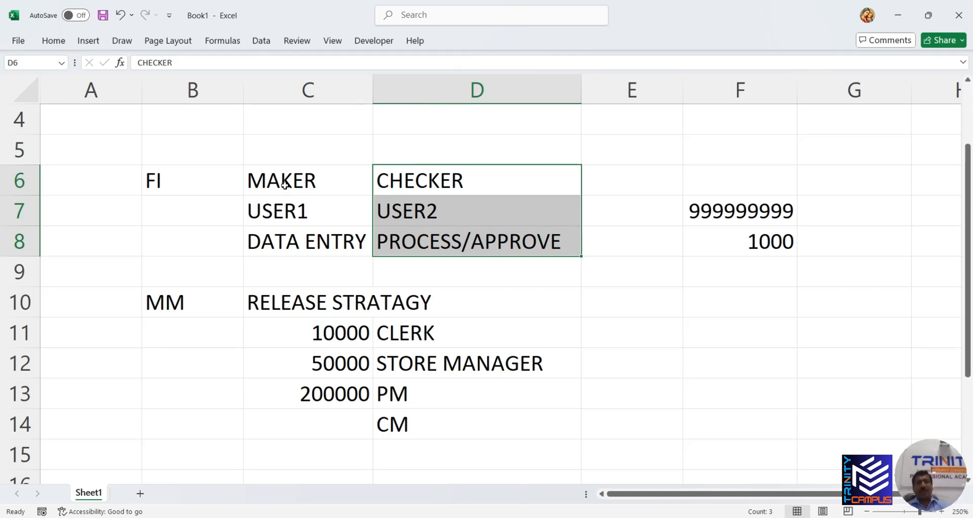
Delete the contents of B10:D14, removing MM, RELEASE STRATAGY and its approval levels
drag(170, 300, 428, 440)
key(Delete)
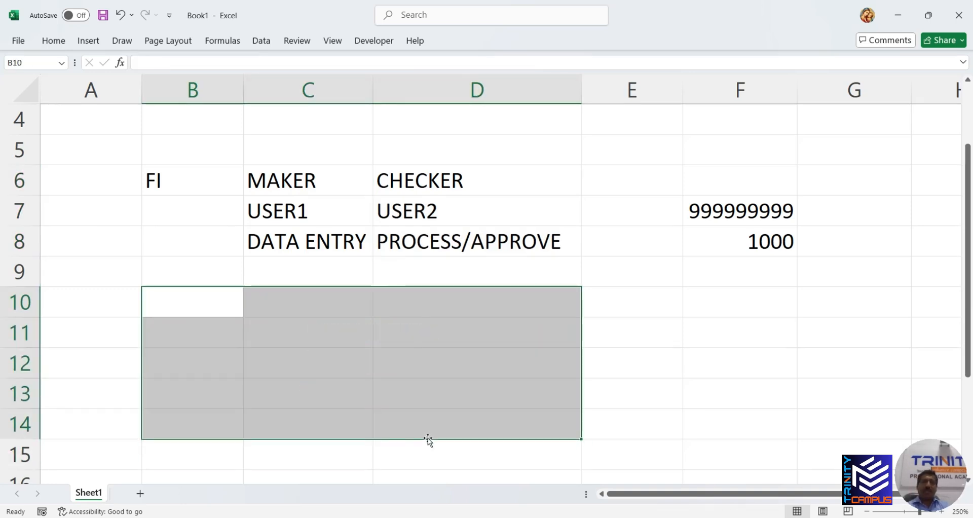
click(345, 310)
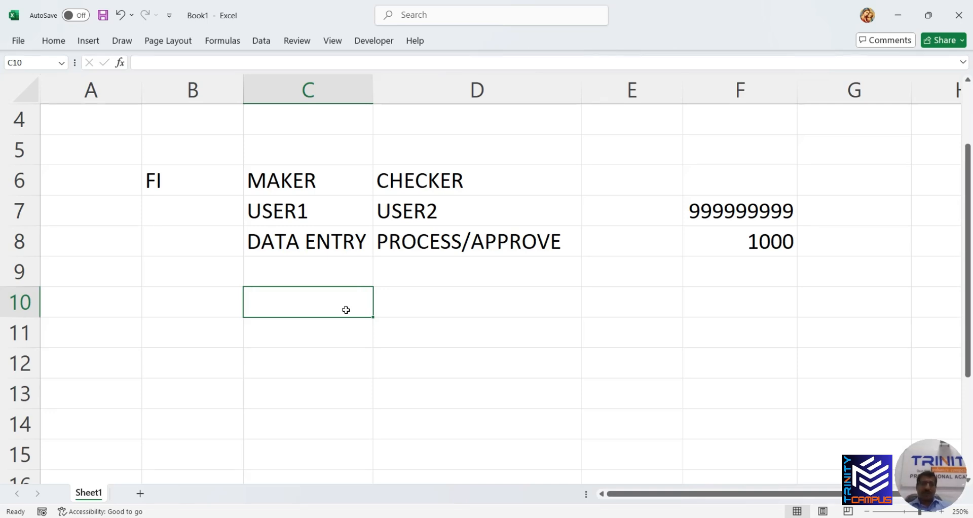
Start the list with 1 in B10 and Non Accounting in C10
click(215, 303)
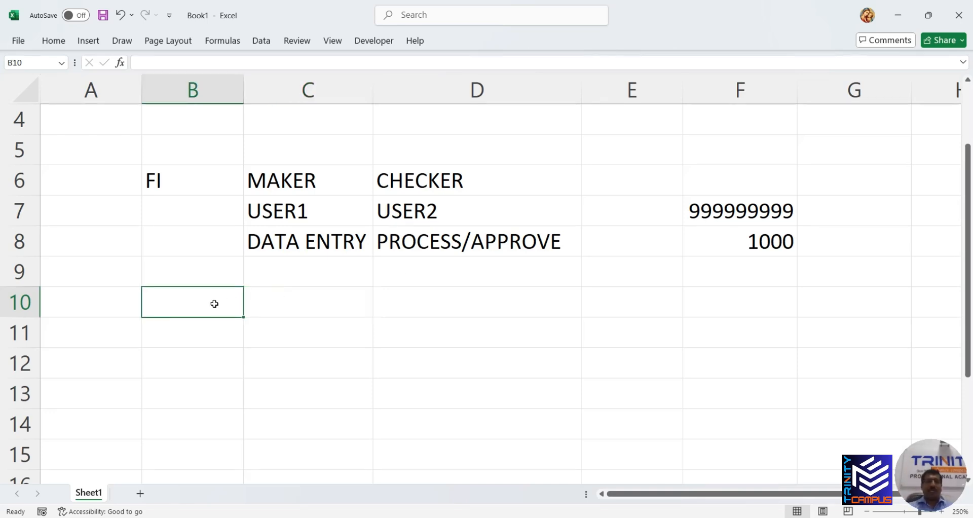
text(1)
key(Tab)
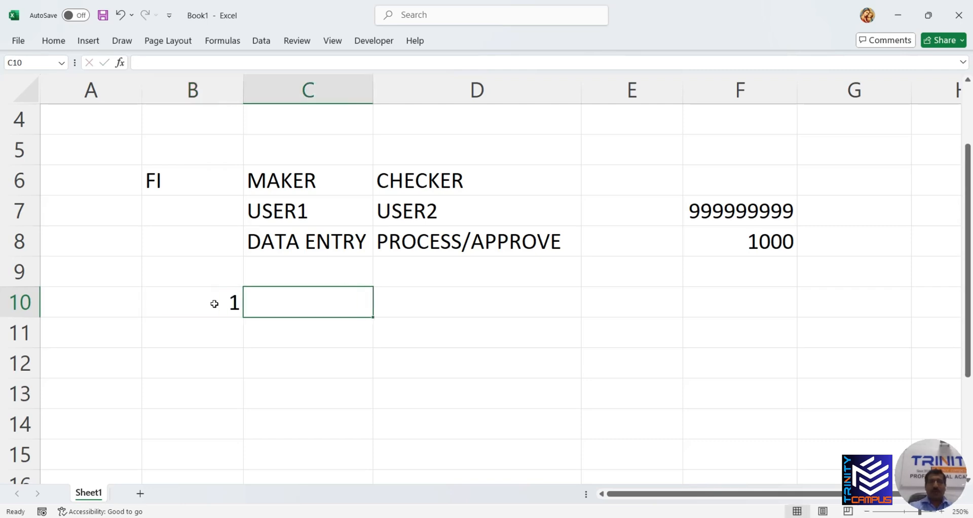
text(nOn)
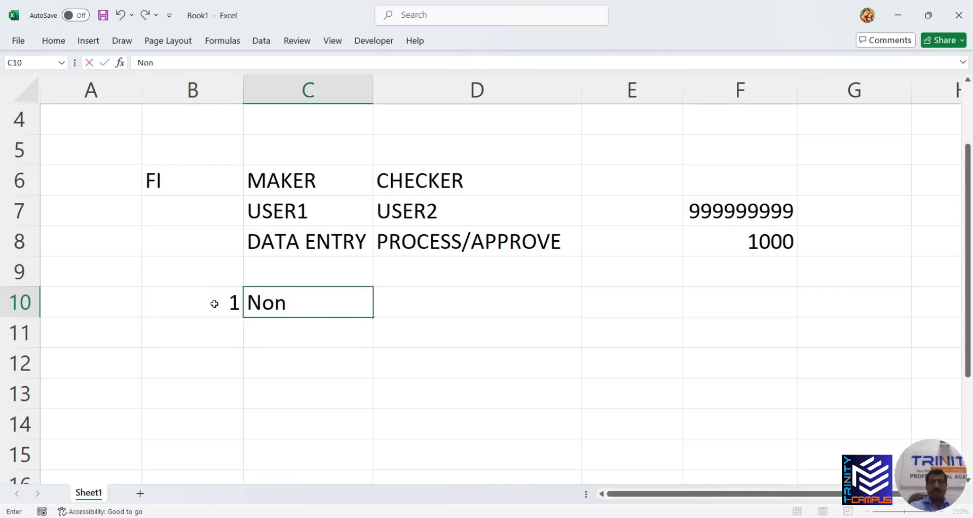
key(BackSpace)
key(BackSpace)
key(BackSpace)
text(nON)
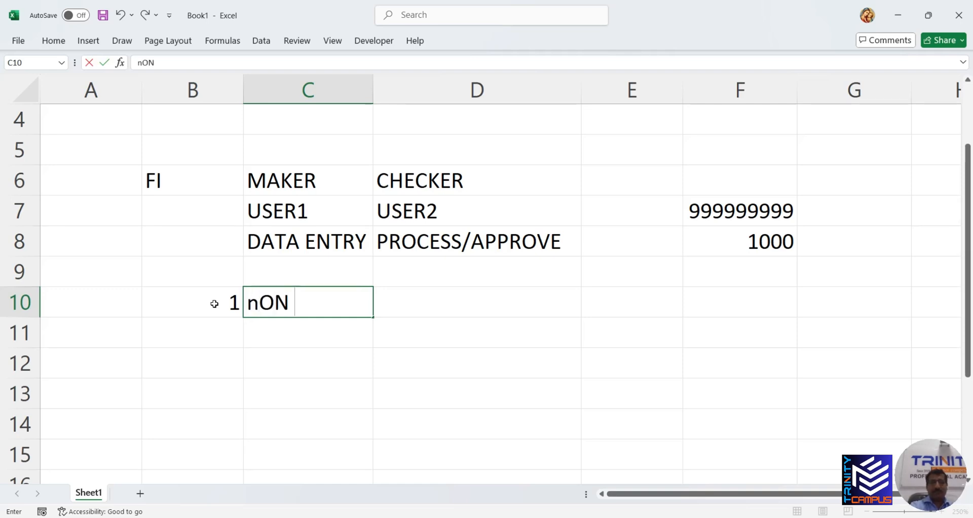
key(BackSpace)
key(BackSpace)
key(BackSpace)
key(BackSpace)
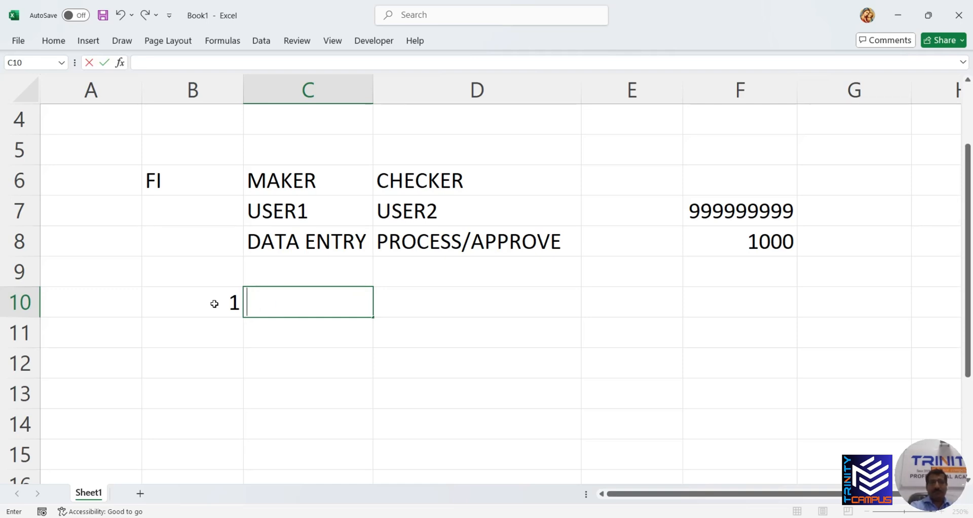
text(Non Acc)
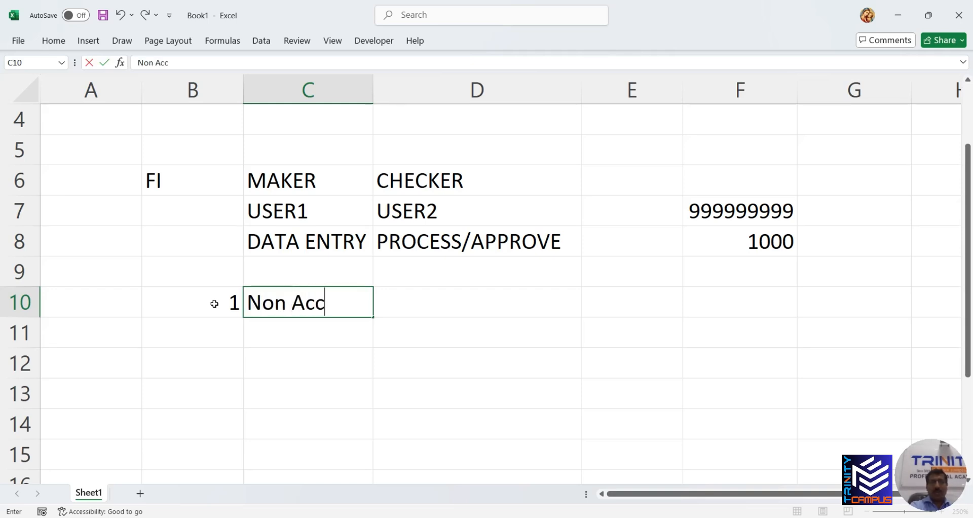
text(oun)
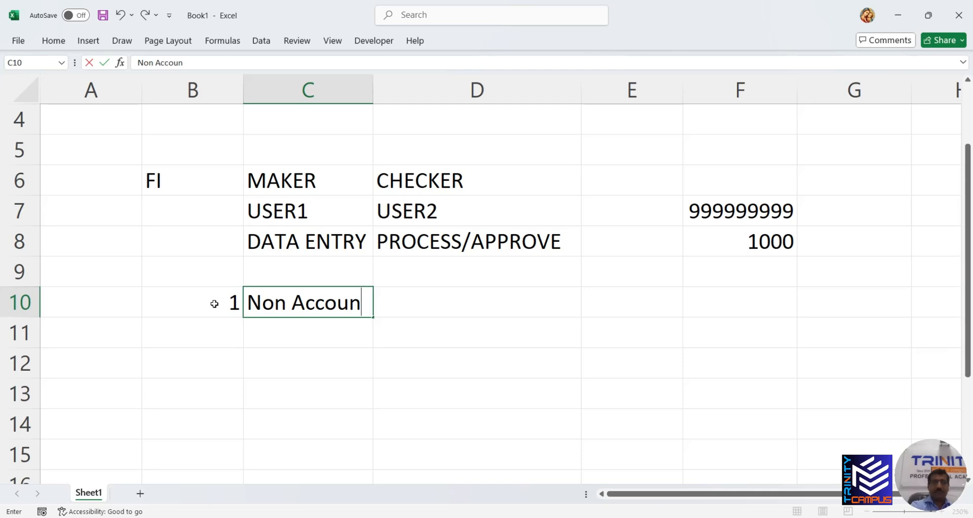
text(ting)
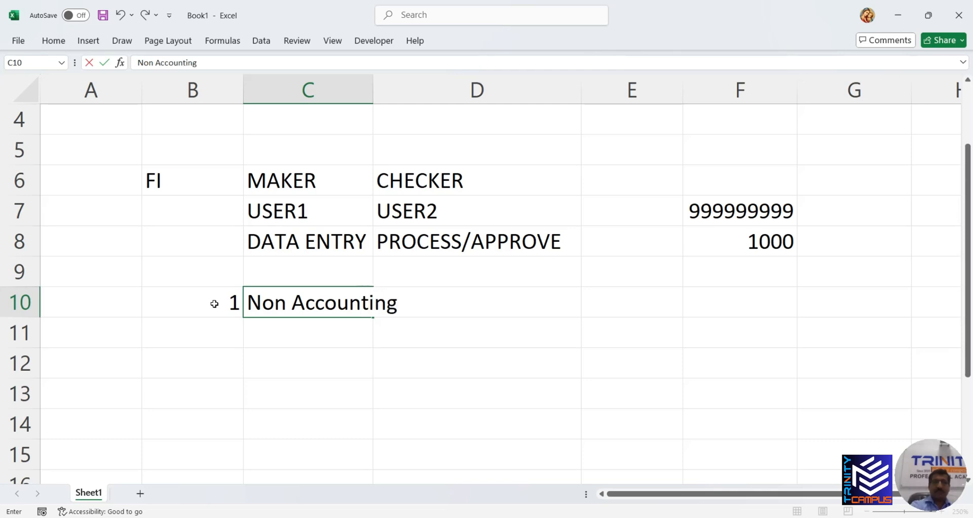
key(Return)
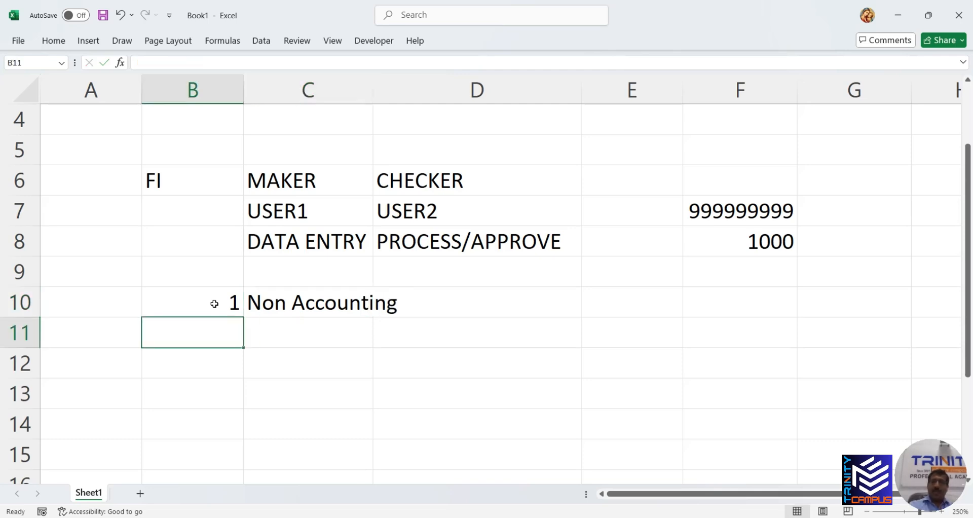
Add point 2 'Balances will not reflects reports' and point 3 'Editable'
text(2)
key(Tab)
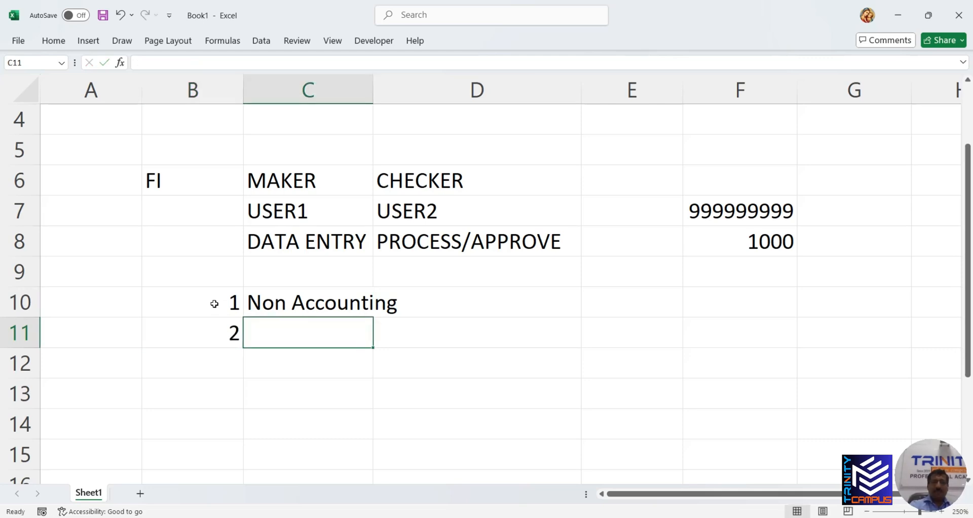
text(Ba)
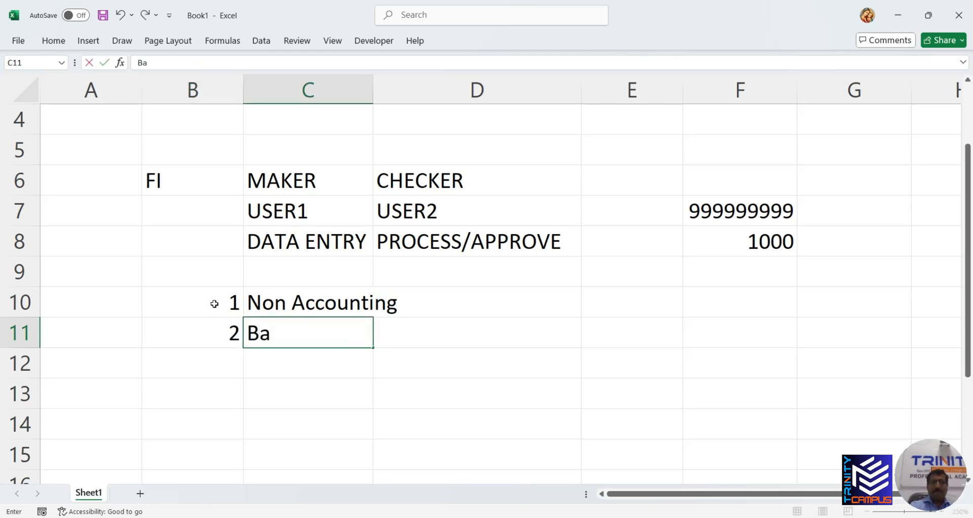
text(lances)
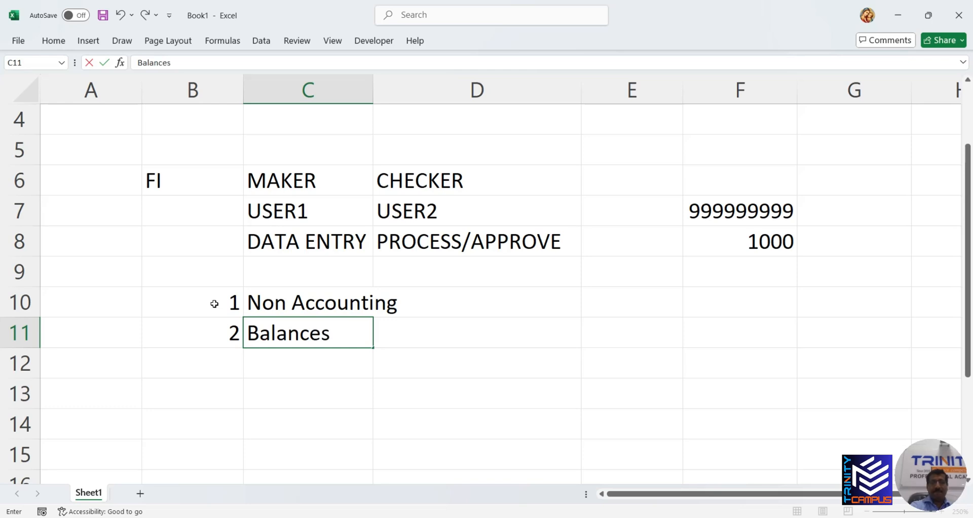
text( will n)
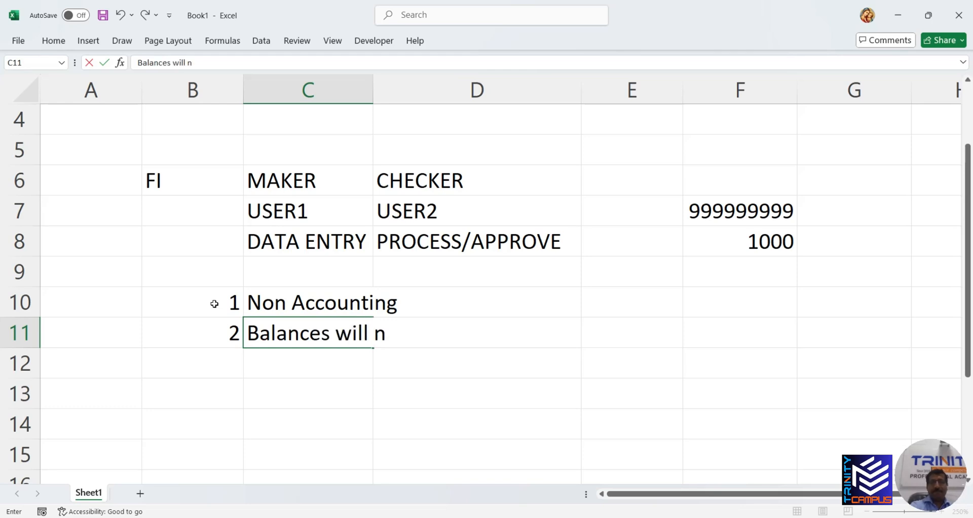
text(ot ref)
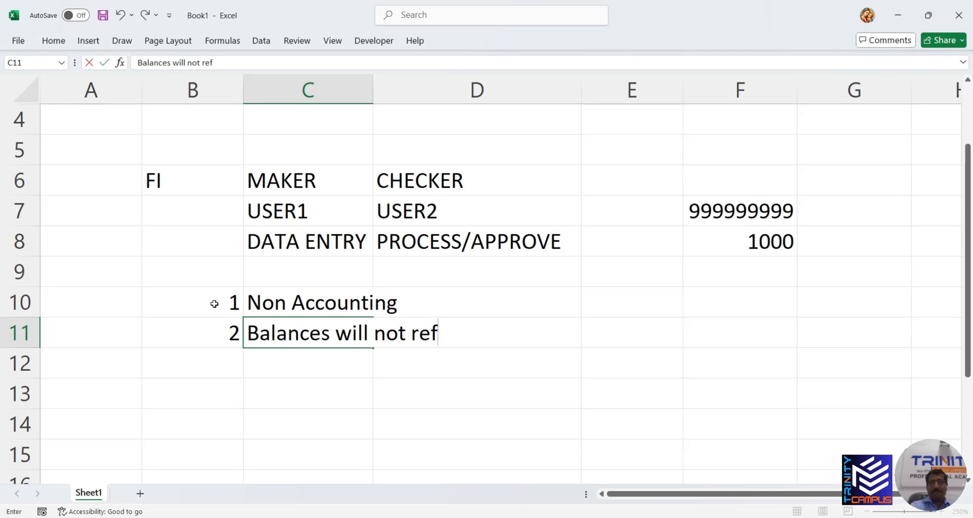
text(lects)
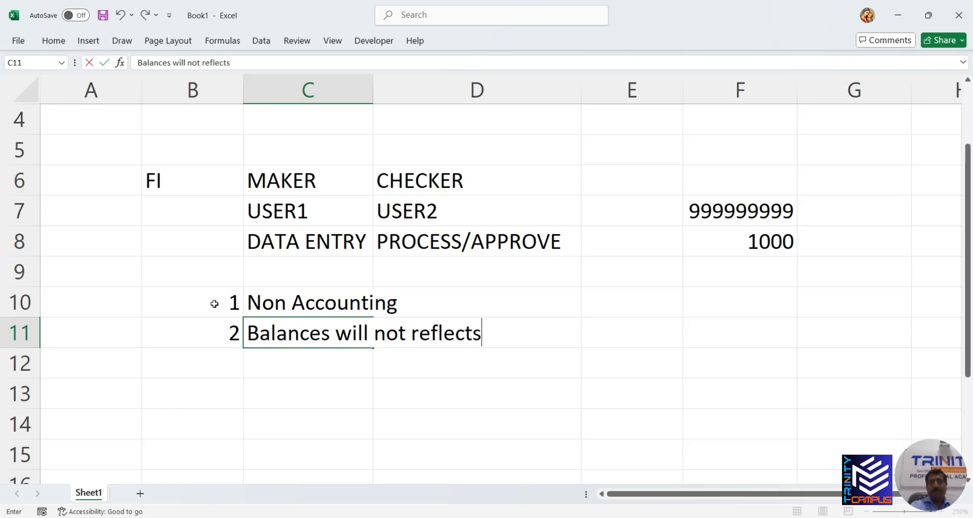
text( r)
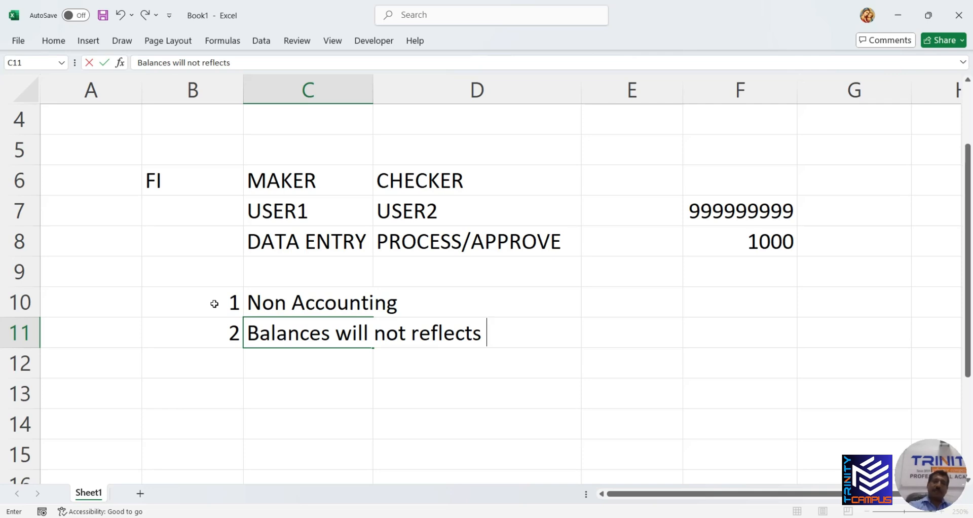
text(e)
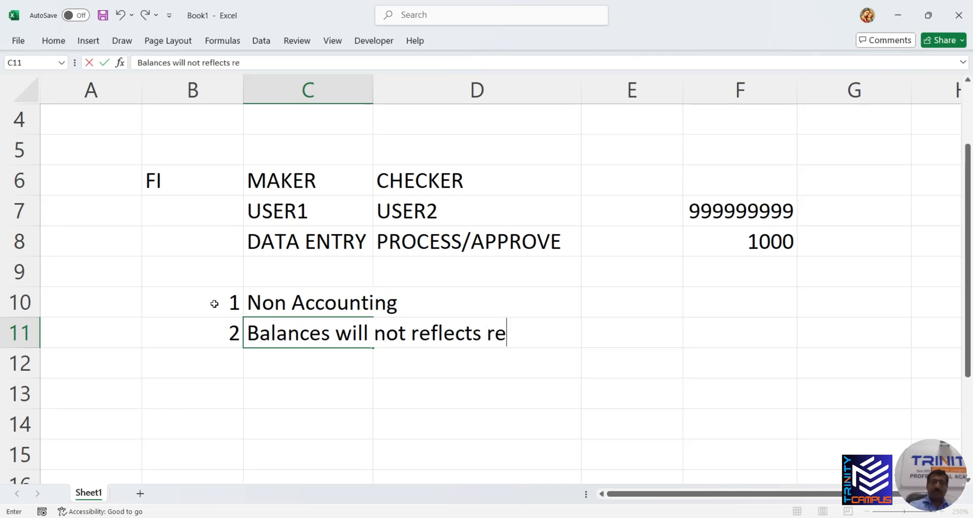
text(ports)
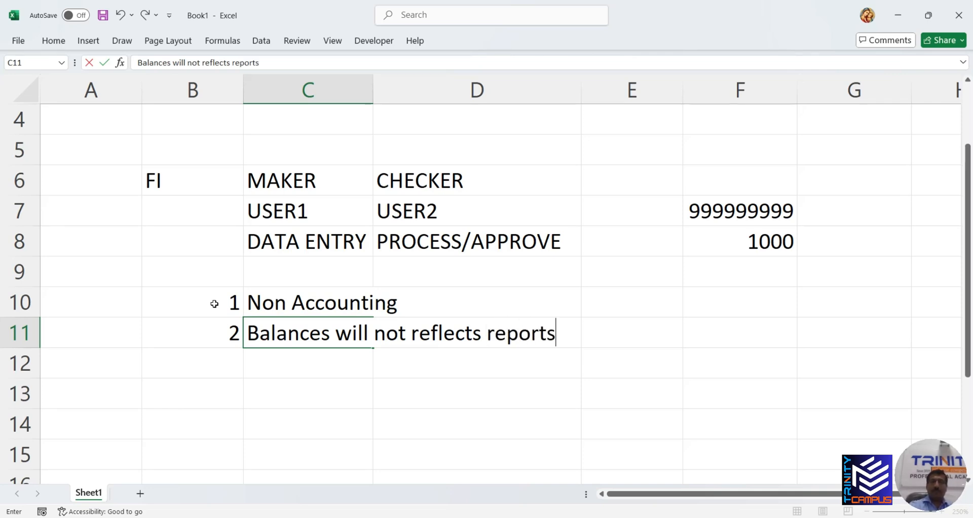
key(Return)
text(3)
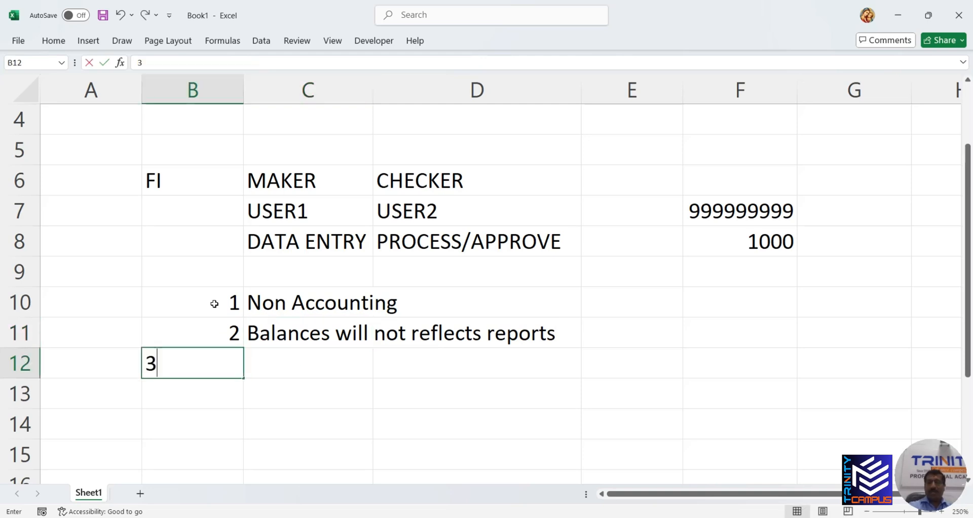
key(Tab)
text(Ed)
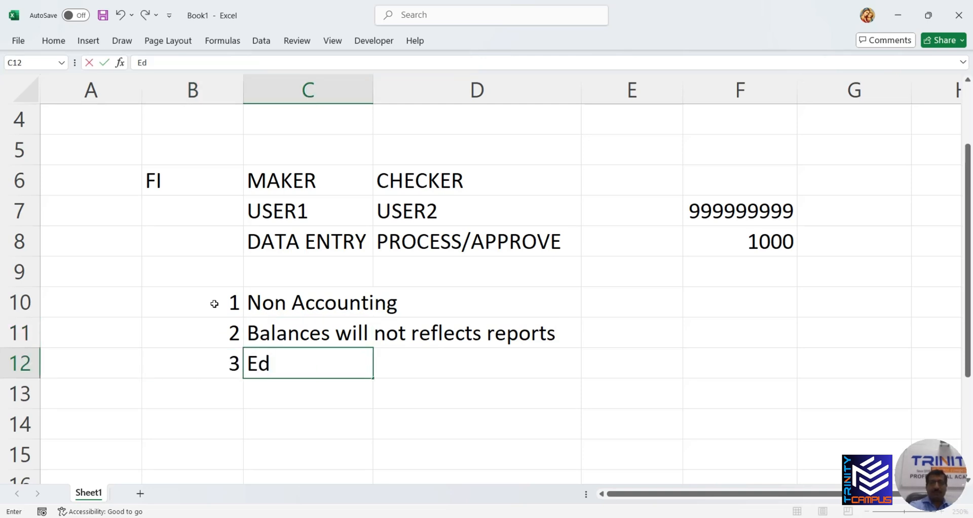
text(itable)
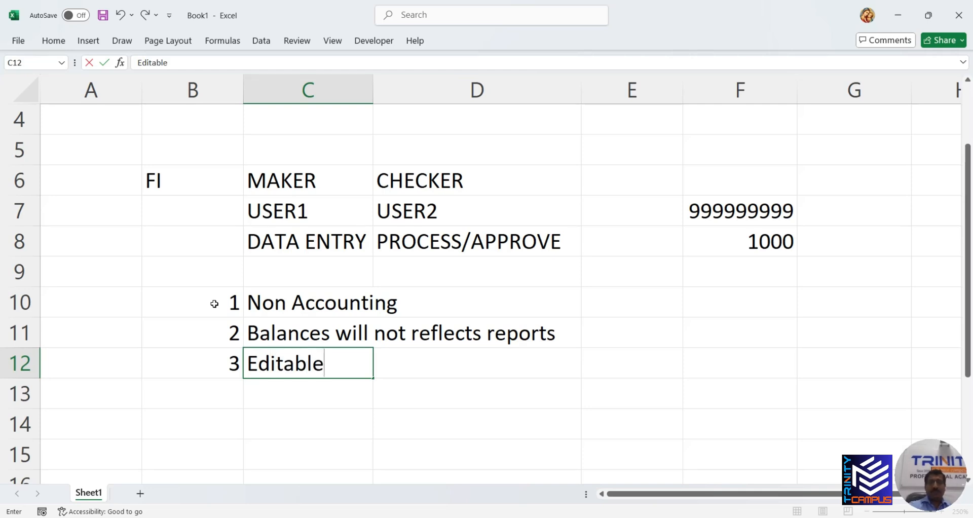
click(220, 391)
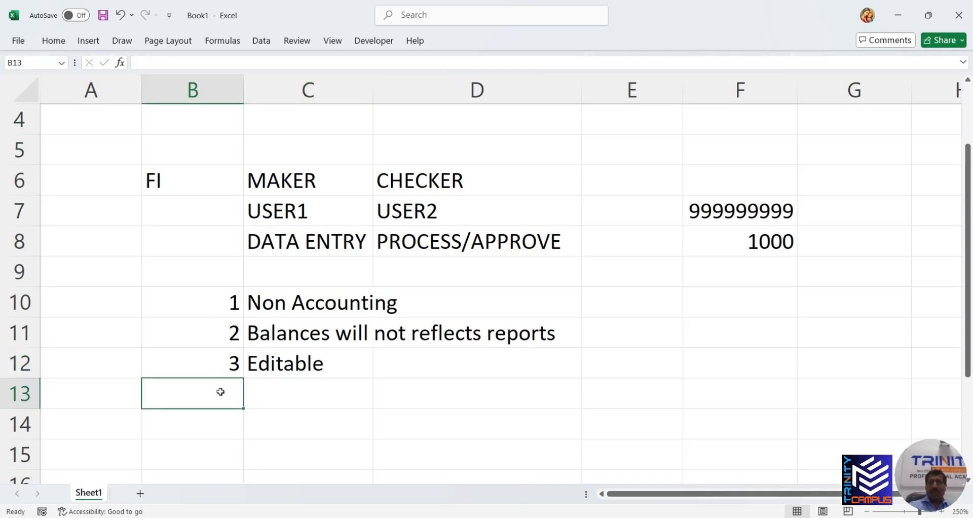
Add point 4 with the text Deleteble
text(4)
key(Tab)
text(Dele)
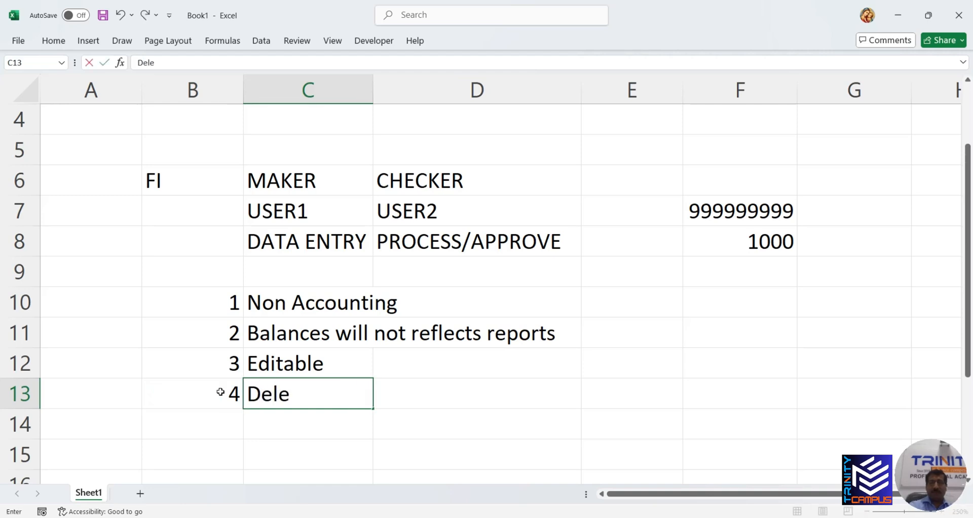
text(teb)
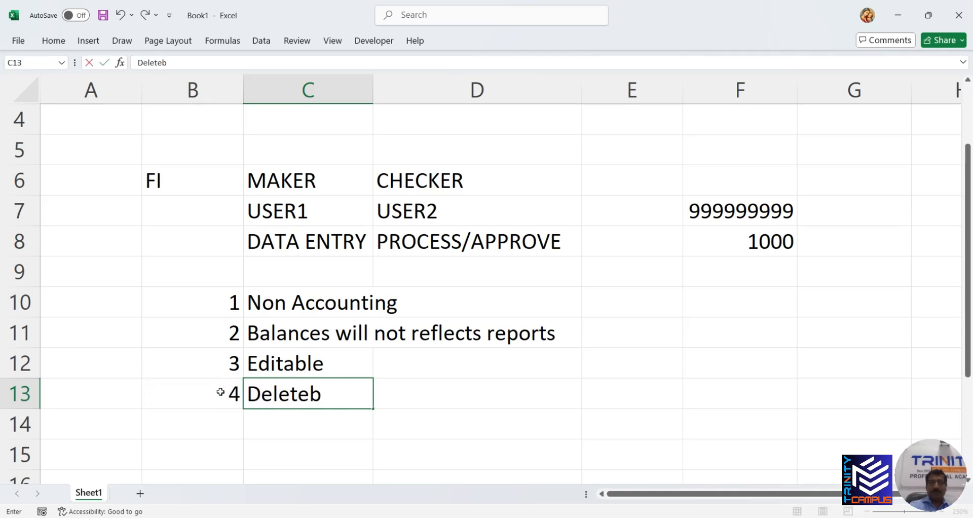
text(le)
click(228, 417)
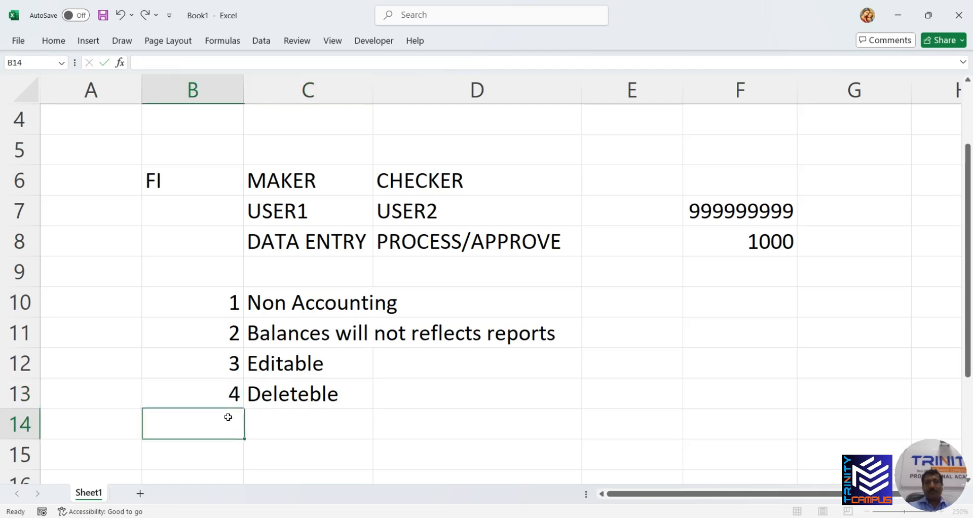
Add point 5 'Number will be assigned internally', correcting the misspelling
text(5)
click(304, 417)
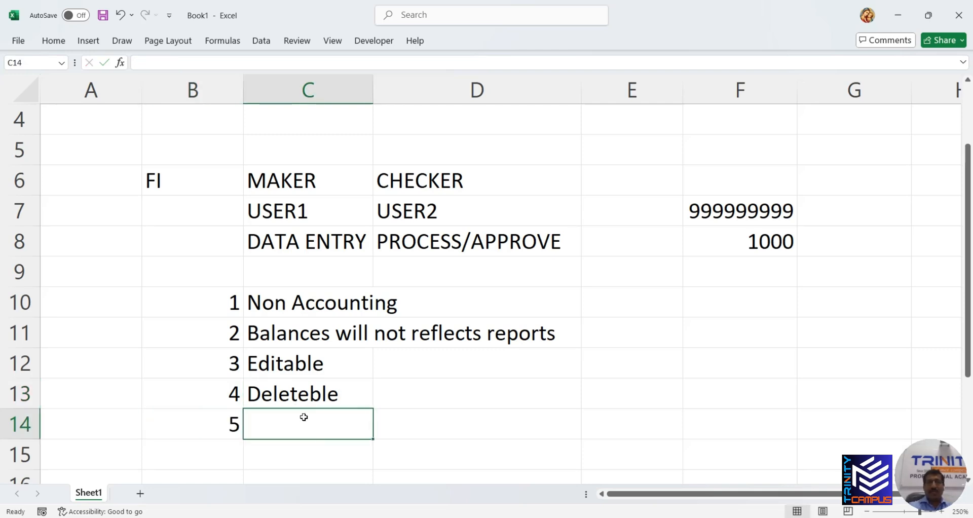
text(N)
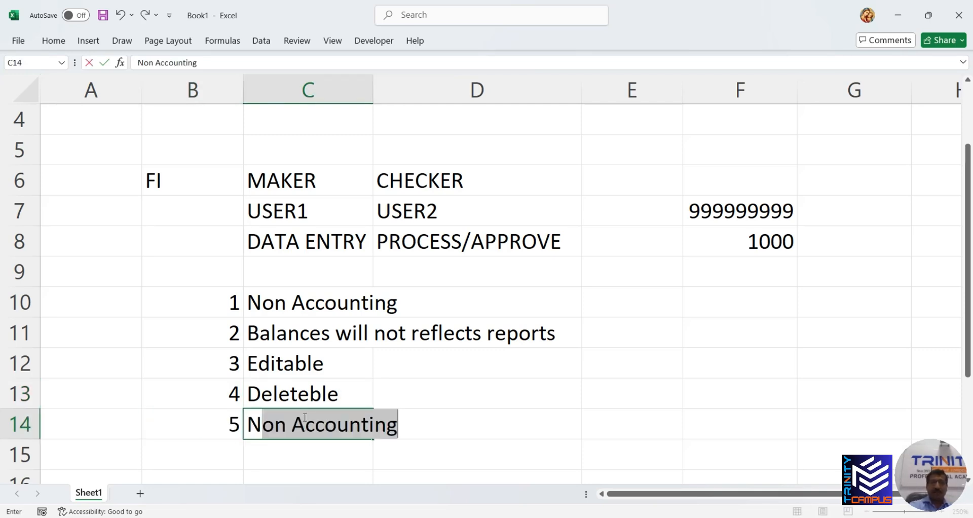
text(umber )
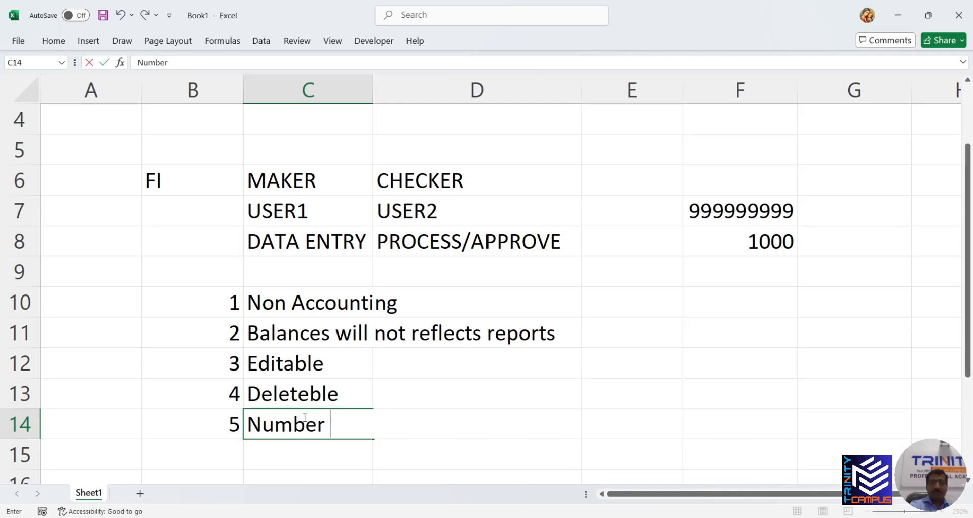
text(will be )
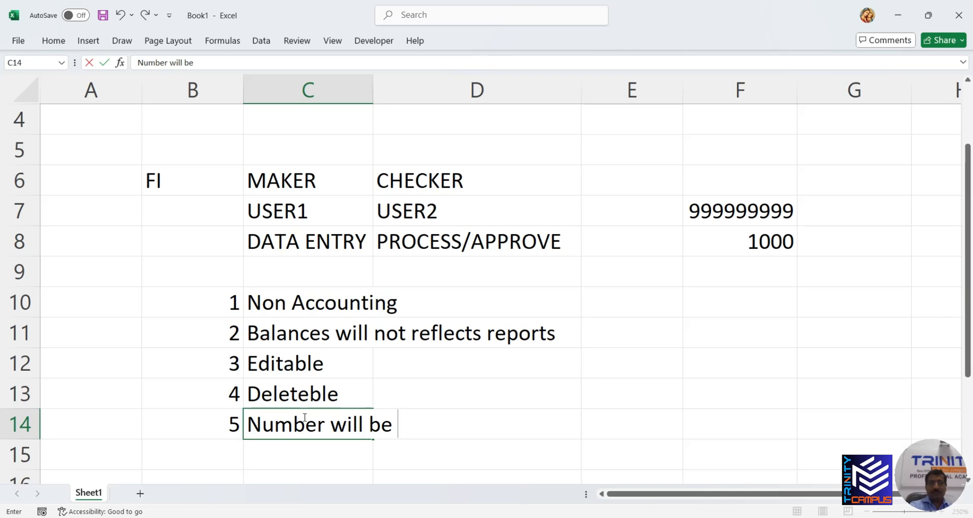
text(assi)
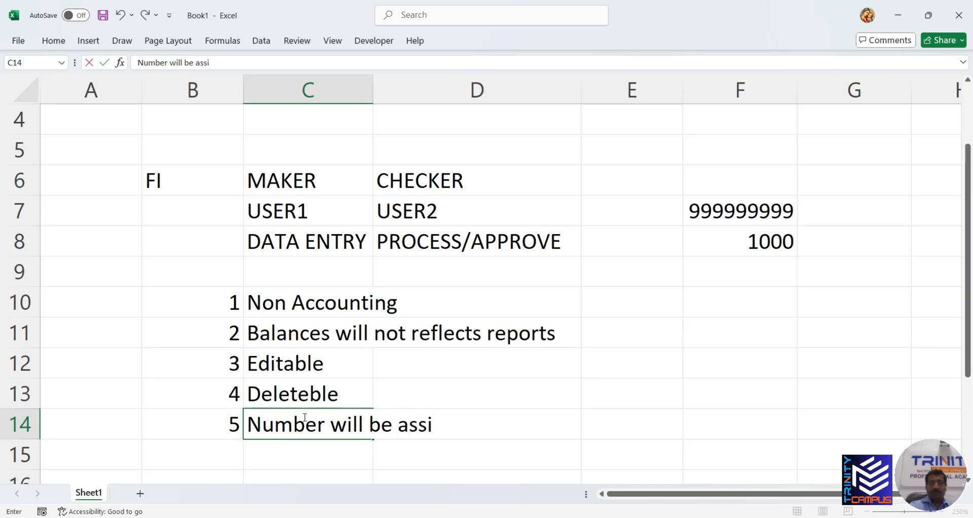
text(cned)
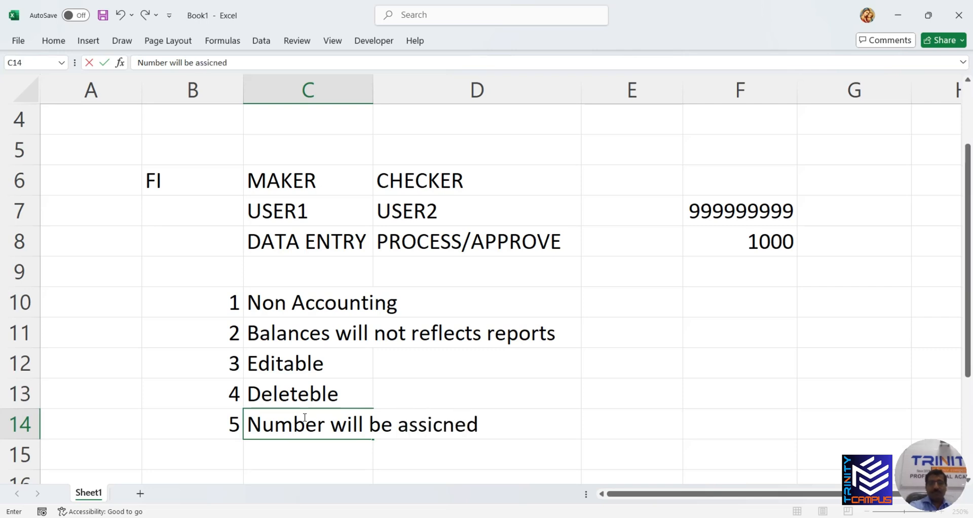
key(BackSpace)
key(BackSpace)
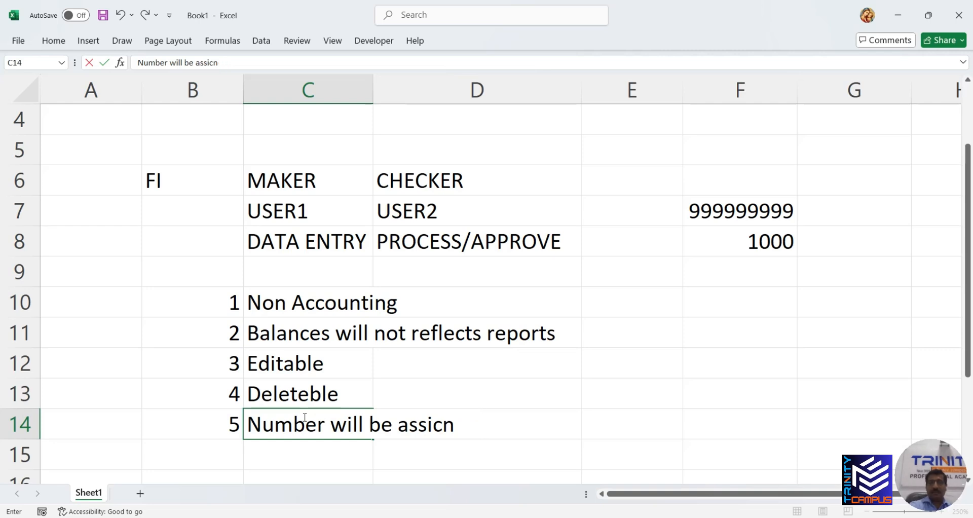
key(BackSpace)
key(BackSpace)
text(gned )
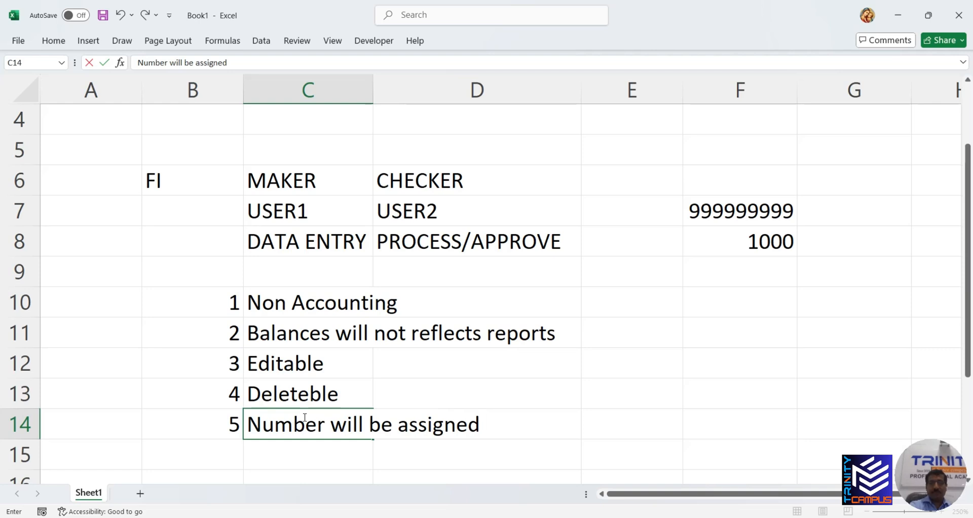
text(internally)
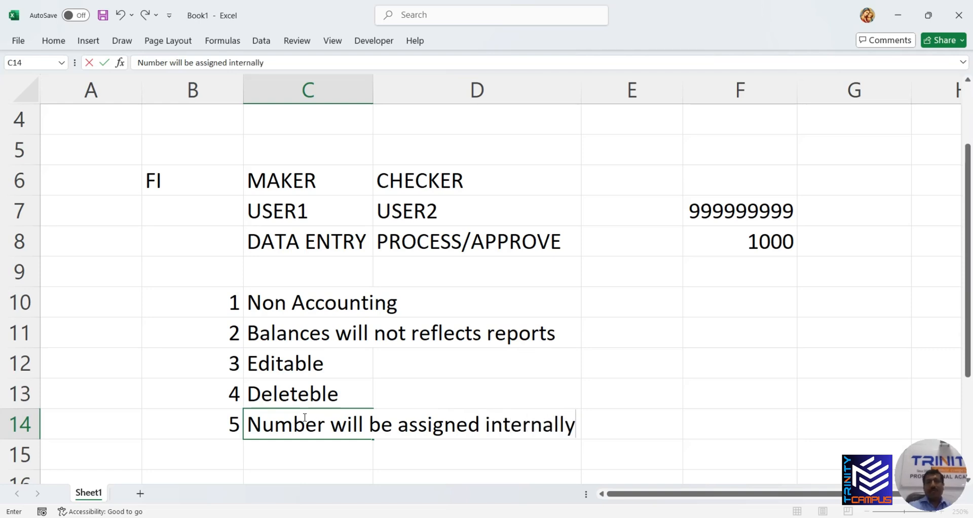
scroll(304, 417, down, 1)
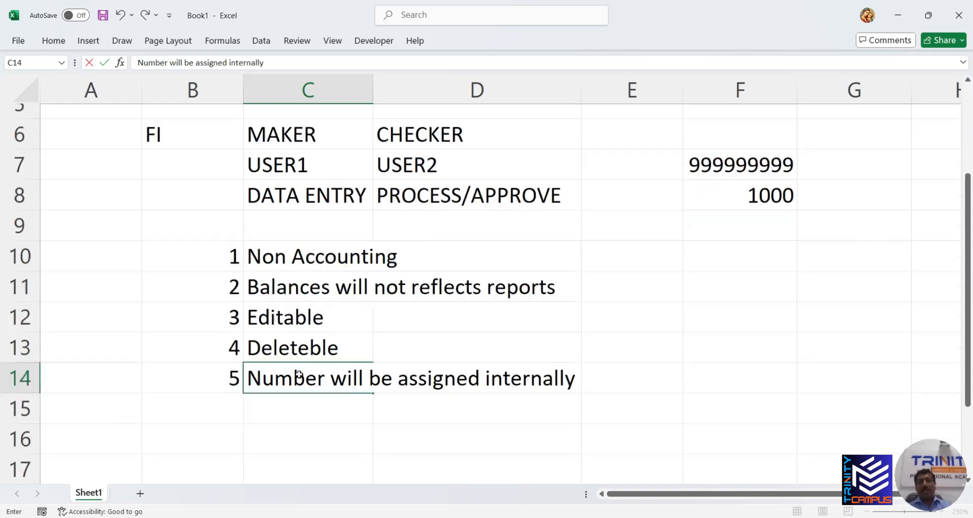
key(ctrl+Return)
Enter PATKED DOC in C9, clear the user and role entries in rows 7–8, and bold the heading
click(304, 178)
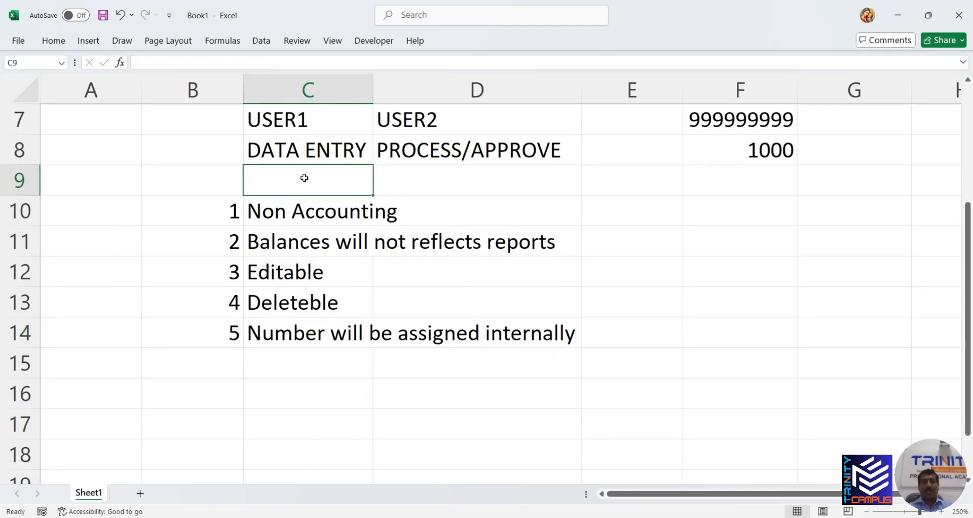
text(PAT)
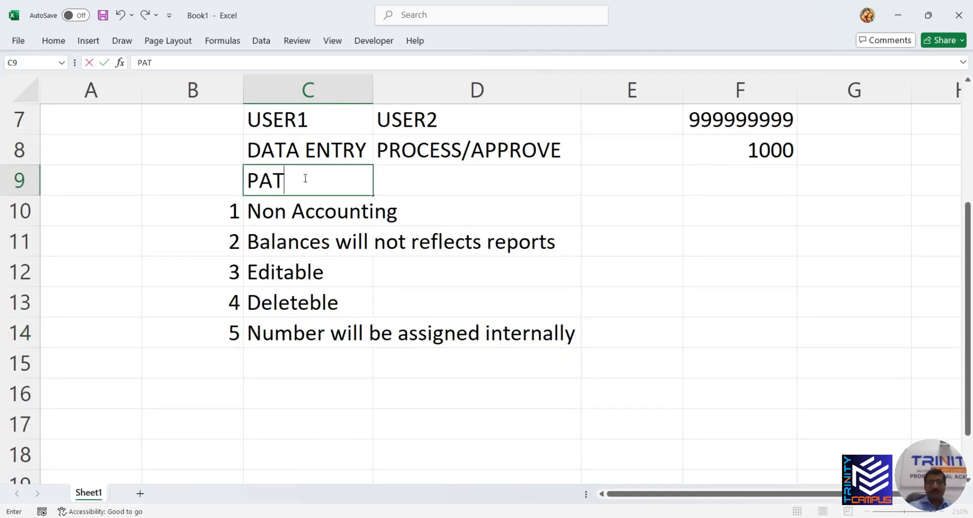
text(KED DOC)
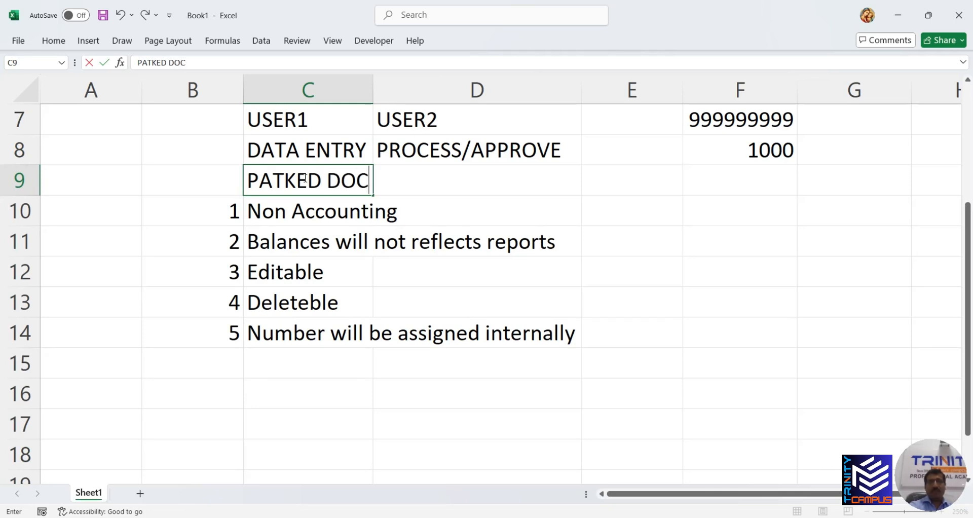
key(Return)
drag(302, 138, 728, 119)
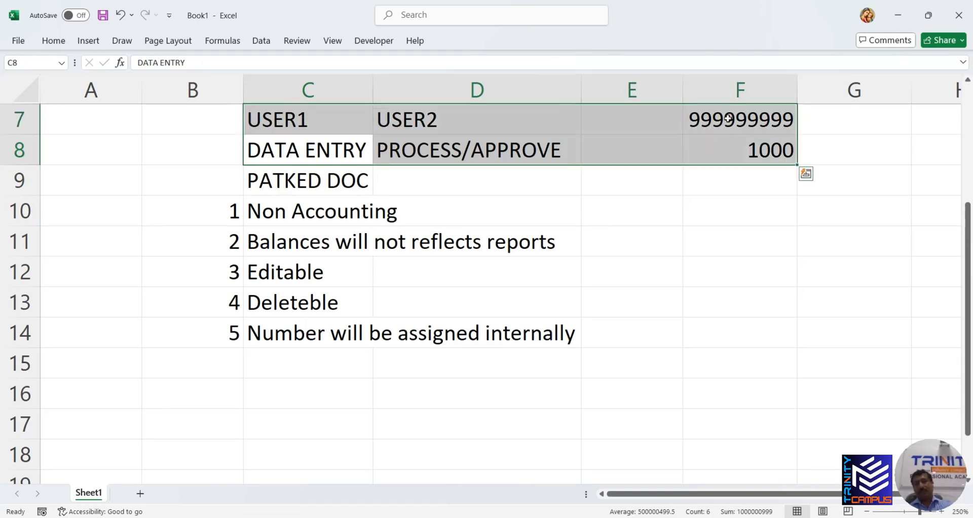
key(Delete)
click(350, 181)
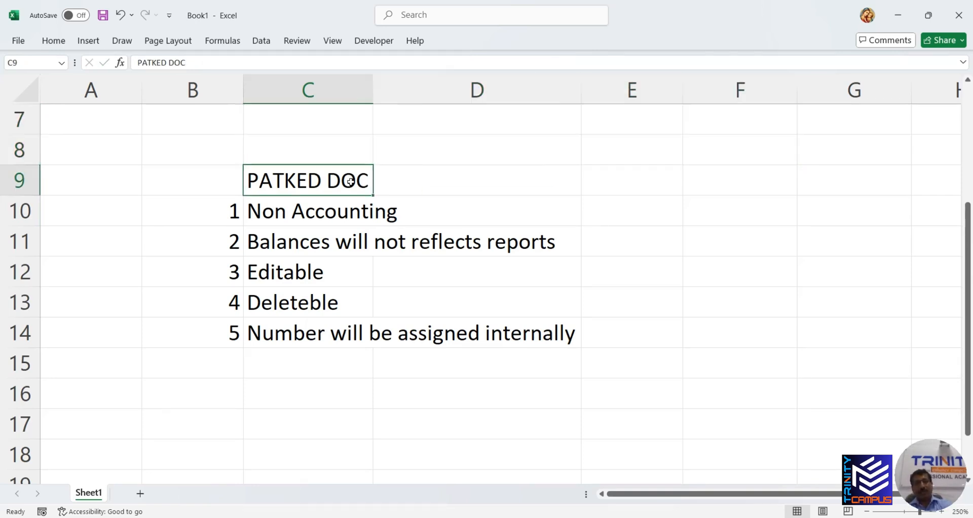
key(ctrl+b)
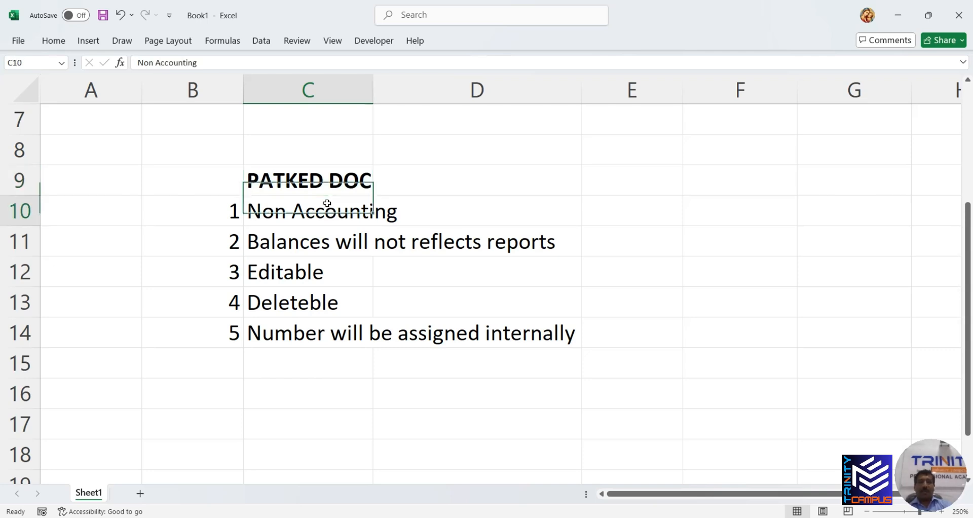
click(327, 204)
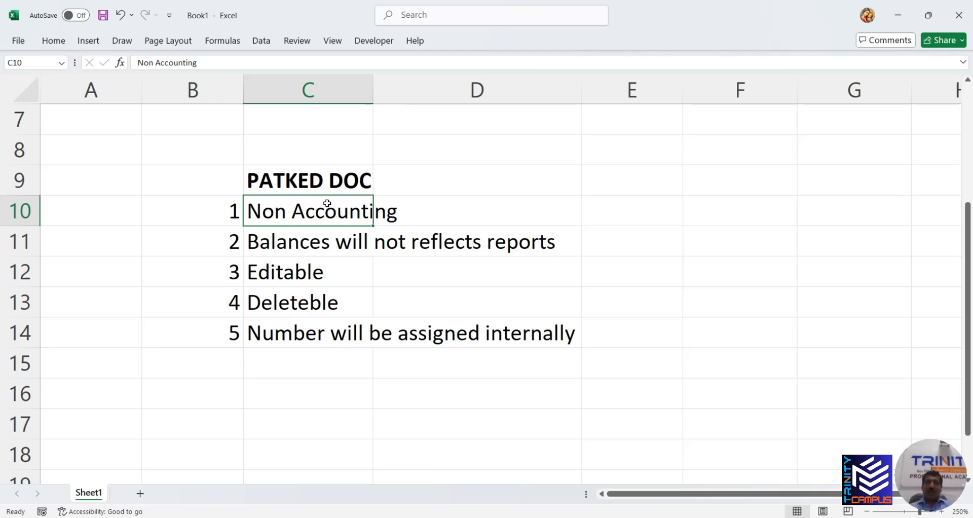
click(655, 216)
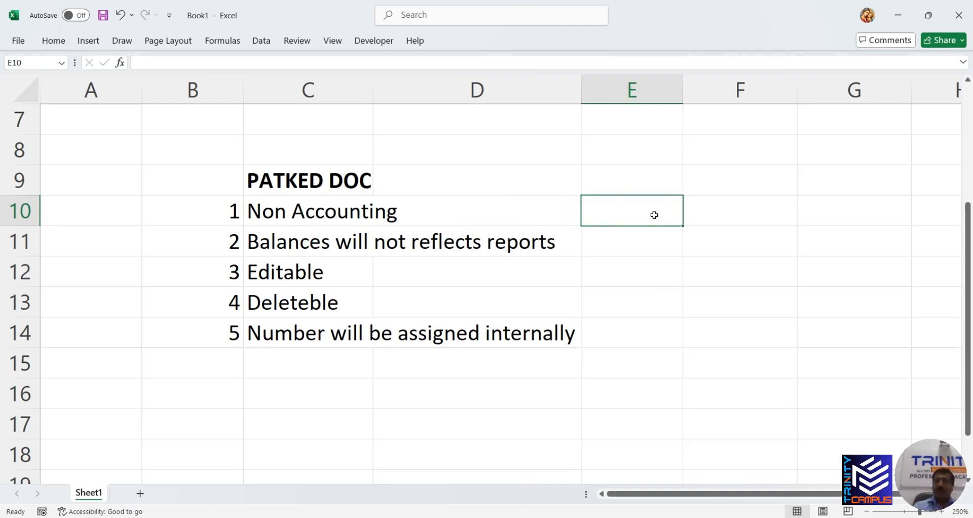
text(1000)
Enter 2000 beside 1000, then delete both values from E10:F10
key(Tab)
text(20)
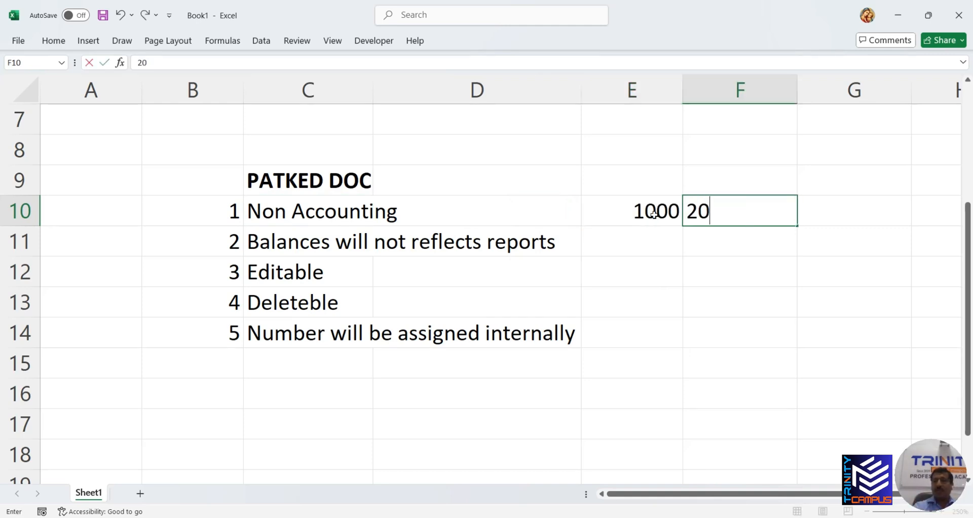
text(00)
drag(652, 213, 728, 211)
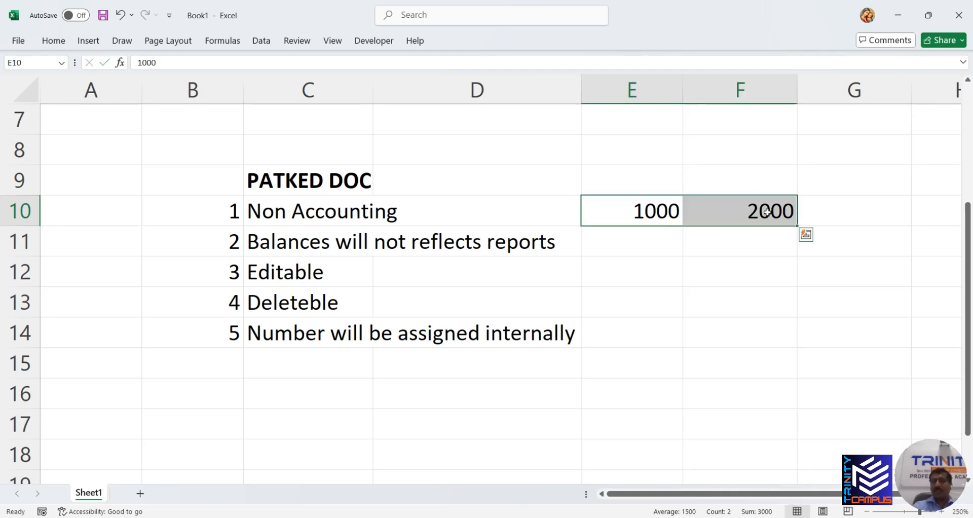
key(Delete)
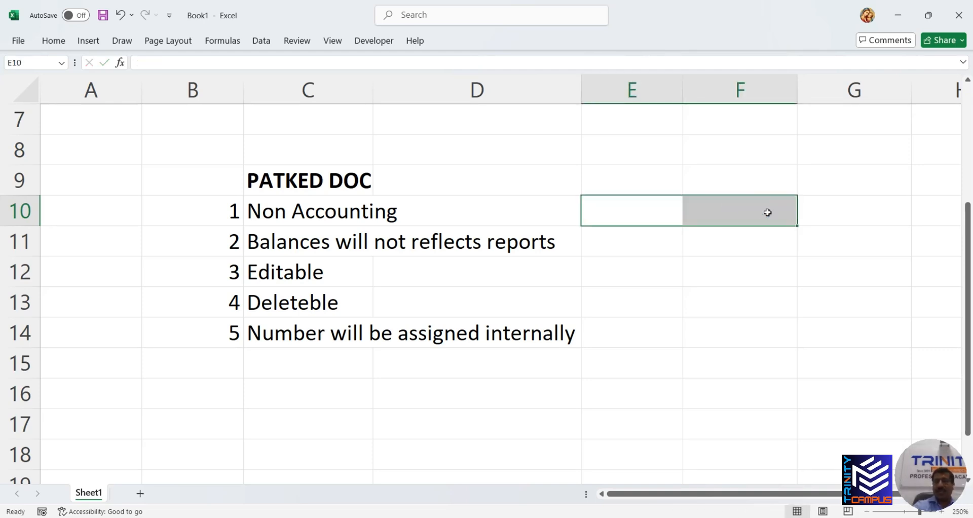
Go through list points C10–C14, select B10:C14, then switch to SAP Easy Access
click(431, 211)
click(345, 210)
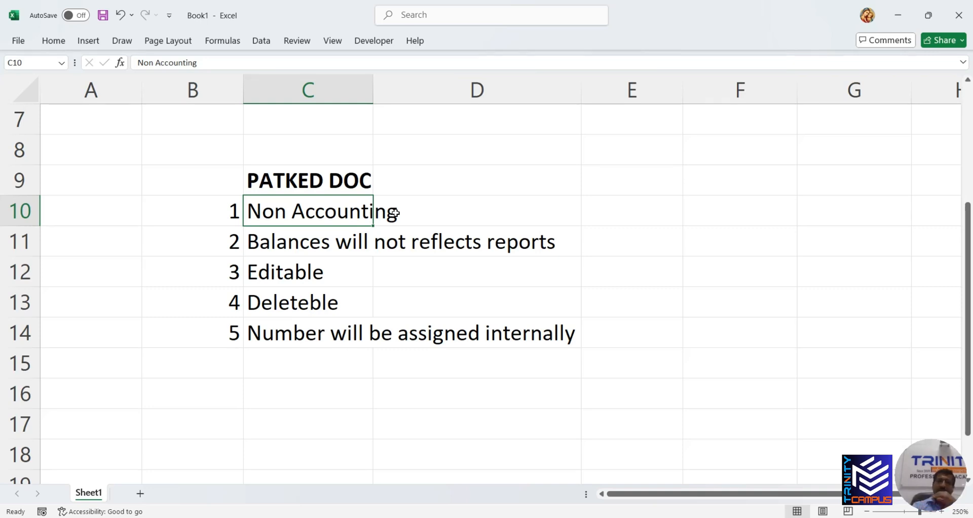
click(333, 245)
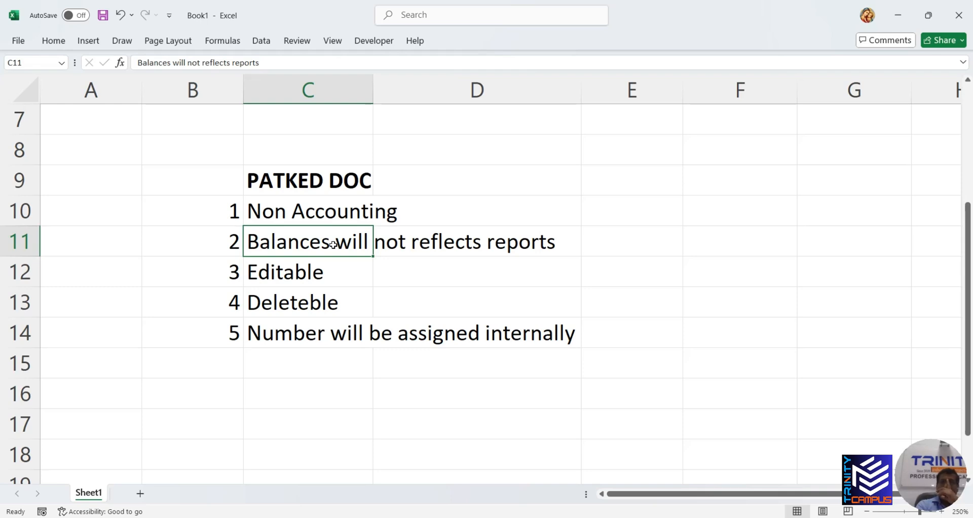
click(336, 283)
click(330, 309)
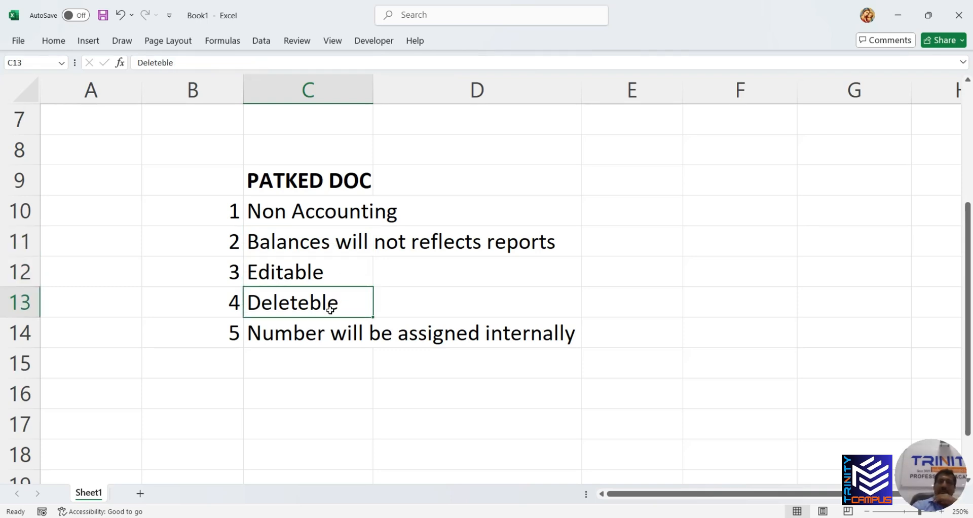
click(331, 335)
drag(329, 336, 365, 334)
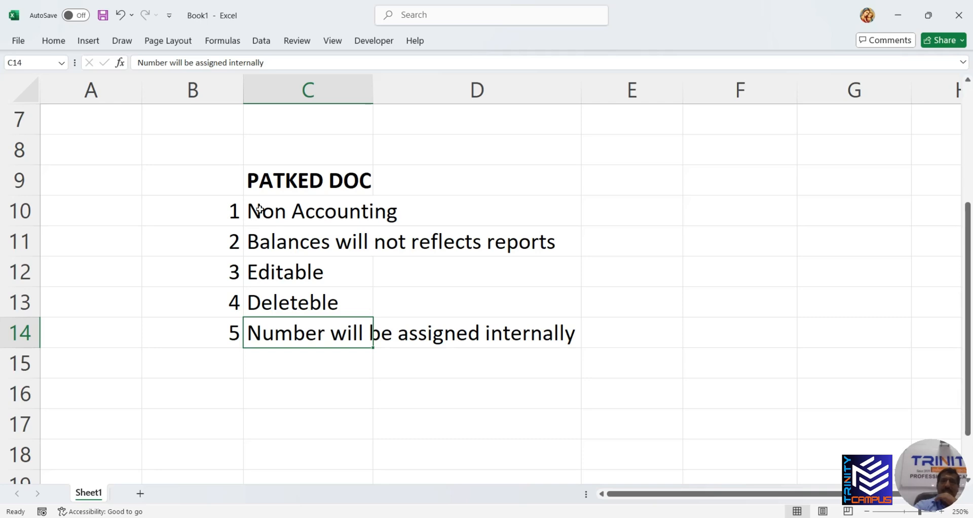
drag(235, 208, 284, 324)
click(342, 363)
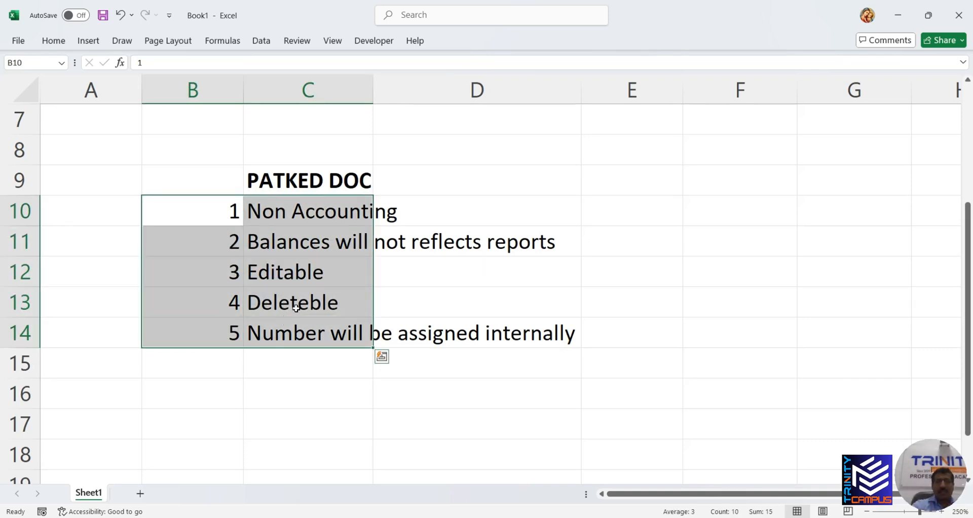
key(alt+Tab)
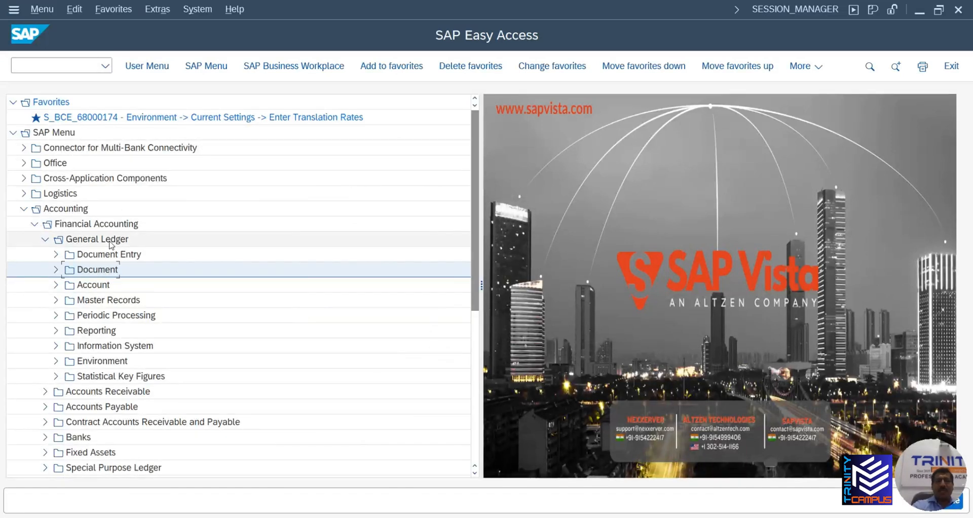
Open FB50 from General Ledger Document Entry, then return to the menu with /n
click(57, 255)
click(63, 270)
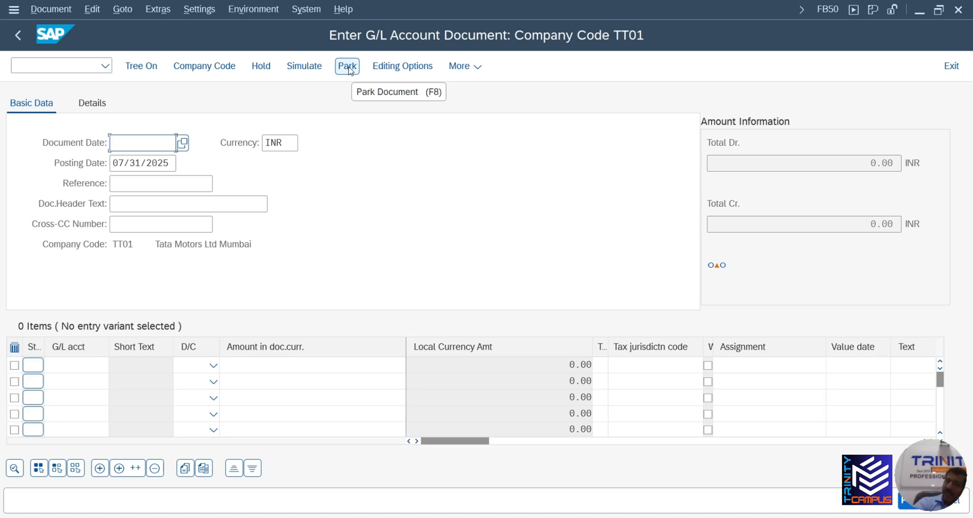
click(38, 64)
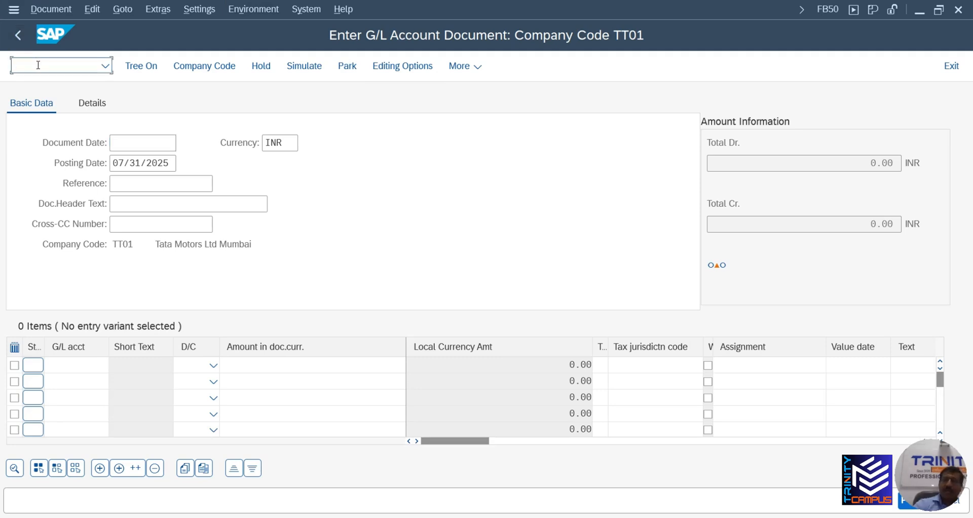
text(/n)
key(Return)
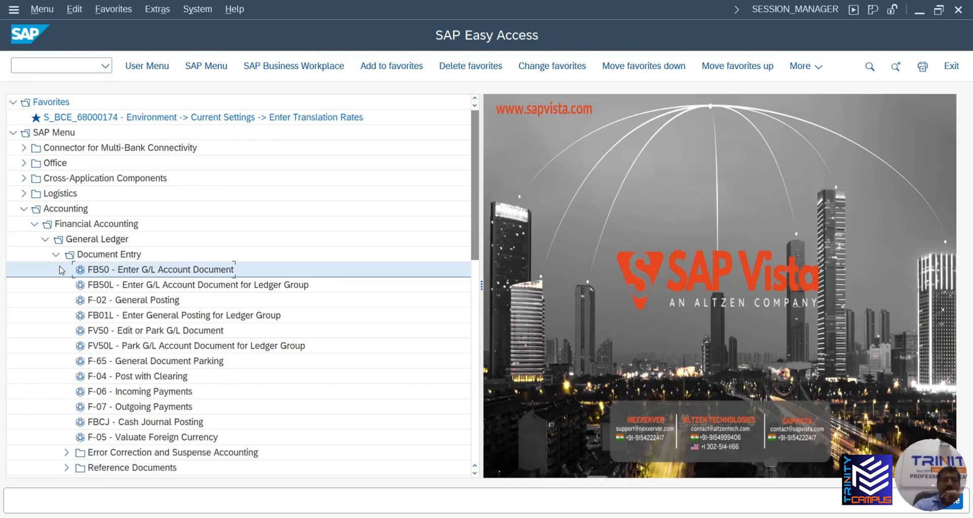
Expand General Ledger Document > Parked Documents and select the FV50 transaction
click(57, 255)
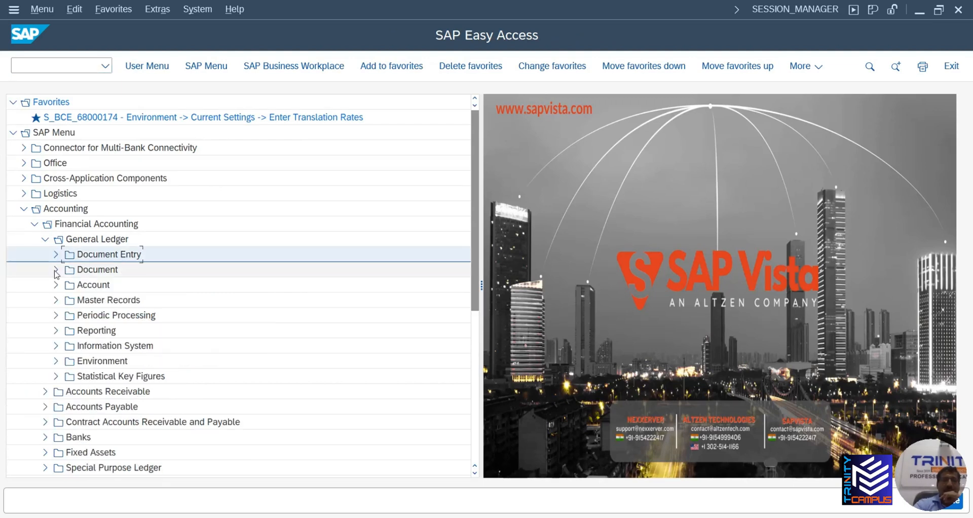
click(56, 271)
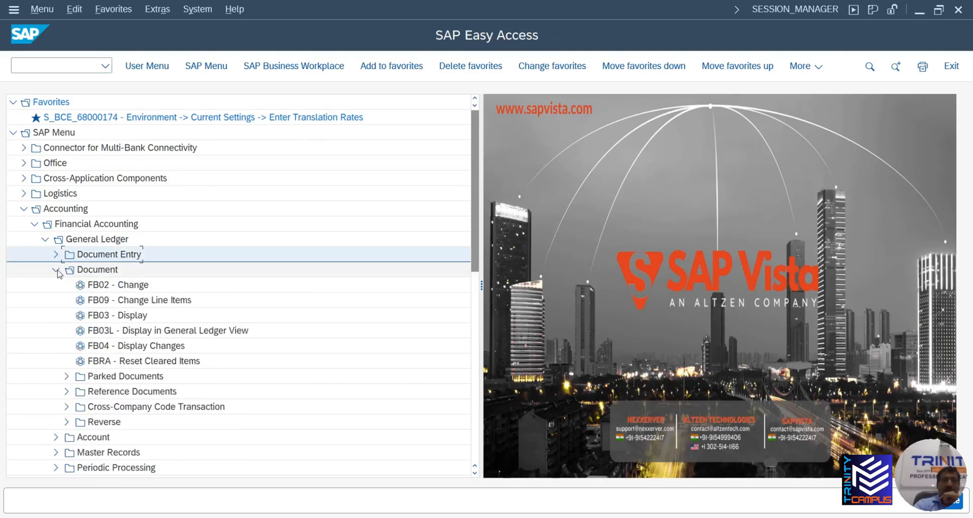
click(67, 376)
scroll(66, 378, down, 1)
scroll(102, 377, down, 1)
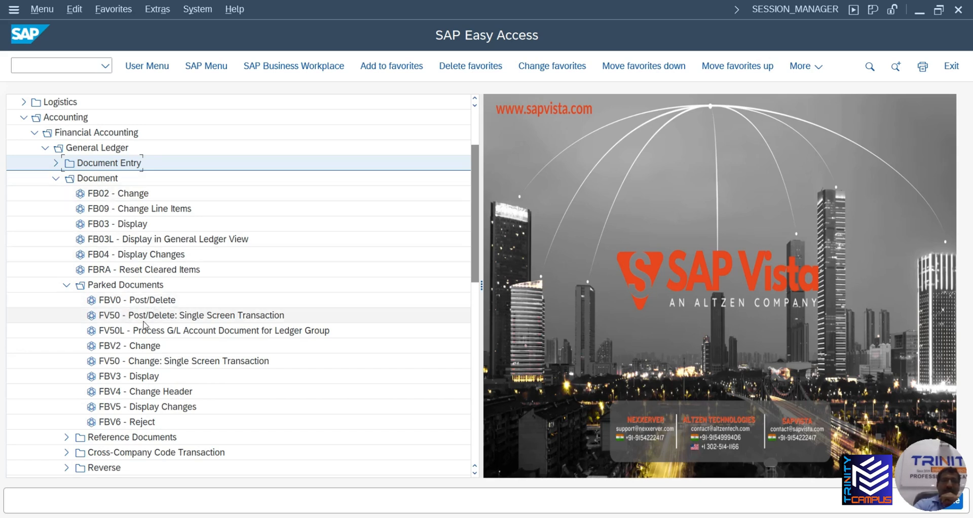
click(119, 318)
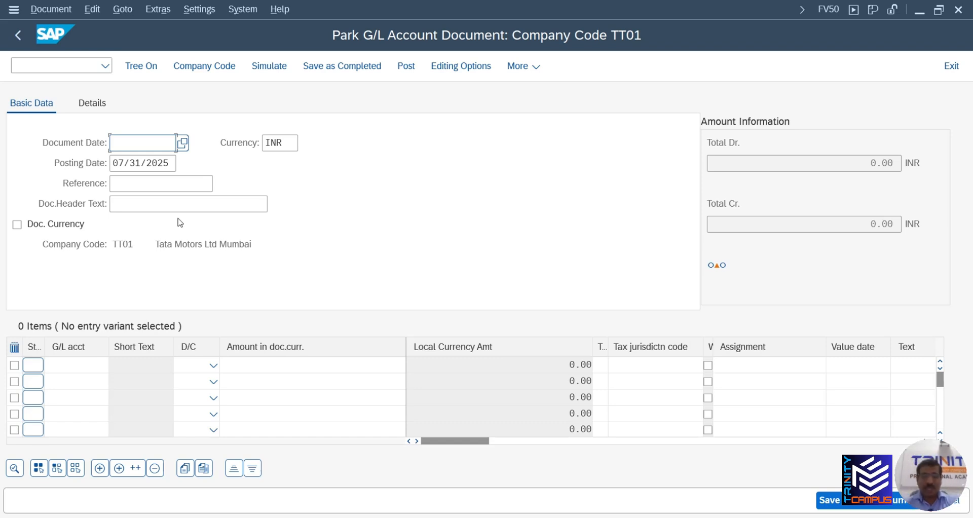
Leave the empty FV50 screen and switch via Excel to the SAP FICO Master July Batch 1 Google Doc
key(alt+Tab)
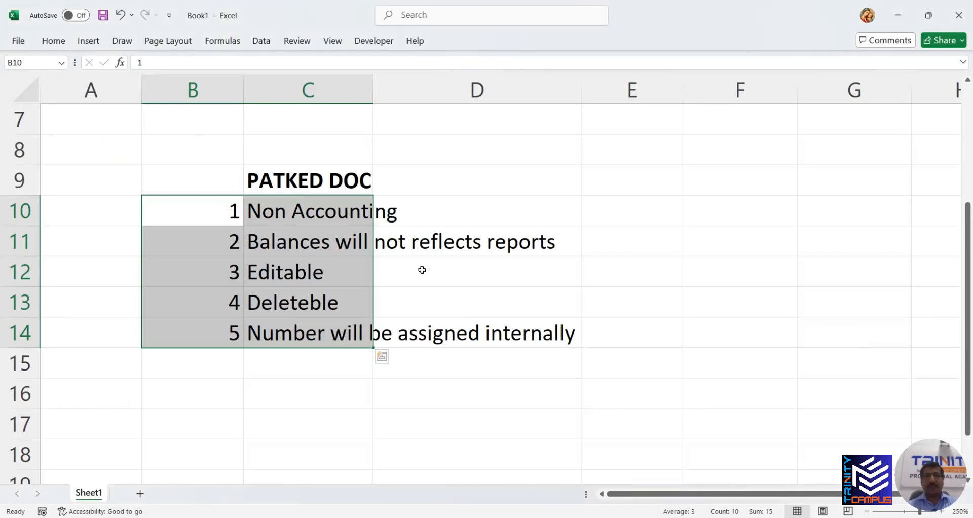
key(alt+Tab)
key(alt+Tab)
key(alt+Tab)
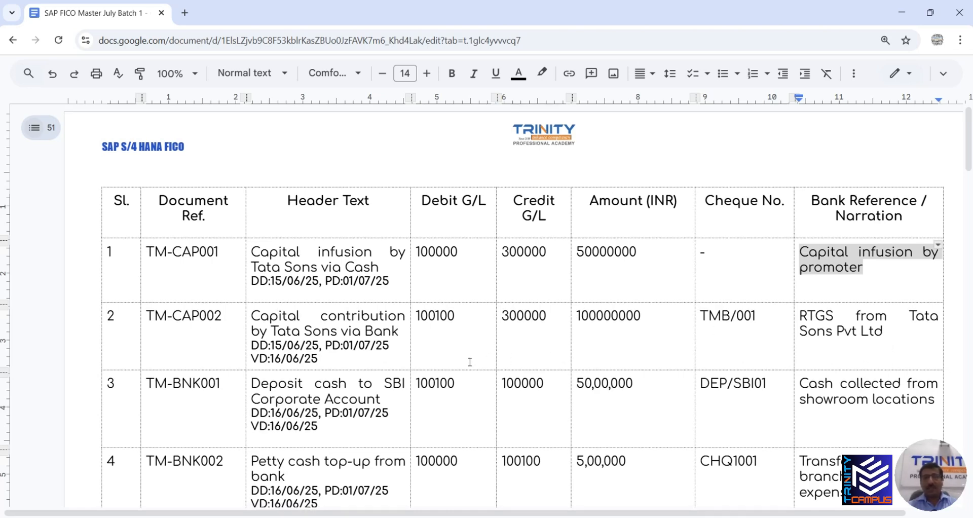
Select cash deposit reference TM-BNK001 in the Google Docs table and return to the FV50 park screen
scroll(311, 293, down, 3)
scroll(310, 293, up, 1)
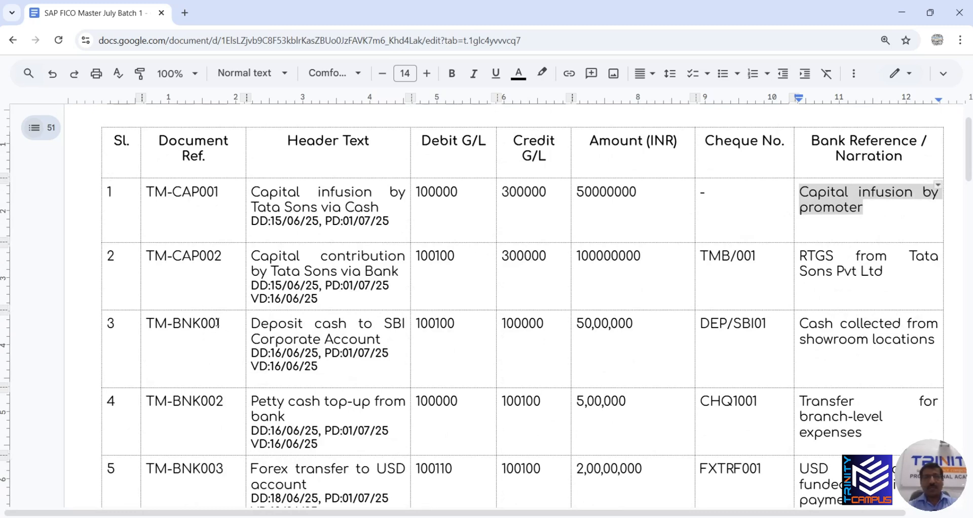
drag(225, 323, 150, 325)
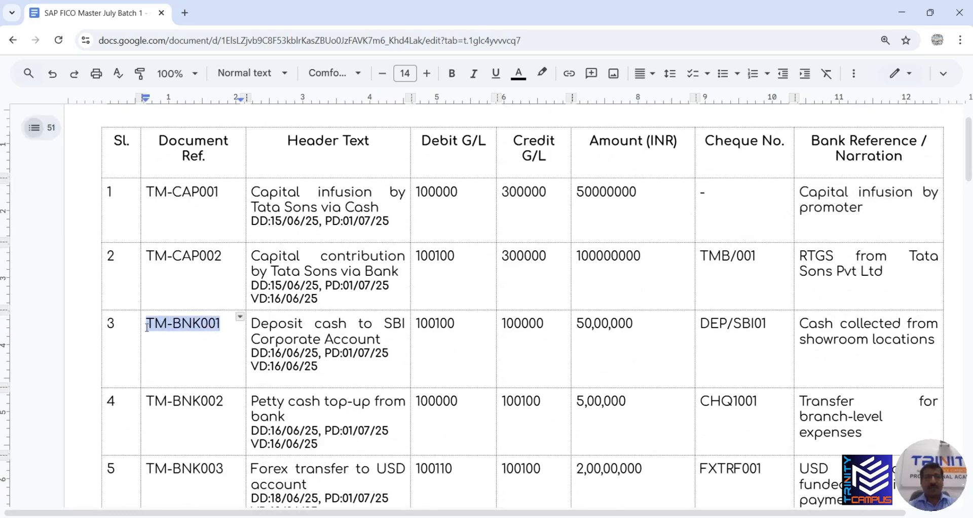
key(alt+Tab)
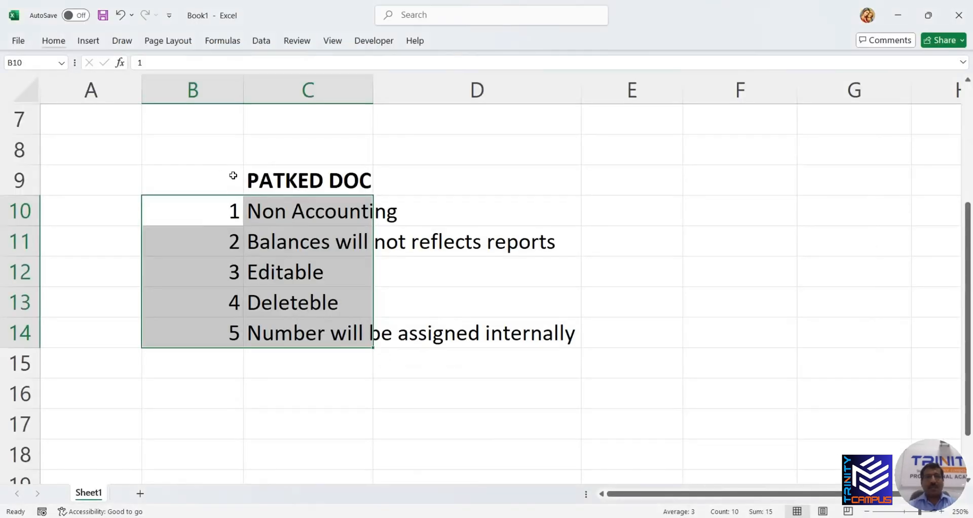
key(alt+Tab)
key(alt+Tab)
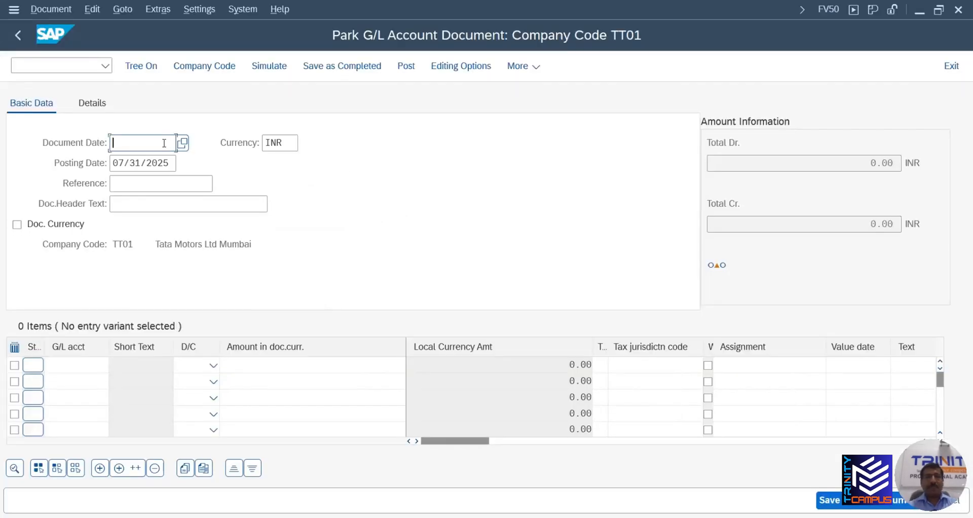
key(alt+Tab)
key(alt+Tab)
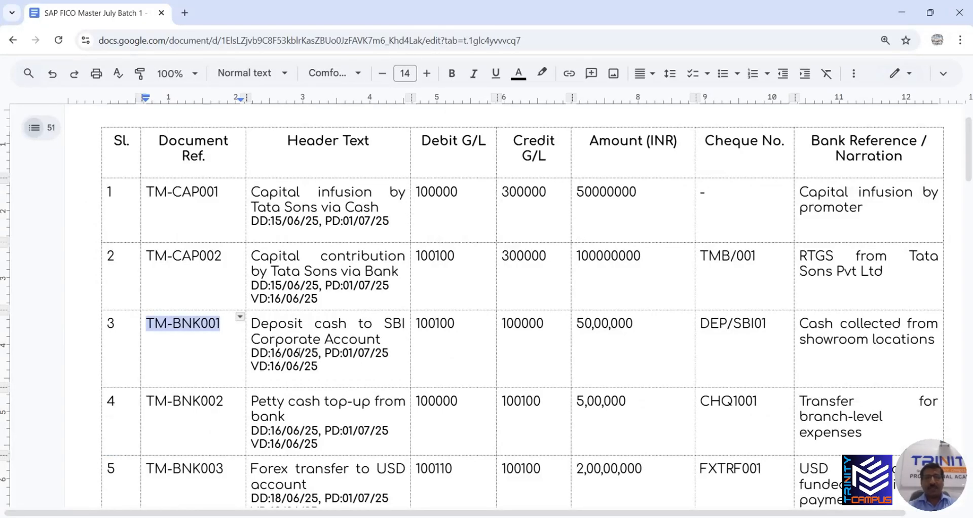
key(alt+Tab)
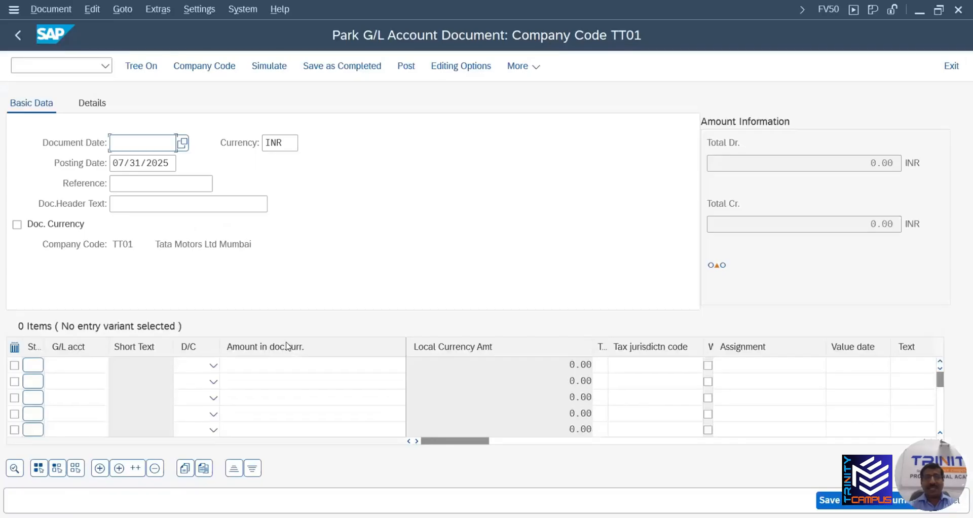
Set the document date to 06/16/2025 using the Document Date calendar
click(186, 143)
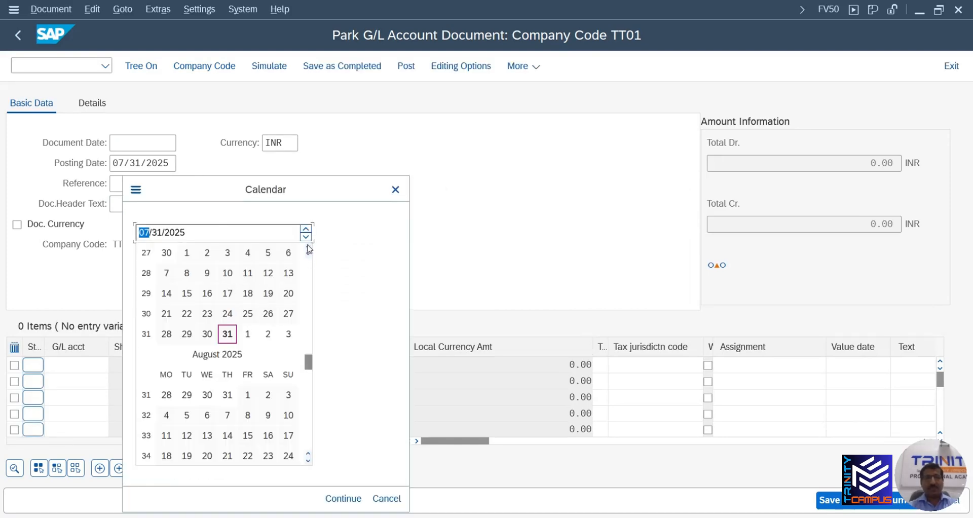
click(308, 247)
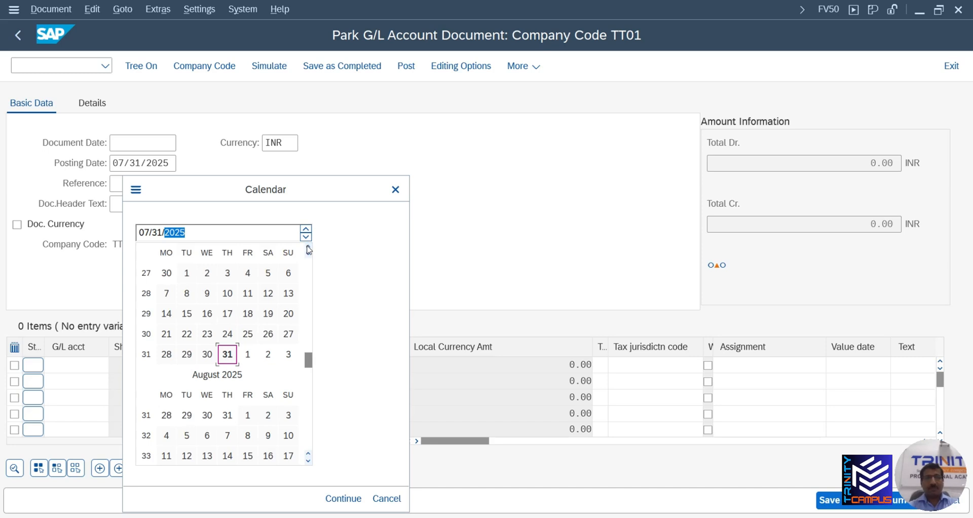
click(308, 248)
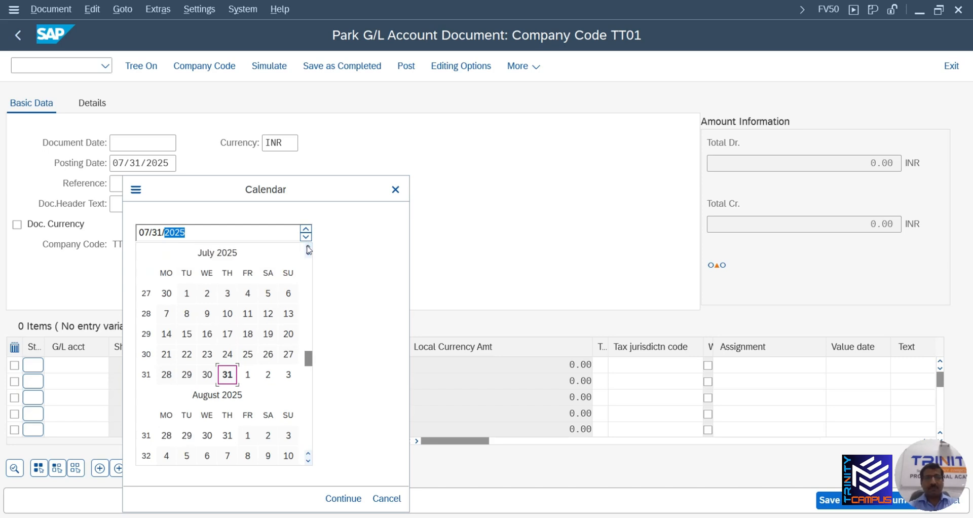
click(309, 359)
drag(308, 361, 309, 338)
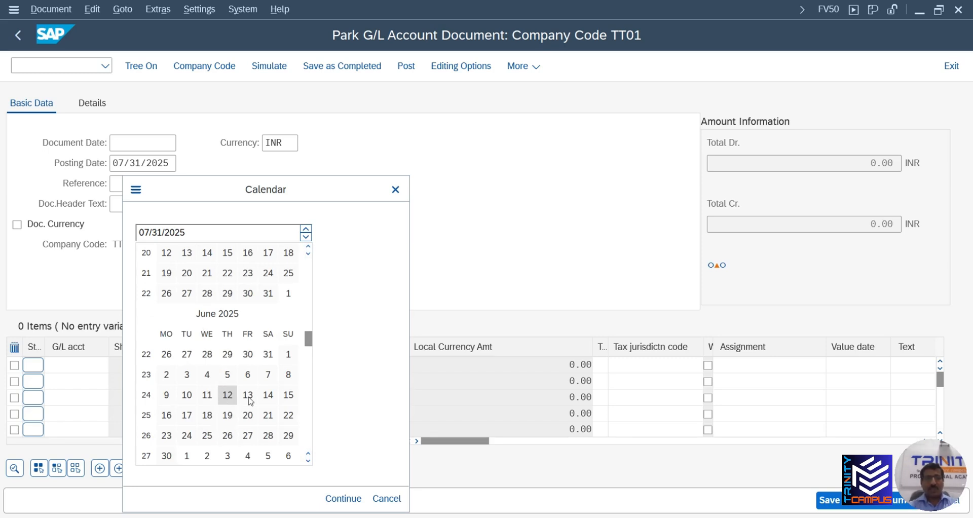
double_click(167, 416)
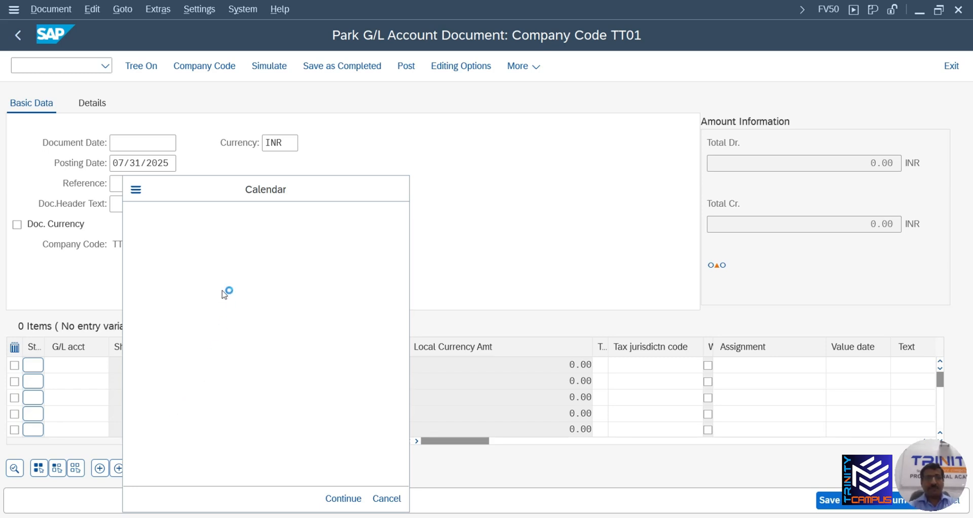
key(Tab)
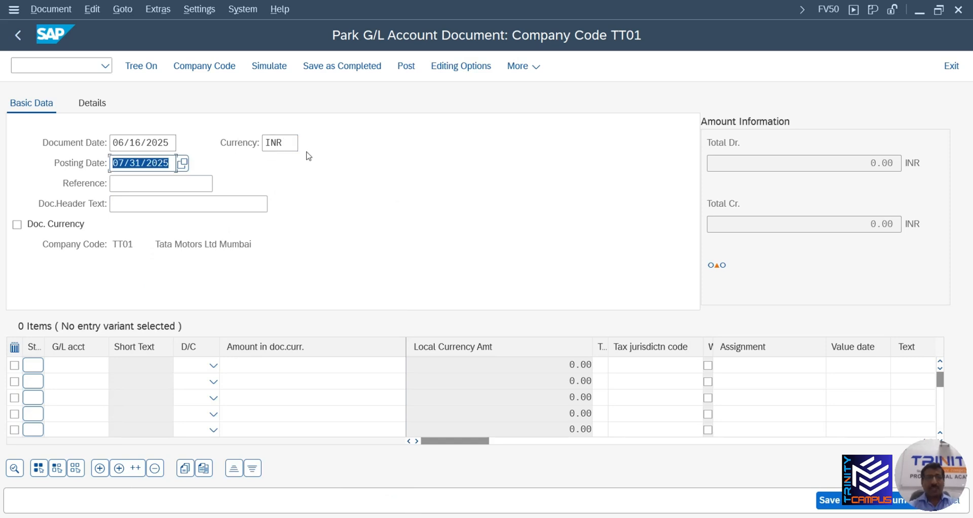
Check row 3's posting date in Google Docs and set the posting date to 07/01/2025
key(alt+Tab)
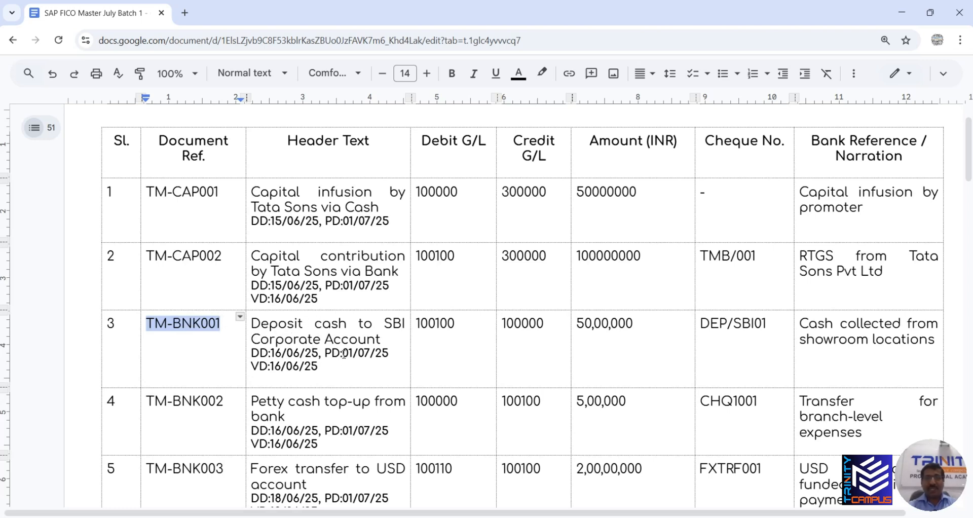
drag(345, 353, 399, 353)
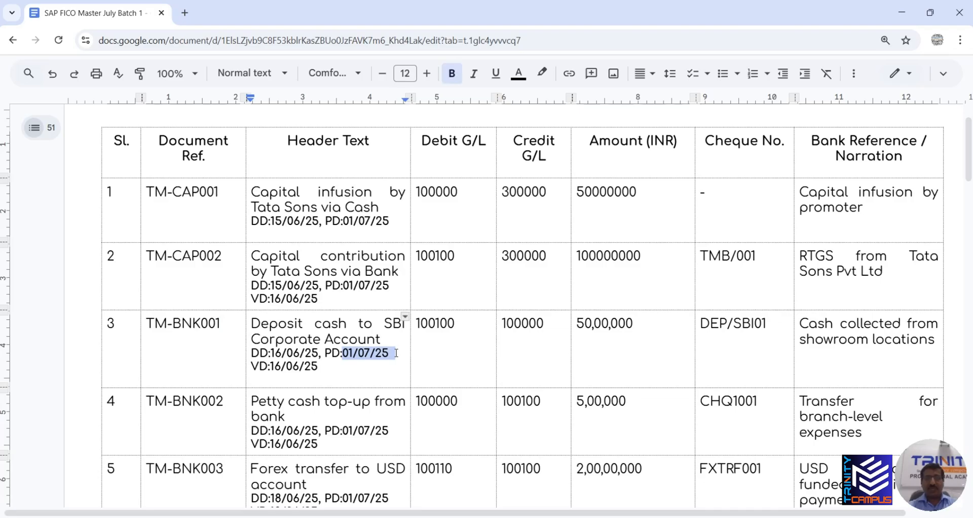
key(alt+Tab)
click(185, 166)
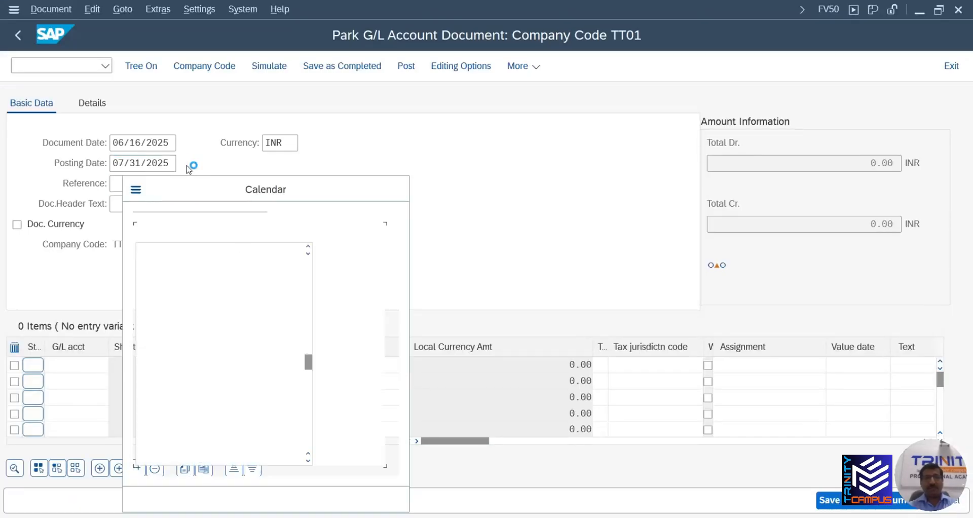
double_click(187, 253)
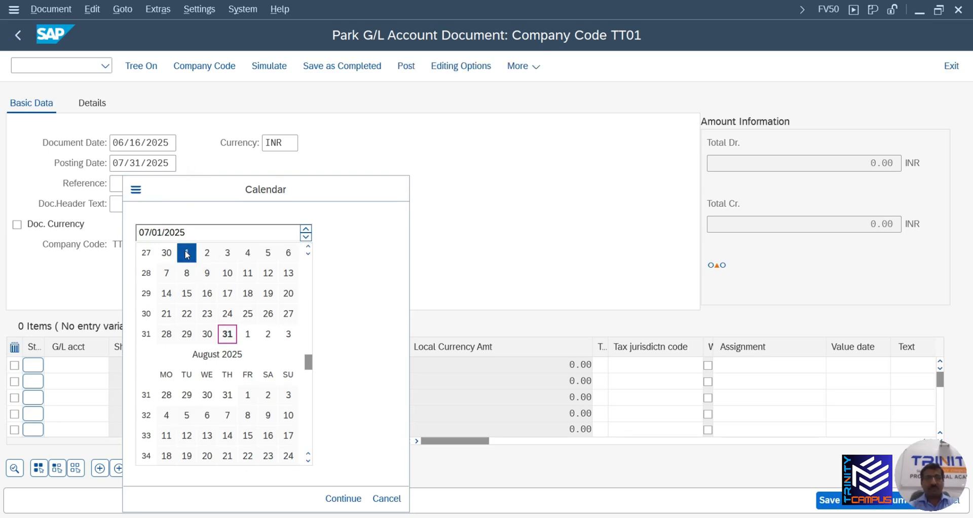
click(121, 183)
Copy reference TM-BNK001 from the Google Docs voucher table
key(alt+Tab)
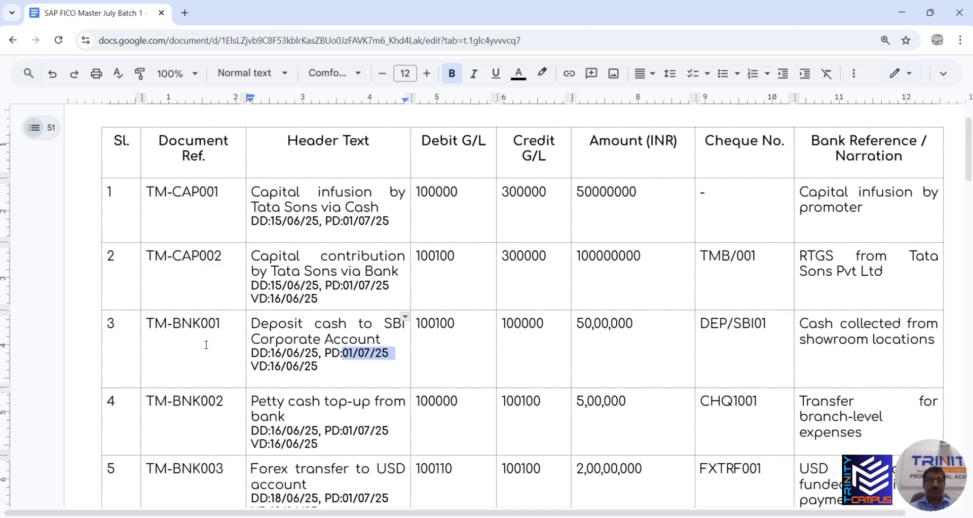
drag(220, 324, 154, 323)
key(ctrl+c)
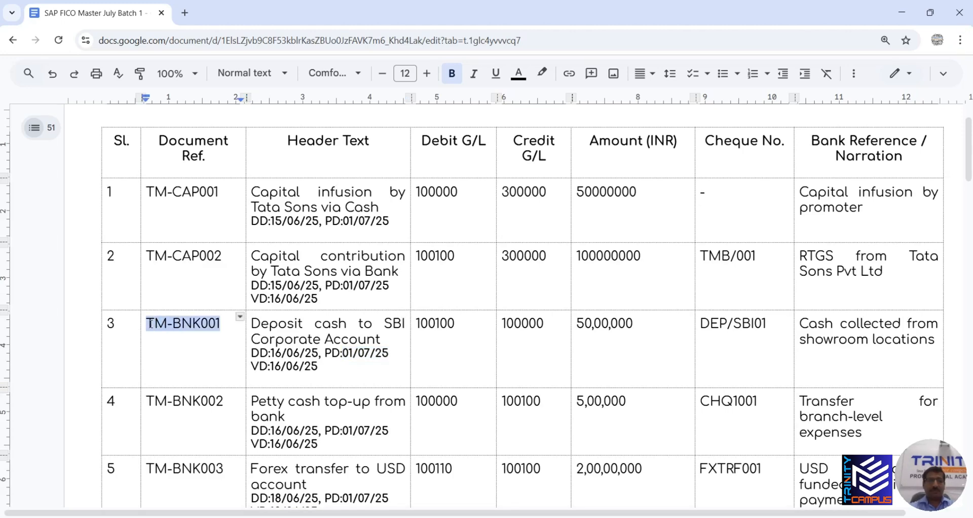
key(alt+Tab)
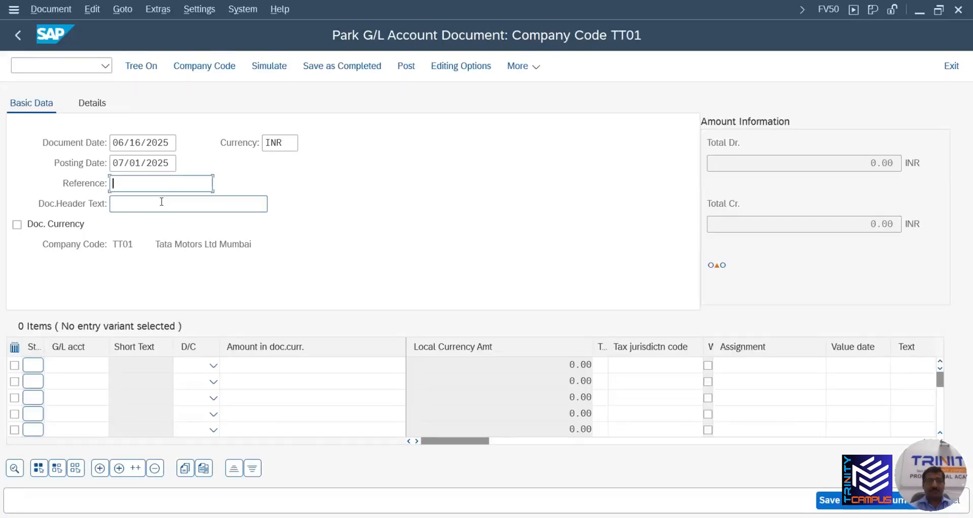
Paste TM-BNK001 as the reference and enter CASH as the header text
key(ctrl+v)
click(161, 202)
key(alt+Tab)
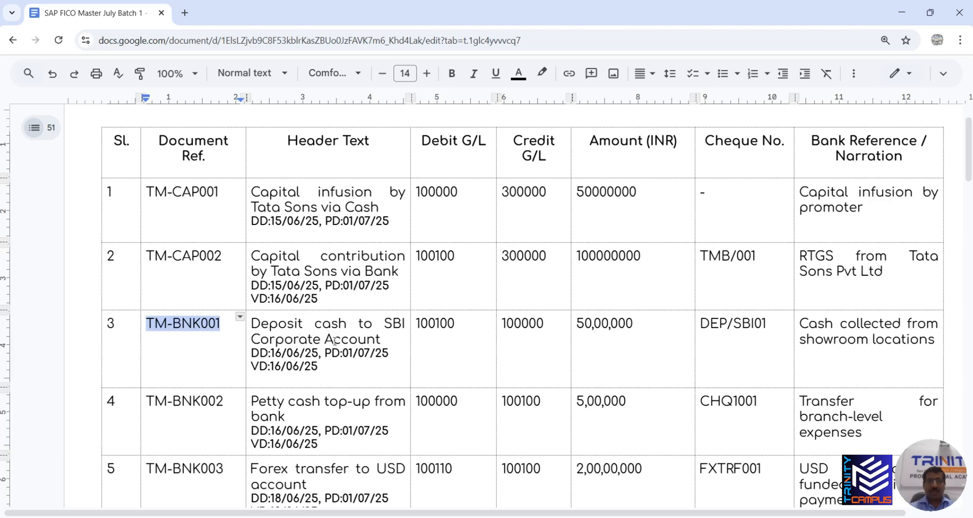
key(alt+Tab)
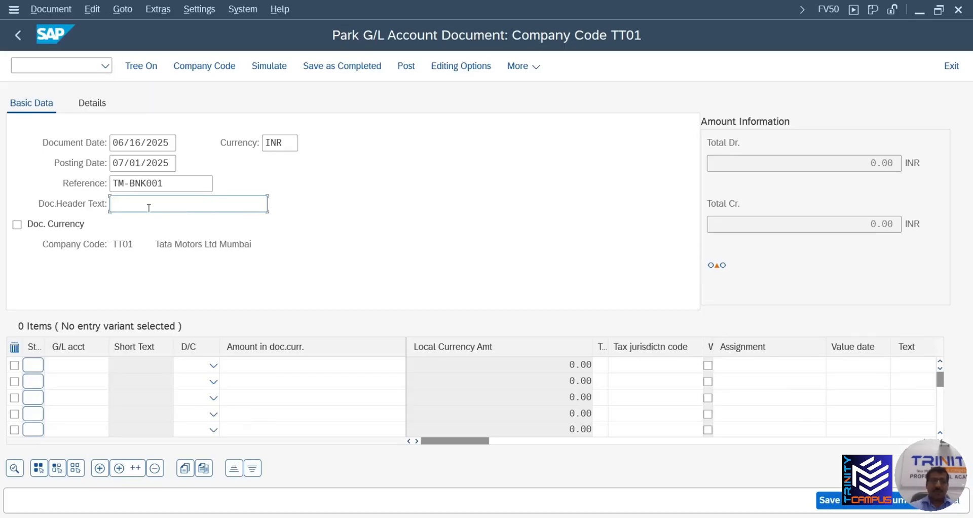
text(ca)
key(BackSpace)
key(BackSpace)
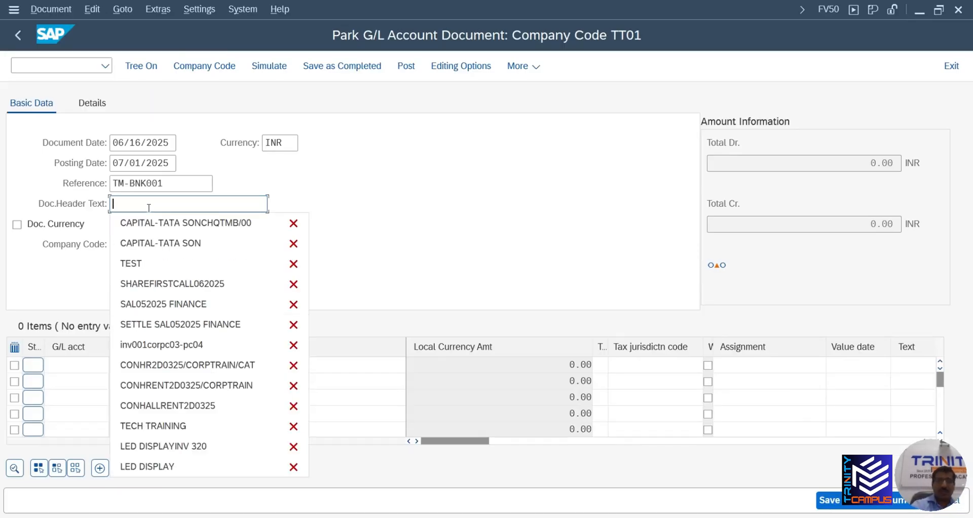
text(CASH DEPOSIT)
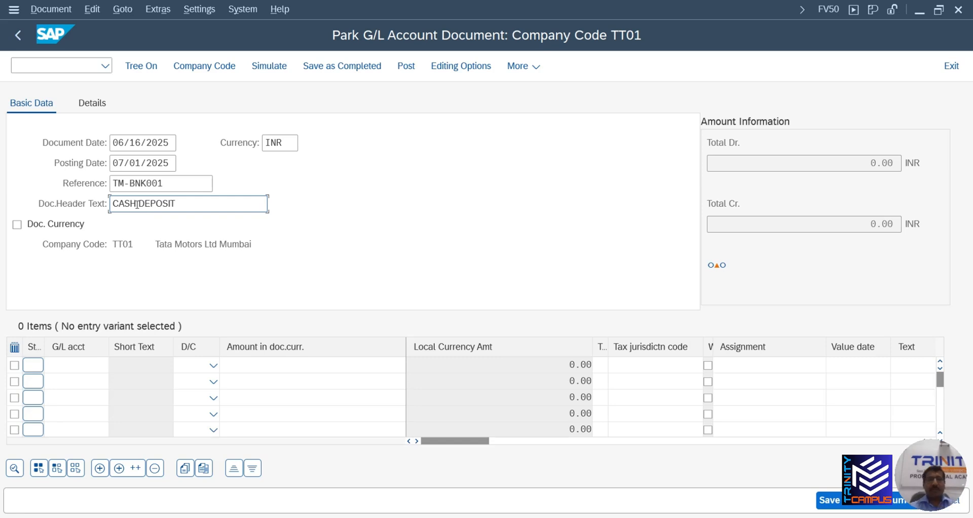
Enter G/L account 100100 on the first line and 100000 on the second
click(82, 365)
key(alt+Tab)
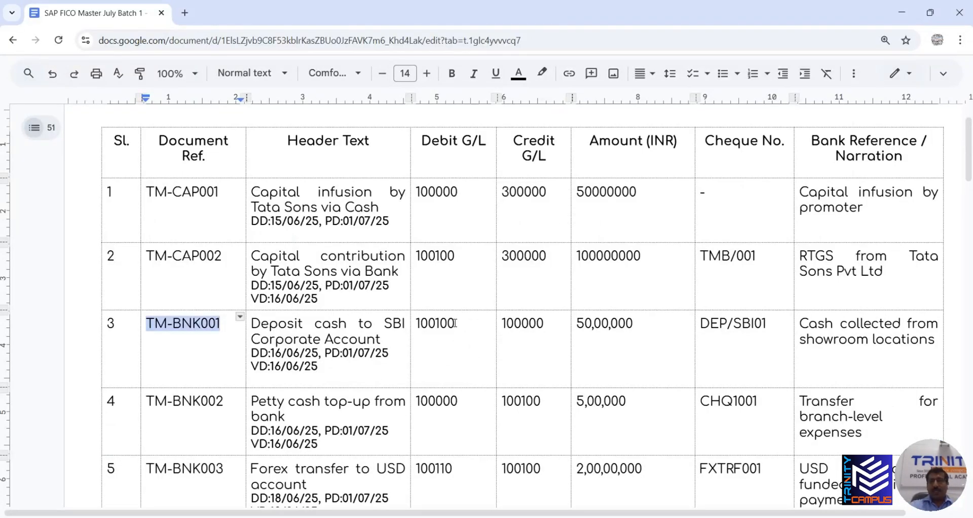
key(alt+Tab)
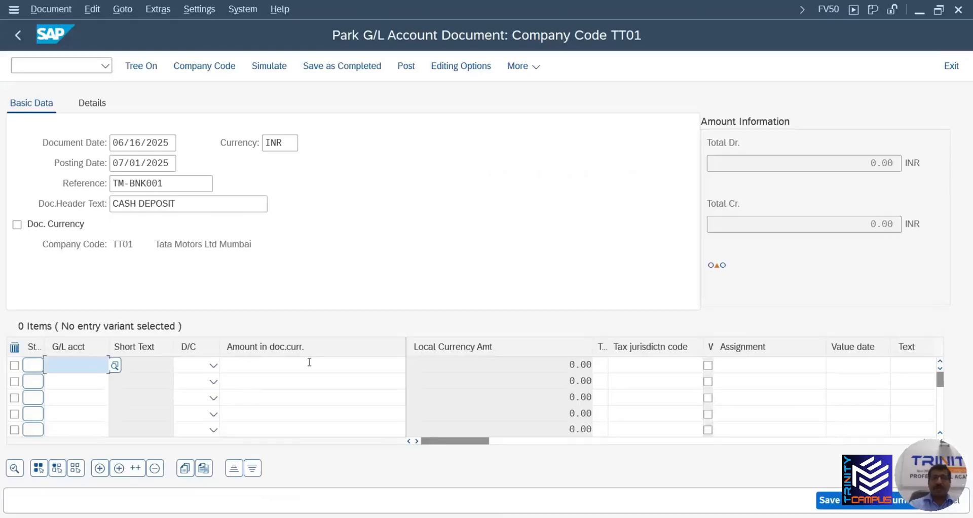
text(1001)
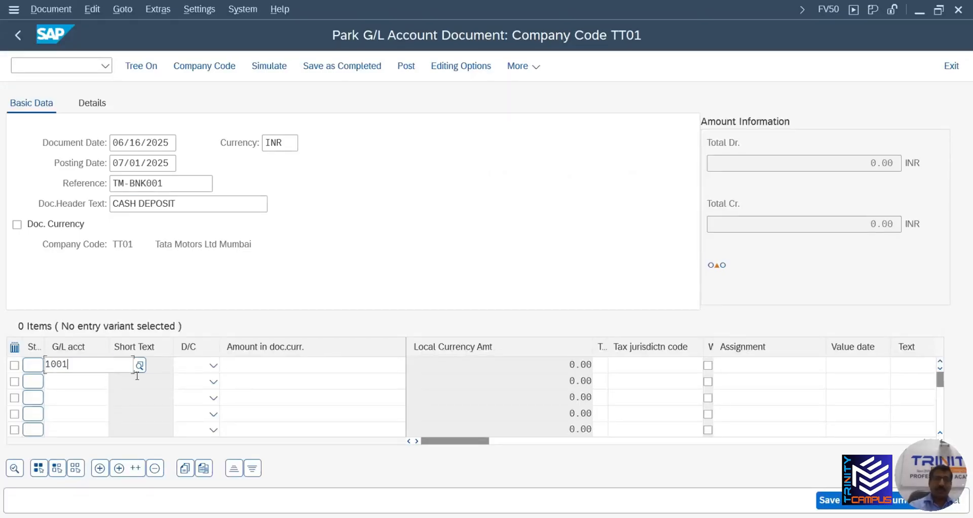
text(00)
key(alt+Tab)
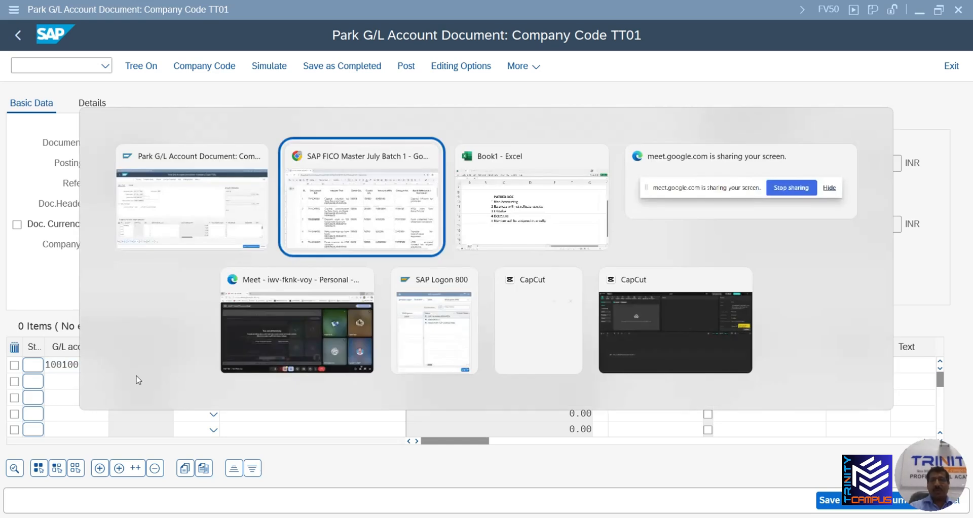
key(Tab)
key(Tab)
key(Tab)
key(Tab)
key(Tab)
key(Tab)
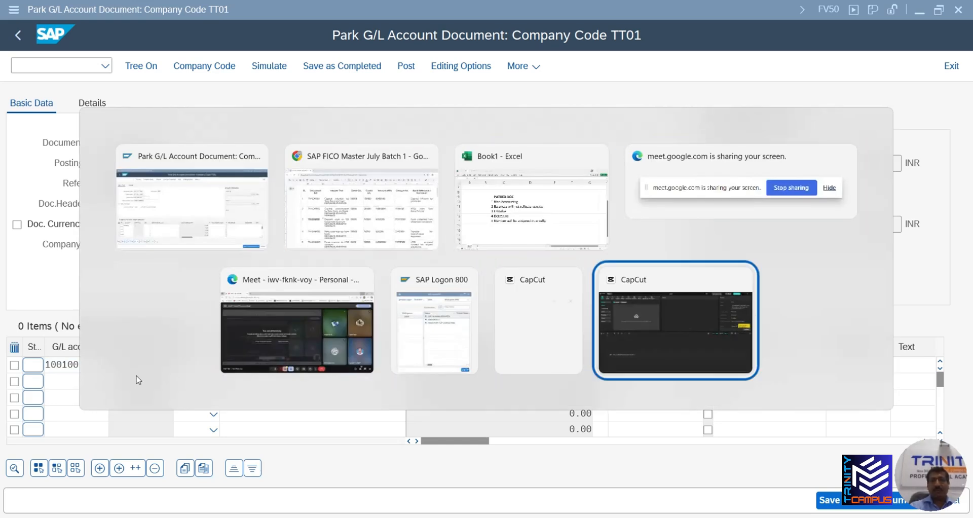
key(Tab)
key(Tab)
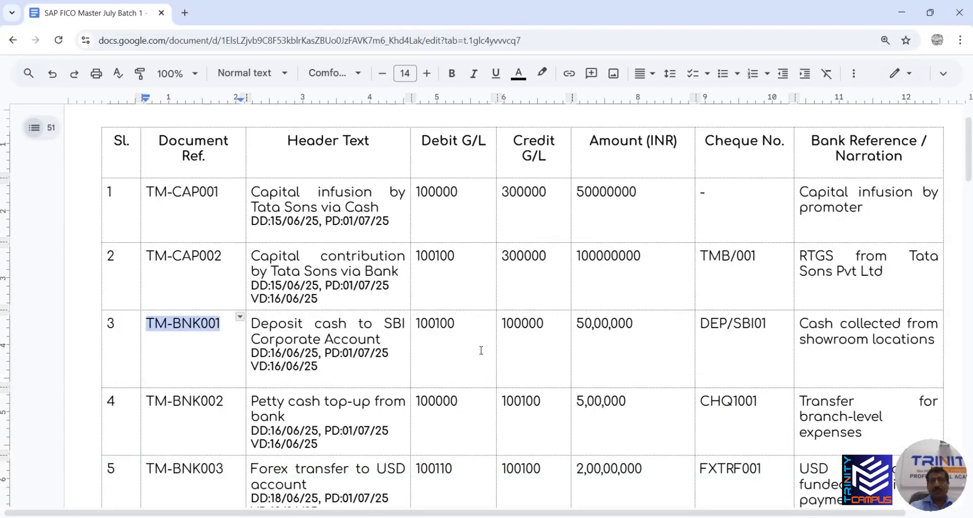
key(alt+Tab)
click(96, 377)
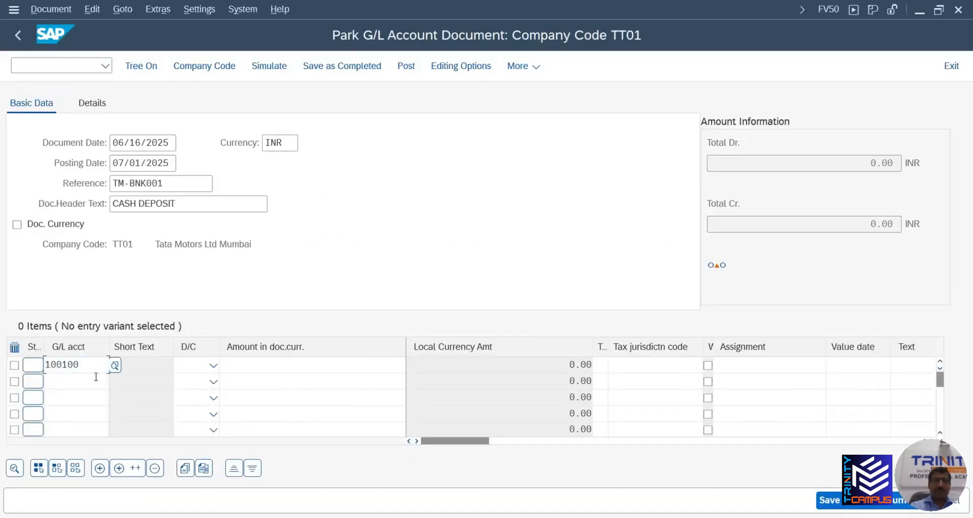
text(100000)
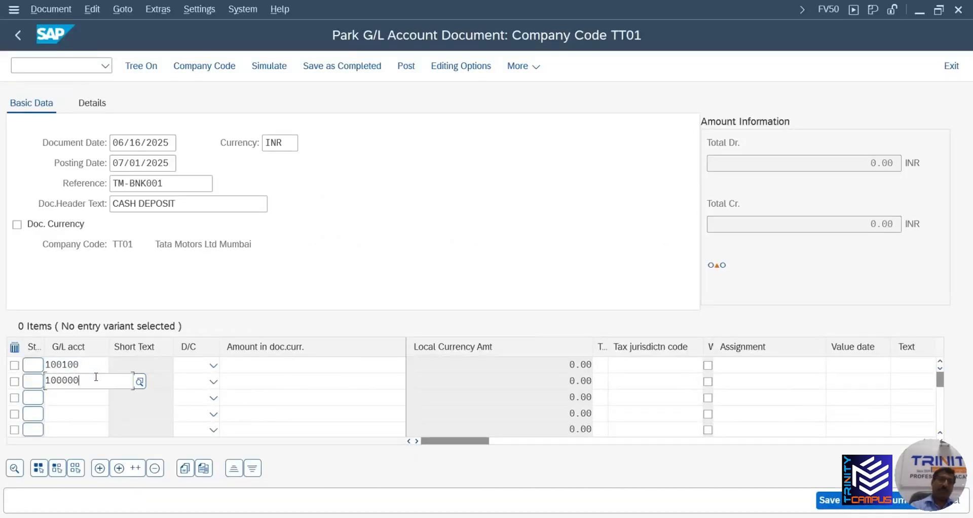
Mark the first line as a debit and the second line as a credit
click(213, 365)
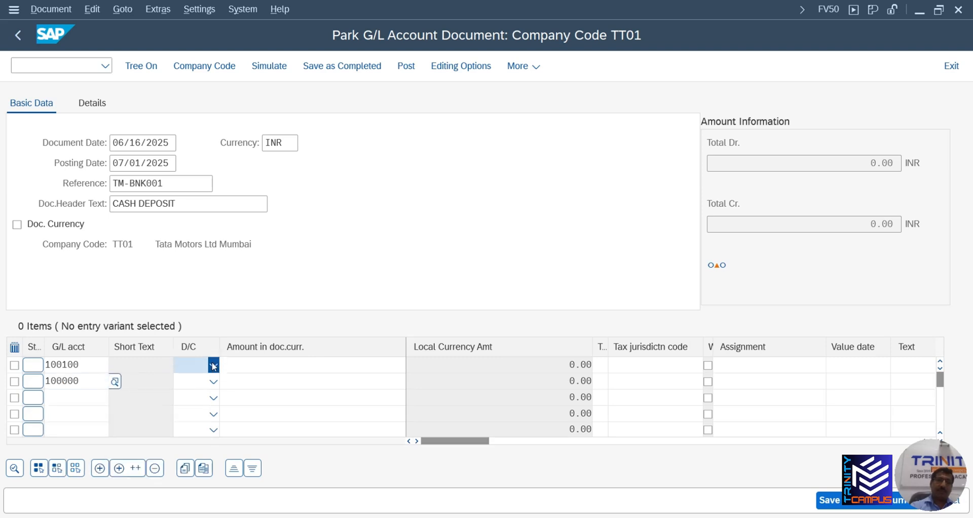
click(213, 365)
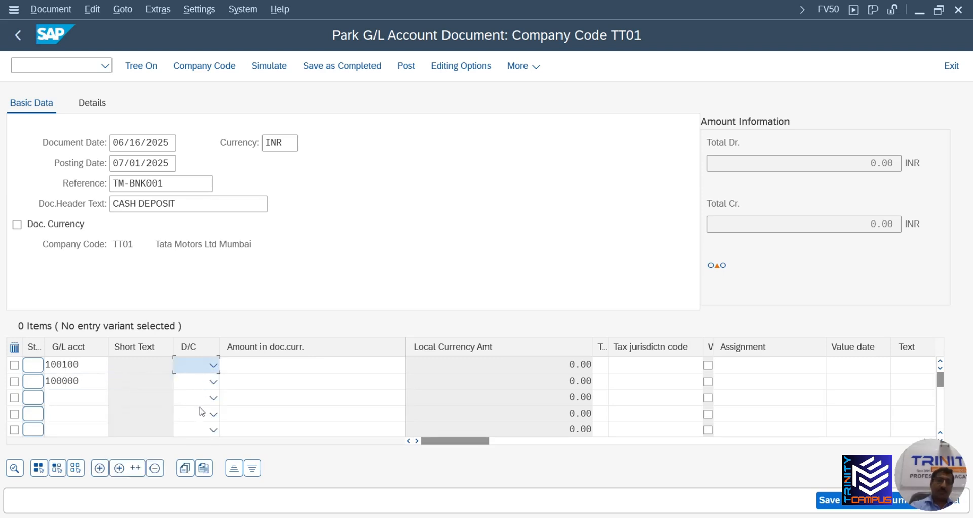
click(214, 365)
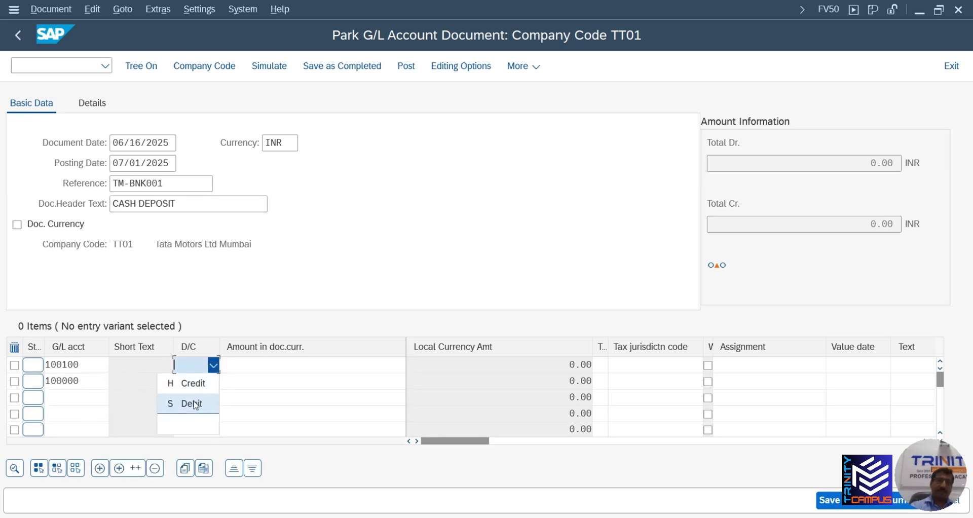
click(191, 404)
click(213, 382)
click(188, 398)
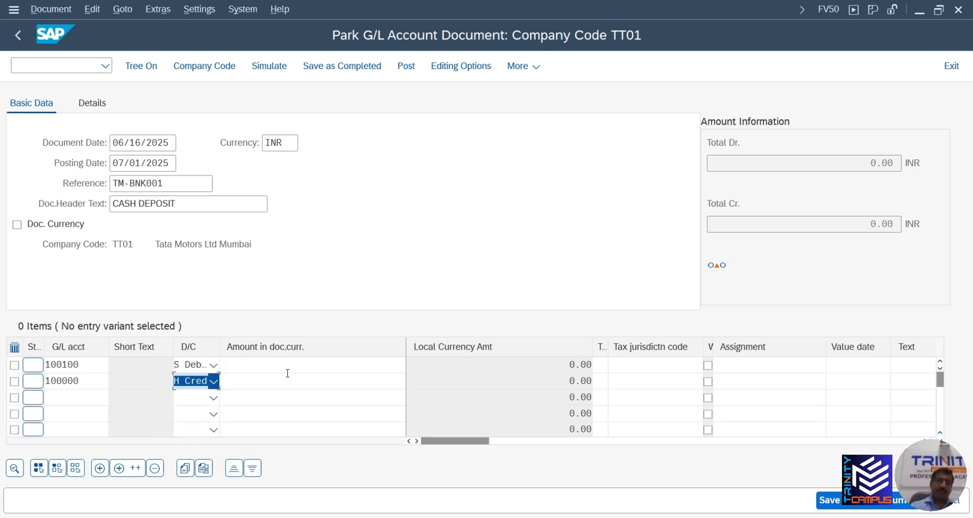
Fill both line amounts with 50000000 from previously used values
click(303, 364)
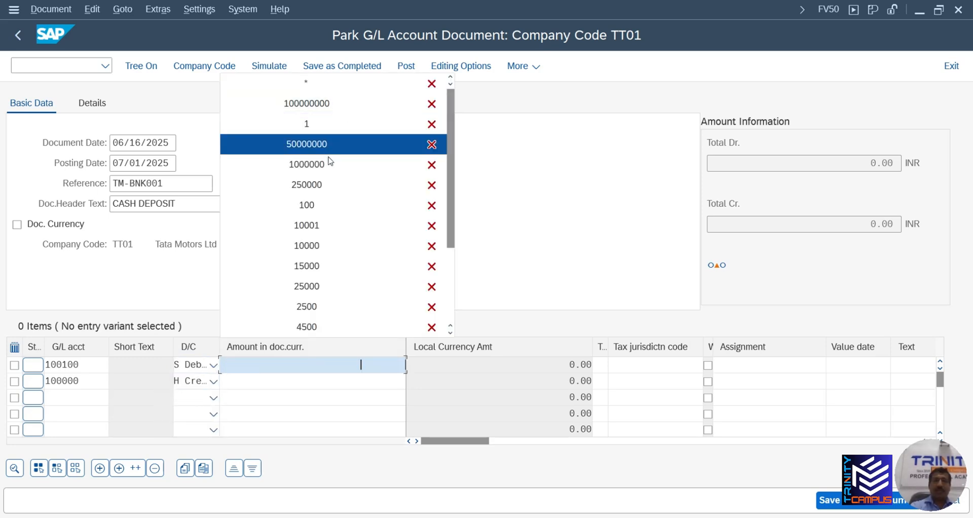
click(355, 144)
click(366, 380)
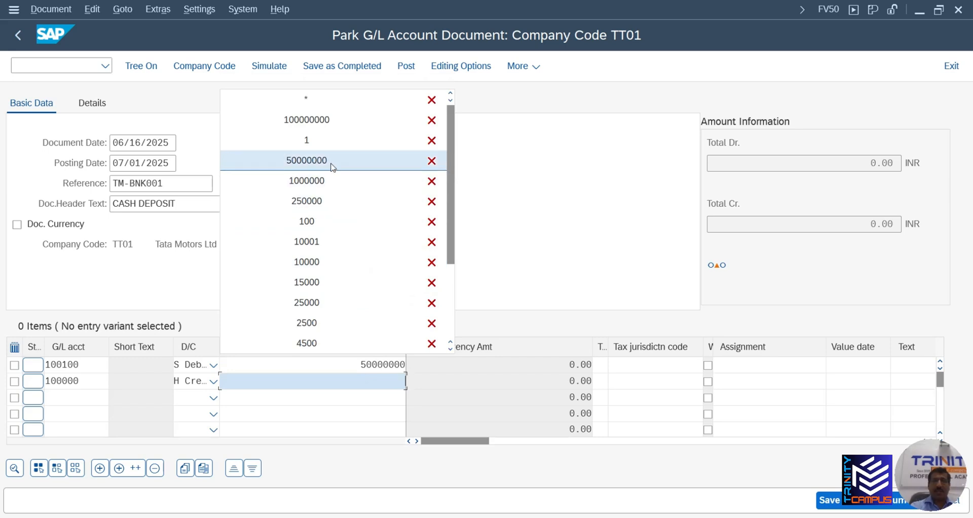
click(332, 163)
key(Tab)
key(Tab)
key(Tab)
key(Tab)
key(Tab)
key(Tab)
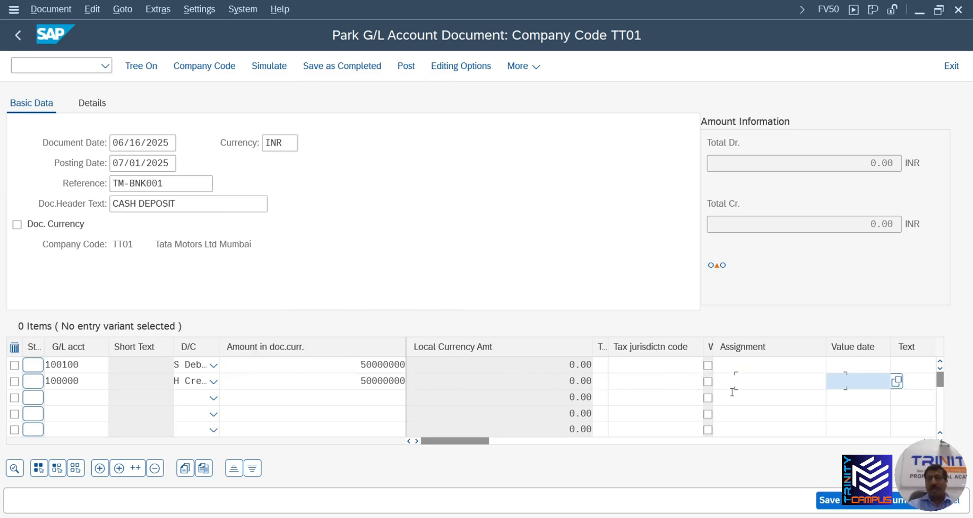
click(684, 371)
key(alt+Tab)
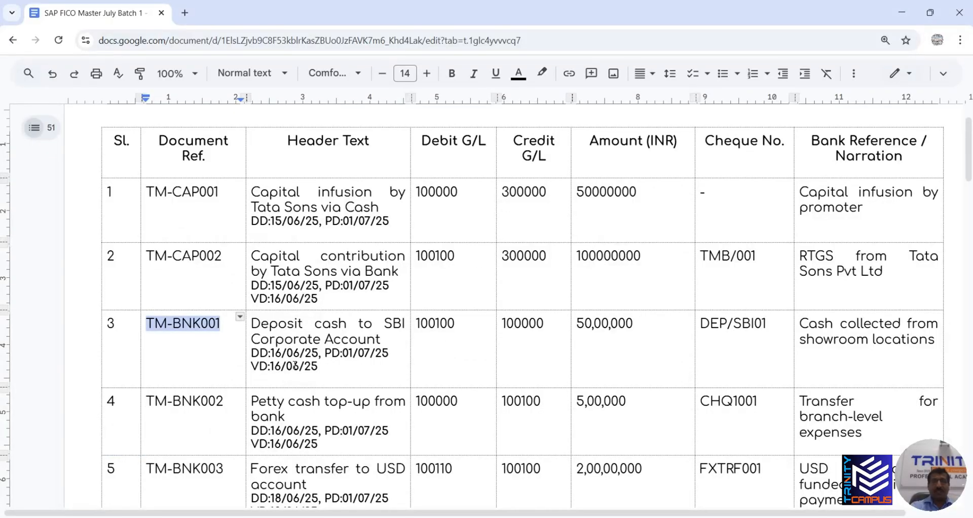
Copy document date 06/16/2025 into the first line's value date
key(alt+Tab)
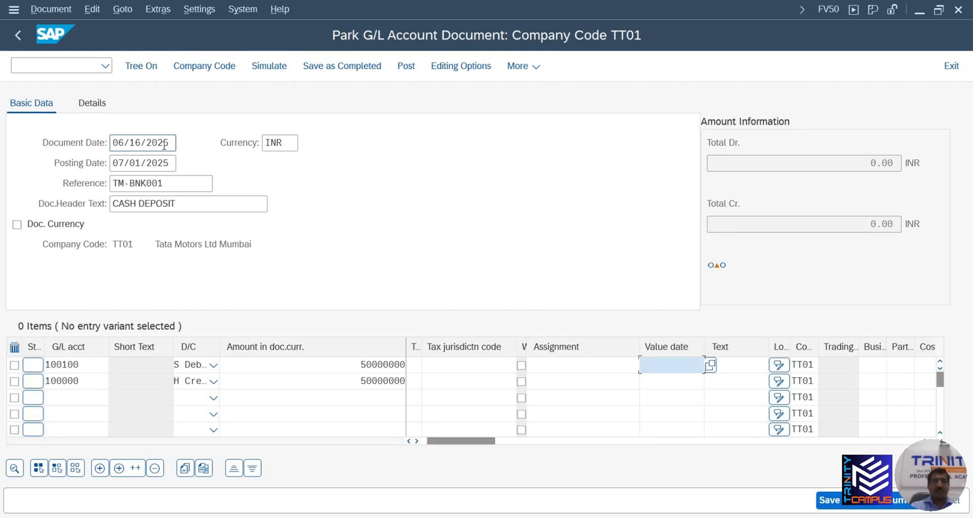
drag(171, 143, 115, 142)
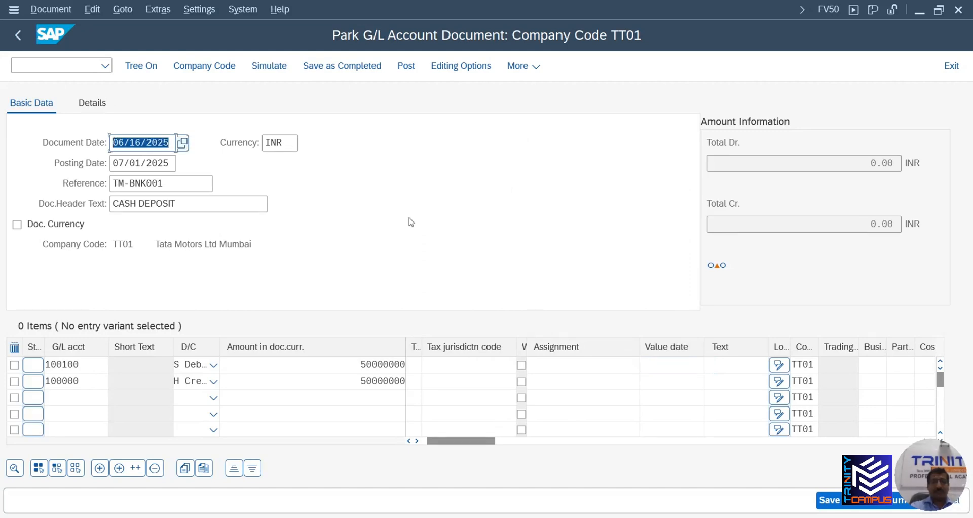
click(680, 364)
text(06/16/2025)
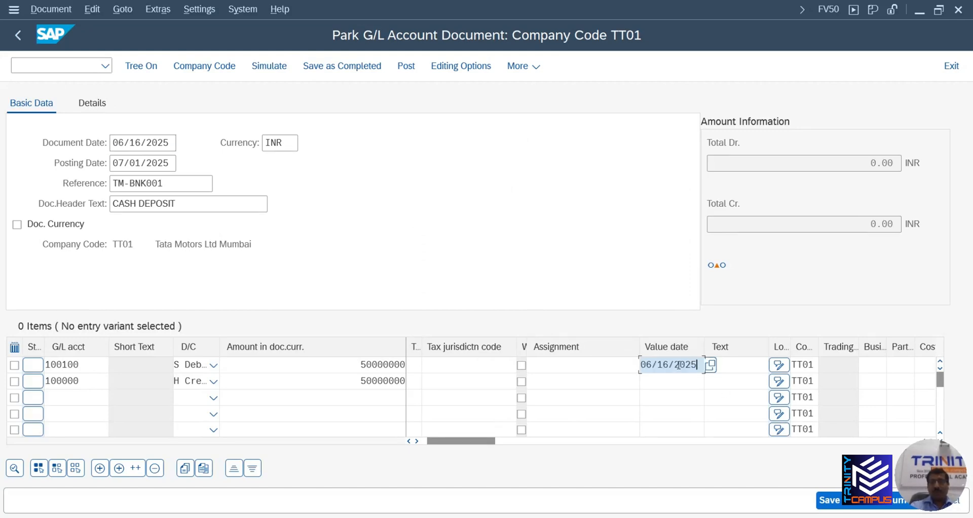
Paste the narration 'Cash collected from showroom locations' into the first line's text
key(alt+Tab)
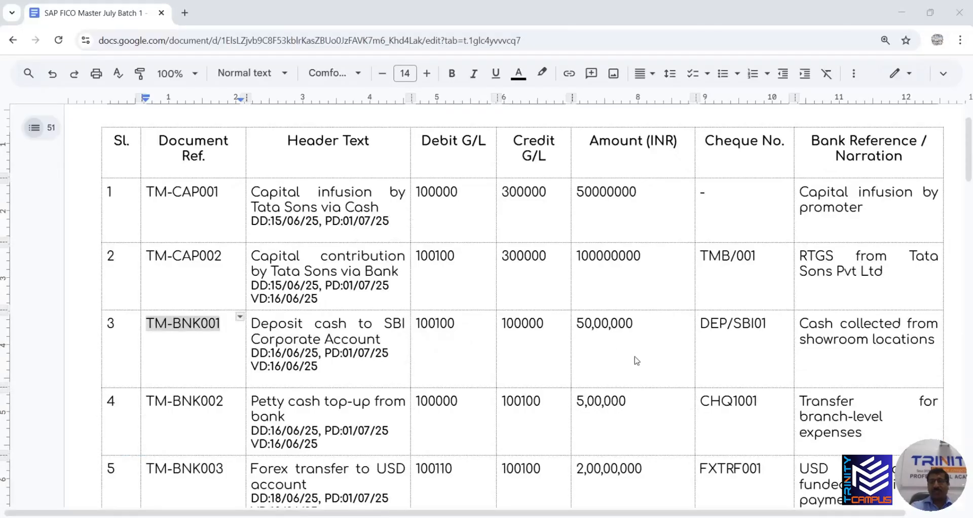
click(801, 323)
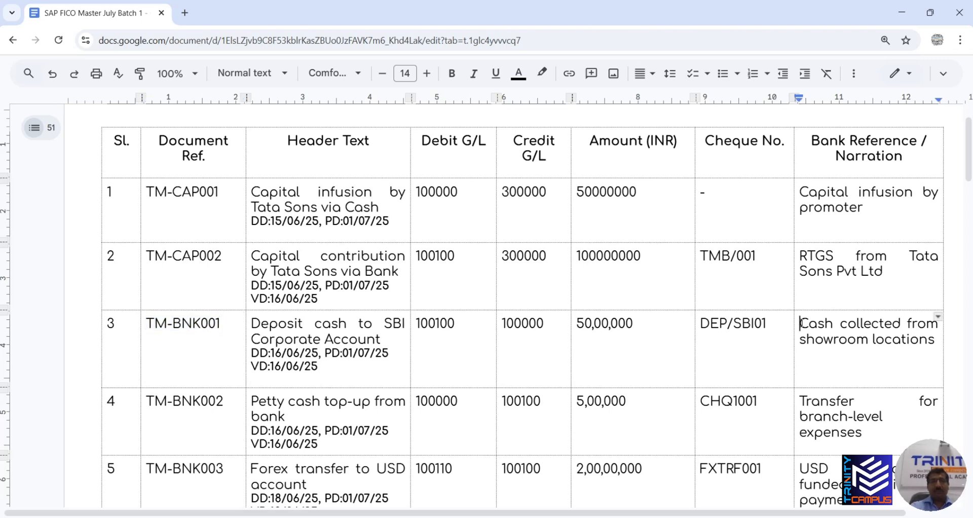
drag(801, 323, 942, 341)
key(ctrl+c)
key(alt+Tab)
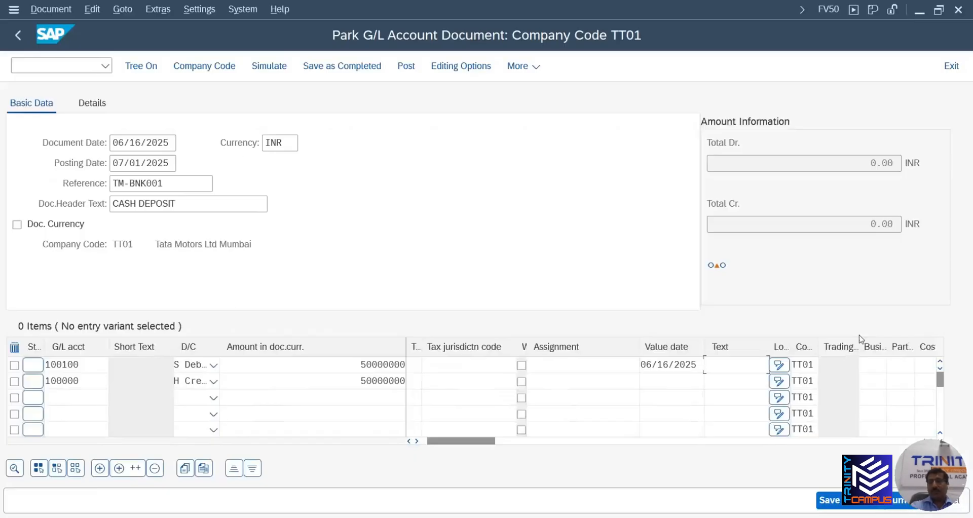
key(ctrl+v)
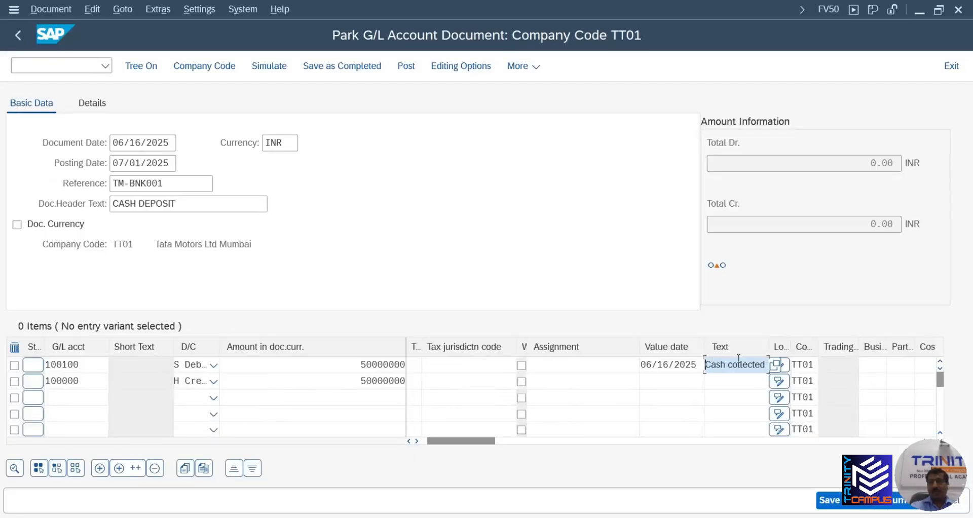
Add cheque number DEP/SBI01 after CASH DEPOSIT in the document header text
click(191, 206)
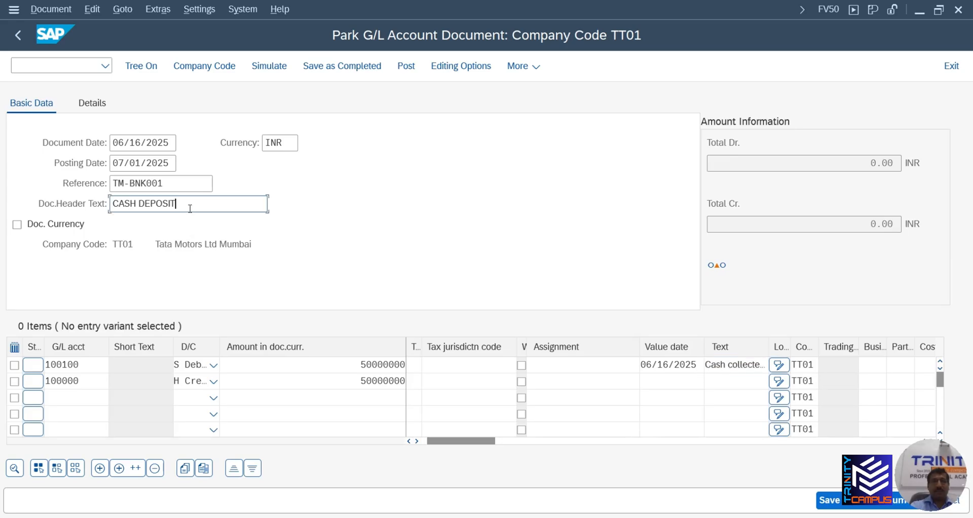
key(alt+Tab)
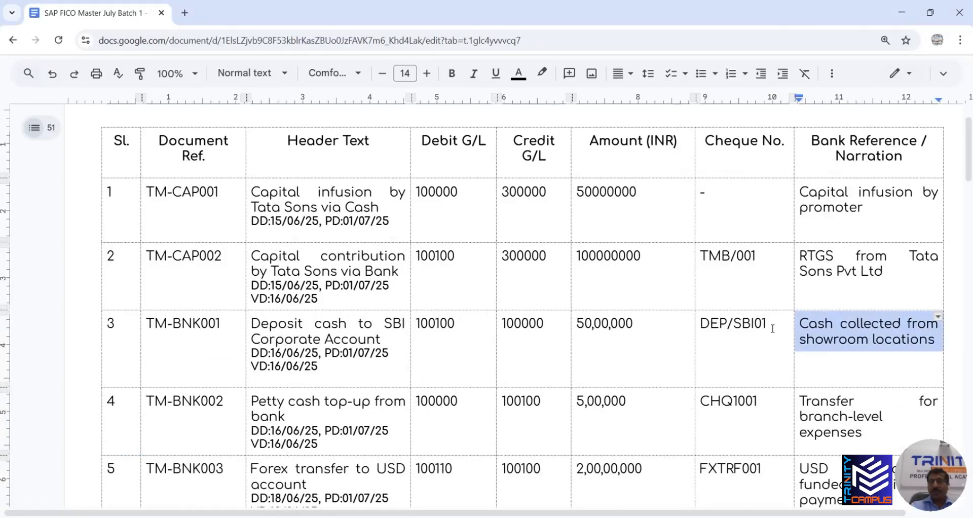
drag(770, 325, 695, 324)
key(ctrl+c)
key(alt+Tab)
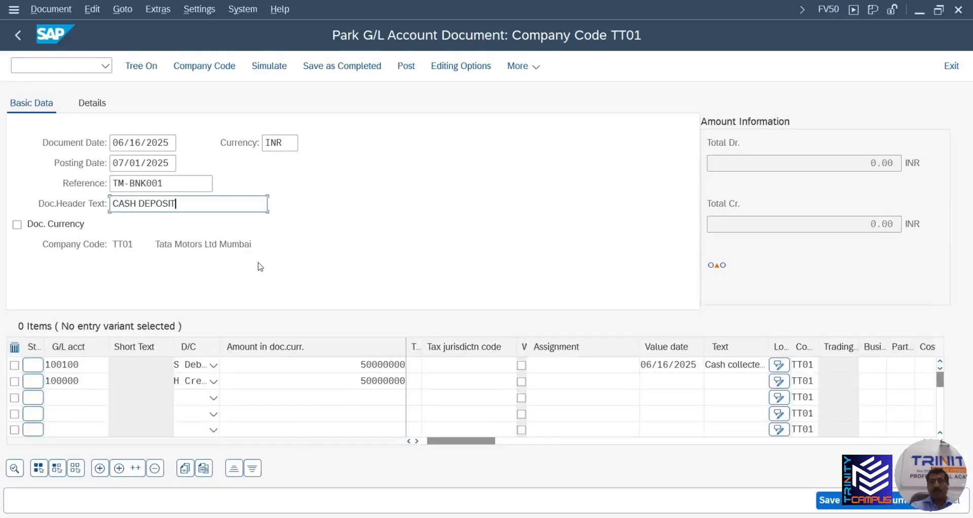
key(ctrl+v)
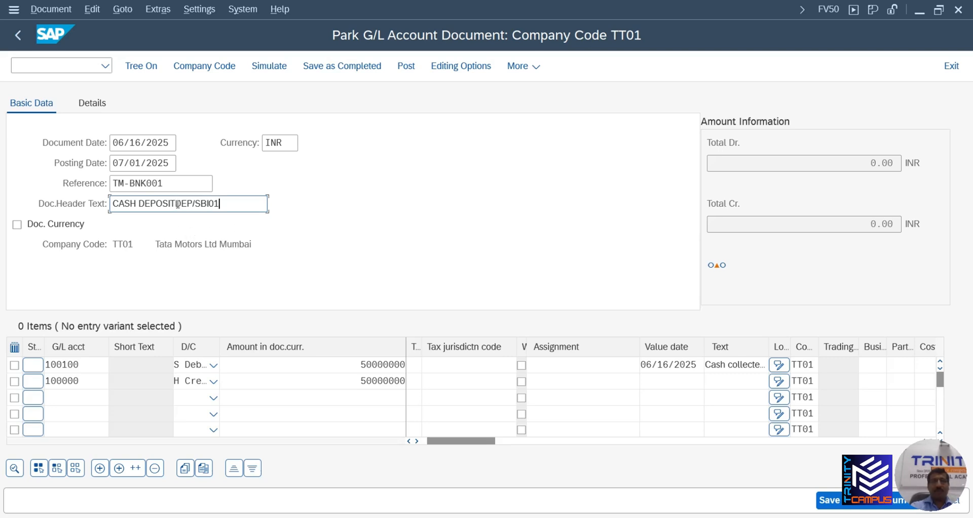
click(175, 204)
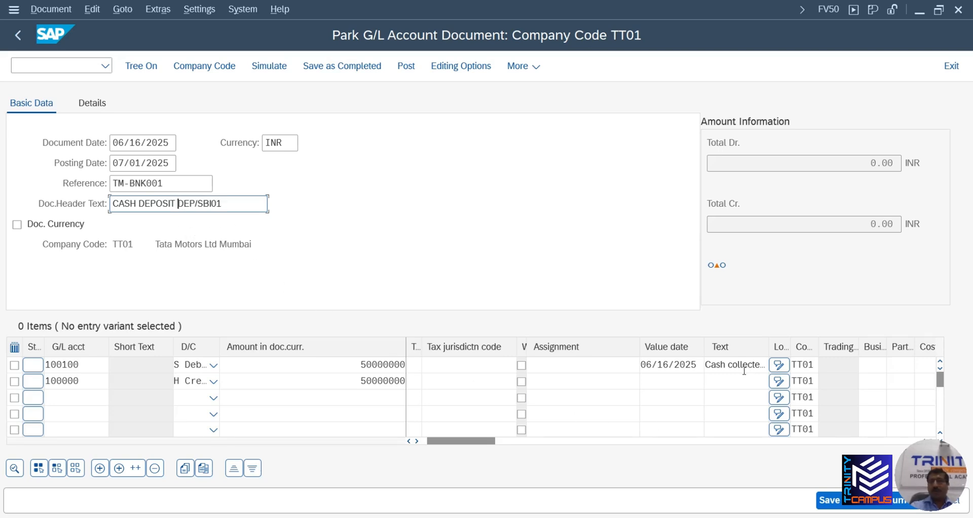
Enter + in the credit line's text to copy the narration and validate both lines
click(729, 380)
text(+)
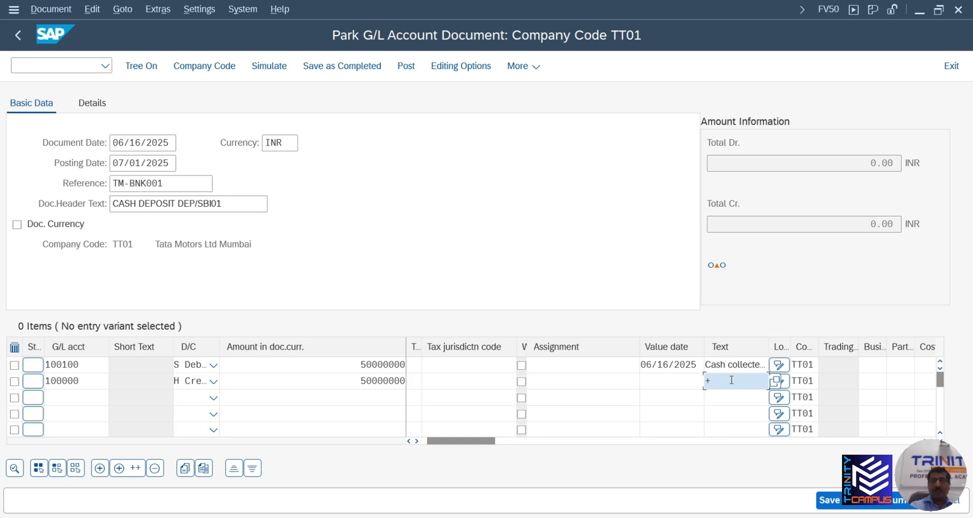
key(Return)
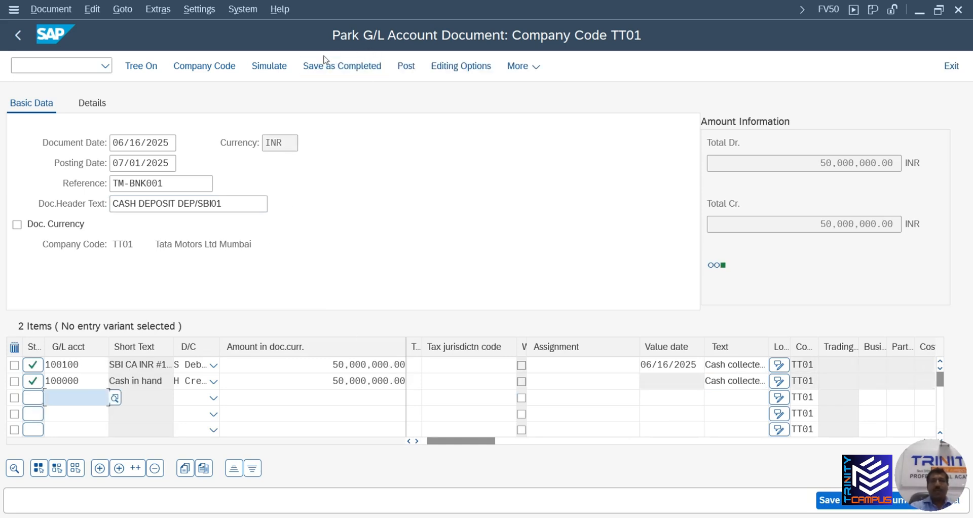
Simulate the cash deposit postings, review the overview, then park the document as 100000003
click(270, 69)
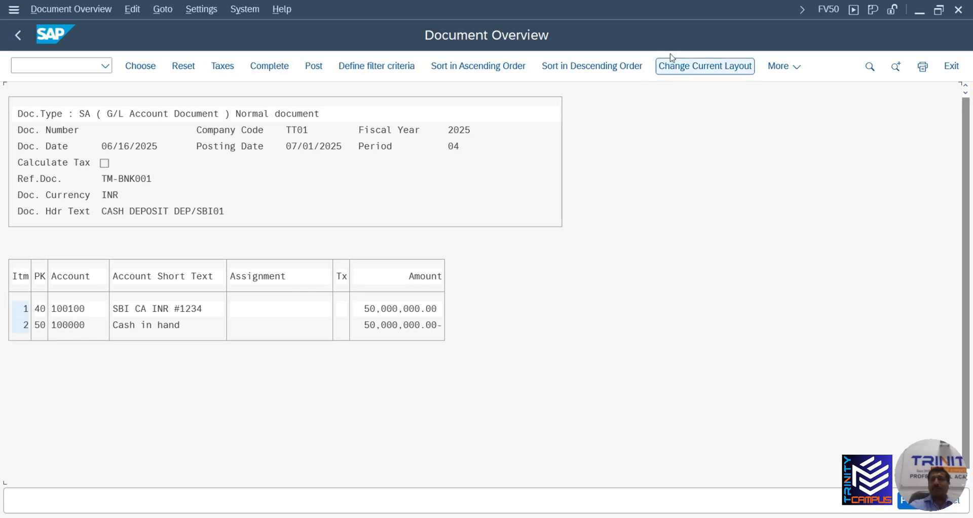
click(63, 11)
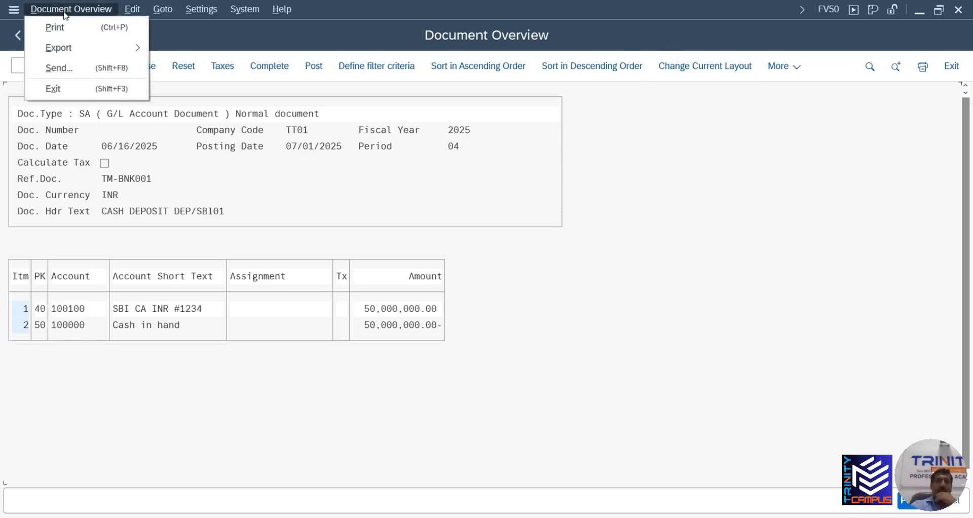
key(Escape)
click(902, 504)
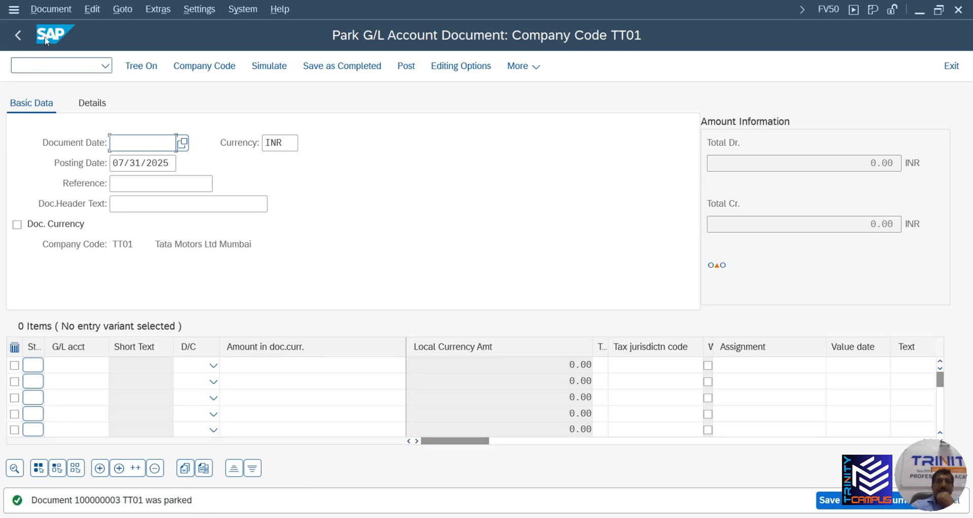
Display parked document 100000003 through Document > Display
click(59, 13)
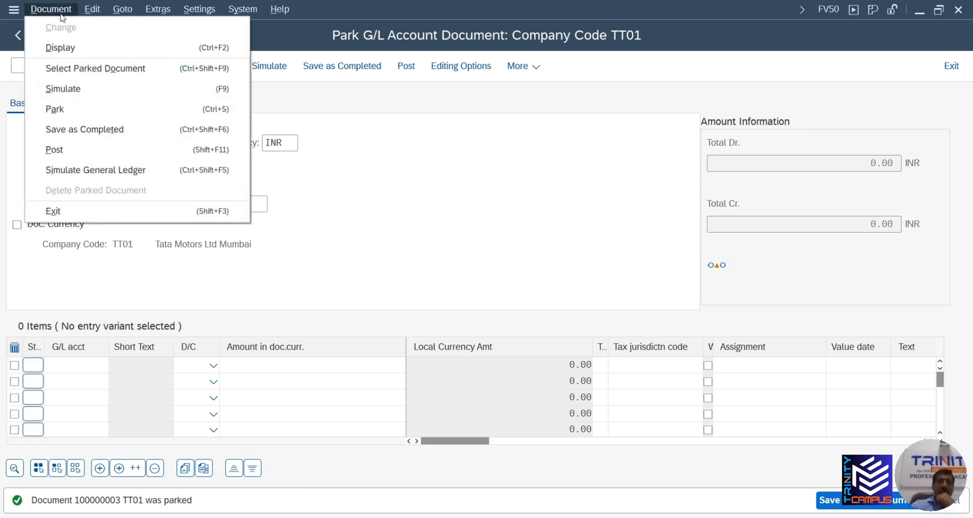
click(64, 47)
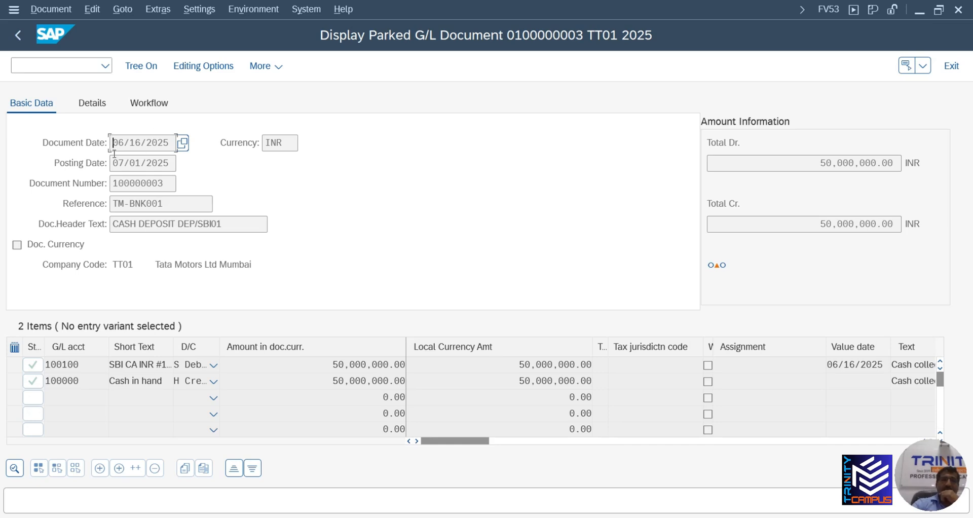
click(50, 10)
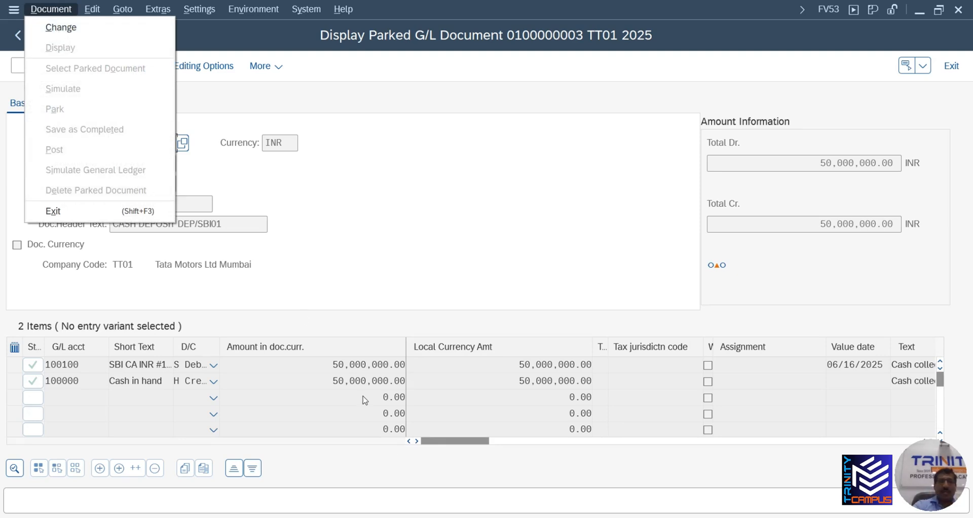
click(269, 170)
Enter /OFB03 to open posted-document display in a new session
click(55, 63)
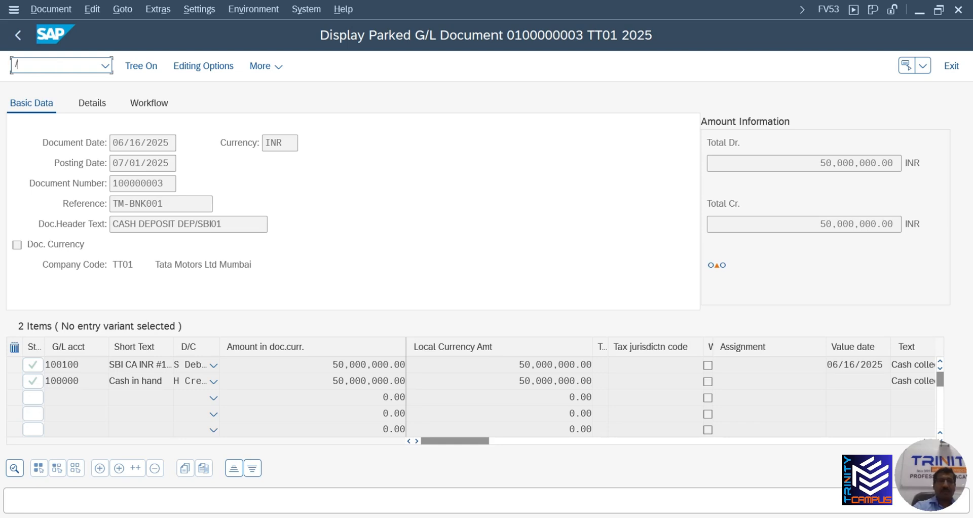
text(/OFB)
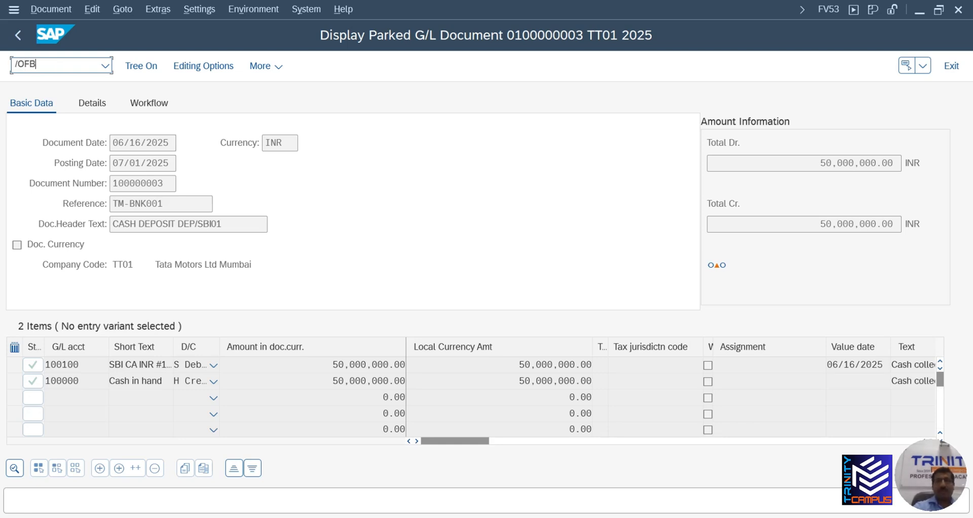
text(03)
key(Return)
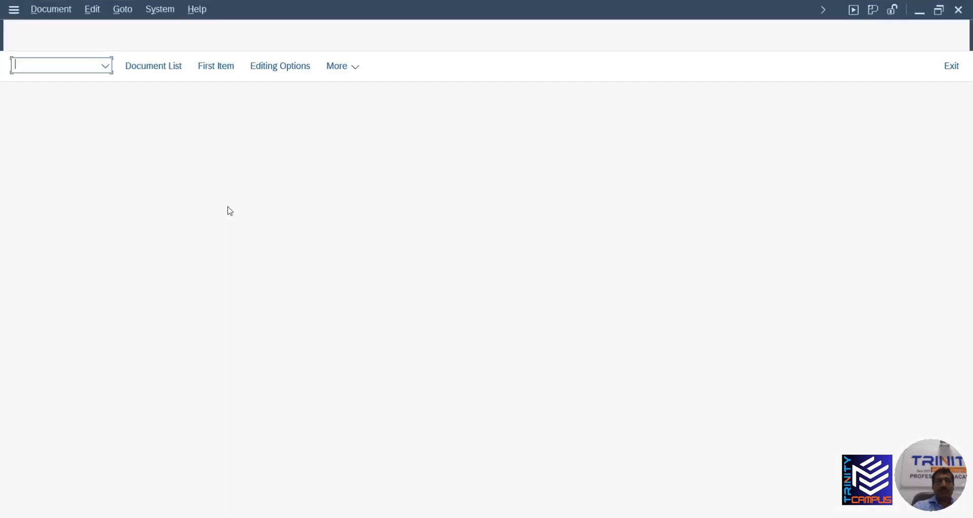
View posted document 100000002 for TT01 beside the parked document, then close the FB03 session
click(194, 141)
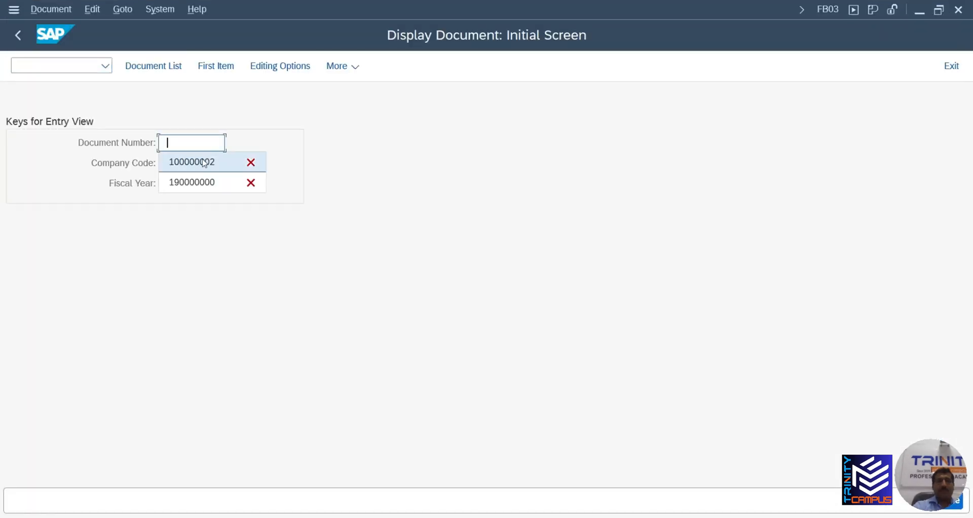
click(206, 163)
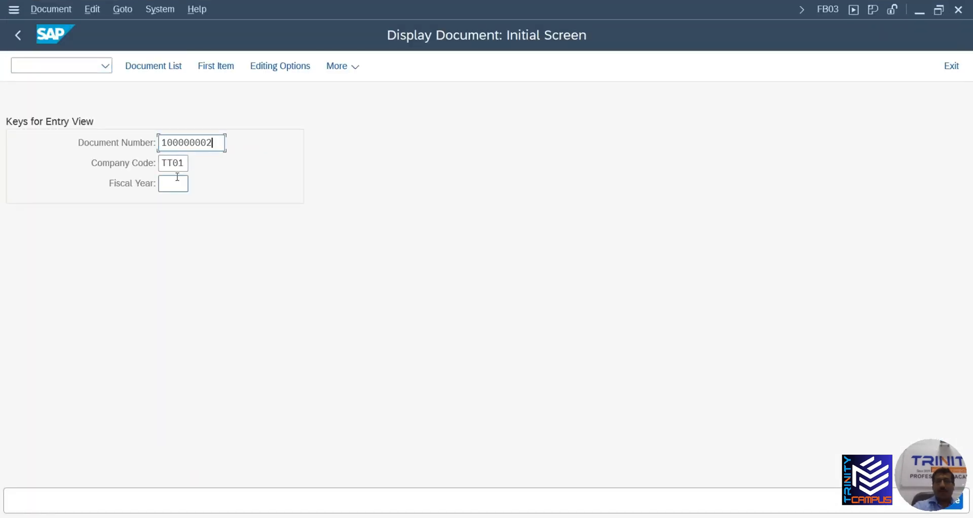
click(177, 177)
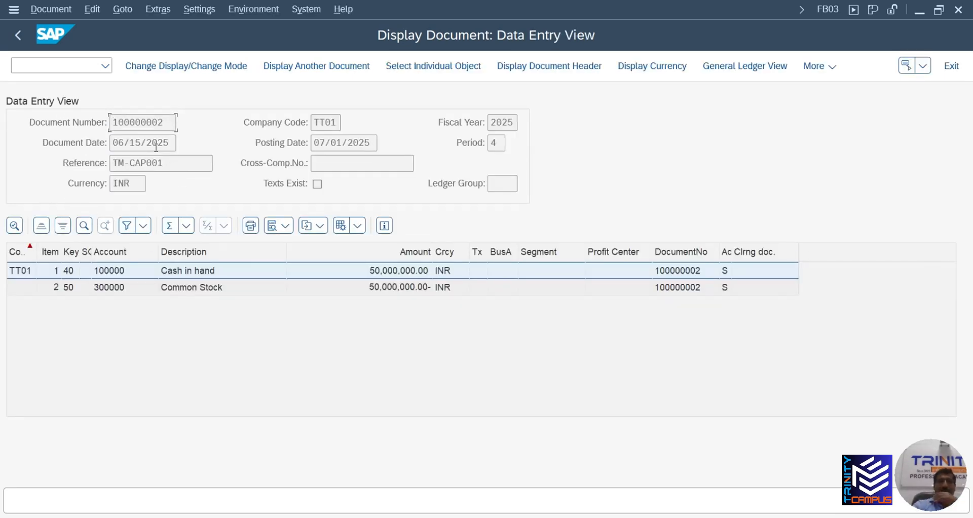
drag(469, 21, 499, 260)
drag(501, 213, 706, 69)
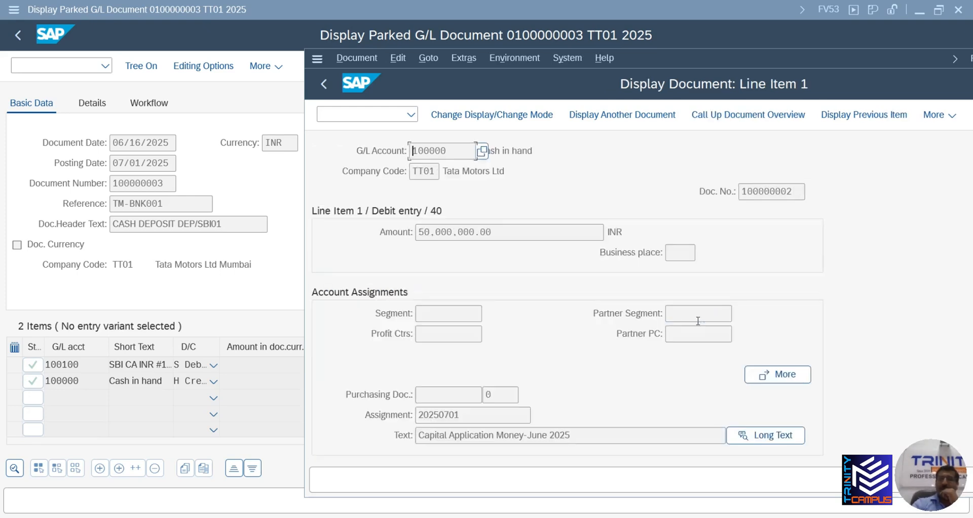
click(320, 83)
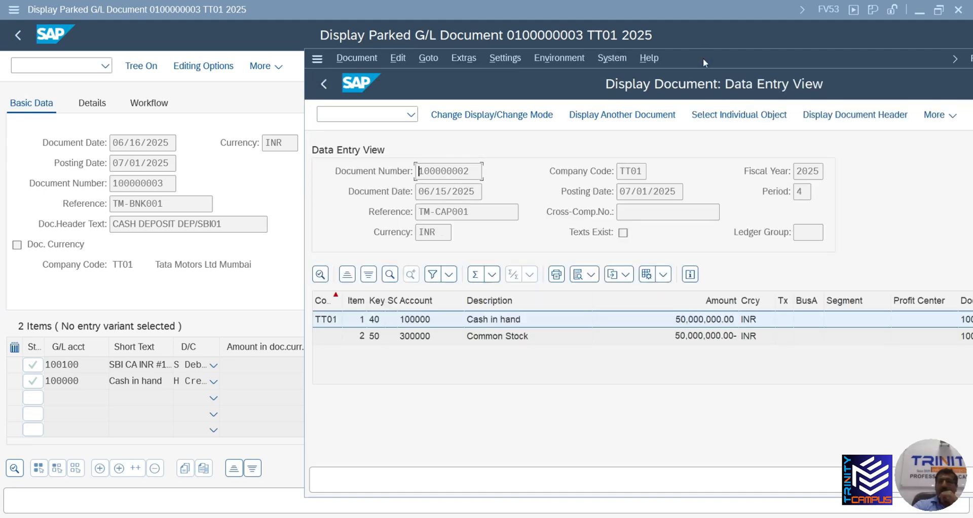
drag(704, 59, 415, 75)
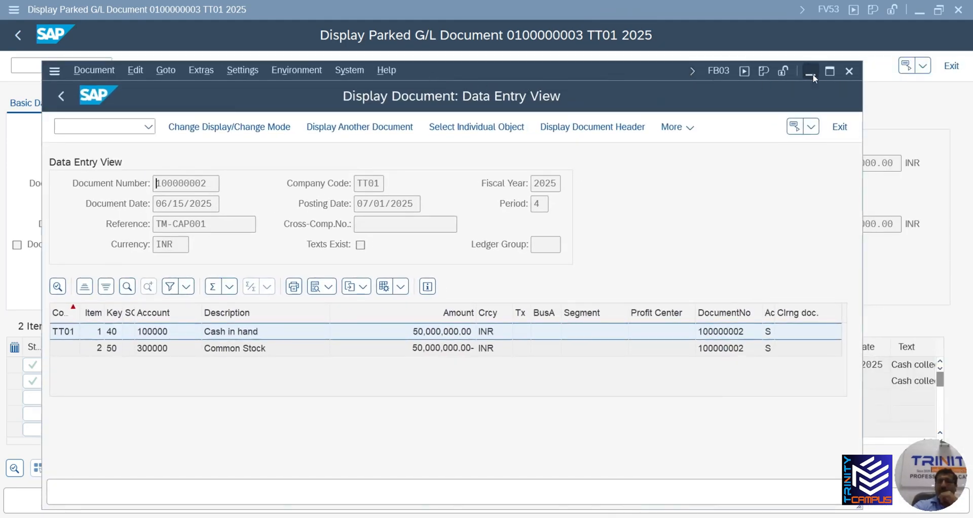
click(846, 69)
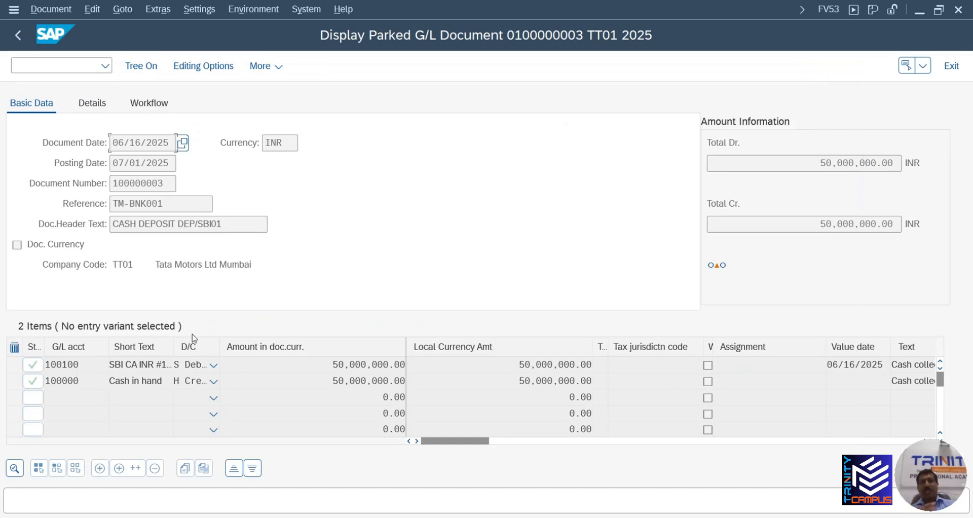
Switch parked document 100000003 into change mode via Document > Change
click(52, 11)
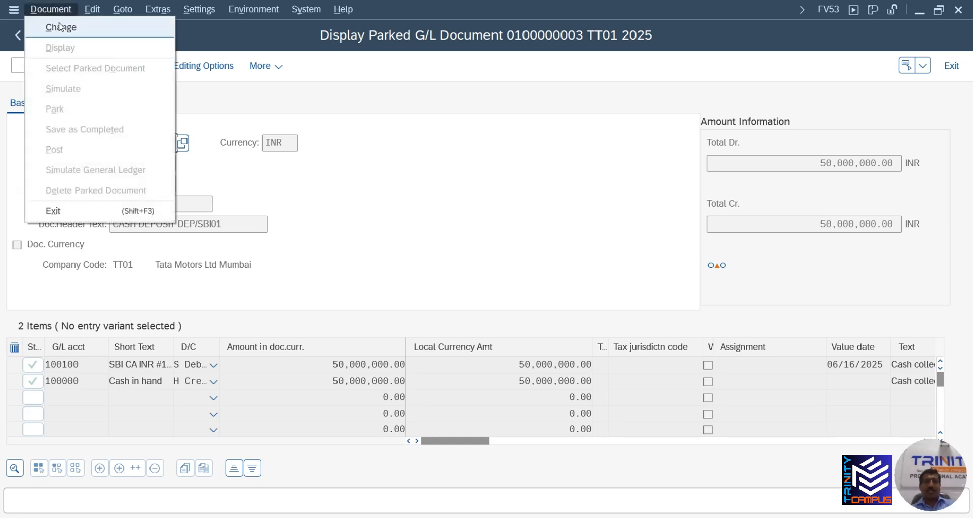
click(63, 29)
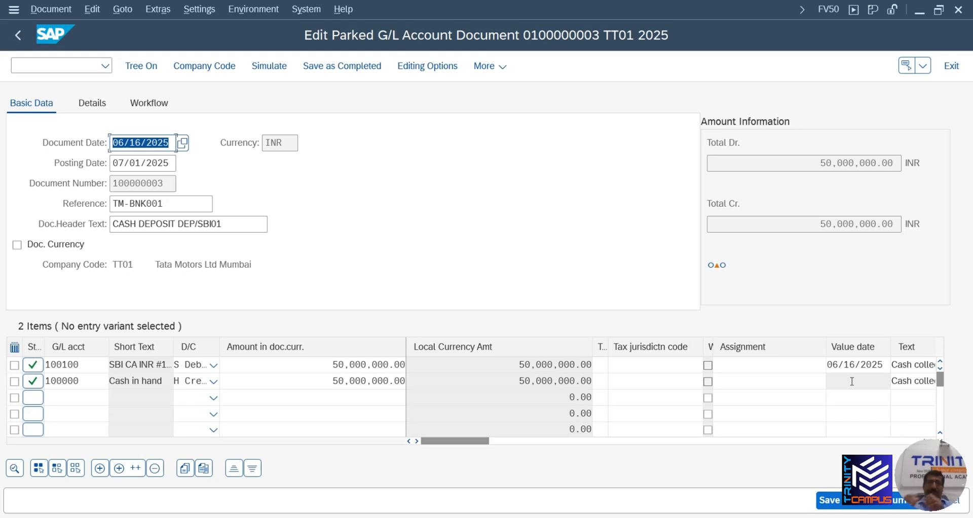
click(168, 181)
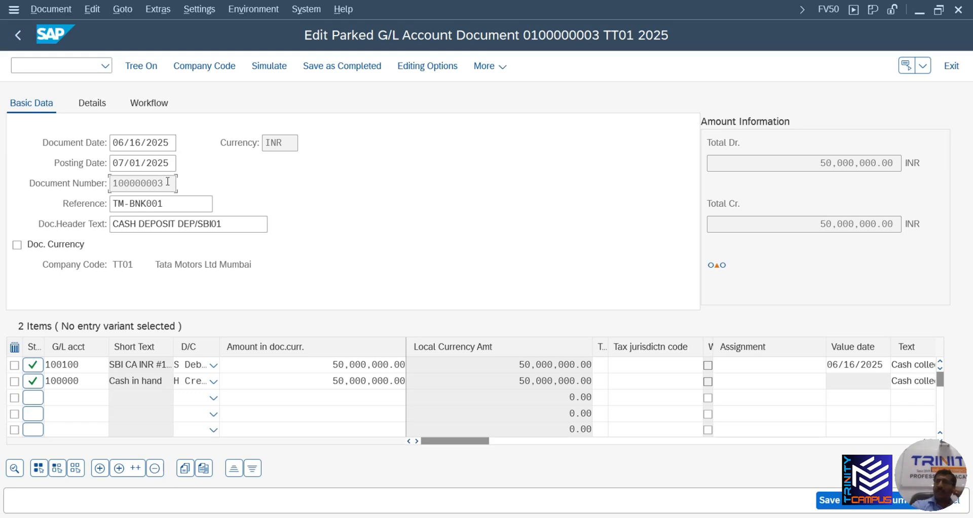
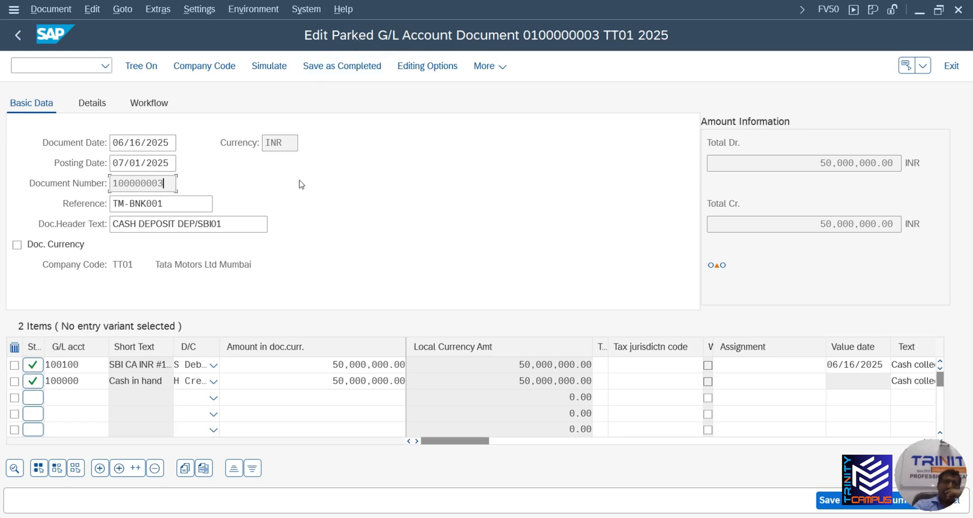
click(287, 145)
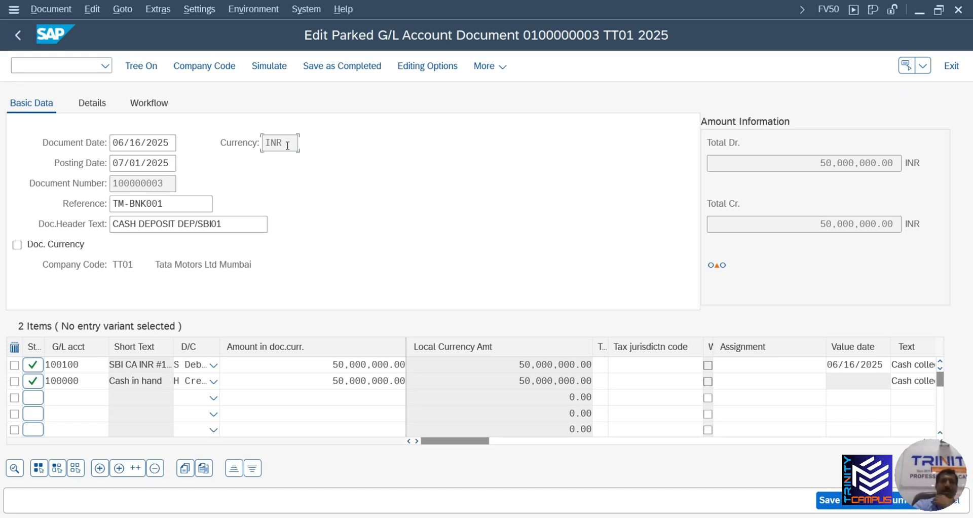
key(Return)
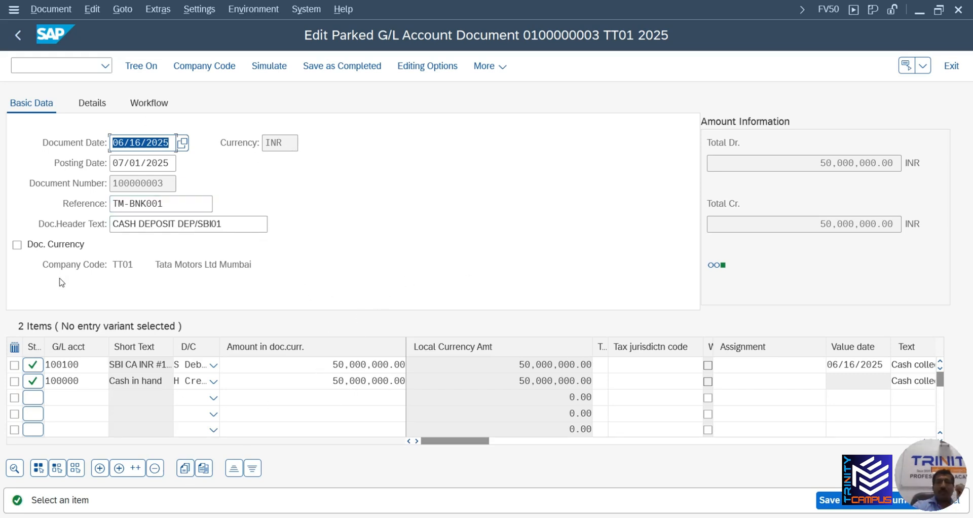
click(15, 366)
click(15, 381)
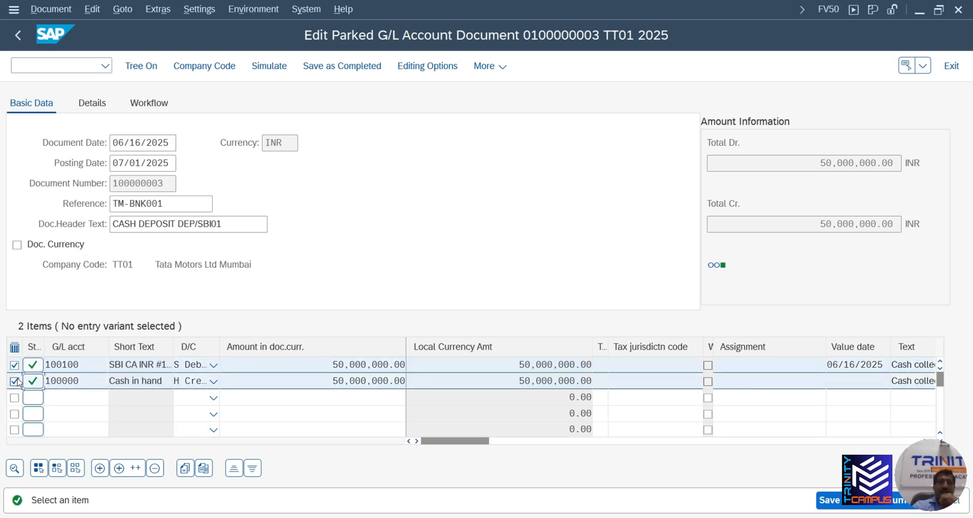
click(155, 470)
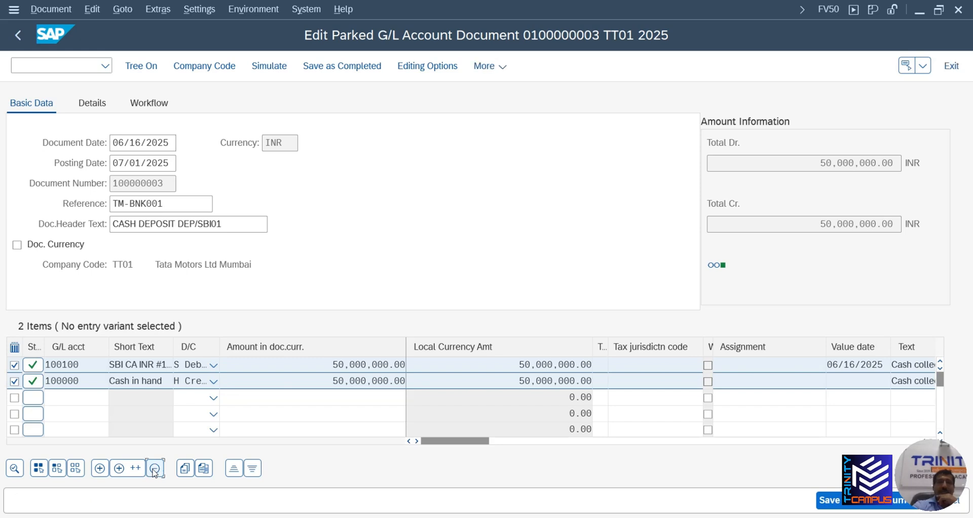
Leave the edit screen, bringing up the Exit Editing data-loss warning
click(284, 143)
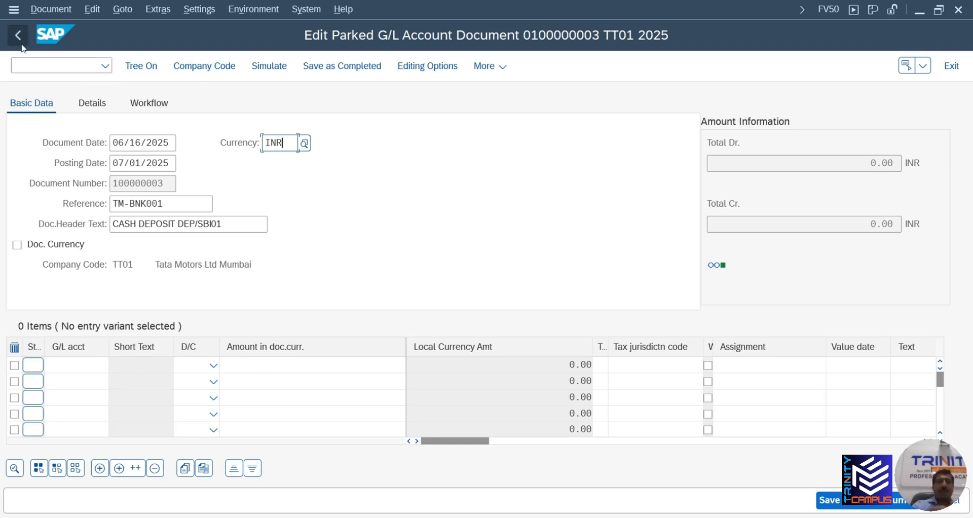
click(169, 183)
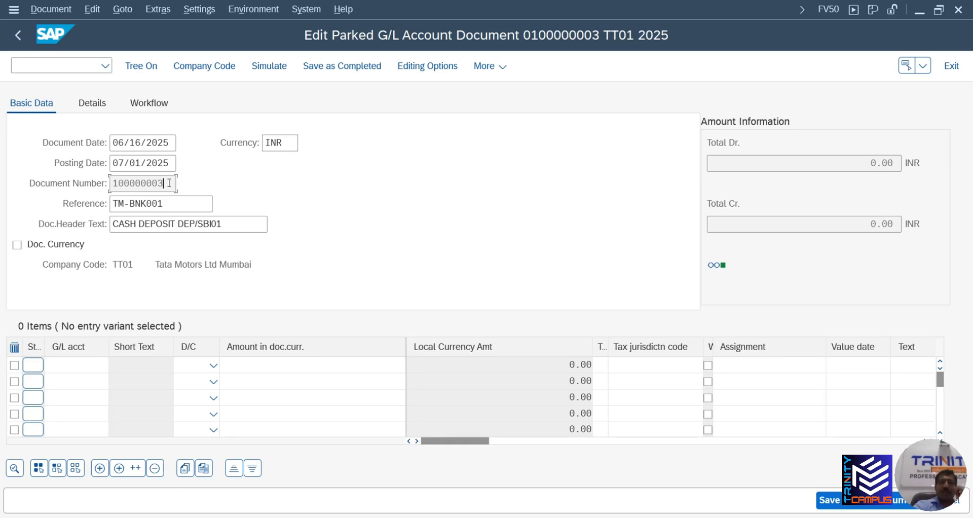
click(18, 37)
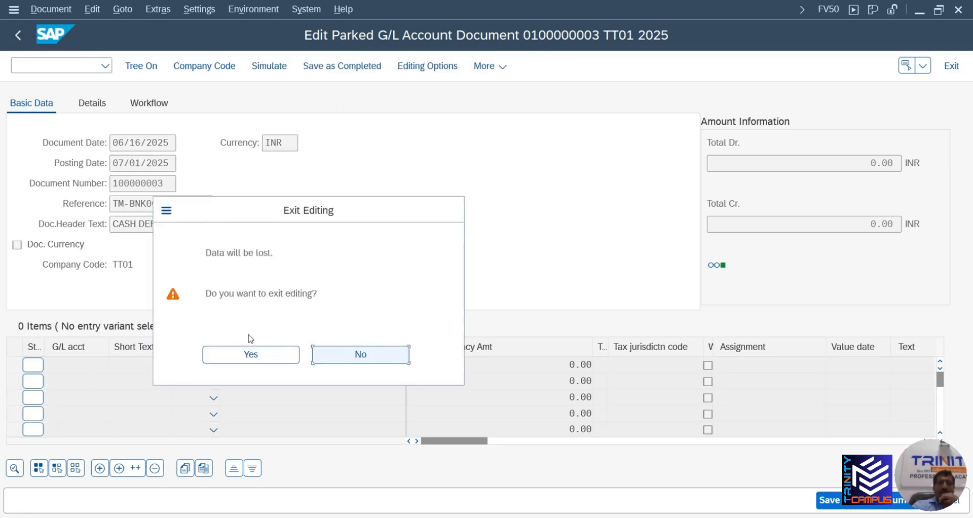
click(263, 359)
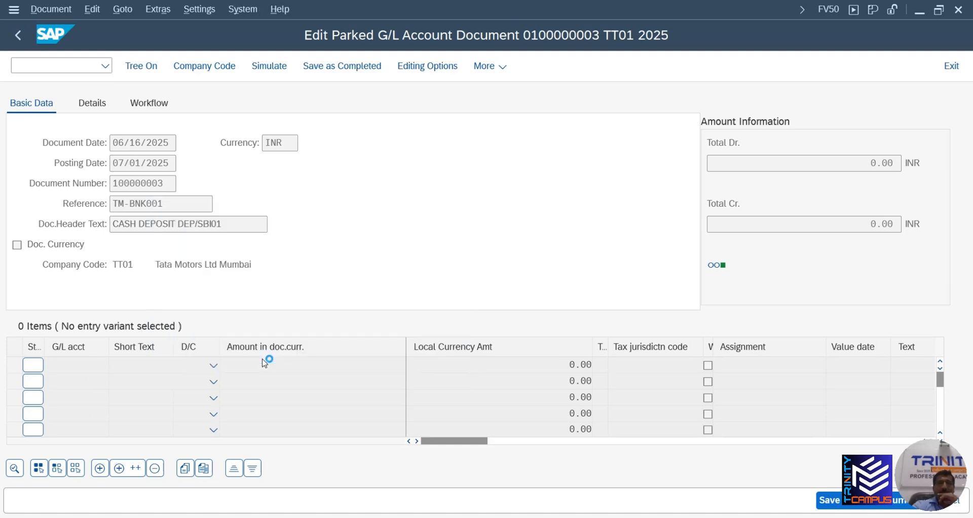
click(63, 8)
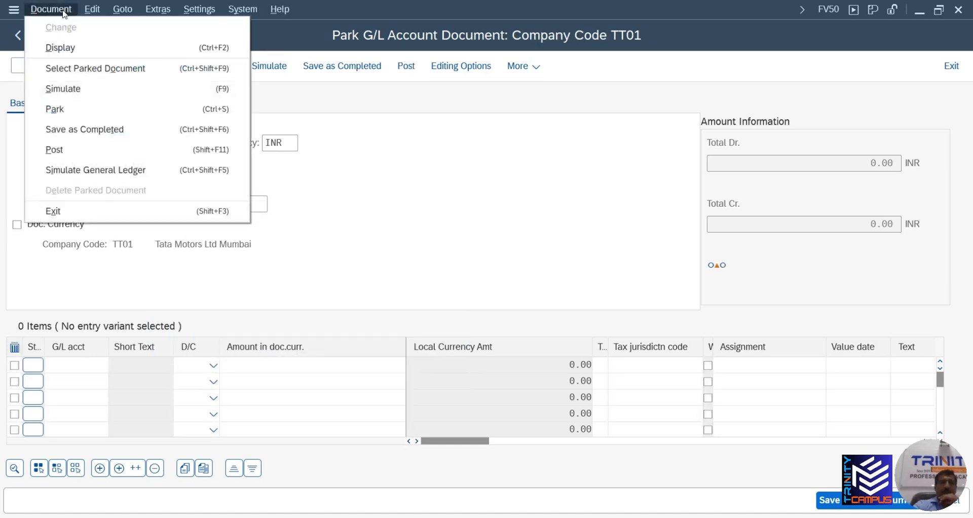
click(69, 50)
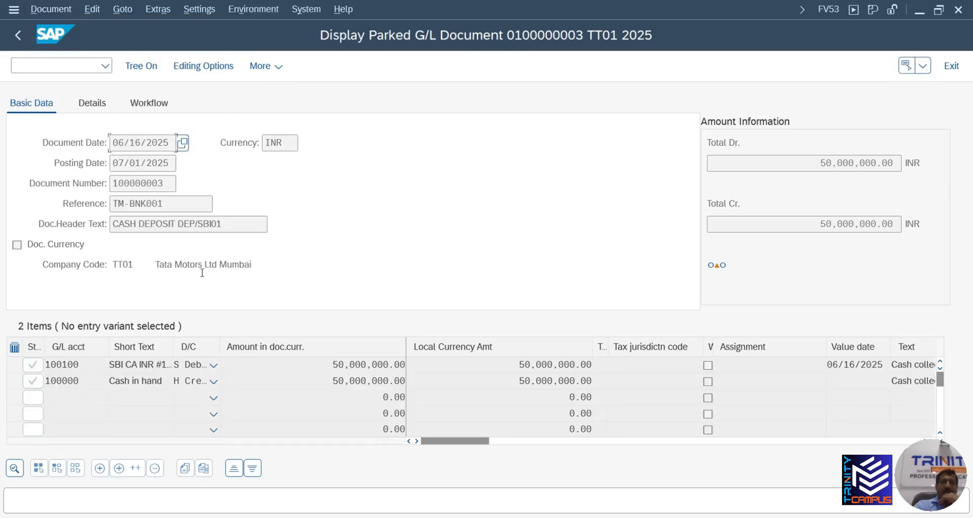
click(288, 375)
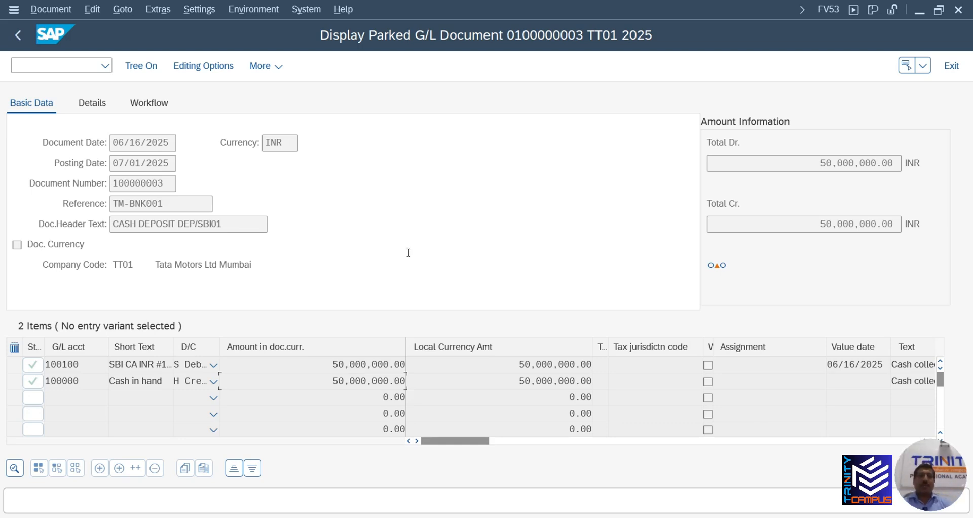
click(53, 9)
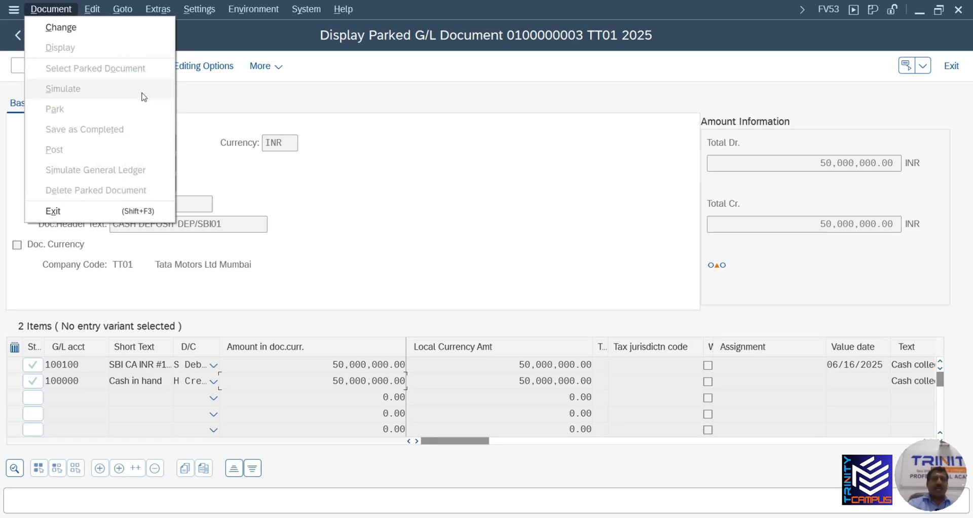
click(66, 27)
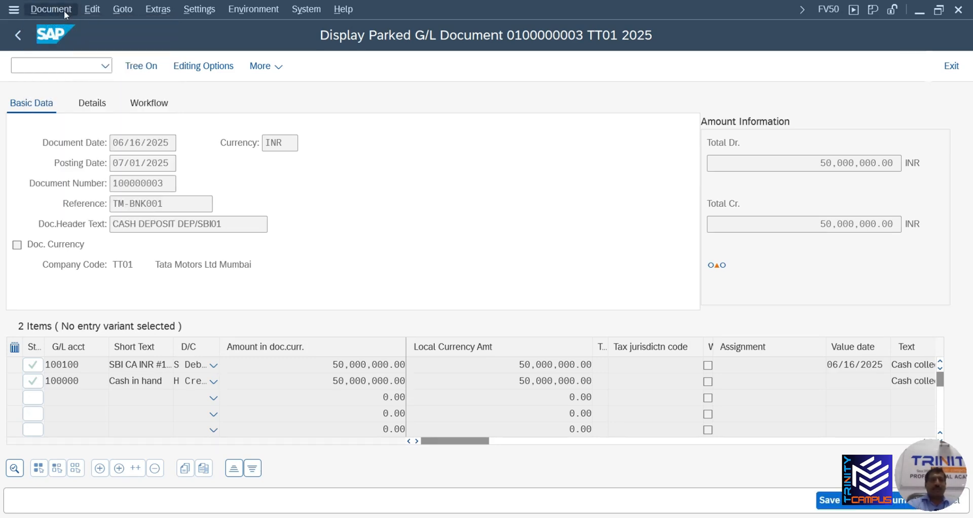
click(65, 10)
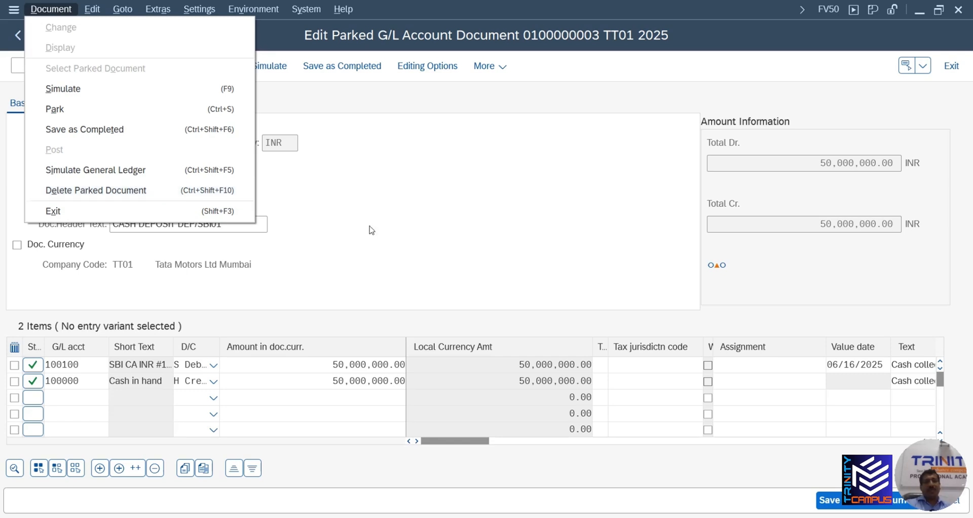
click(393, 229)
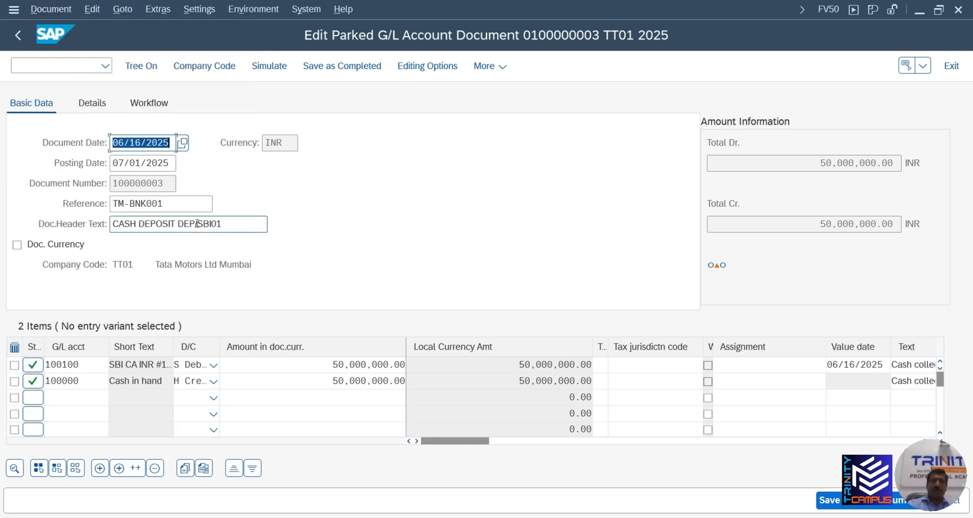
click(62, 13)
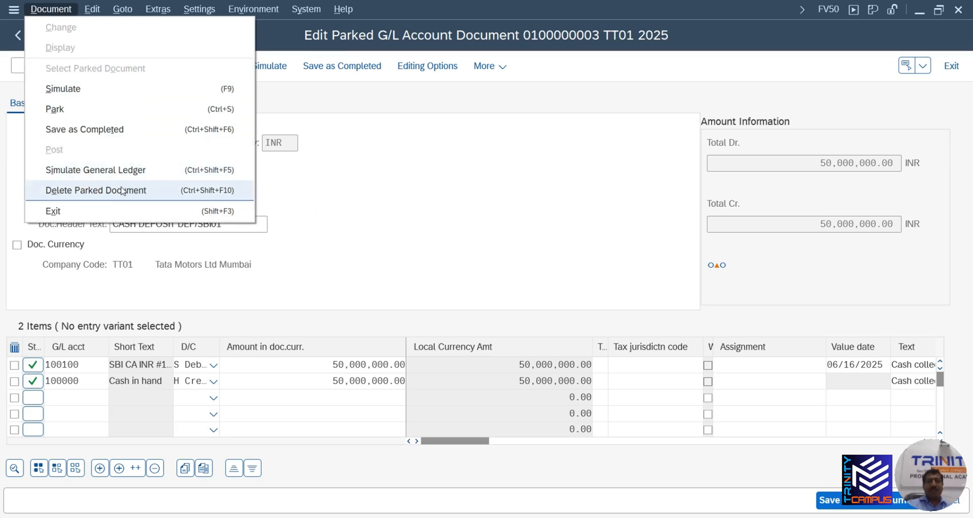
click(306, 209)
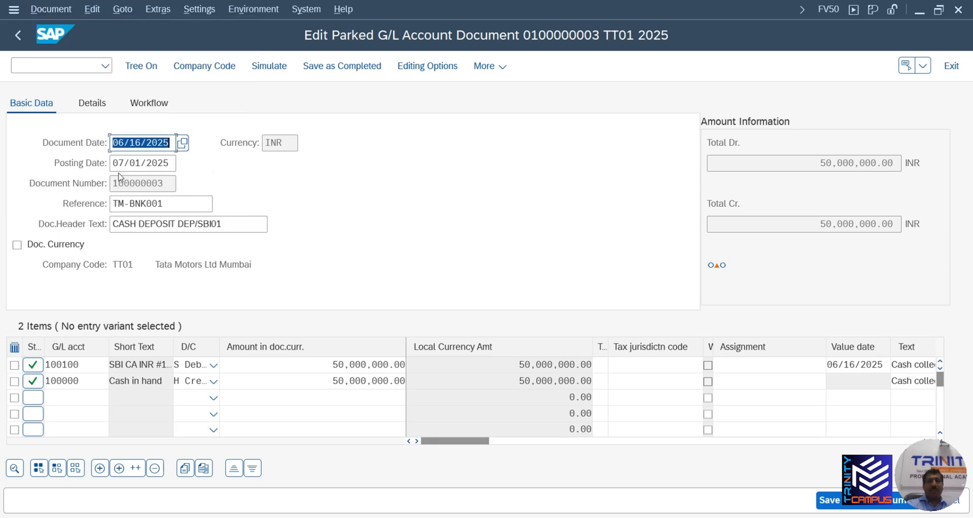
drag(165, 185, 115, 184)
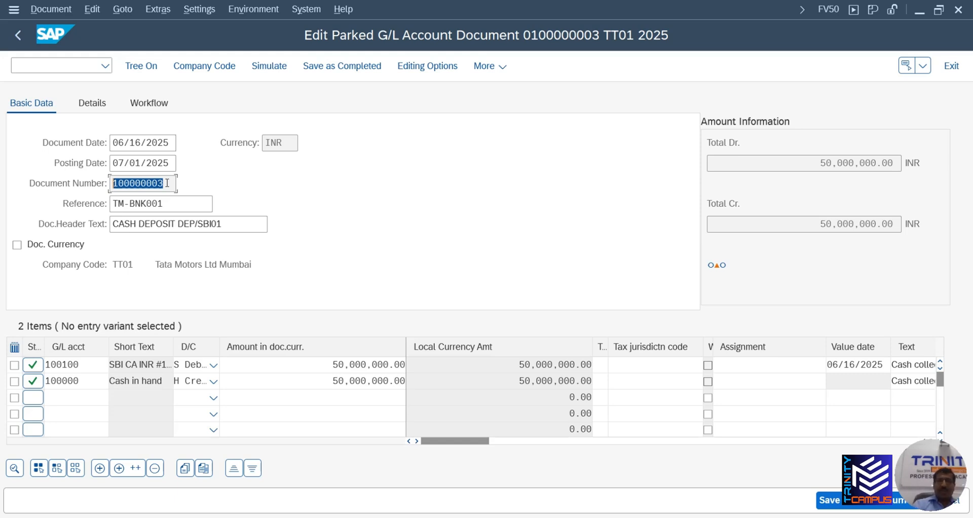
click(60, 64)
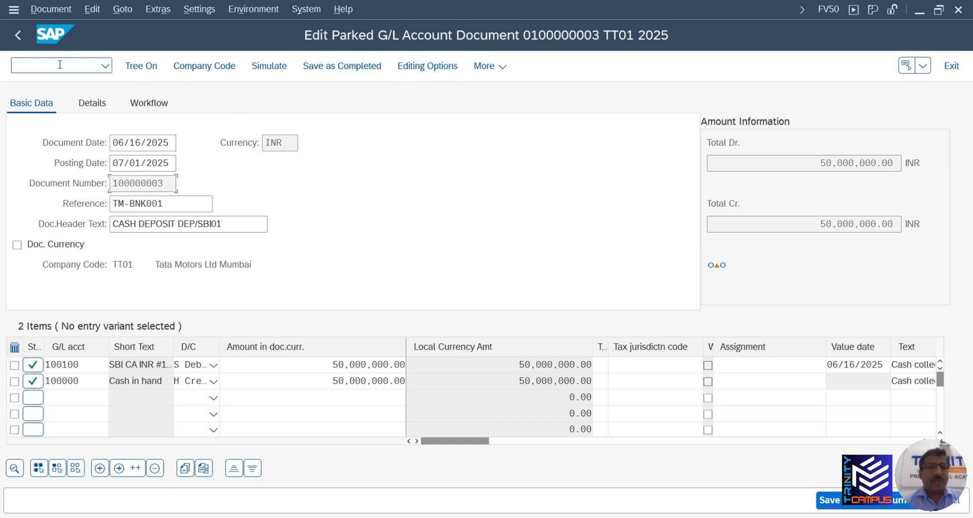
Enter /n to return to the SAP Easy Access Parked Documents menu
text(/n)
key(Return)
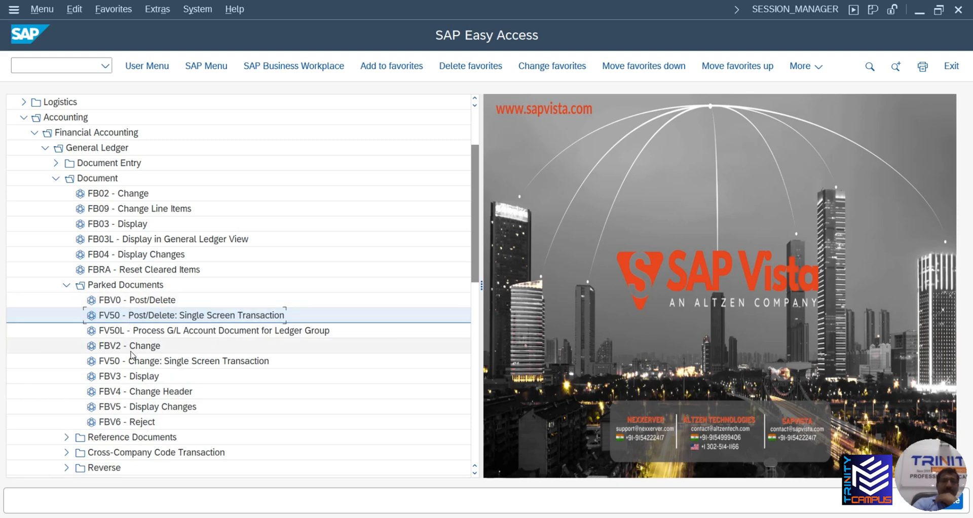
click(131, 381)
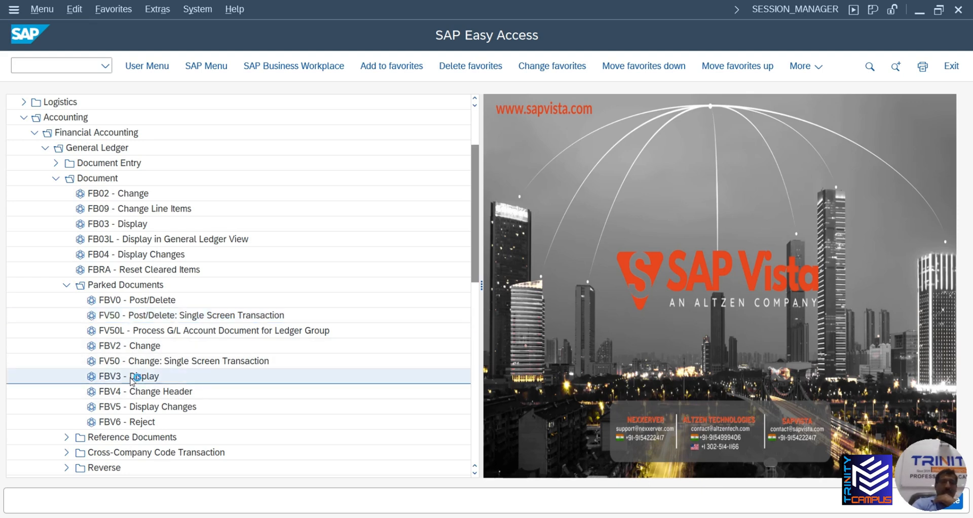
double_click(131, 381)
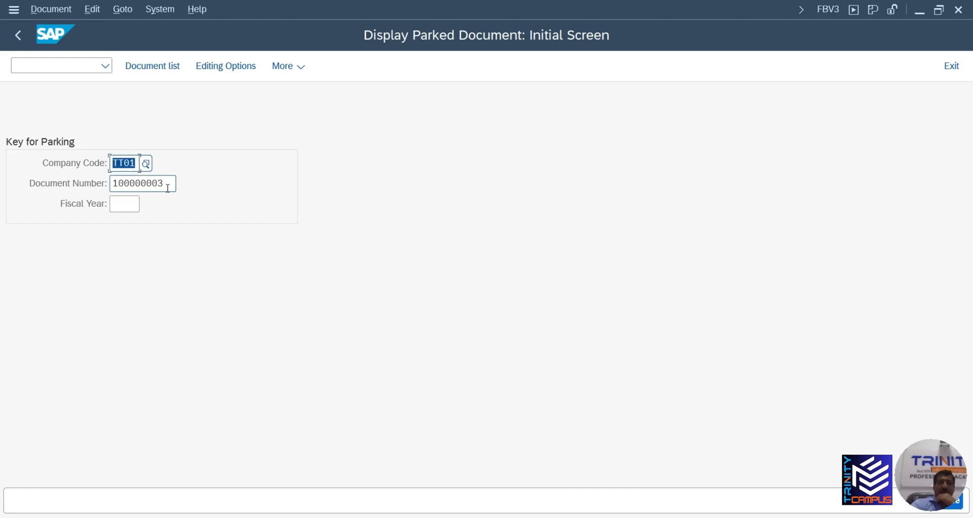
key(Return)
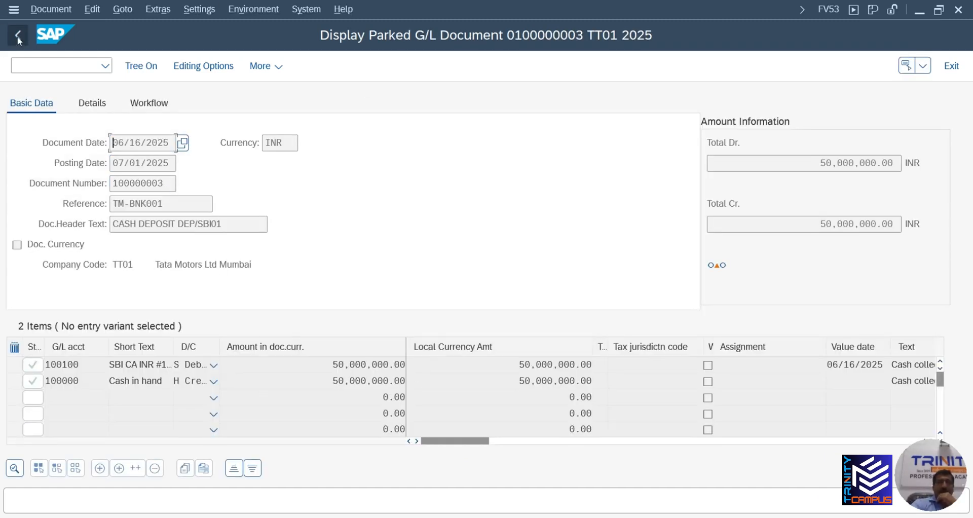
click(18, 35)
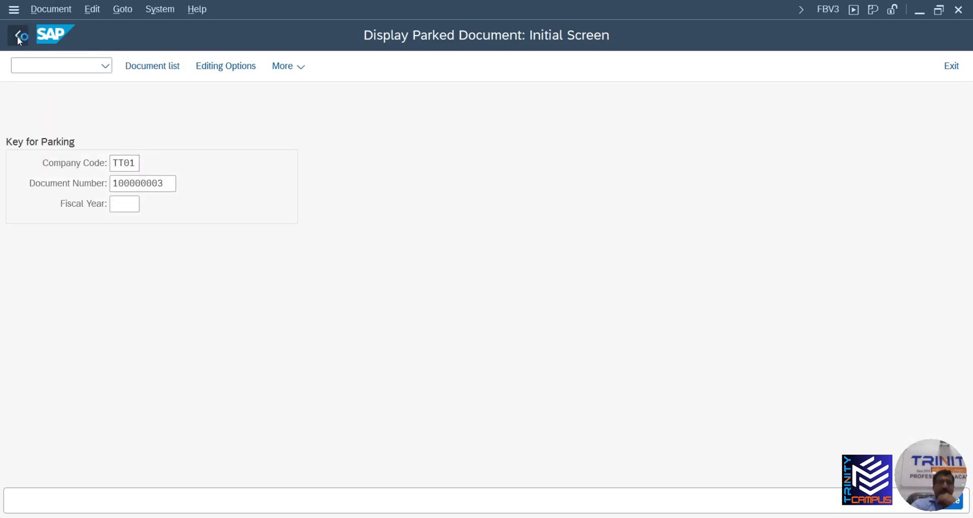
click(17, 35)
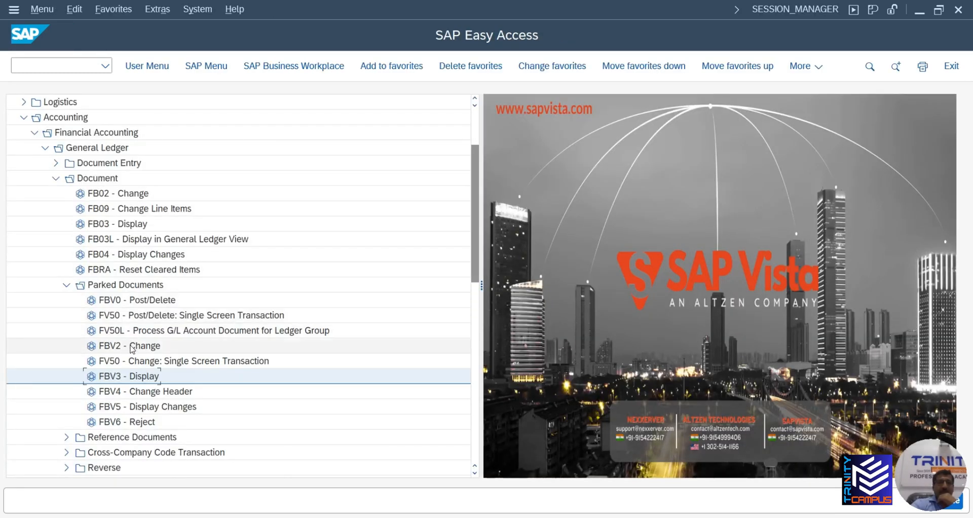
double_click(131, 346)
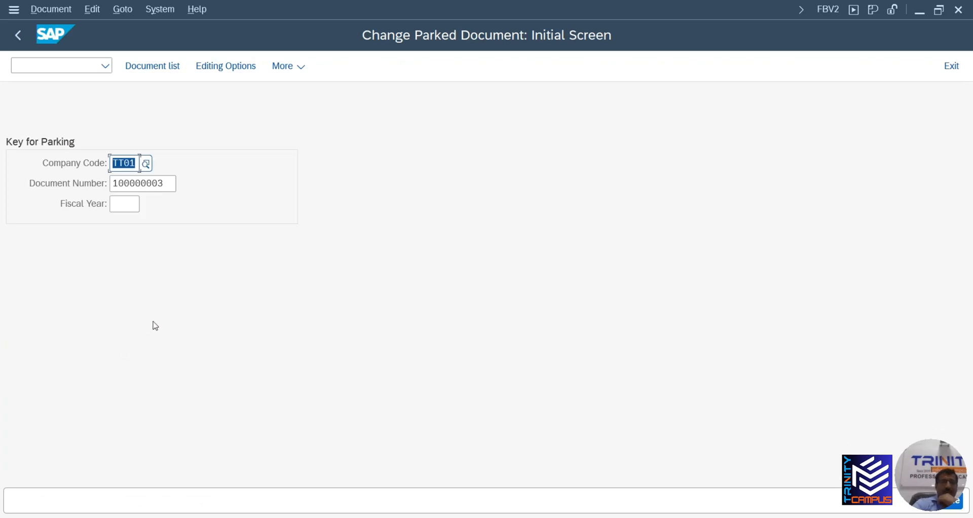
key(Return)
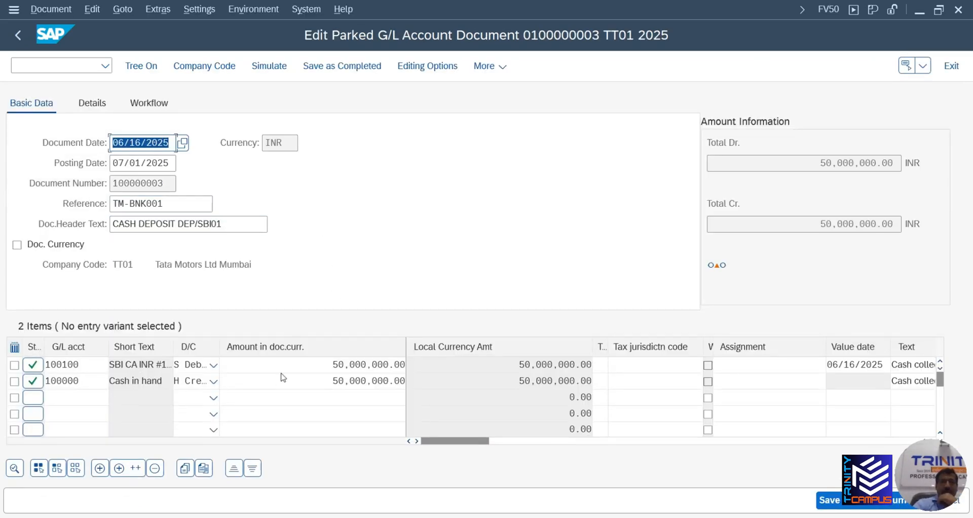
click(20, 38)
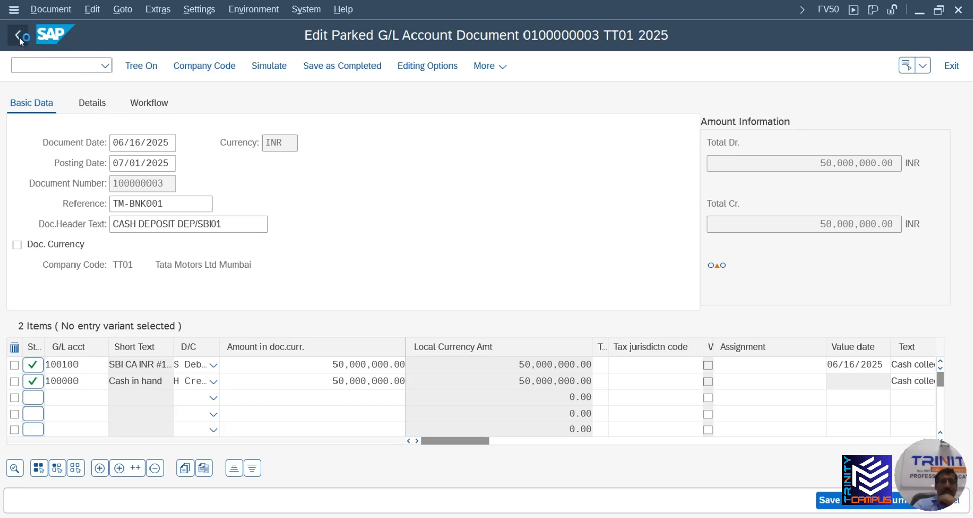
click(266, 352)
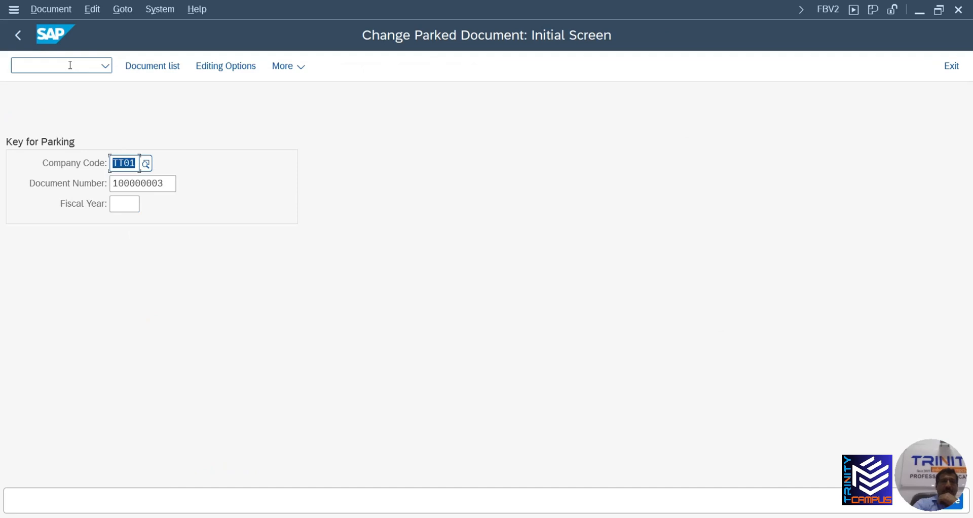
click(17, 35)
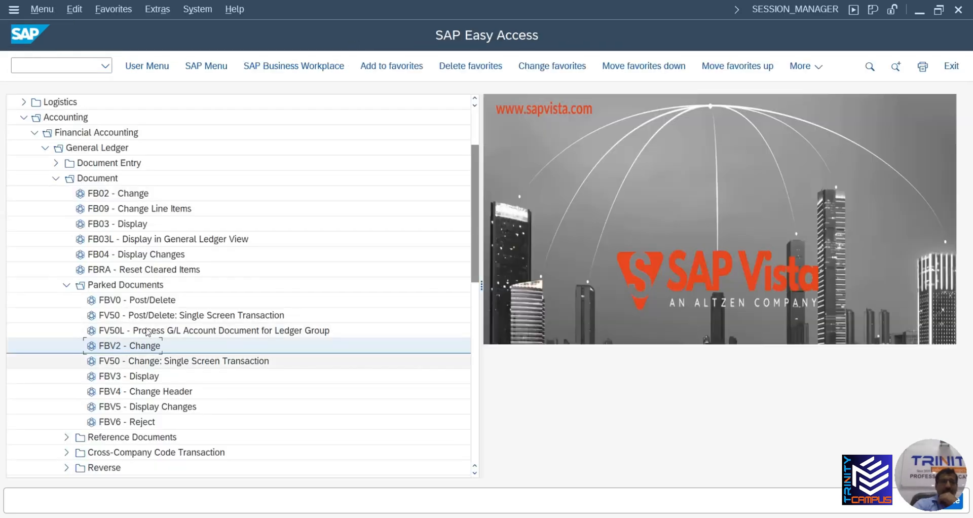
double_click(146, 300)
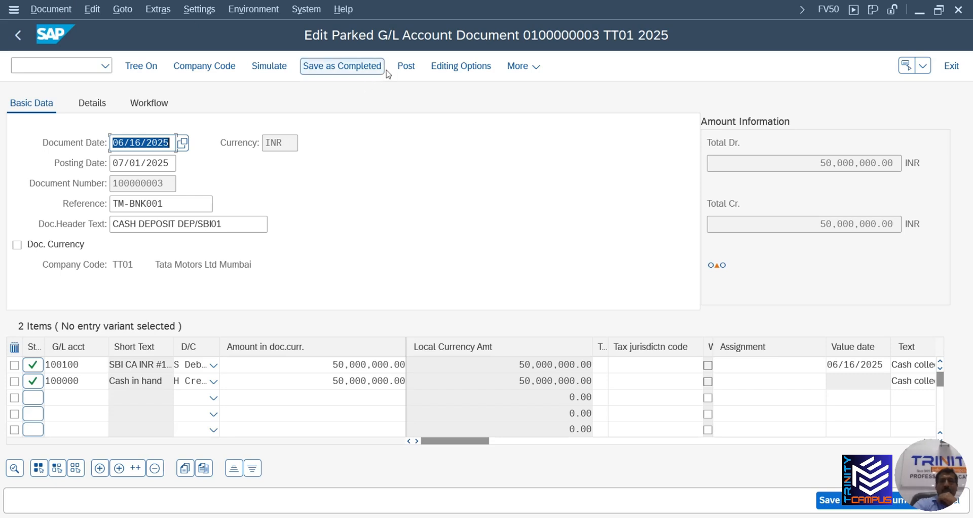
click(68, 12)
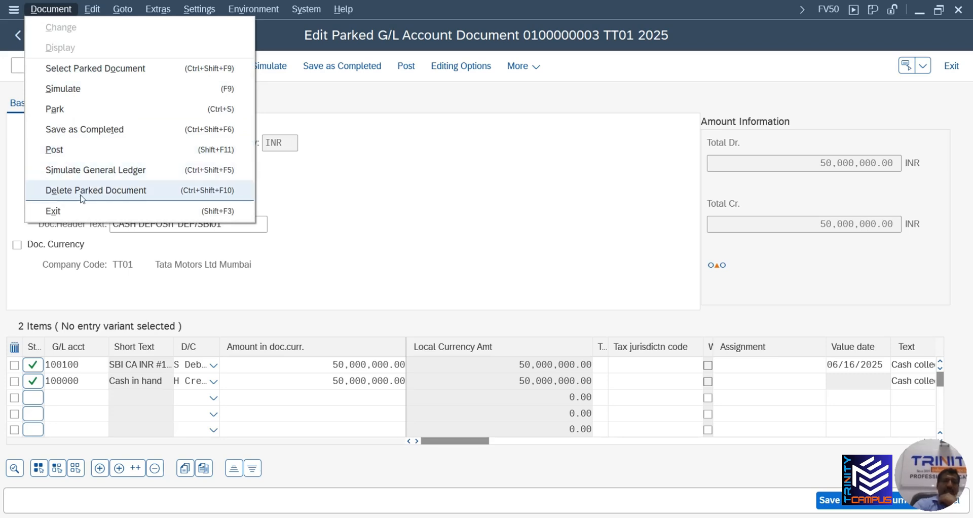
click(429, 213)
click(19, 35)
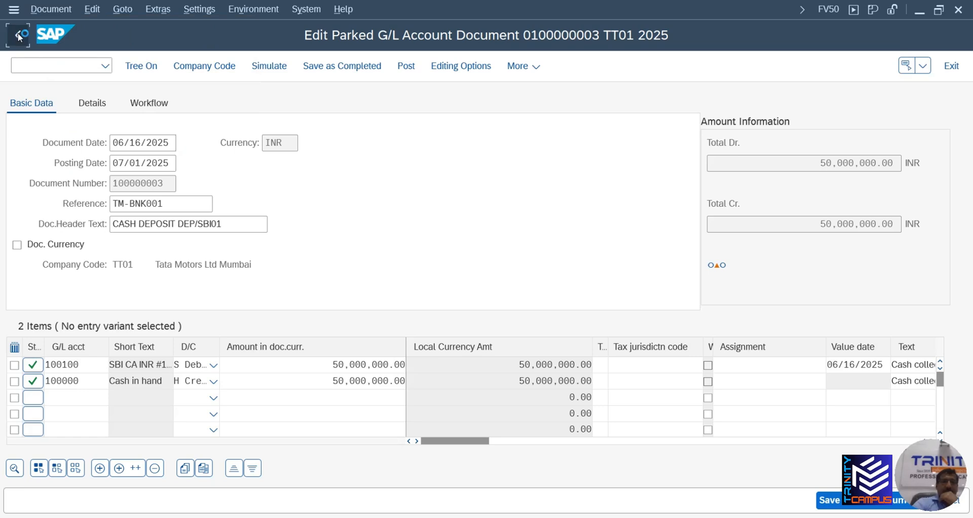
click(250, 353)
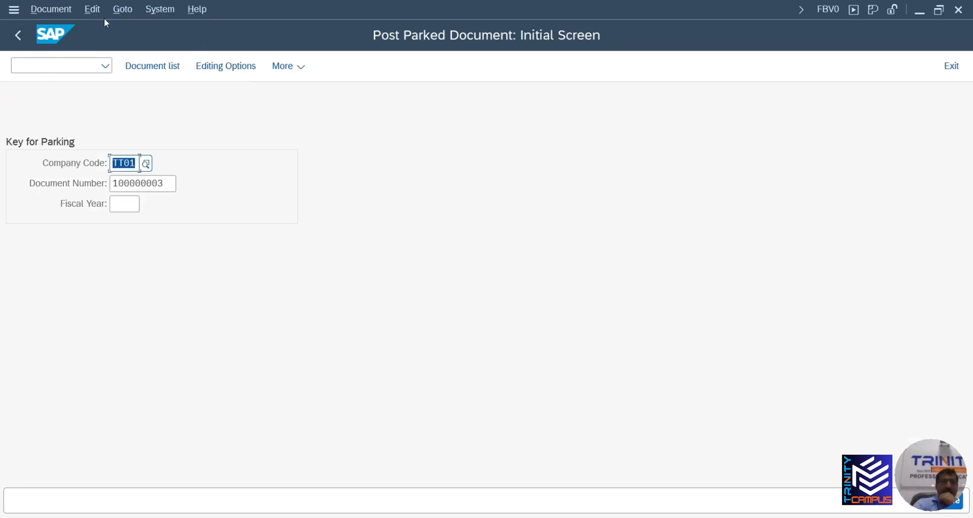
click(17, 35)
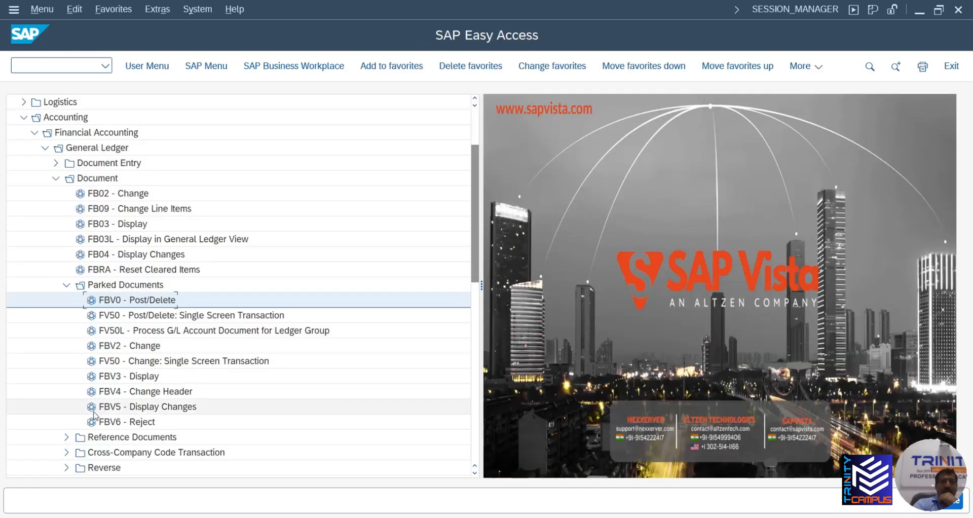
click(132, 424)
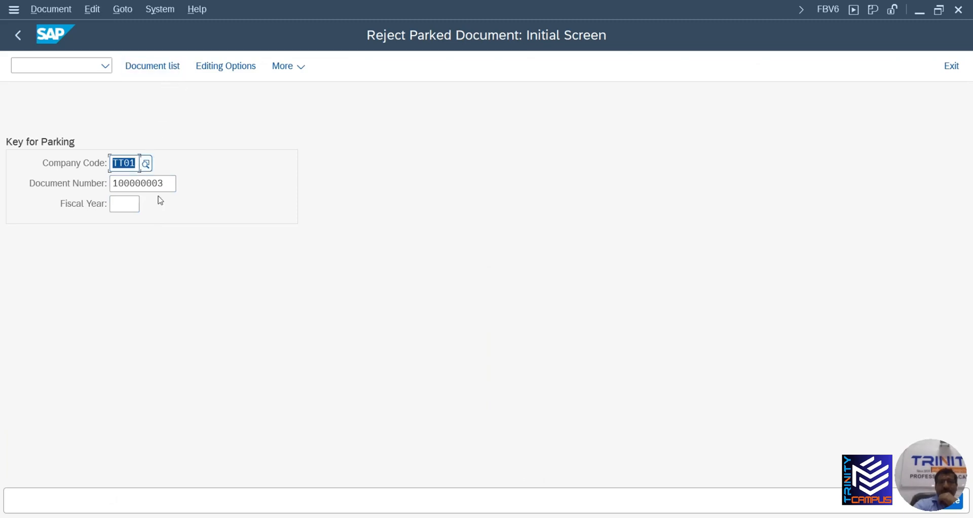
key(Return)
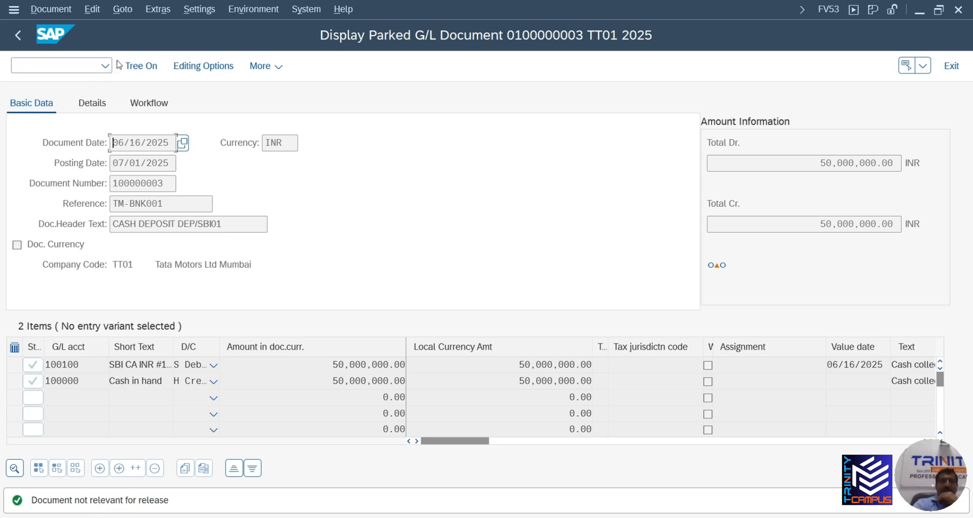
click(23, 44)
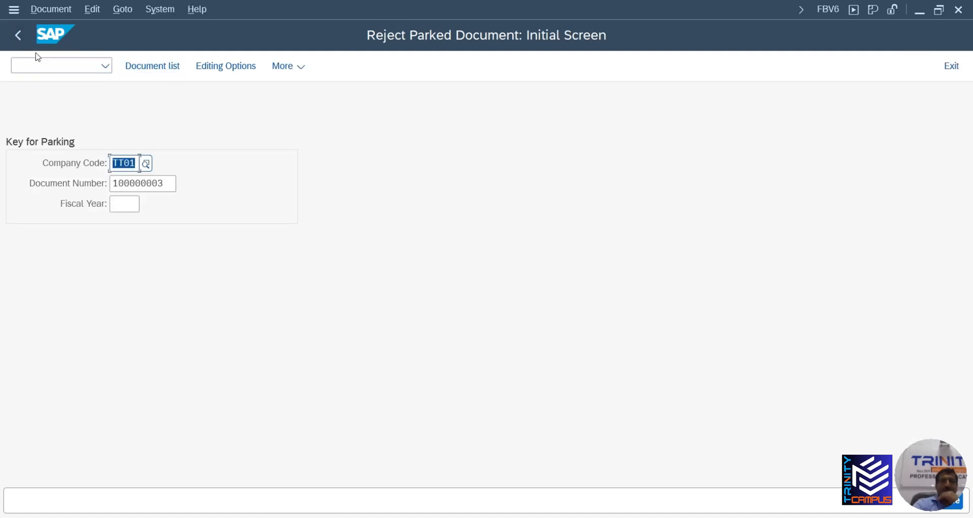
click(18, 36)
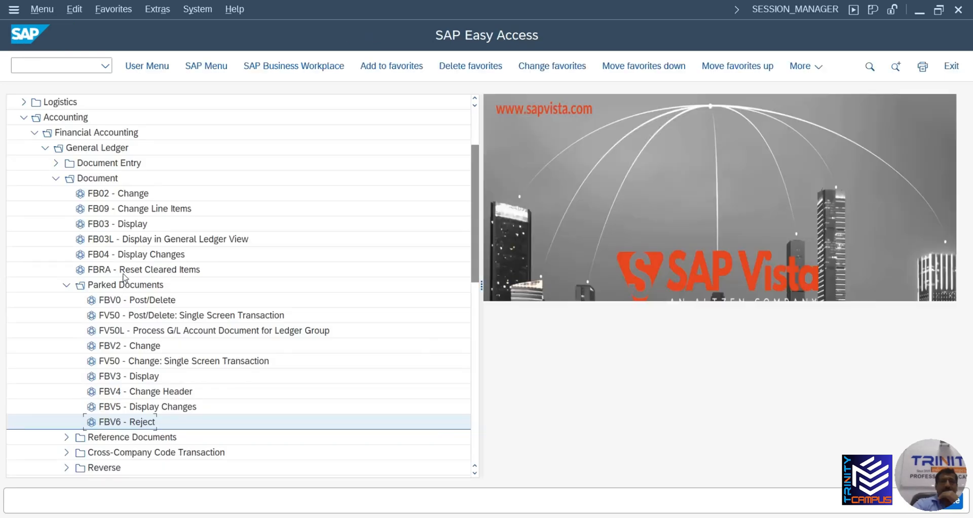
double_click(144, 376)
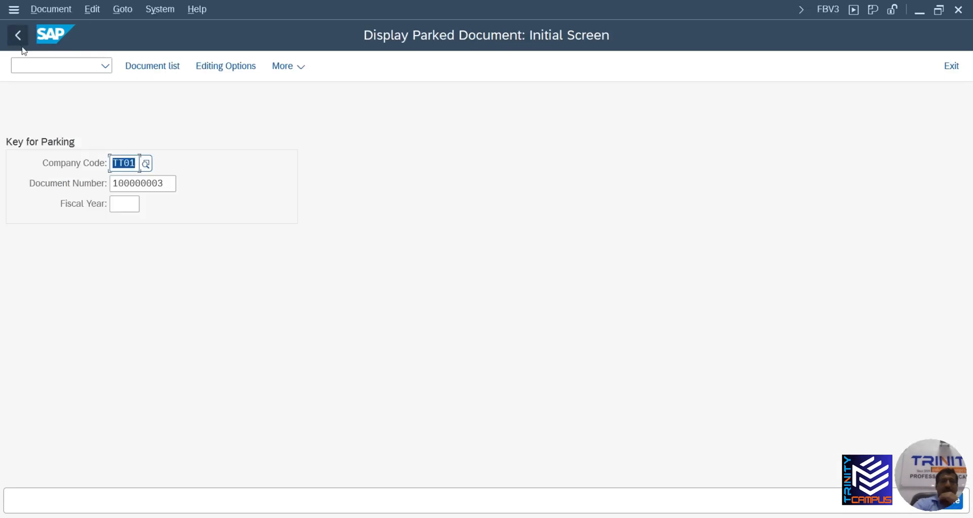
click(18, 36)
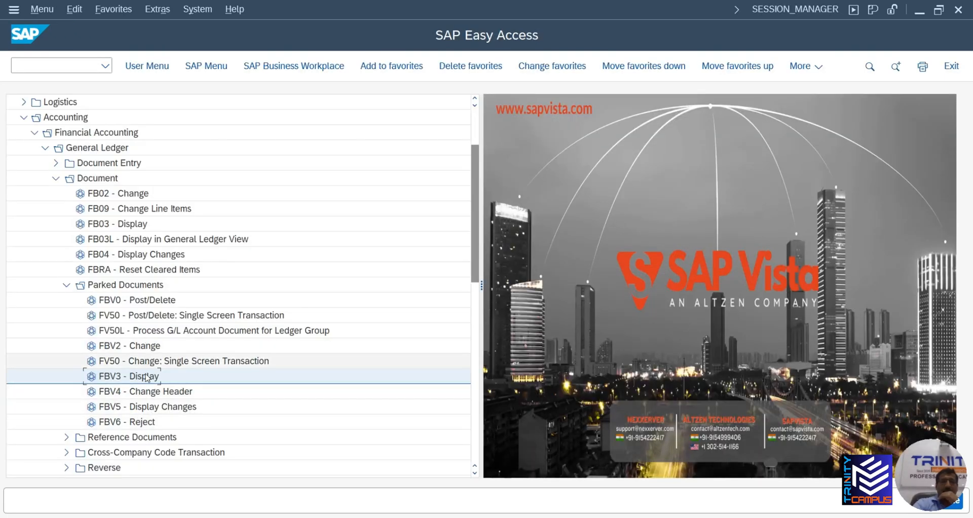
double_click(137, 345)
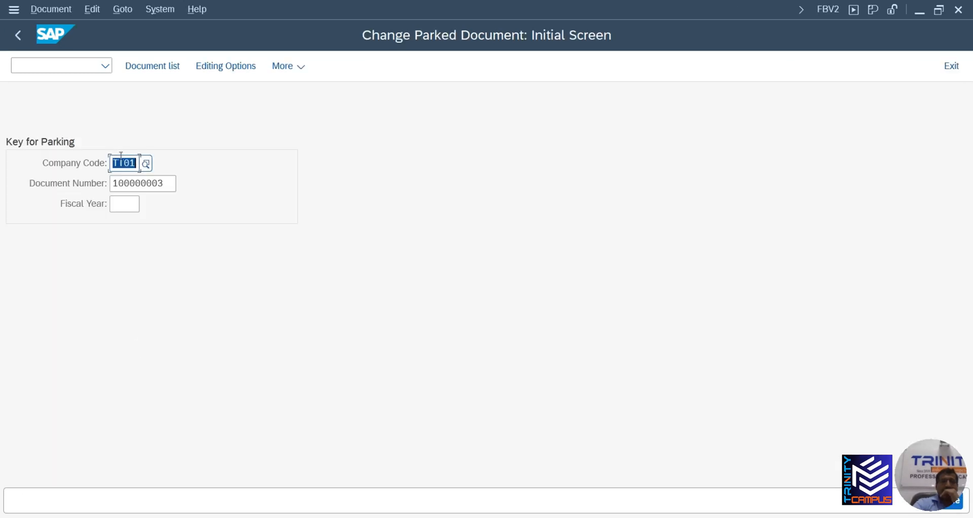
Open parked document 100000003 in FBV2, try re-parking it unchanged, then exit without saving
click(150, 183)
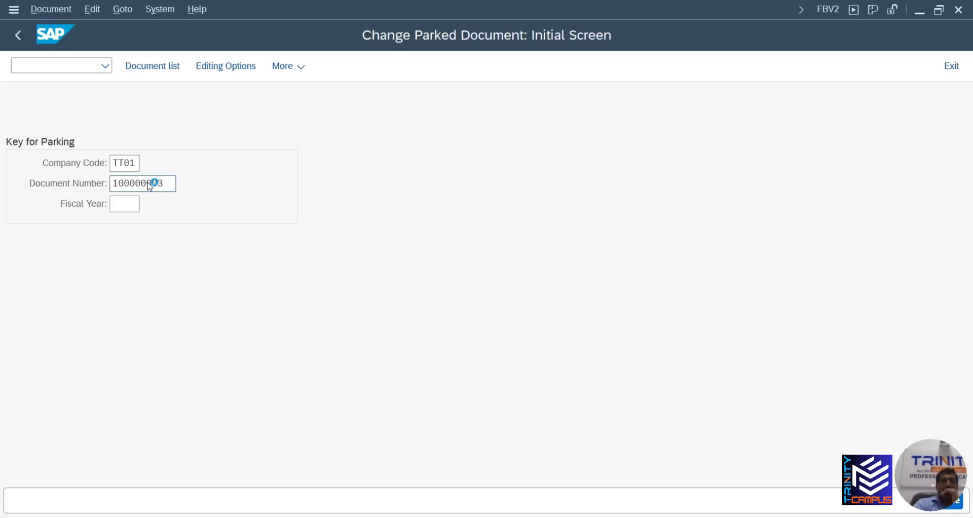
key(Return)
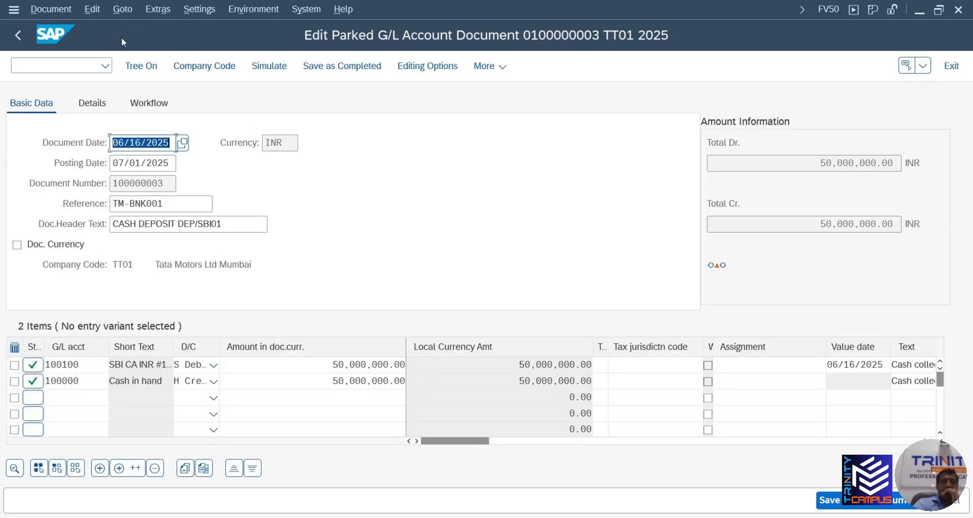
click(51, 9)
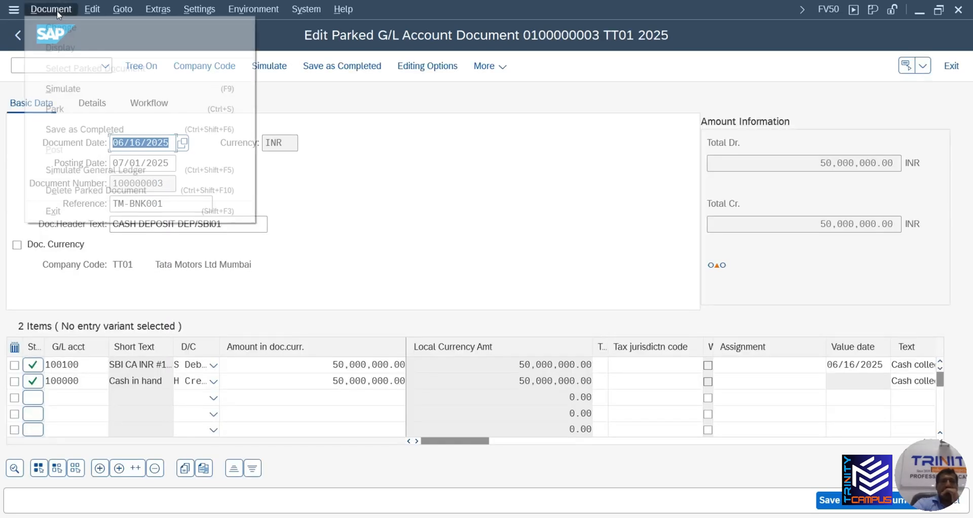
click(55, 109)
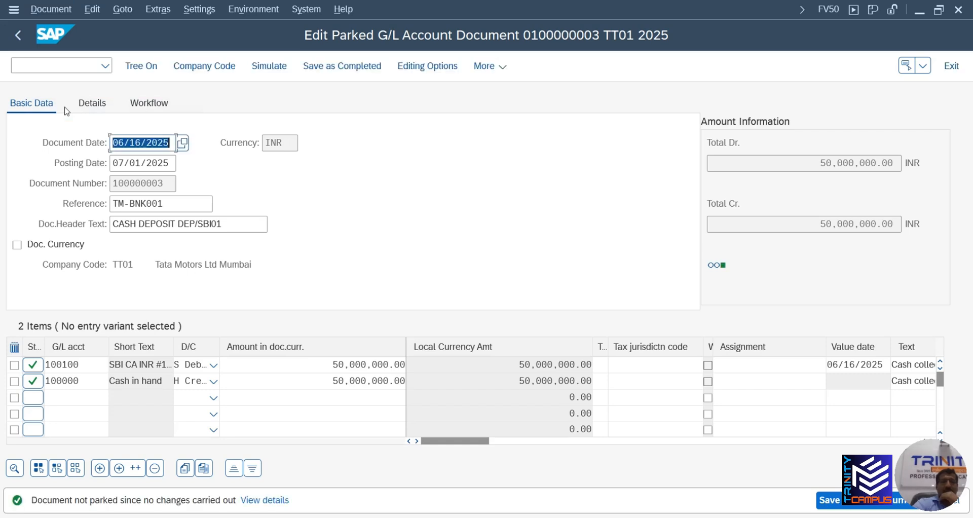
click(18, 36)
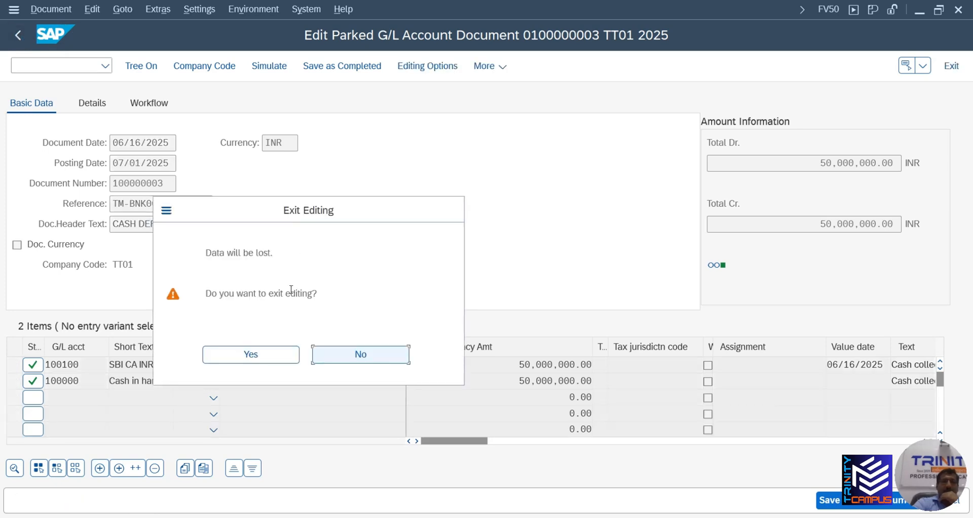
click(267, 358)
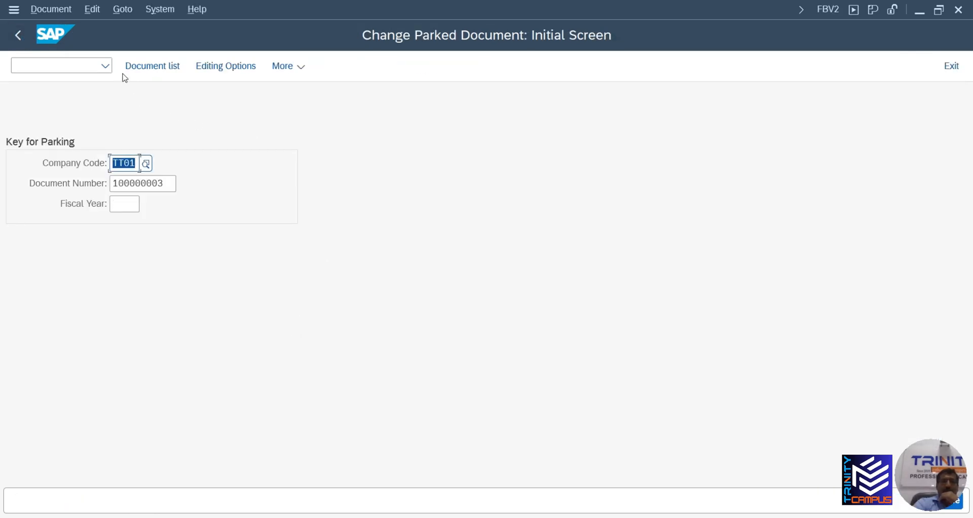
click(77, 66)
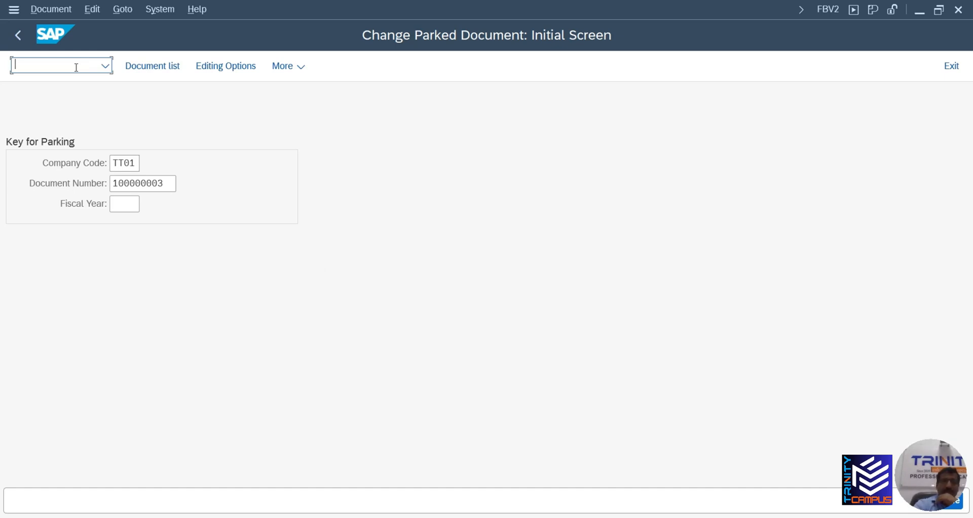
Run FBL3N for G/L account 100000 in TT01 and review its line items
text(/NFBL3)
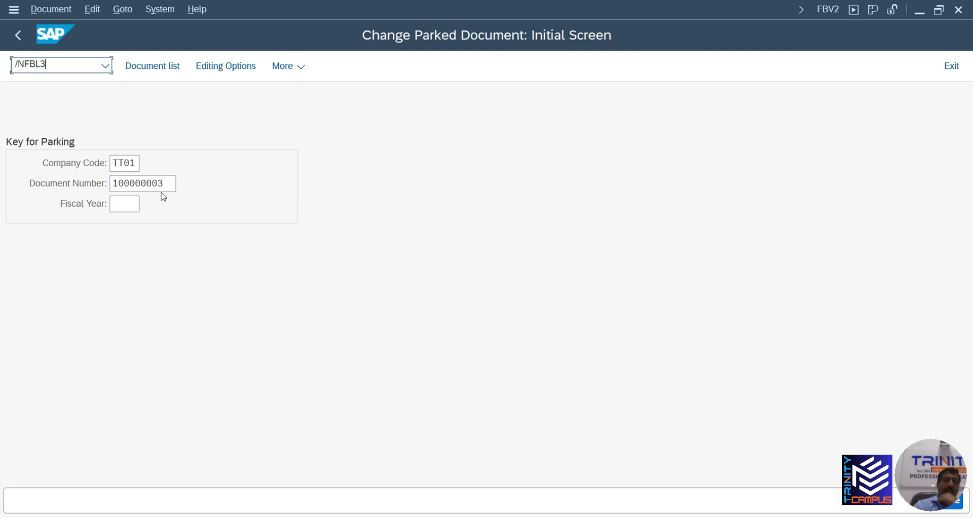
text(N)
key(Return)
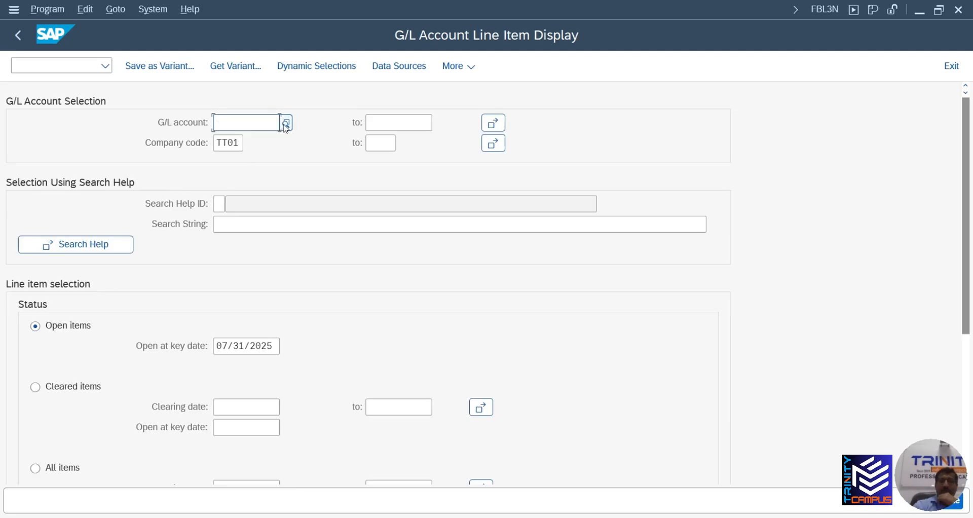
text(10000)
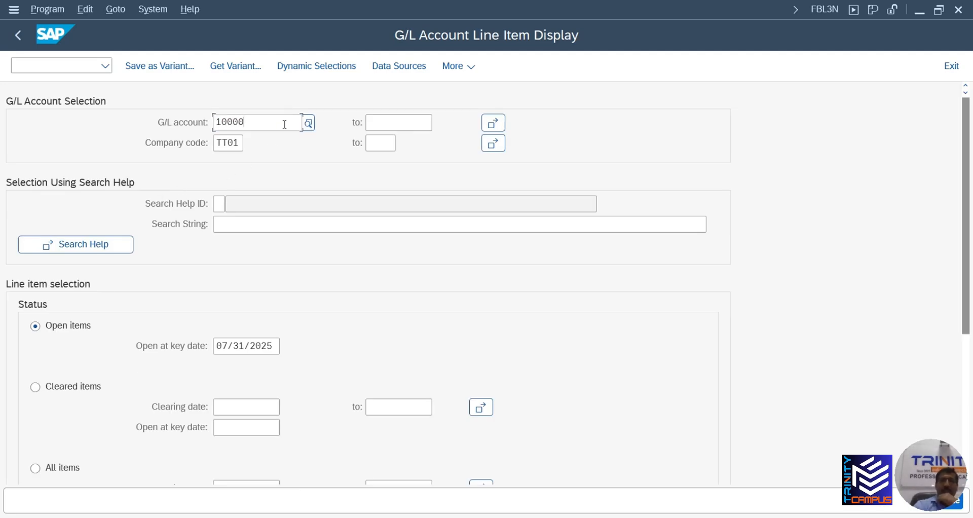
text(0)
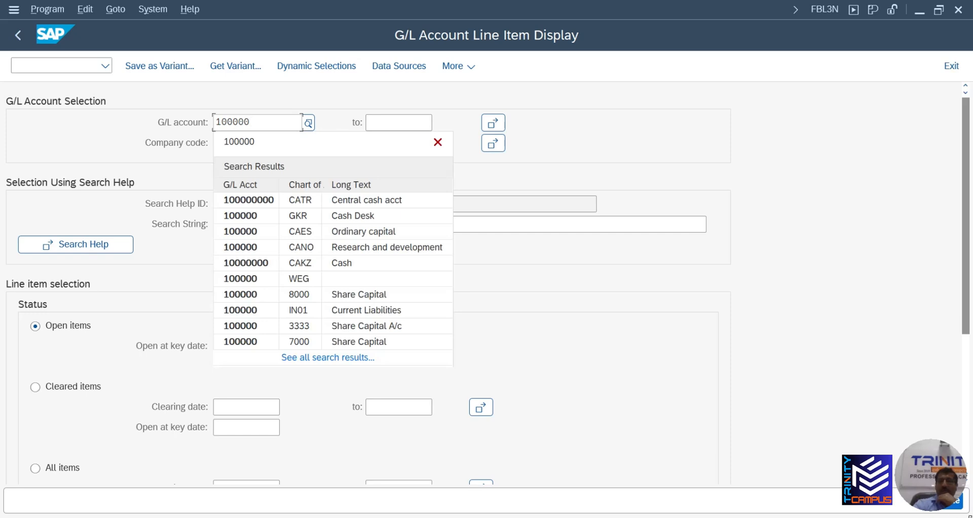
click(958, 507)
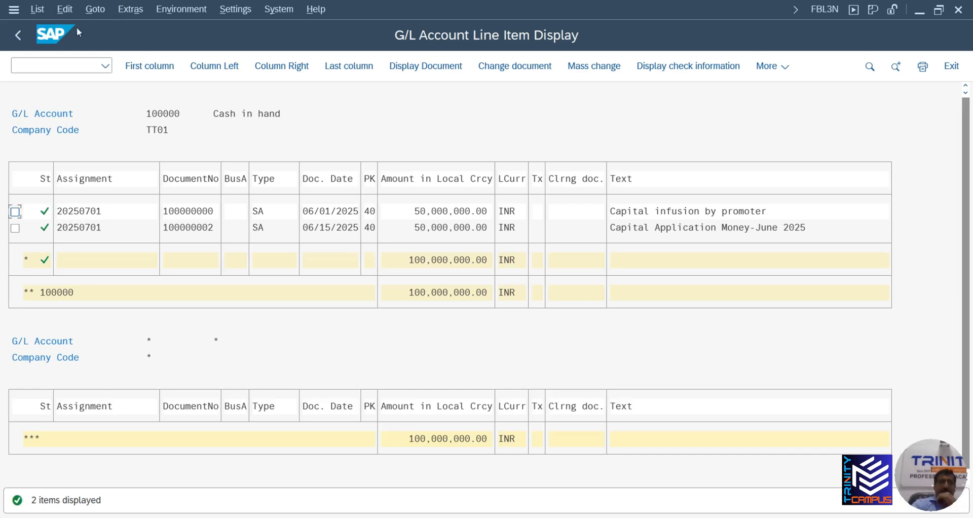
click(15, 39)
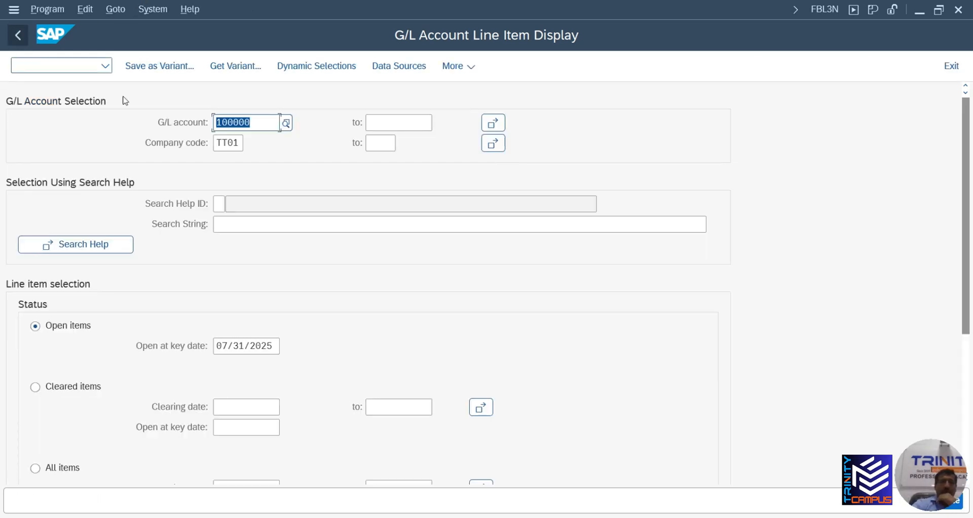
Run the report for account 100100, then check the selection screen's item type options
text(100100)
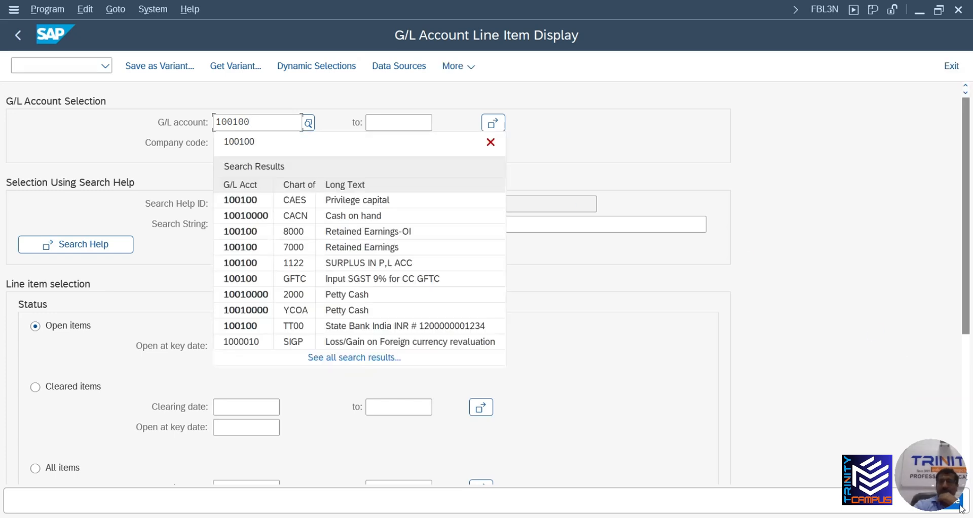
key(F8)
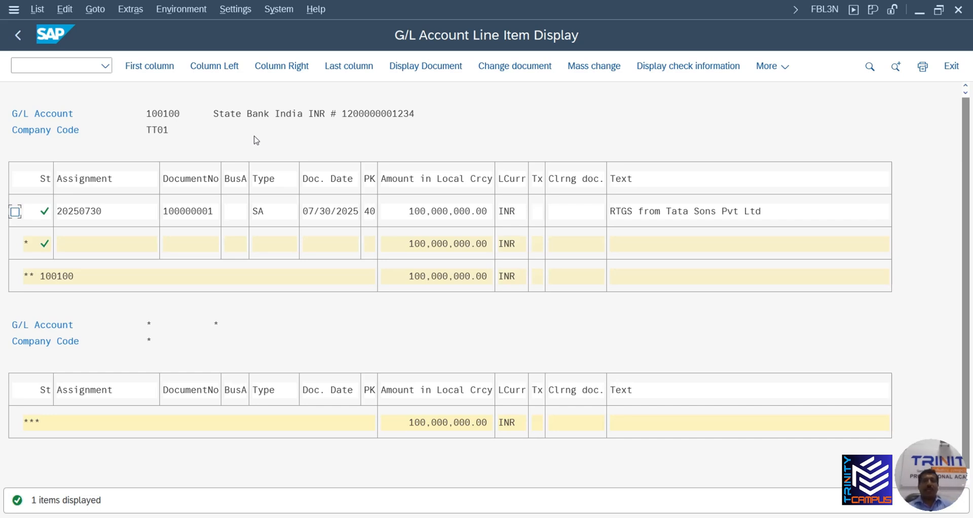
click(18, 35)
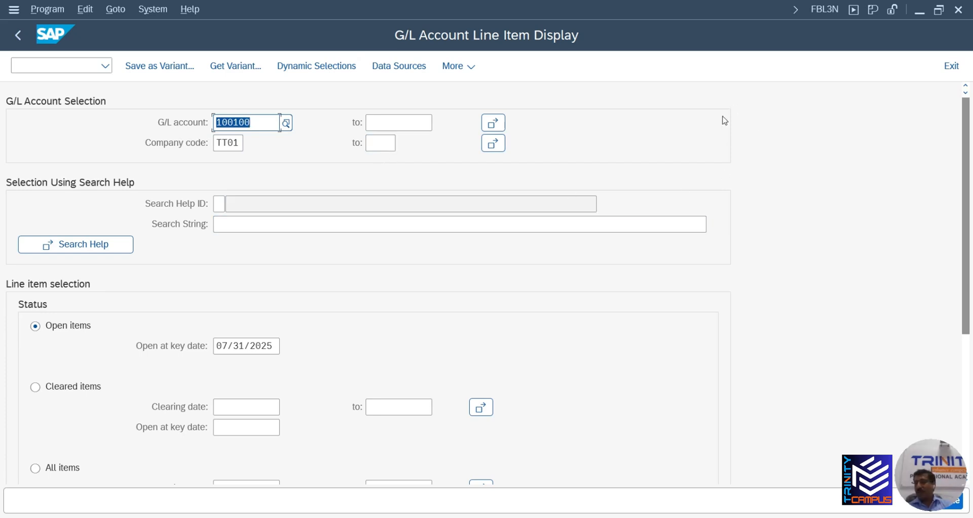
drag(966, 256, 966, 416)
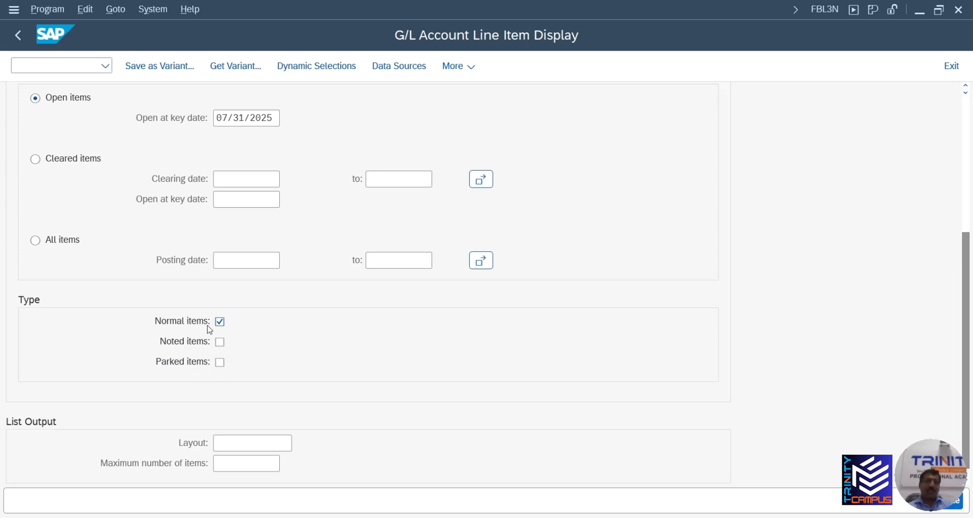
Rerun account 100100's report with parked items, showing parked 100000003 beside posted 100000001
click(221, 364)
click(961, 511)
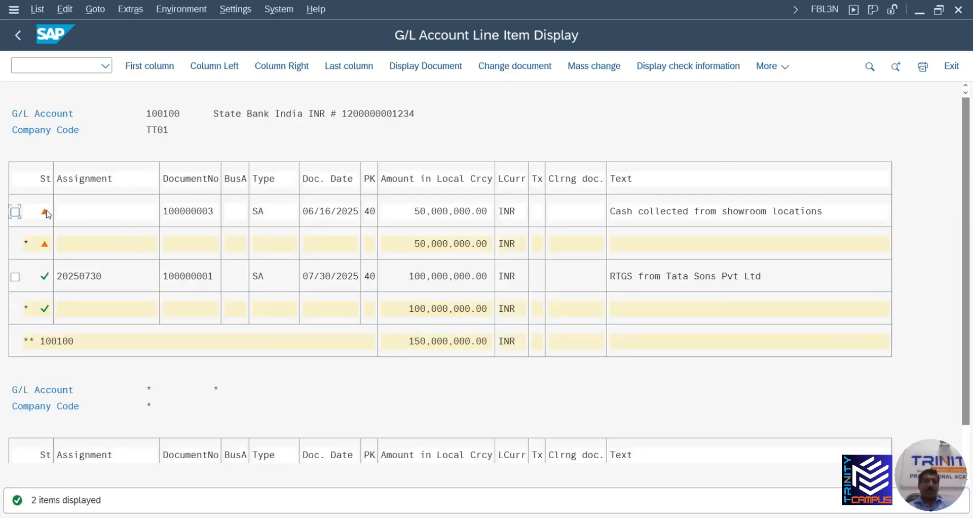
mouse_move(46, 212)
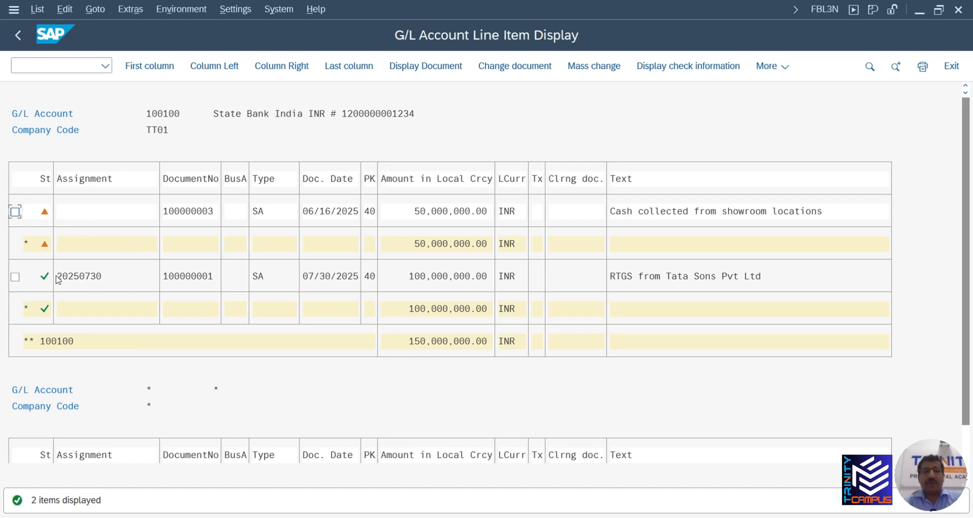
mouse_move(46, 283)
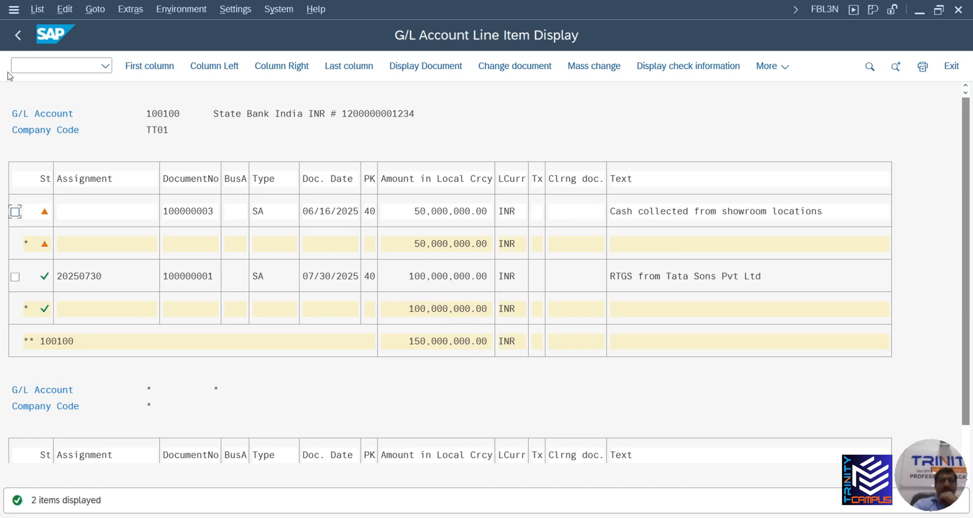
click(19, 36)
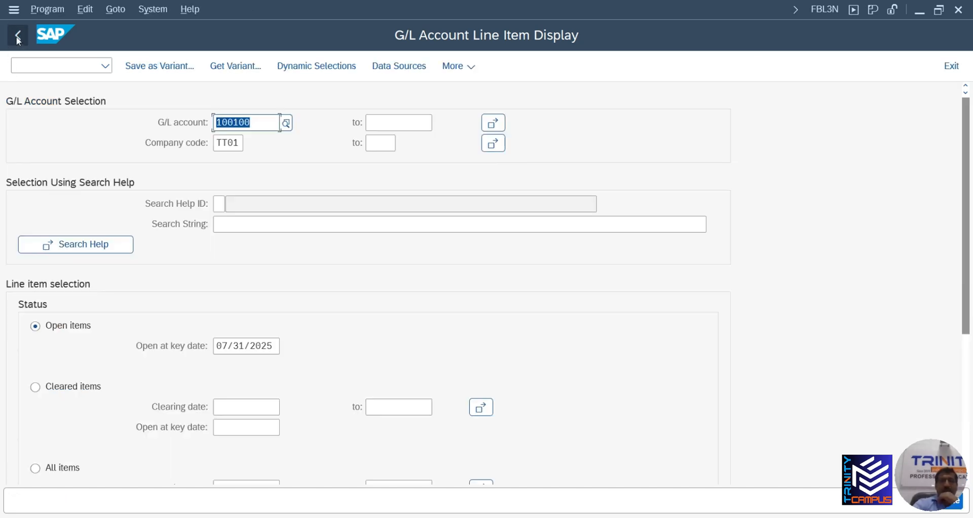
Post parked document 100000003 for TT01 via FBV0 and acknowledge the posting confirmation
click(19, 40)
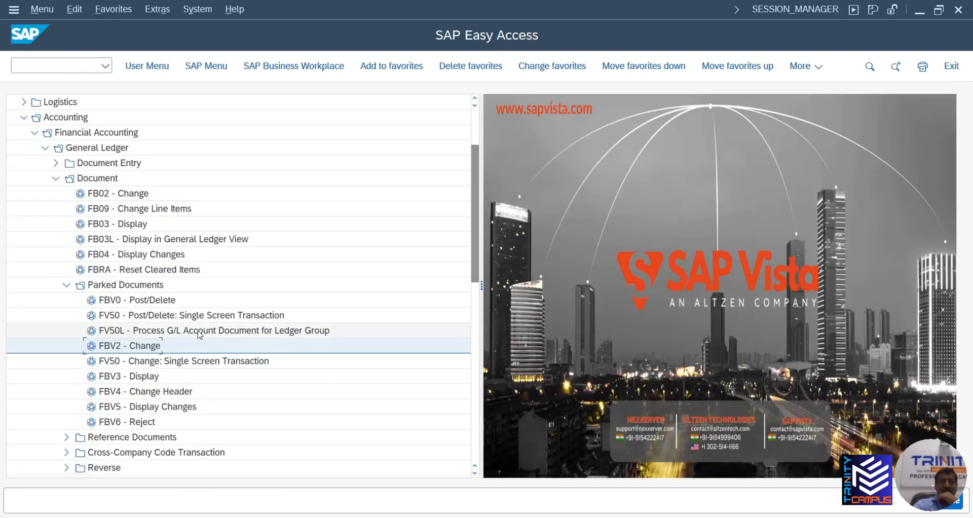
double_click(146, 300)
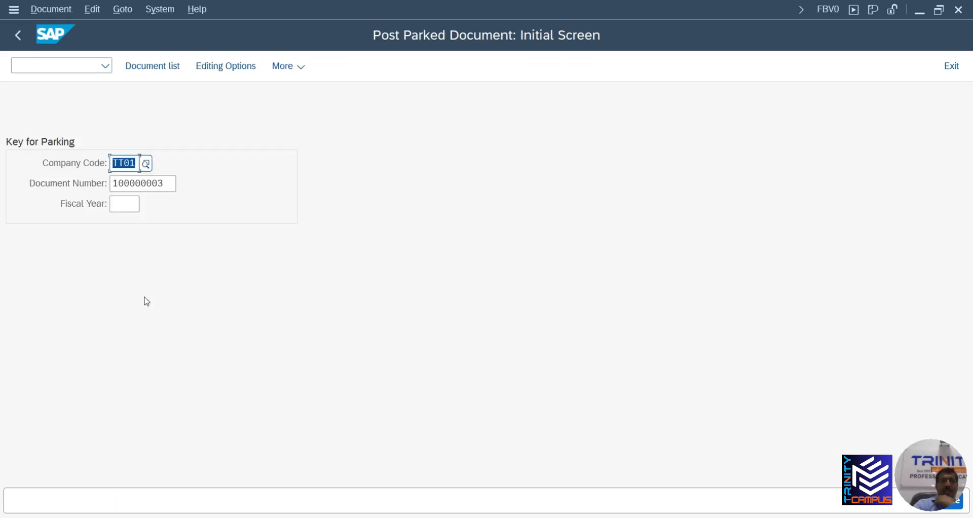
click(158, 75)
key(Return)
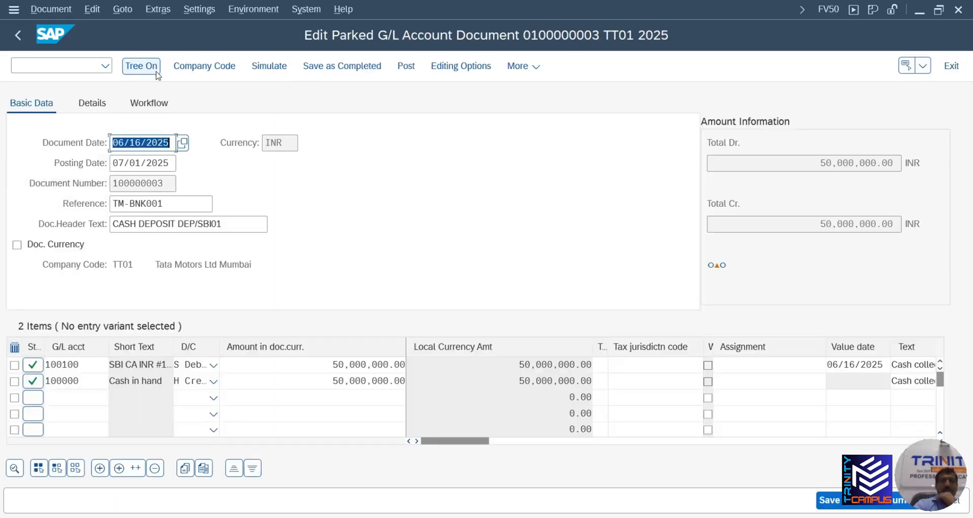
click(59, 12)
click(479, 185)
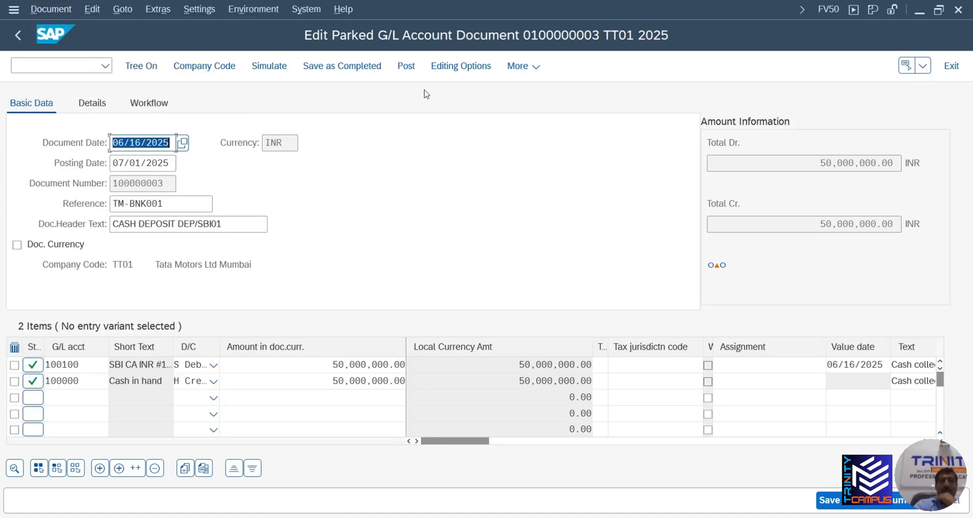
click(411, 67)
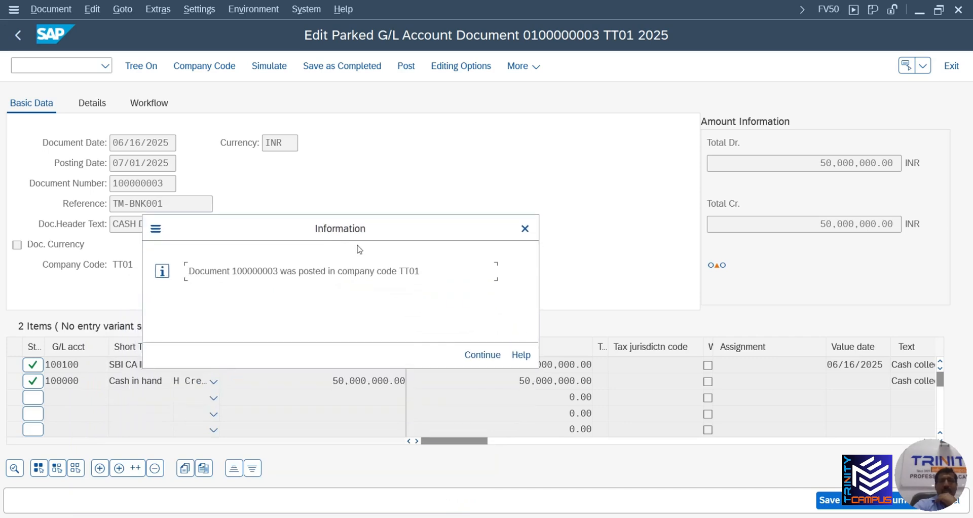
click(483, 355)
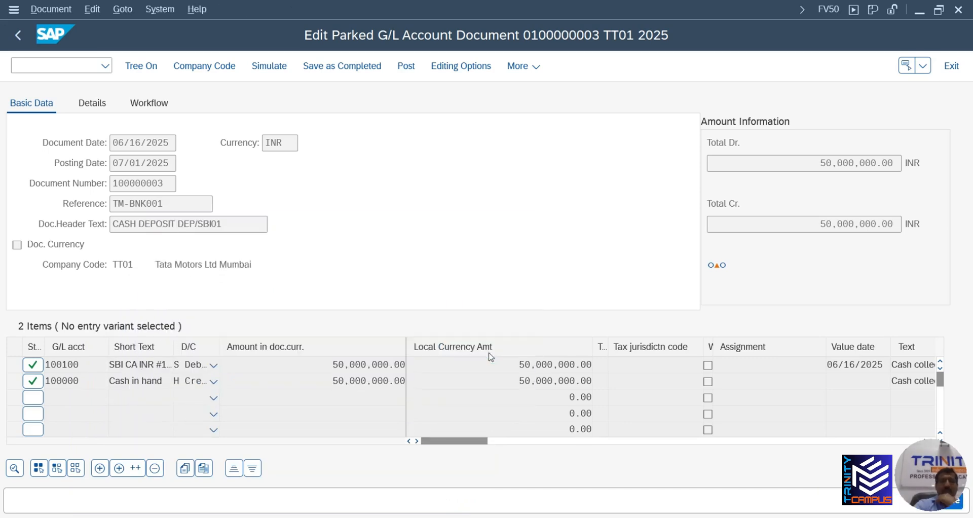
Switch to Change Parked Document and look up document 100000003
click(60, 10)
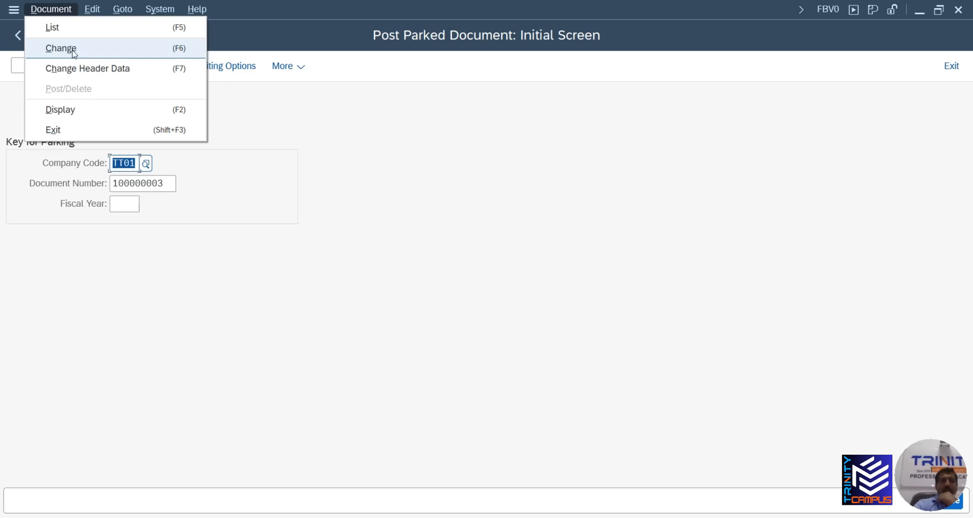
click(74, 53)
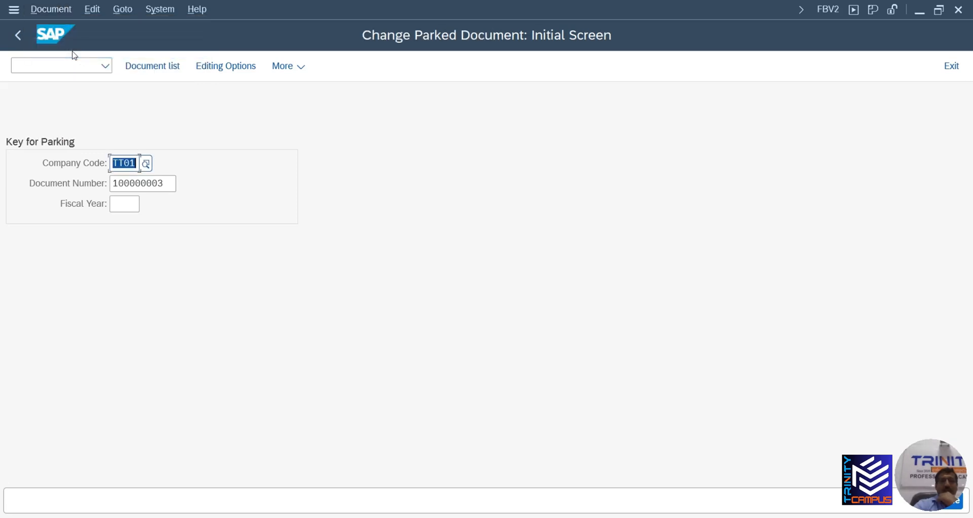
key(Return)
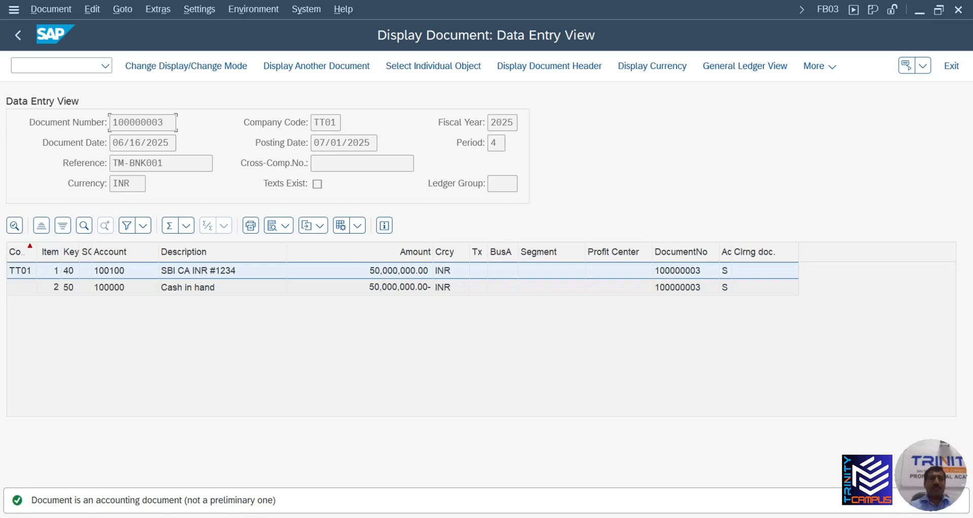
click(16, 36)
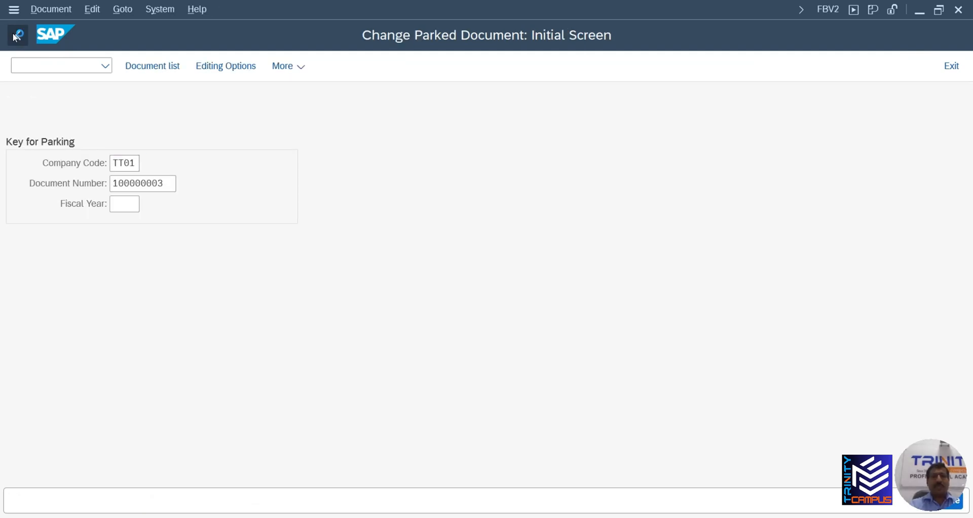
Start FV50 and fill the header: date 06/16/2025, reference TM-BNK001, text CASH DEPOSIT DEP/SBI01
click(16, 36)
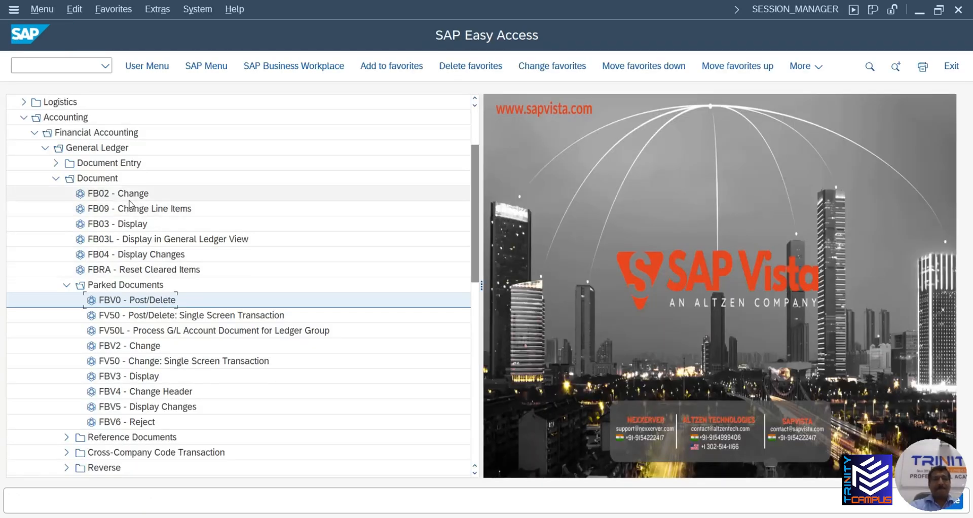
double_click(143, 315)
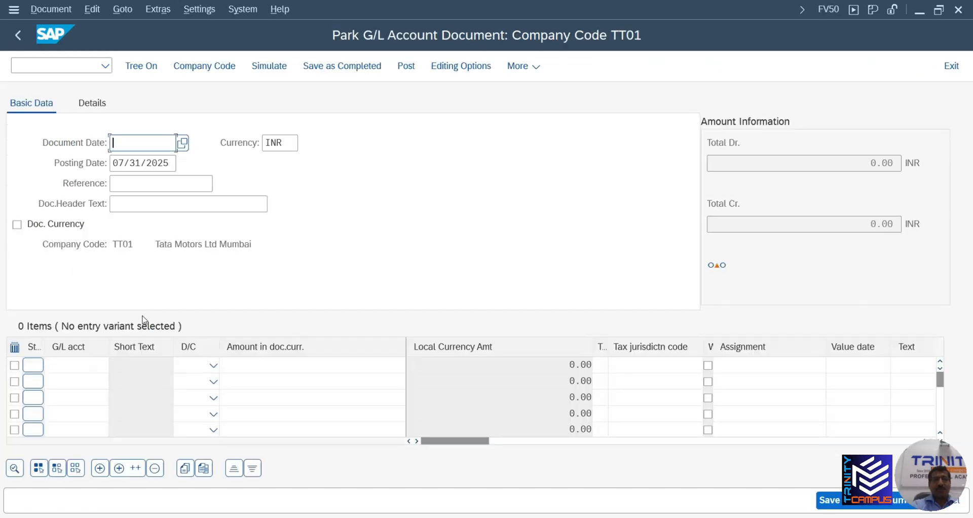
click(142, 142)
click(141, 161)
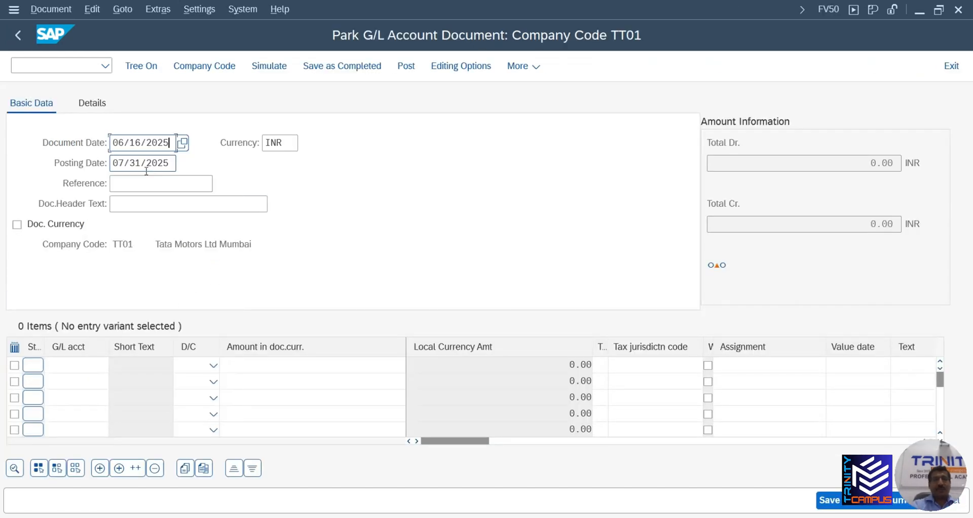
click(139, 184)
click(142, 202)
click(143, 204)
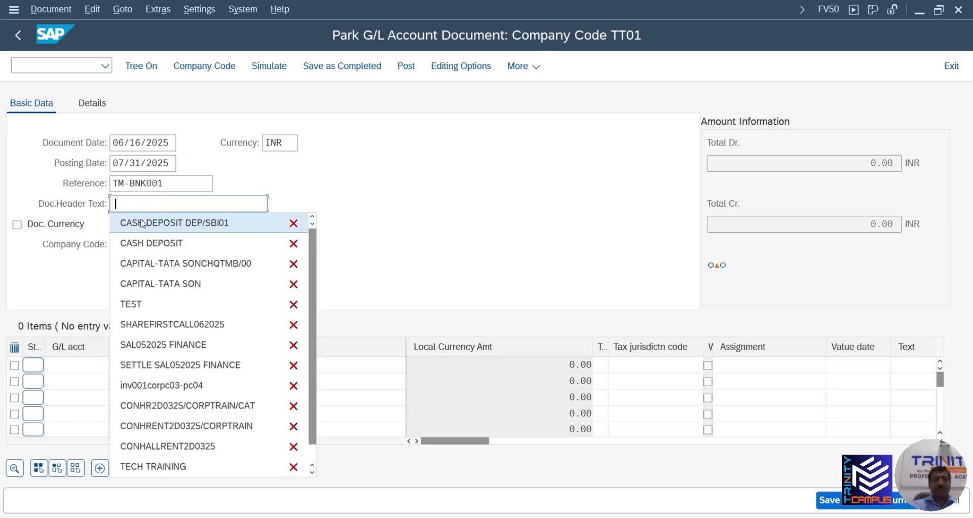
click(144, 222)
Add a 50000000 debit line to G/L 100000 with text 'Cash collected from showroom locations' and save as parked
click(83, 370)
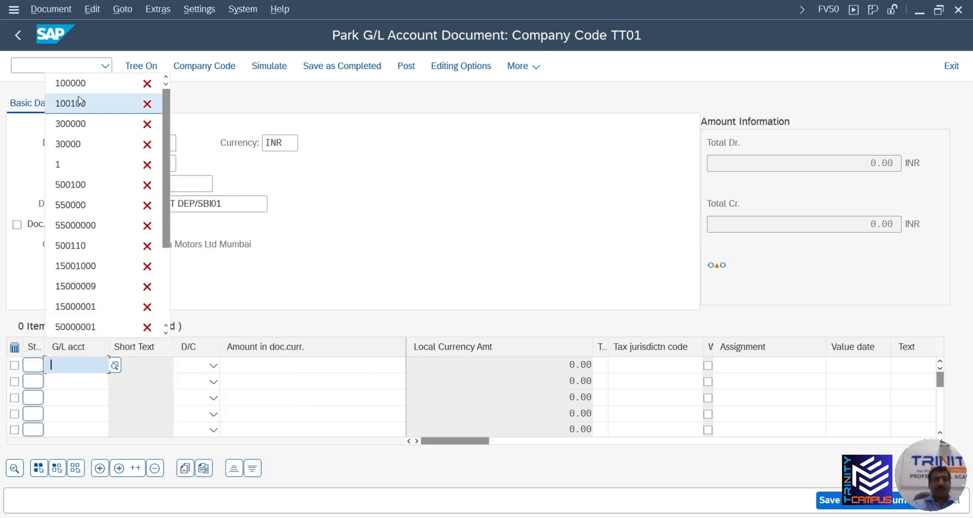
click(73, 81)
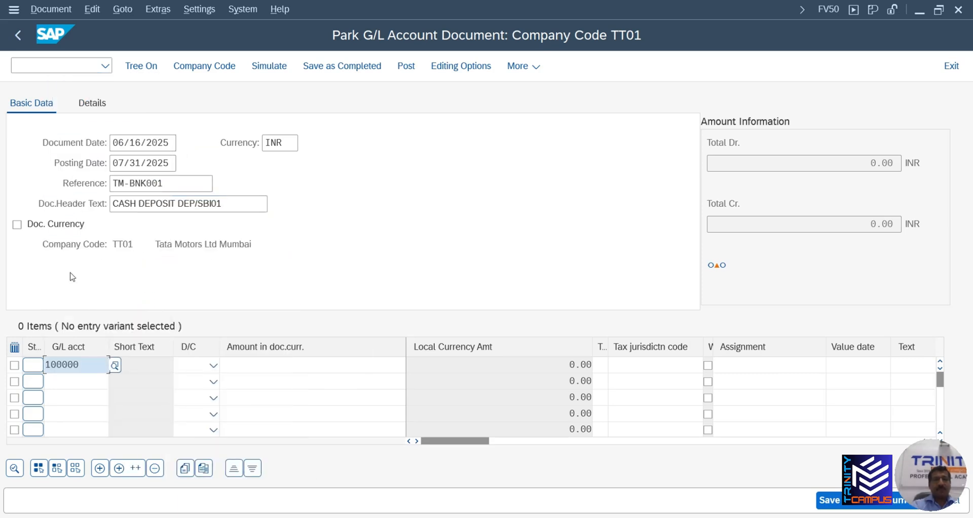
click(214, 365)
click(203, 386)
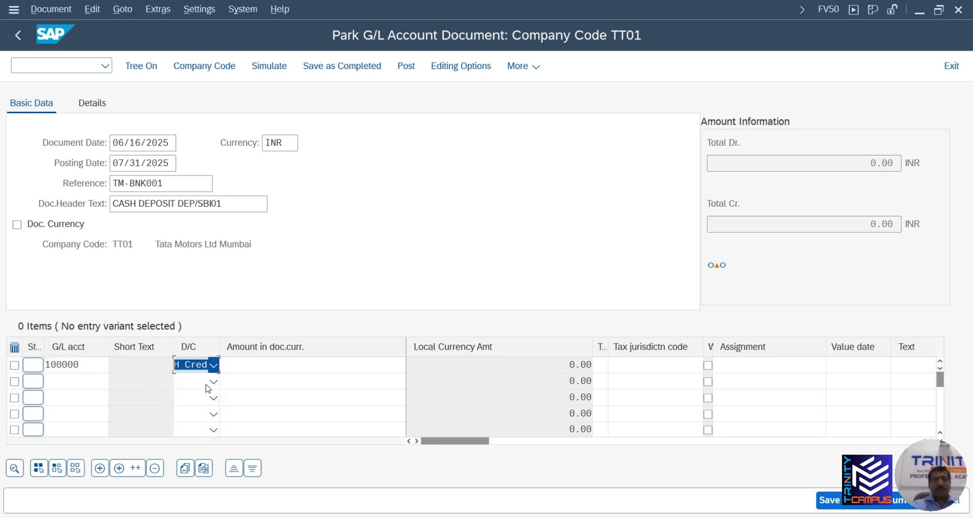
click(213, 367)
click(198, 404)
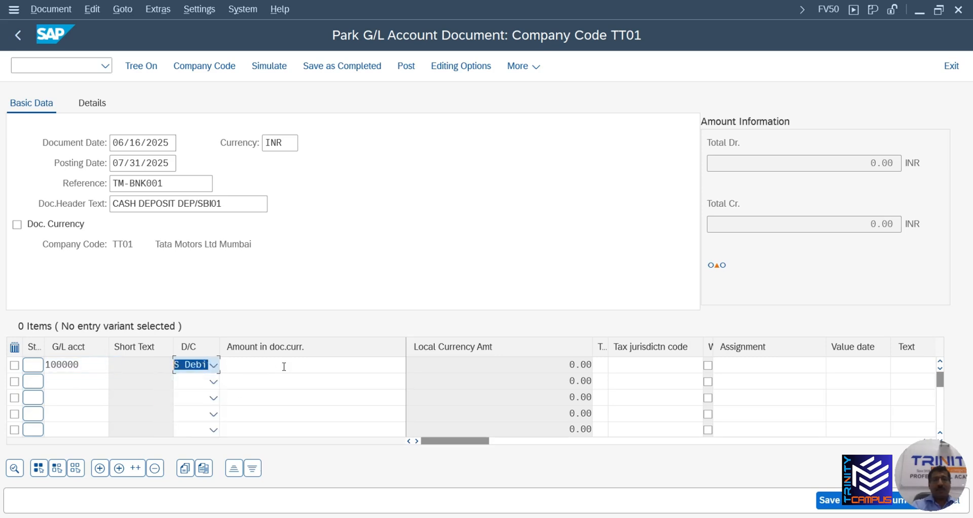
click(283, 365)
click(313, 93)
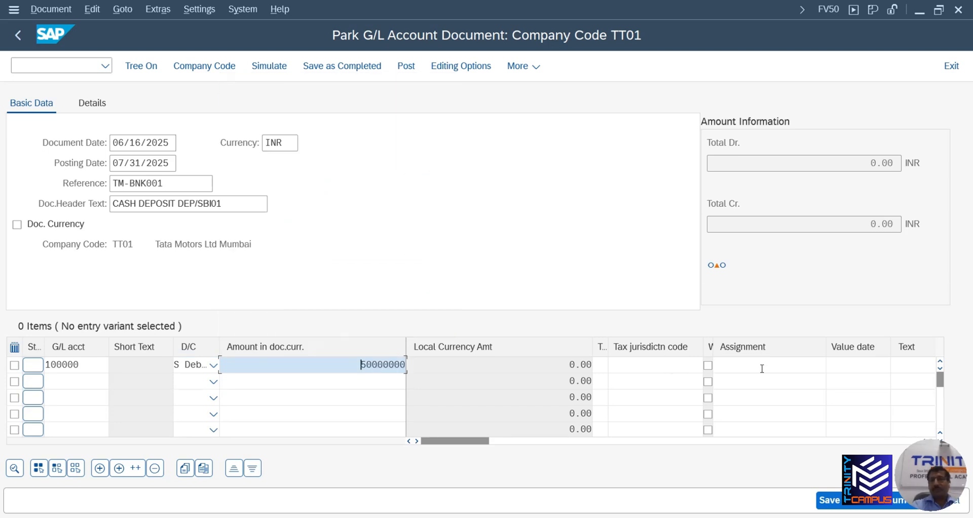
click(909, 365)
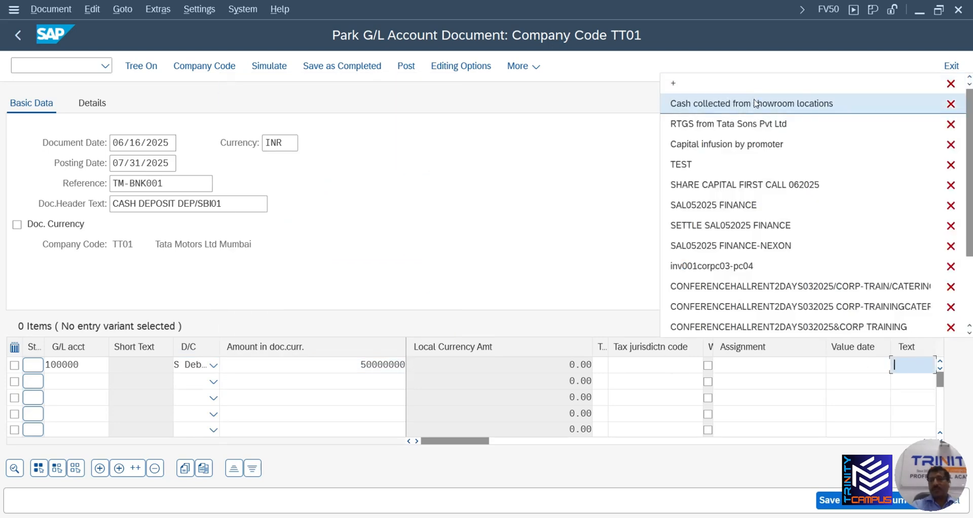
click(756, 104)
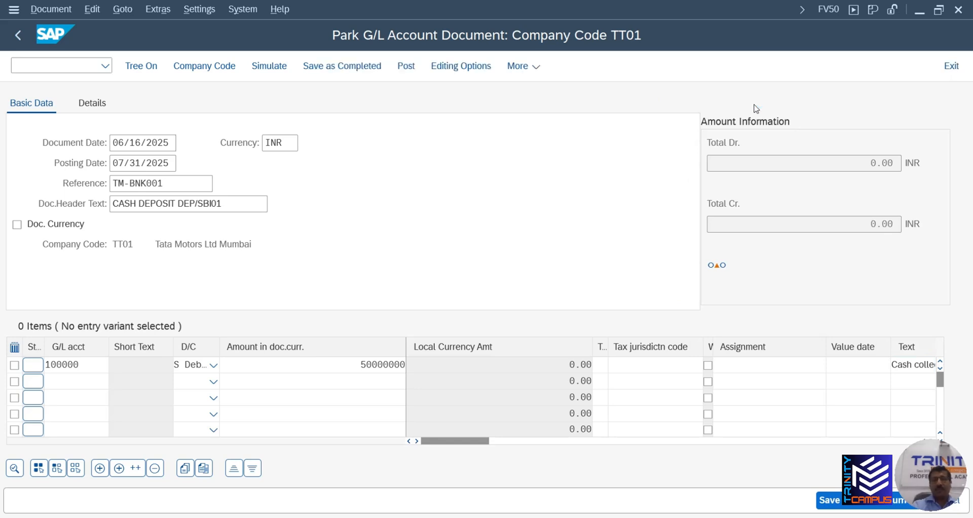
key(Return)
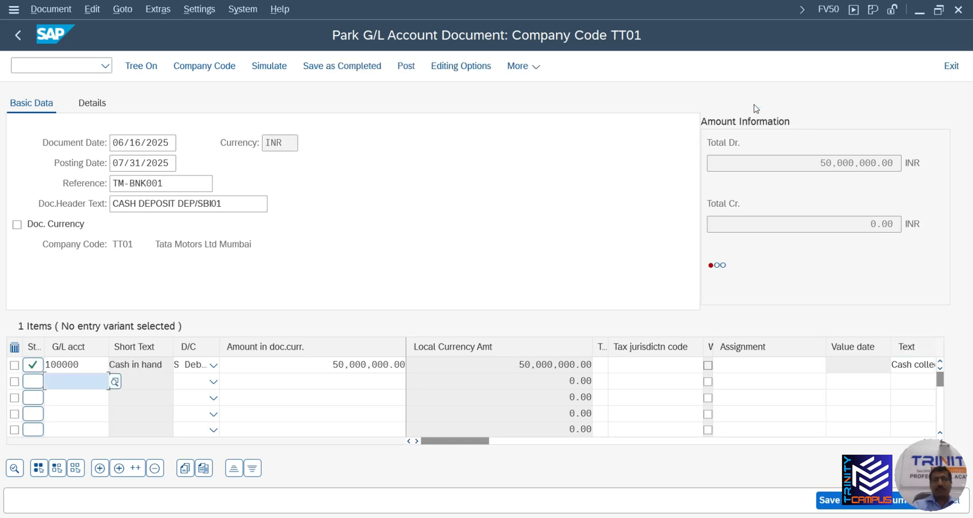
click(860, 505)
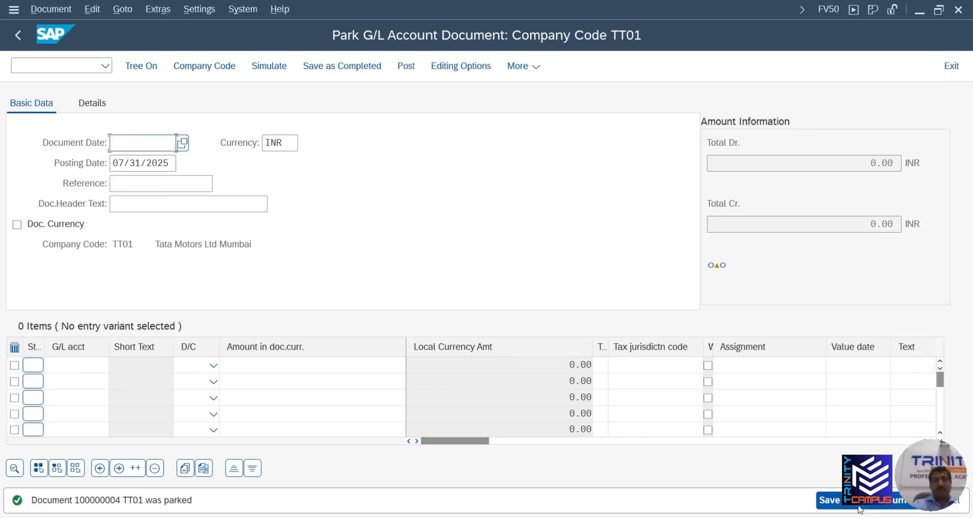
Display parked document 100000004, then switch it to change mode
click(50, 10)
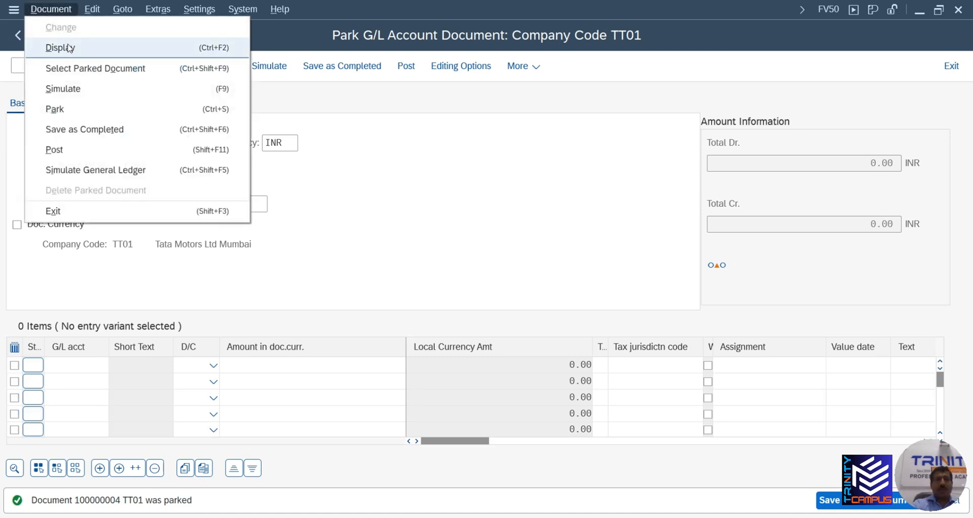
click(71, 48)
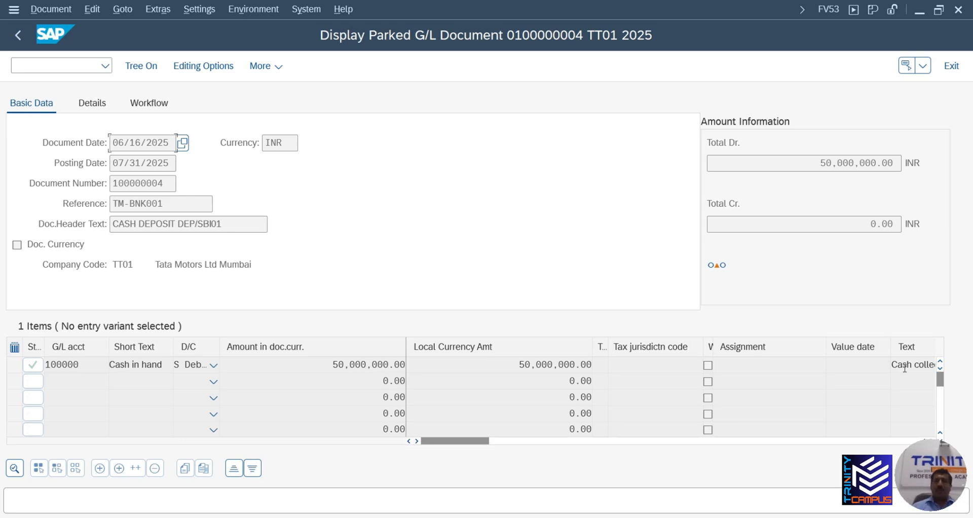
click(56, 9)
click(64, 28)
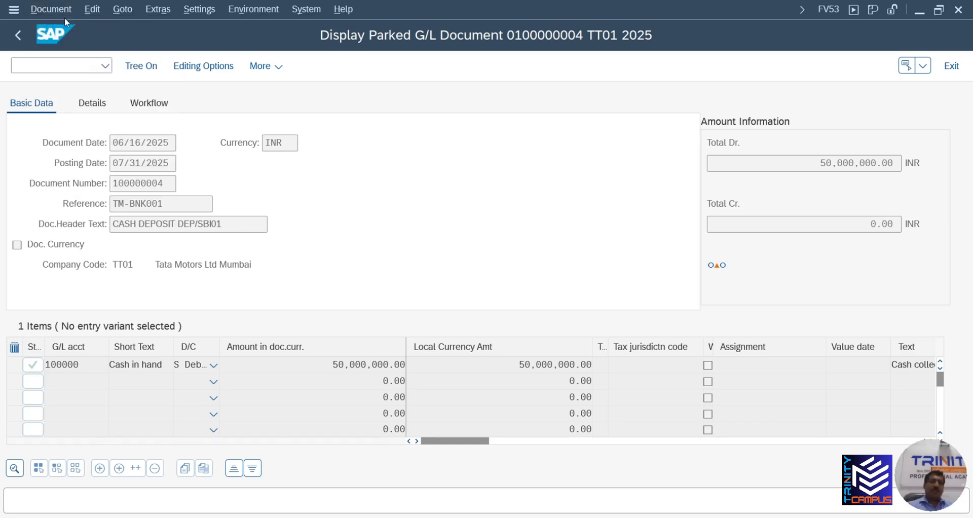
Delete parked document 100000004, confirm with Yes, and return to the menu with /n
click(60, 10)
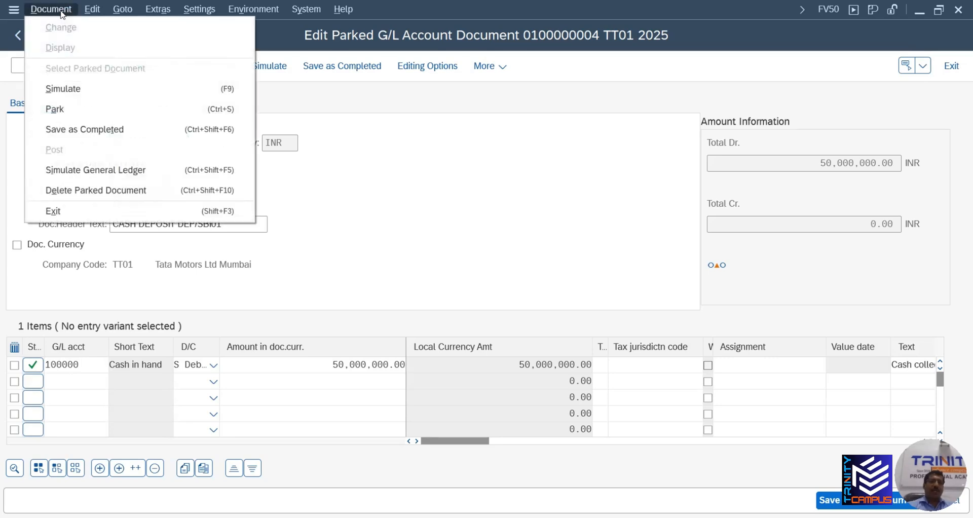
click(79, 192)
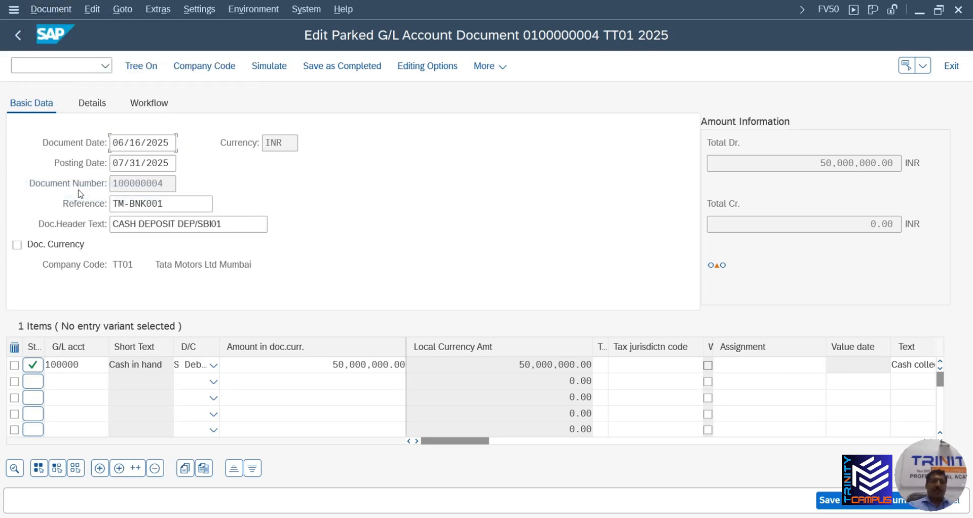
click(260, 355)
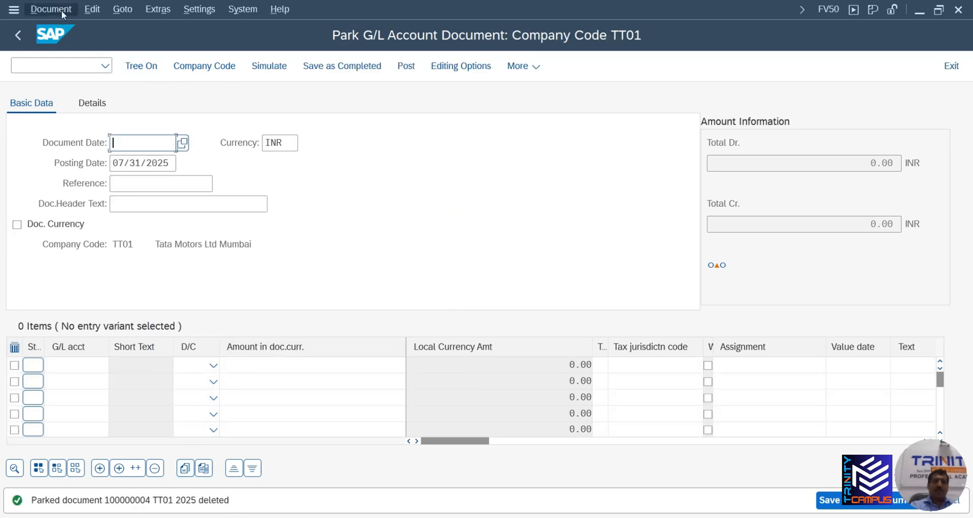
click(62, 11)
click(335, 158)
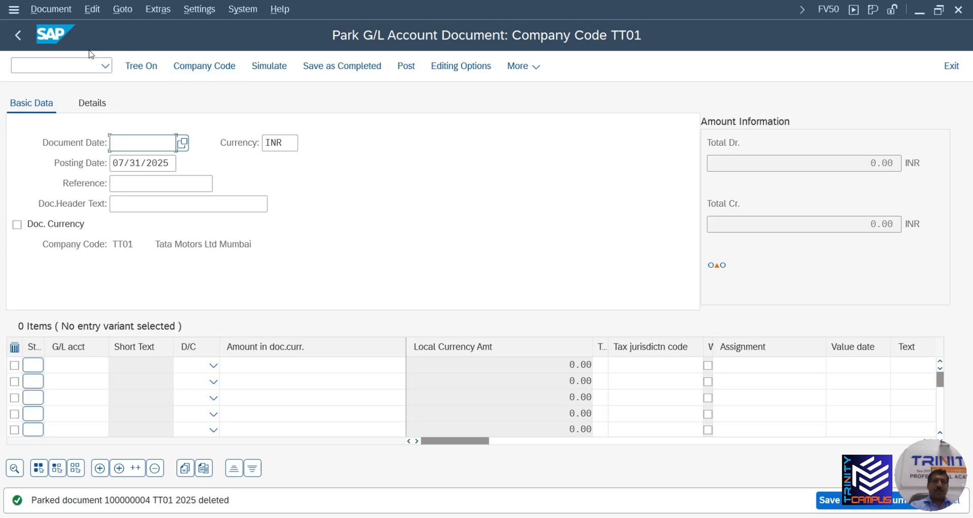
click(37, 64)
text(/)
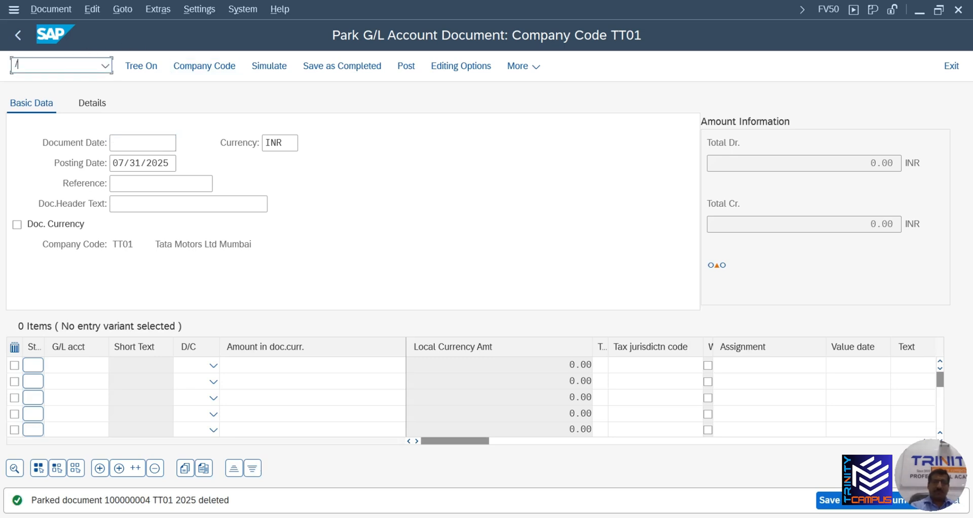
text(n)
key(Return)
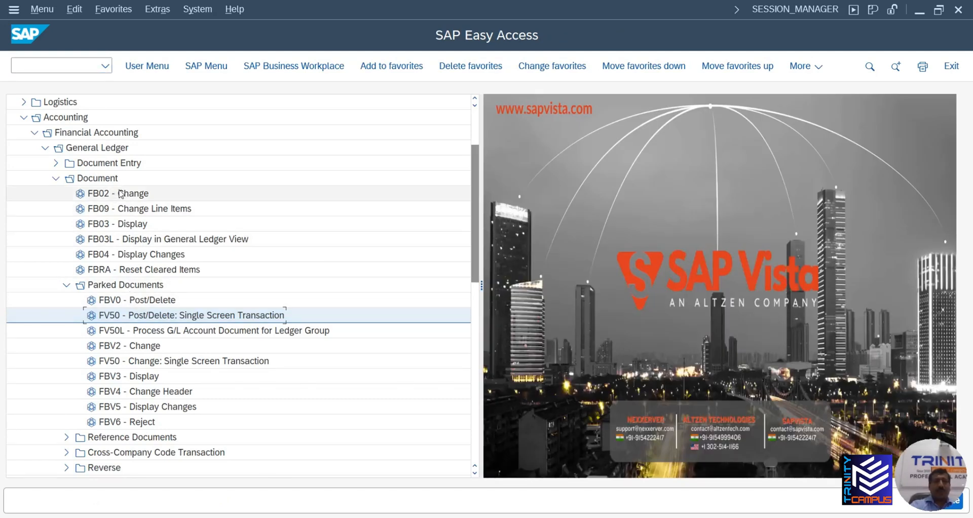
double_click(140, 225)
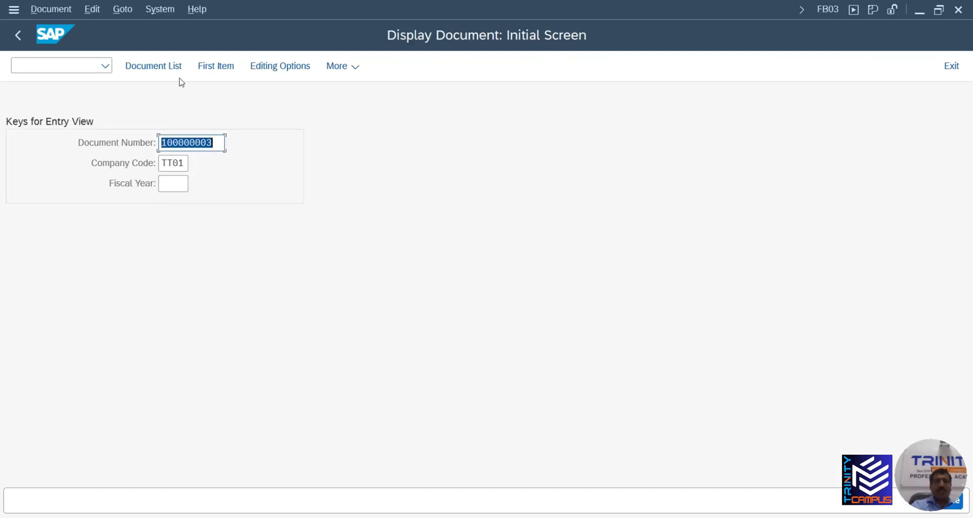
click(172, 68)
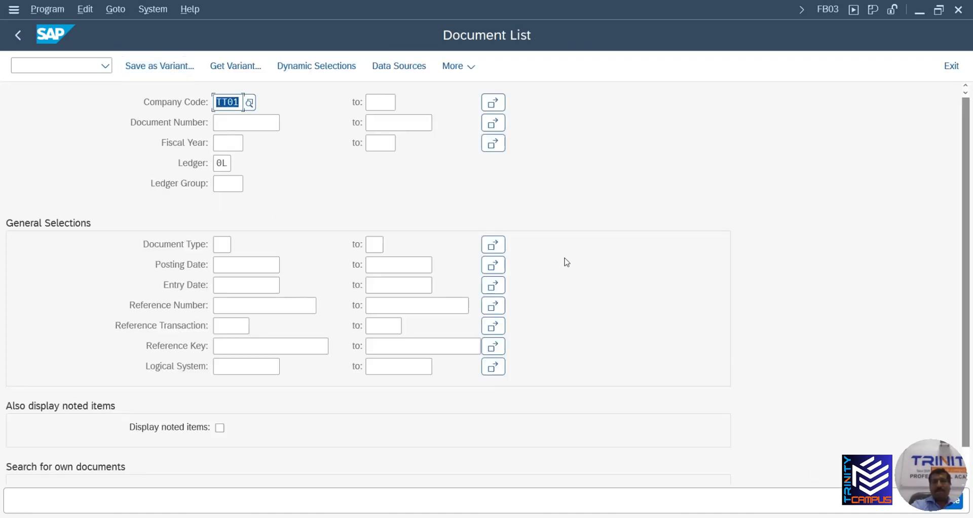
click(960, 507)
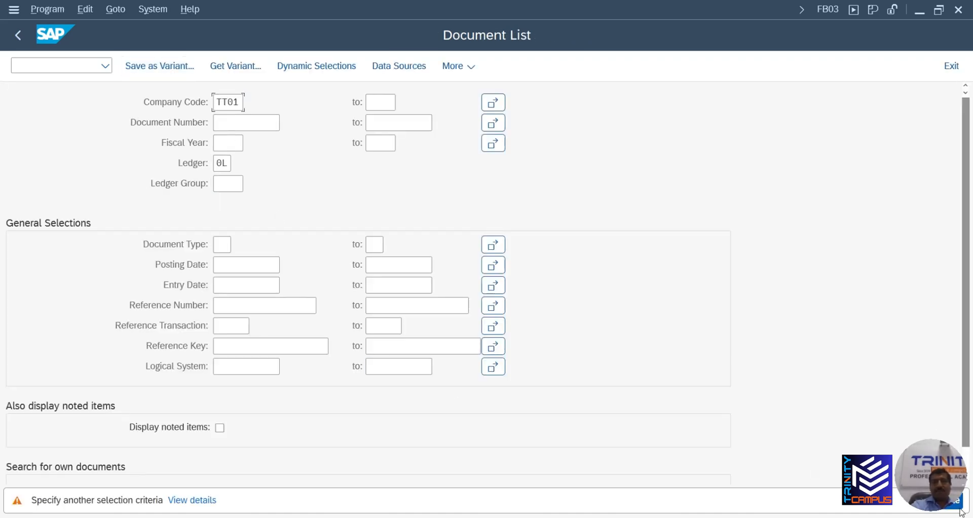
click(959, 507)
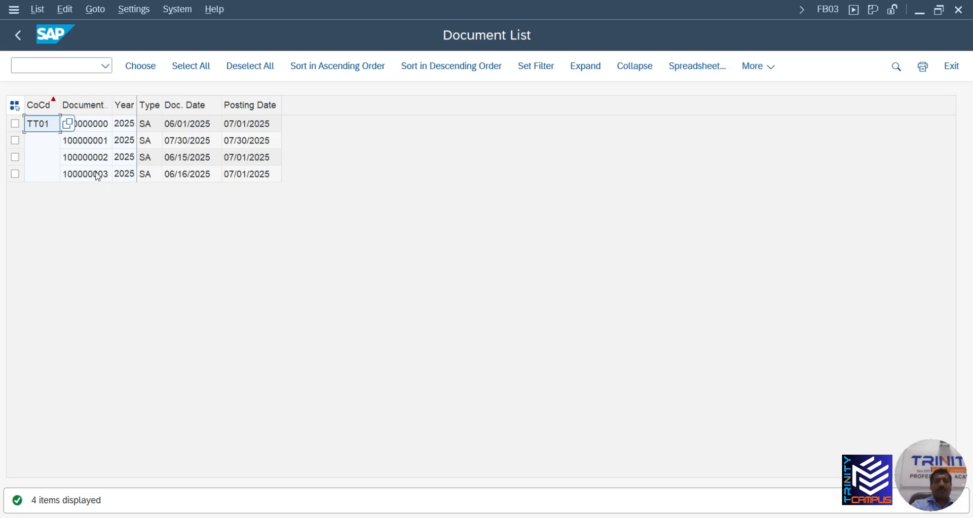
click(97, 174)
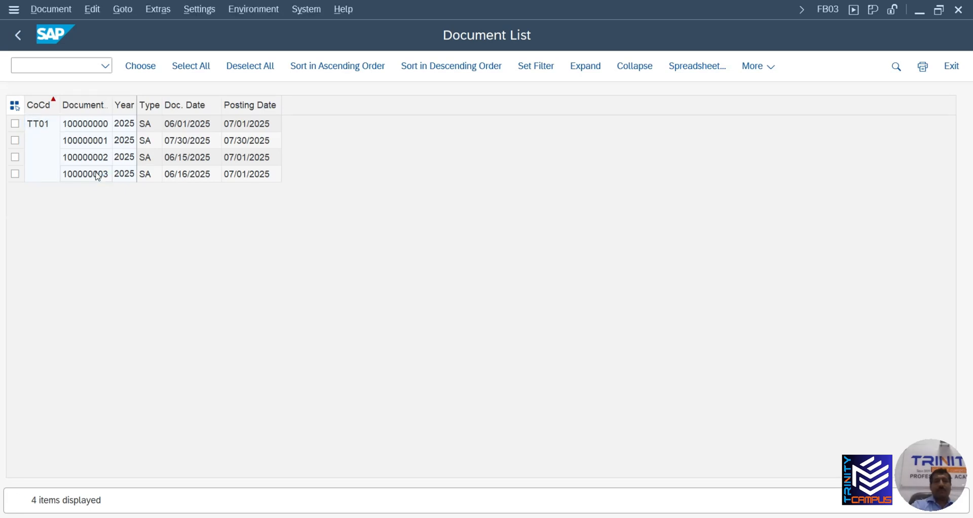
click(19, 35)
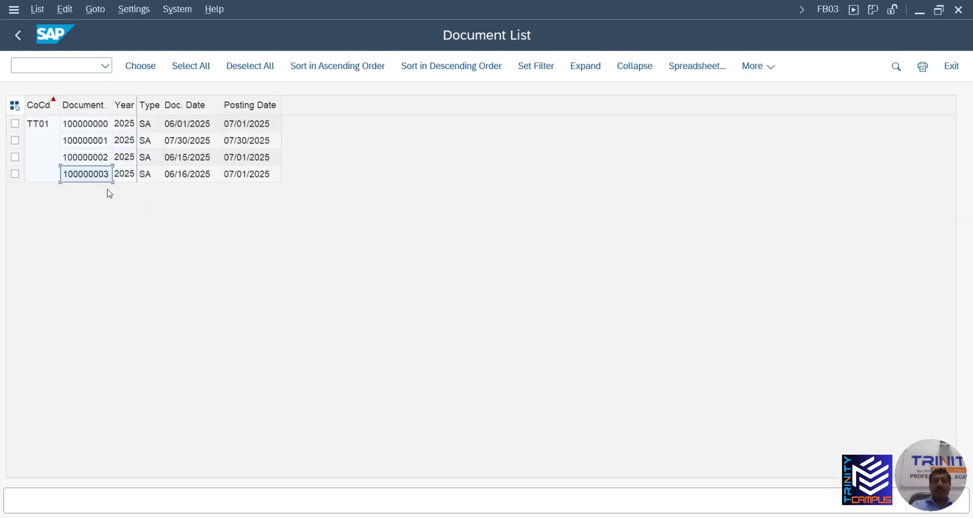
click(55, 62)
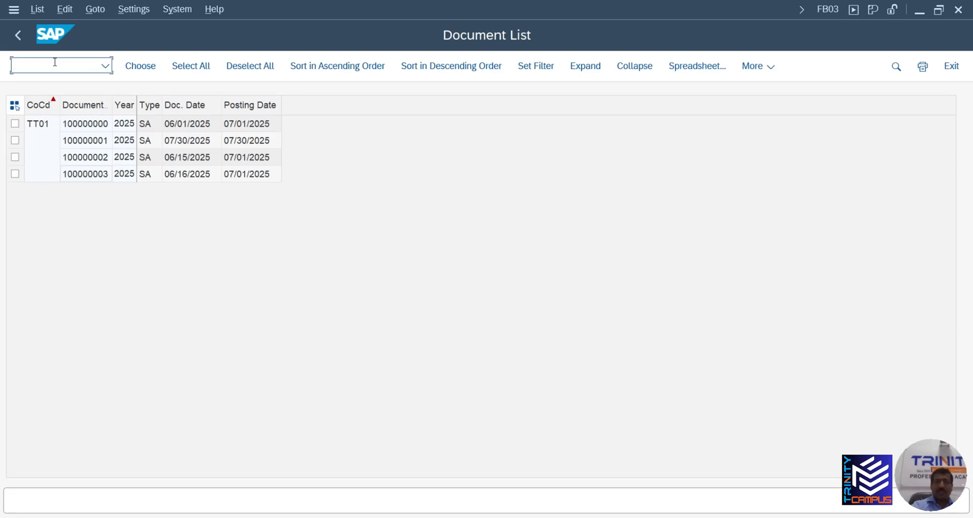
click(20, 43)
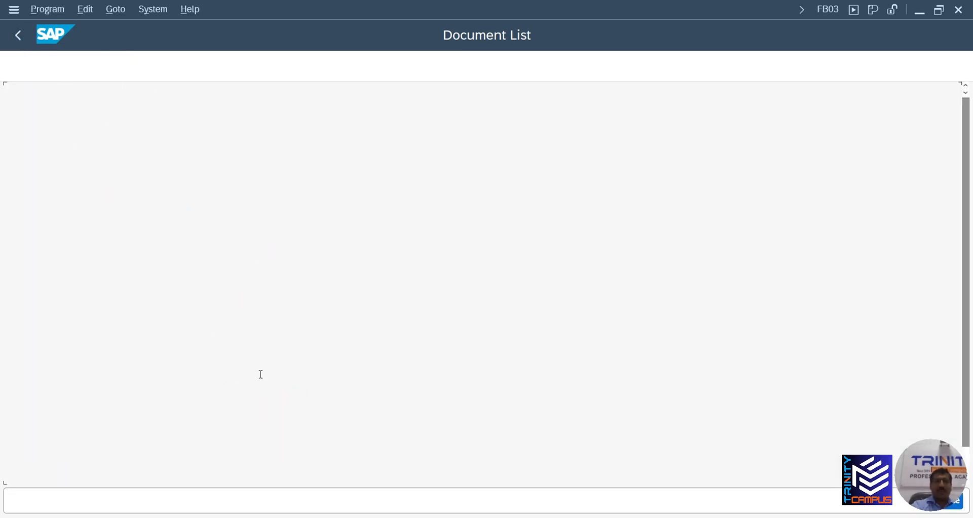
click(59, 71)
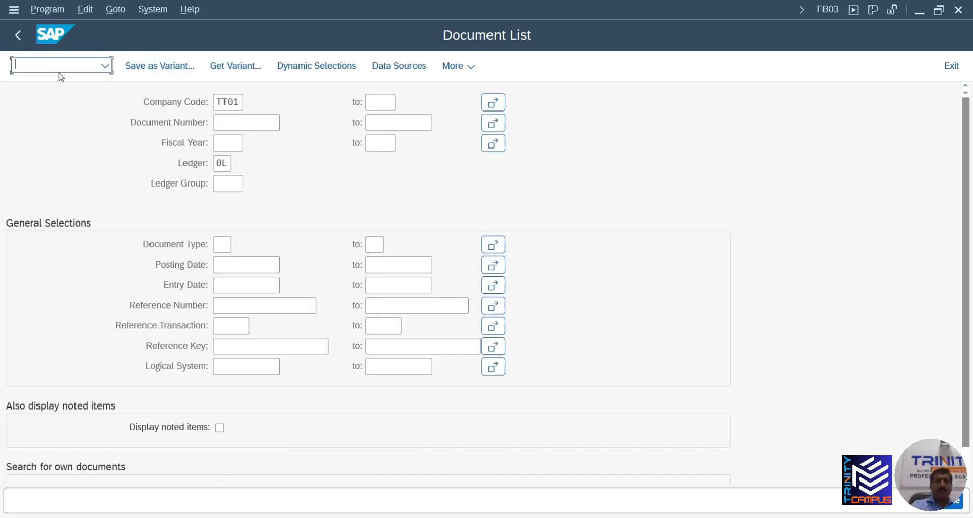
text(/n)
key(Return)
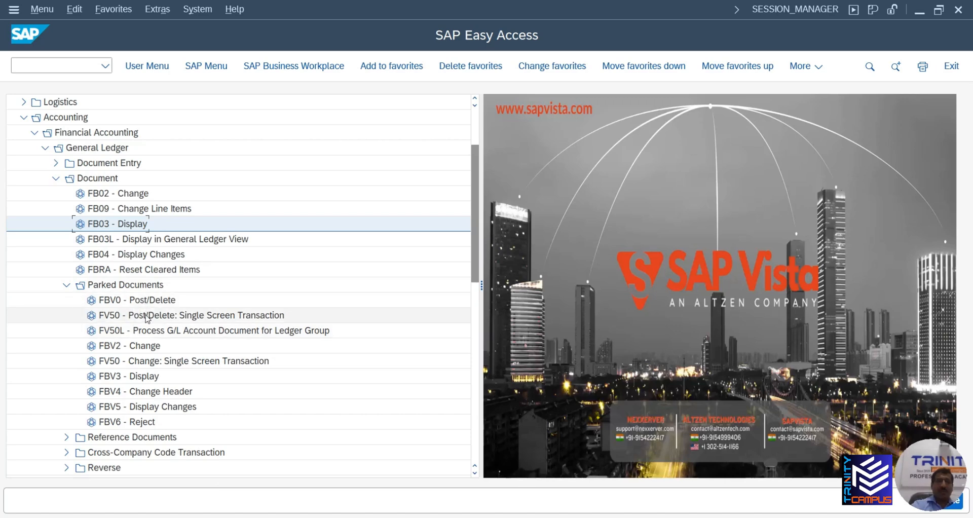
In FV50, set document date 06/16/2025, reference TM-BNK001, header text CASH DEPOSIT DEP/SBI01
click(147, 317)
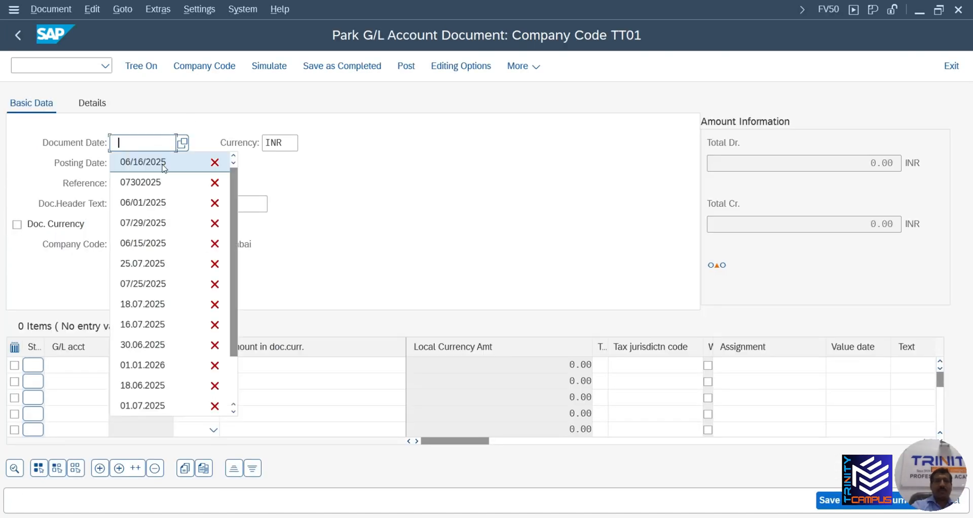
click(163, 162)
click(150, 183)
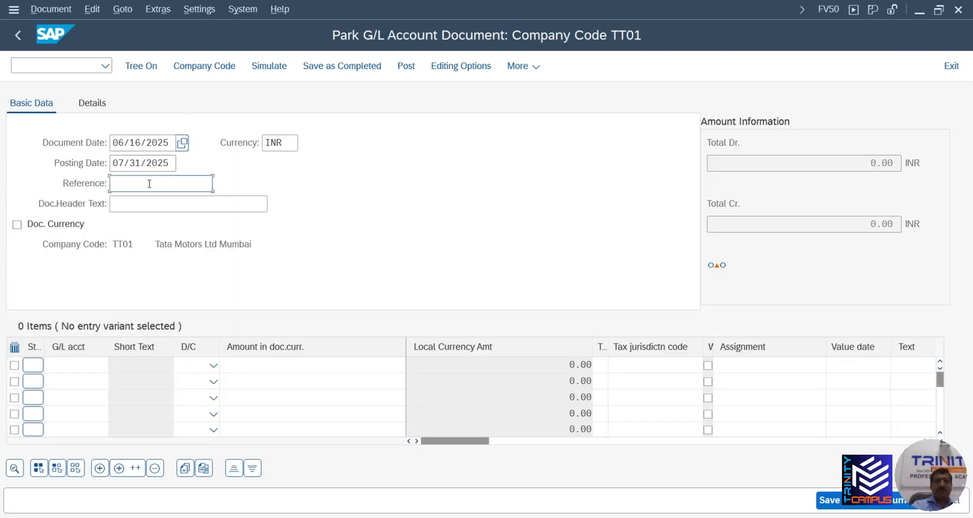
click(151, 196)
click(152, 202)
click(170, 220)
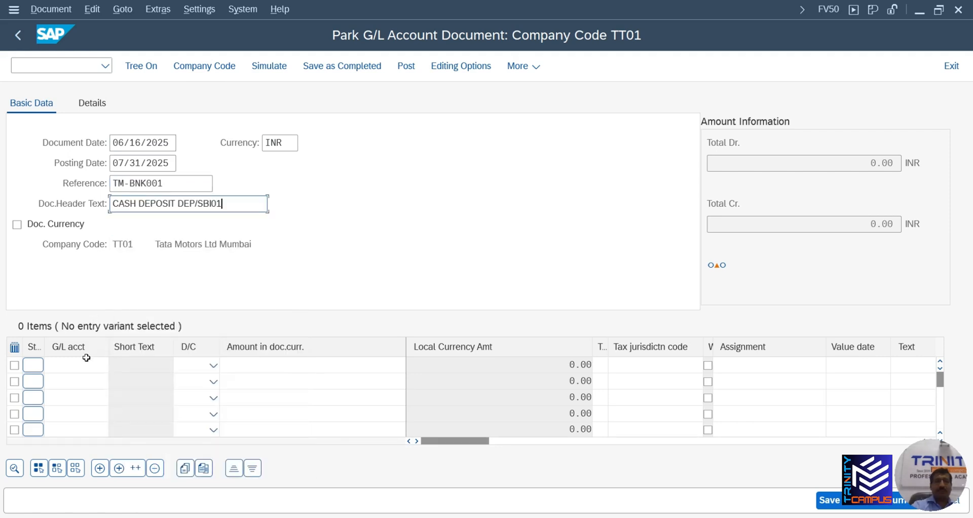
click(85, 364)
Add a debit line on G/L account 100000 for 50000000 and park it as document 100000005
click(85, 102)
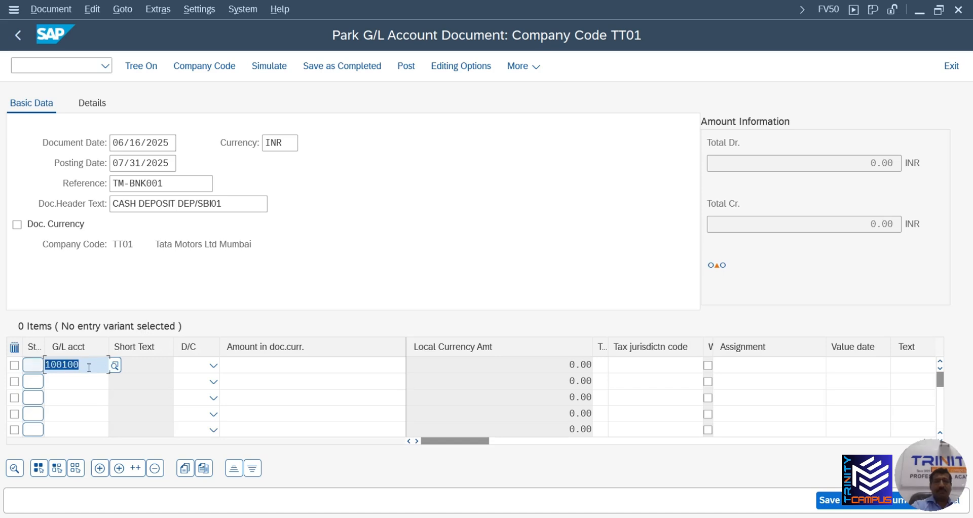
key(Delete)
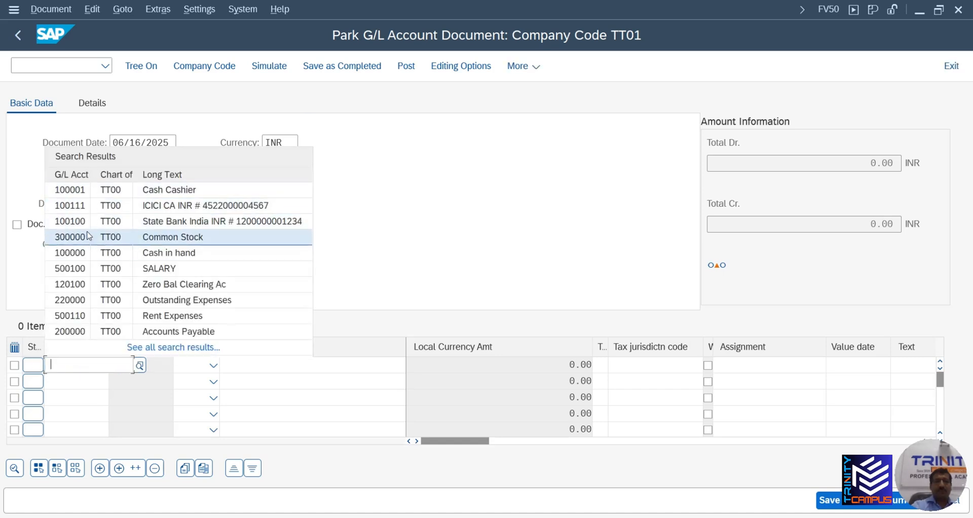
click(65, 362)
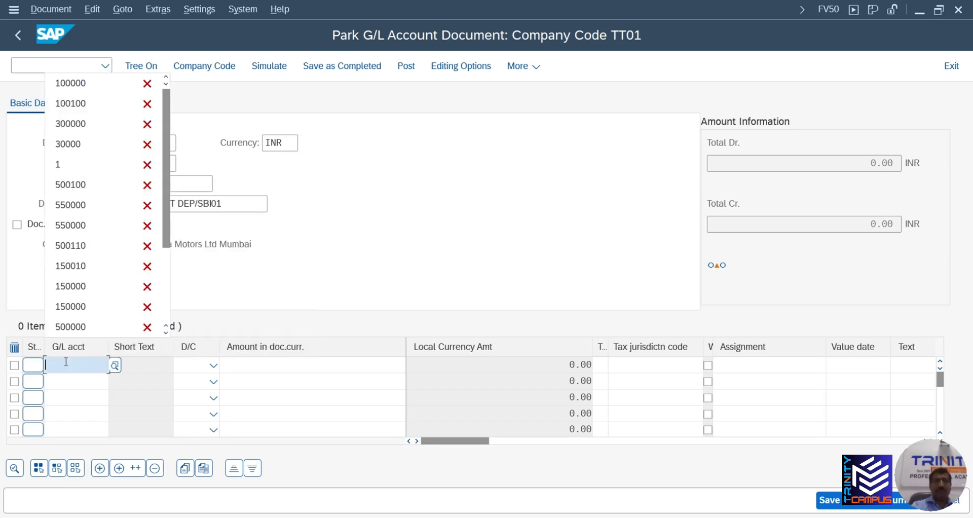
click(102, 83)
click(203, 365)
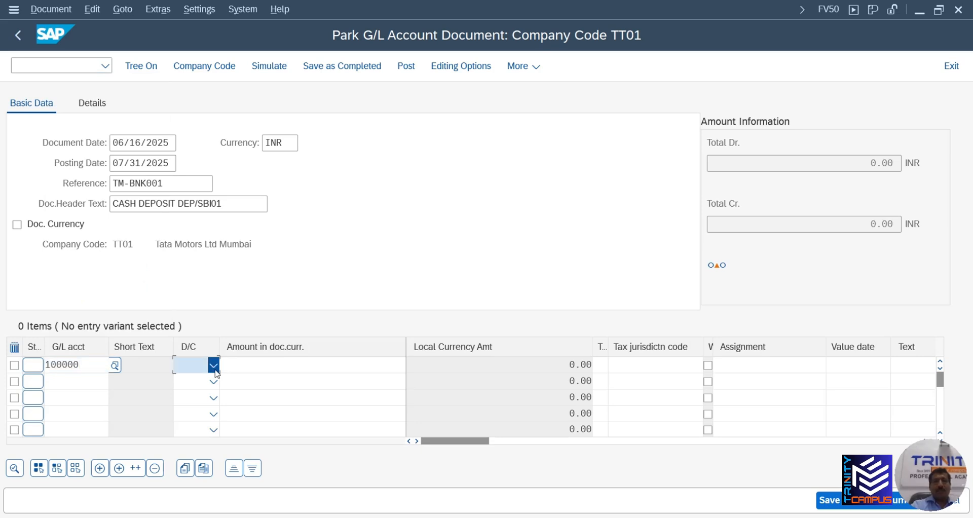
click(199, 403)
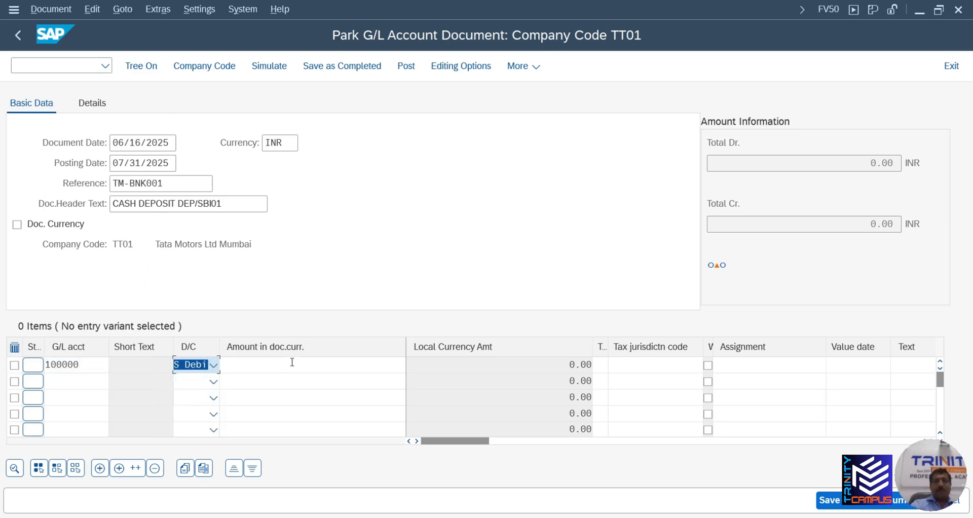
click(314, 361)
click(333, 84)
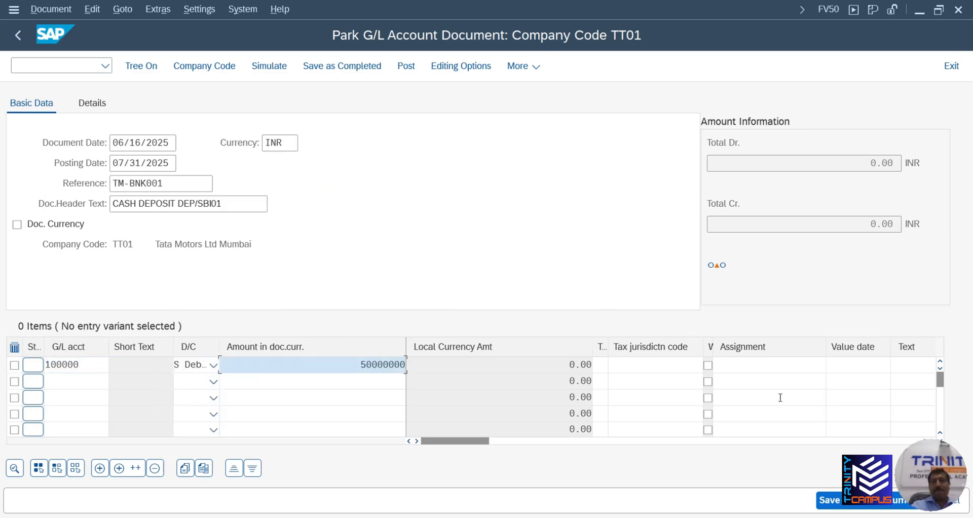
click(832, 501)
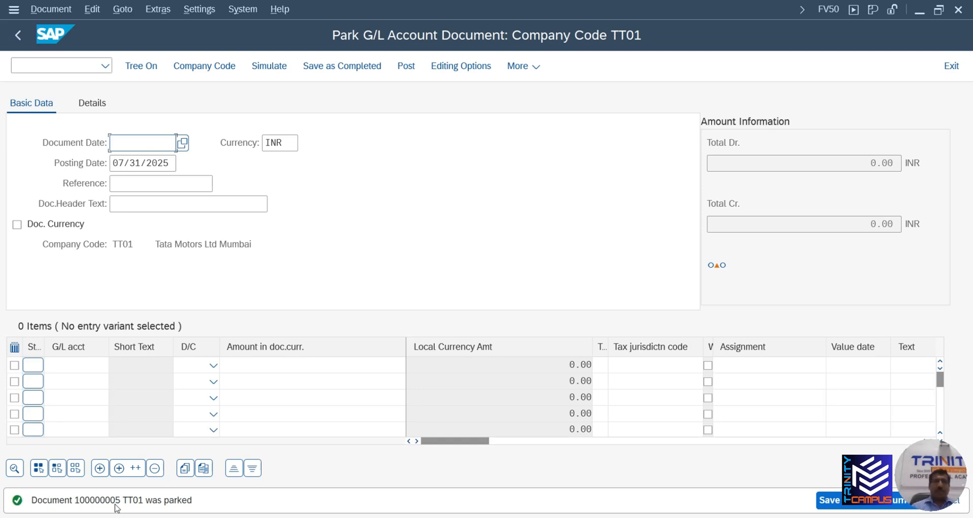
click(51, 68)
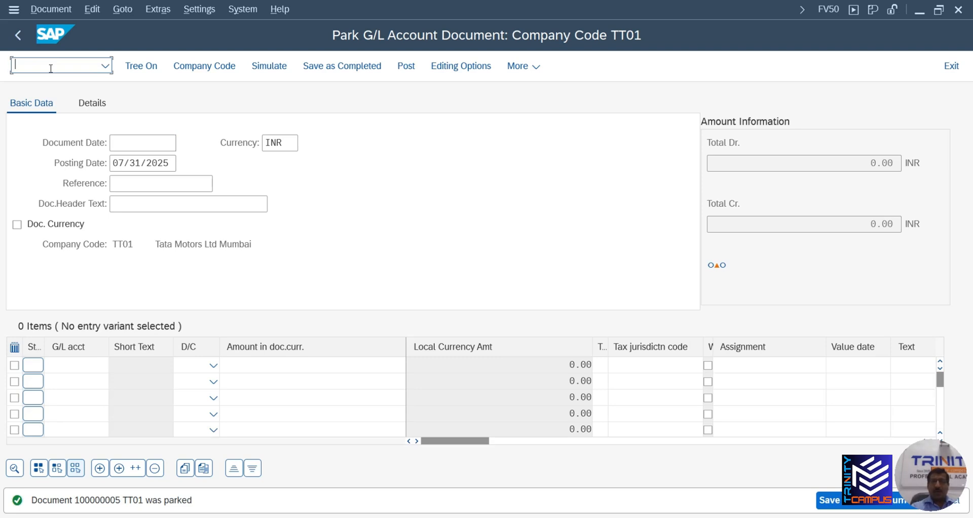
Return to SAP Easy Access with /n and select FBV0 Post/Delete under Parked Documents
text(/n)
key(Return)
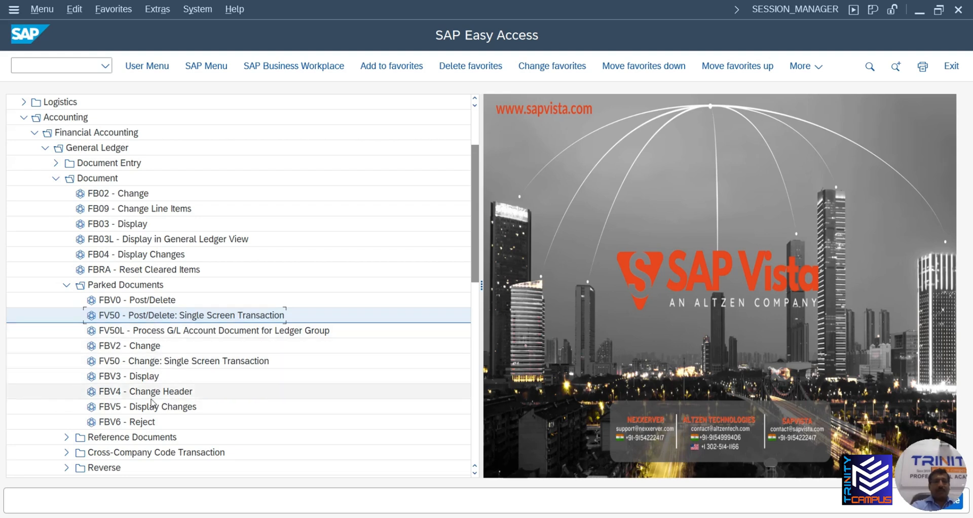
click(154, 303)
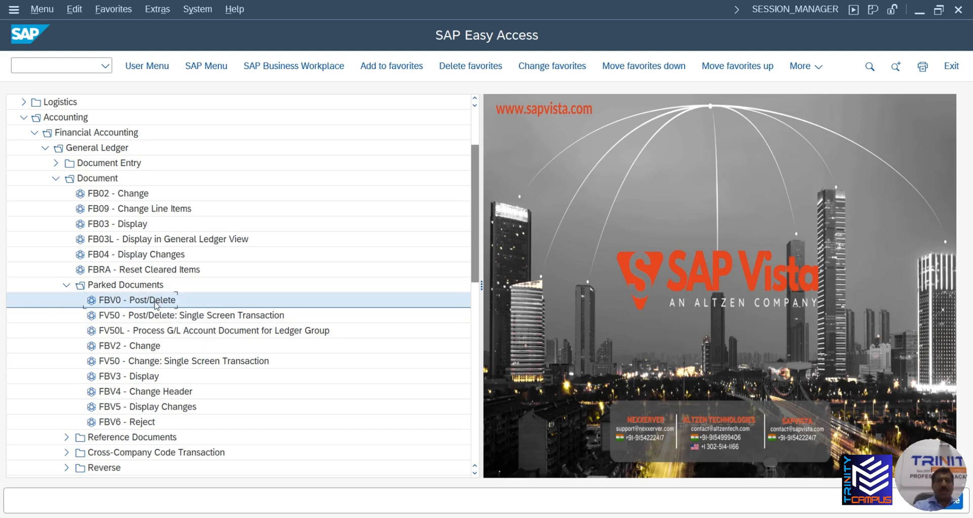
Open FBV0 for document 100000005 and add a credit line on G/L account 100100
double_click(156, 303)
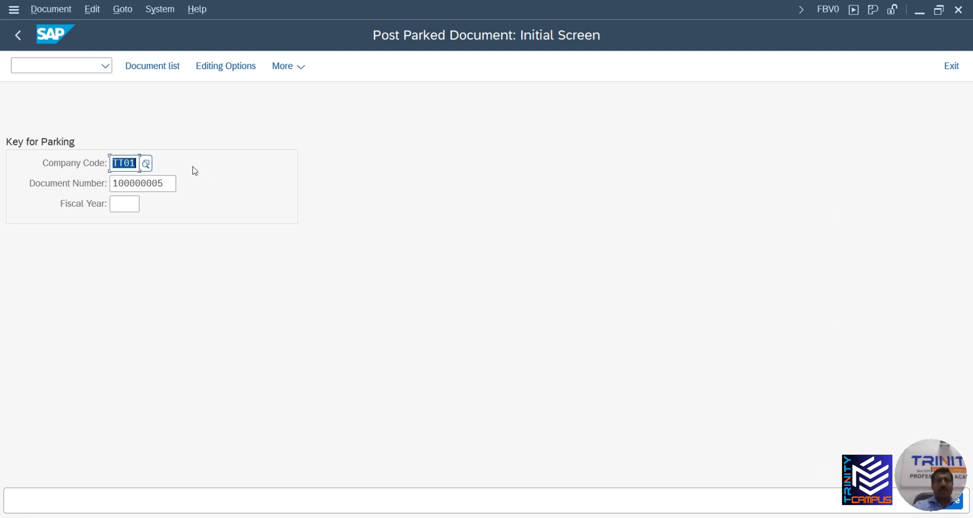
click(161, 186)
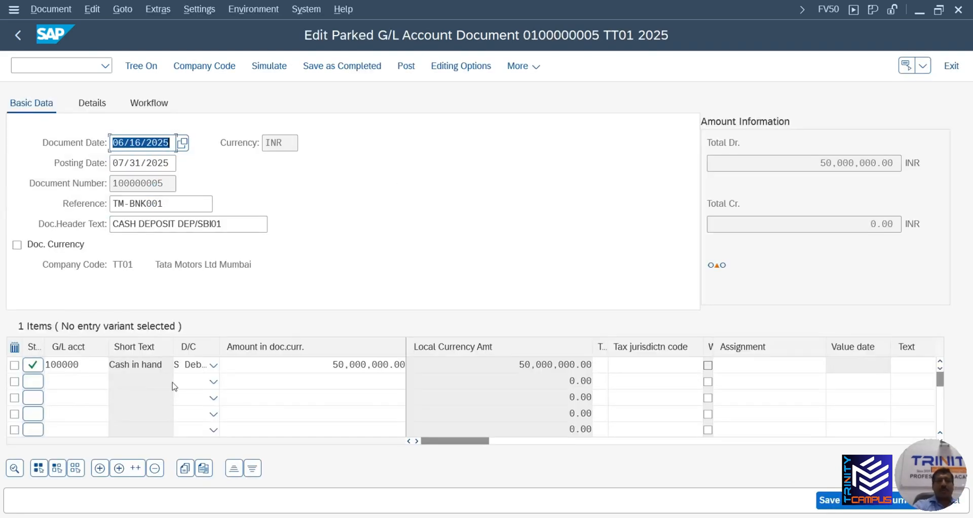
click(97, 381)
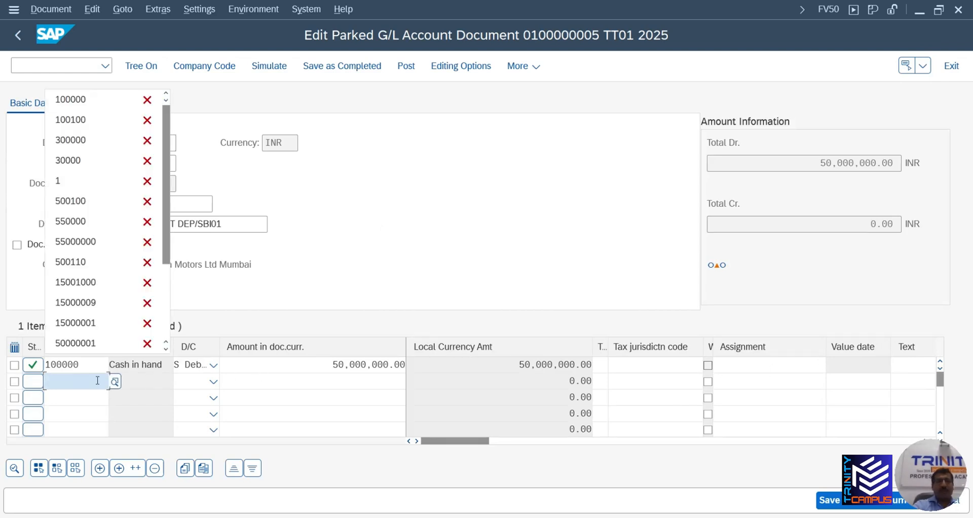
click(94, 120)
click(214, 382)
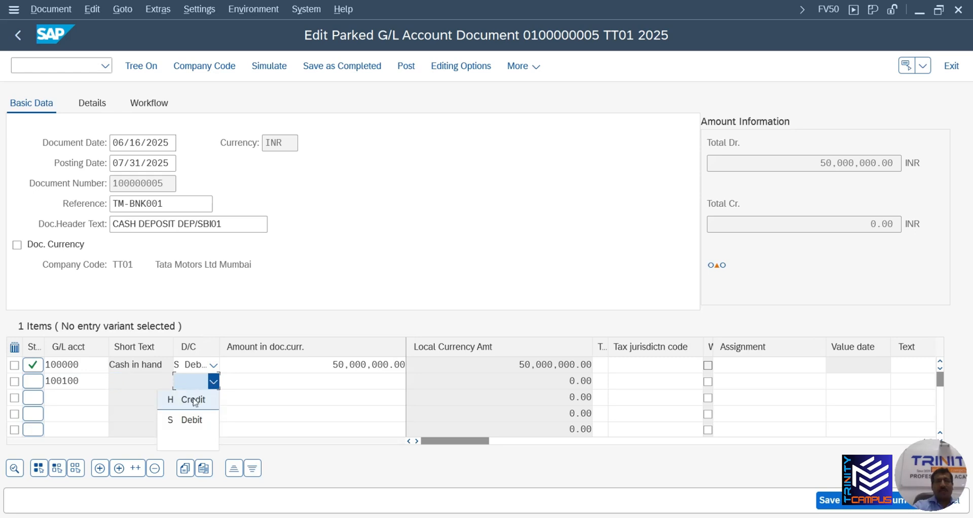
click(195, 398)
click(325, 380)
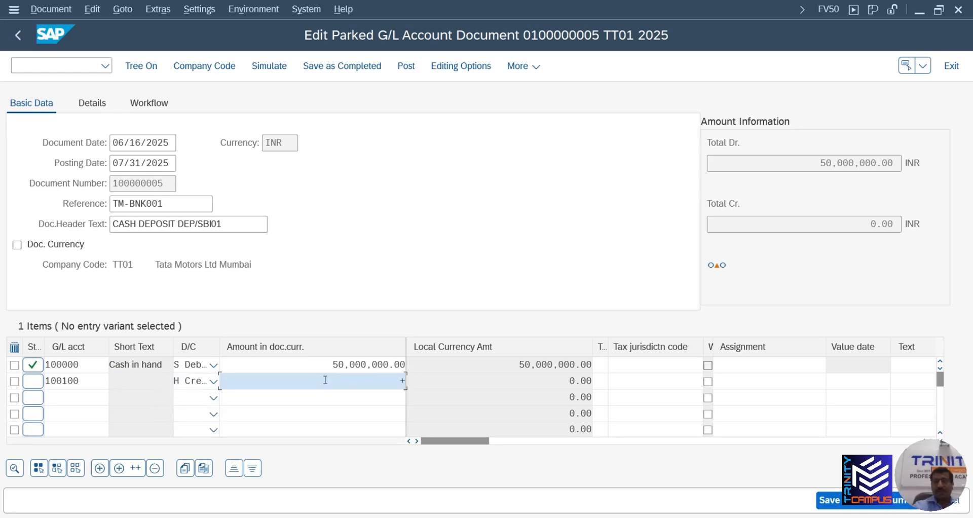
Give both lines the text 'Cash collected from showroom locations' and line 2 value date 06/16/2025
click(917, 366)
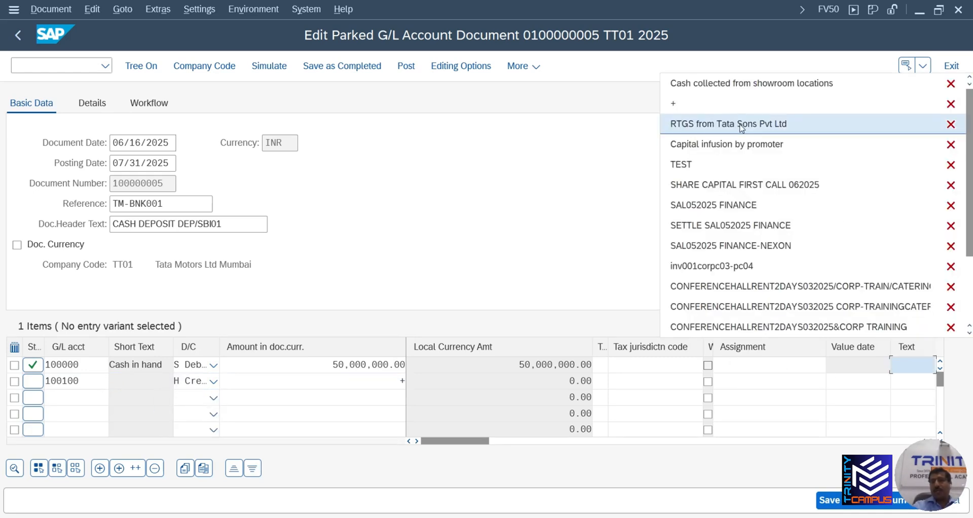
click(740, 83)
click(913, 377)
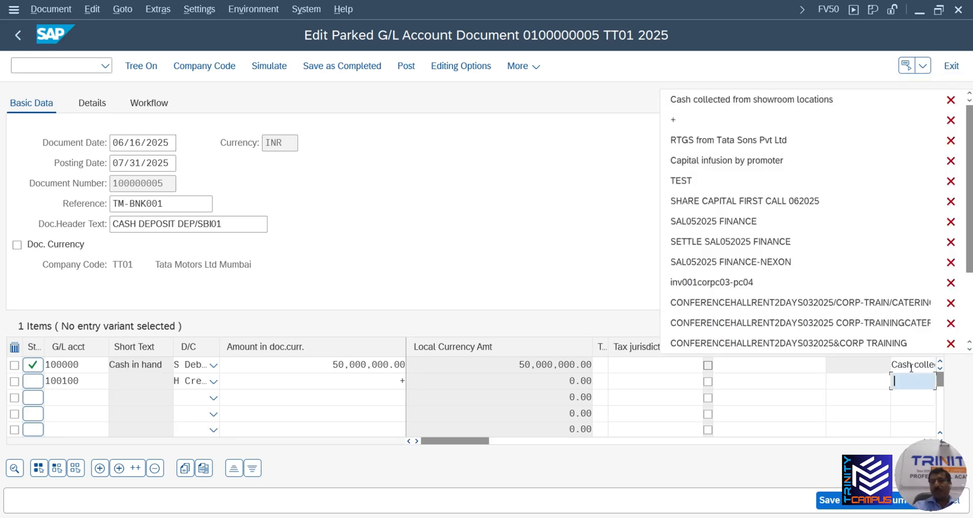
click(730, 99)
click(844, 384)
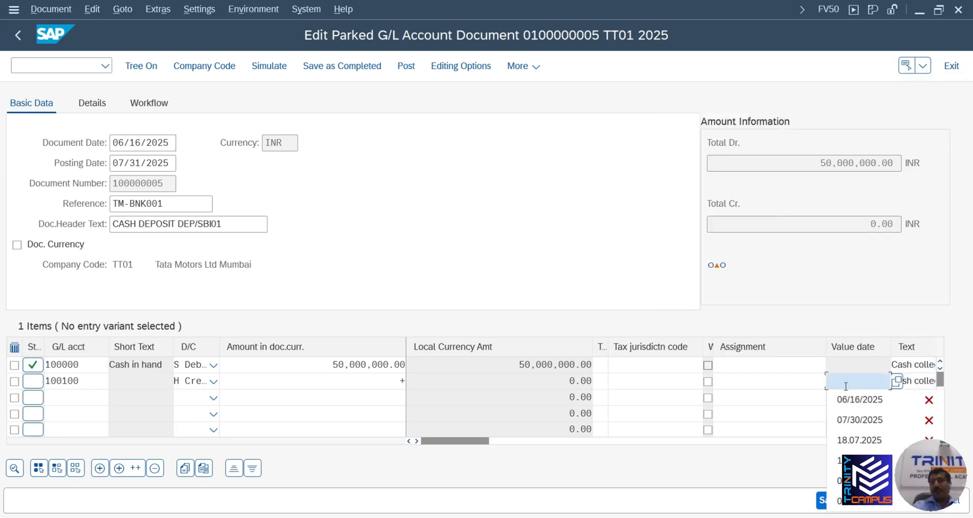
click(862, 398)
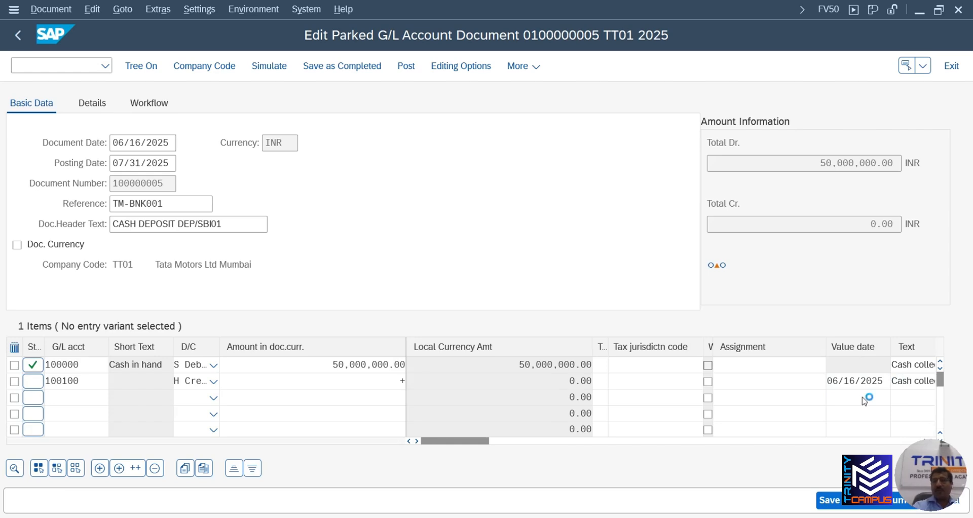
key(Return)
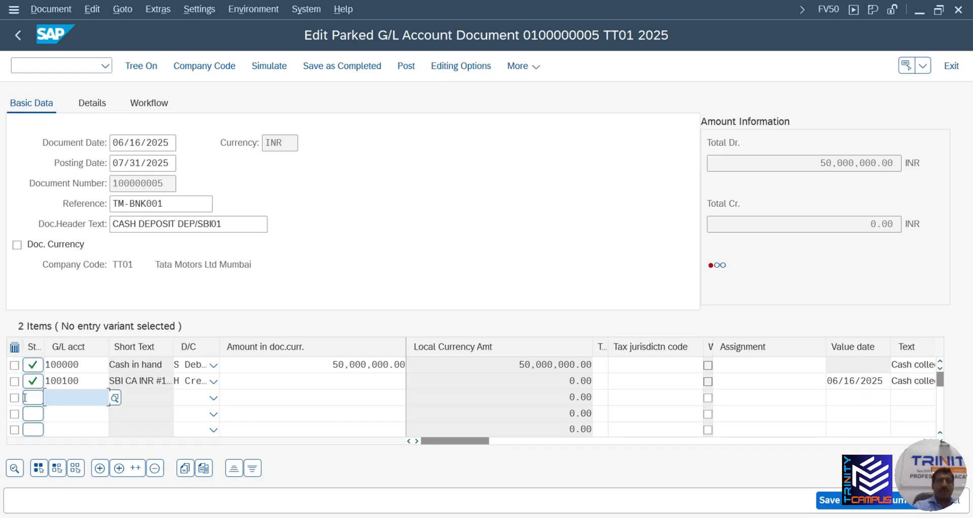
Post the document, entering * as the credit amount to balance at 50,000,000.00
click(62, 10)
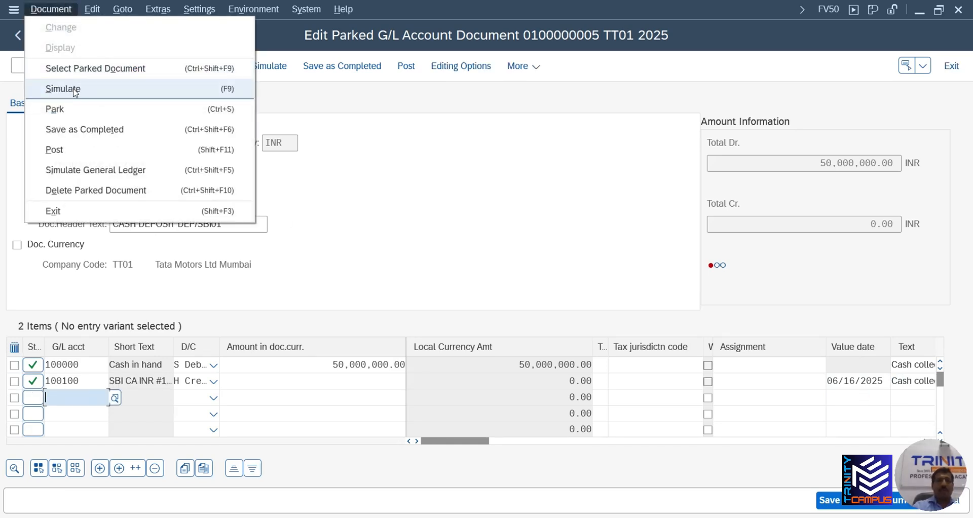
click(63, 150)
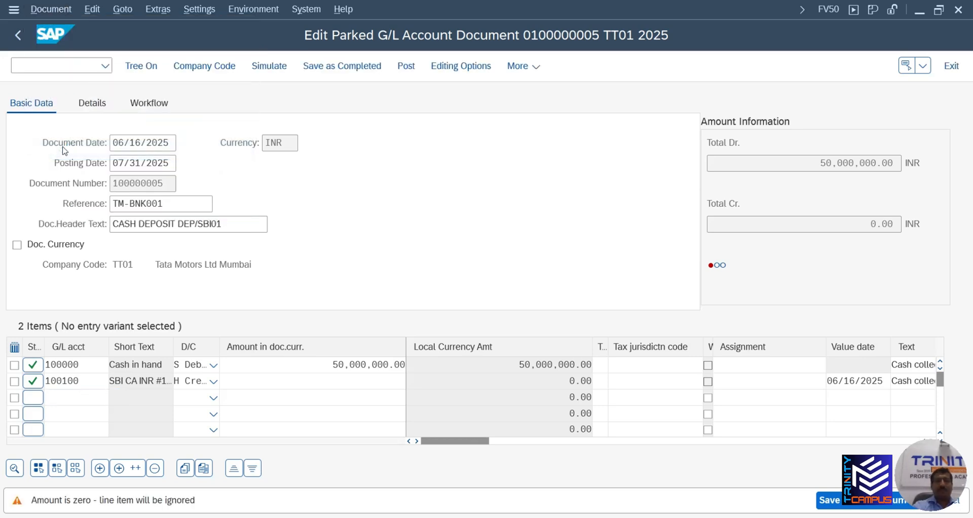
key(Return)
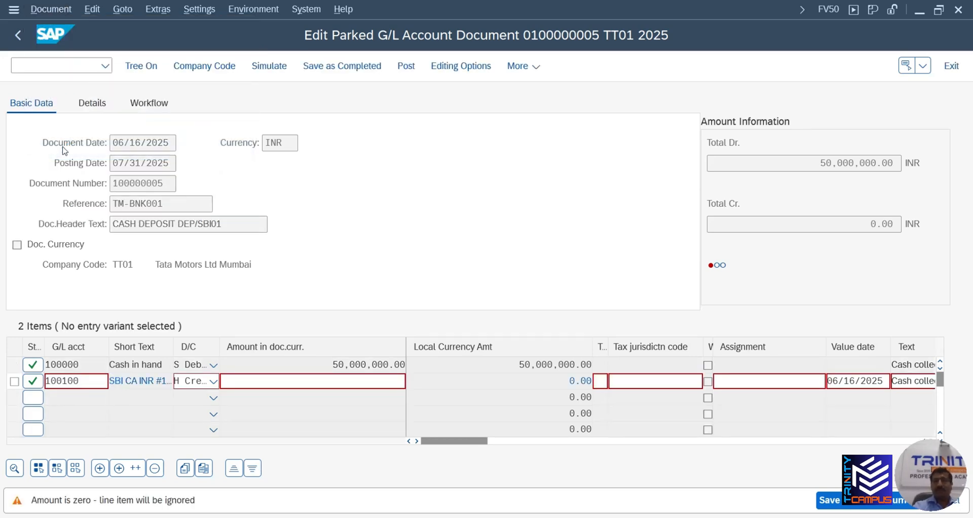
click(369, 381)
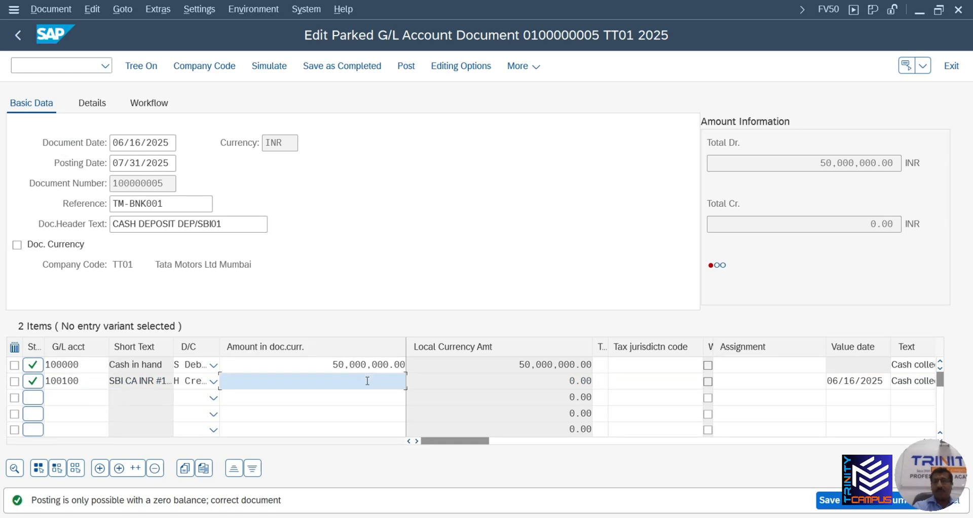
text(*)
key(Return)
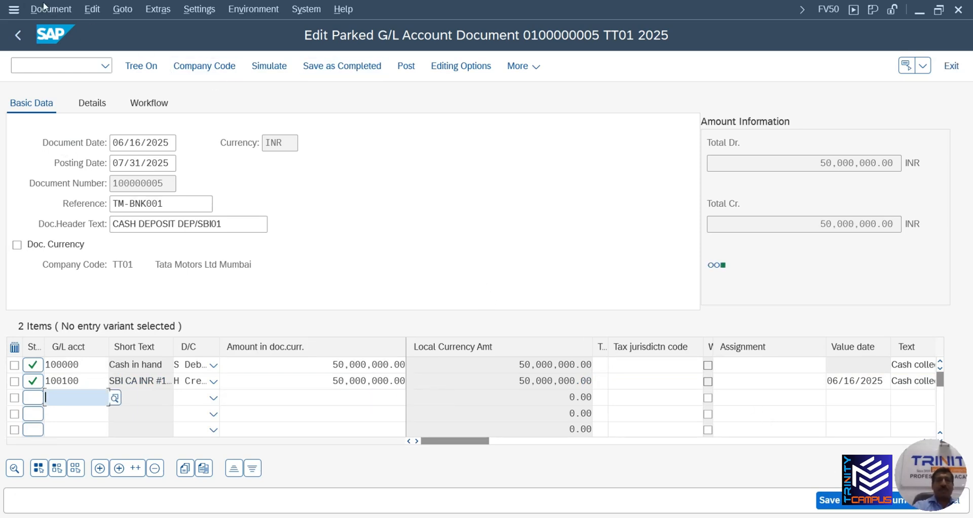
click(409, 67)
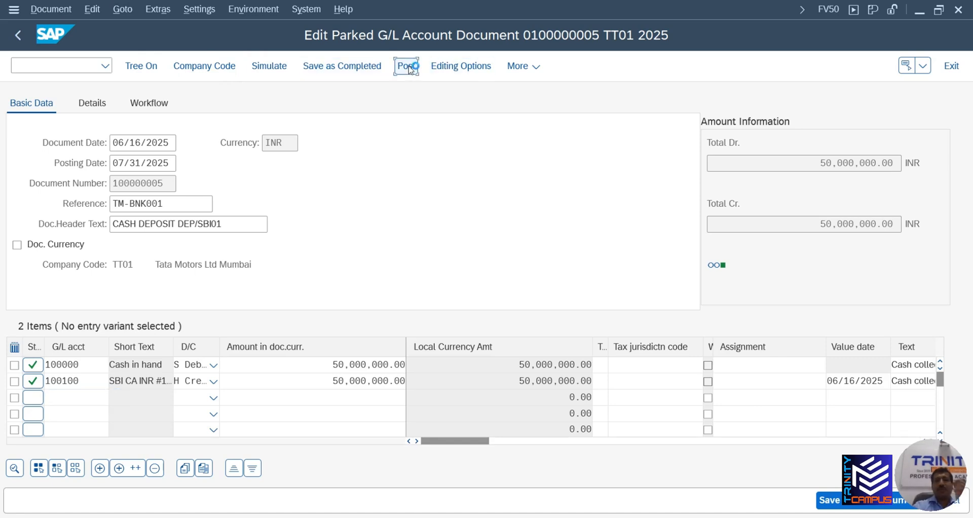
drag(277, 394, 346, 212)
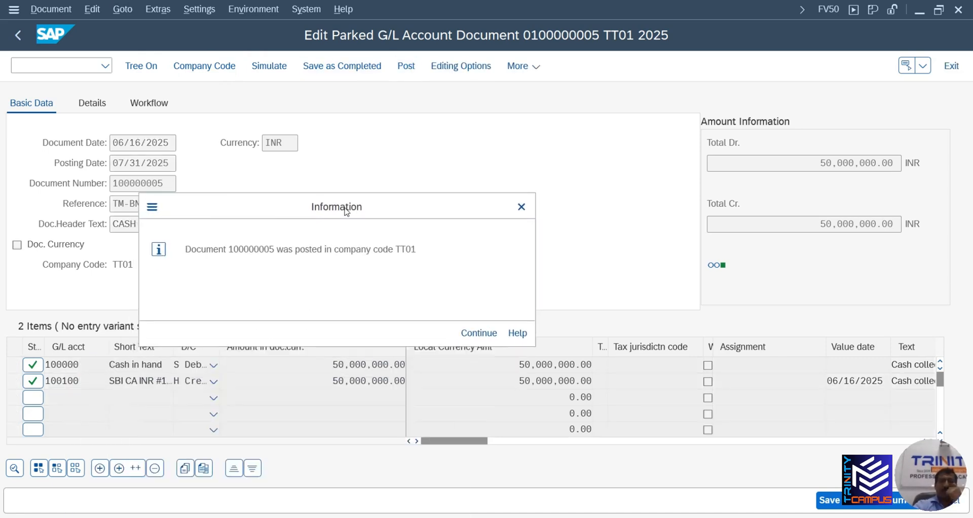
Display posted document 100000005 and its header details, then leave for the menu with /N
click(478, 333)
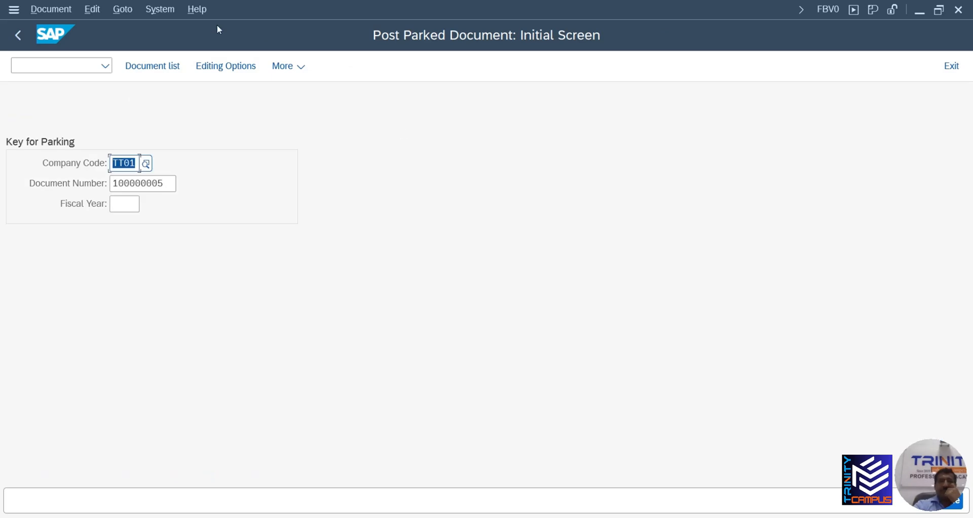
key(Return)
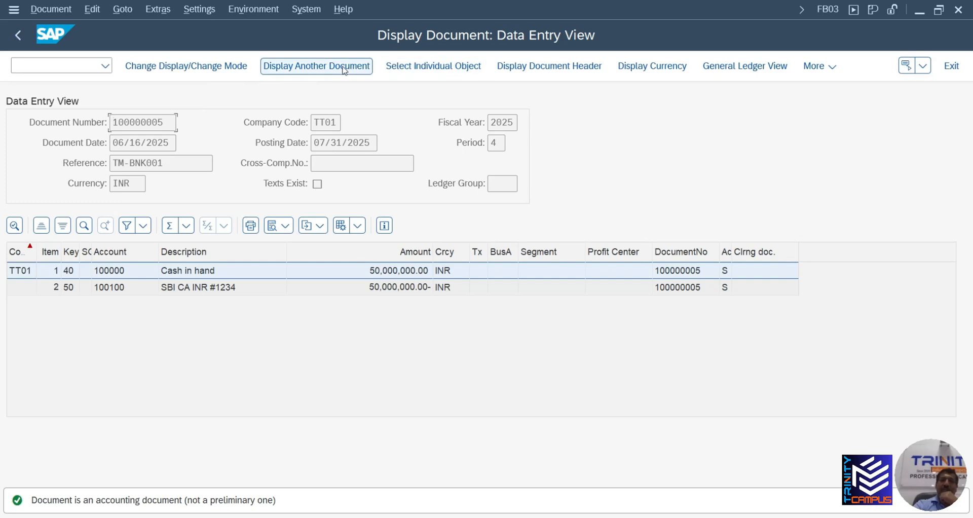
click(560, 73)
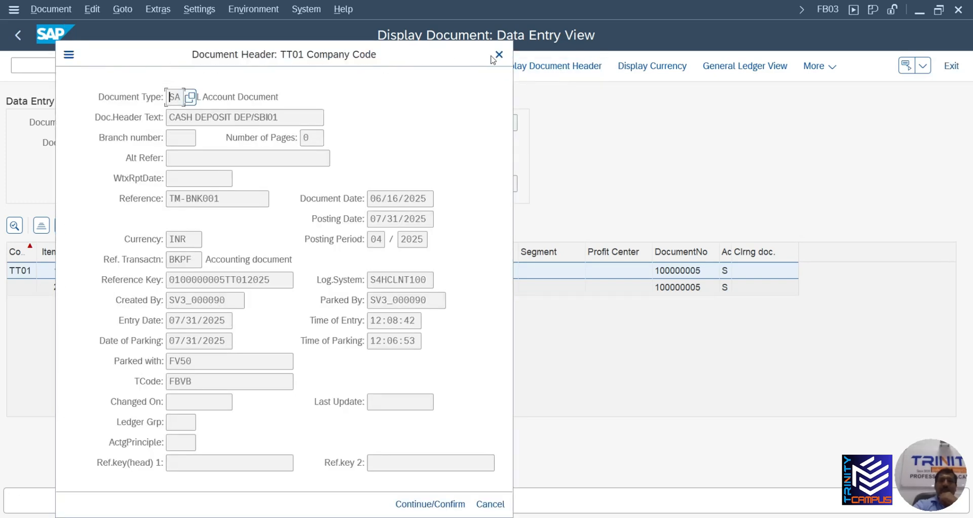
click(498, 55)
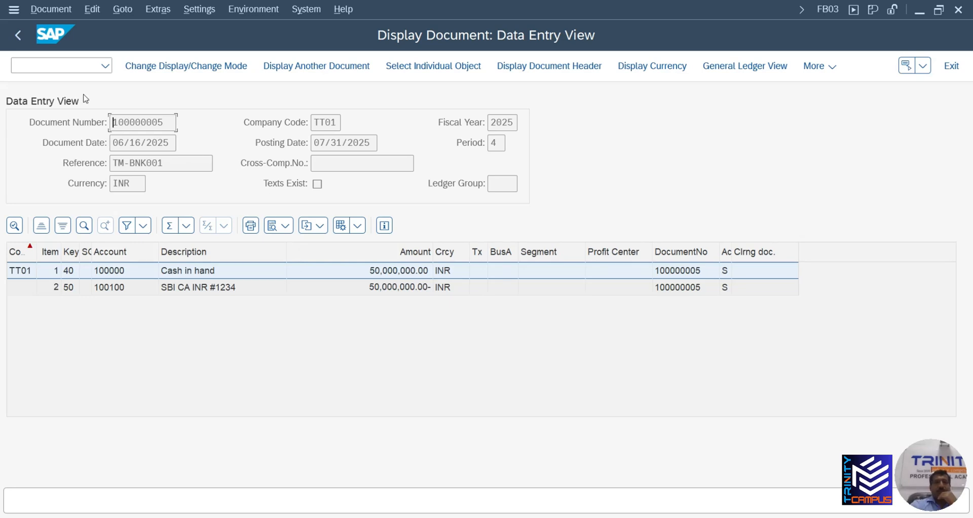
text(/N)
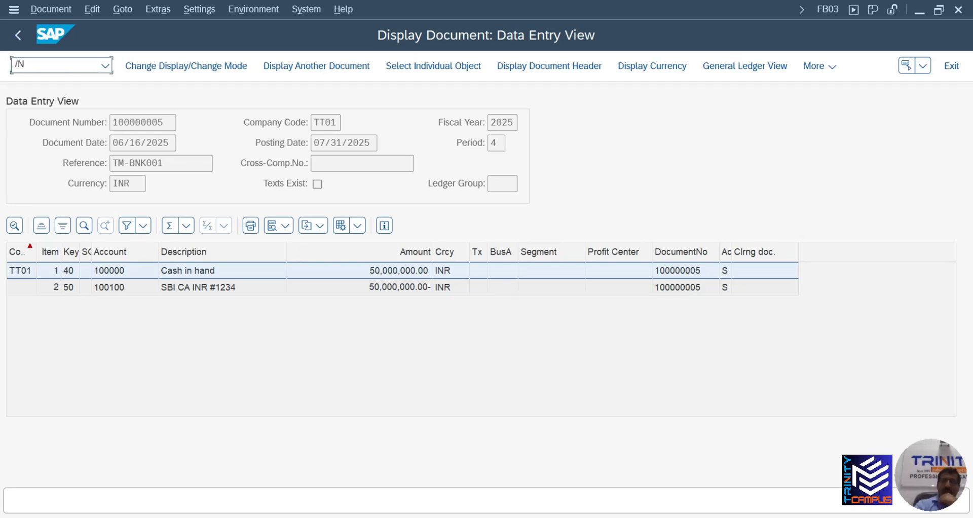
key(Return)
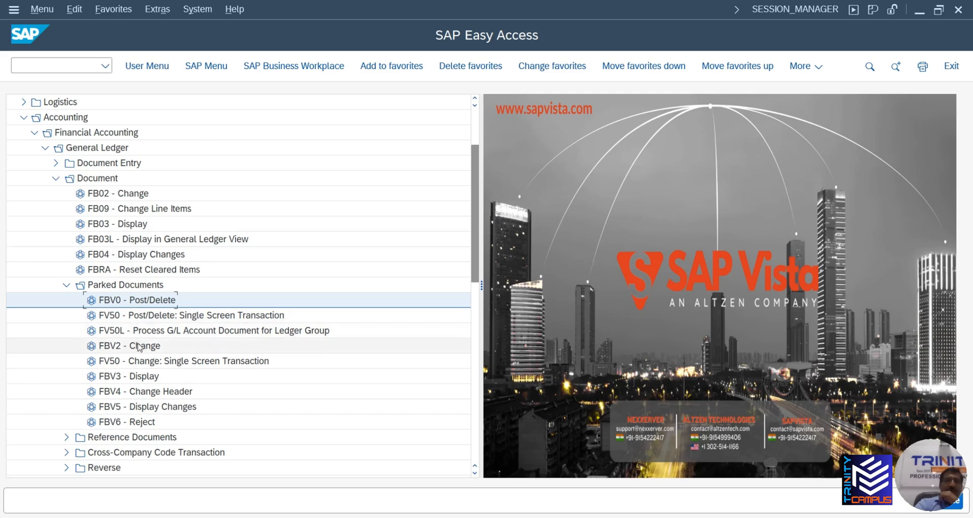
Open FV50 and set document date 06/16/2025, reference TM-BNK001, header text CASH DEPOSIT DEP/SBI01
double_click(146, 318)
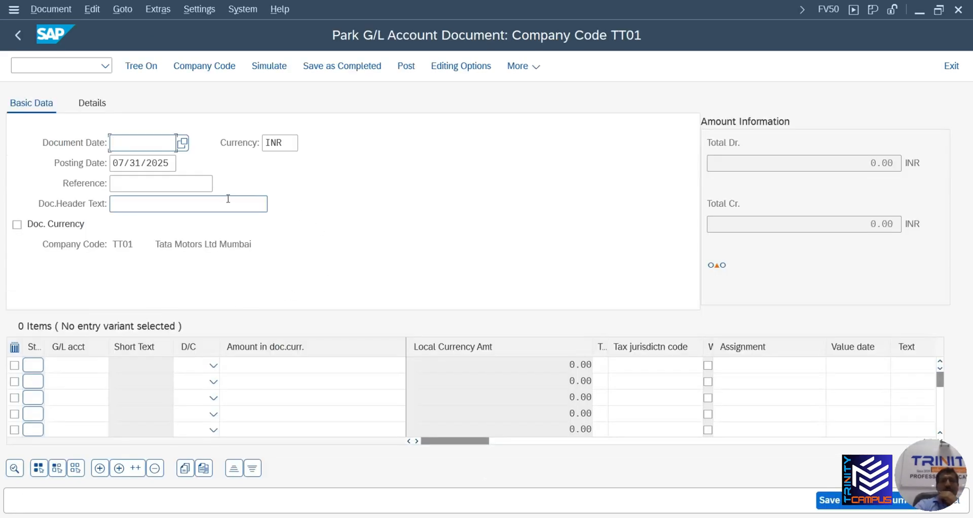
click(151, 149)
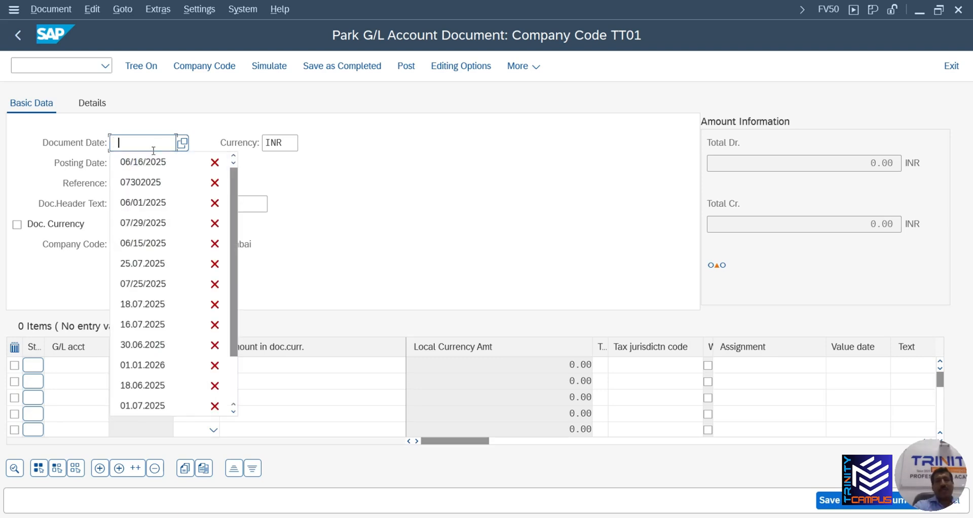
click(154, 161)
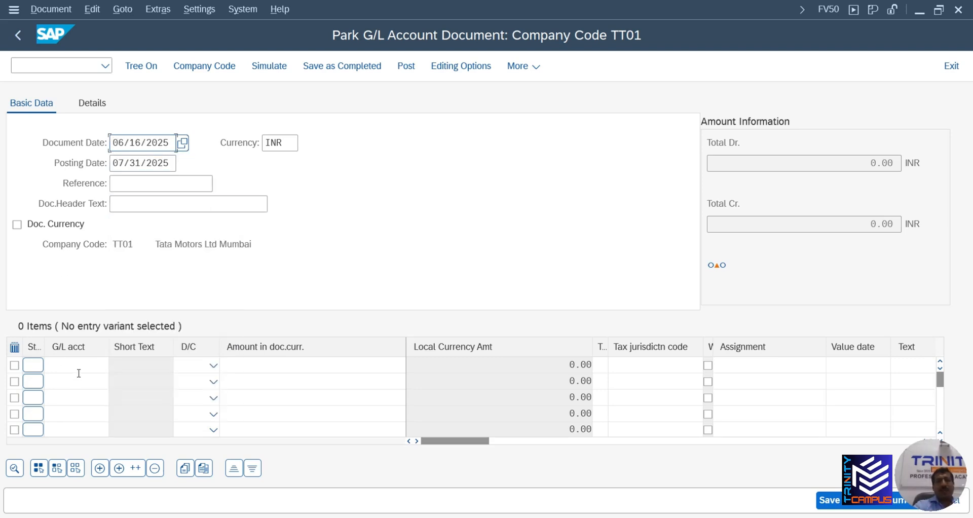
click(138, 184)
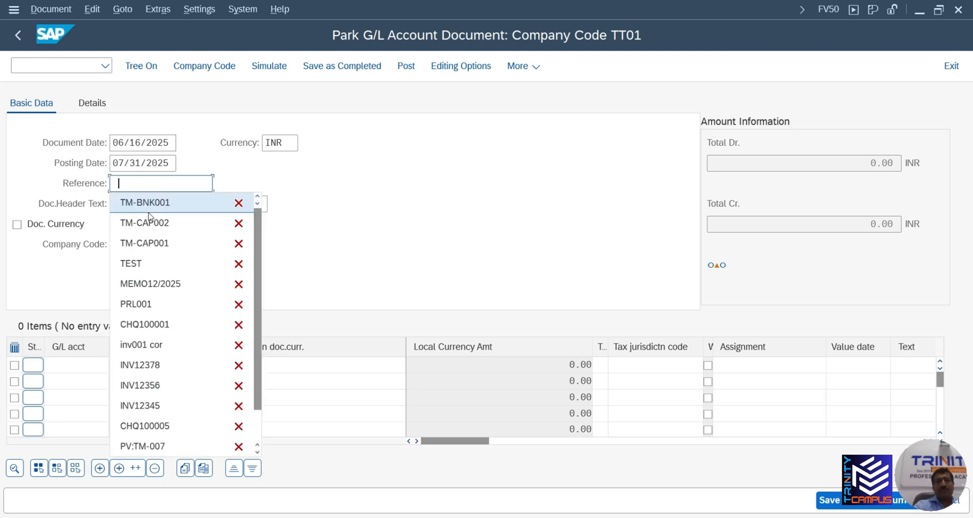
click(148, 203)
click(139, 205)
click(138, 220)
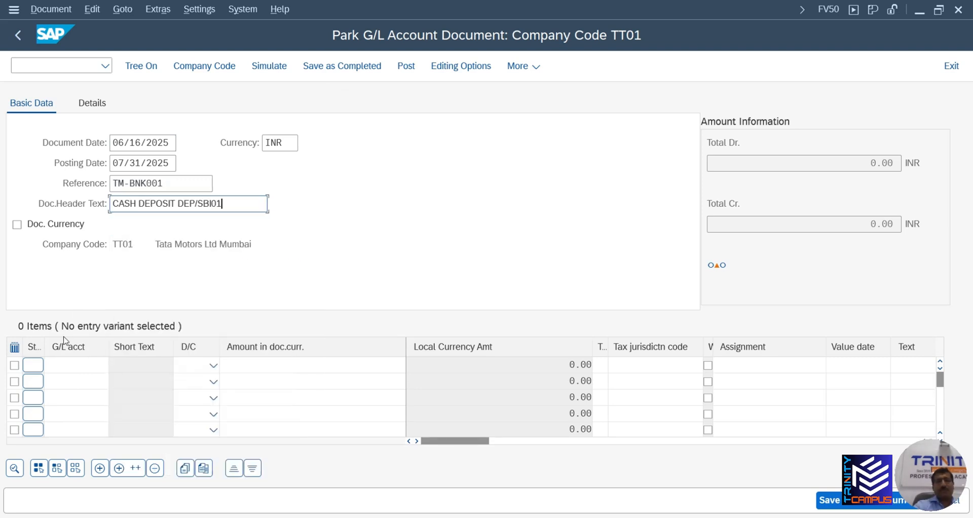
click(62, 365)
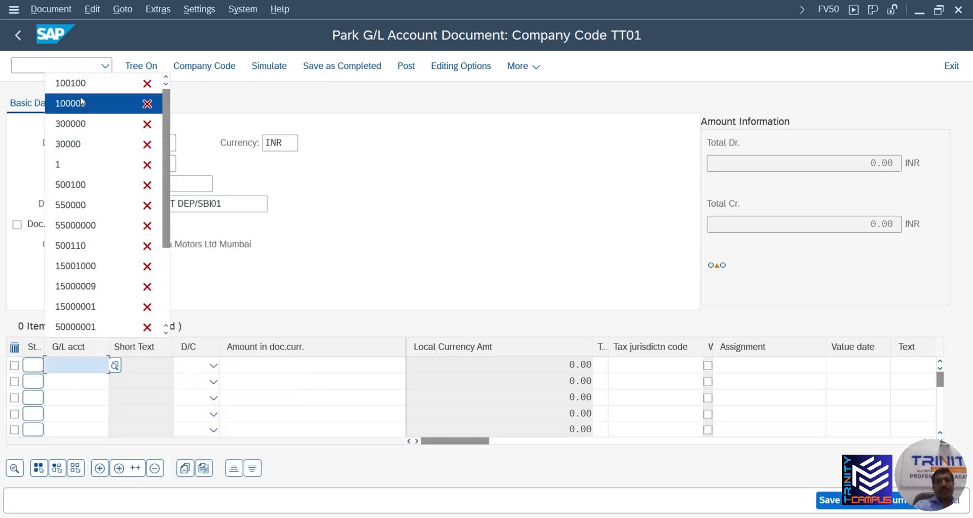
Enter line 1 as 100000 debit and line 2 as 100100 credit, each 50000000
click(81, 101)
click(75, 379)
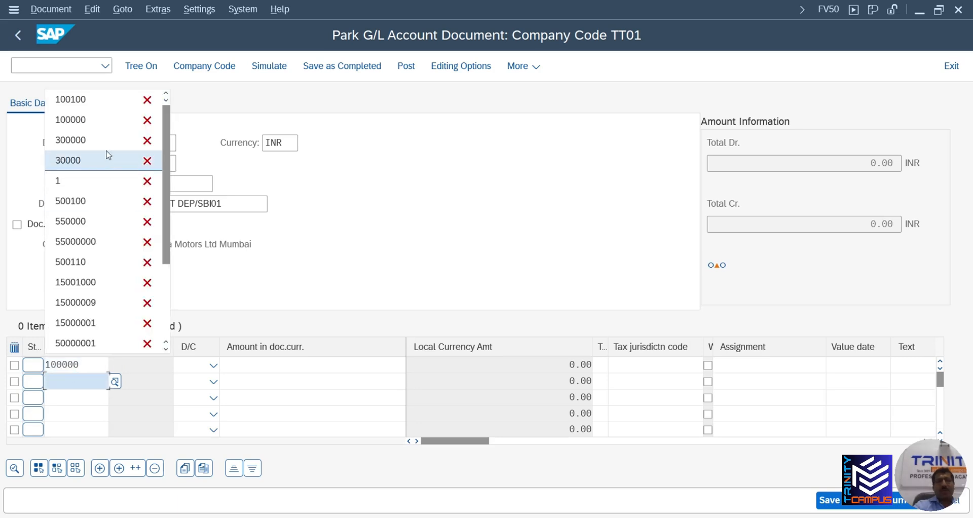
click(82, 98)
click(214, 365)
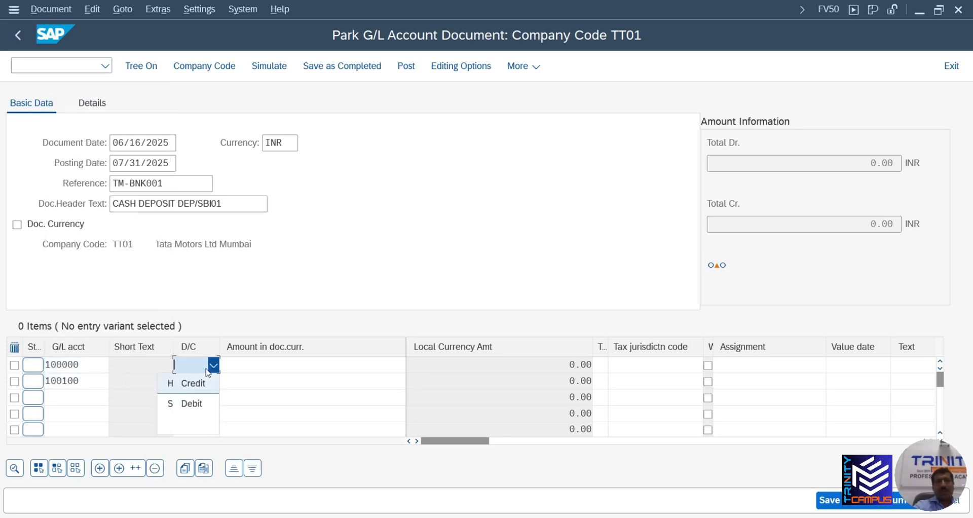
click(196, 404)
click(214, 383)
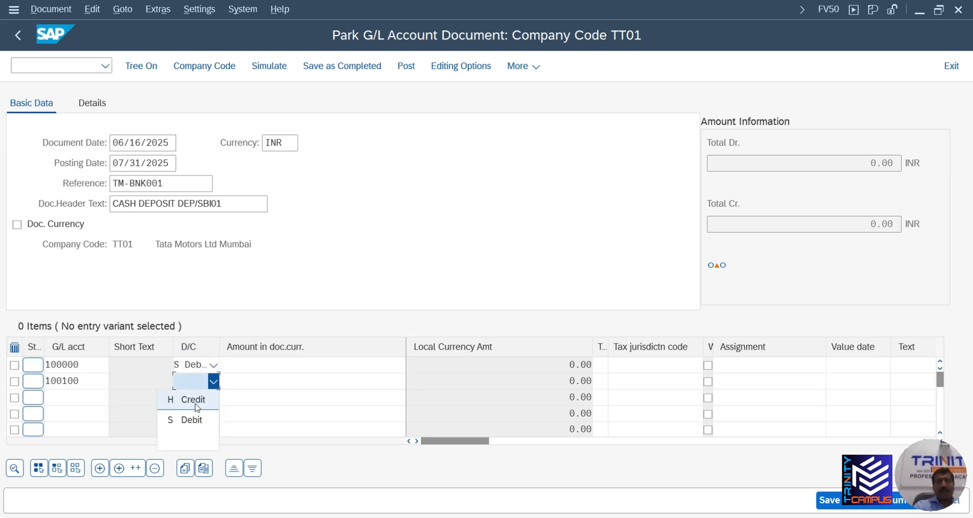
click(194, 396)
click(287, 368)
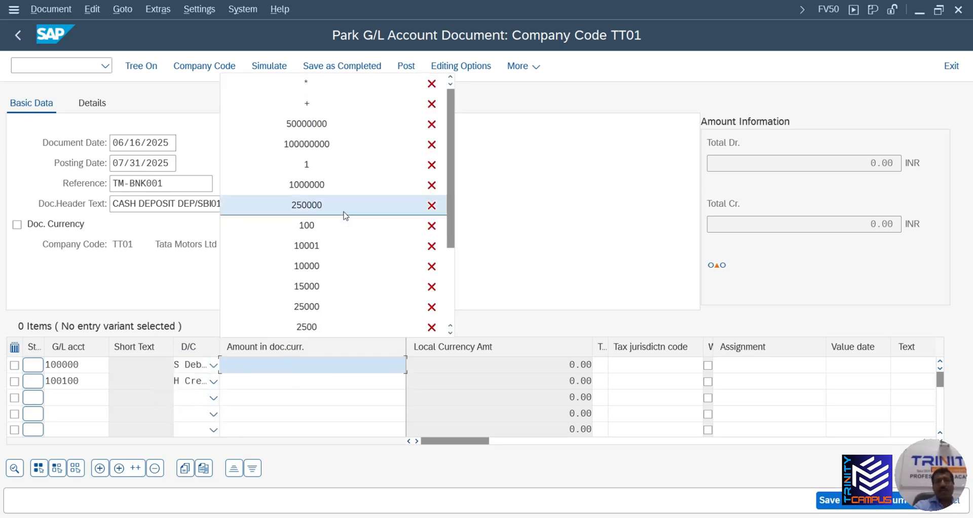
click(343, 126)
click(387, 381)
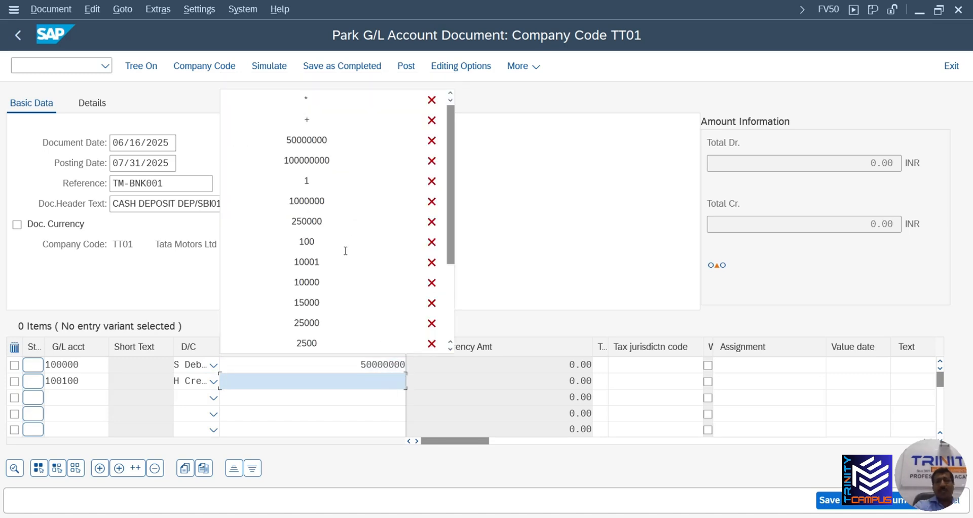
click(325, 138)
key(Tab)
key(Tab)
key(Tab)
key(Tab)
key(Tab)
key(Tab)
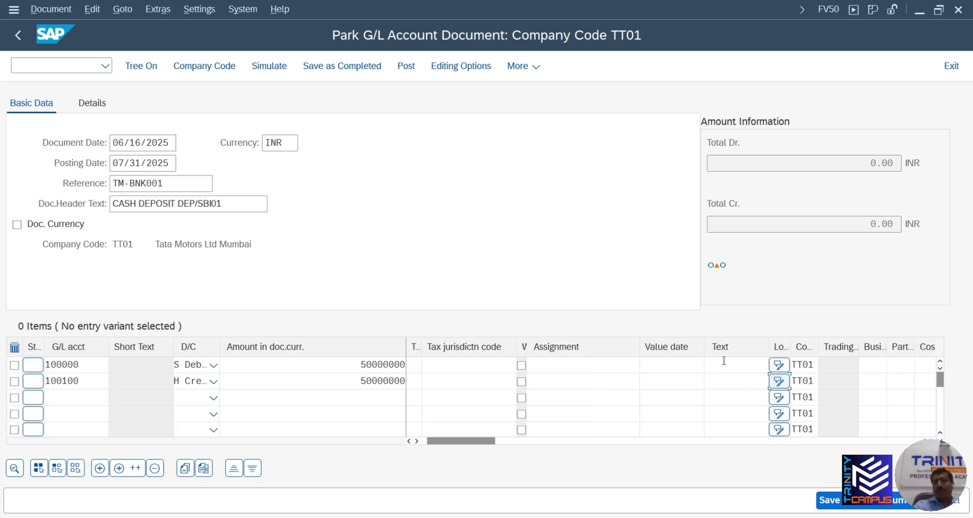
Give both lines the showroom cash text, set line 2 value date 06/16/2025, and validate
click(724, 365)
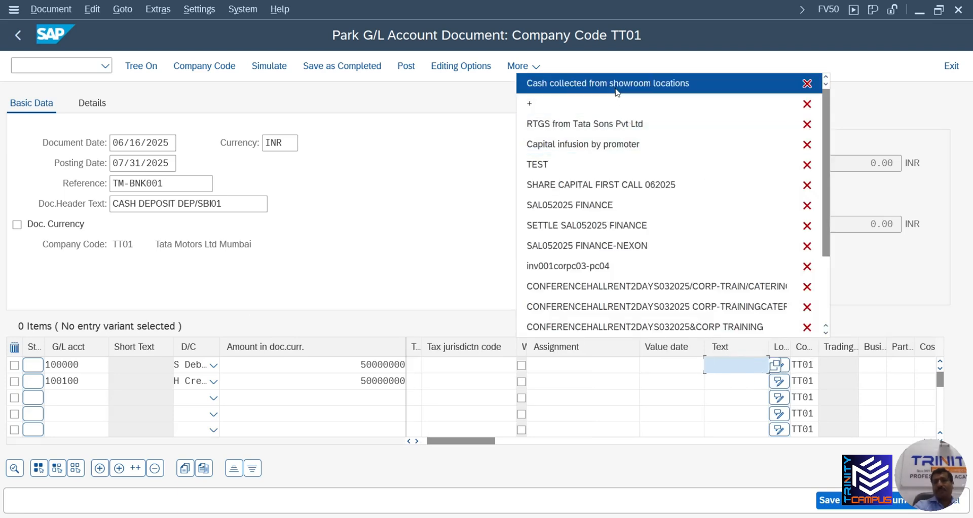
click(617, 92)
click(724, 381)
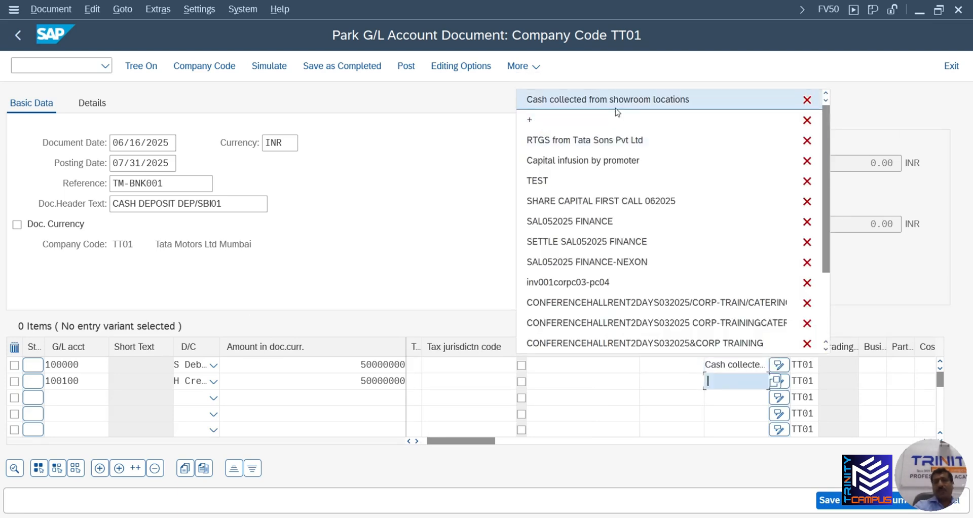
click(616, 108)
click(671, 378)
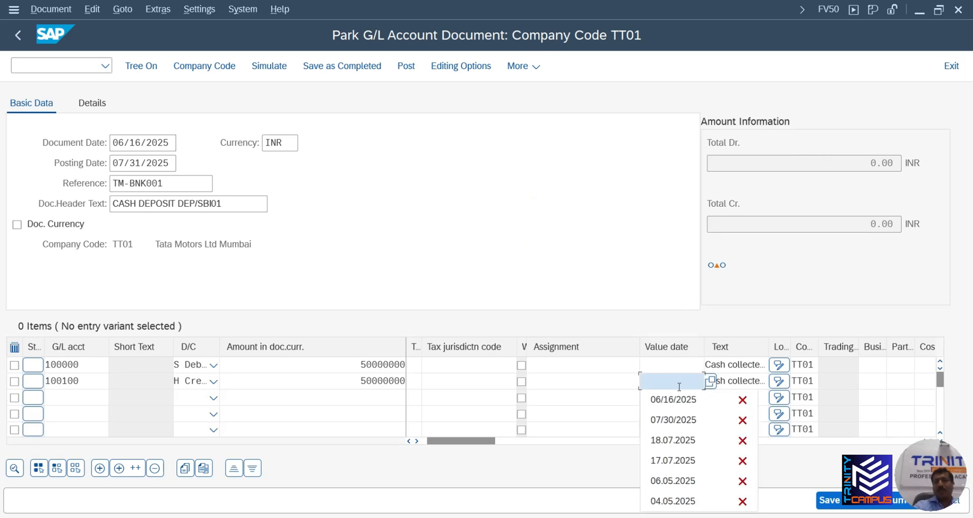
click(672, 398)
key(Return)
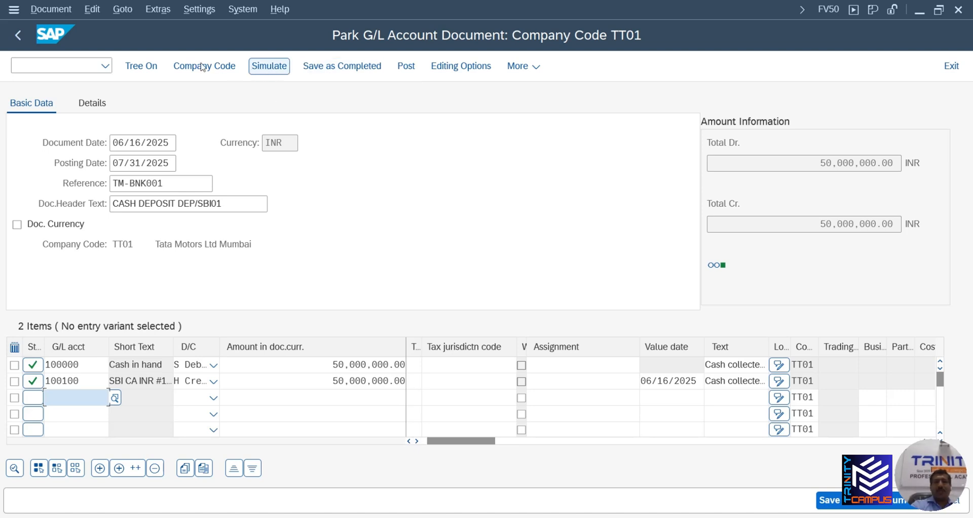
click(60, 11)
click(134, 37)
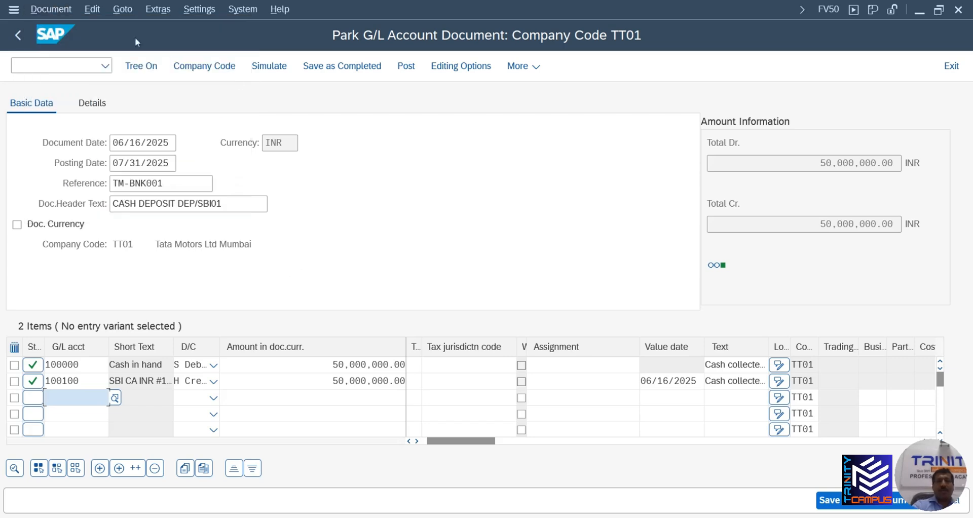
click(38, 64)
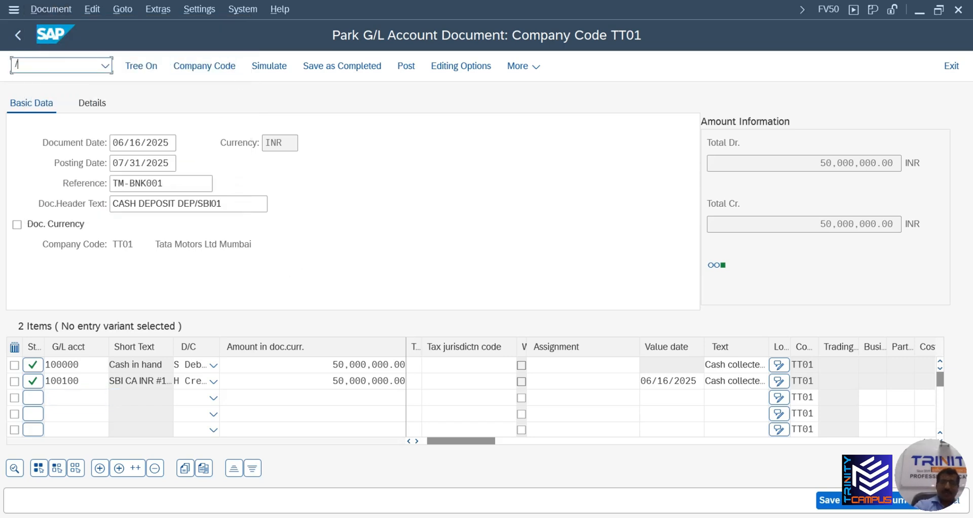
Leave with /N and start FB50 G/L account document entry from the menu tree
text(/N)
key(Return)
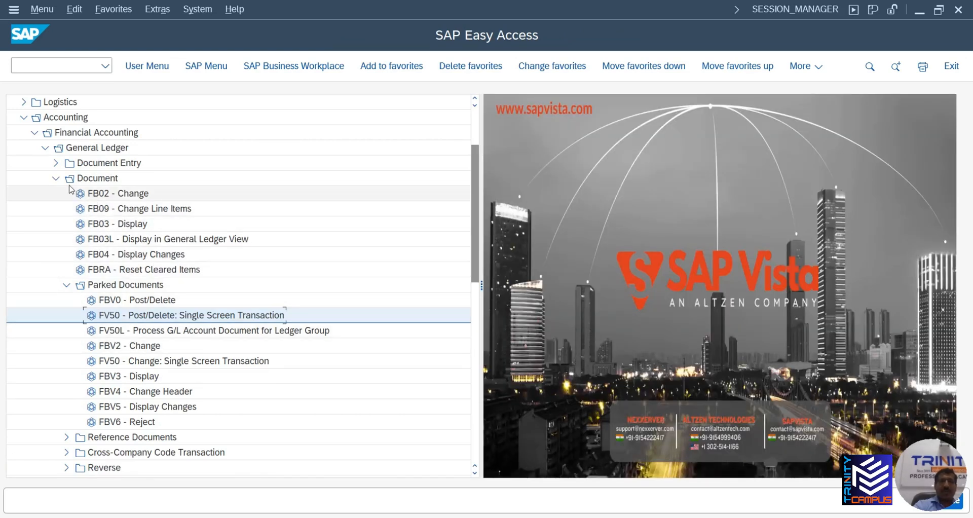
click(55, 178)
click(55, 162)
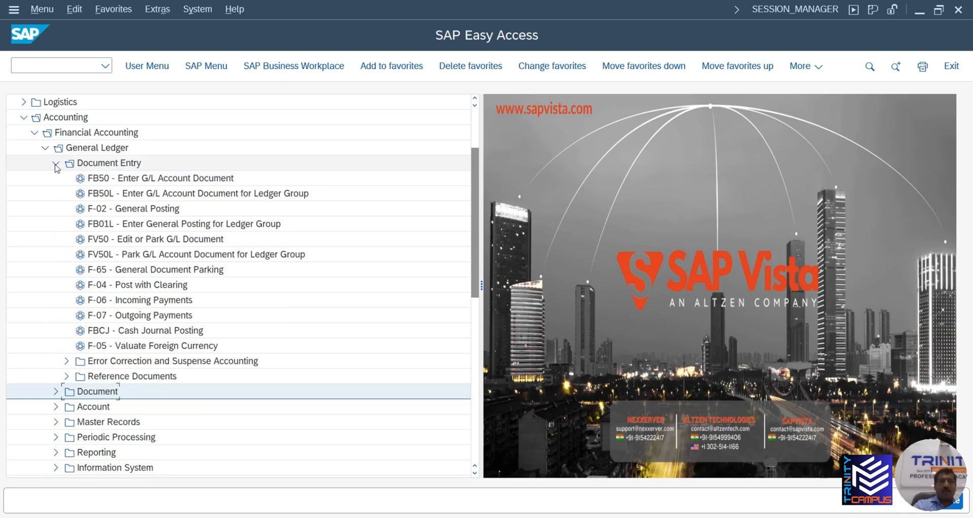
click(134, 181)
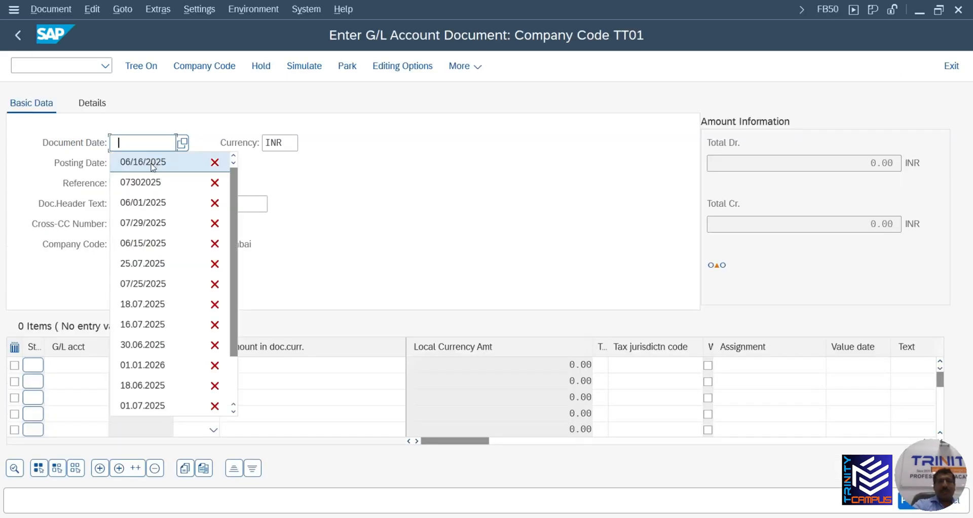
Set document date 06/16/2025, reference TM-BNK001 and header text CASH DEPOSIT DEP/SBI01
click(147, 161)
click(139, 183)
click(142, 202)
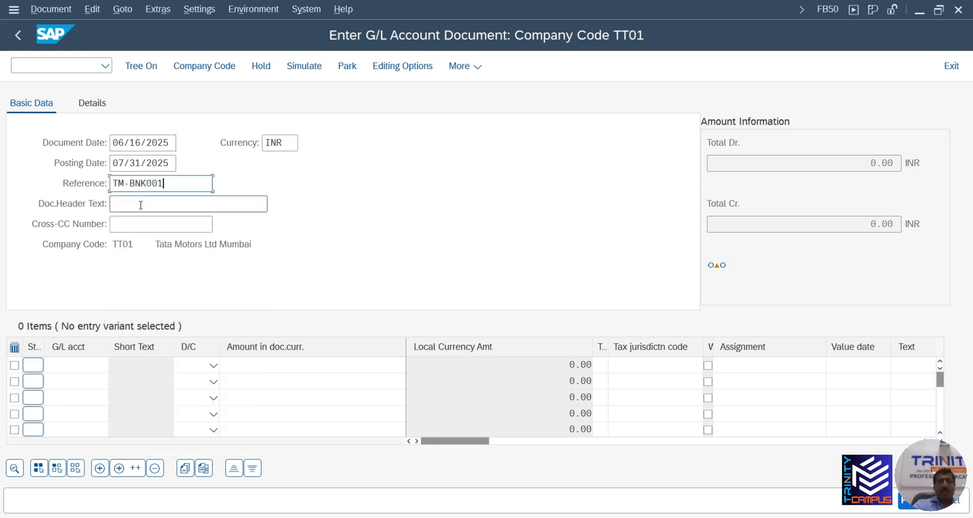
click(139, 204)
click(147, 223)
Put G/L account 100000 as debit on line 1 and 100100 as credit on line 2
click(88, 363)
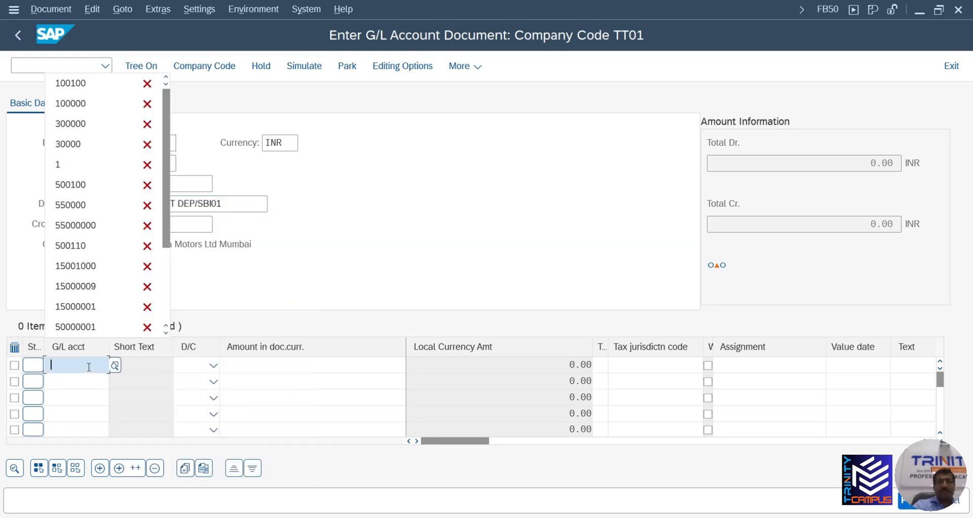
click(89, 80)
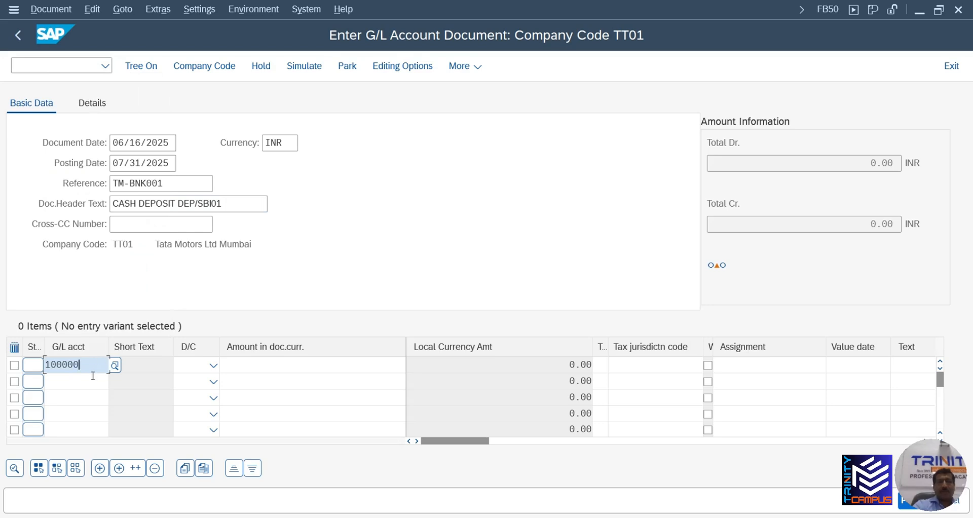
click(93, 379)
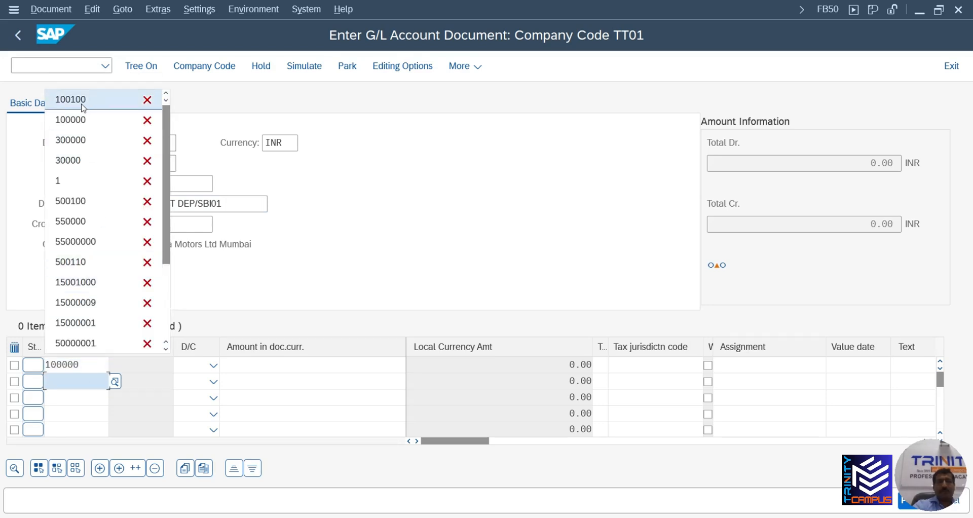
click(84, 106)
click(214, 365)
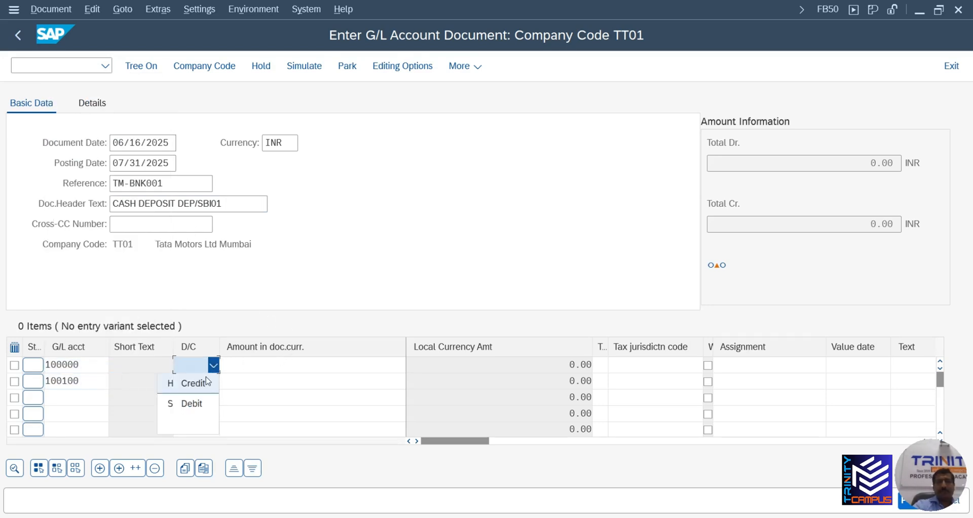
click(200, 403)
click(213, 382)
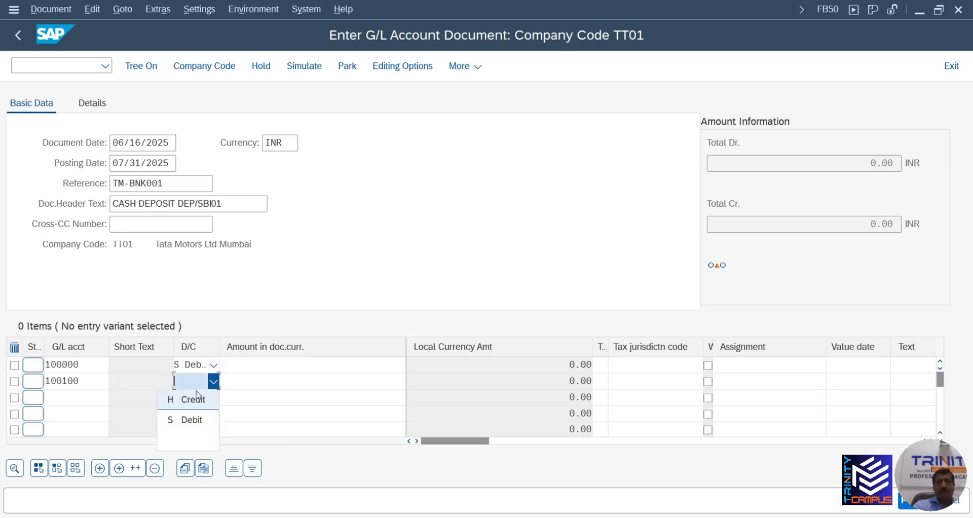
click(198, 398)
Enter 50000000 as the amount on both lines
click(283, 365)
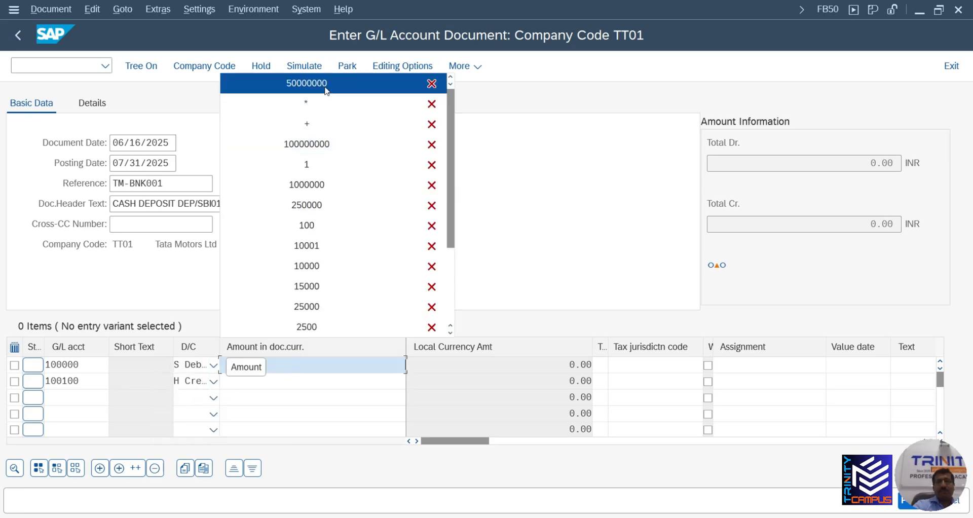
click(330, 83)
click(350, 382)
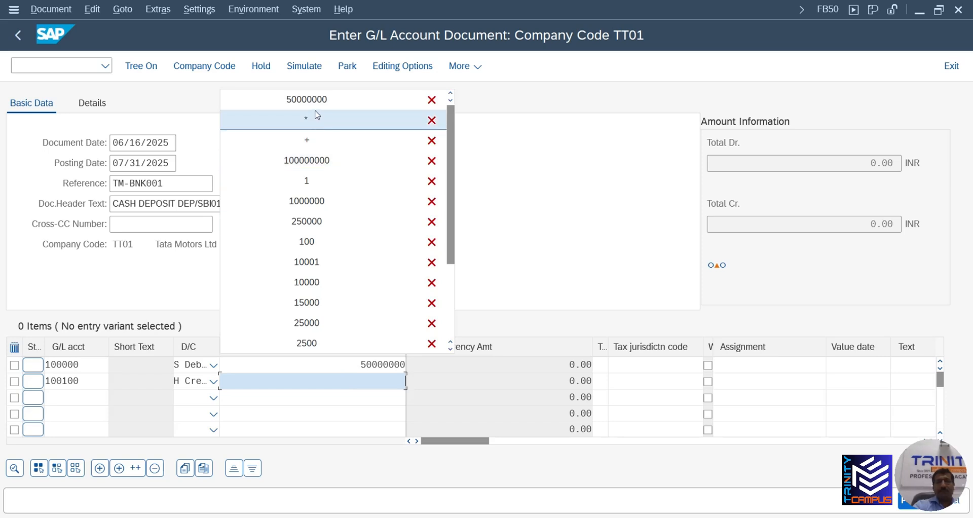
click(350, 95)
key(Tab)
key(Tab)
key(Tab)
key(Tab)
key(Tab)
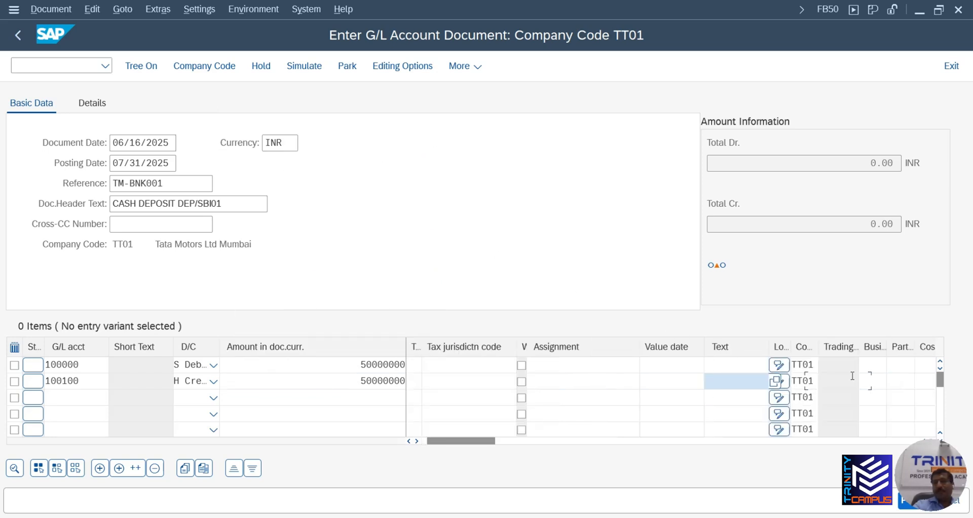
Set line 2 value date 06/16/2025, give both lines 'Cash collected from showroom locations', and validate
click(746, 382)
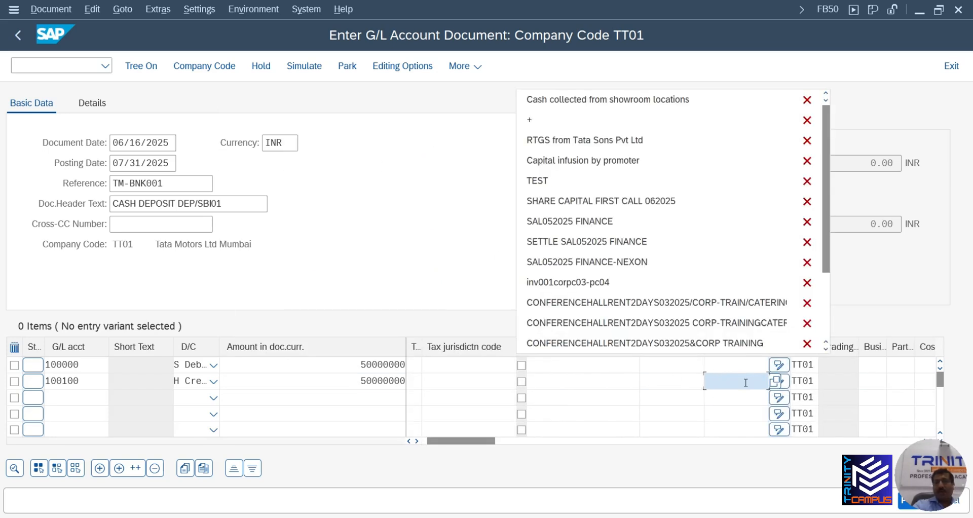
click(684, 384)
click(669, 398)
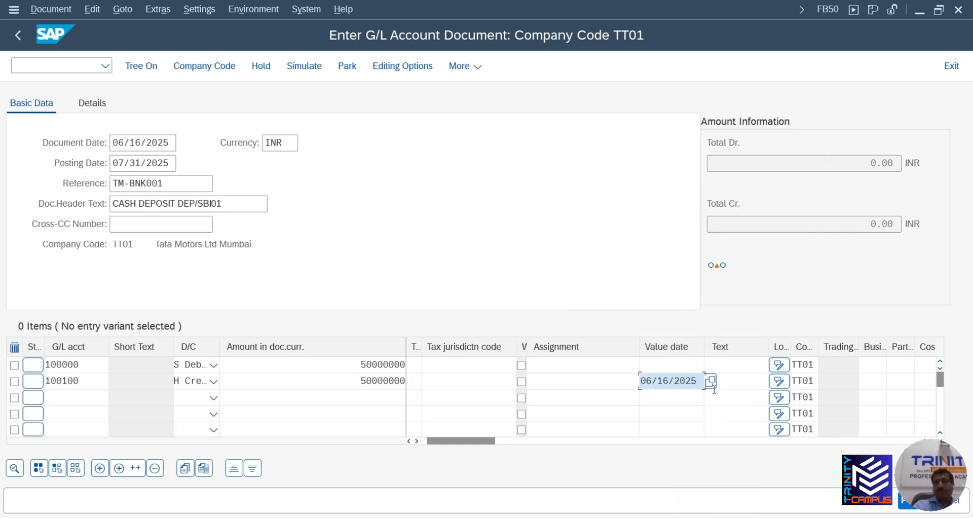
click(731, 382)
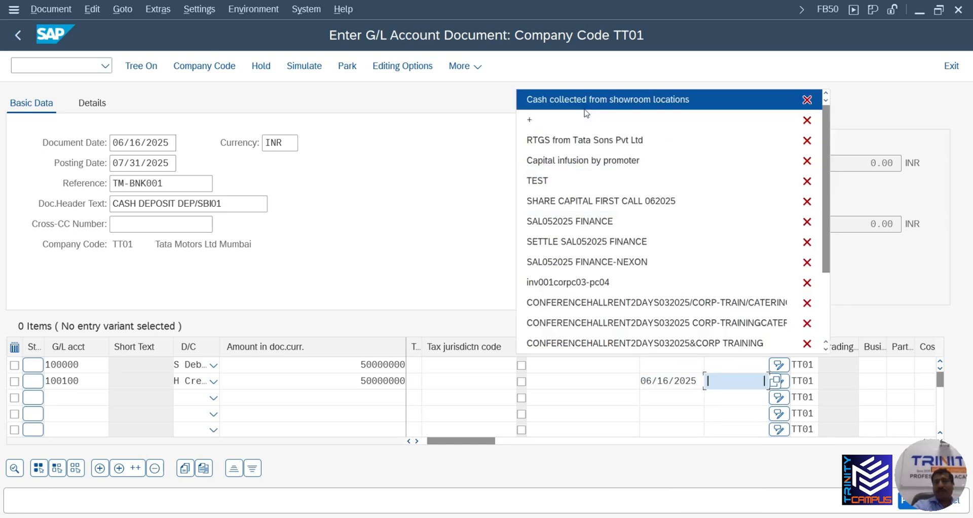
click(659, 98)
click(715, 365)
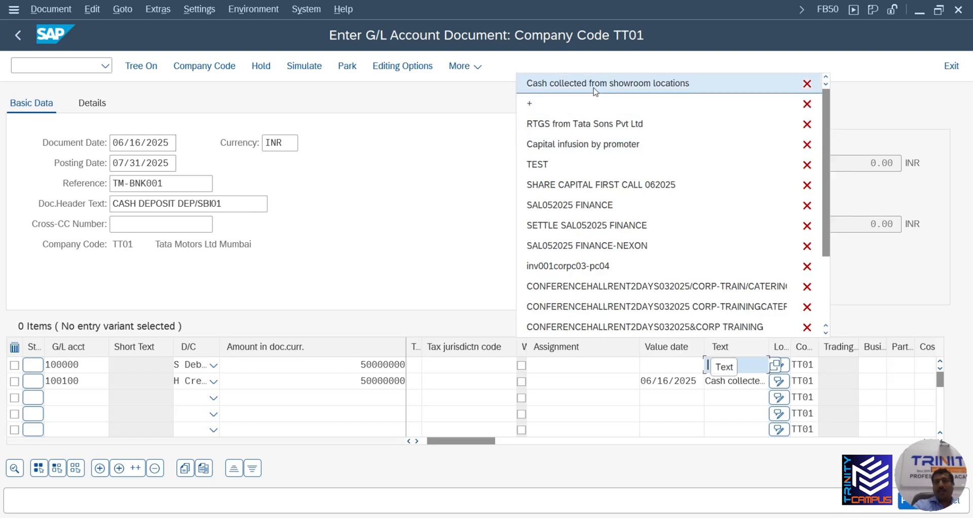
click(596, 91)
key(Return)
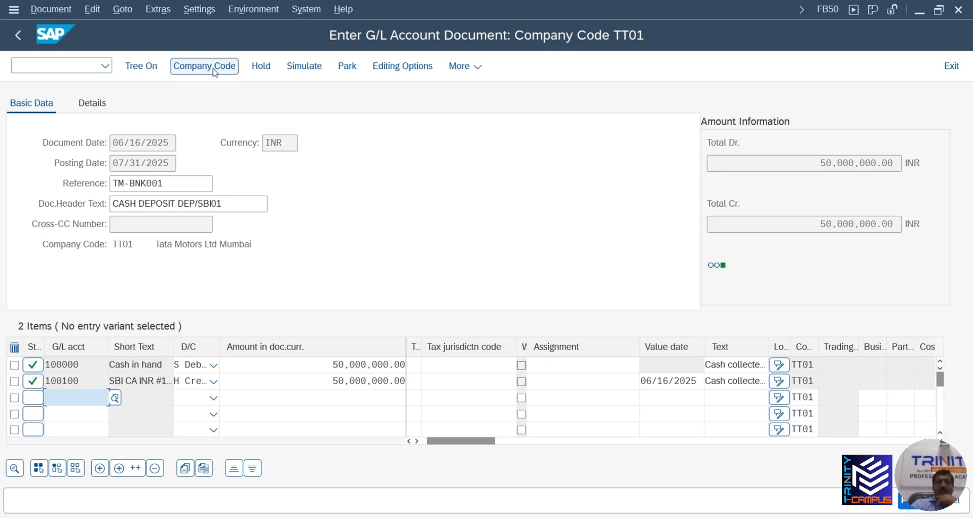
Hold the balanced 50,000,000 INR cash deposit under a typed temporary document number
click(262, 66)
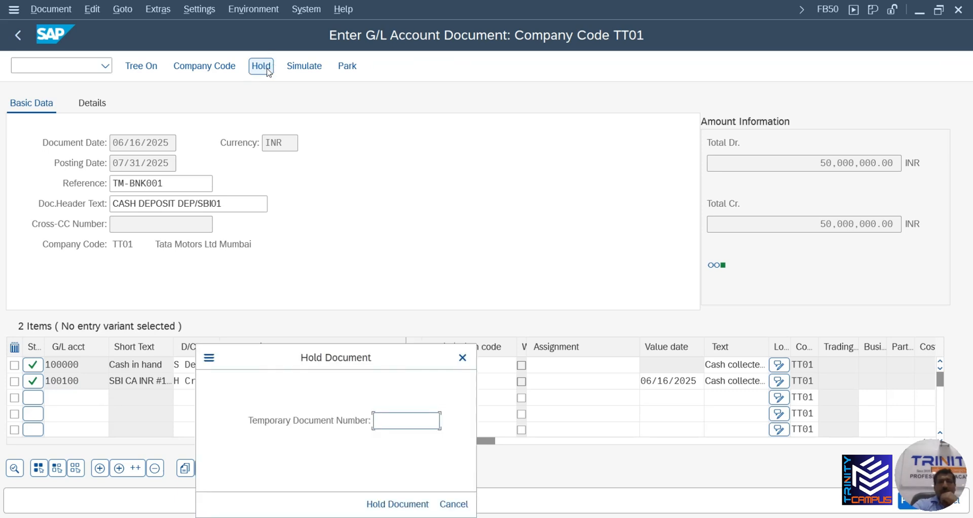
drag(373, 356, 366, 189)
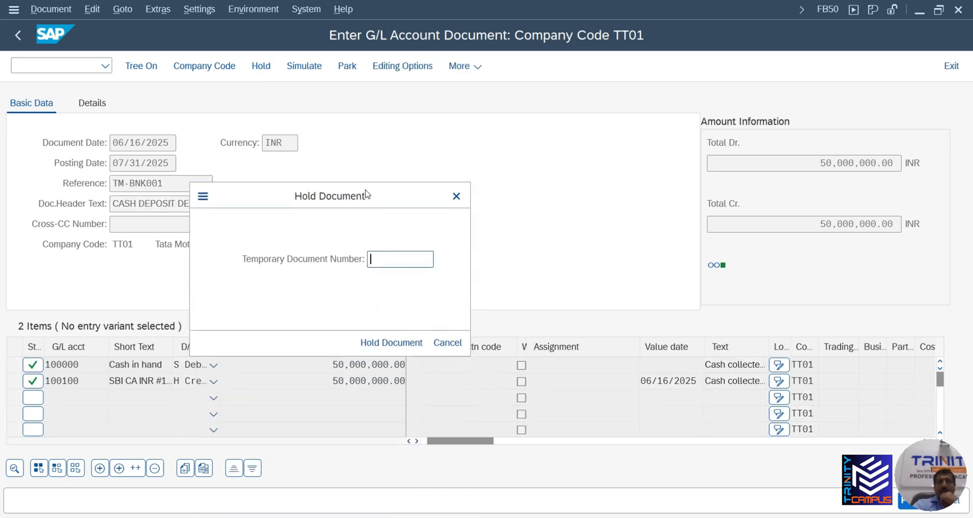
click(397, 259)
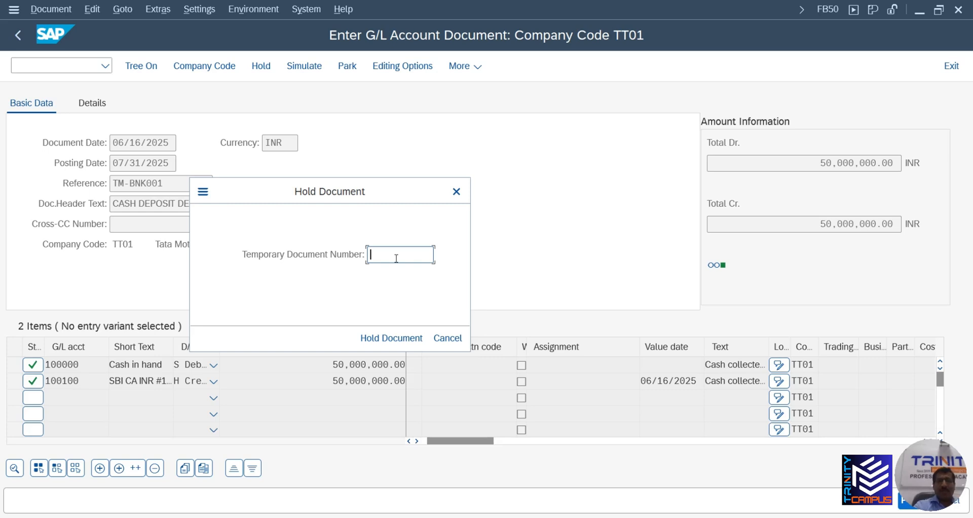
text(jacob1)
click(395, 337)
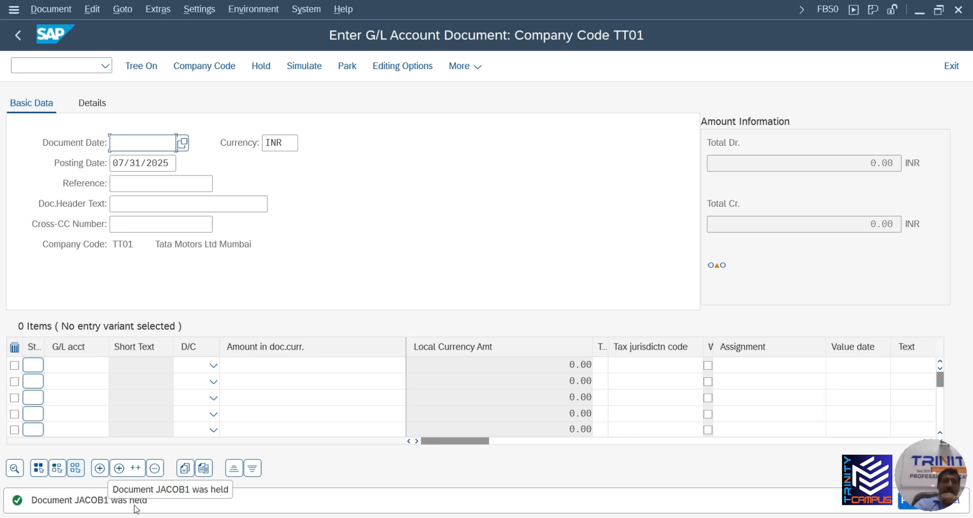
Return to the menu with /N and open FBL3N for account 100100 in company code TT01
click(18, 36)
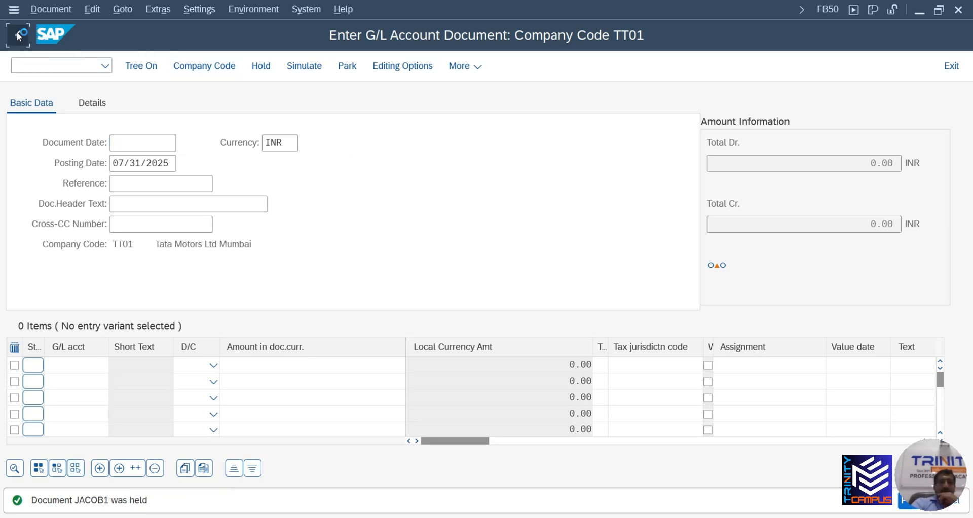
click(48, 66)
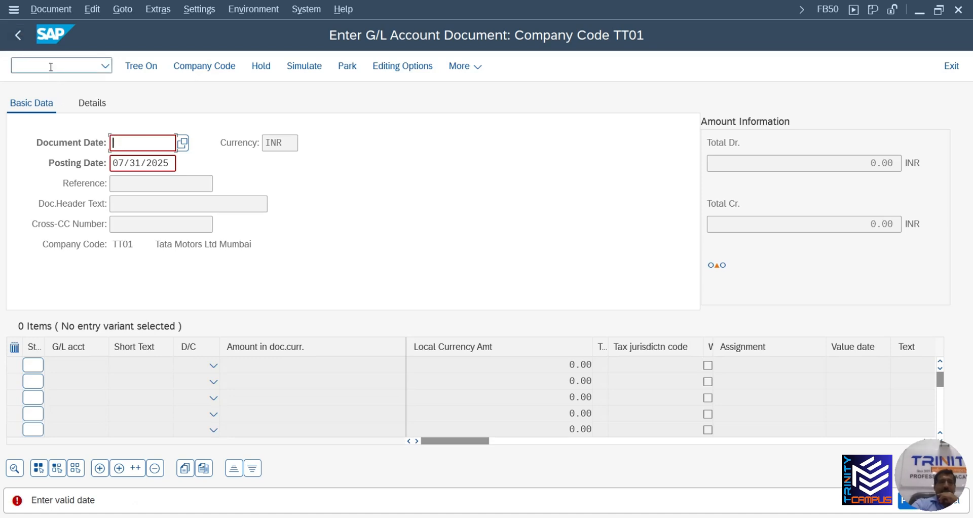
text(/)
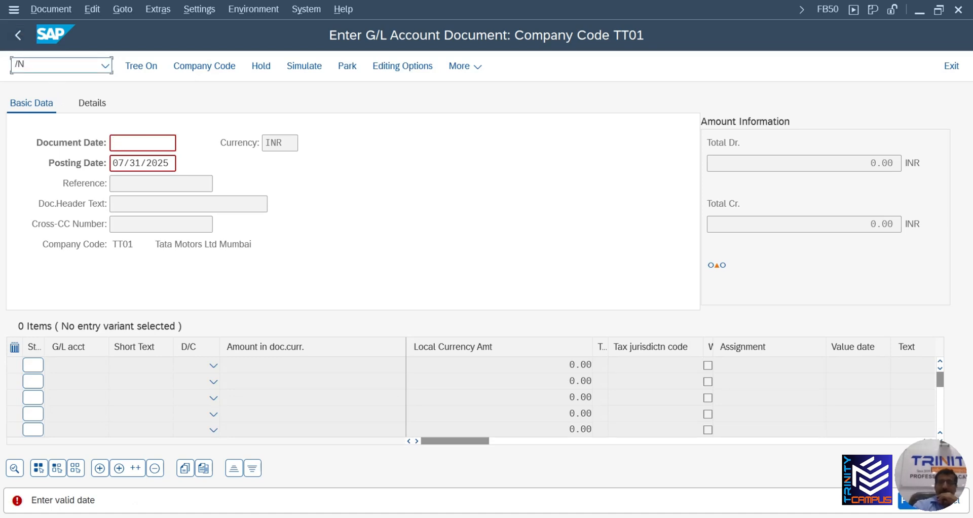
text(N)
key(Return)
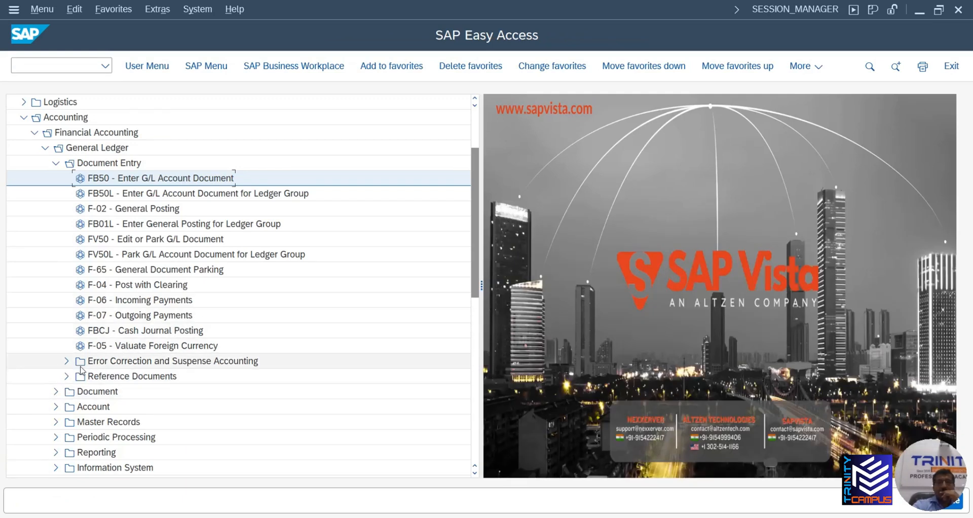
click(102, 66)
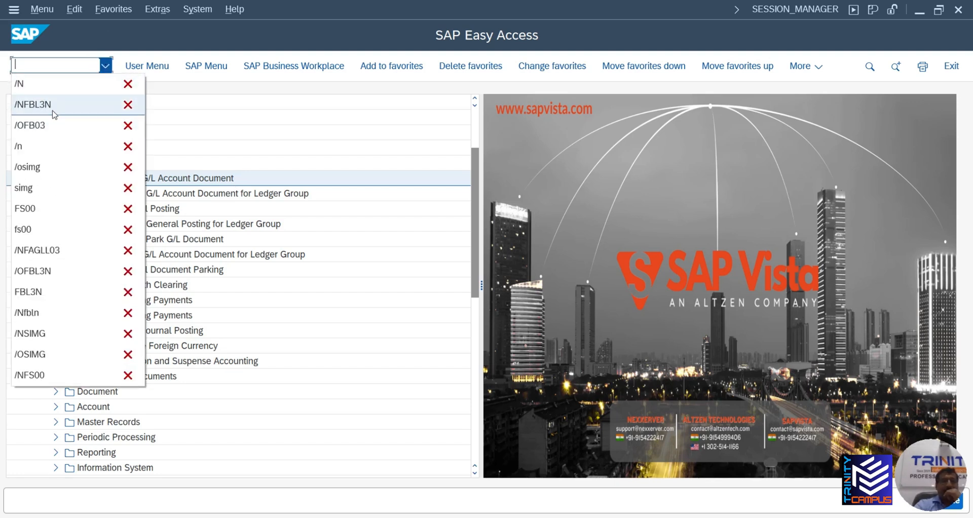
click(54, 107)
key(Return)
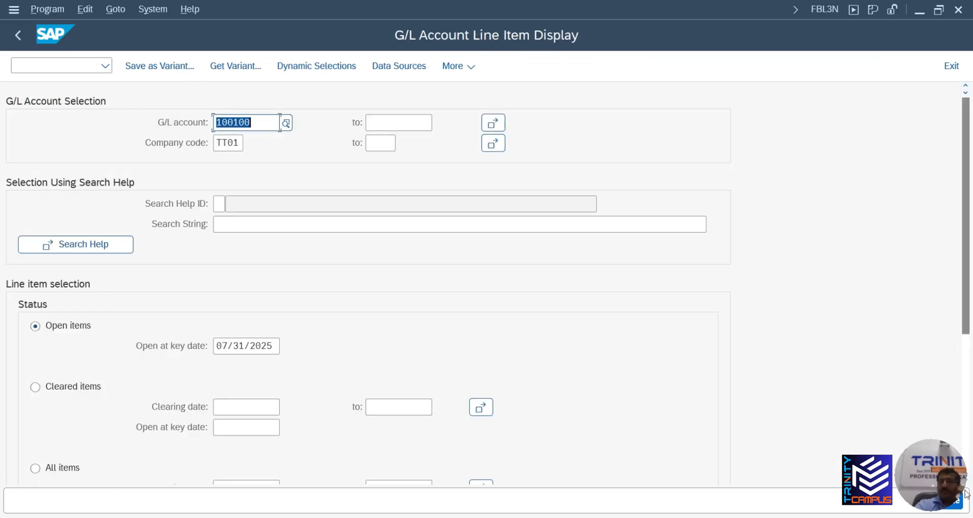
Run the line item report for G/L account 100100, then back out to the Easy Access menu
click(960, 507)
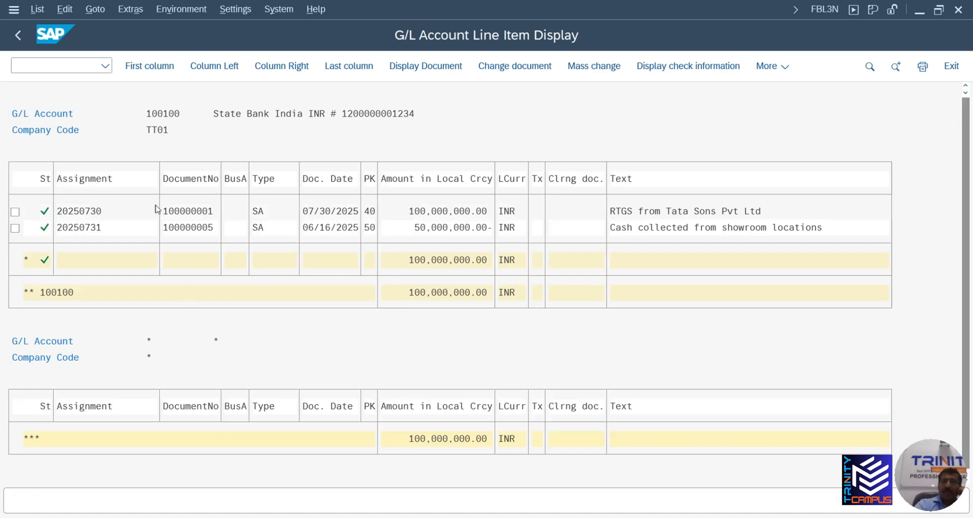
click(17, 35)
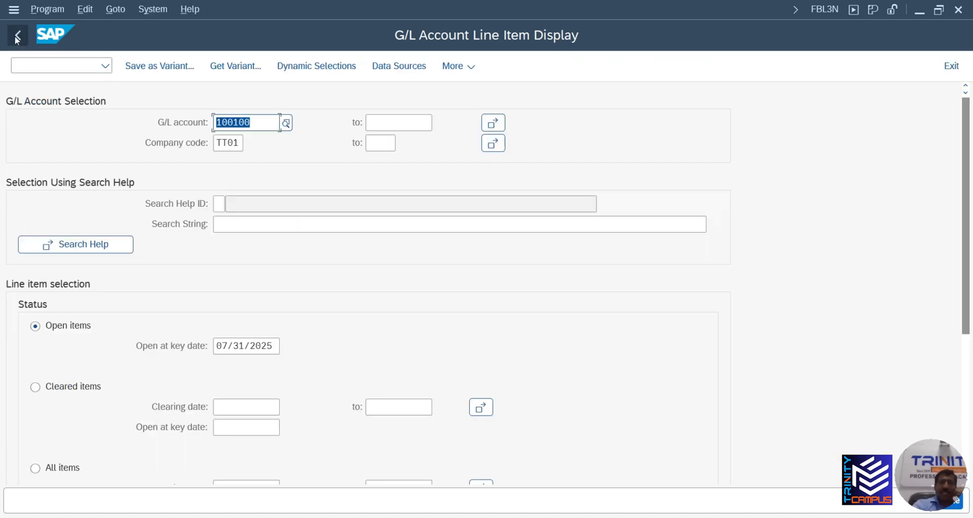
scroll(192, 431, down, 5)
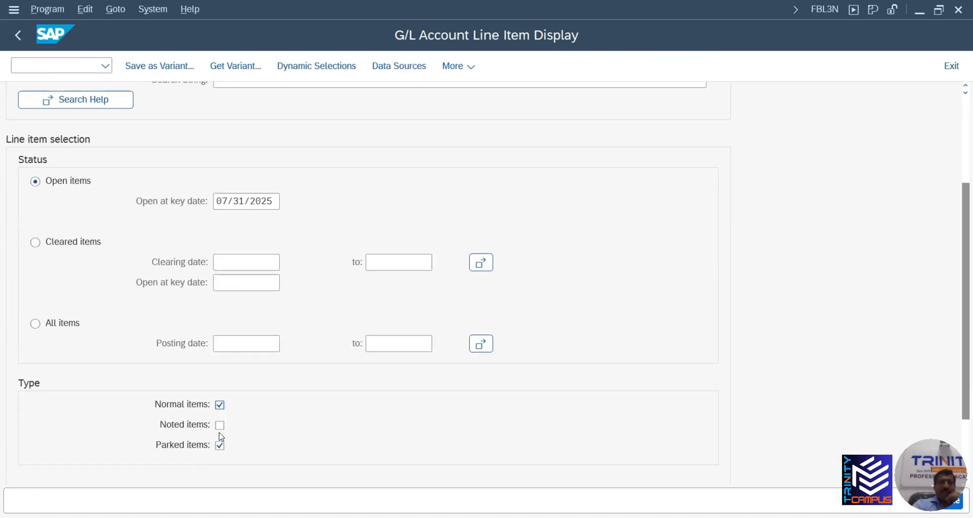
scroll(229, 438, down, 1)
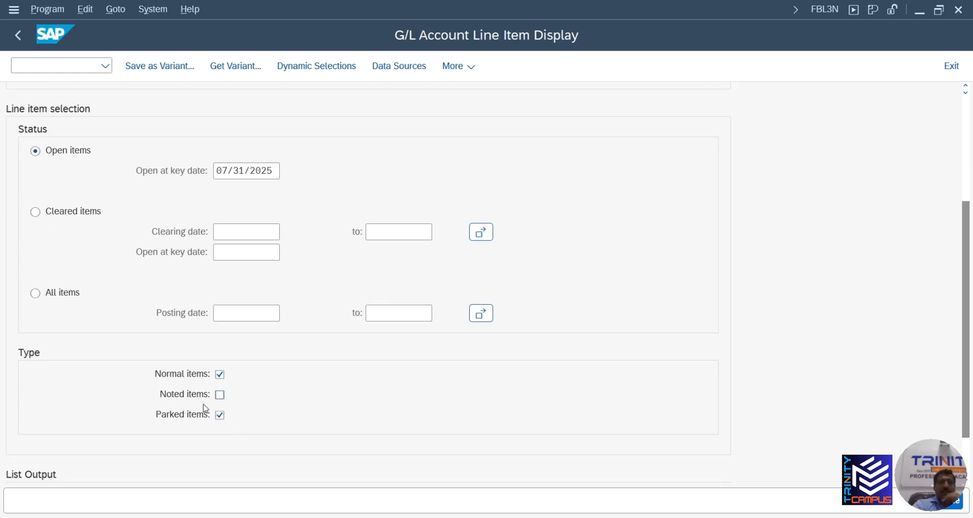
scroll(213, 403, down, 2)
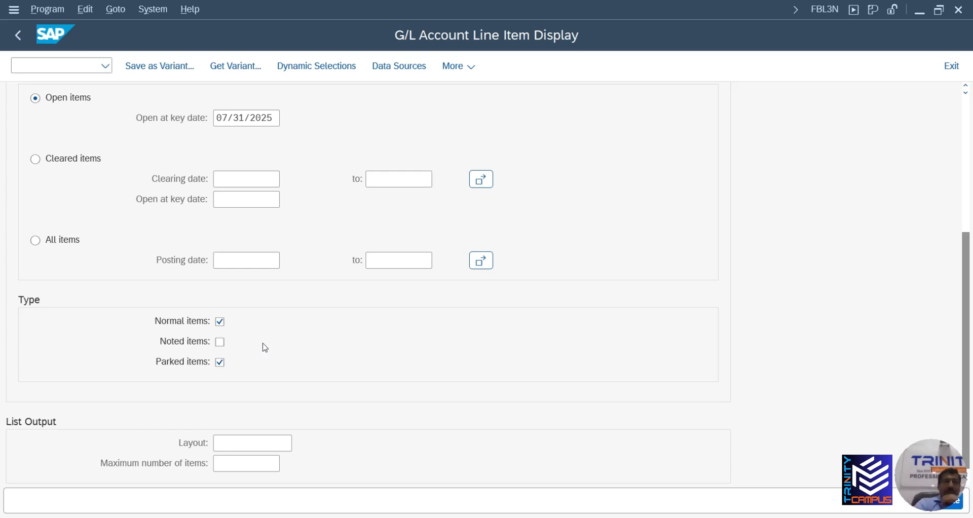
scroll(260, 363, up, 1)
scroll(260, 355, up, 3)
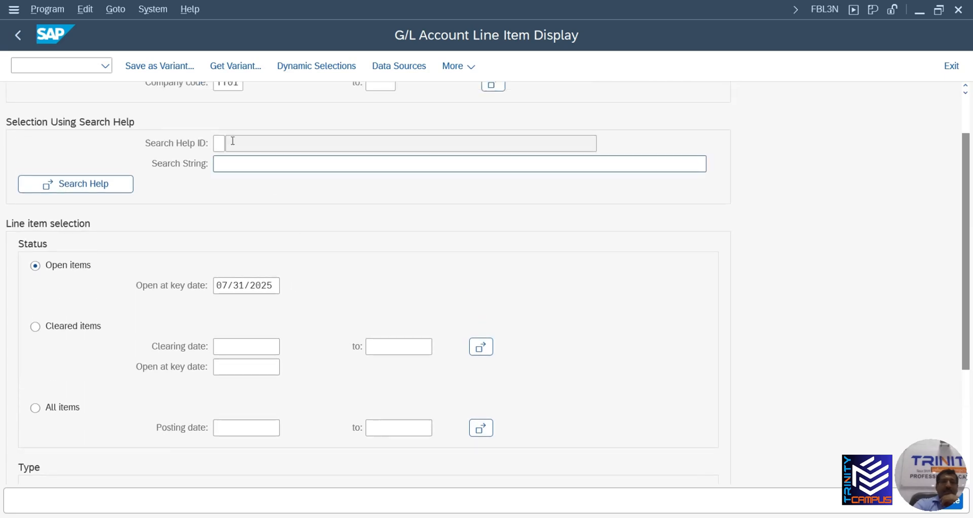
click(18, 35)
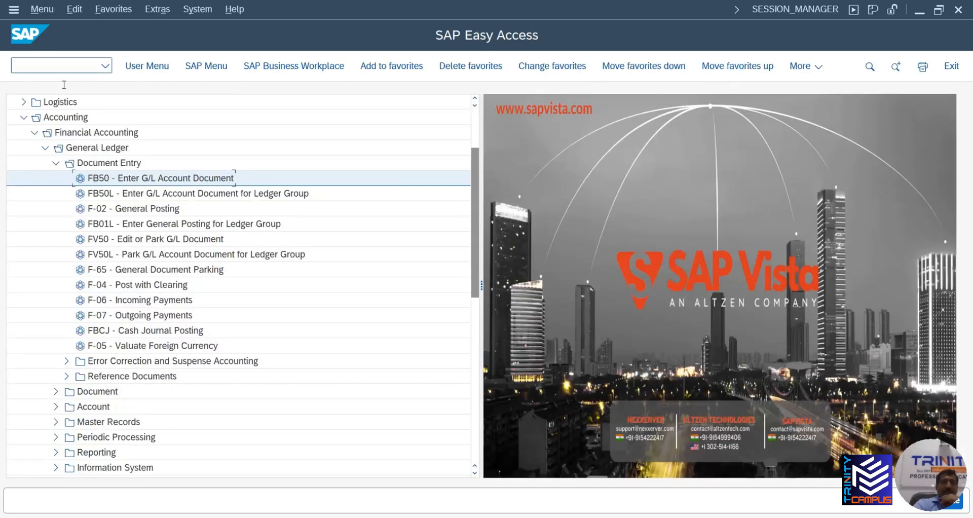
Launch FB03 Display Document from the General Ledger Document folder of the menu
click(56, 391)
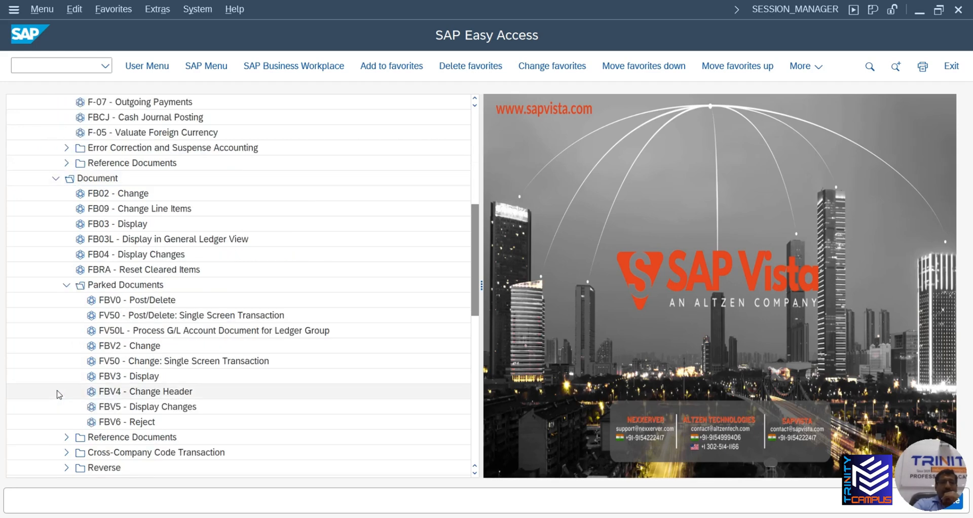
scroll(59, 394, down, 2)
scroll(71, 394, up, 4)
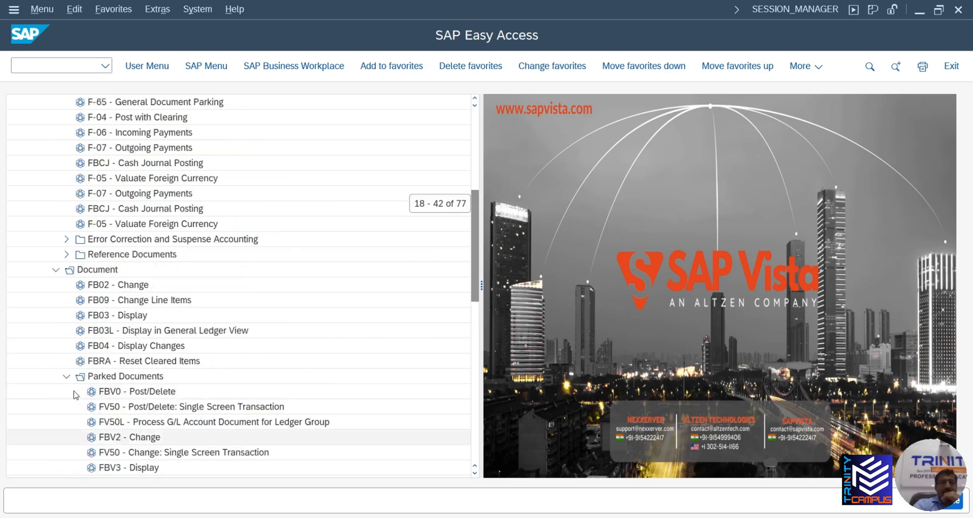
scroll(76, 395, up, 4)
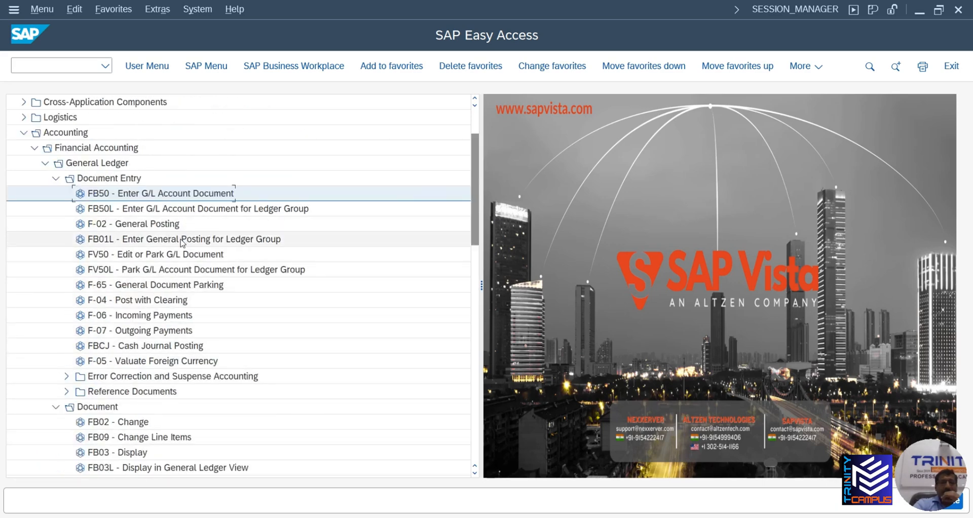
scroll(183, 242, down, 2)
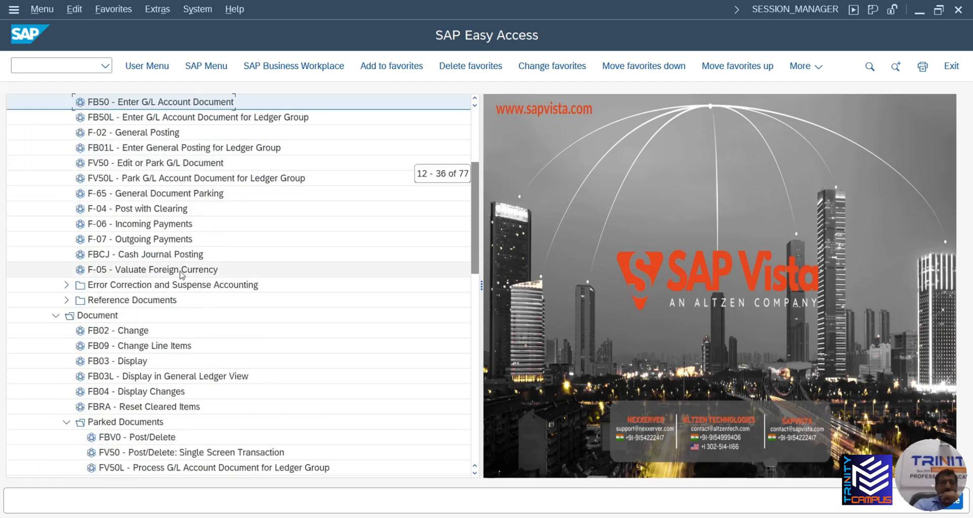
scroll(183, 273, down, 1)
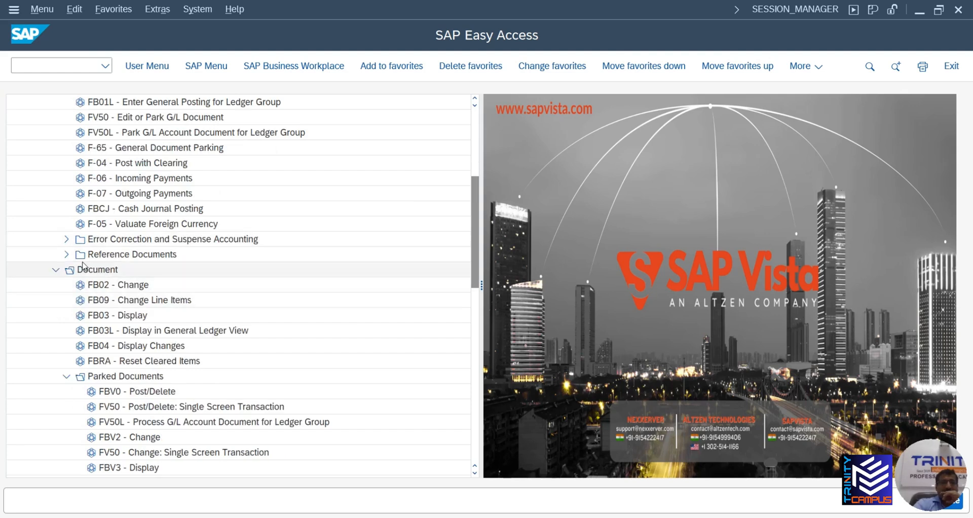
click(66, 255)
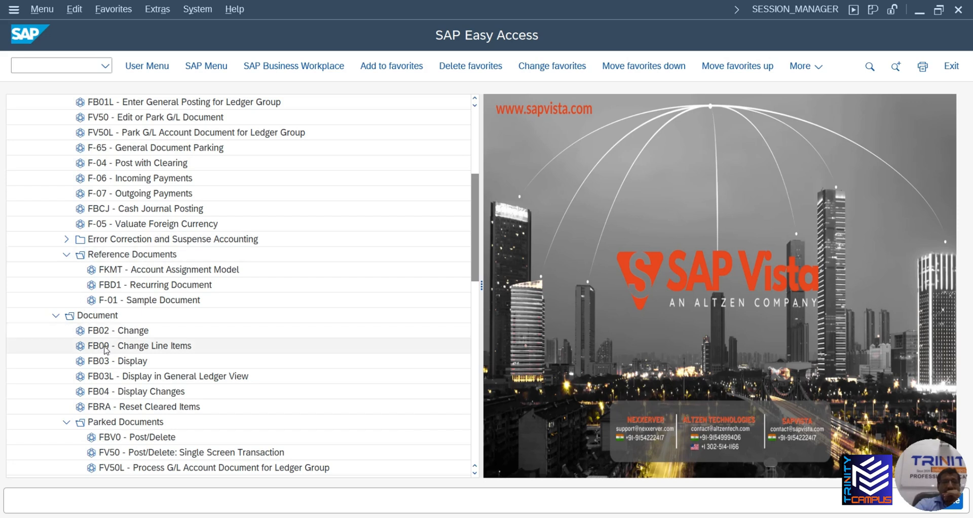
click(132, 362)
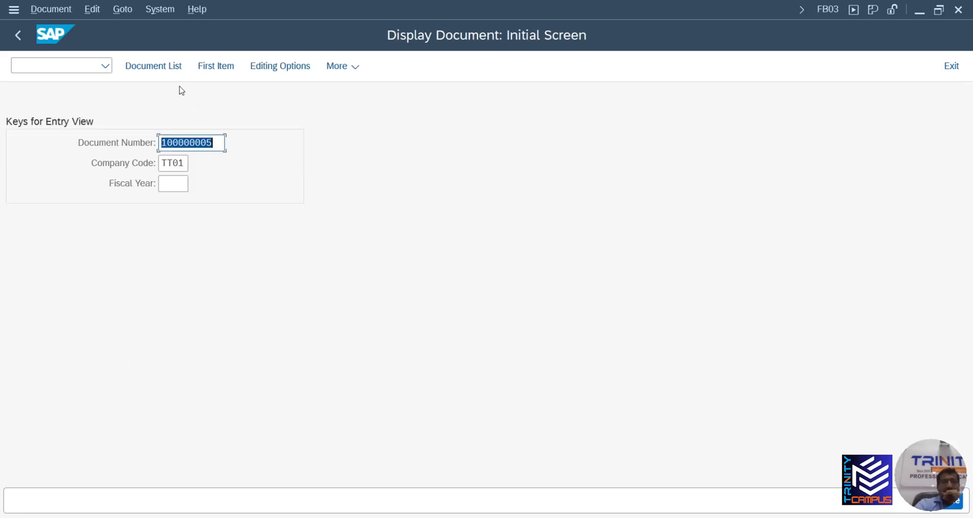
Generate TT01's posted document list (five documents, including 100000005), then back out
click(163, 73)
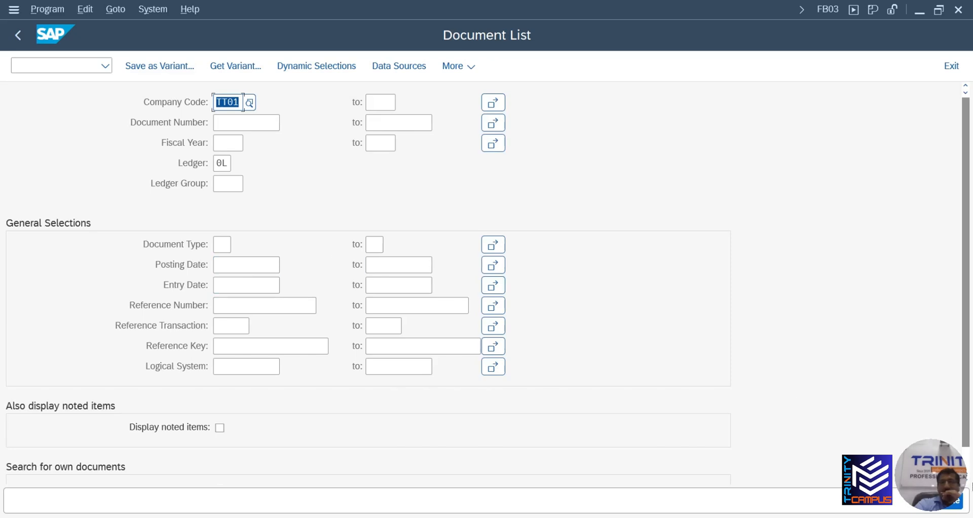
click(960, 506)
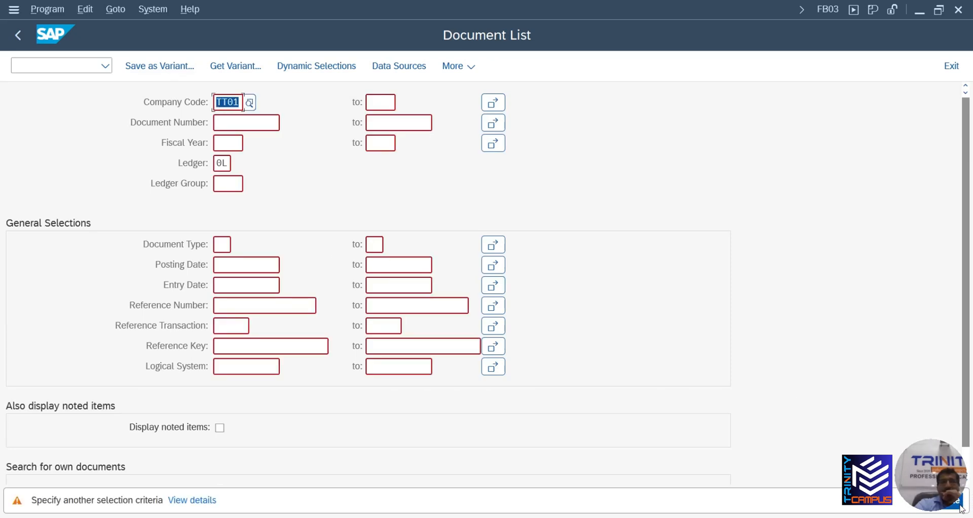
key(Return)
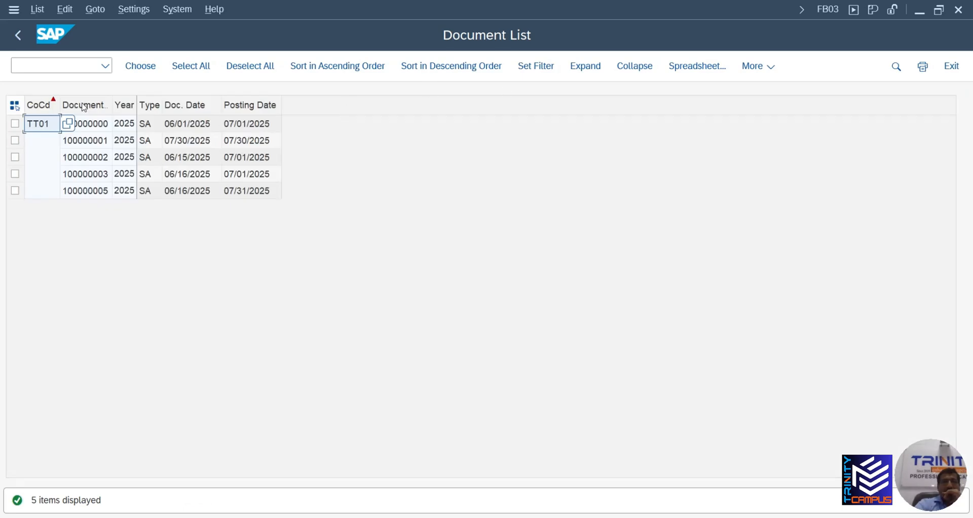
click(20, 34)
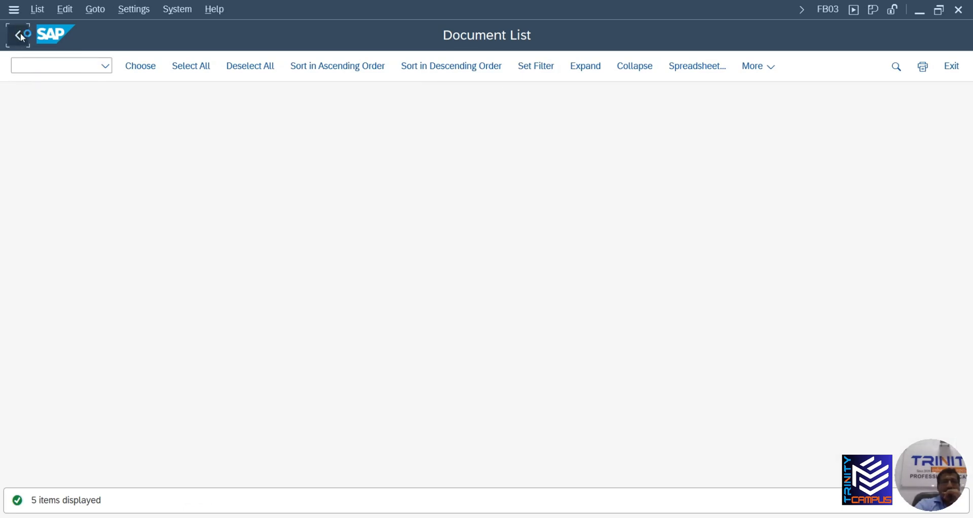
click(20, 35)
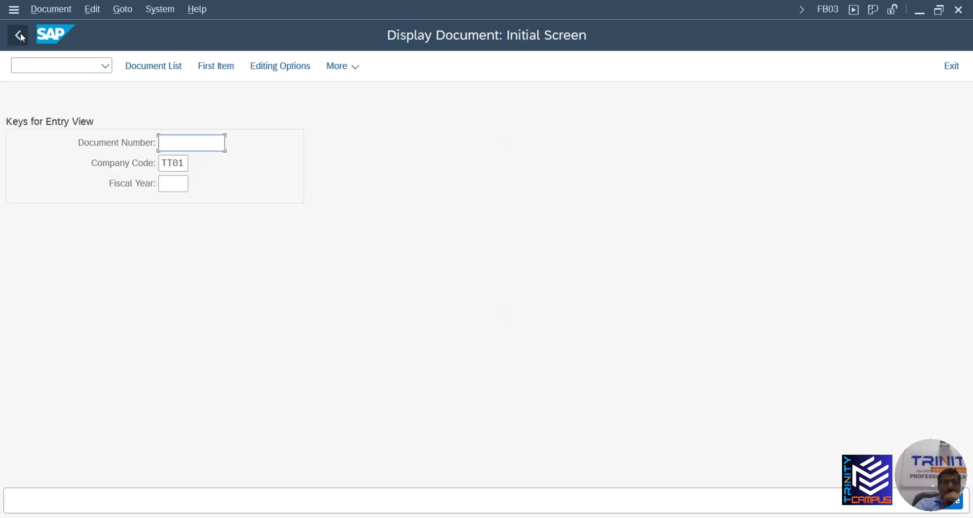
click(27, 34)
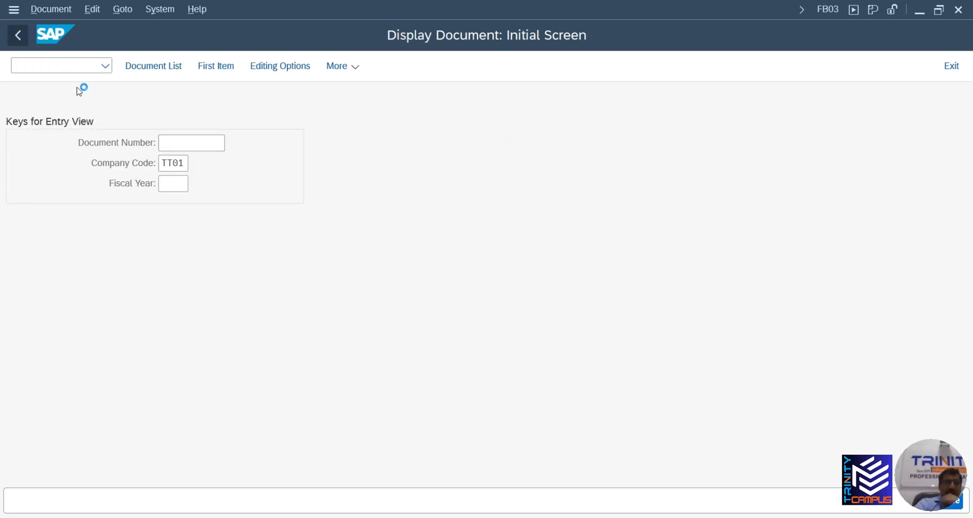
Search FBV3 parked documents for TT01 in 2025, find none, and return to the menu
scroll(180, 342, down, 3)
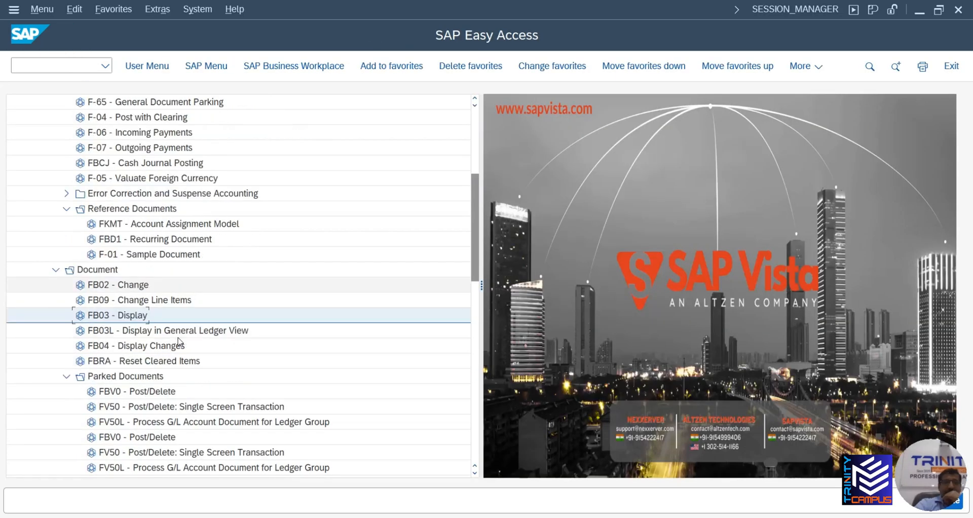
scroll(180, 342, down, 1)
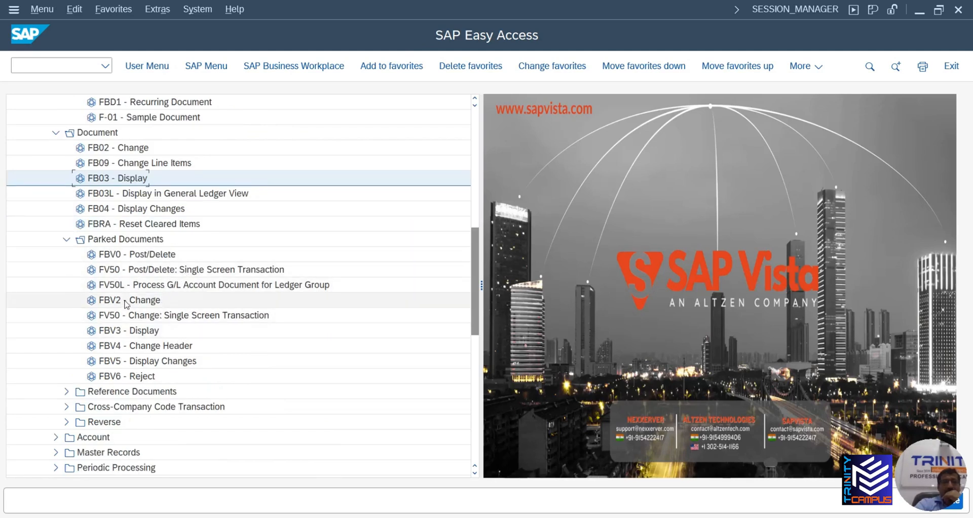
click(119, 332)
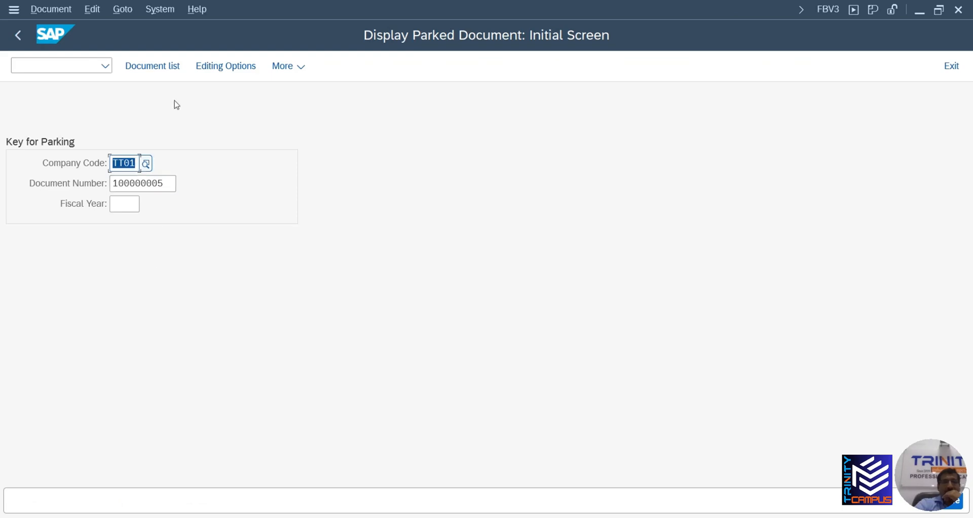
click(161, 68)
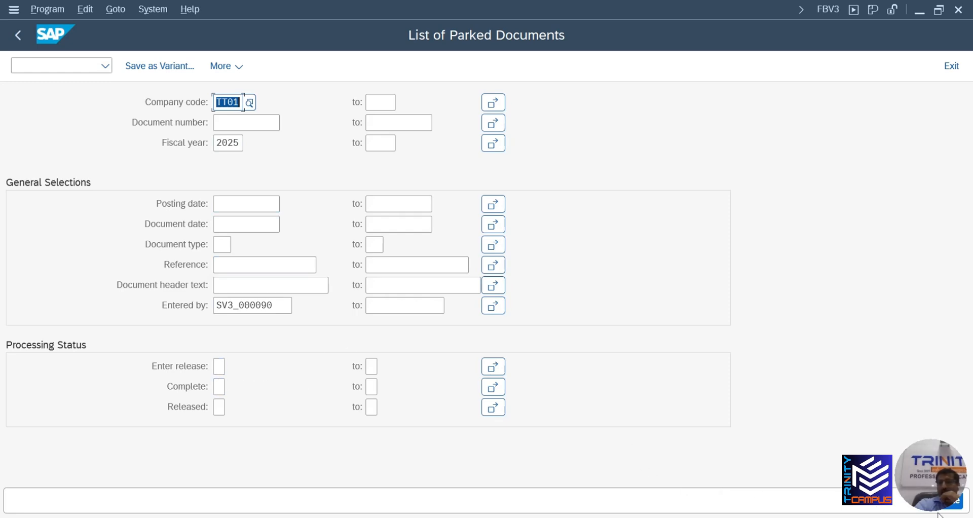
click(959, 507)
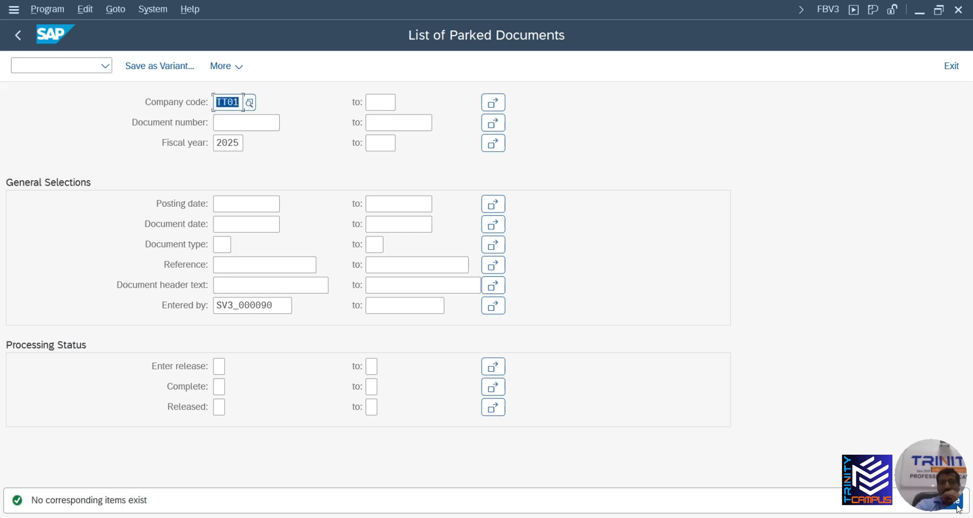
click(959, 508)
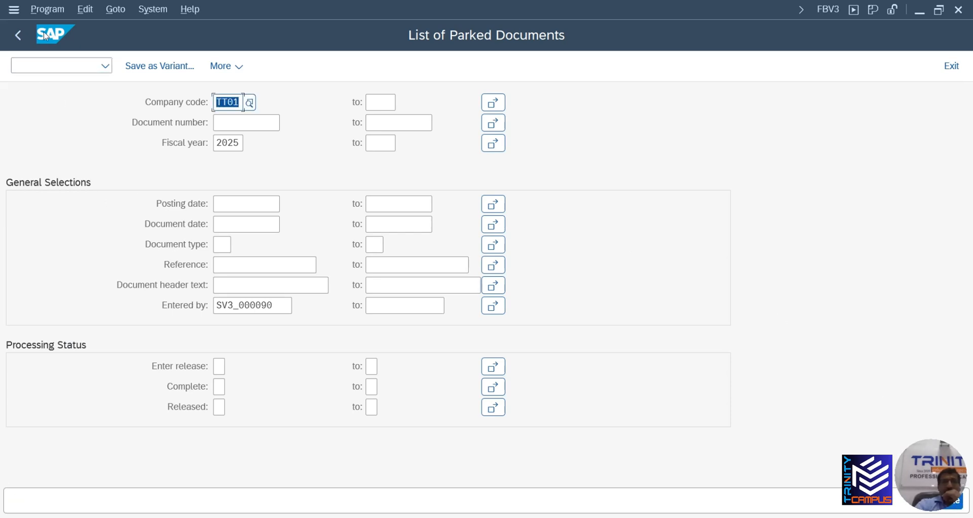
click(18, 35)
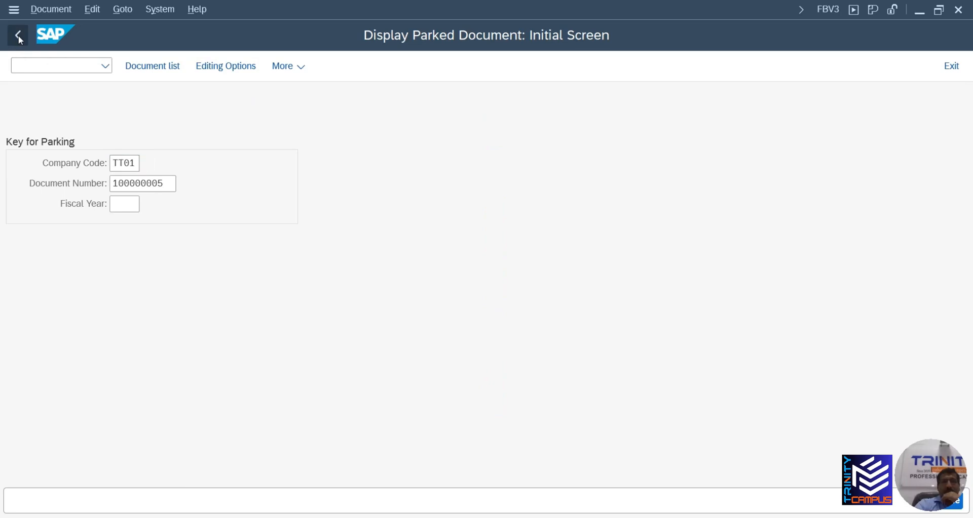
click(18, 35)
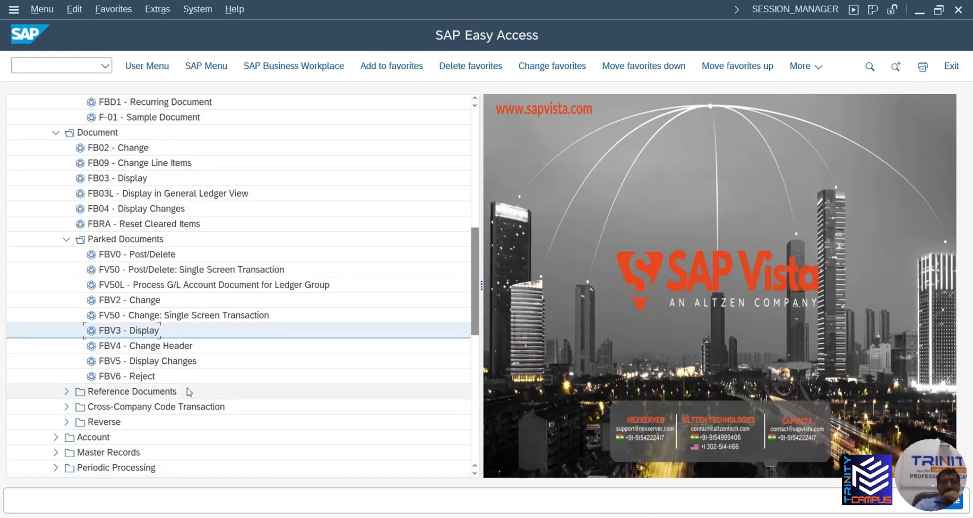
scroll(177, 392, up, 1)
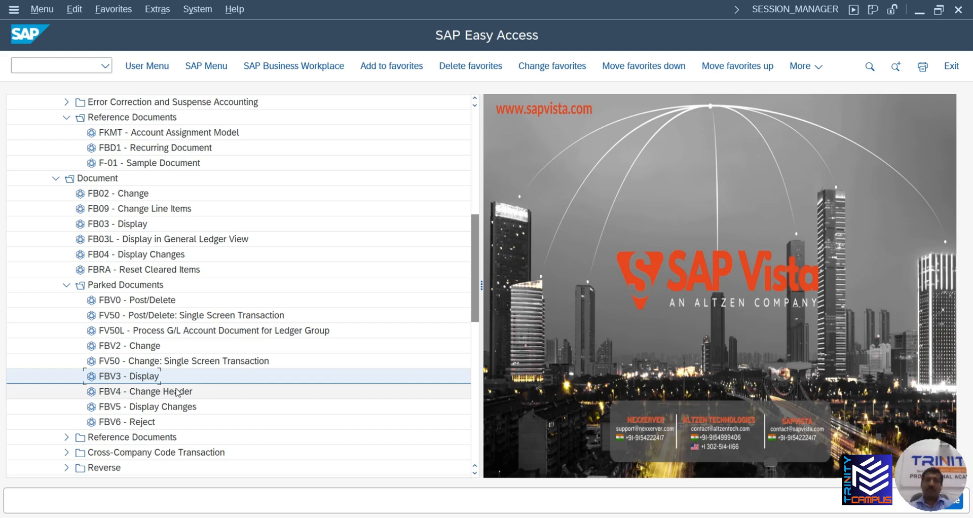
Run /NFB01, view the held documents list, then back out to the Easy Access menu
click(23, 61)
text(/)
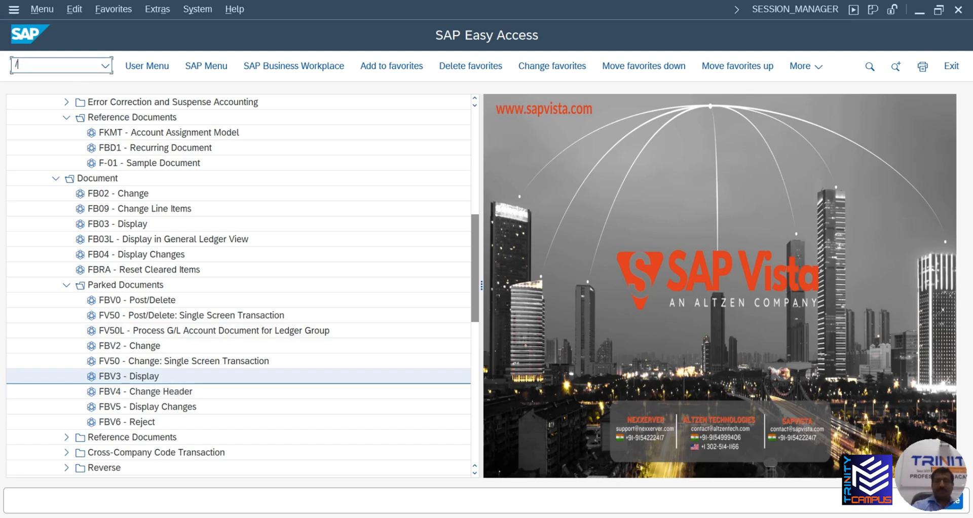
text(NF)
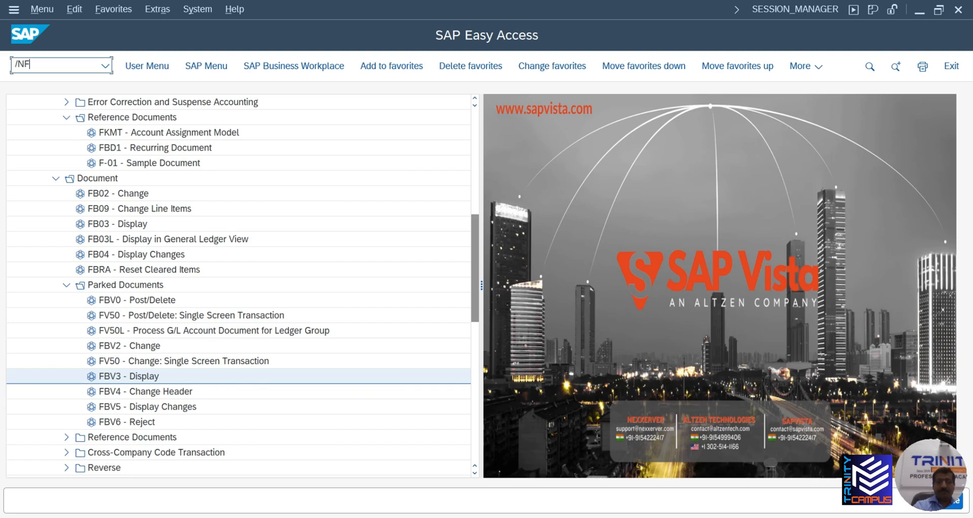
text(B01)
key(Return)
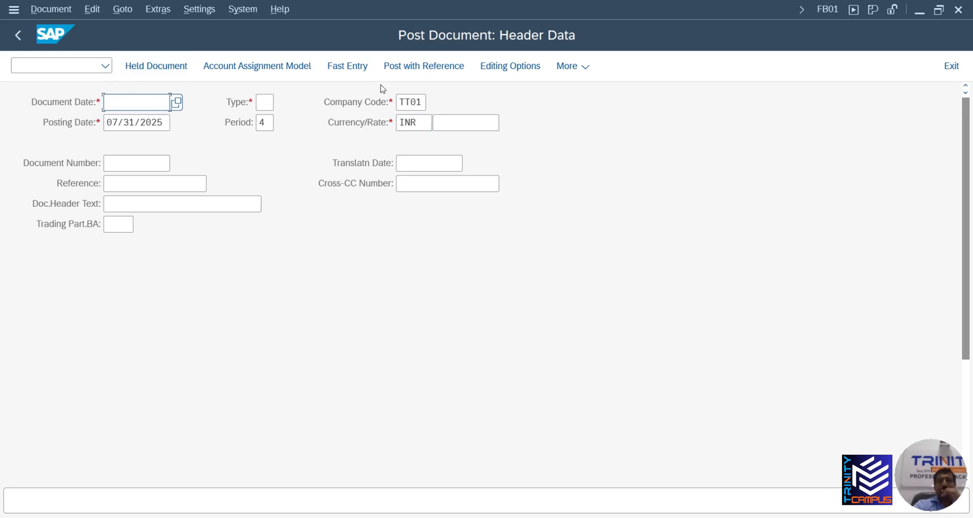
click(150, 69)
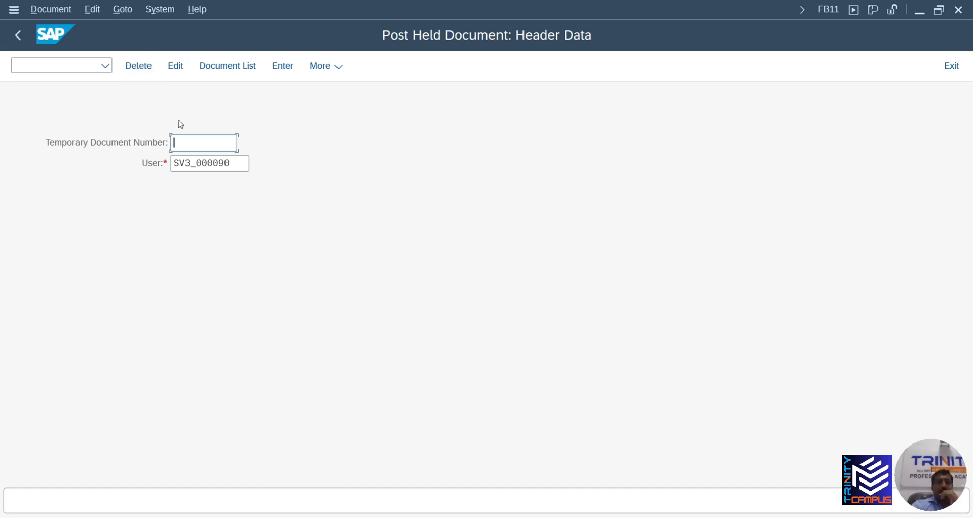
click(226, 71)
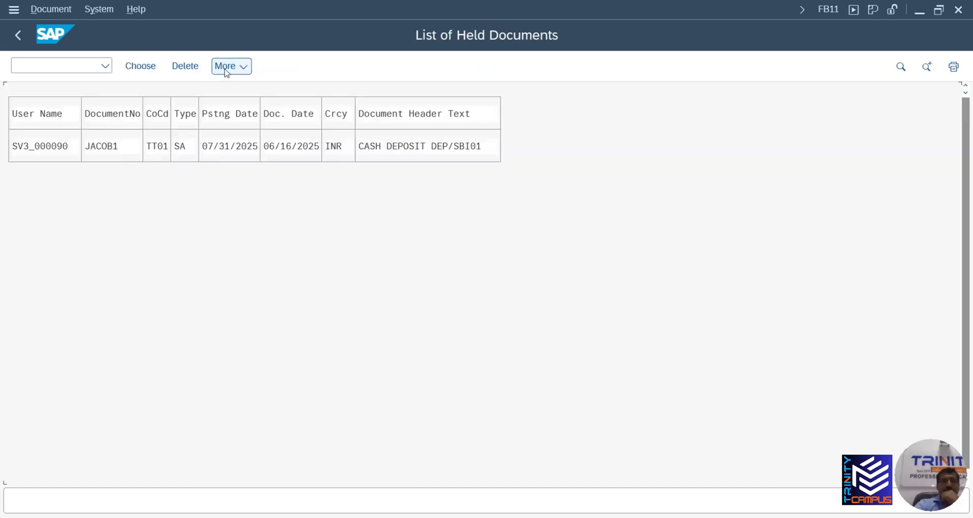
click(19, 36)
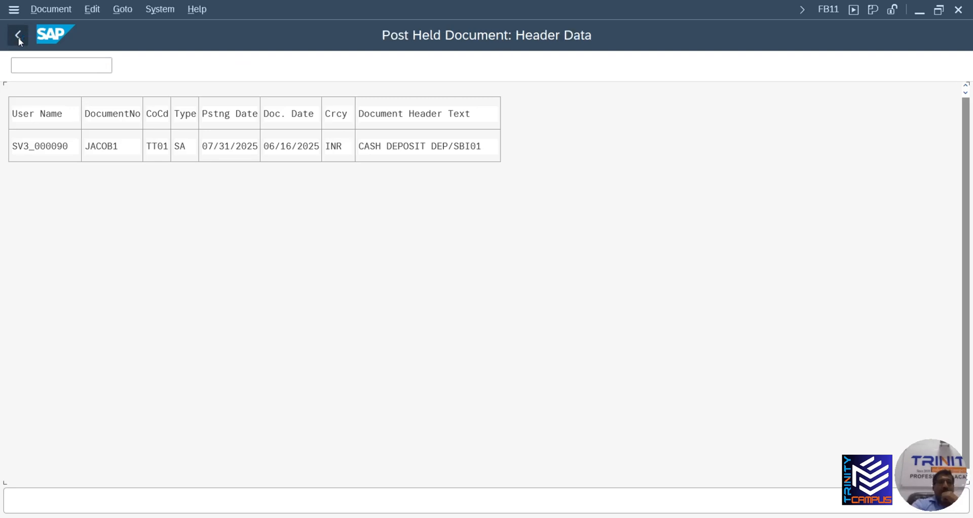
click(19, 36)
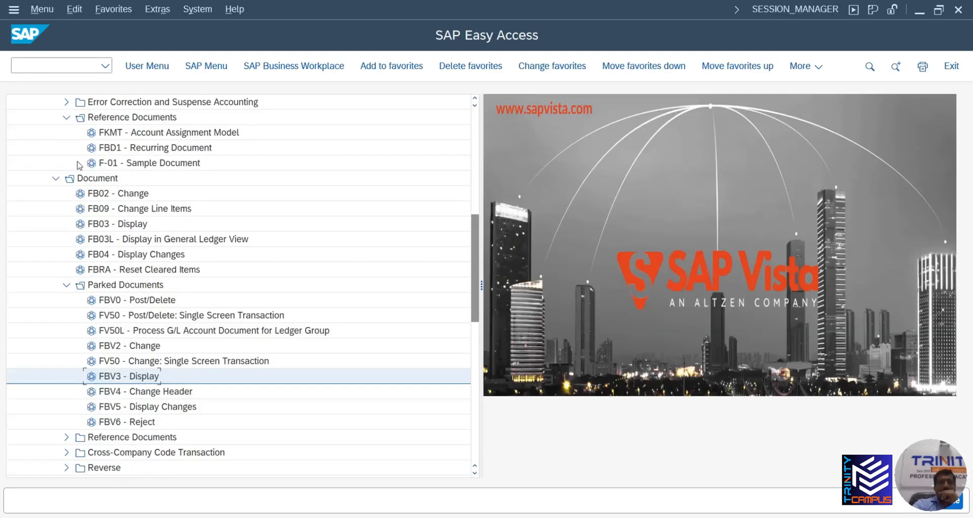
Relaunch FB01 from history and list held documents, showing TT01's cash deposit entry
click(106, 66)
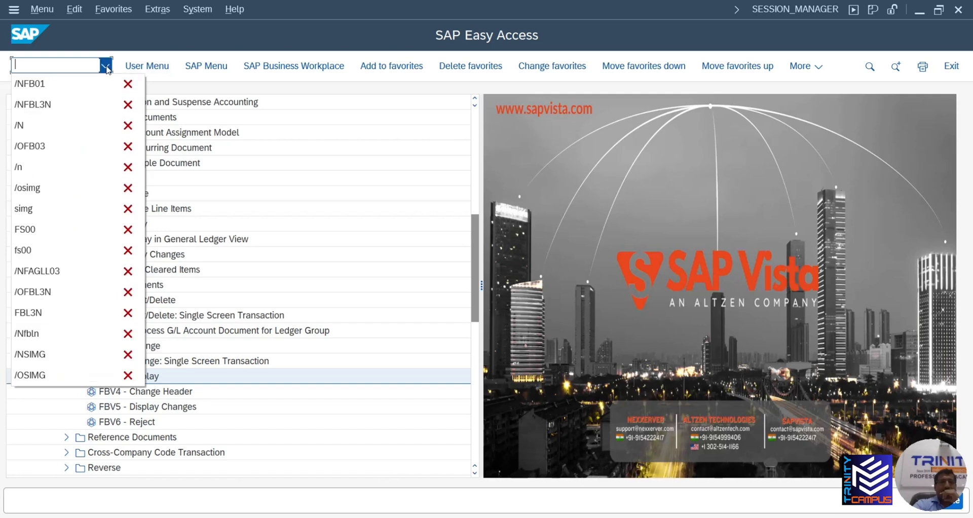
click(78, 84)
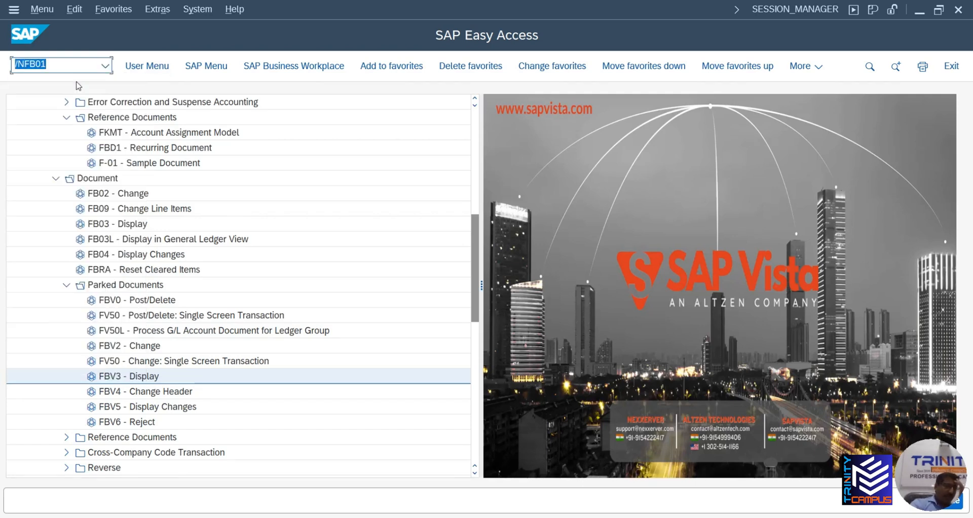
key(Return)
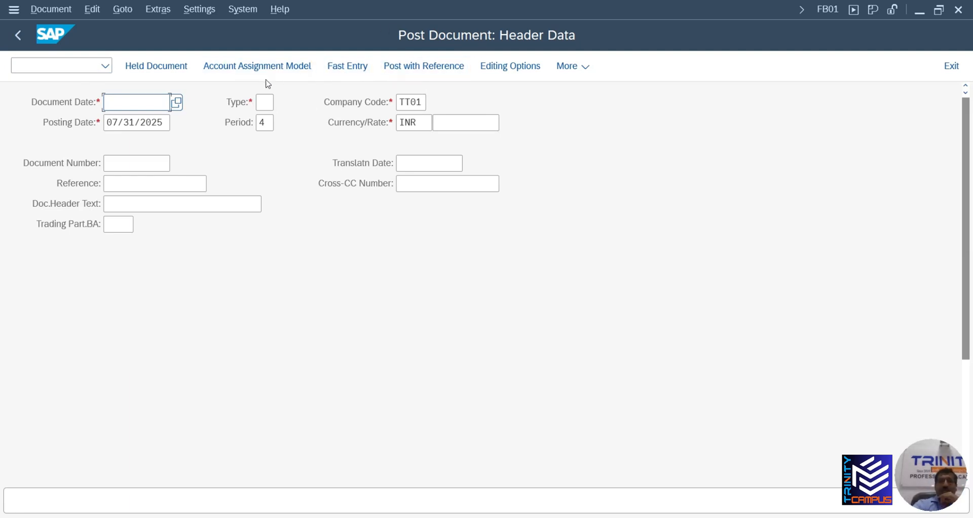
click(156, 67)
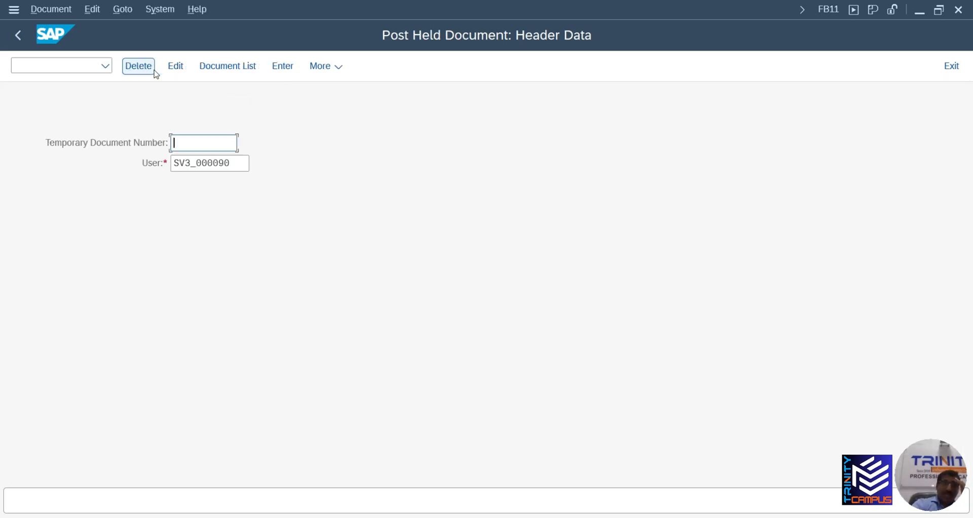
click(229, 68)
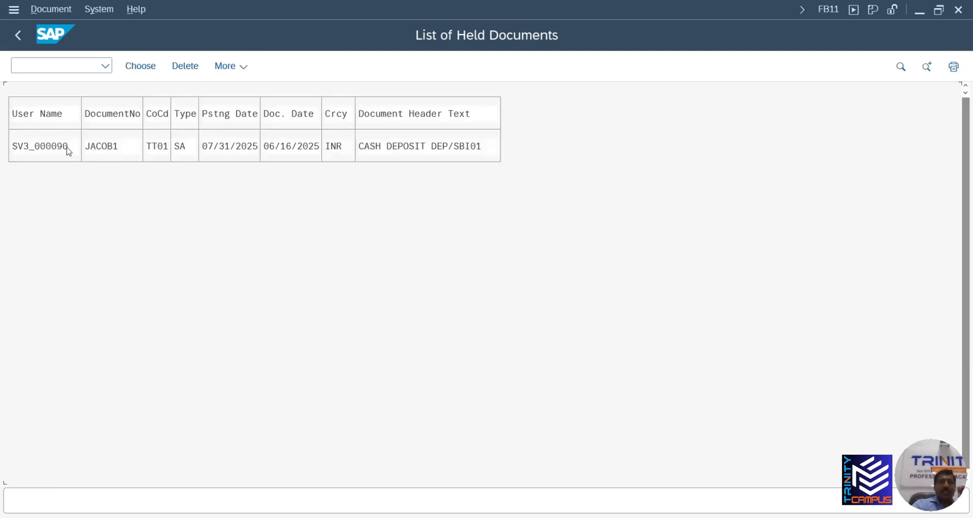
double_click(209, 150)
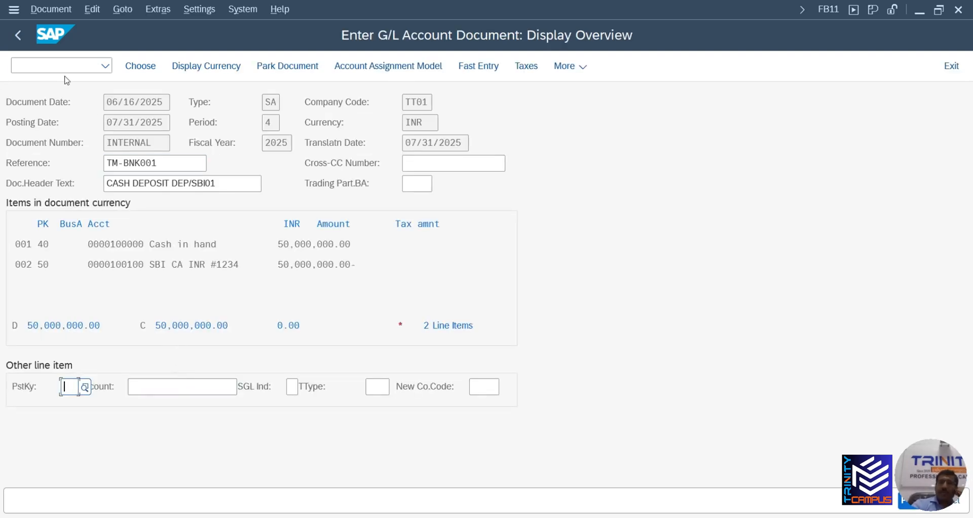
click(52, 10)
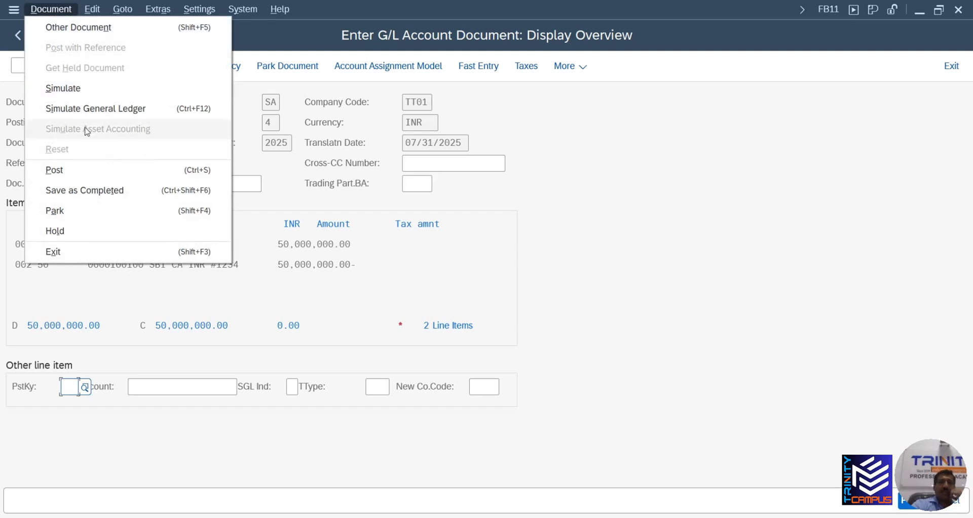
click(95, 232)
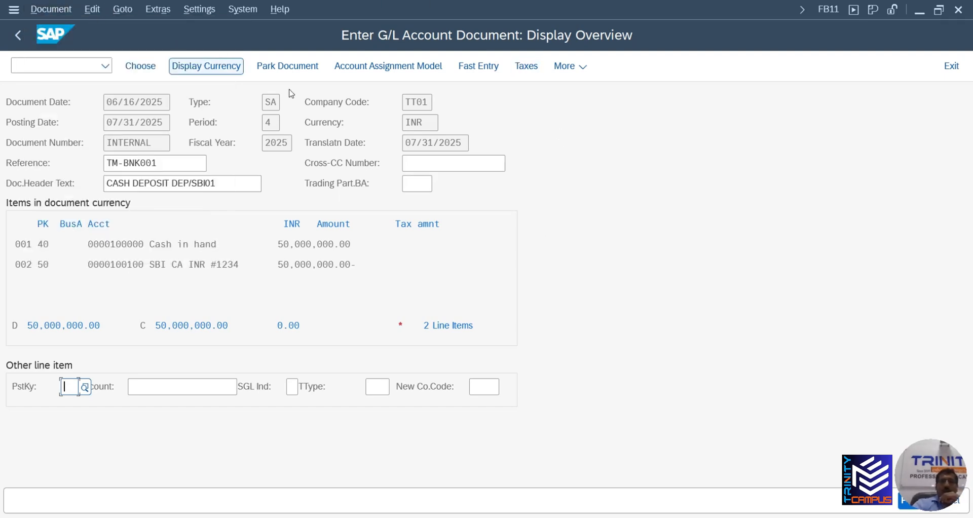
click(21, 35)
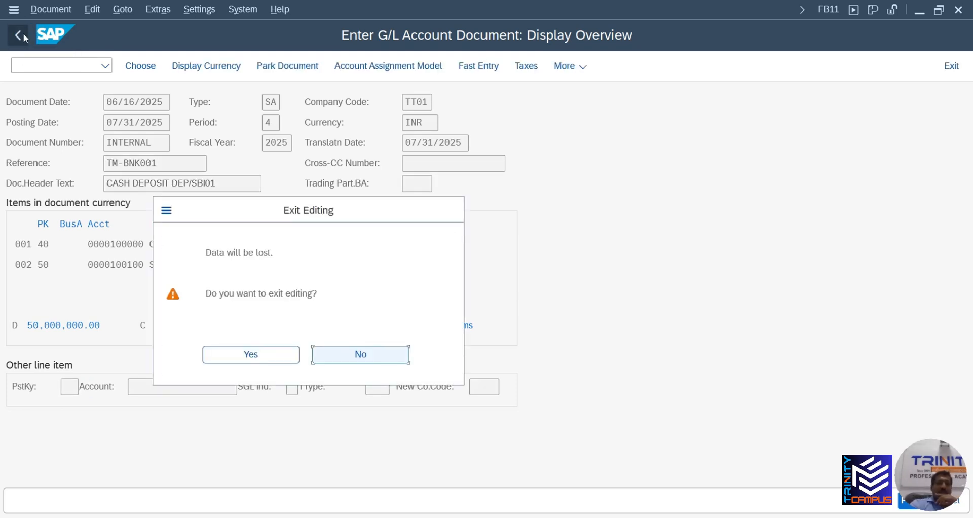
click(252, 354)
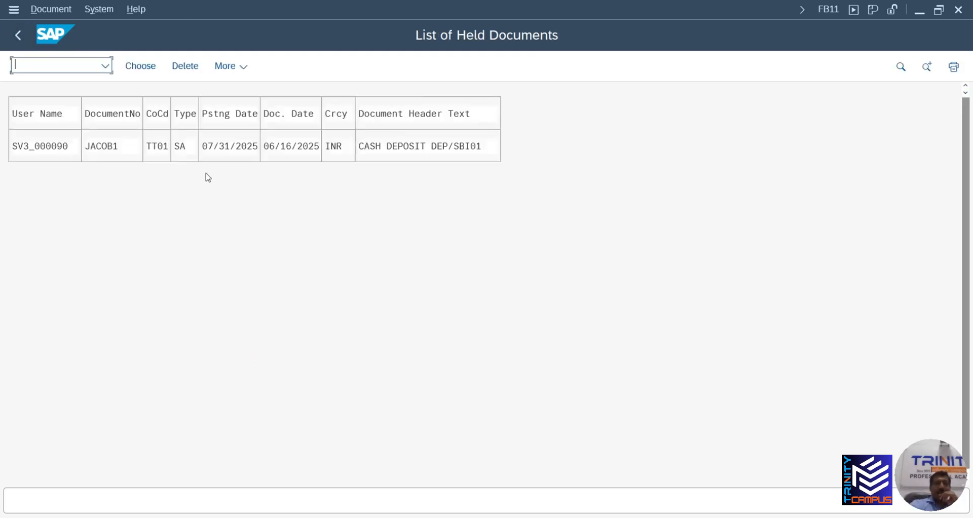
click(18, 35)
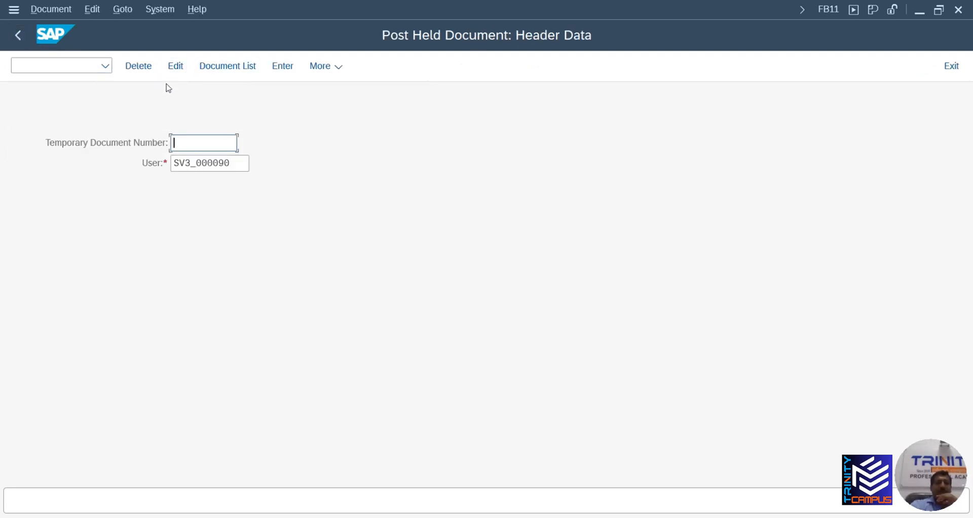
click(203, 143)
click(221, 68)
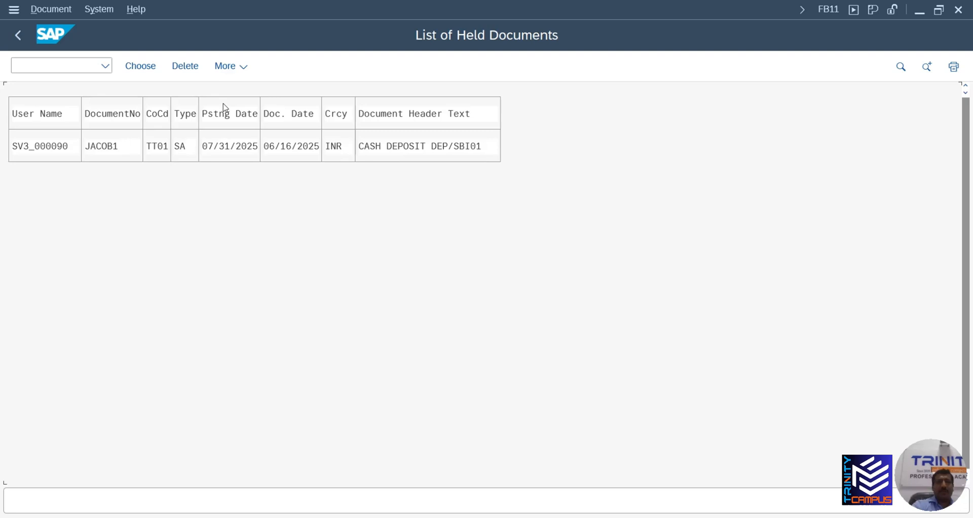
click(212, 146)
click(128, 146)
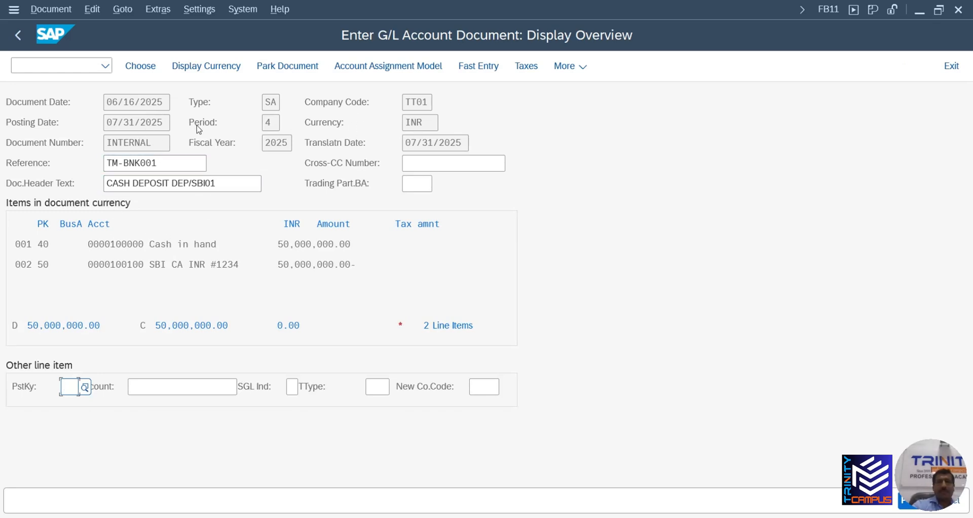
key(F3)
key(F3)
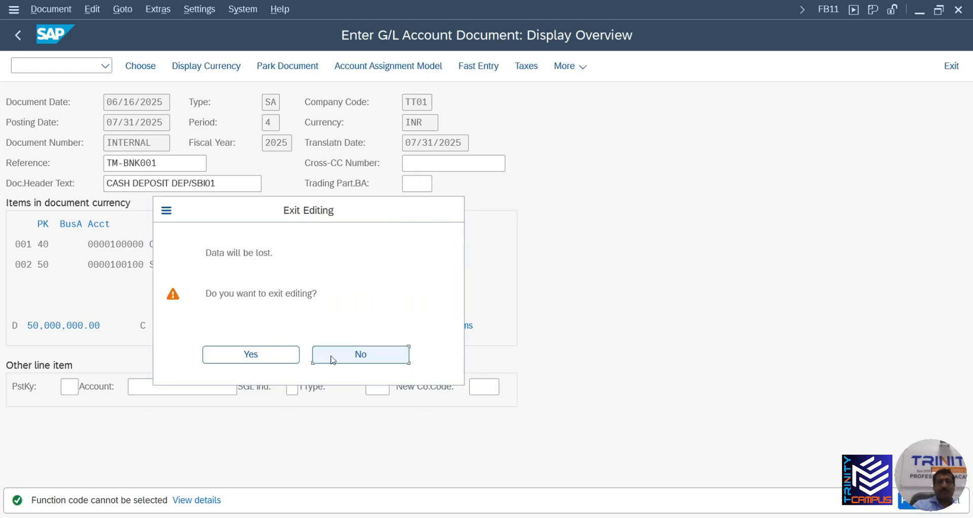
click(268, 354)
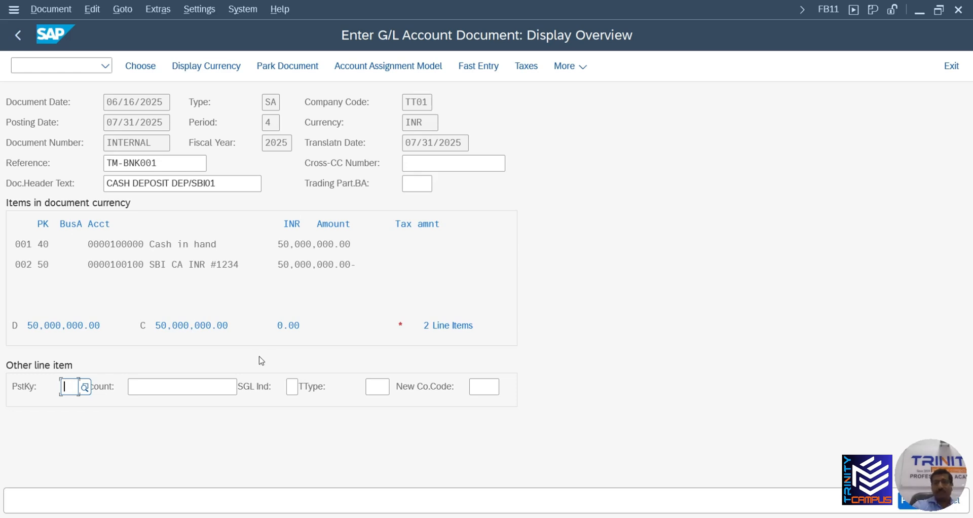
click(18, 34)
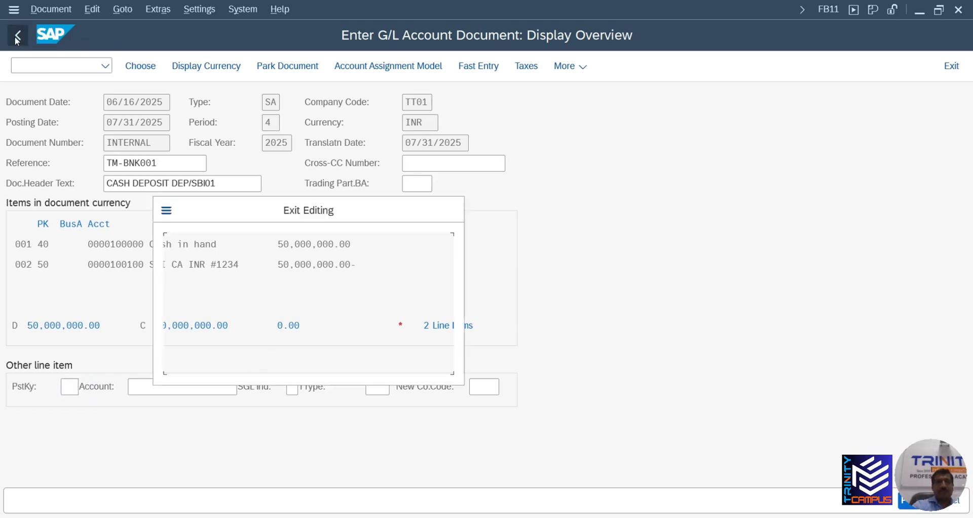
click(251, 355)
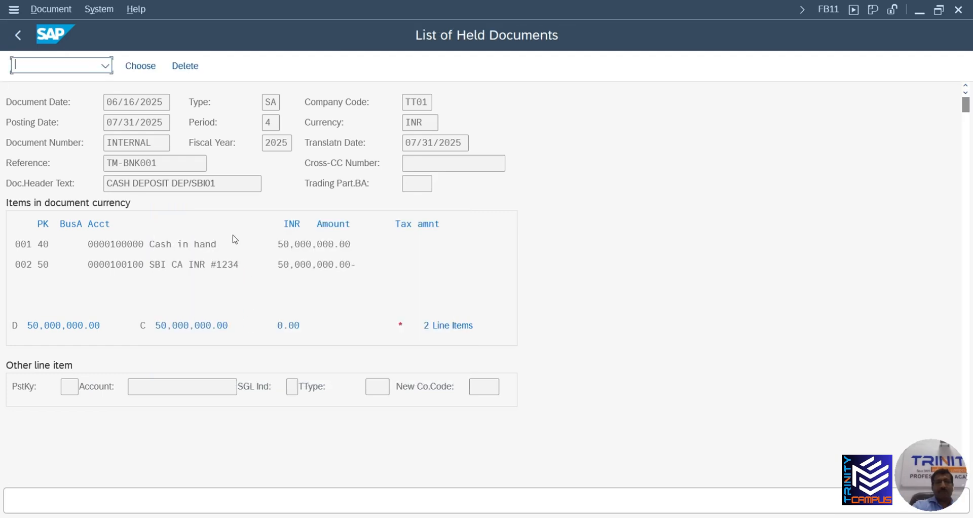
click(116, 147)
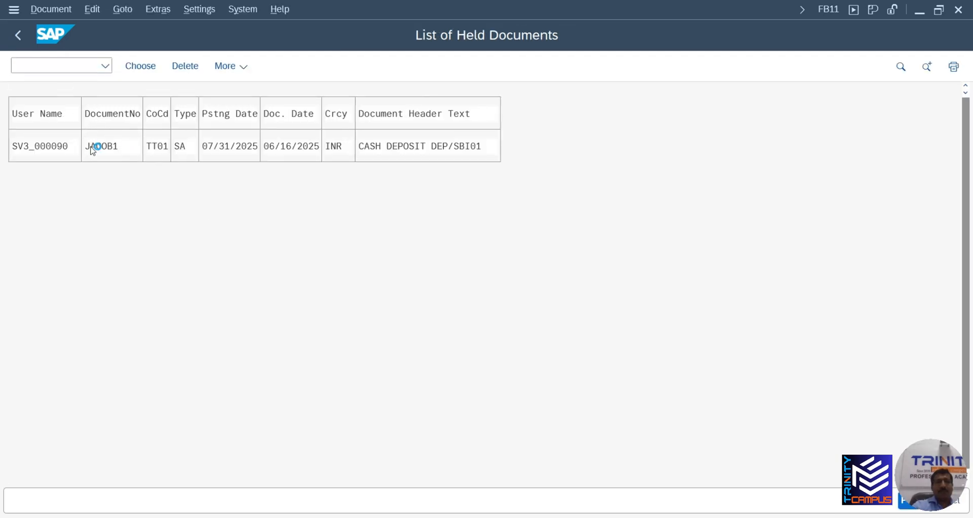
click(18, 36)
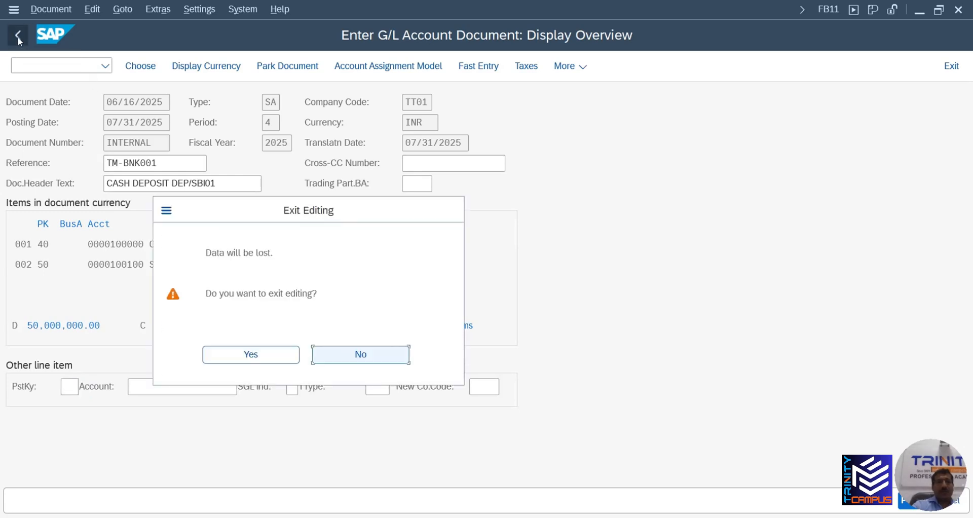
click(251, 353)
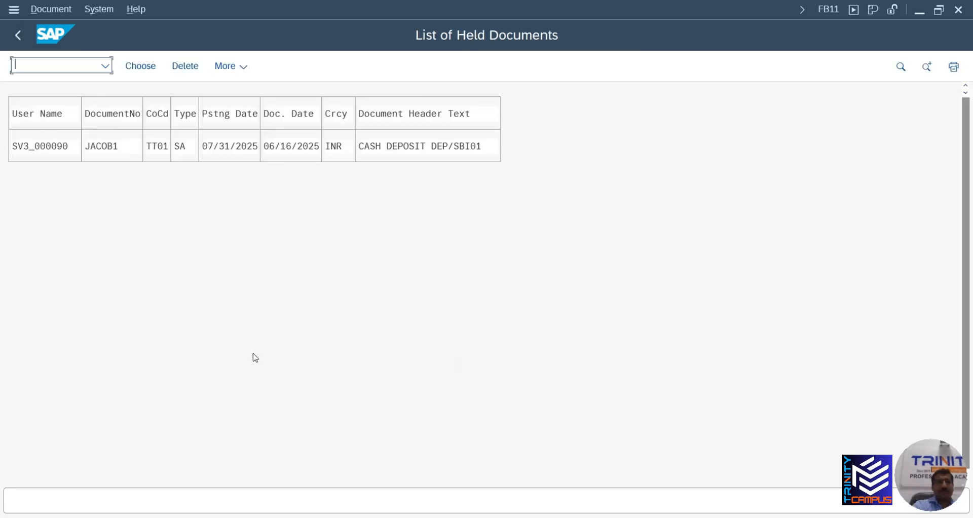
Delete the held cash deposit document by its corrected temporary number, then exit to the menu
click(19, 35)
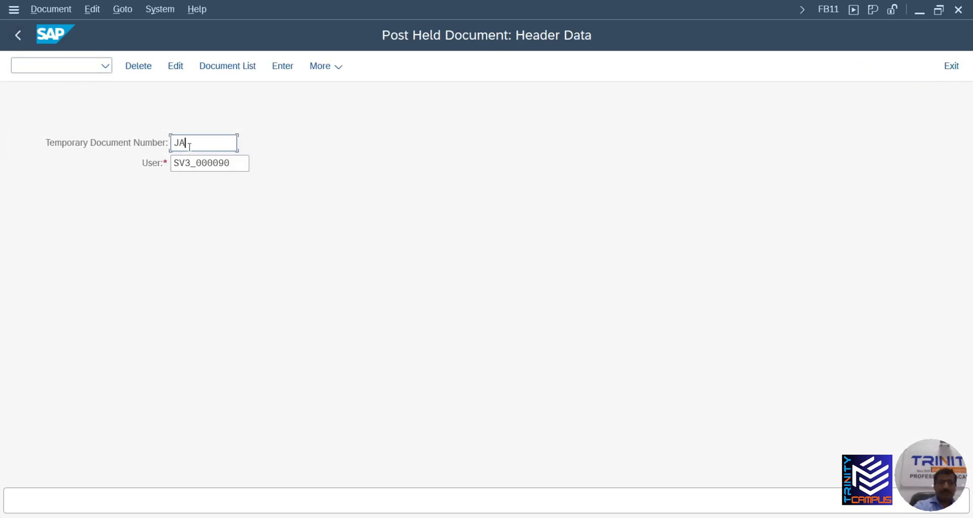
click(189, 146)
text(JACOB01)
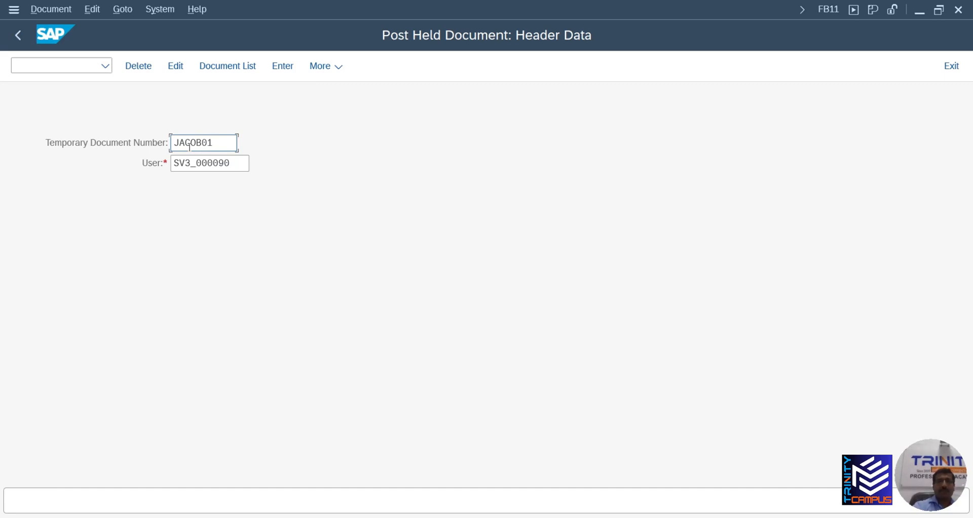
click(139, 68)
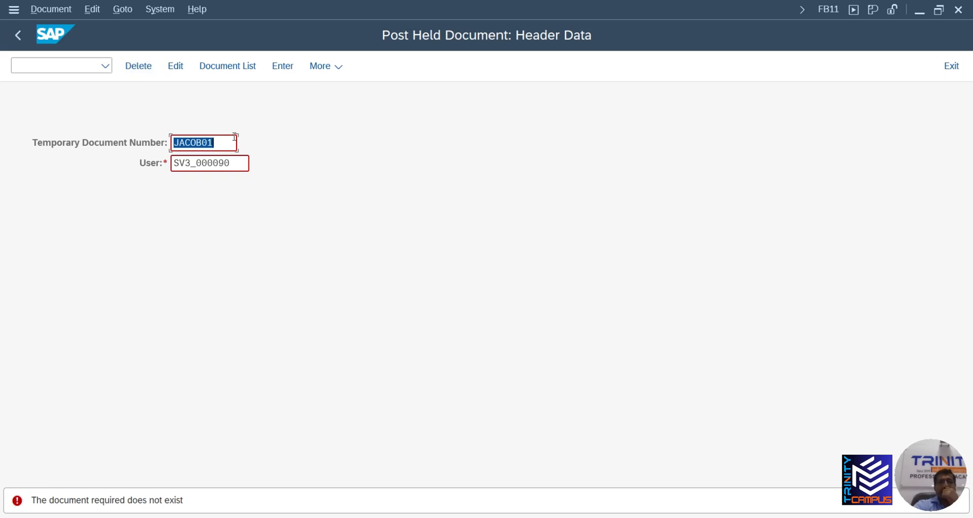
click(210, 143)
key(BackSpace)
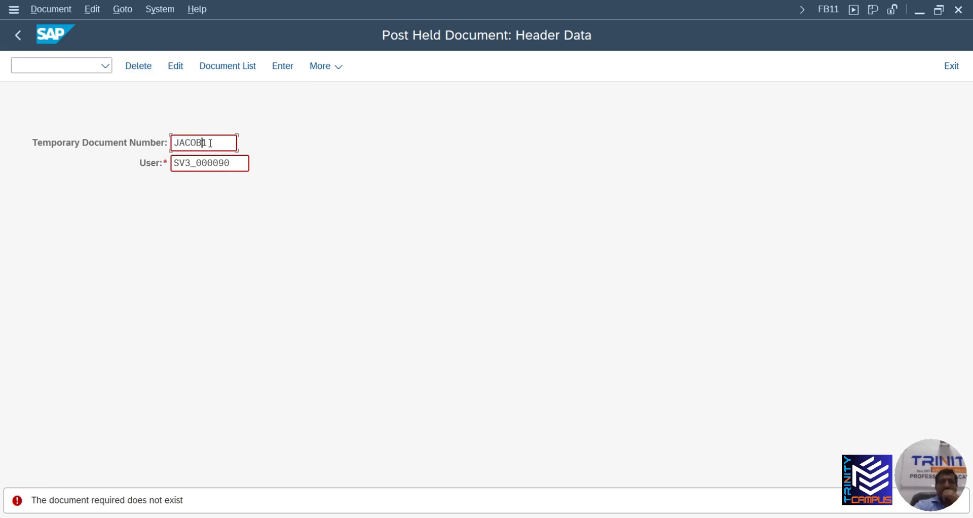
click(140, 67)
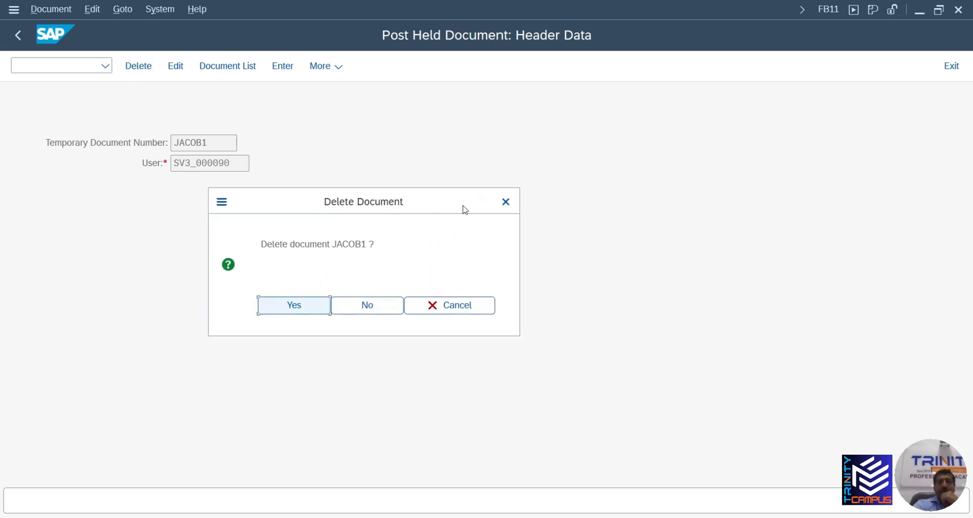
click(294, 306)
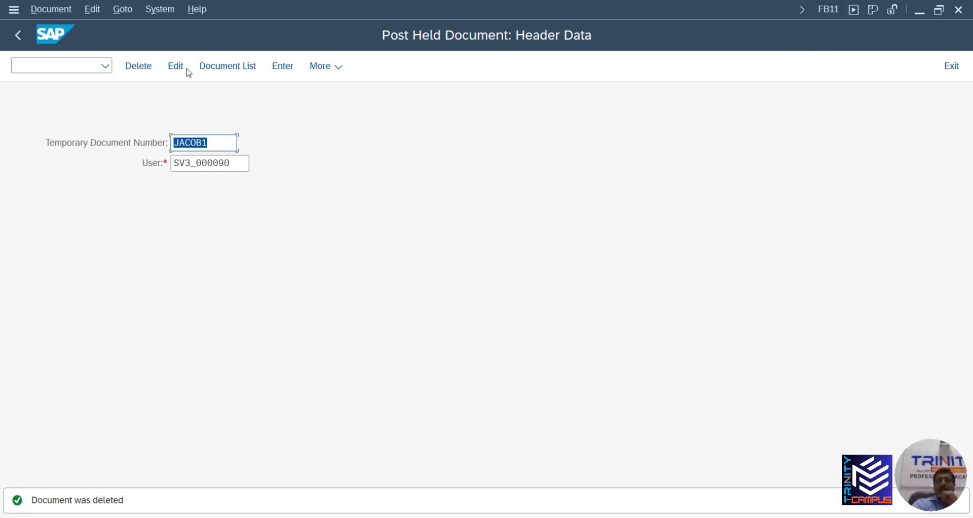
click(20, 33)
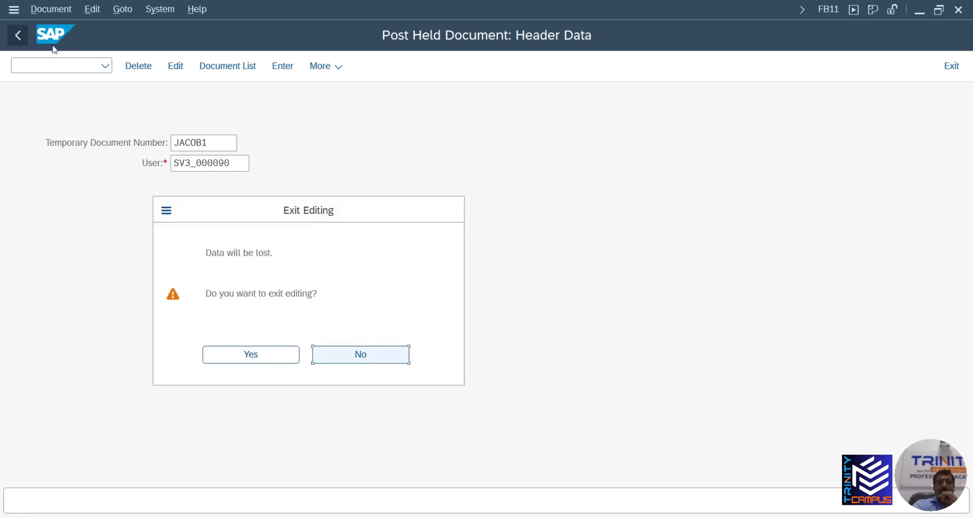
click(264, 358)
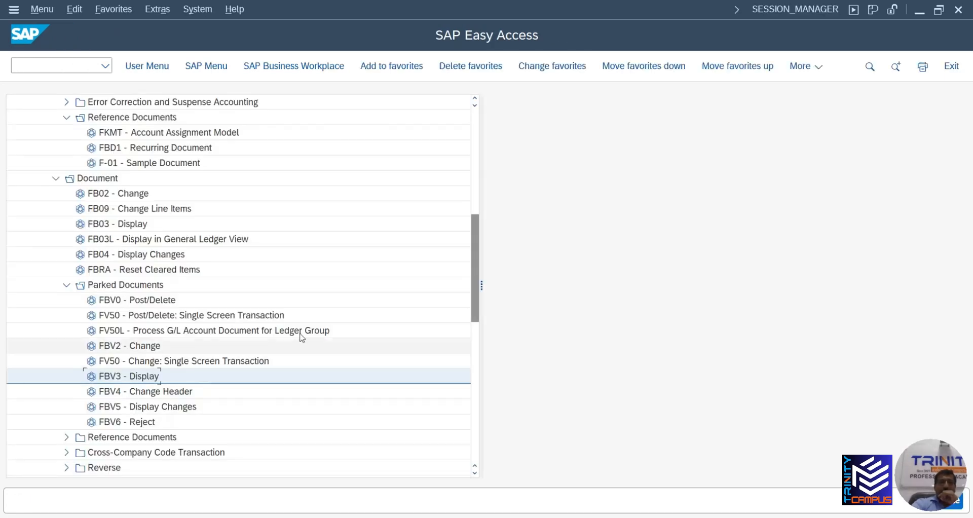
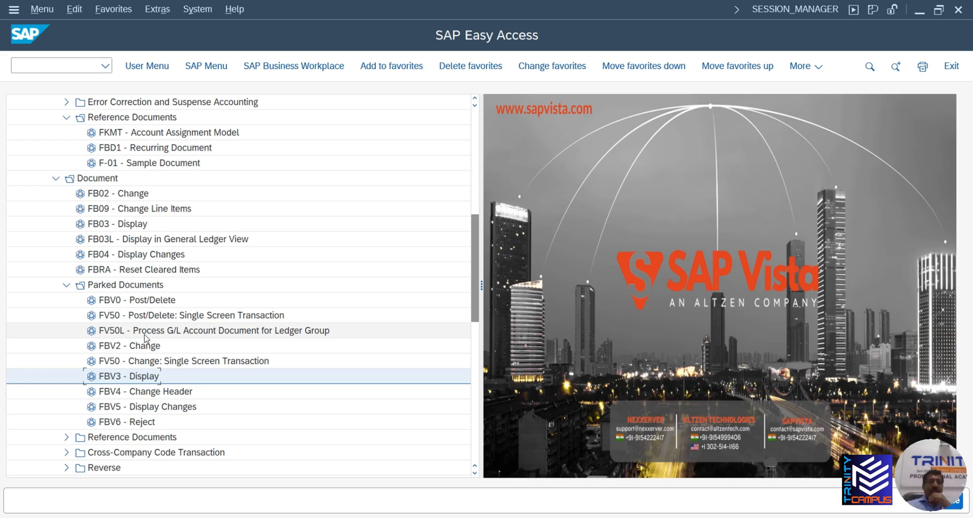
Collapse the Document Entry and Document folders in the General Ledger menu
scroll(147, 355, down, 2)
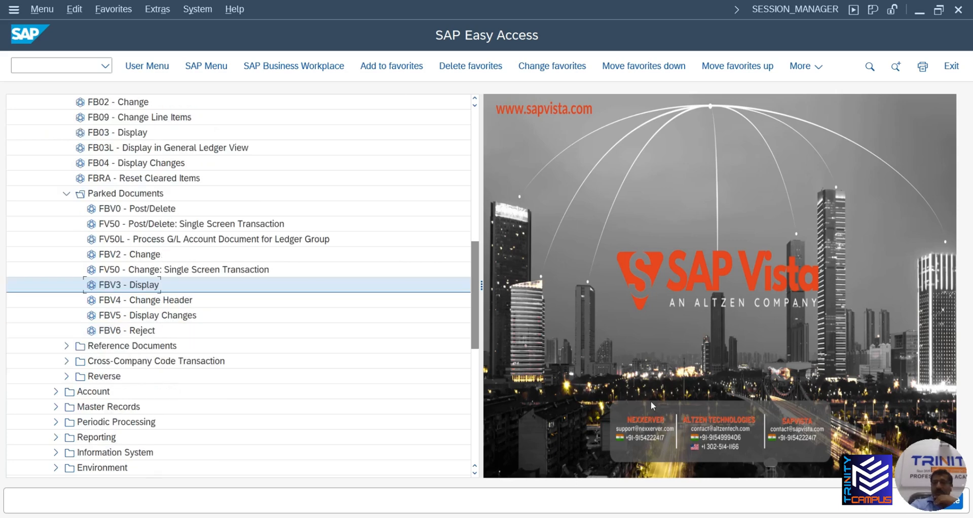
scroll(154, 219, up, 7)
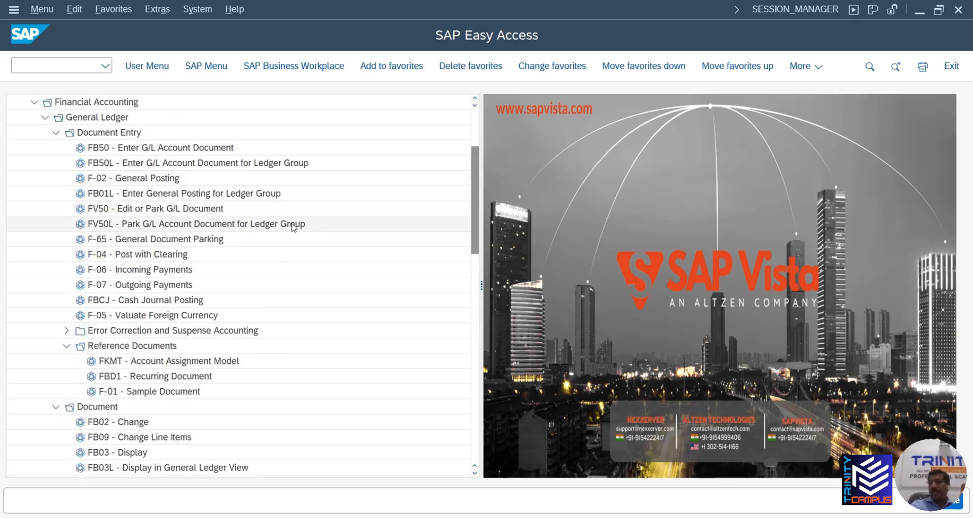
scroll(91, 314, down, 2)
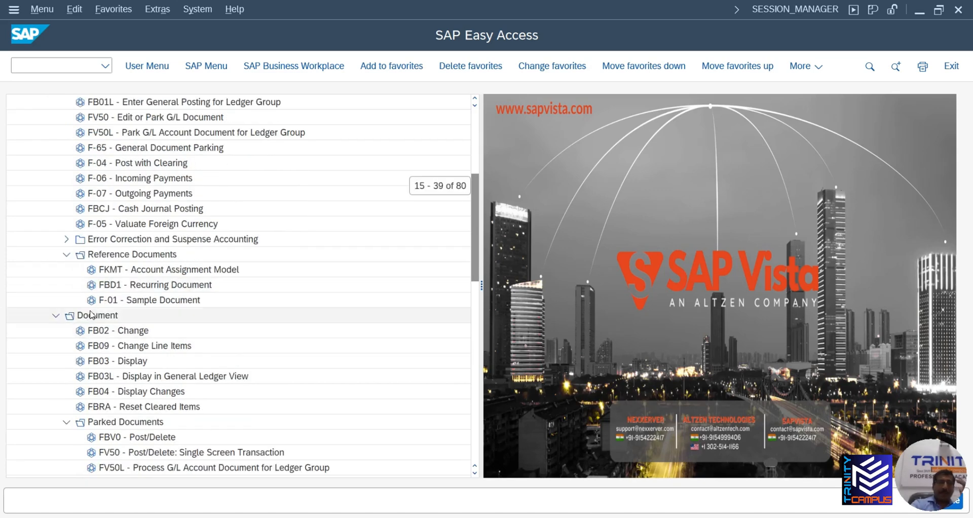
scroll(92, 311, up, 3)
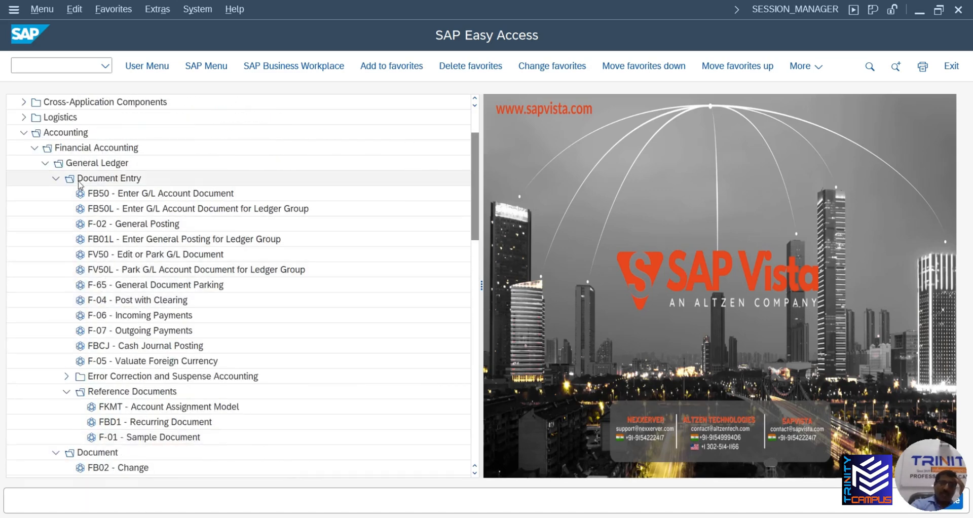
click(55, 178)
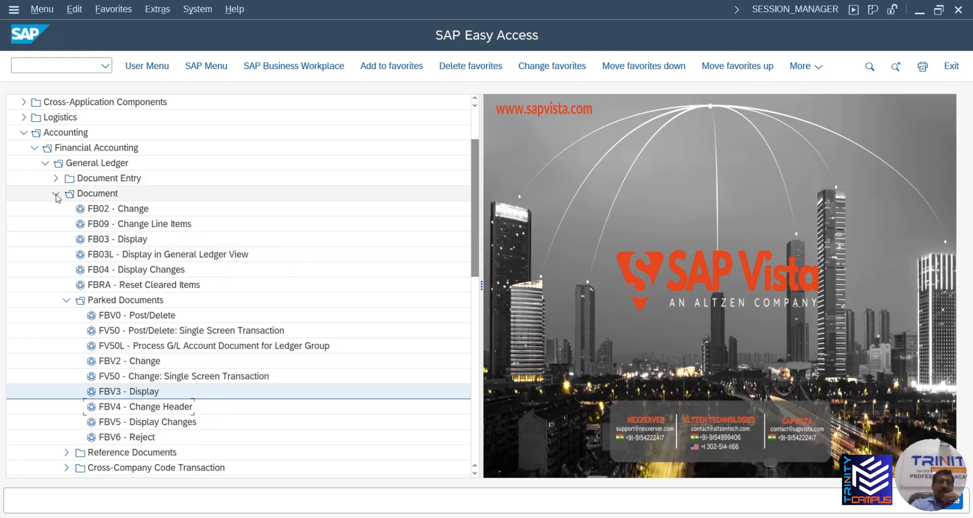
click(56, 194)
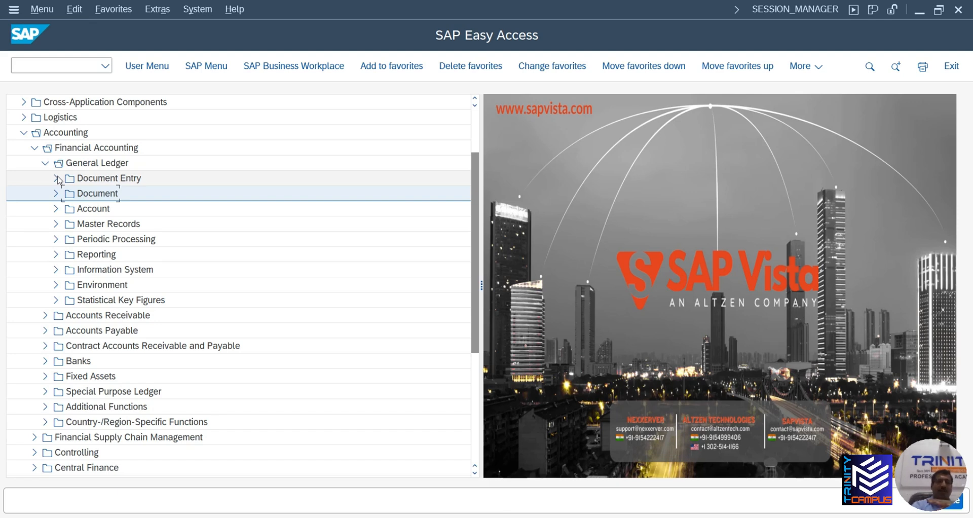
Expand General Ledger > Document > Reverse to show reversal transactions, then switch to Excel
click(57, 209)
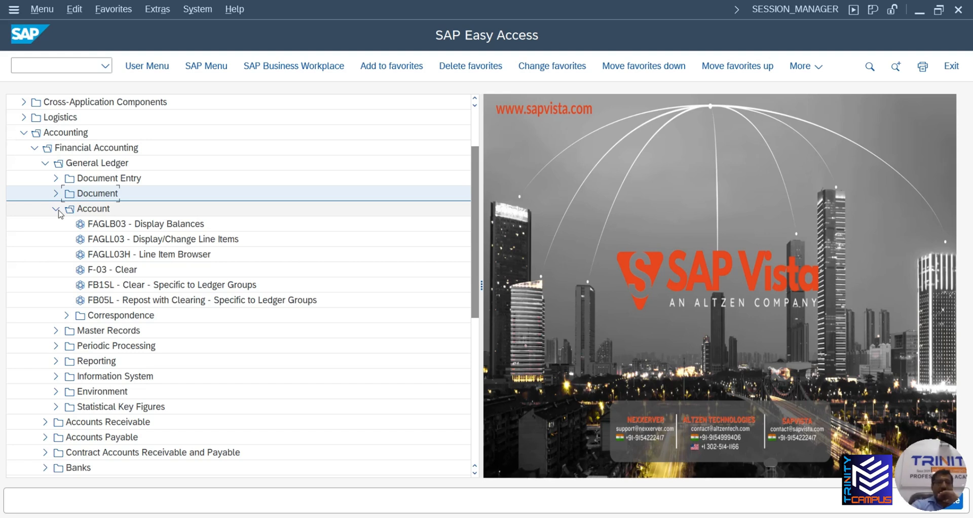
click(56, 209)
click(55, 193)
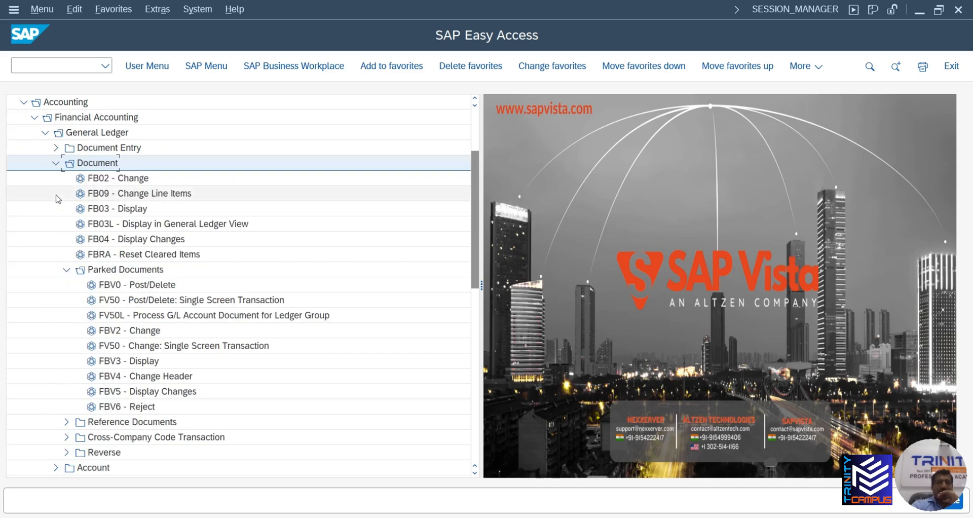
click(66, 452)
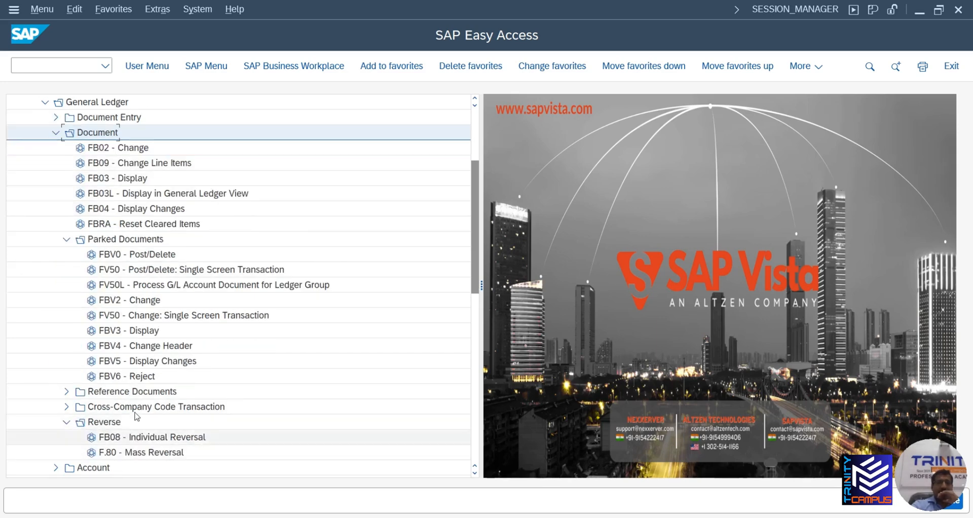
scroll(155, 251, down, 7)
scroll(159, 198, up, 1)
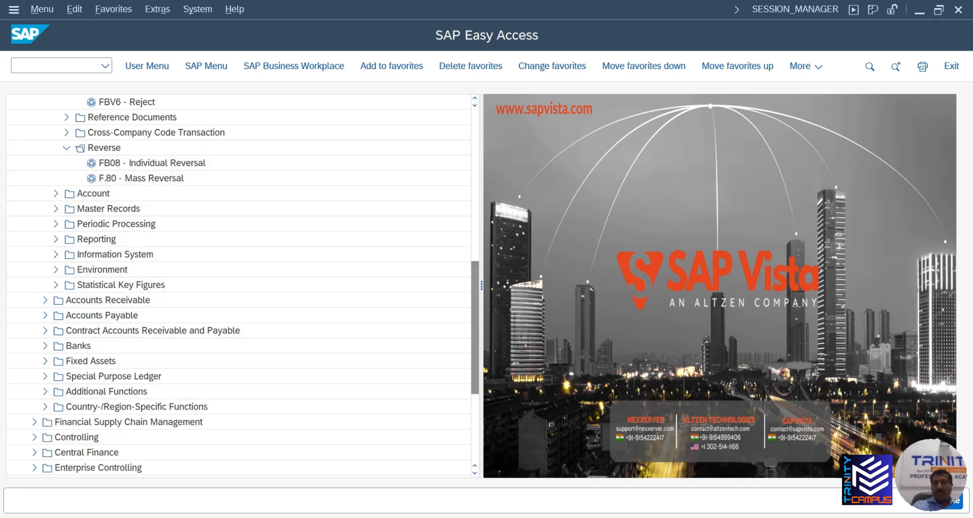
click(588, 491)
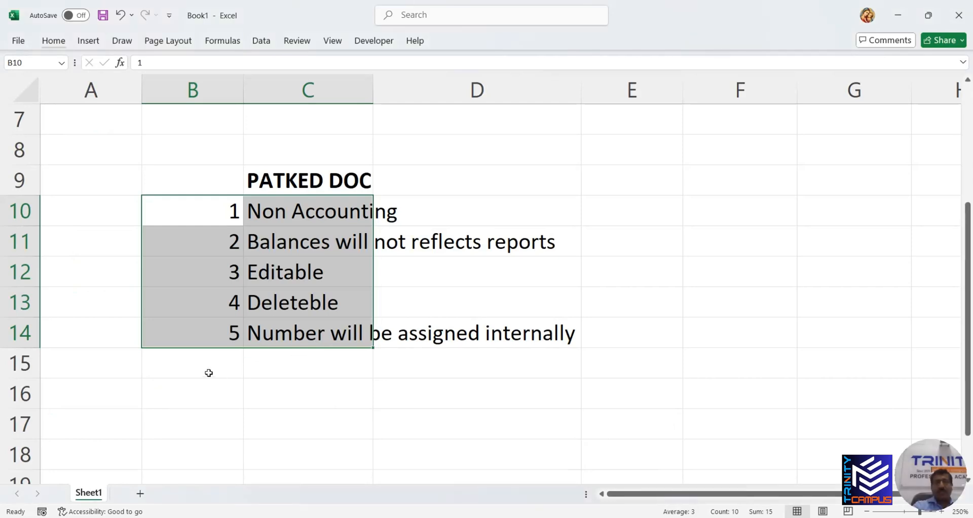
Enter account numbers 100002 and 100003 in cells B15 and B16
click(193, 375)
text(10)
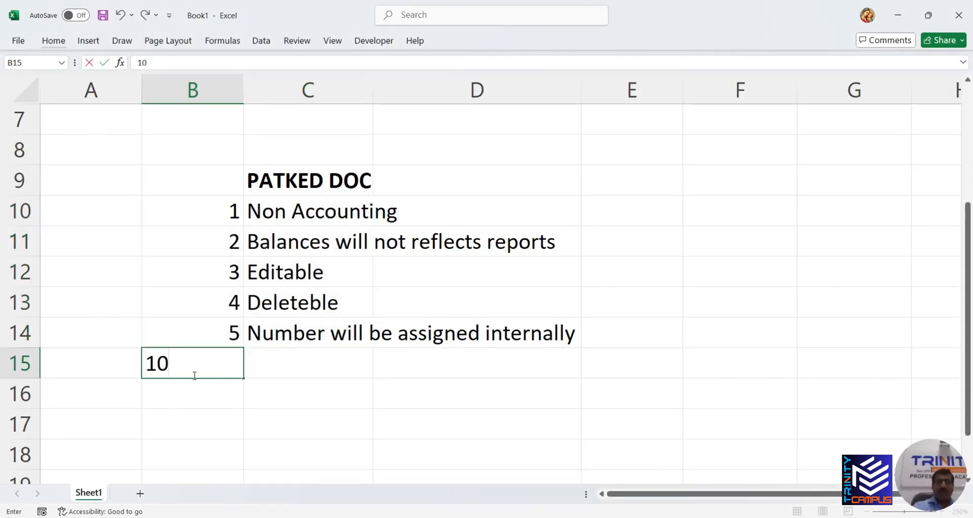
text(0002)
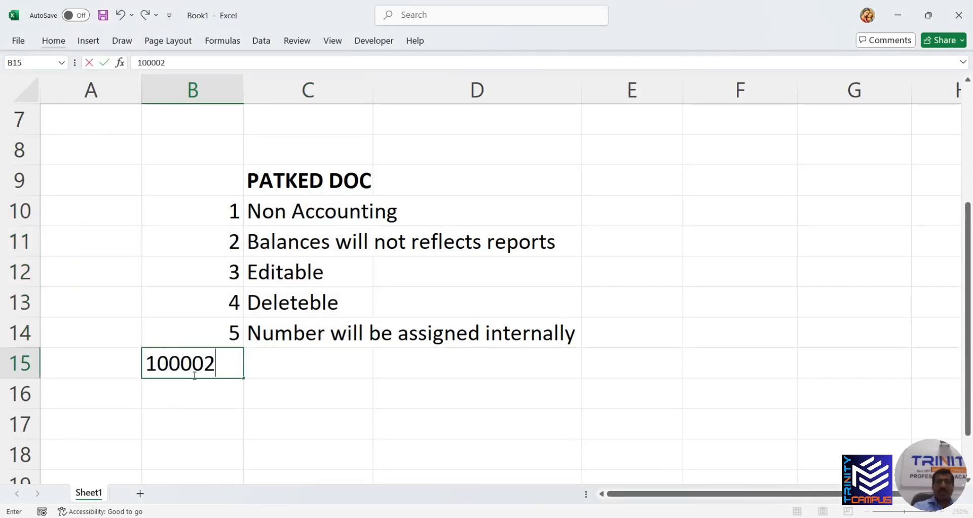
click(199, 394)
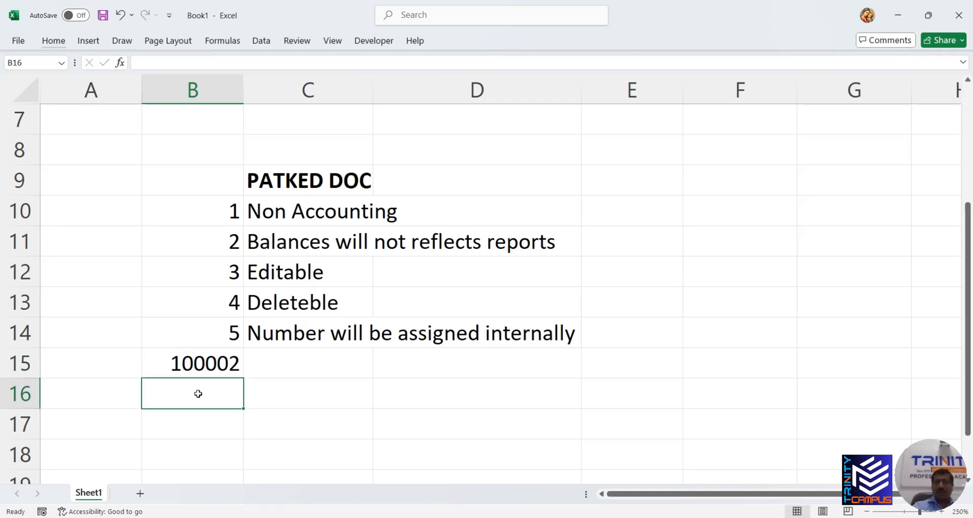
text(100003)
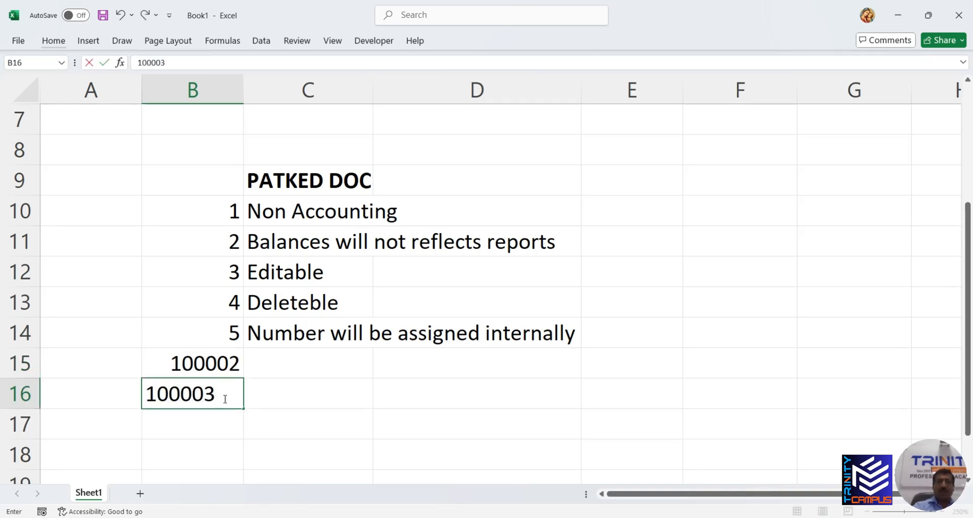
Label them PETTY CASH 1 in C15 and PETTY CASH 2 in C16, then return to SAP
click(301, 360)
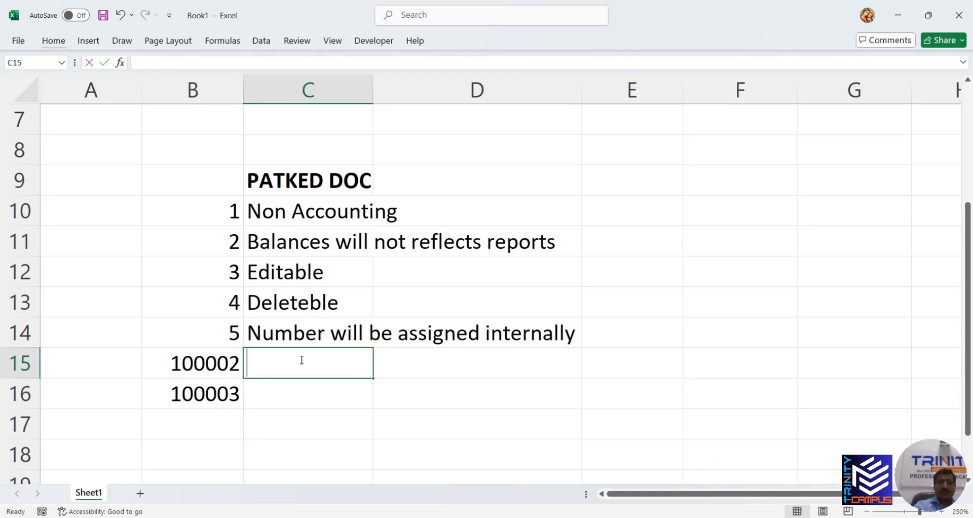
text(ca)
key(BackSpace)
key(BackSpace)
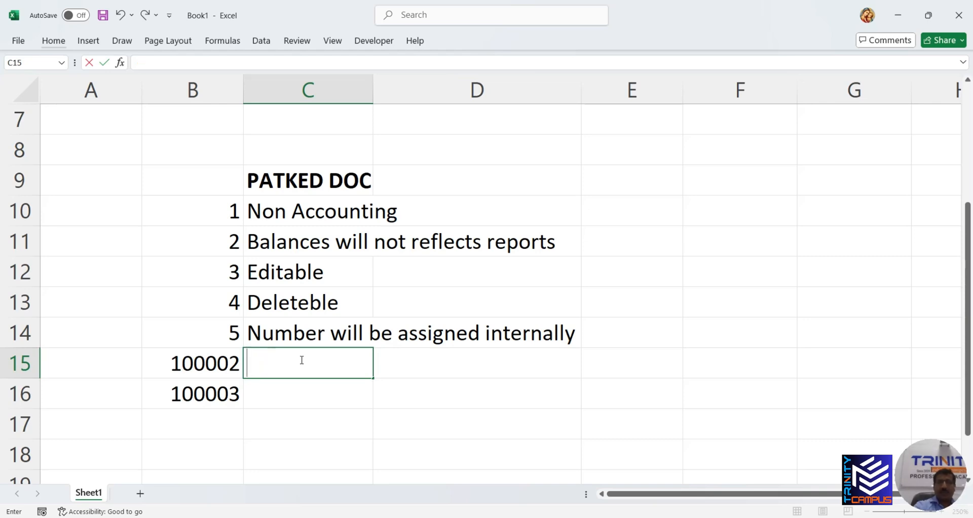
text(PE)
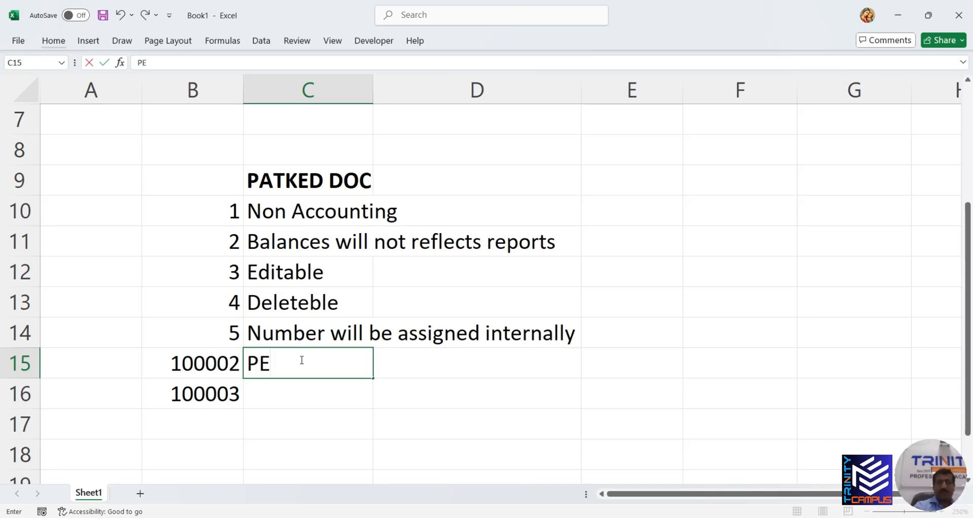
text(TTY CA)
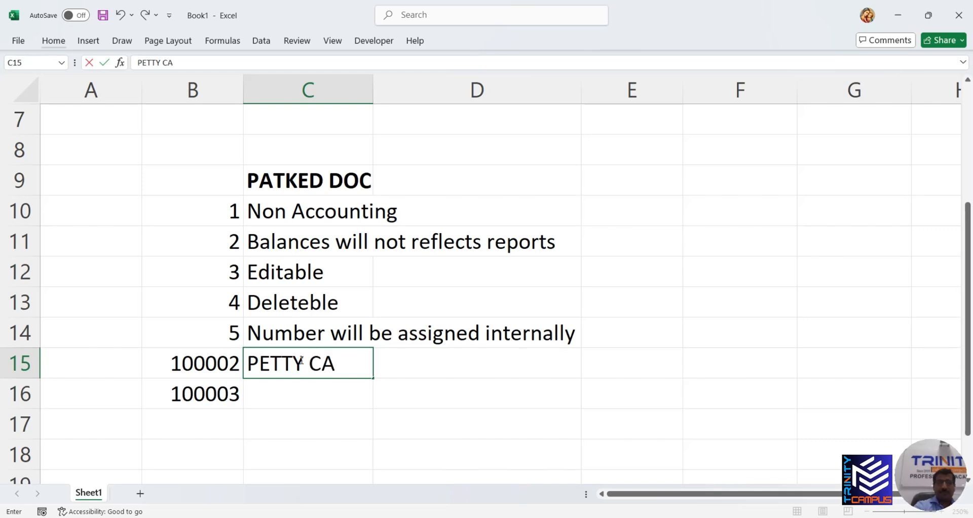
text(SH 1)
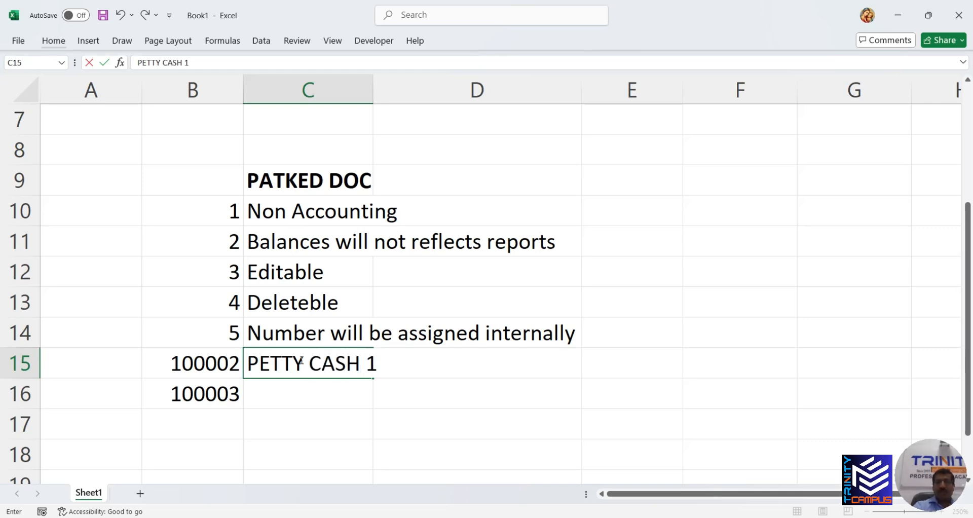
click(291, 391)
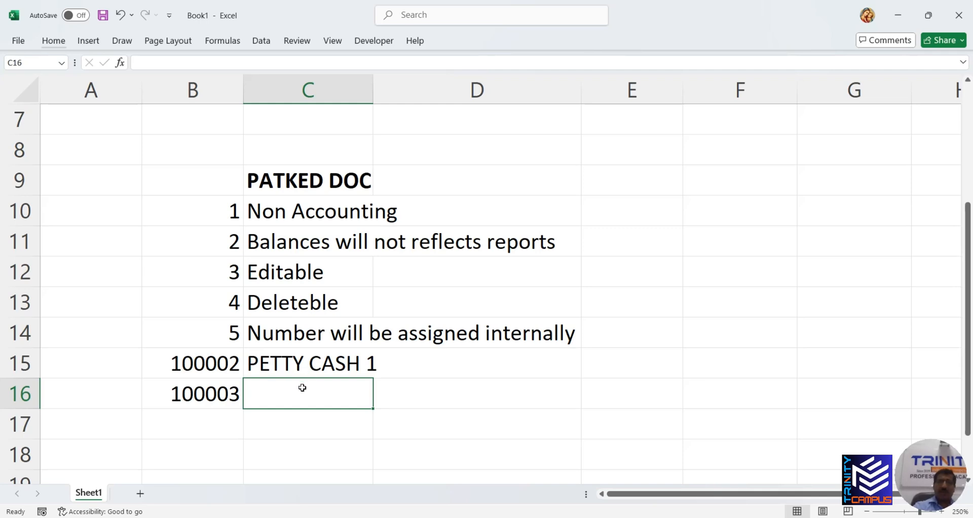
key(ctrl+d)
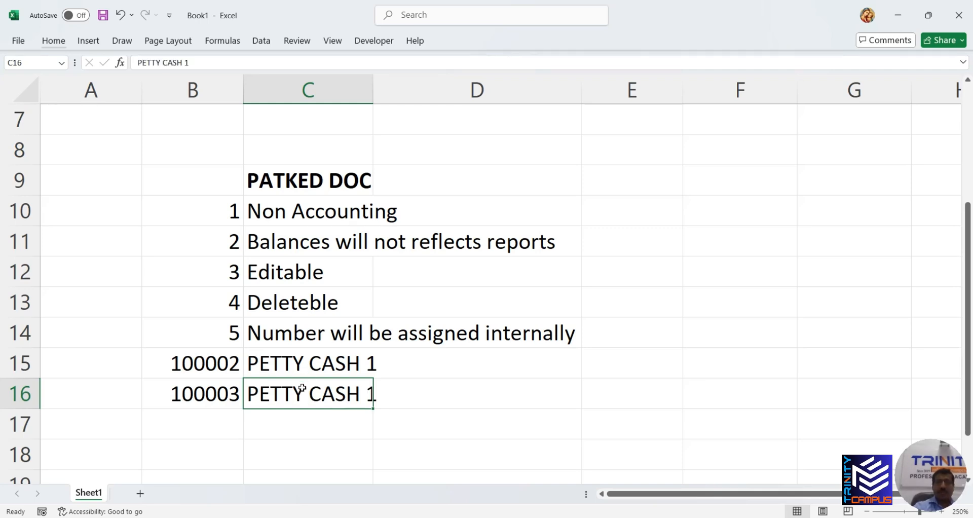
click(220, 64)
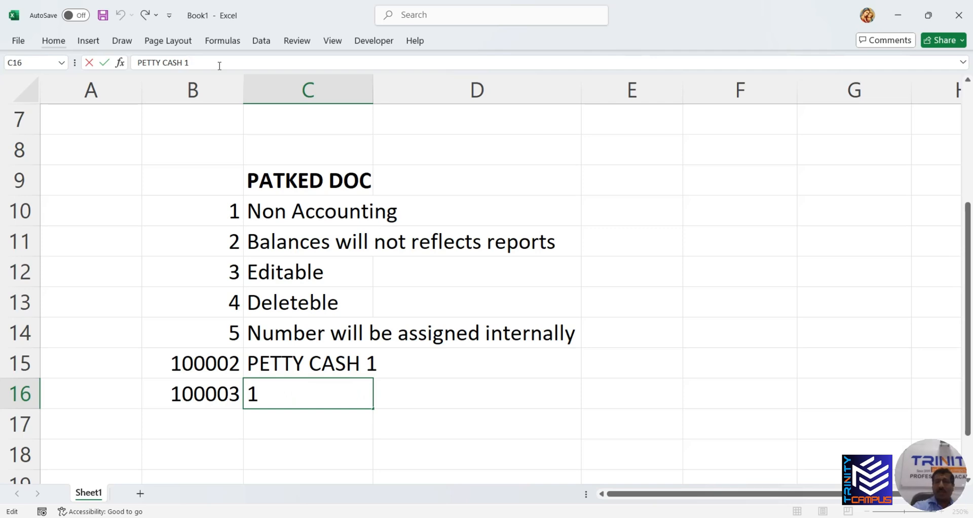
key(BackSpace)
text(2)
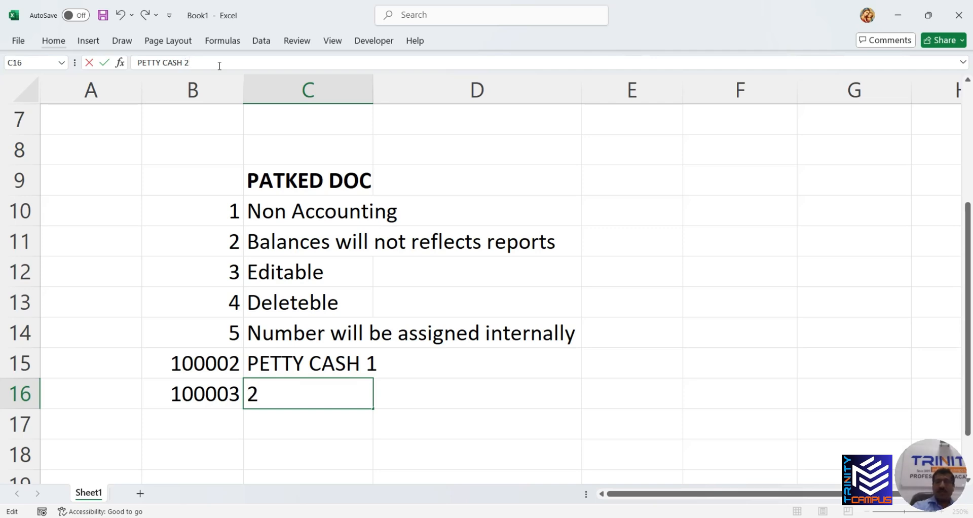
click(305, 446)
click(299, 396)
drag(203, 363, 307, 374)
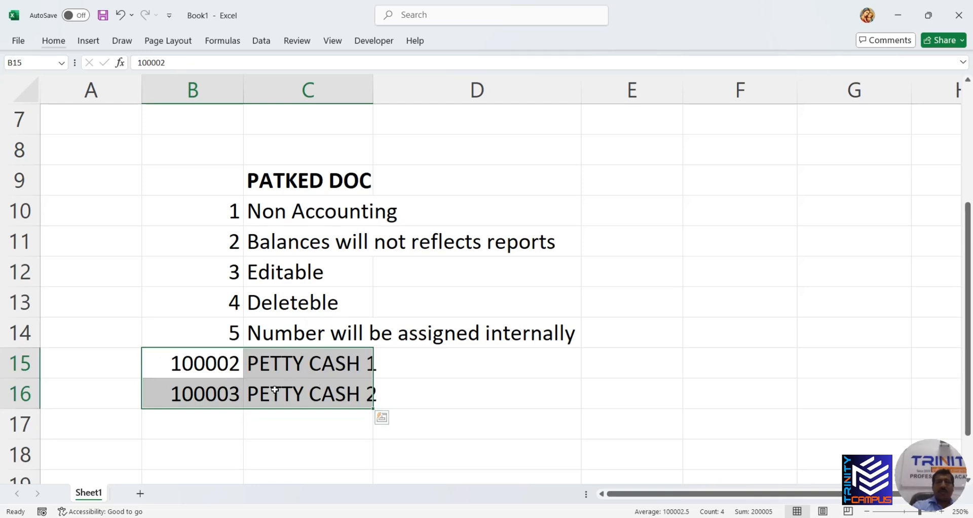
click(673, 510)
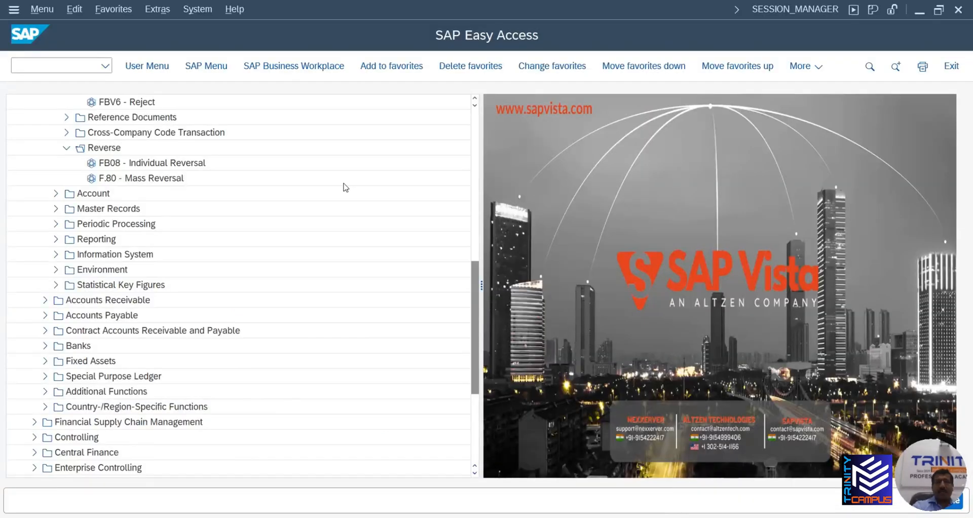
In FS00, try creating account 10002 for TT01, which fails on the missing account type
scroll(163, 241, up, 9)
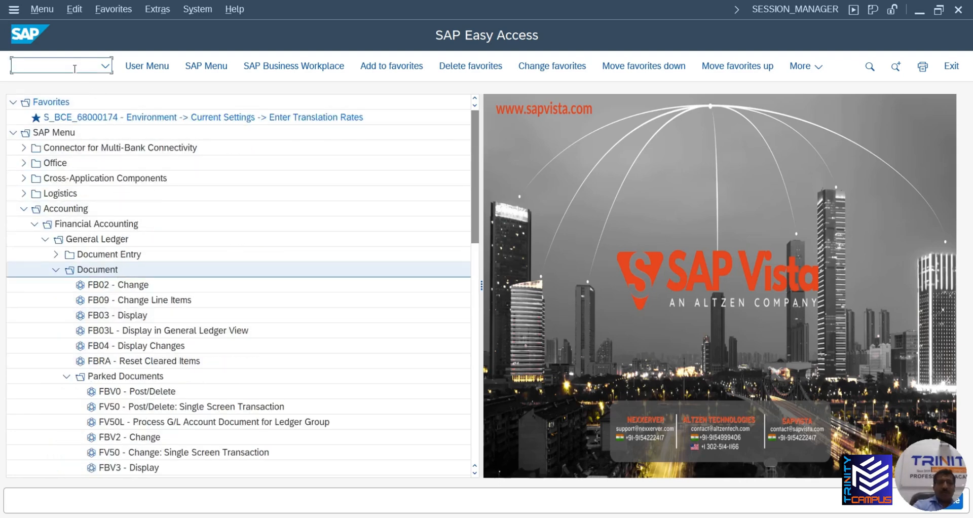
text(FS00)
key(Return)
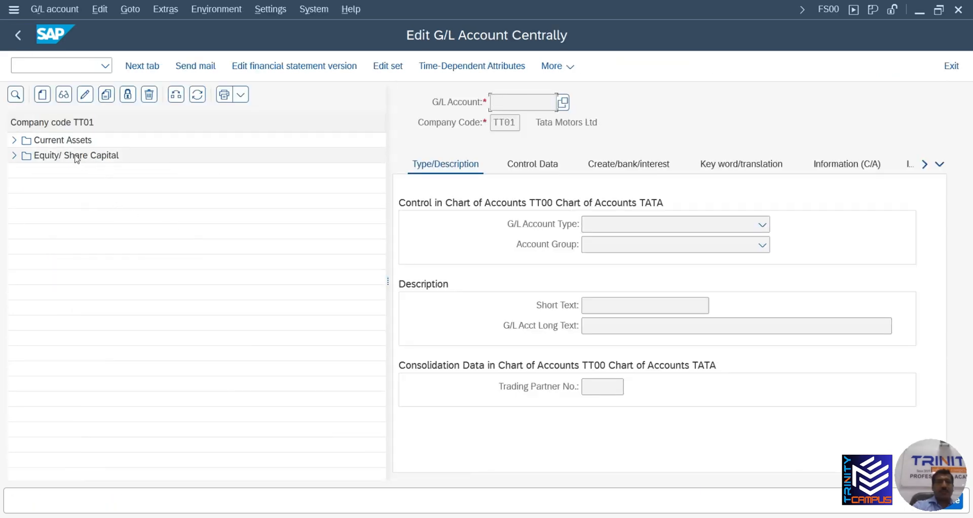
click(43, 98)
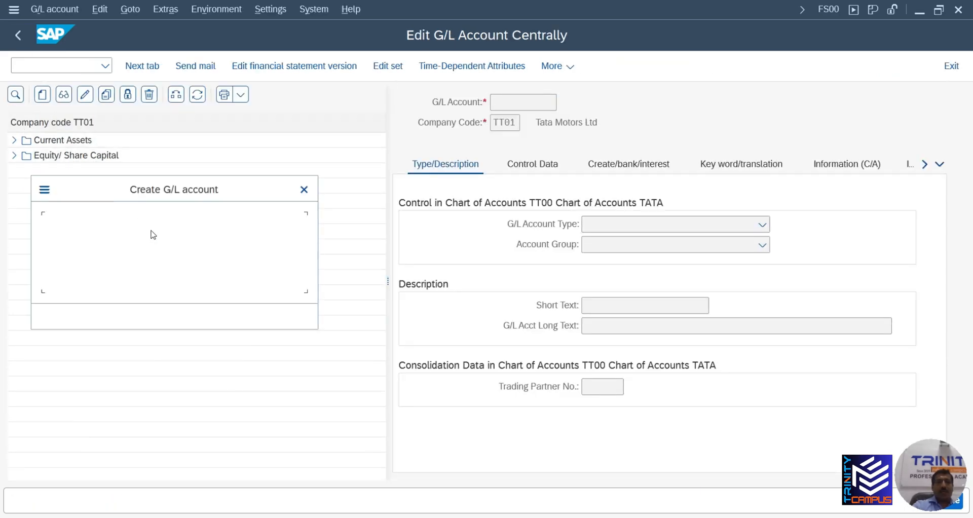
text(1000)
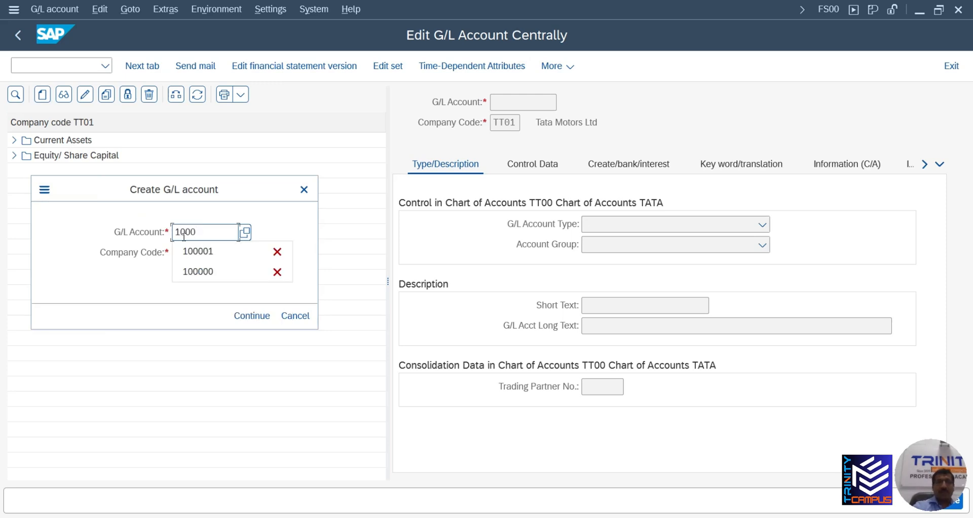
text(2)
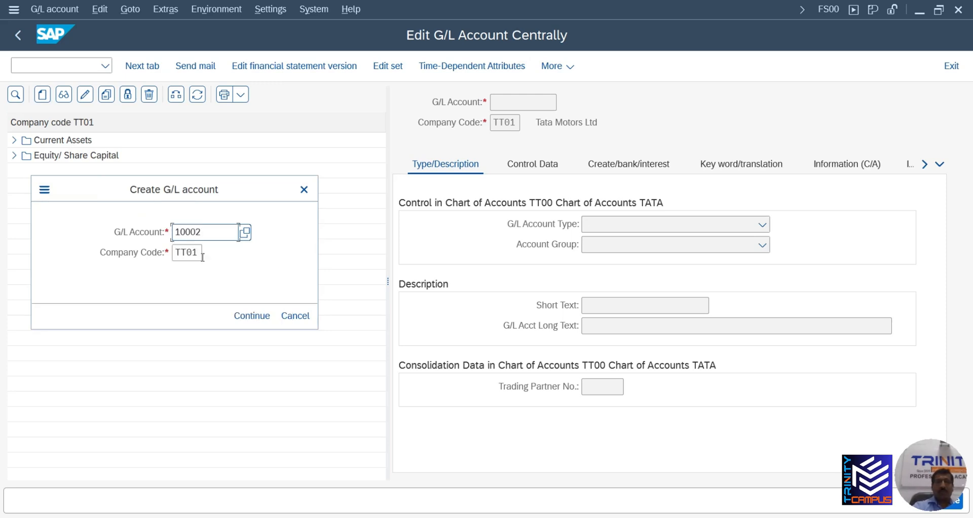
click(257, 320)
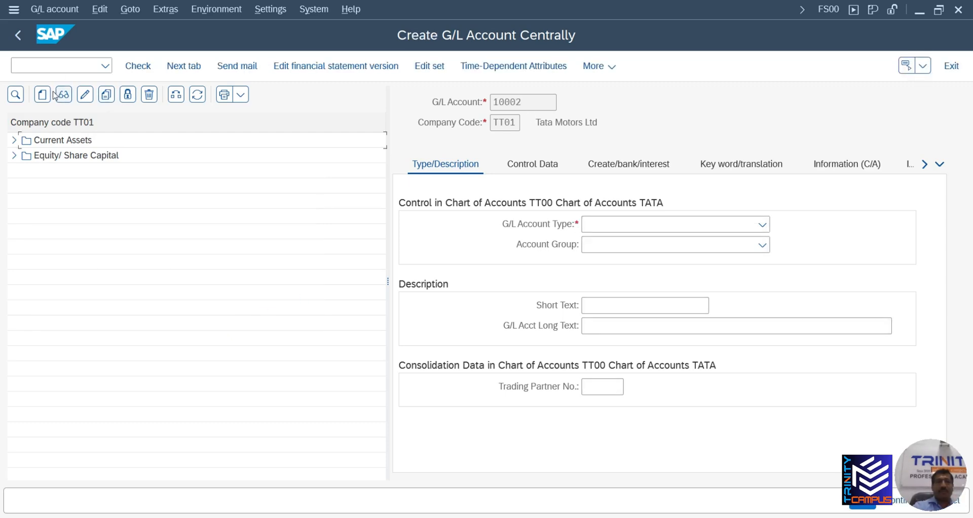
click(23, 39)
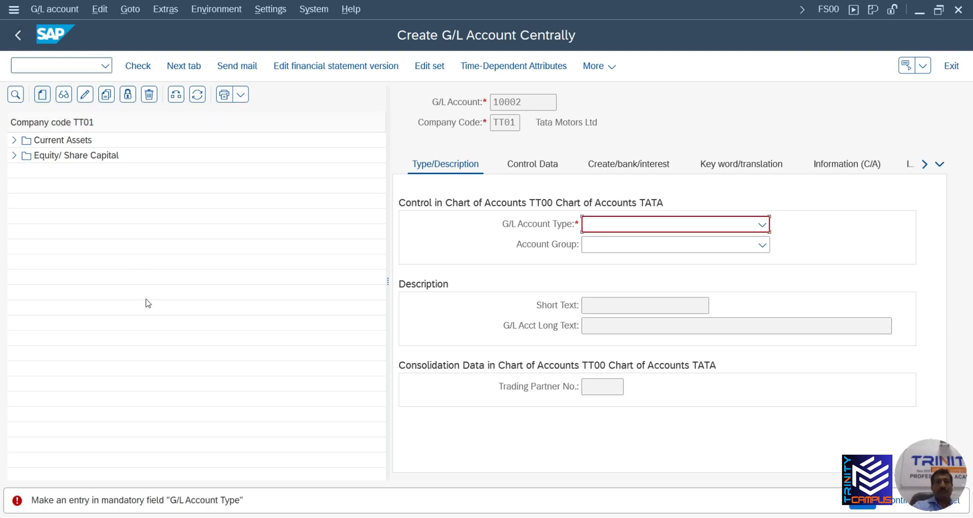
Cancel account 10002 and restart the transaction with /NFS00
key(Escape)
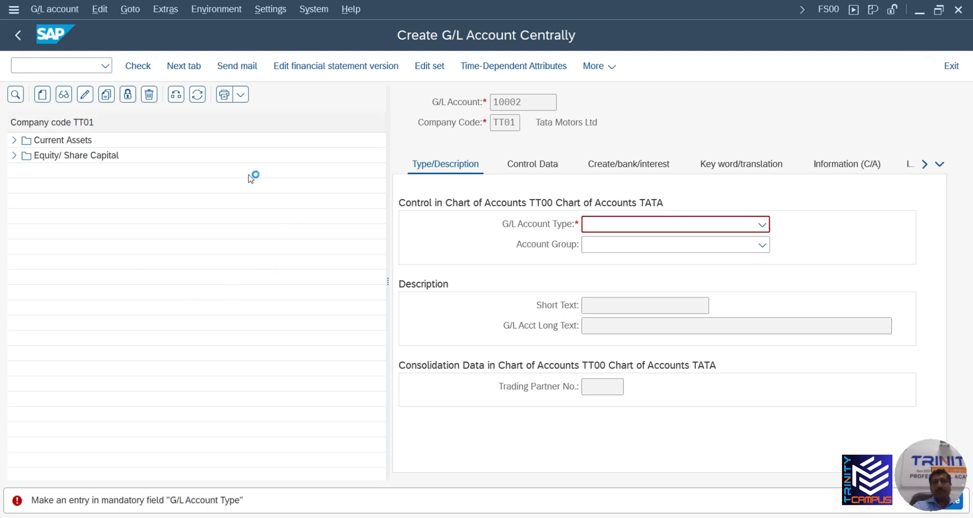
click(41, 70)
text(/)
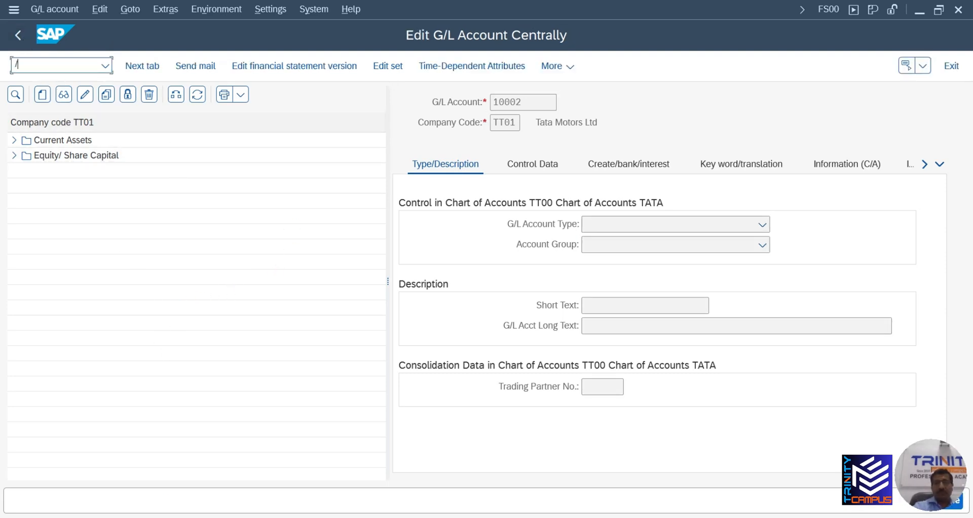
text(NFS00)
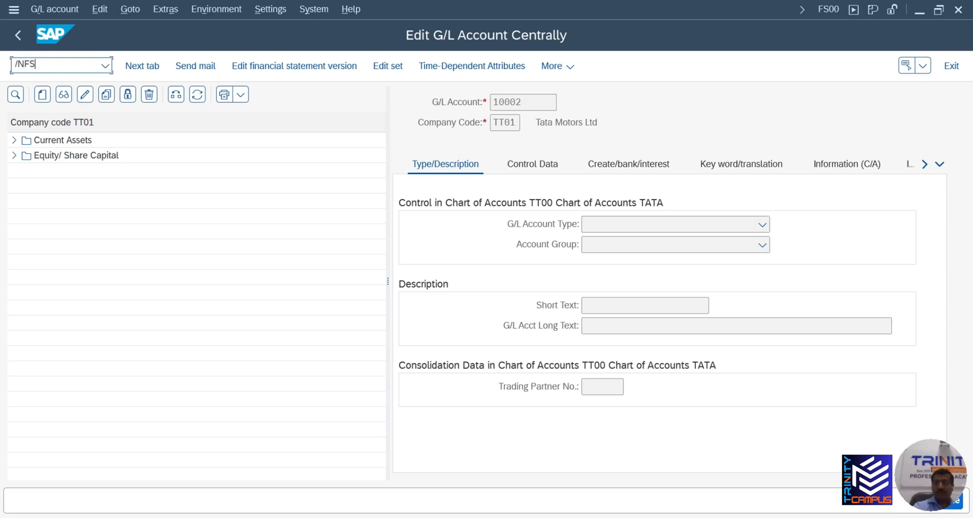
key(Return)
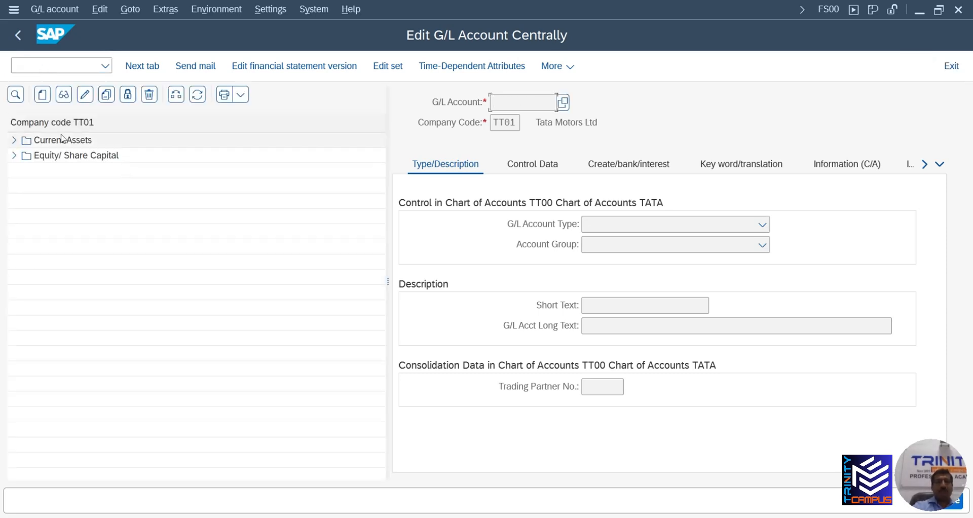
Copy account 100001 Cash Cashier under Current Assets into new account 100002
click(14, 141)
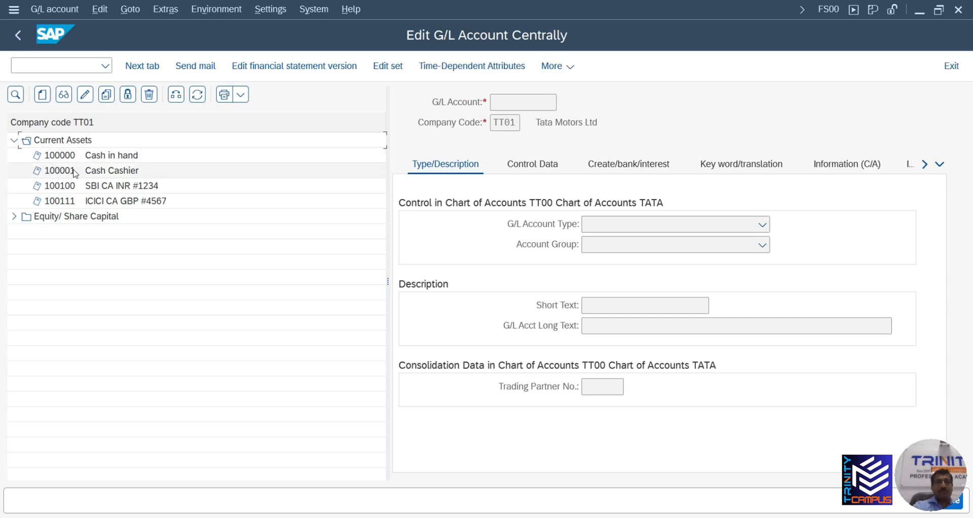
click(70, 173)
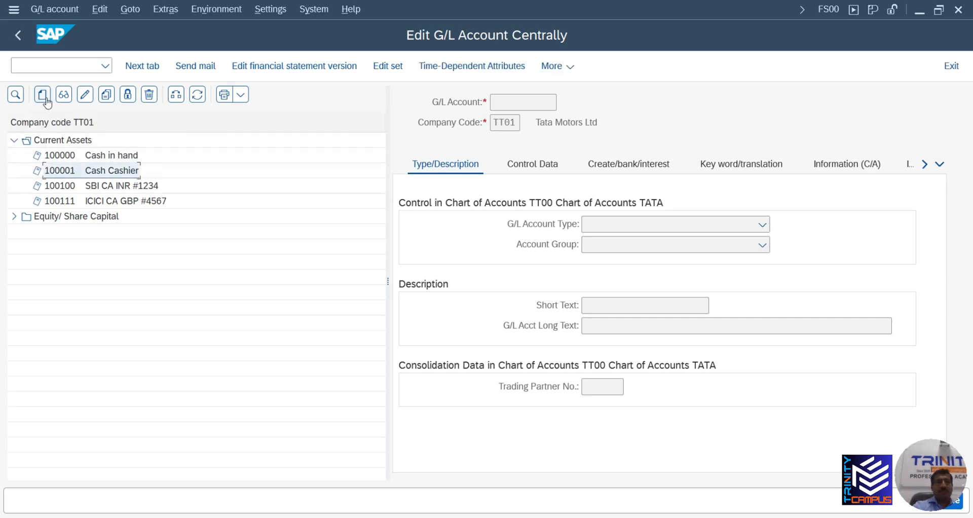
click(108, 99)
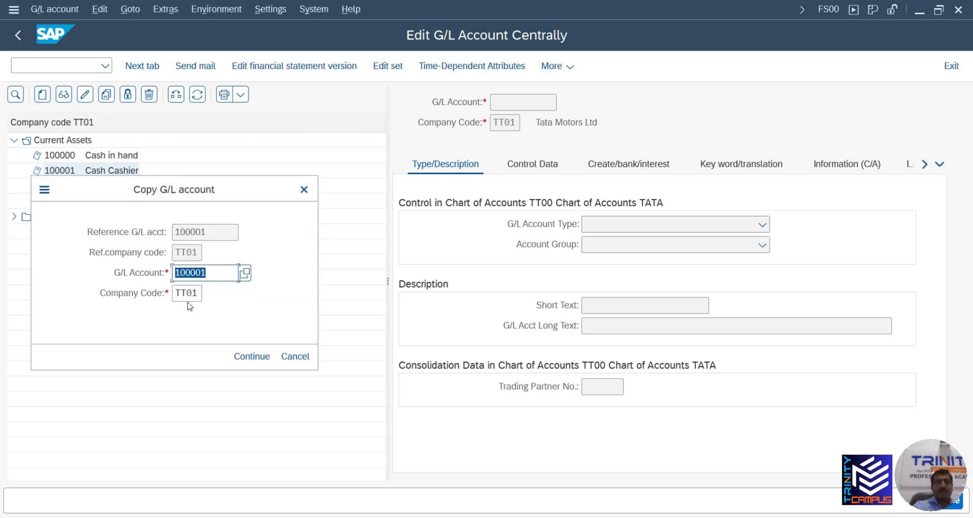
text(100002)
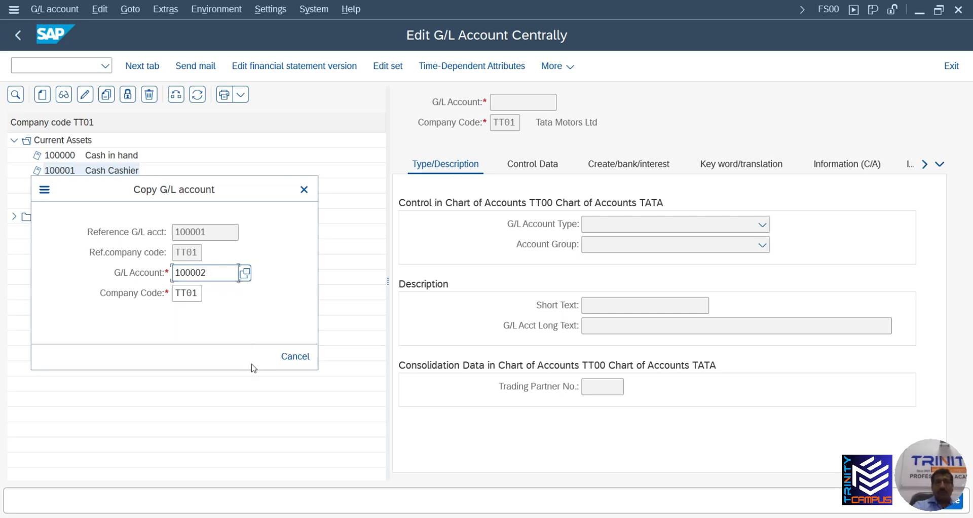
click(252, 357)
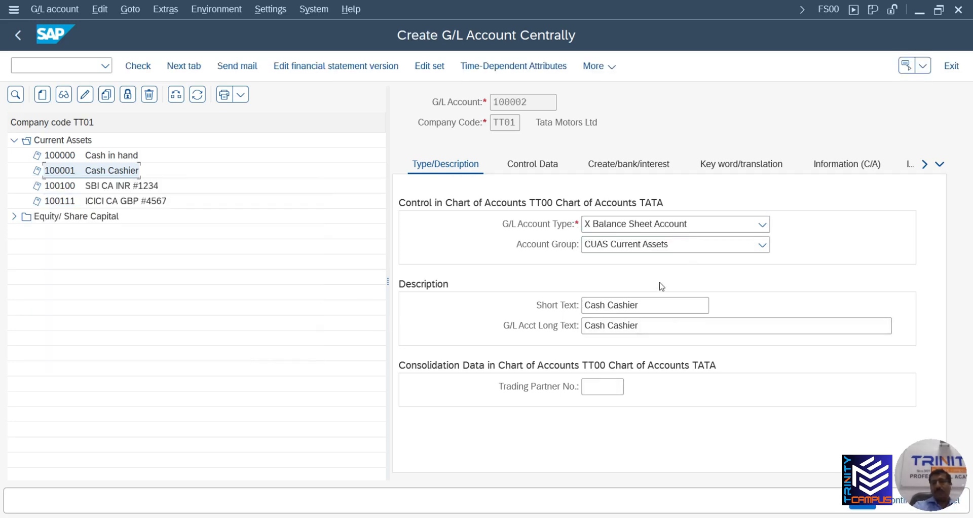
Set the short text to PETTY CASH 1, clear the long text, and save
drag(651, 306, 591, 308)
text(pETTY)
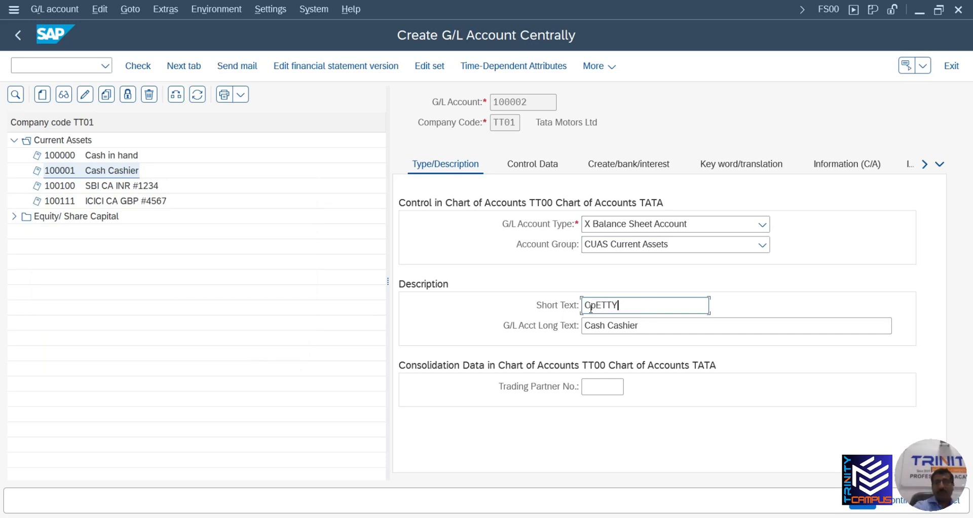
key(BackSpace)
key(BackSpace)
key(BackSpace)
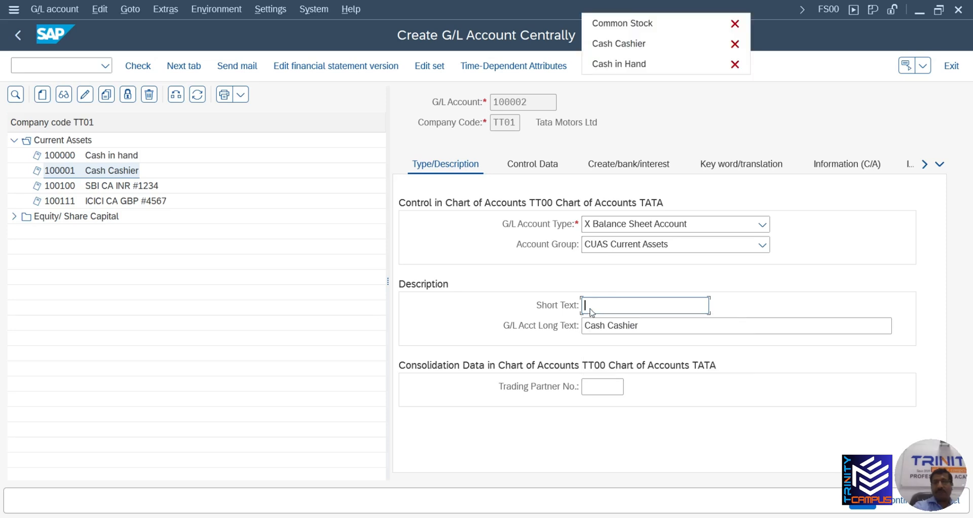
text(P)
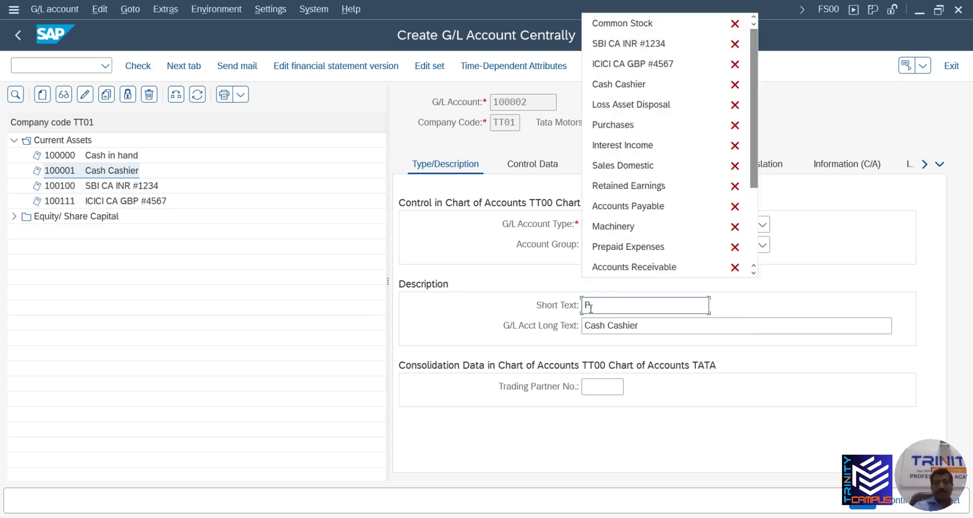
text(ETTY)
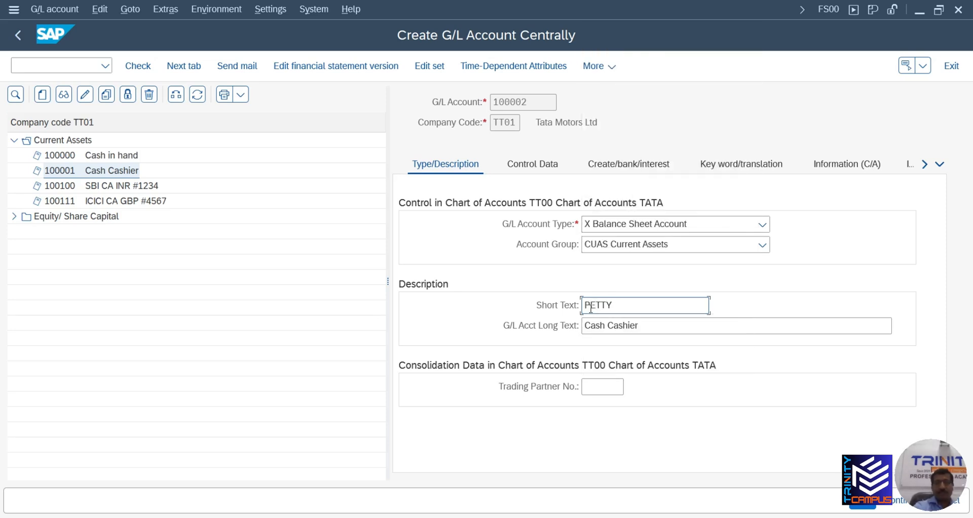
text( CASH 1)
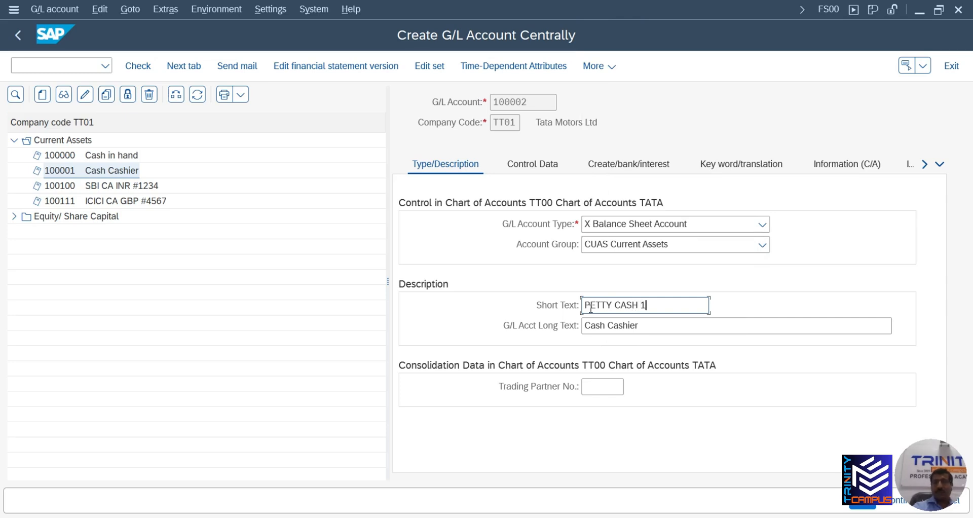
drag(656, 337, 572, 337)
key(BackSpace)
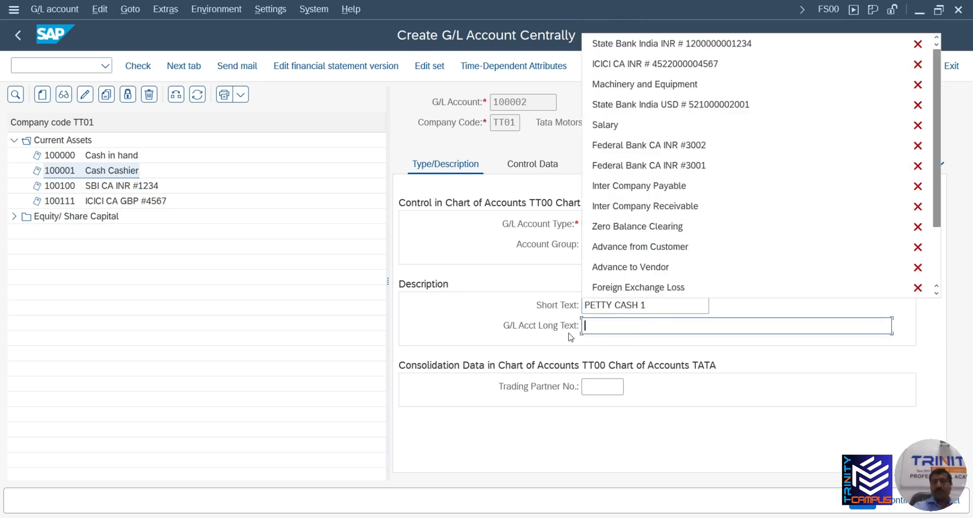
click(863, 503)
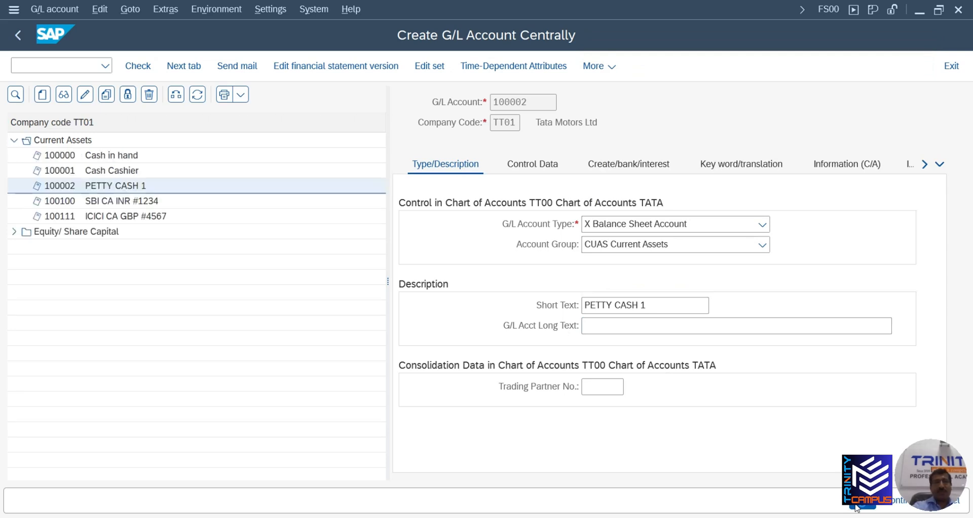
Copy account 100002 into new account 100003
click(106, 94)
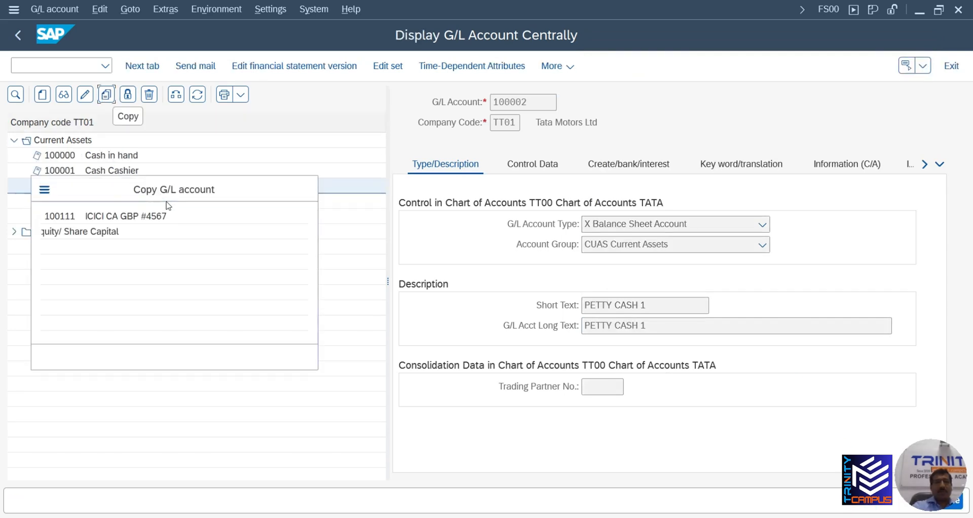
click(208, 270)
key(BackSpace)
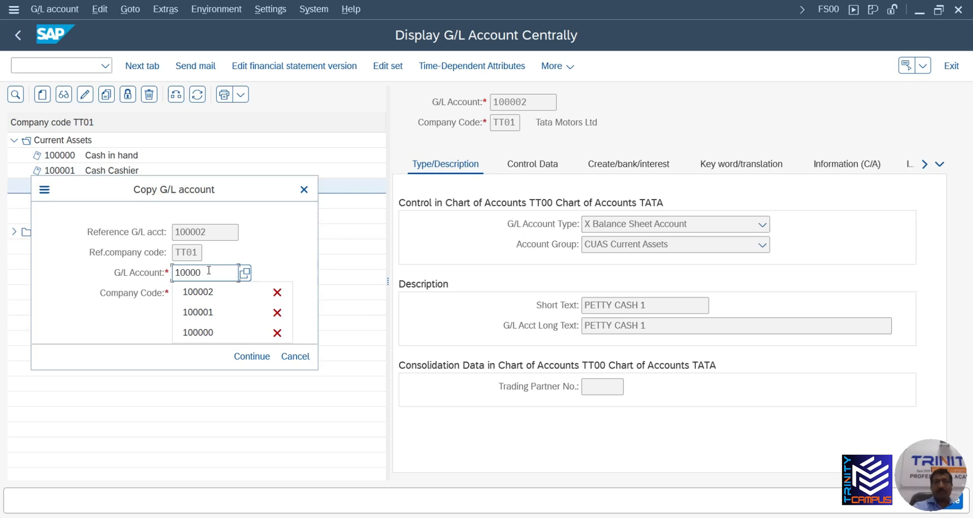
text(3)
click(259, 355)
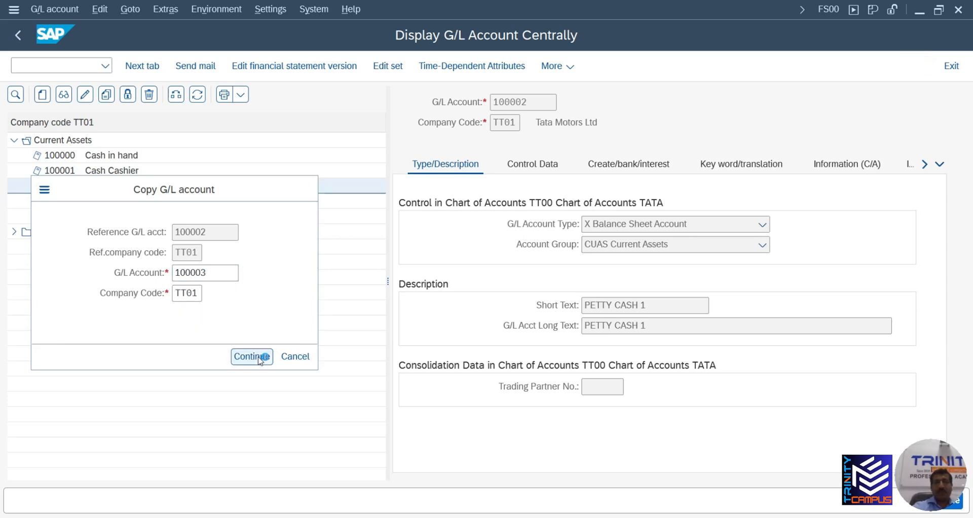
Change the short text to PETTY CASH 2, clear the long text, and save
click(659, 300)
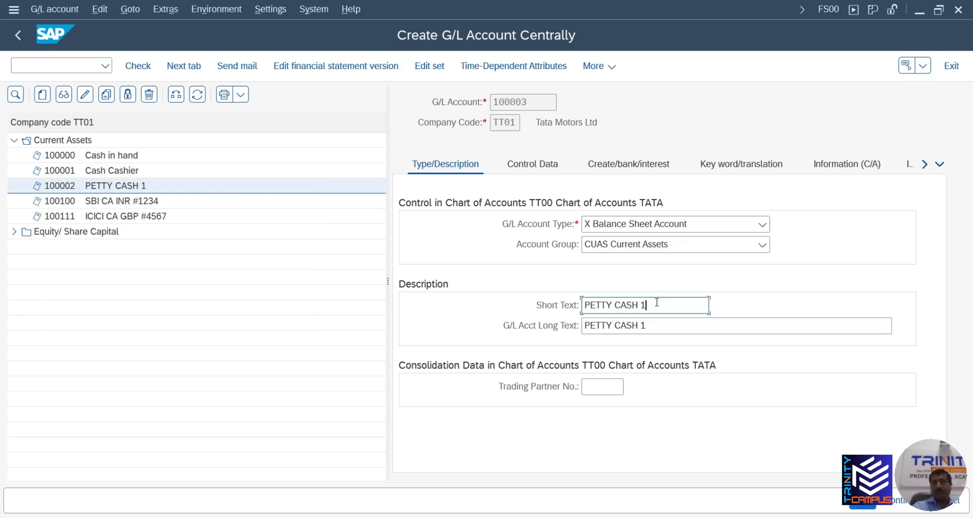
key(BackSpace)
text(2)
click(658, 326)
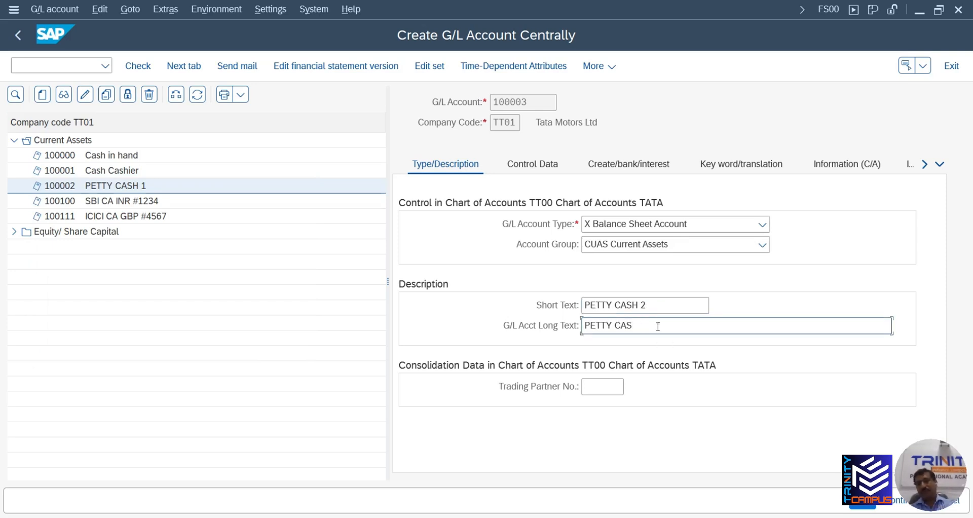
key(BackSpace)
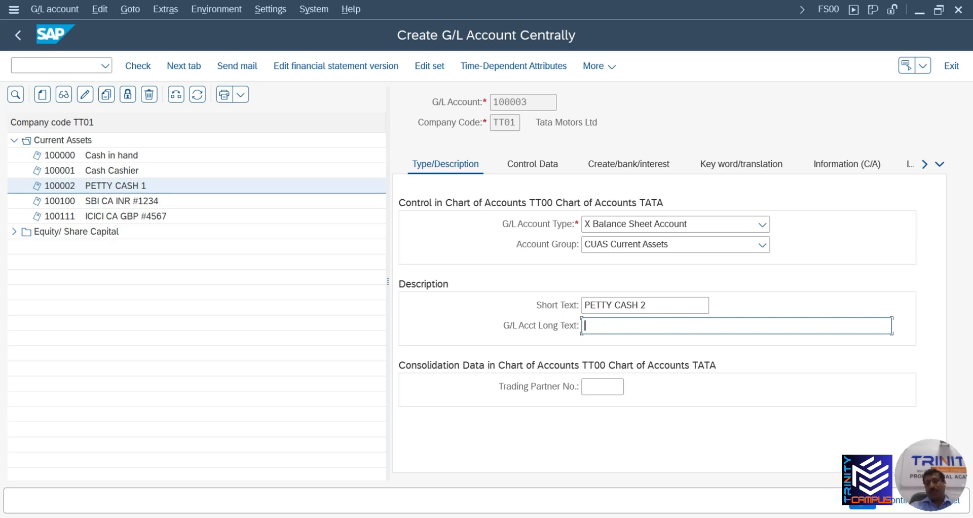
click(862, 501)
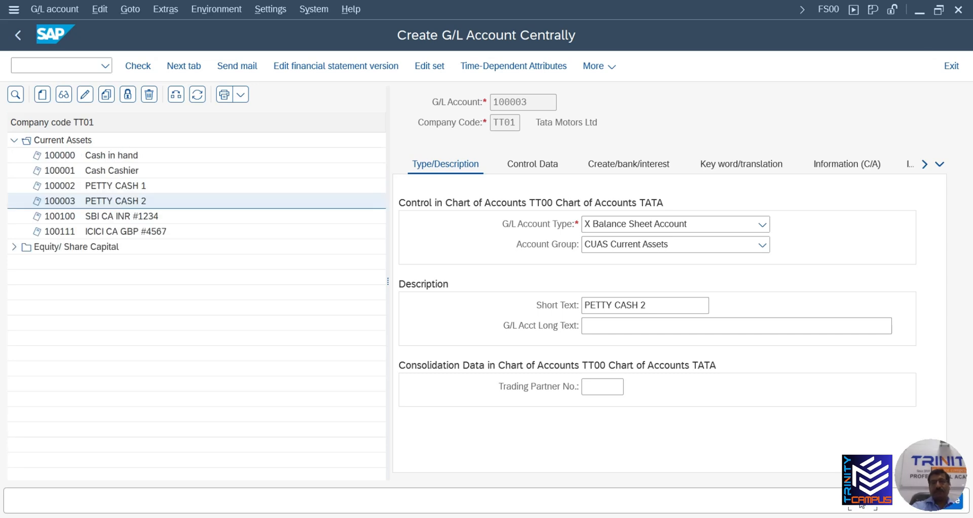
click(80, 65)
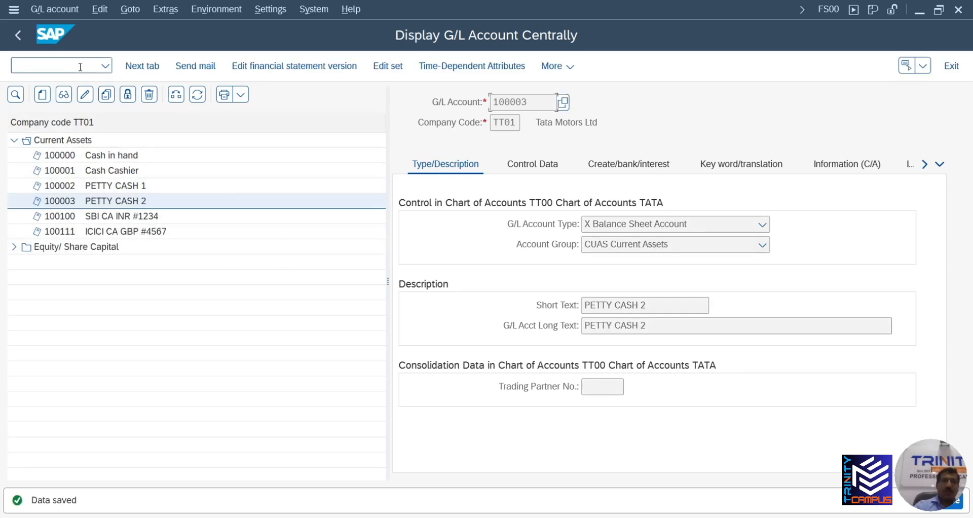
Return to the menu with /n and launch FB50 from General Ledger Document Entry
text(/n)
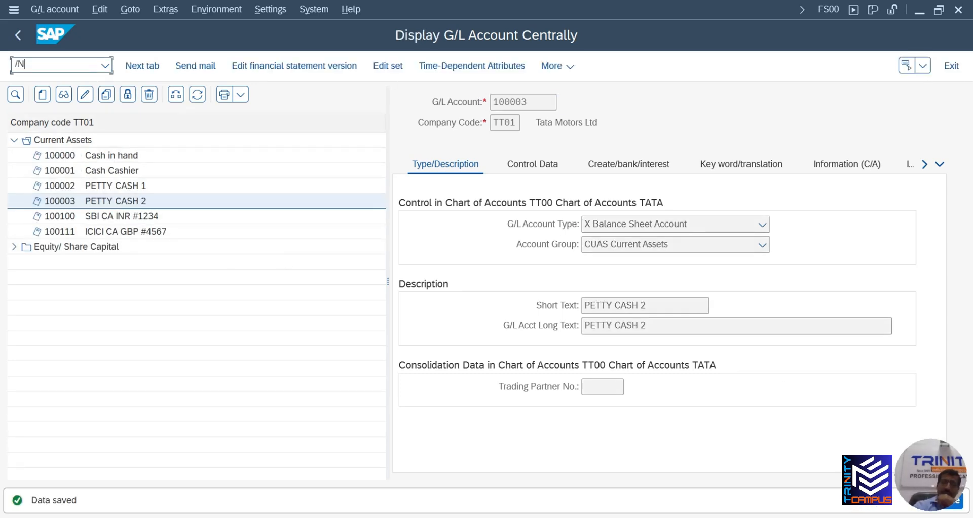
key(Return)
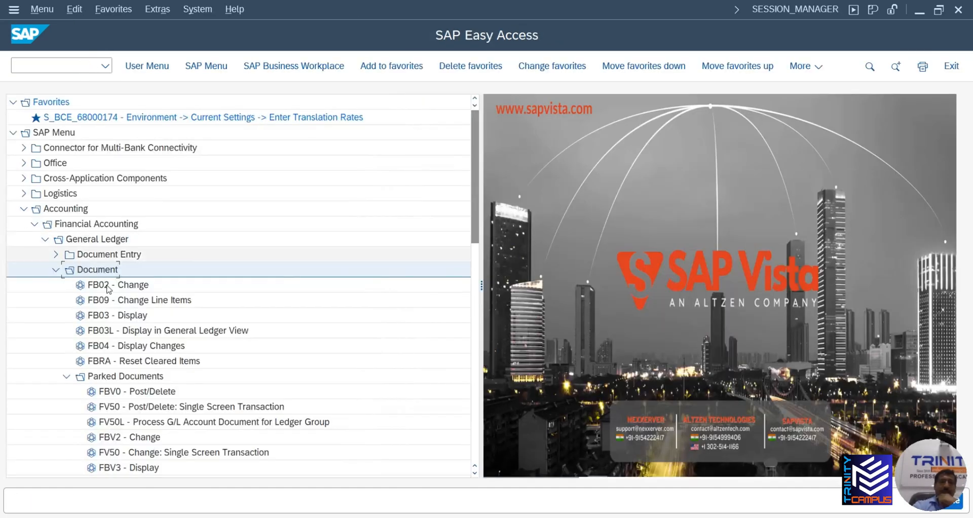
click(67, 376)
click(56, 271)
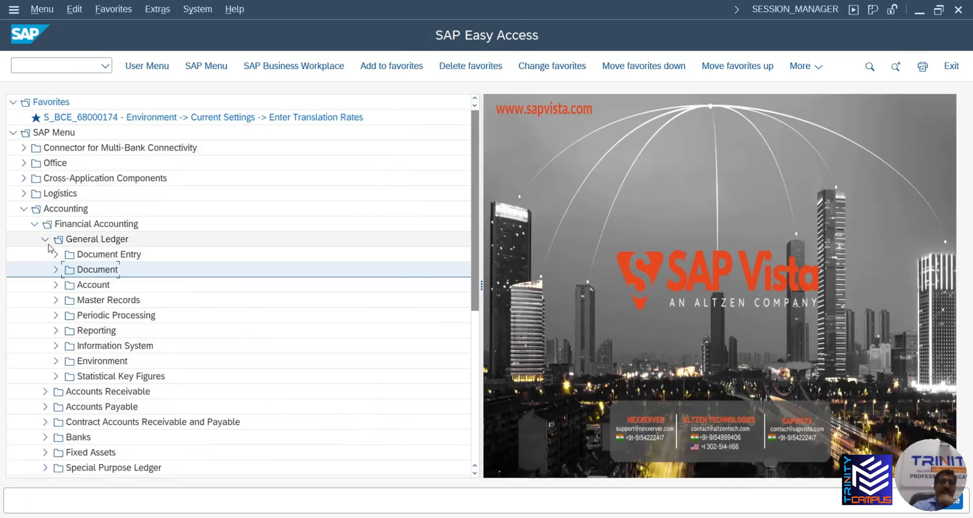
click(56, 254)
click(115, 226)
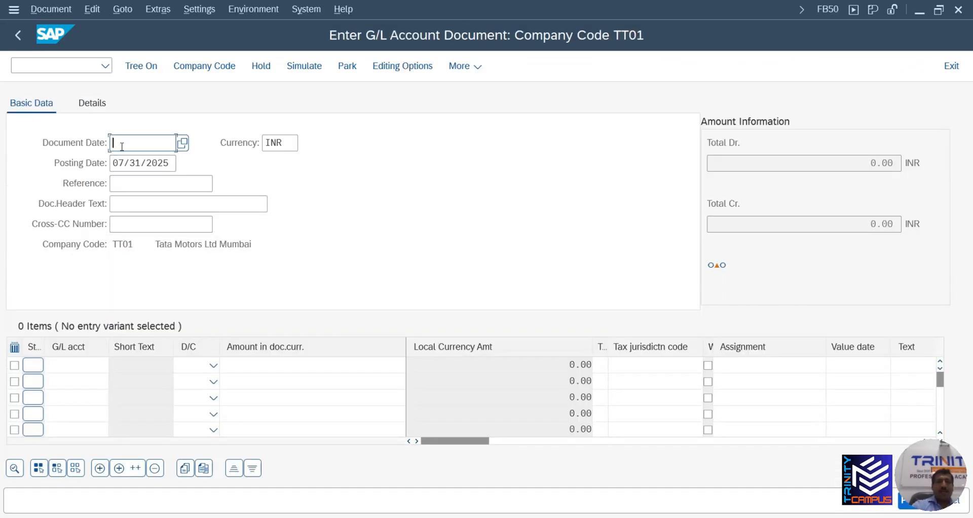
Set document date 07/31/2025, reference TEST and header text TEST
click(121, 145)
click(183, 143)
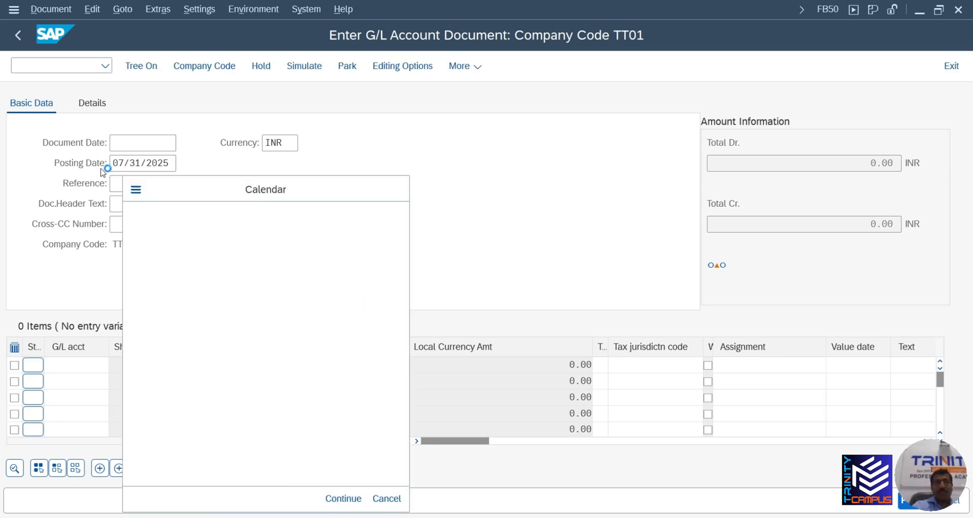
click(146, 186)
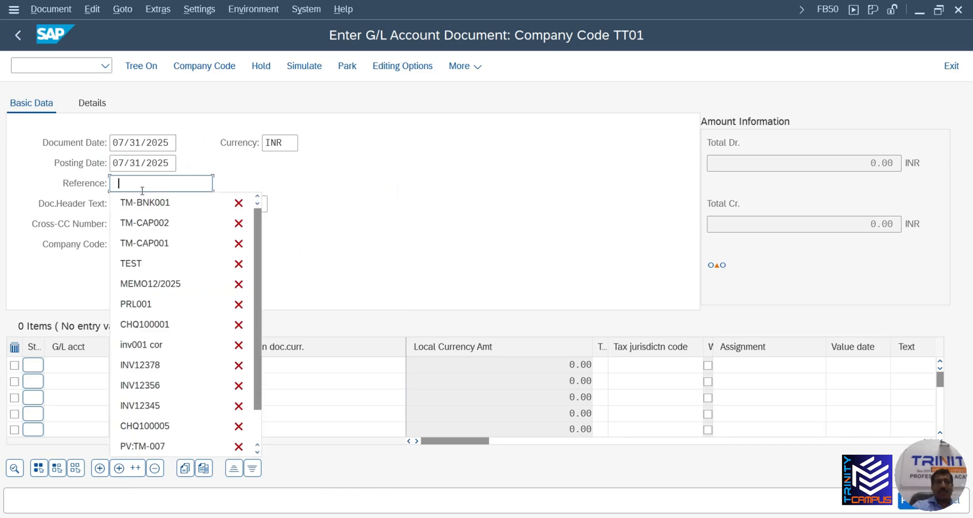
click(131, 261)
click(138, 206)
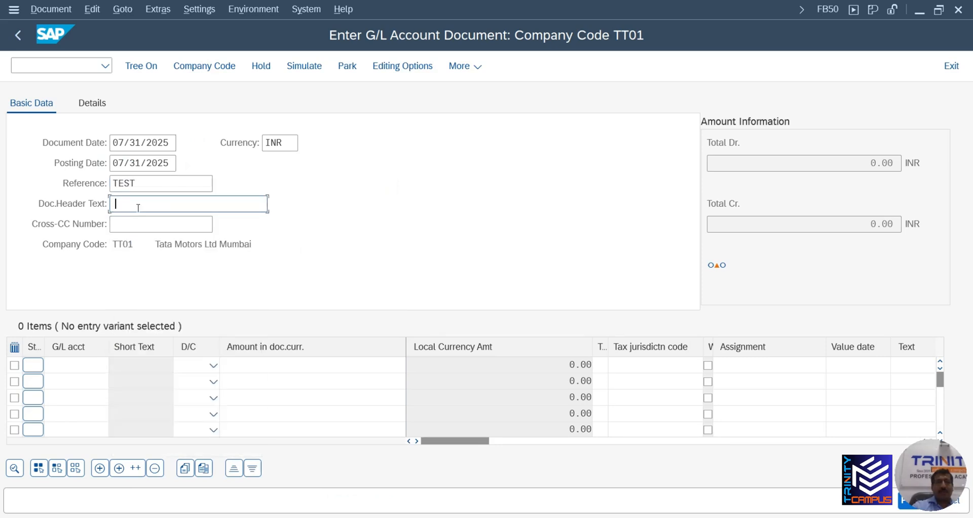
click(144, 304)
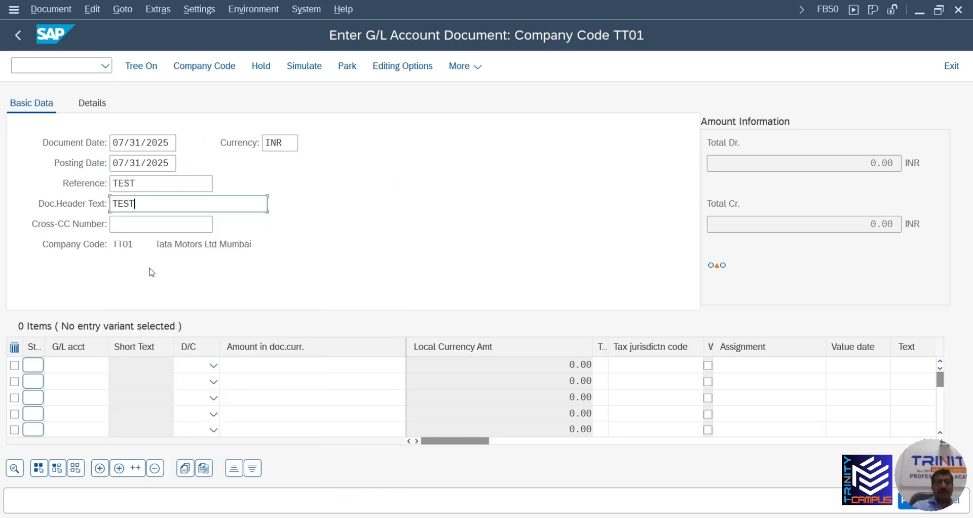
click(105, 364)
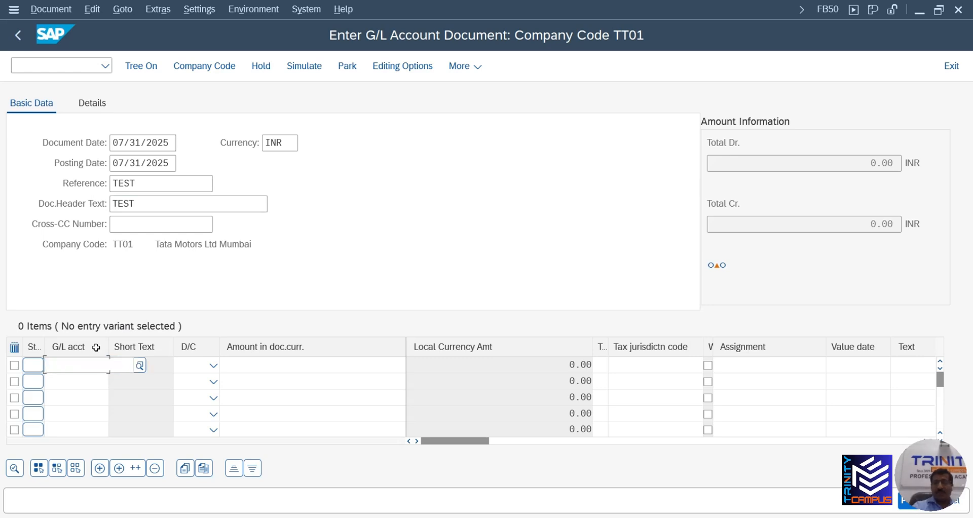
Enter G/L accounts 100002 PETTY CASH 1 and 100003 PETTY CASH 2 on two lines
text(100002)
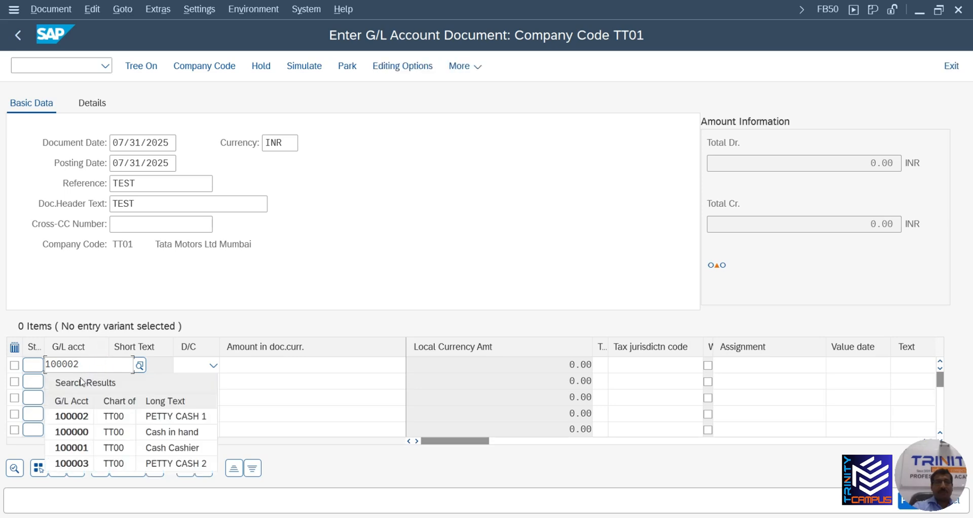
click(81, 415)
click(76, 381)
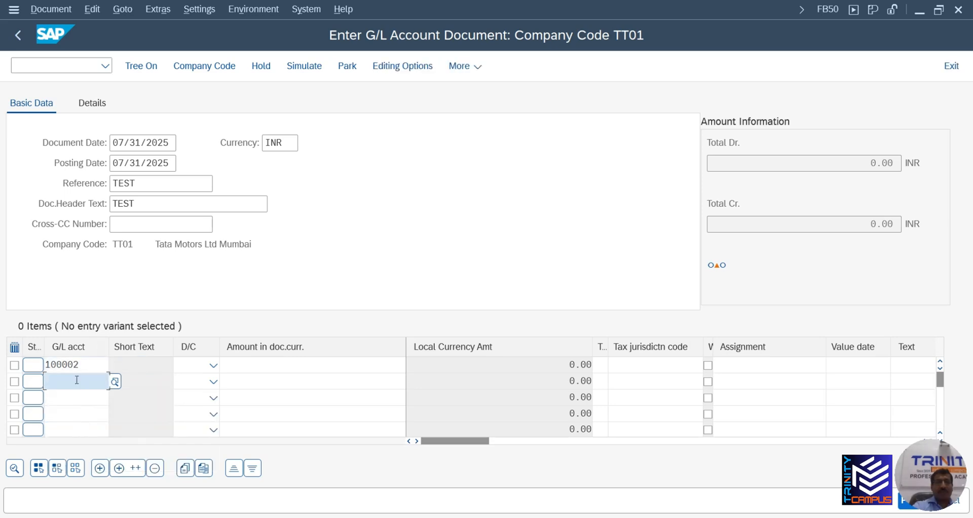
text(100003)
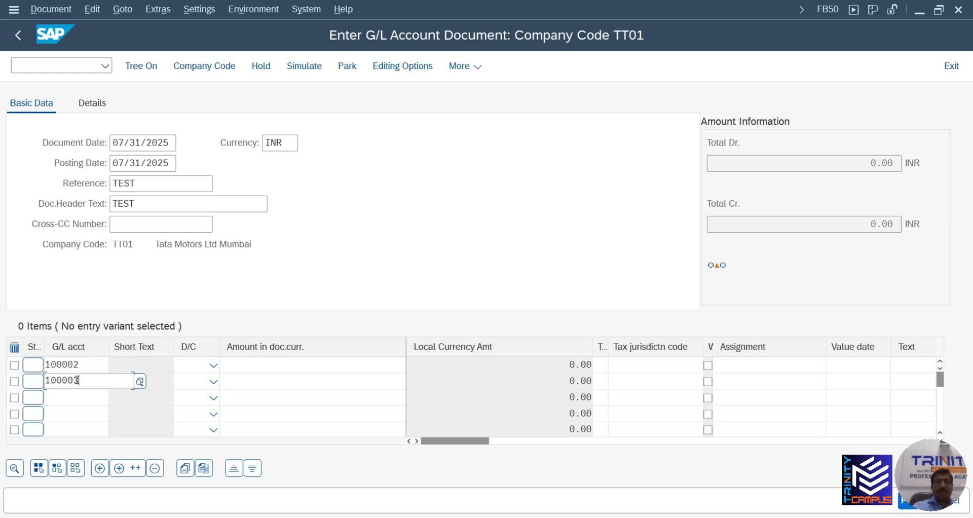
click(133, 434)
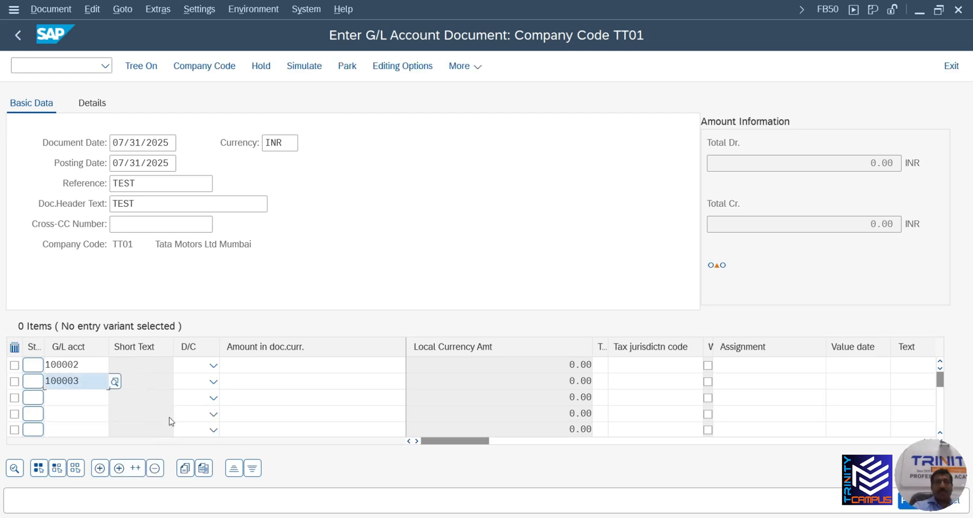
Make line one a debit and line two a credit, amount 1,000.00
click(213, 364)
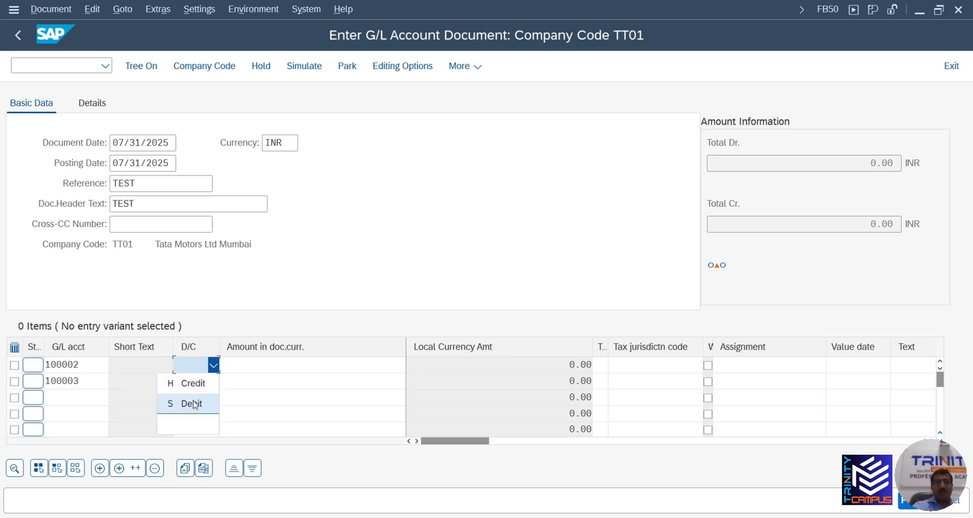
click(195, 401)
click(213, 382)
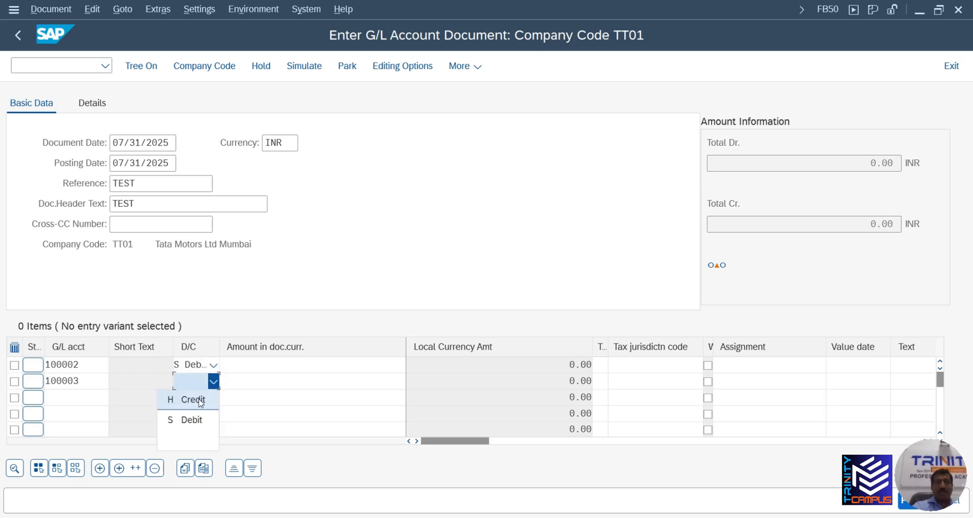
click(193, 400)
click(292, 363)
text(1)
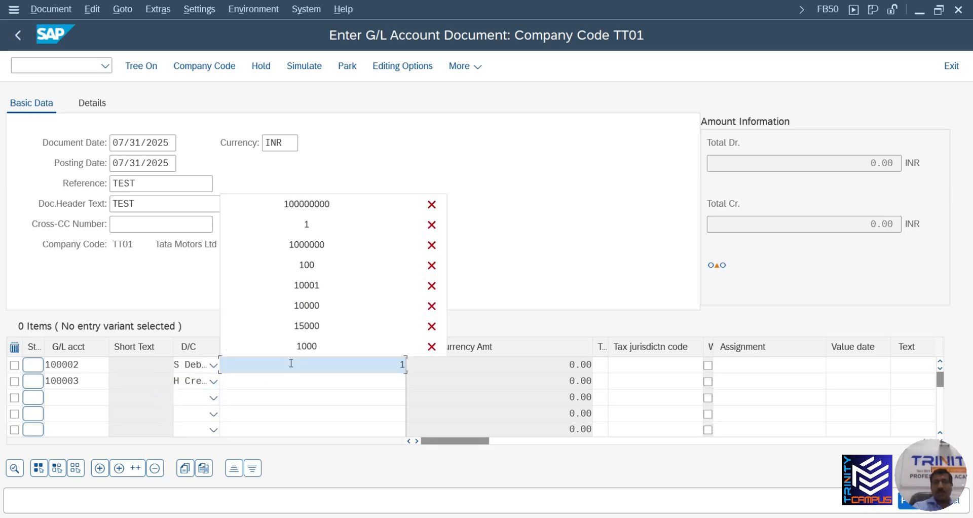
text(000)
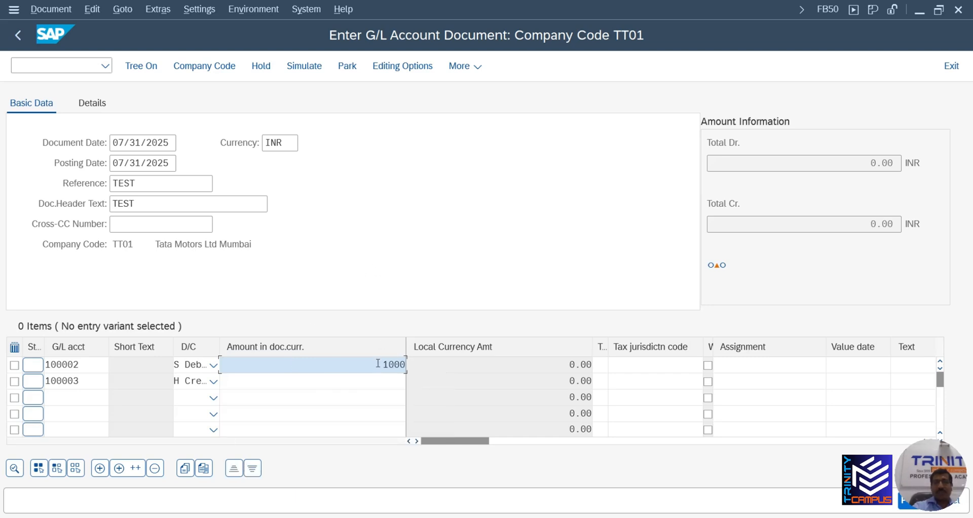
click(379, 382)
text(1000)
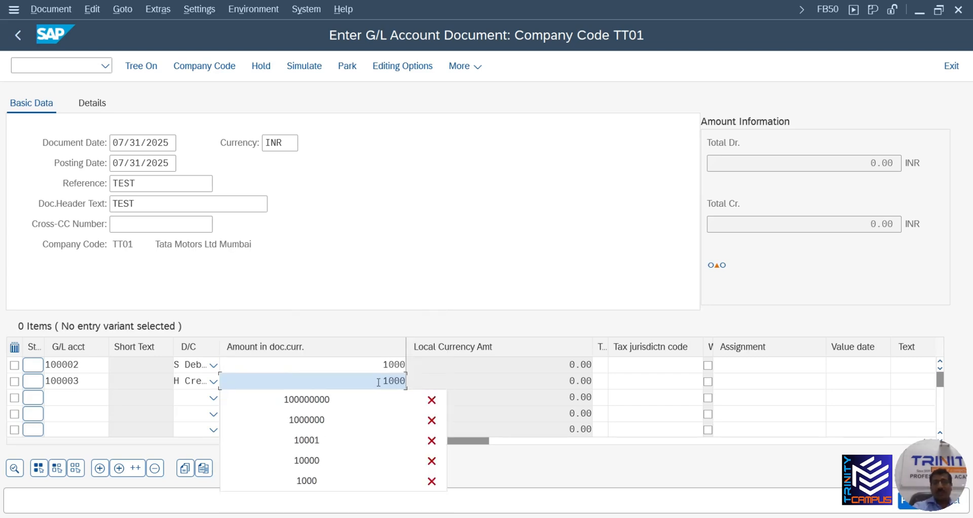
Give both lines the text TEST and validate the entries
key(Tab)
key(Tab)
key(Tab)
key(Tab)
key(Tab)
key(Tab)
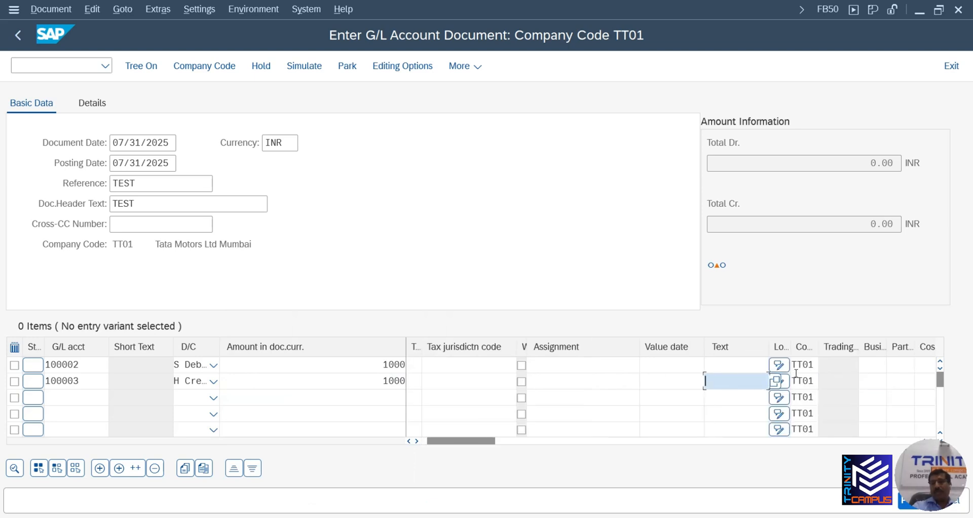
double_click(733, 364)
click(582, 164)
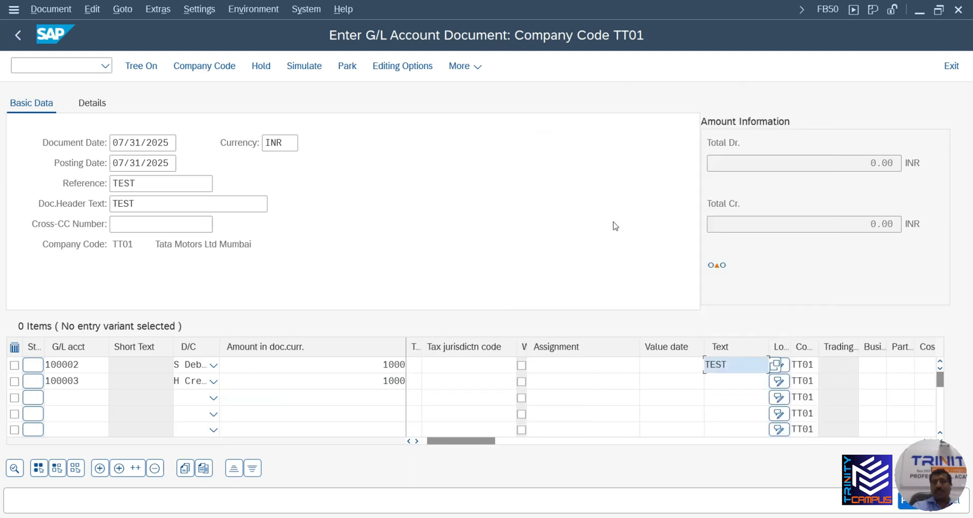
double_click(715, 380)
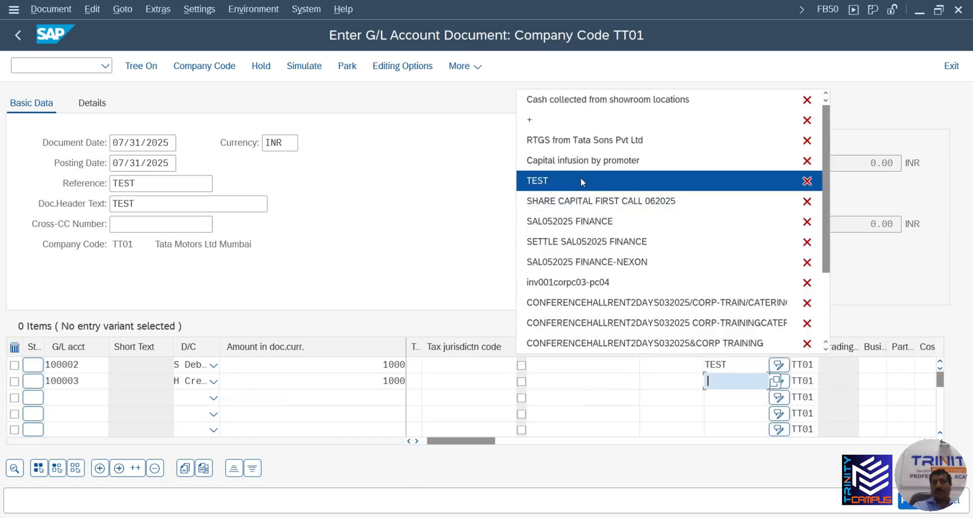
click(580, 179)
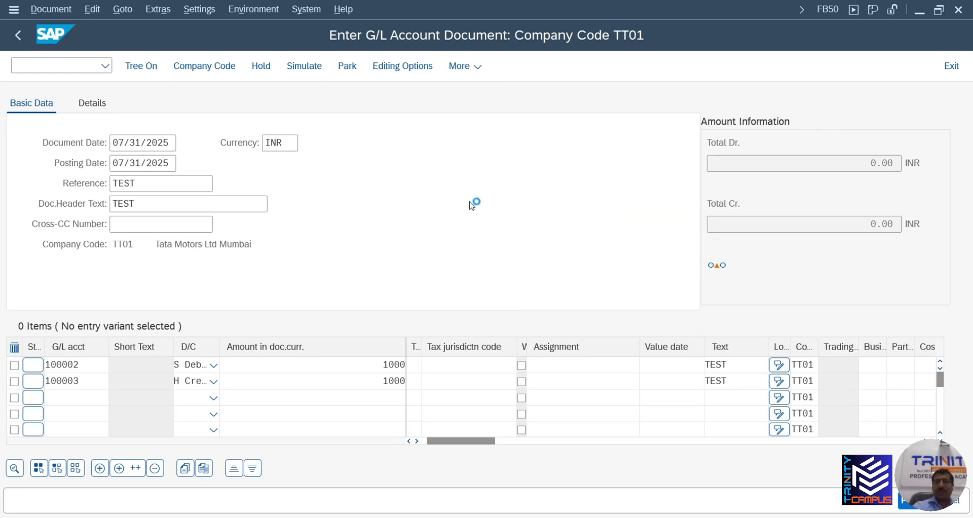
key(Return)
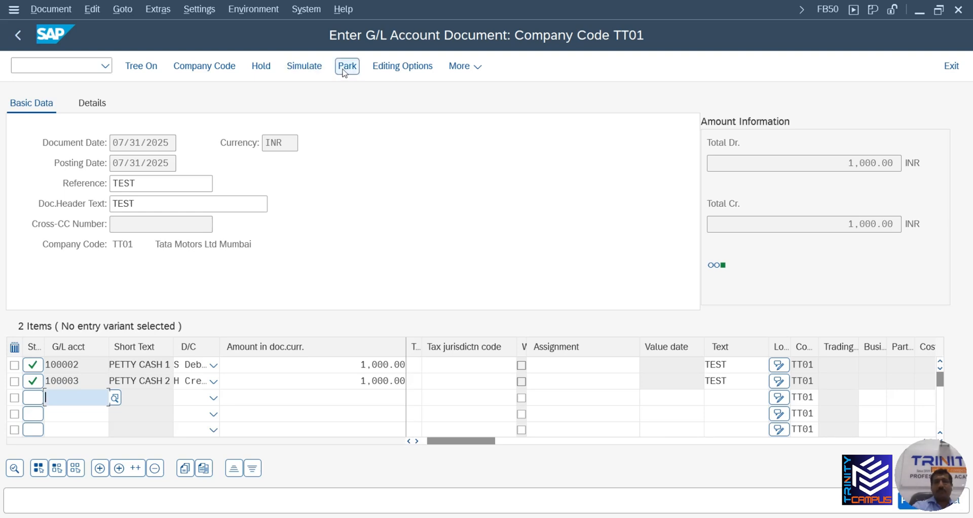
Post document 100000006 and open the FBL3N G/L line item report
click(906, 507)
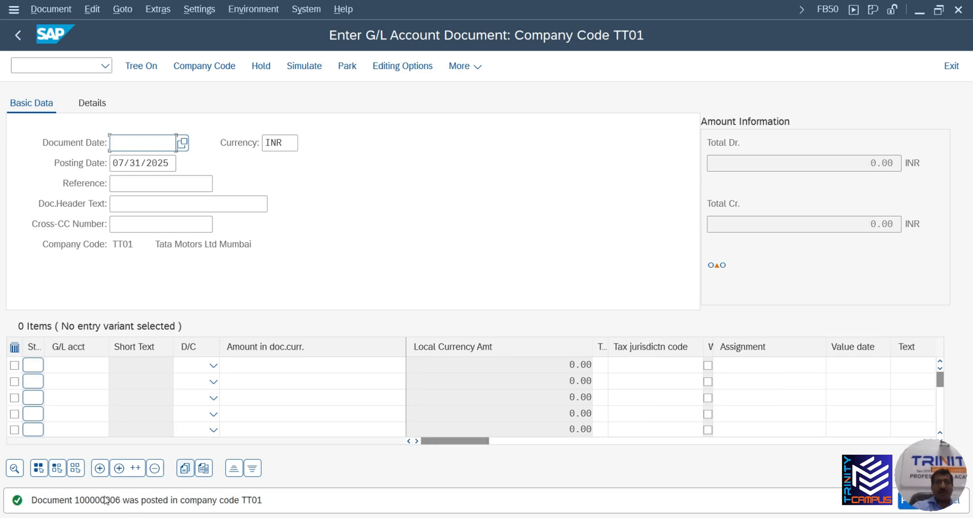
click(37, 64)
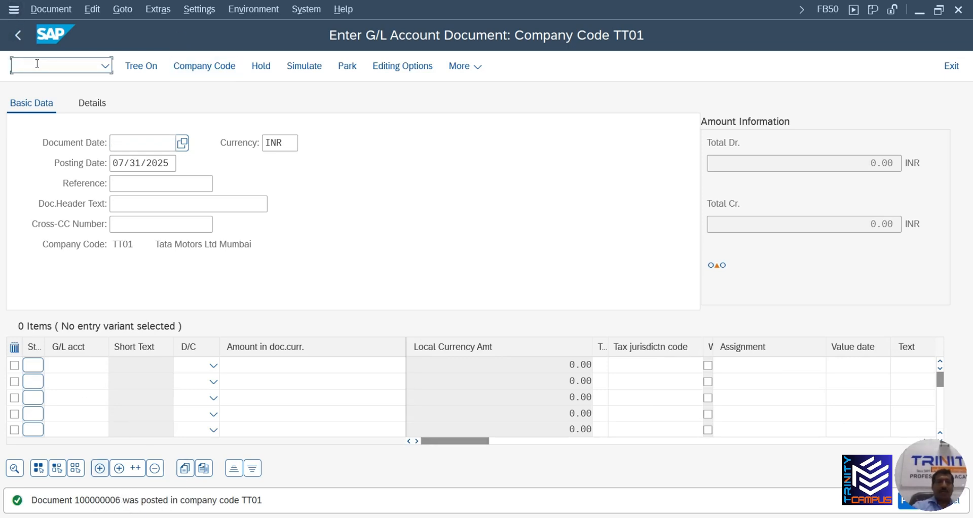
text(/NF)
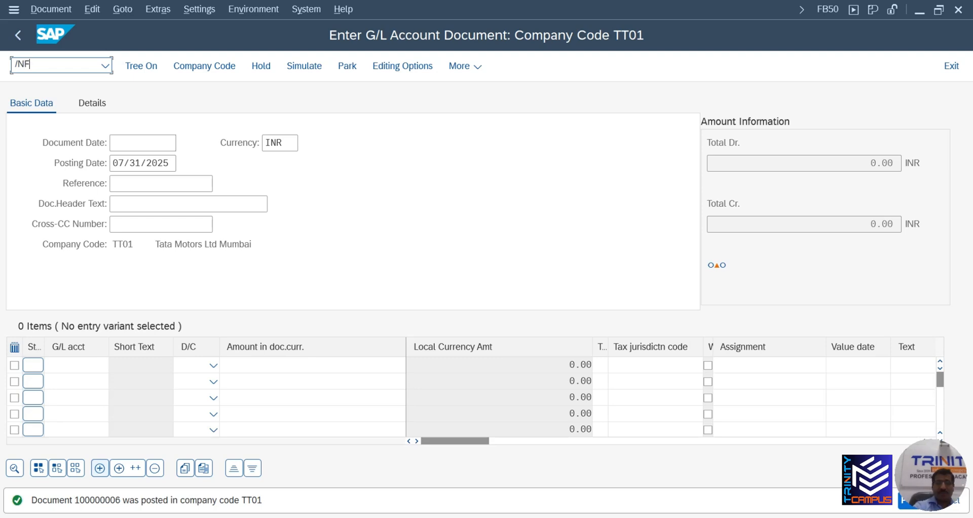
text(BL1)
key(BackSpace)
text(3)
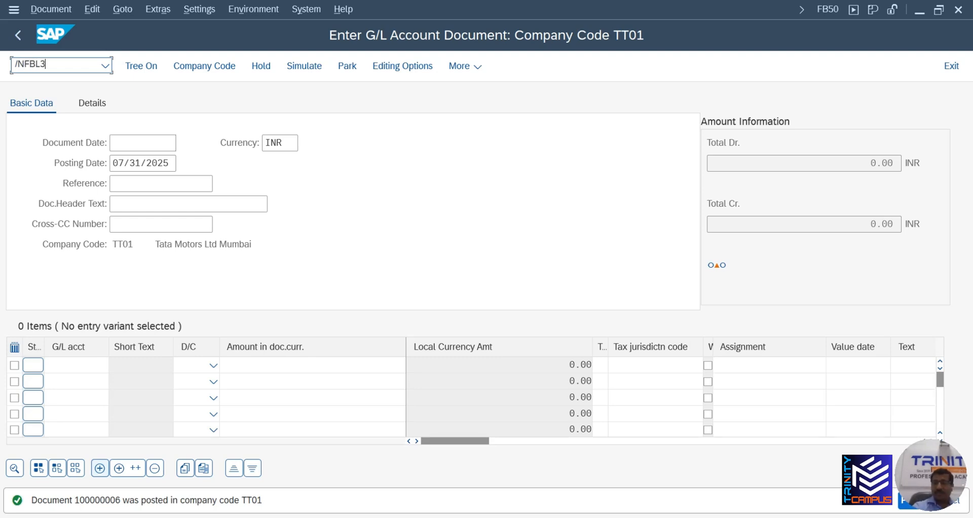
text(N)
key(Return)
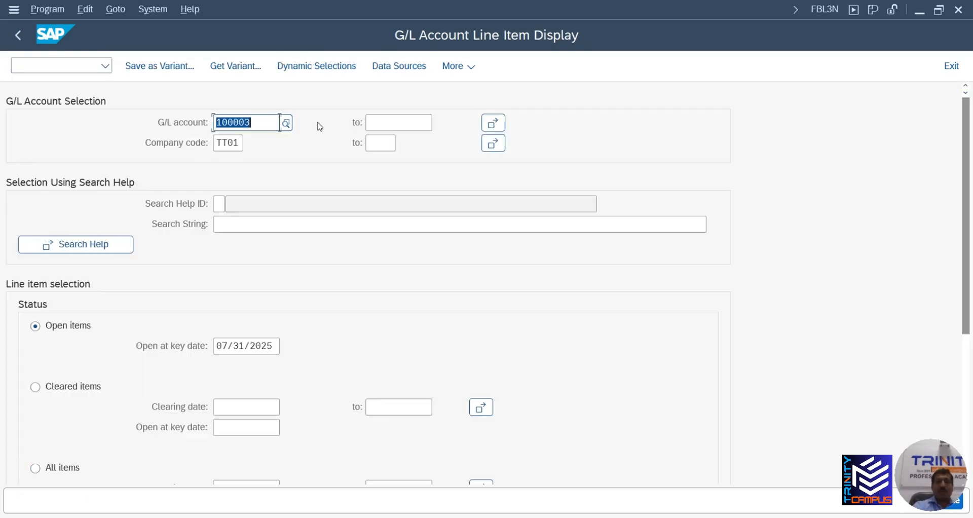
Run FBL3N for G/L accounts 100003 and 100002 in company code TT01
click(489, 126)
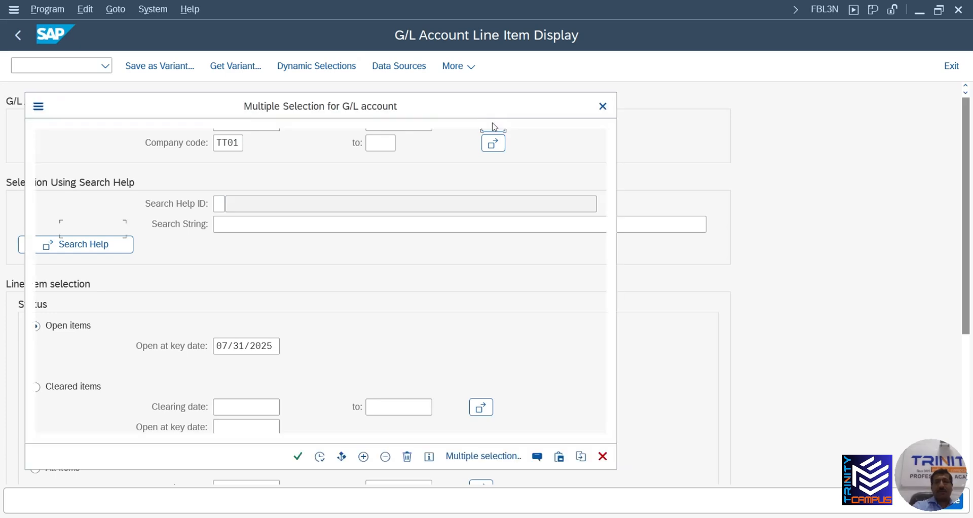
click(95, 243)
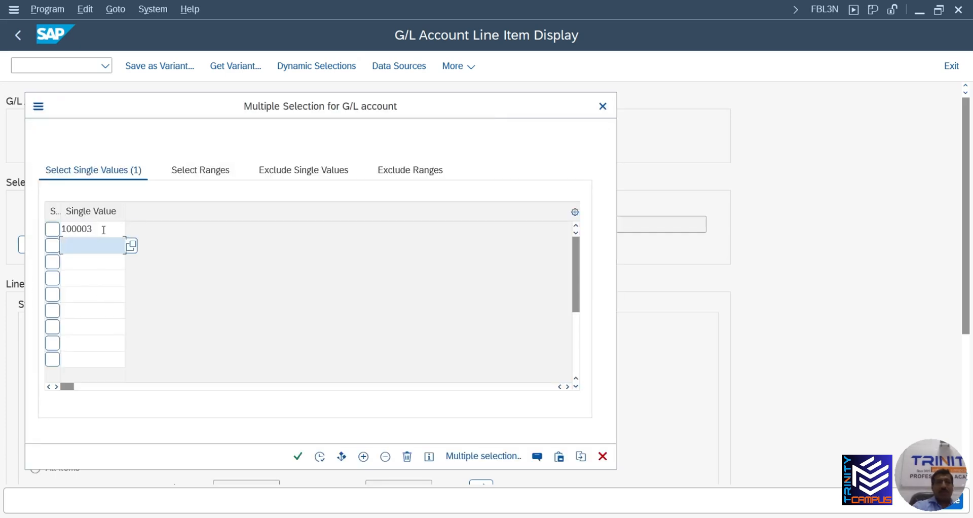
click(103, 230)
key(ctrl+c)
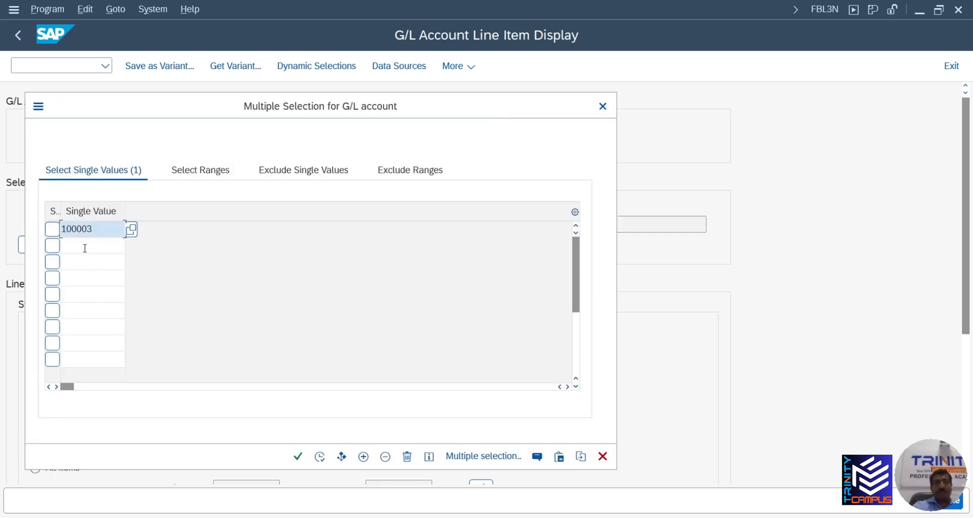
click(84, 245)
key(ctrl+v)
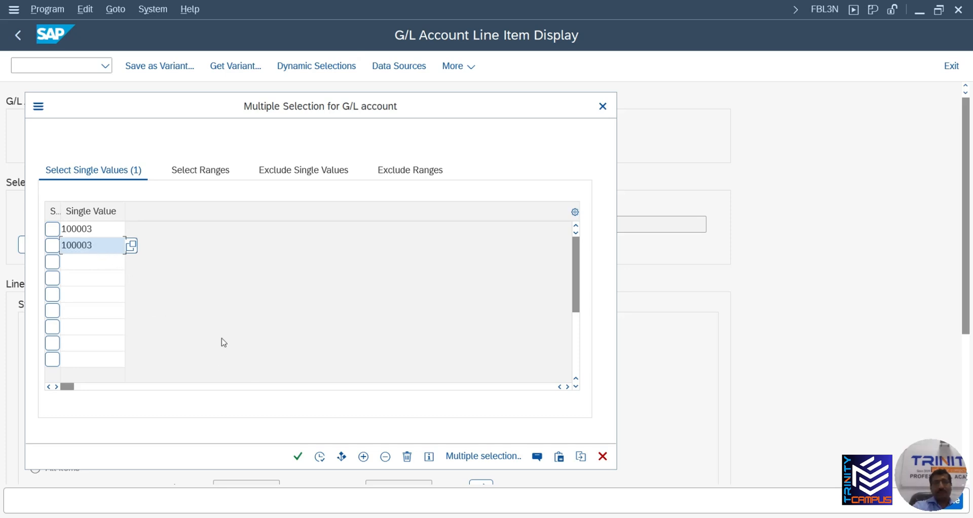
key(BackSpace)
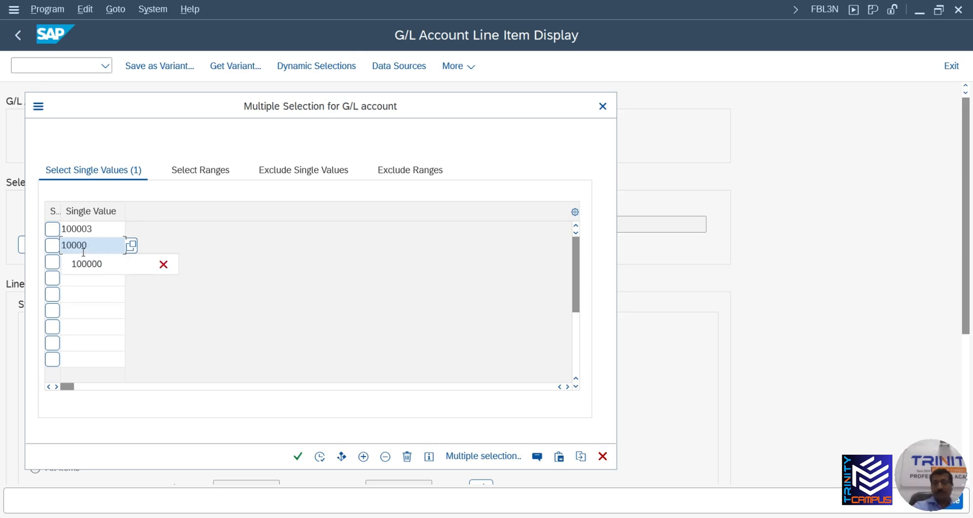
text(2)
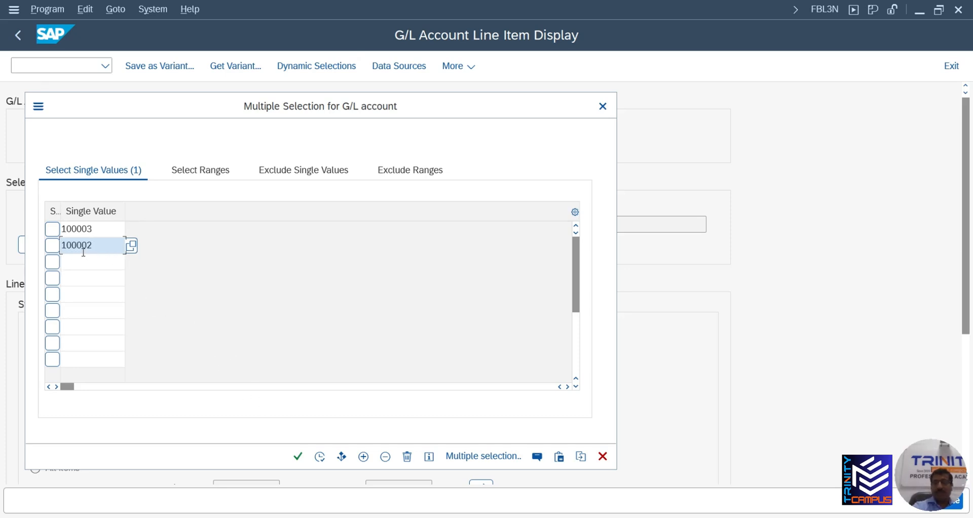
click(320, 457)
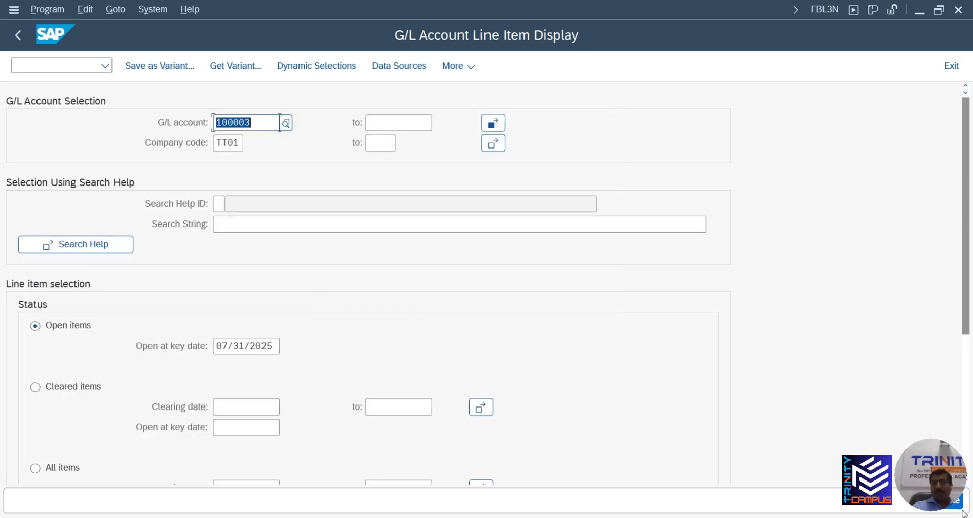
key(F8)
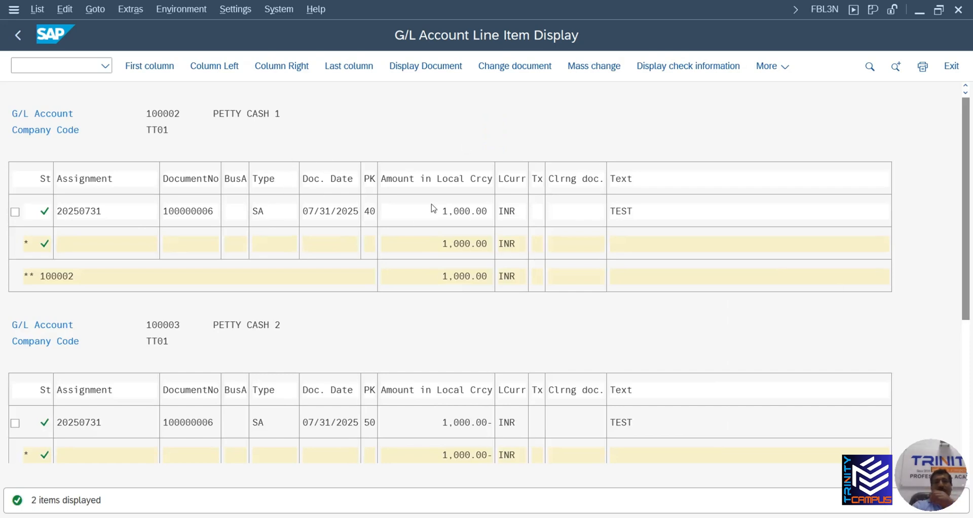
Review the 100002 and 100003 line items, then go back to the selection screen
scroll(436, 213, down, 1)
scroll(451, 243, up, 1)
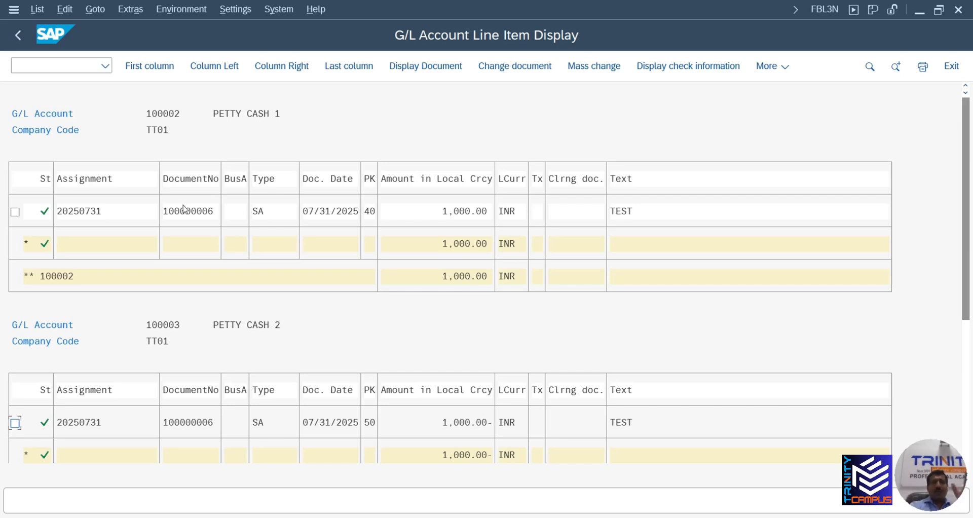
click(20, 38)
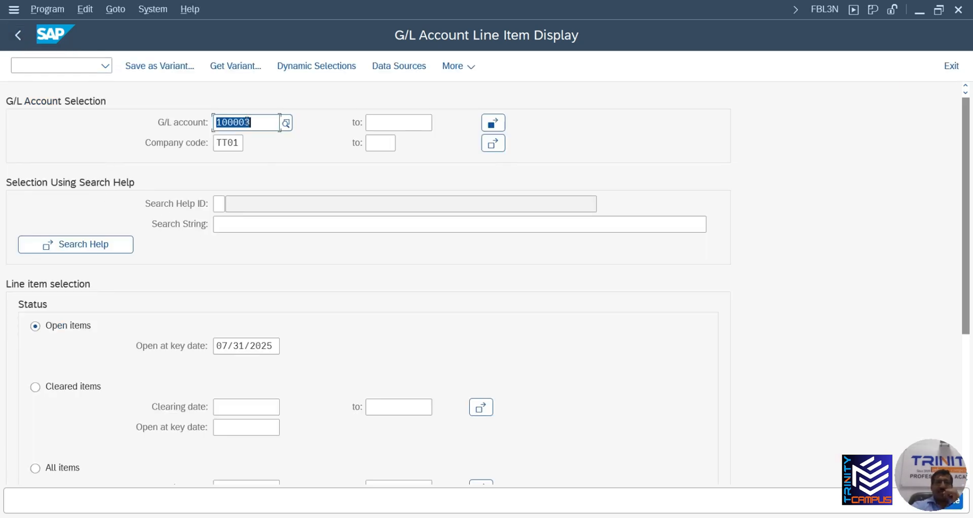
Go from the Easy Access menu to FB08 Individual Reversal for company code TT01, fiscal year 2025
click(18, 39)
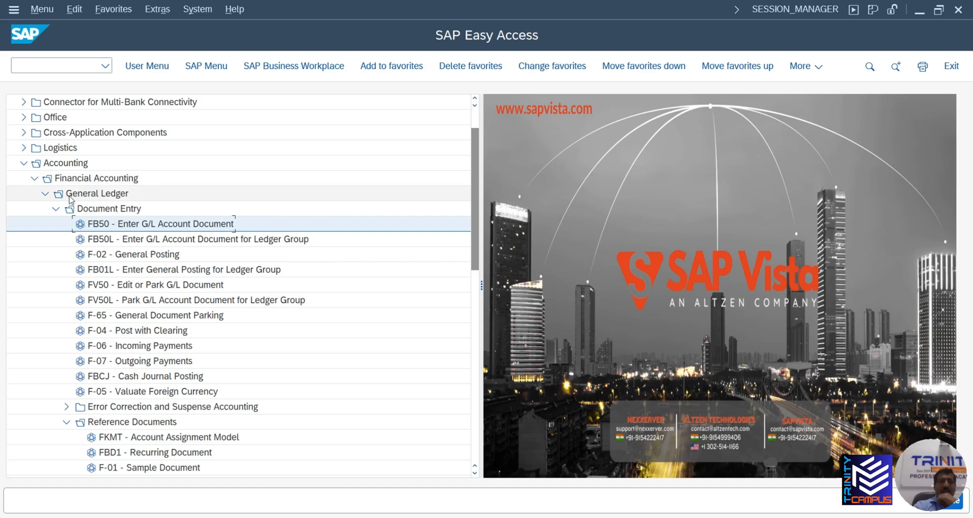
click(56, 210)
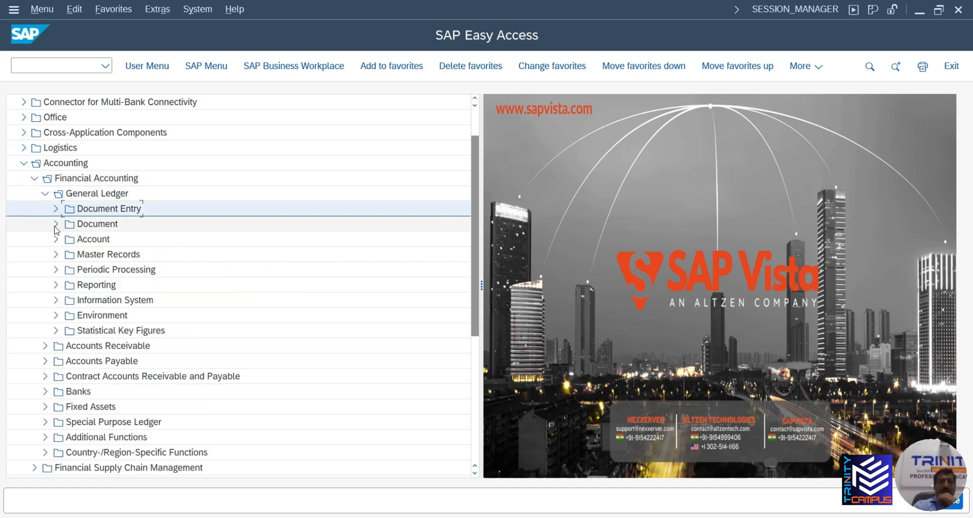
click(57, 224)
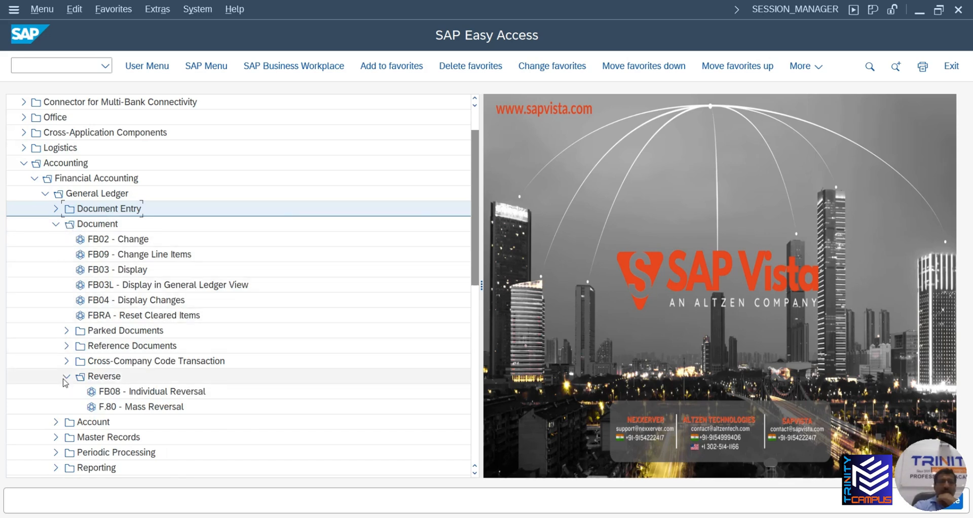
double_click(151, 392)
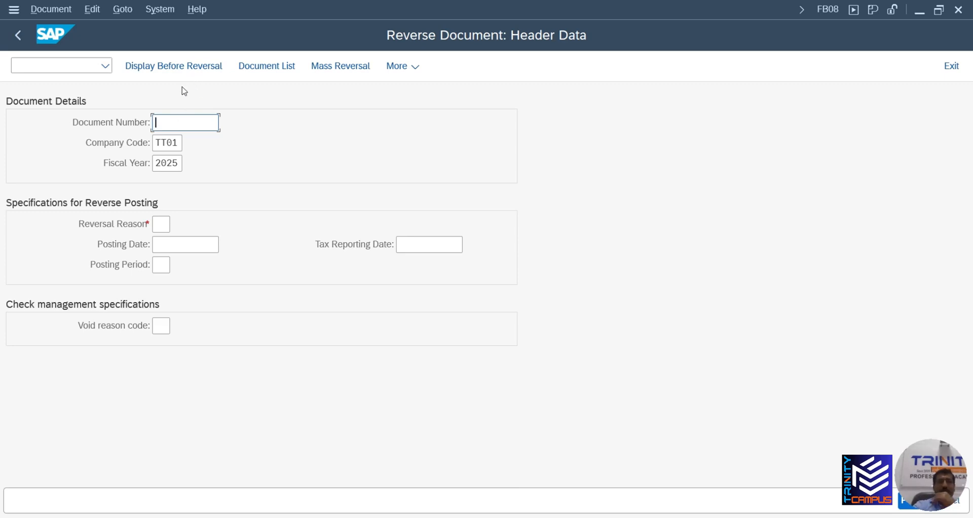
Pick document 100000006 from the TT01 document list into the reversal header
click(260, 71)
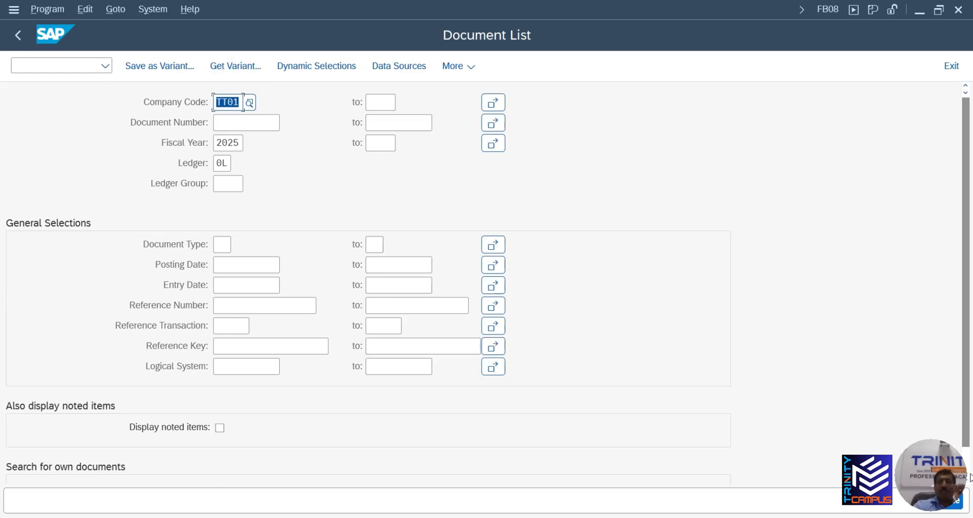
click(958, 511)
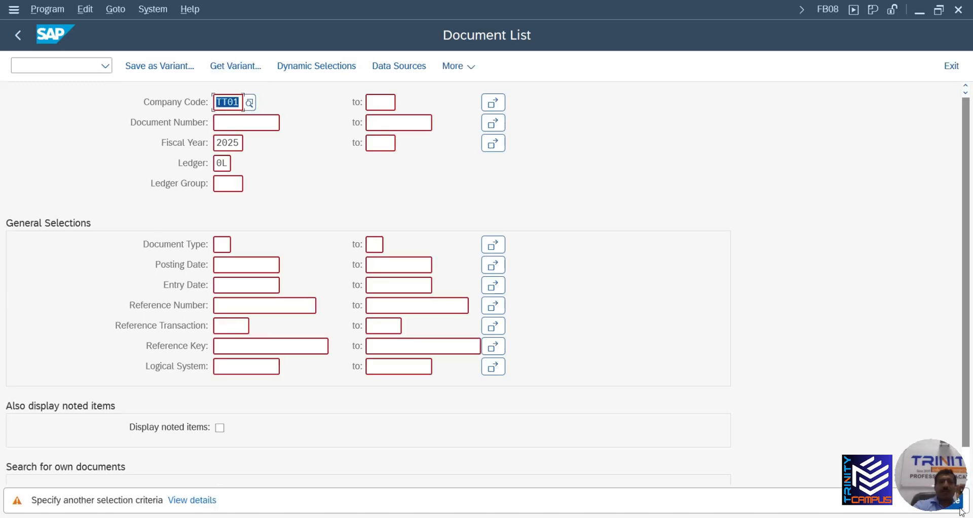
click(959, 508)
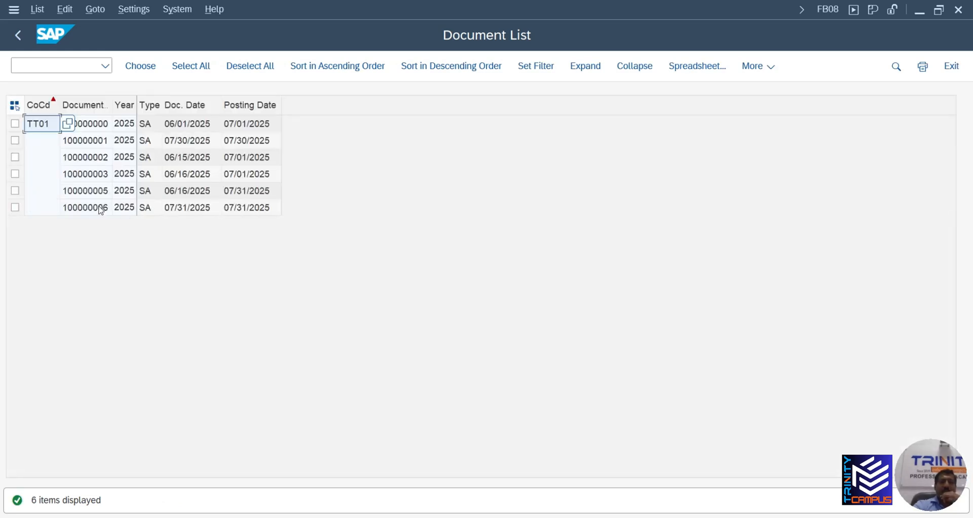
double_click(101, 209)
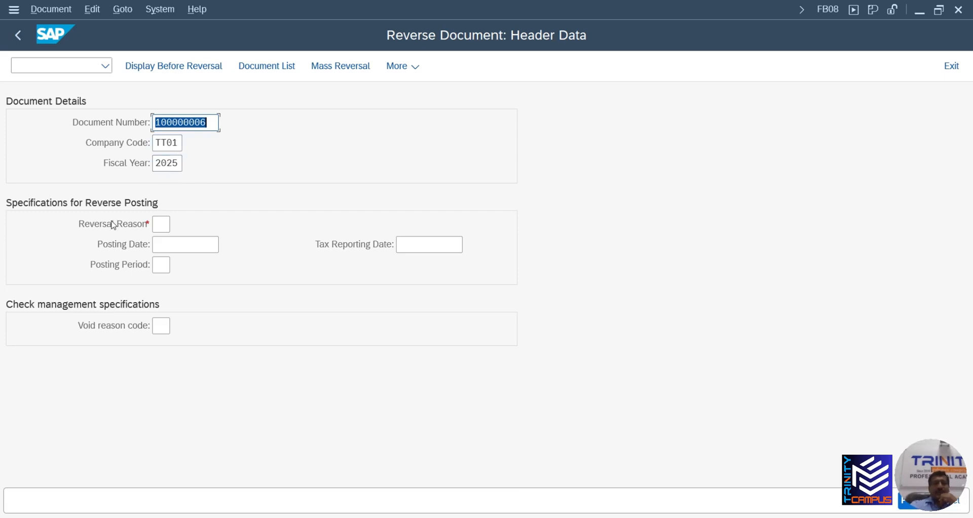
Set reversal reason 01 Wrong posting and post, creating reversal document 100000007
click(158, 225)
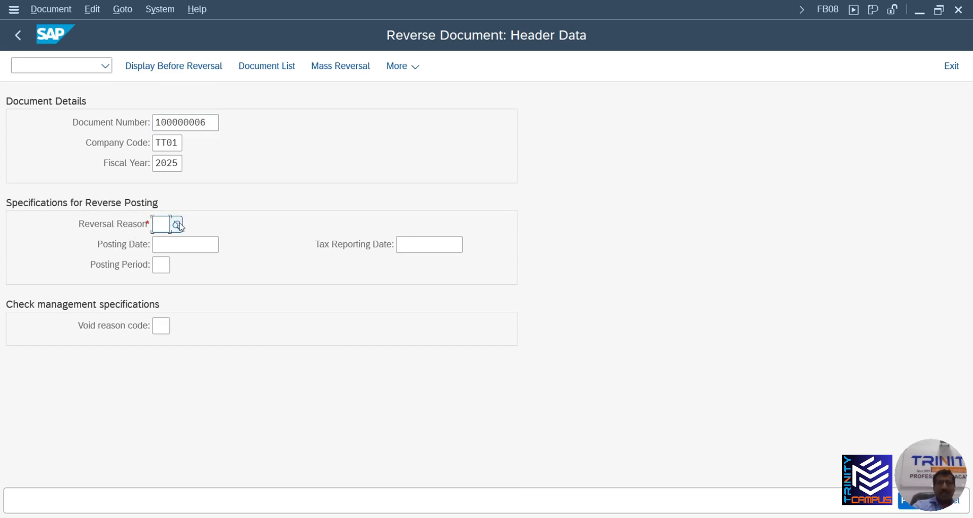
click(180, 228)
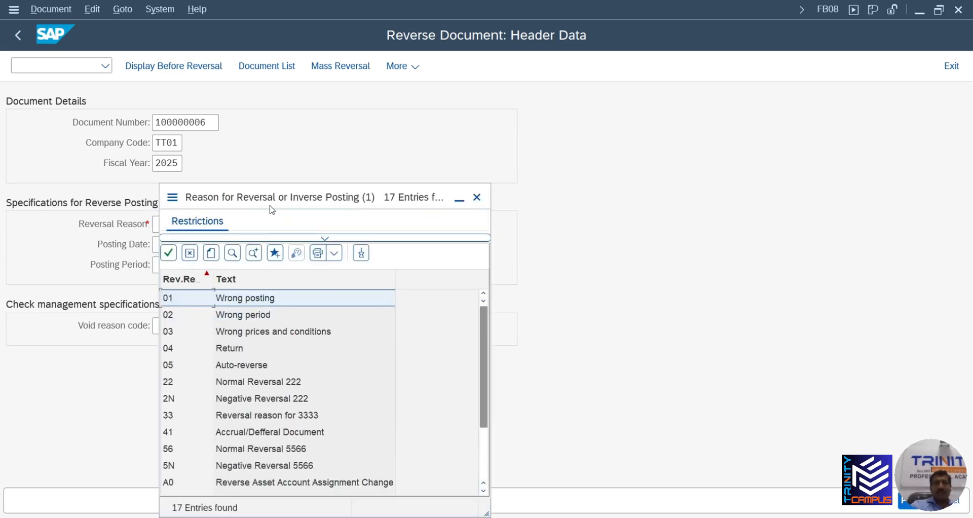
drag(275, 205, 292, 147)
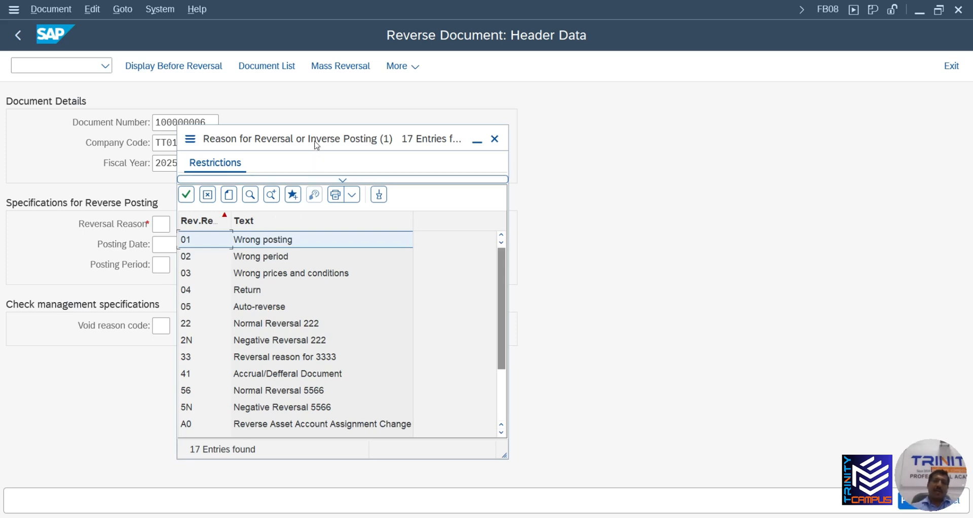
drag(315, 141, 415, 133)
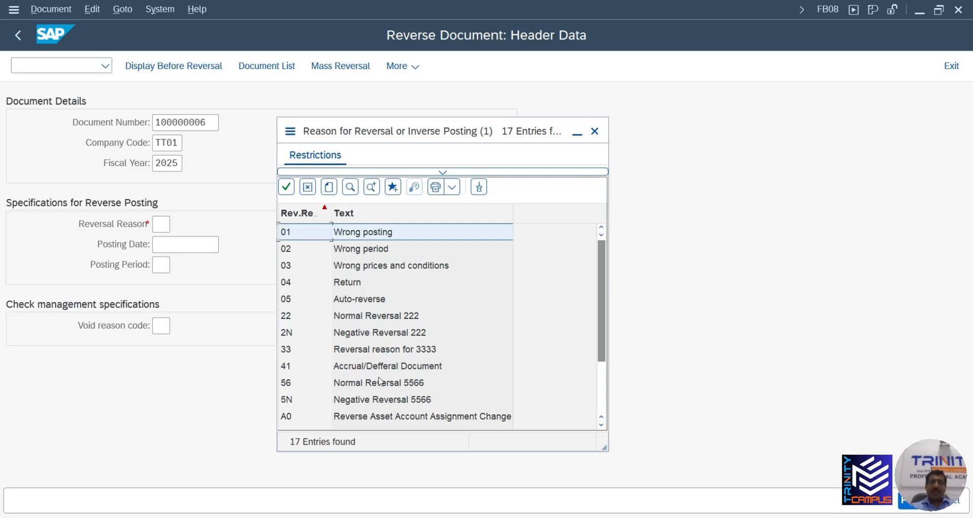
scroll(385, 398, down, 2)
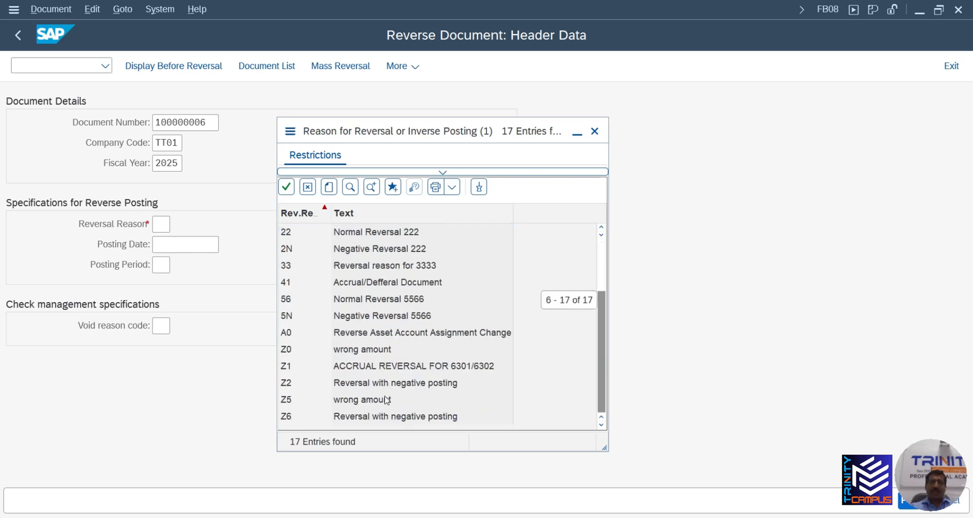
scroll(387, 396, up, 2)
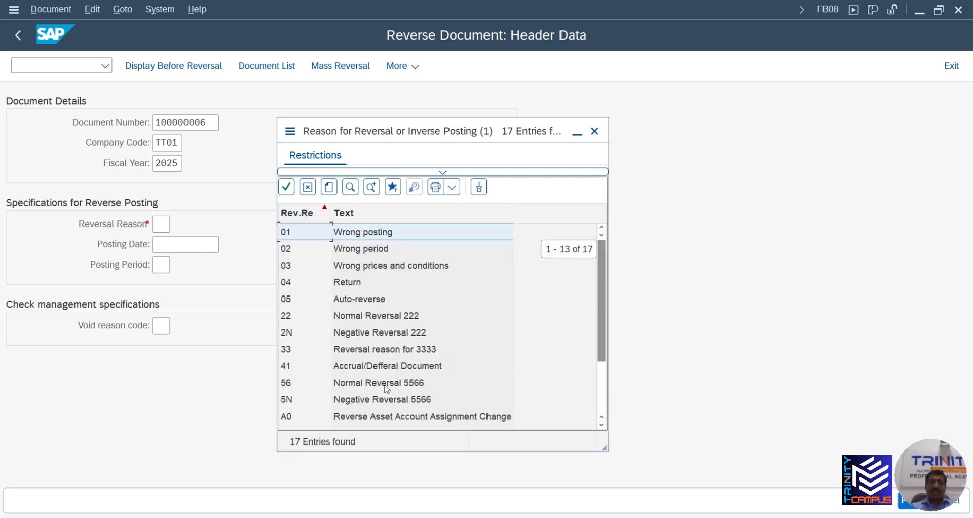
double_click(306, 234)
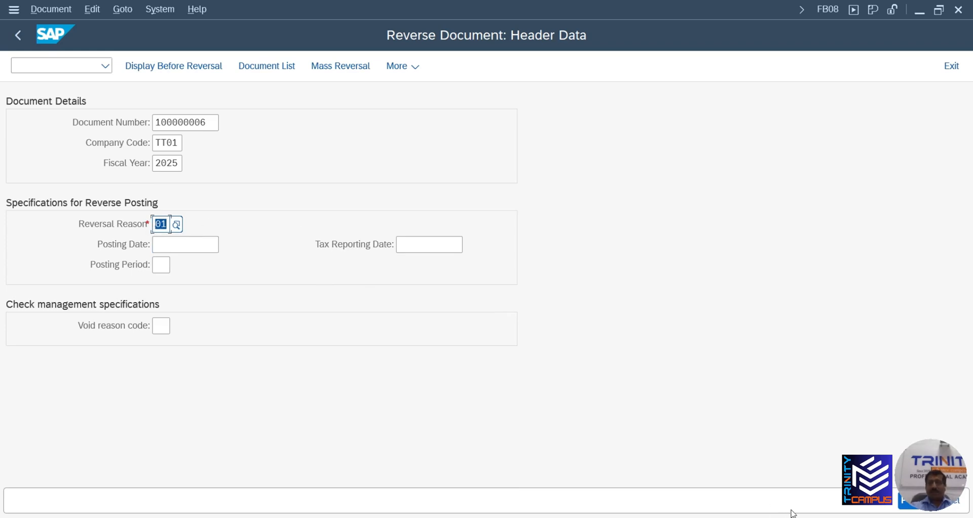
click(902, 502)
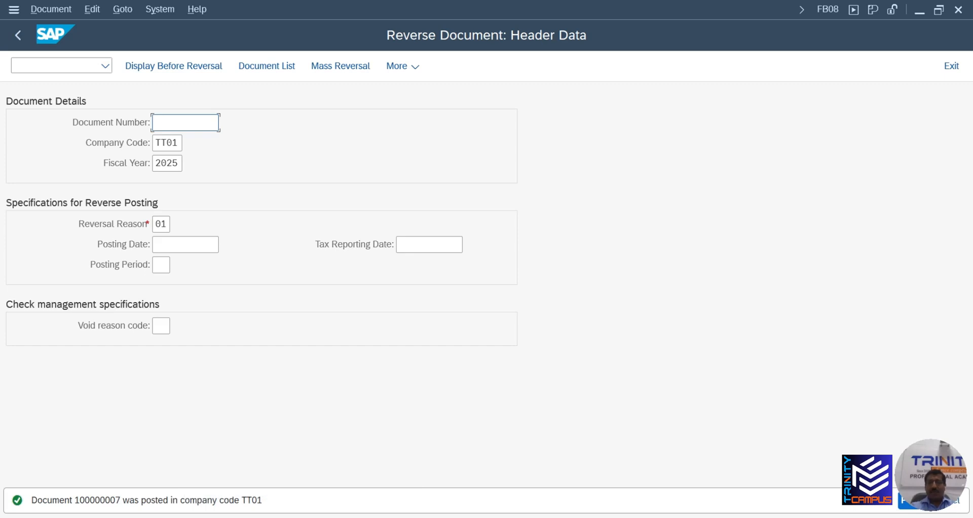
Bring the Display Document session forward and maximize it
mouse_move(545, 517)
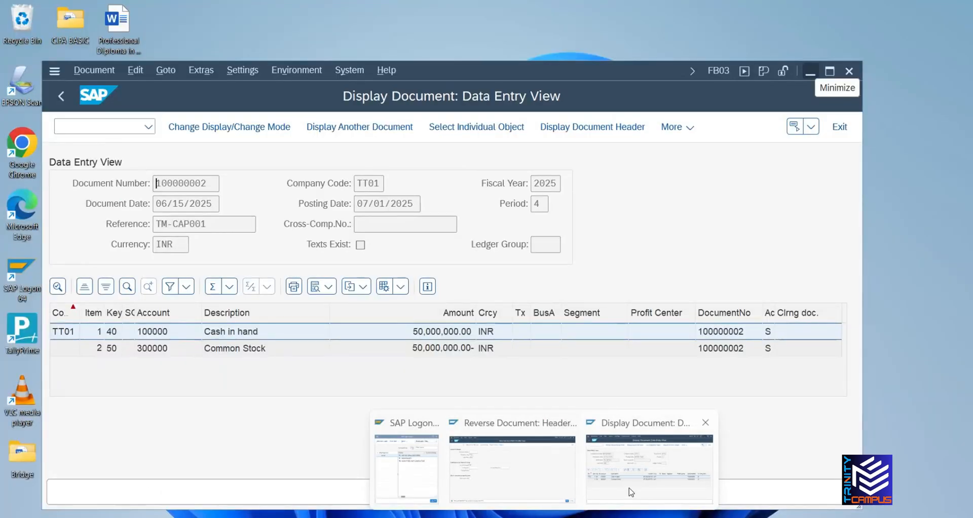
click(631, 492)
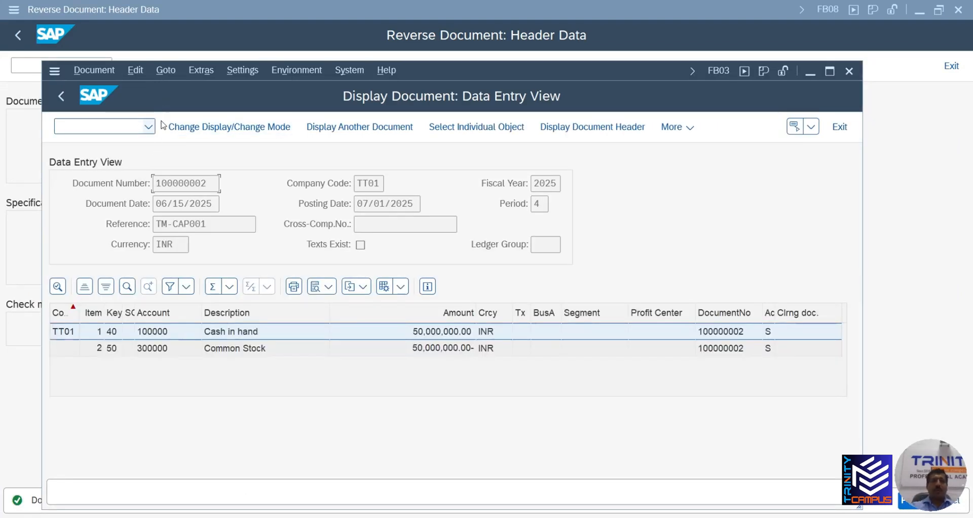
click(830, 71)
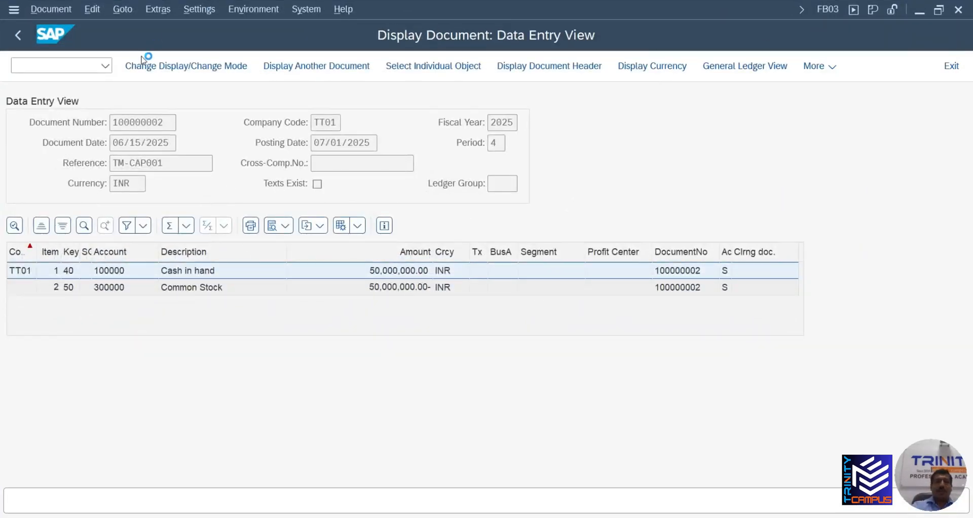
Run FBL3N for G/L accounts 100002 and 100003 using multiple selection
click(105, 64)
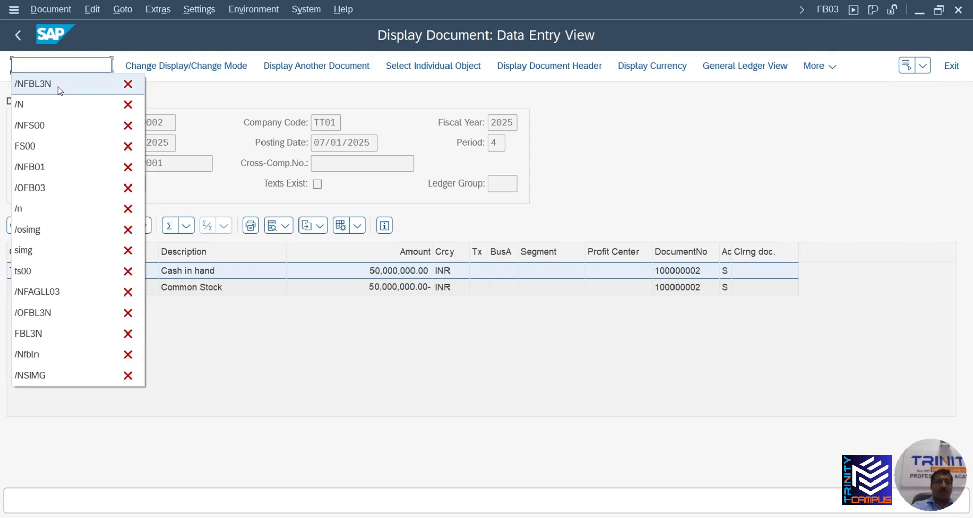
click(59, 90)
key(Return)
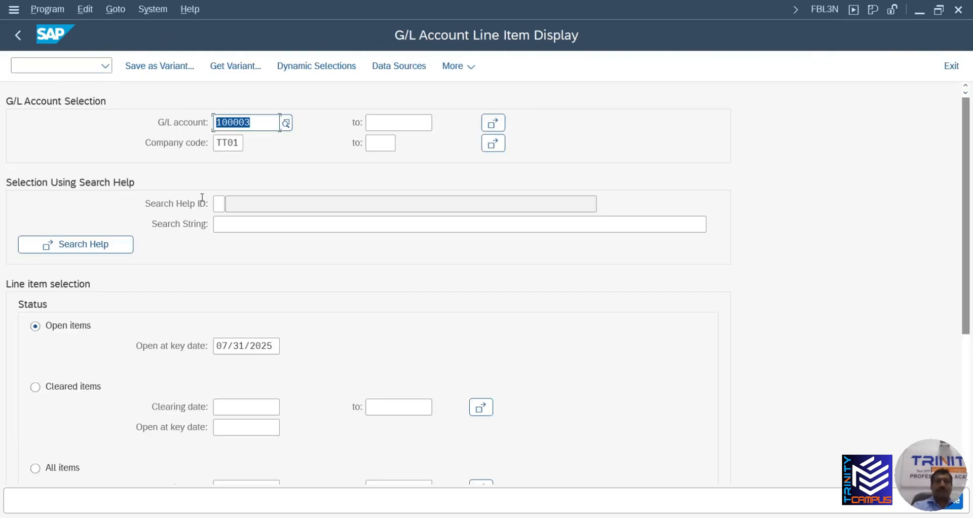
click(491, 128)
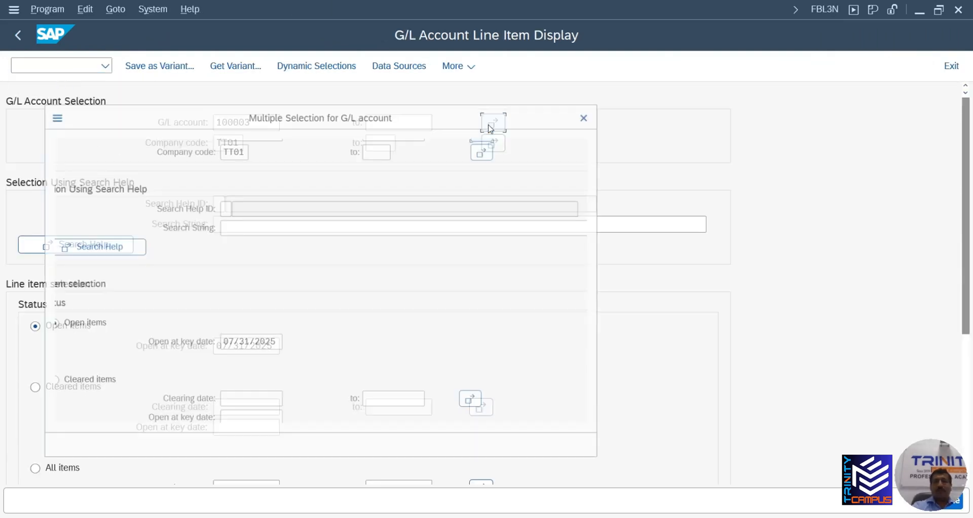
click(80, 246)
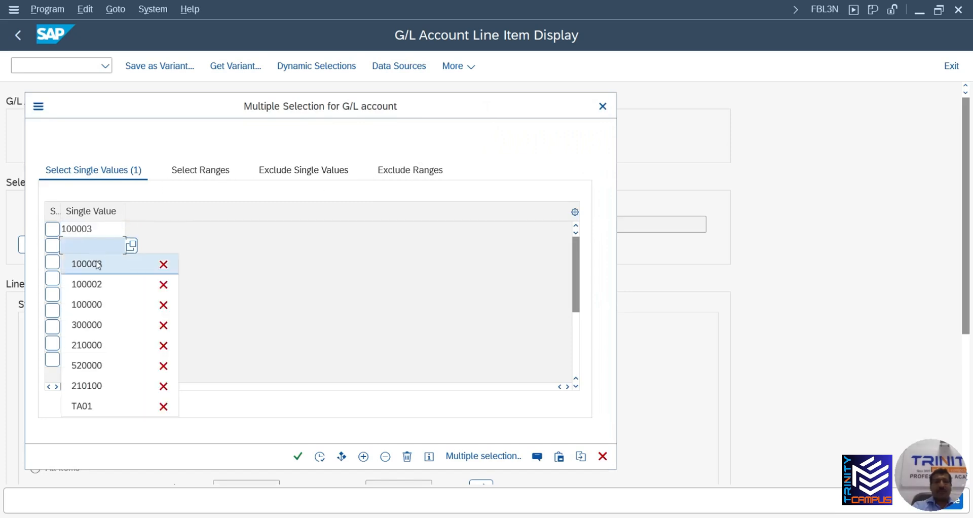
click(98, 281)
click(297, 457)
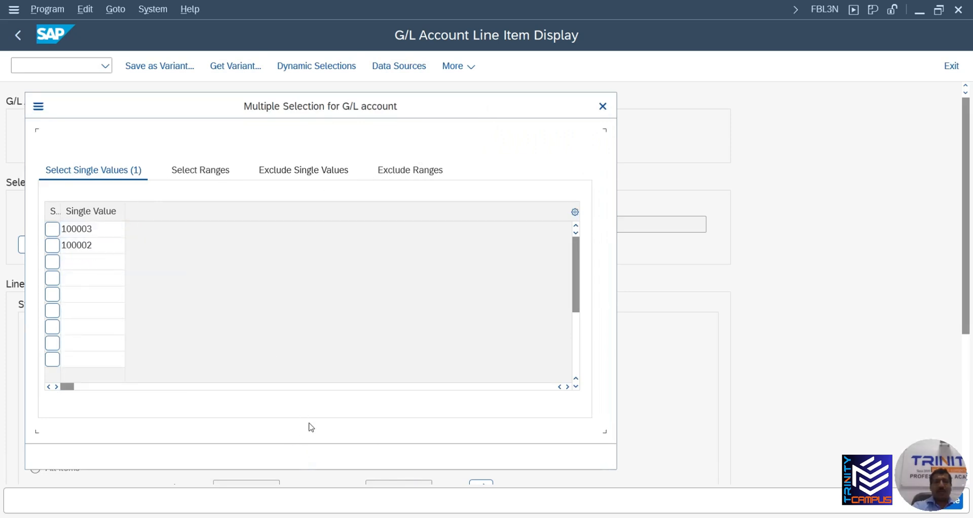
click(320, 457)
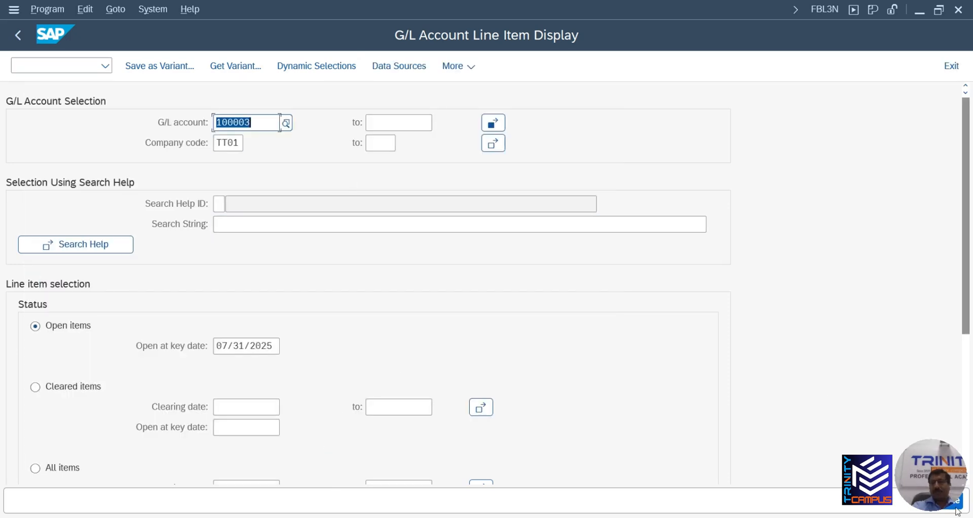
key(F8)
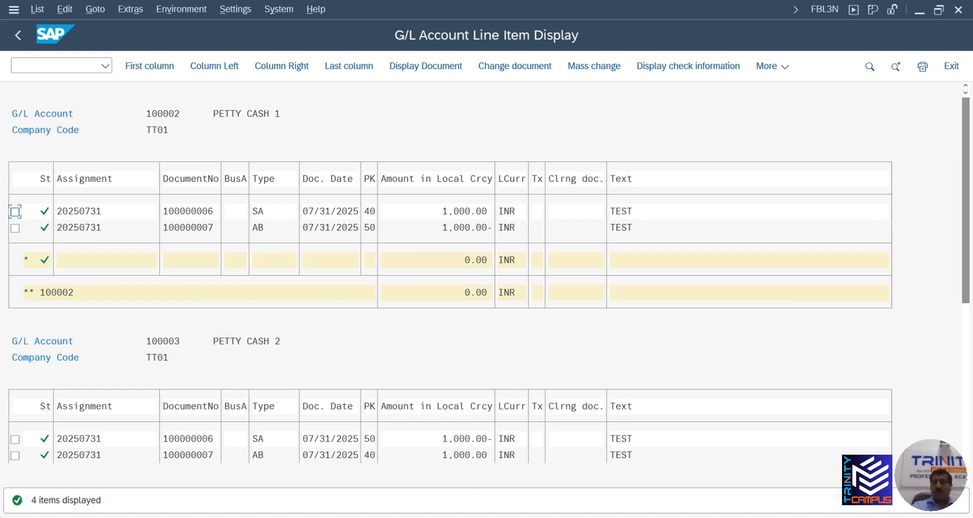
drag(966, 211, 965, 252)
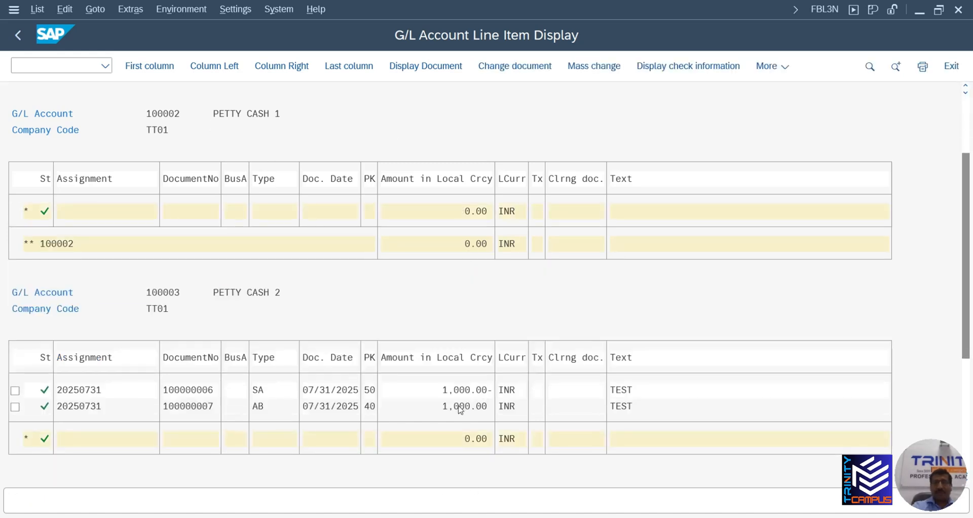
scroll(472, 431, down, 1)
scroll(474, 365, up, 1)
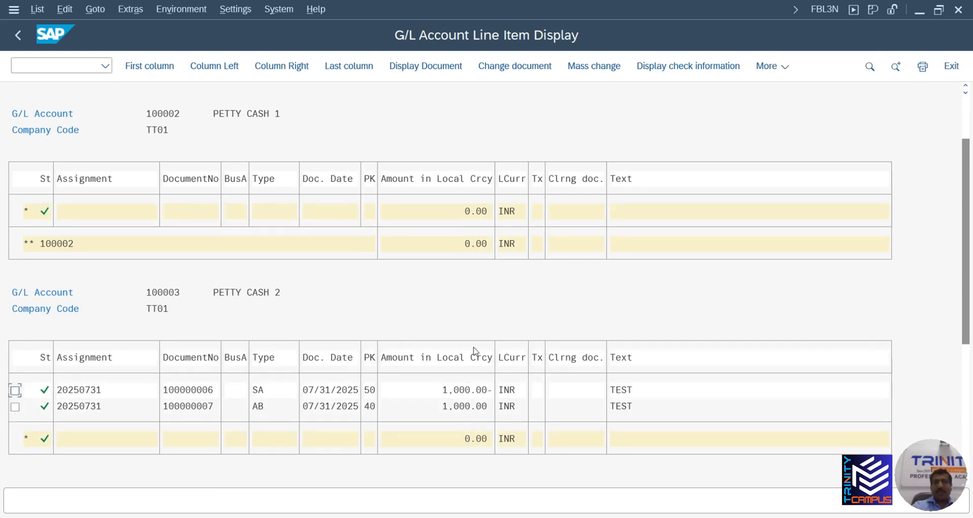
scroll(481, 297, up, 1)
scroll(481, 297, up, 1)
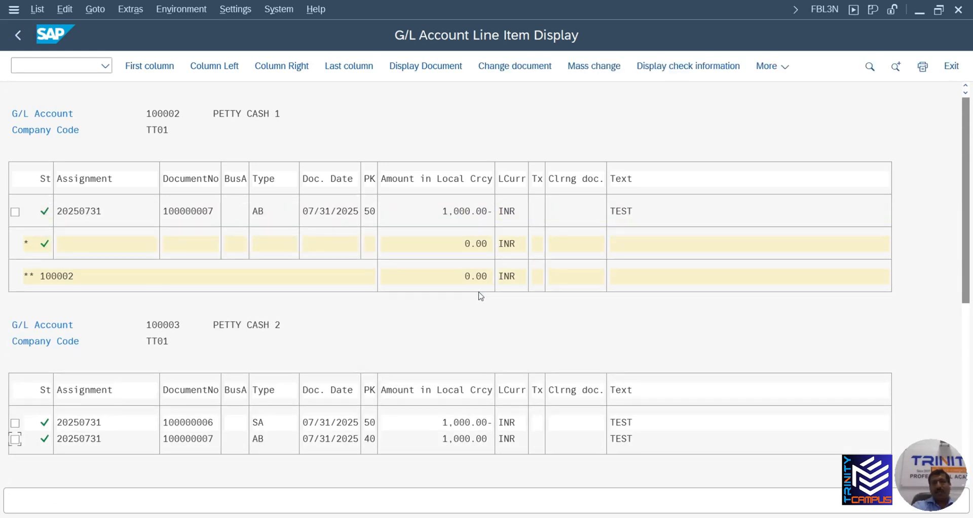
scroll(481, 297, up, 1)
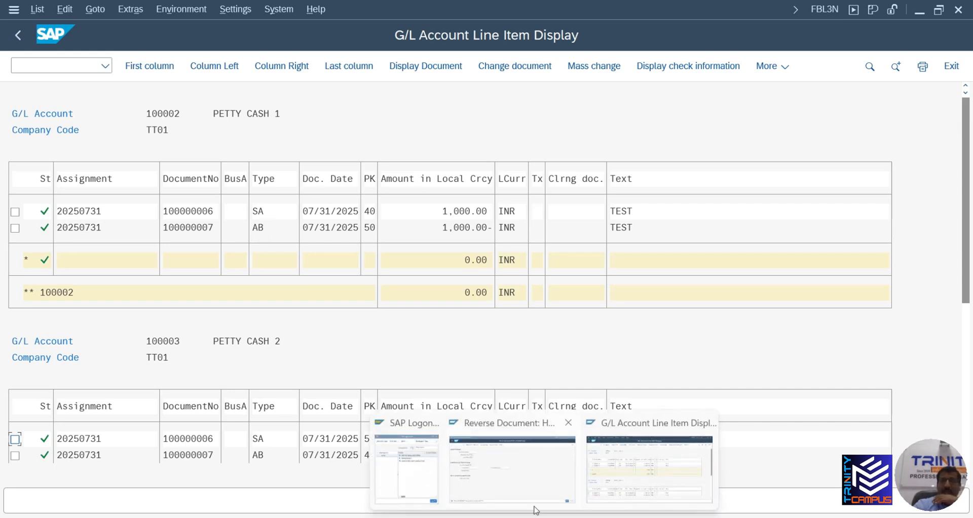
From the Reverse Document session, start /OSIMG to open the implementation guide in a new session
click(555, 506)
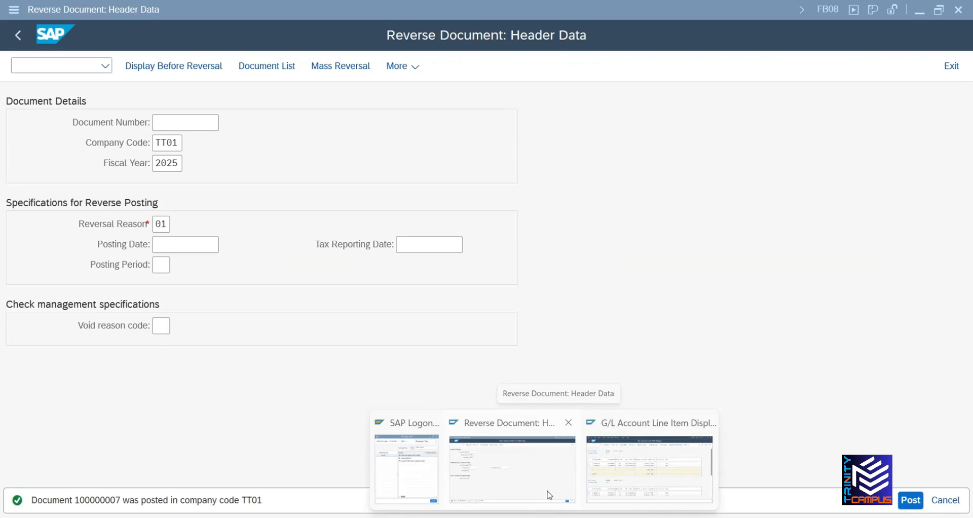
click(78, 68)
text(/O)
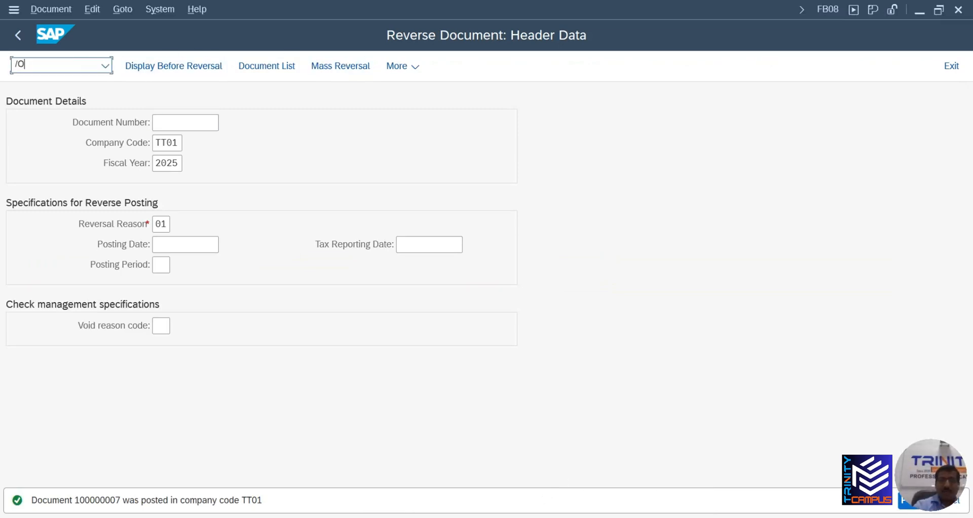
text(SIMG)
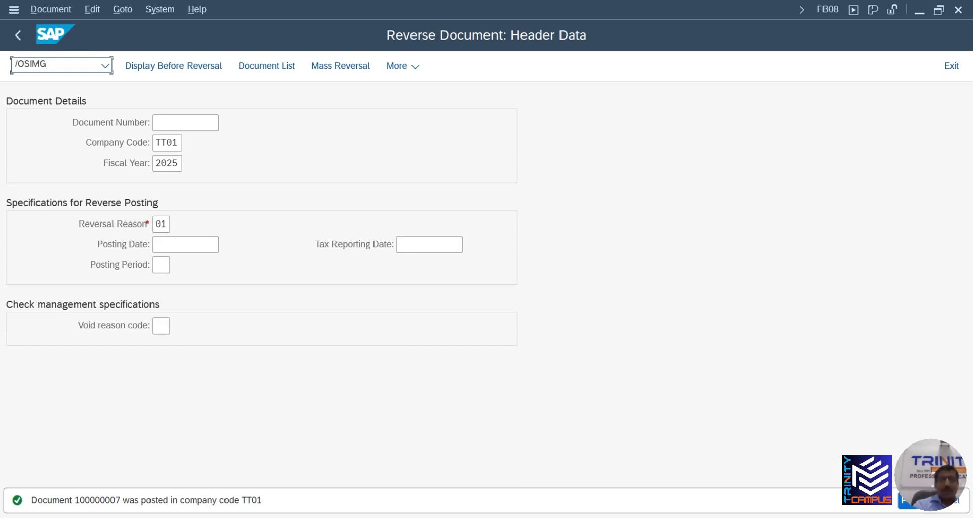
key(Return)
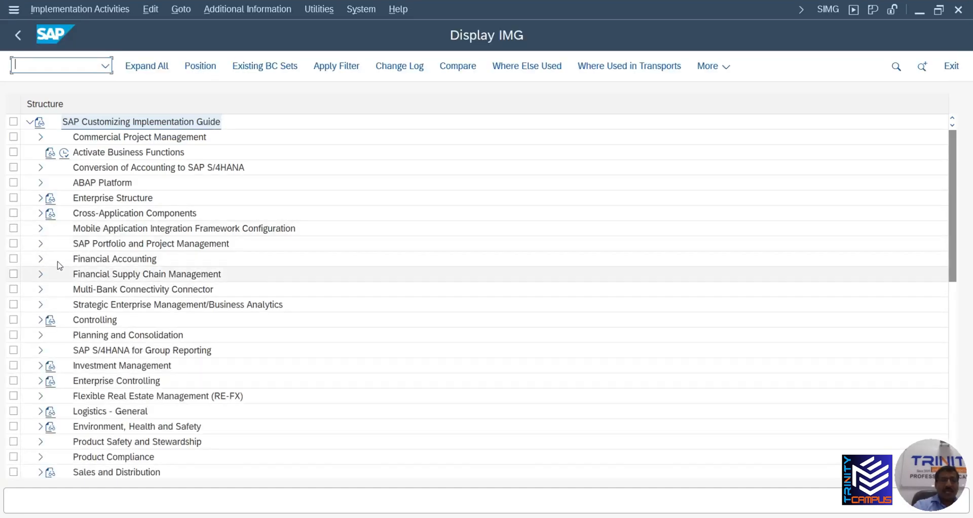
Run Define Document Types under Financial Accounting Global Settings > Document > Document Types
click(41, 260)
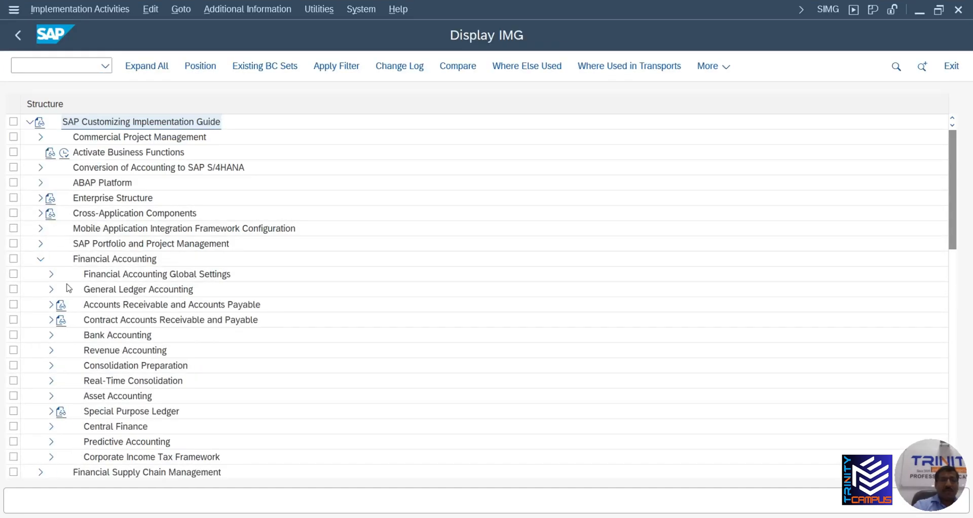
click(51, 274)
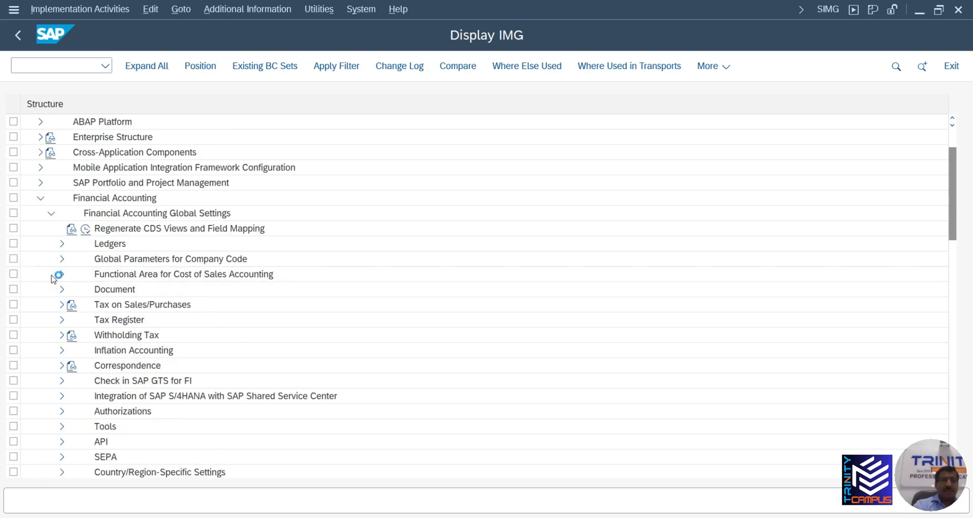
click(61, 291)
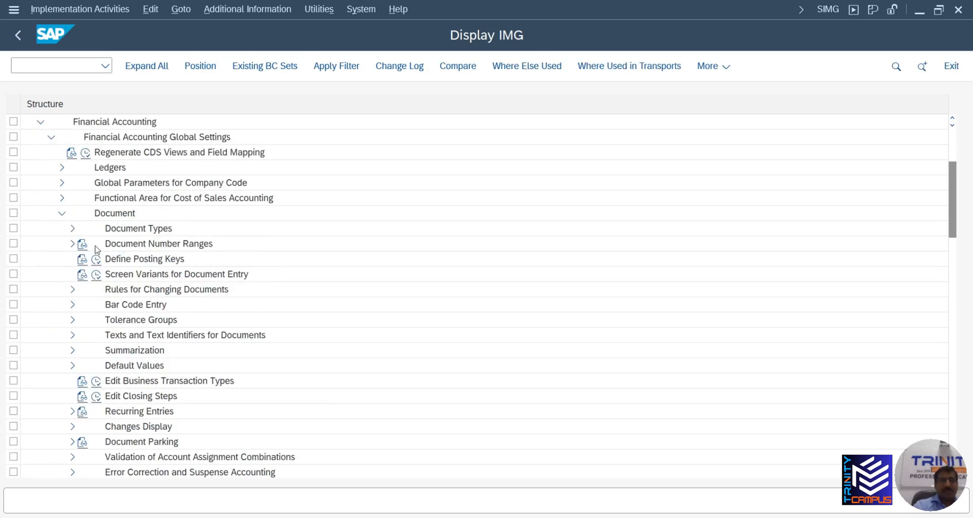
click(72, 228)
scroll(86, 249, down, 3)
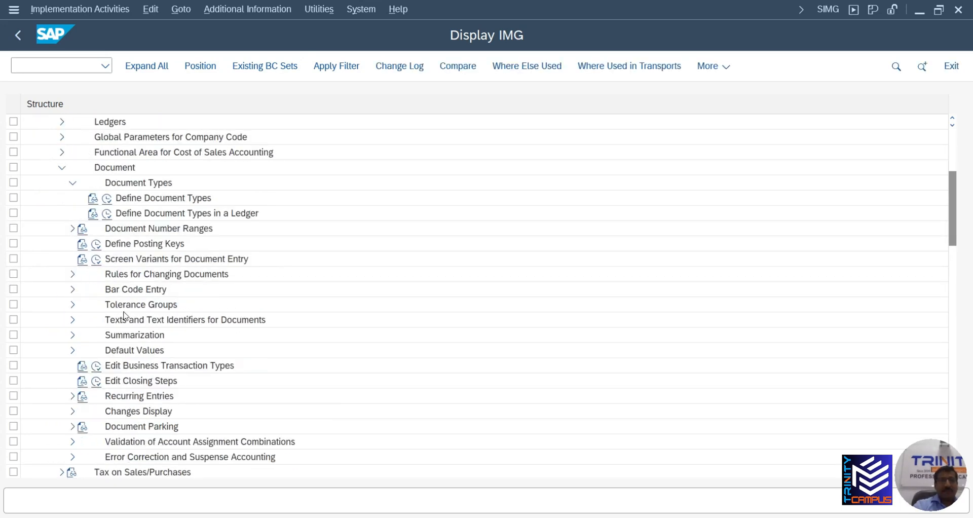
scroll(116, 269, up, 4)
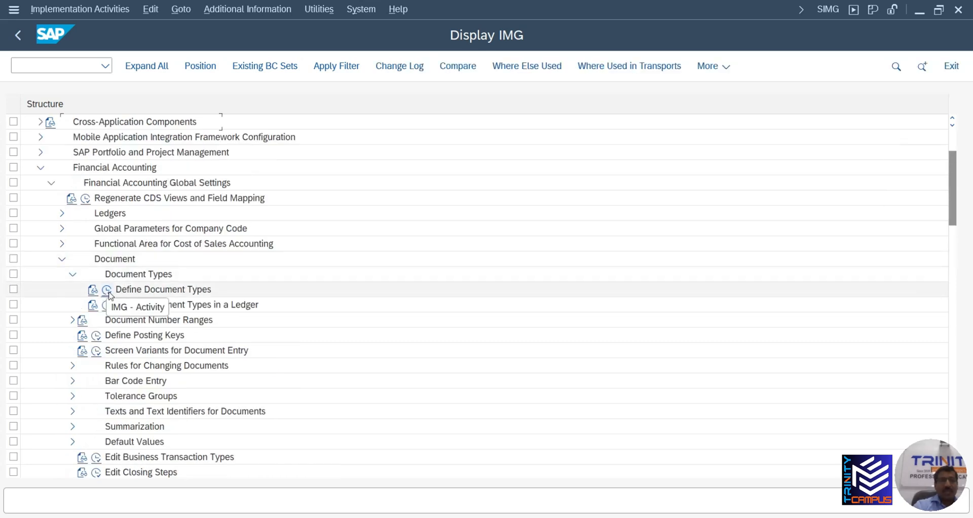
click(108, 291)
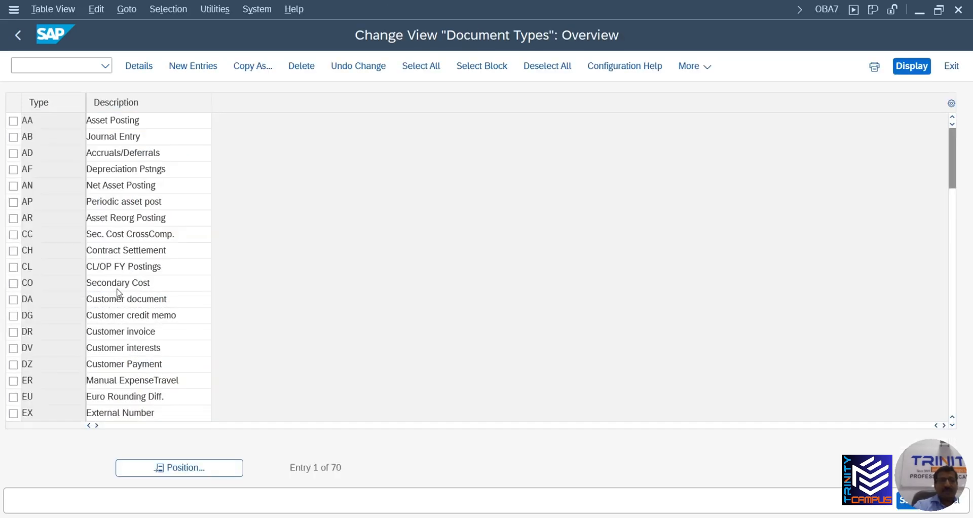
Inspect document type SA's details, confirming its reverse document type is AB
scroll(65, 334, down, 1)
scroll(64, 336, down, 5)
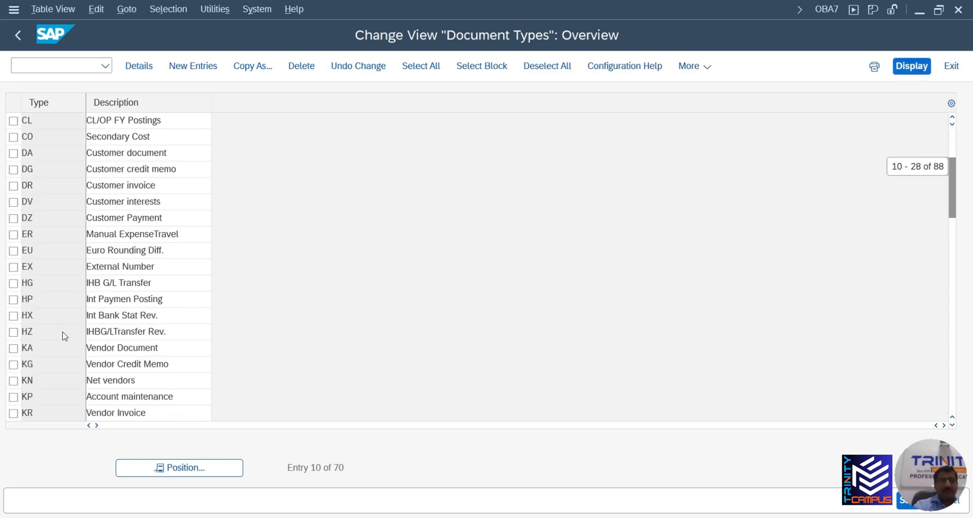
scroll(64, 332, down, 3)
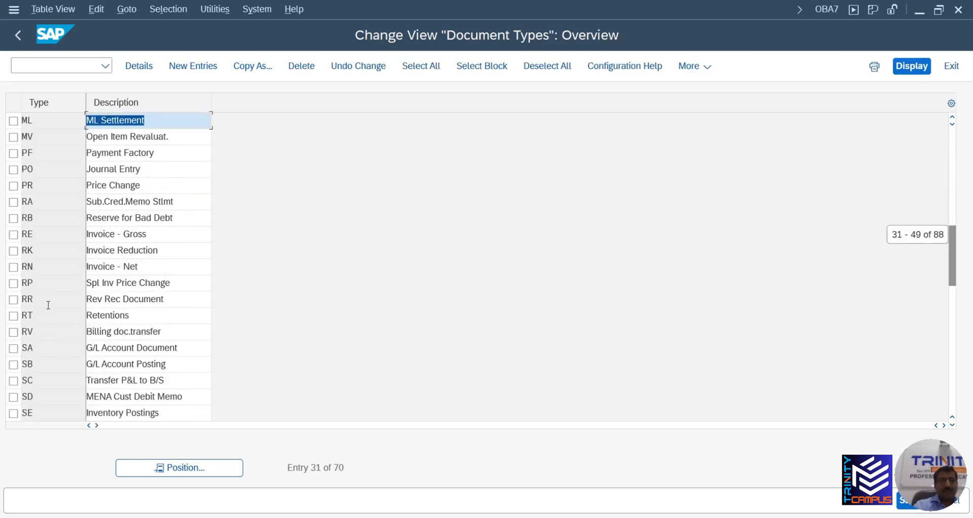
double_click(55, 347)
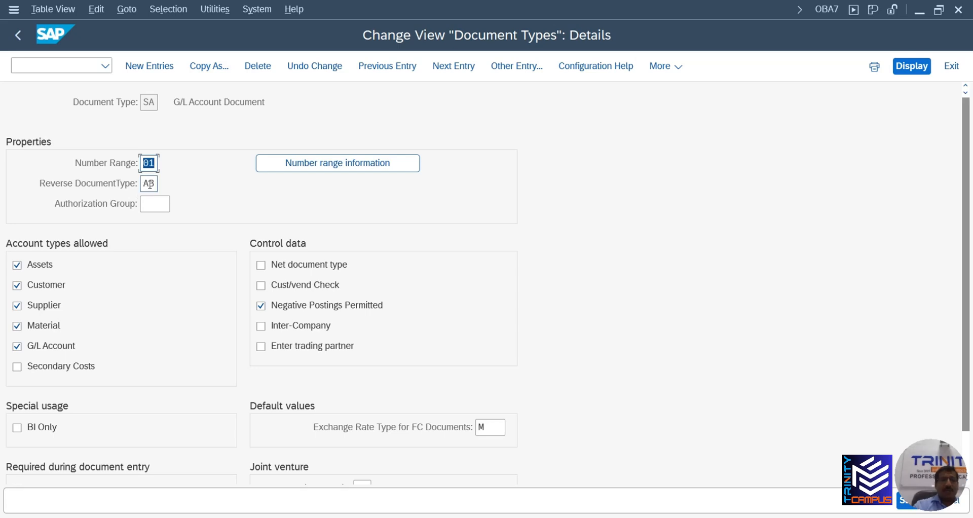
click(149, 184)
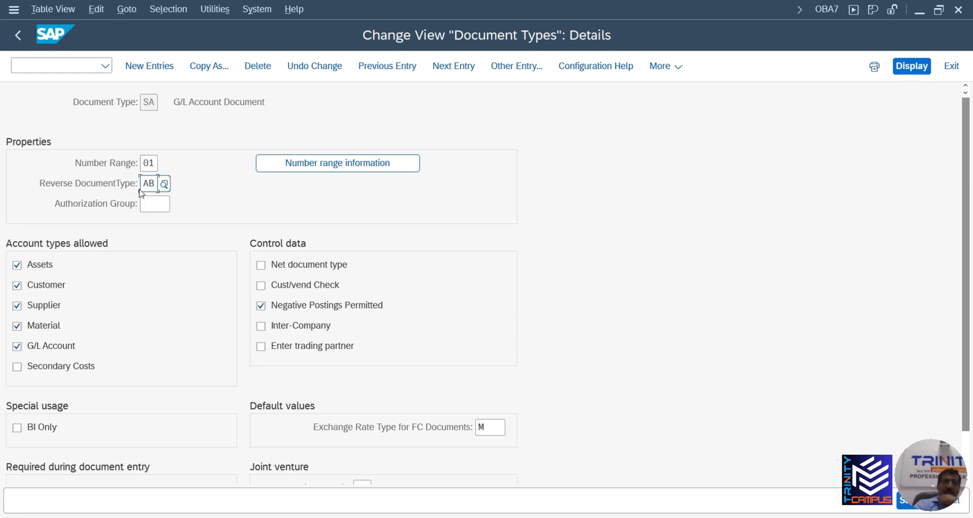
click(17, 37)
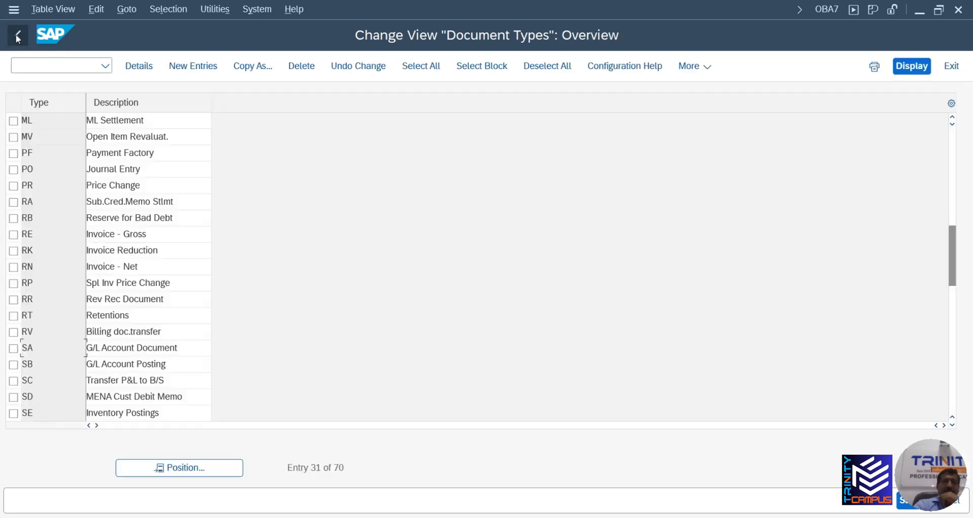
Inspect document type AB's details, then return to the document types list
scroll(162, 214, up, 7)
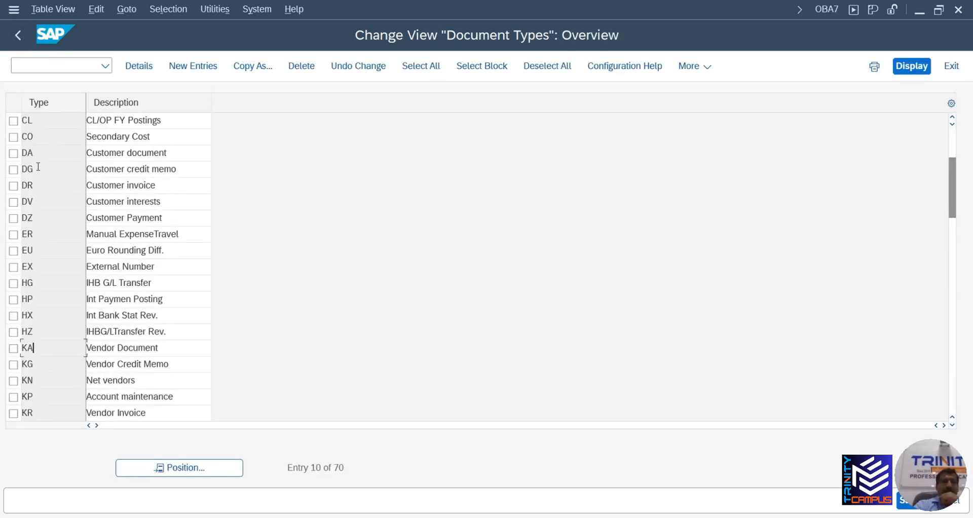
scroll(50, 152, up, 3)
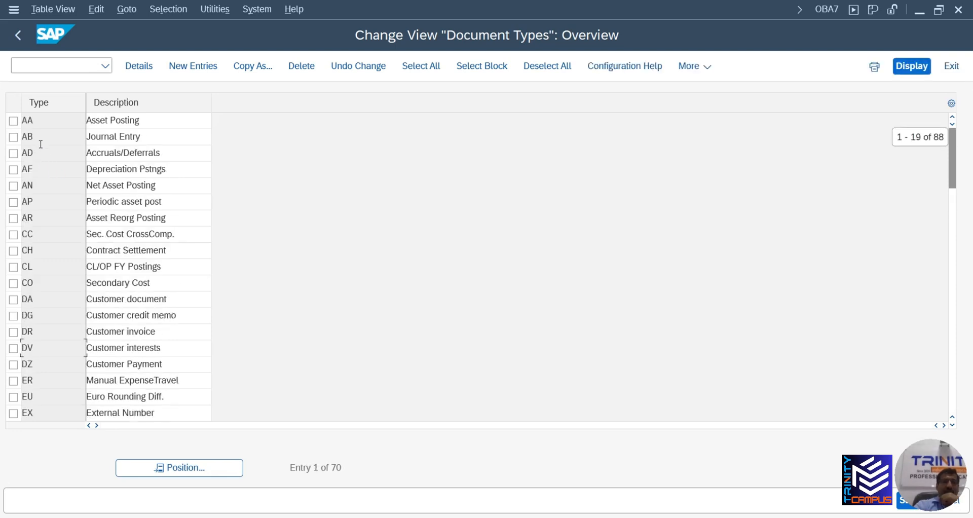
double_click(43, 142)
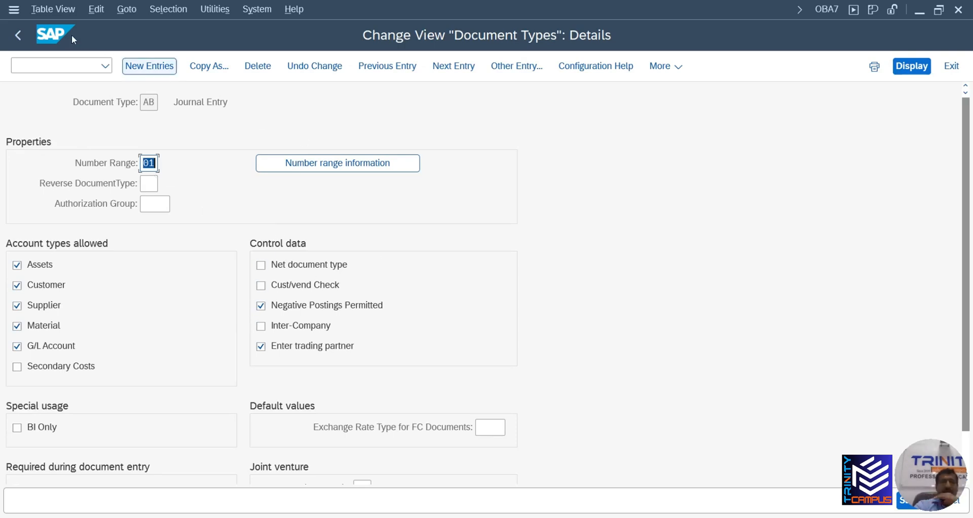
click(17, 34)
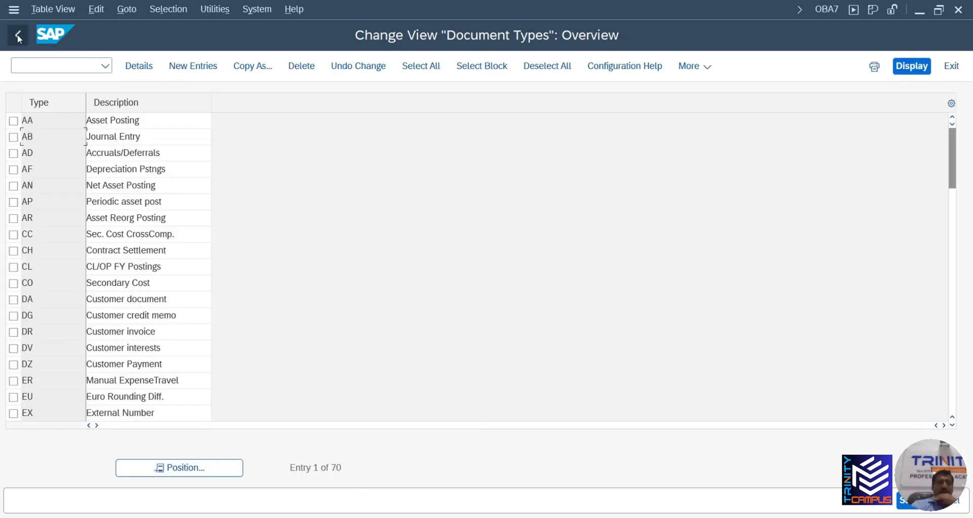
Return to the FBL3N list showing SA 100000006 and AB 100000007 offsetting in both accounts
mouse_move(544, 517)
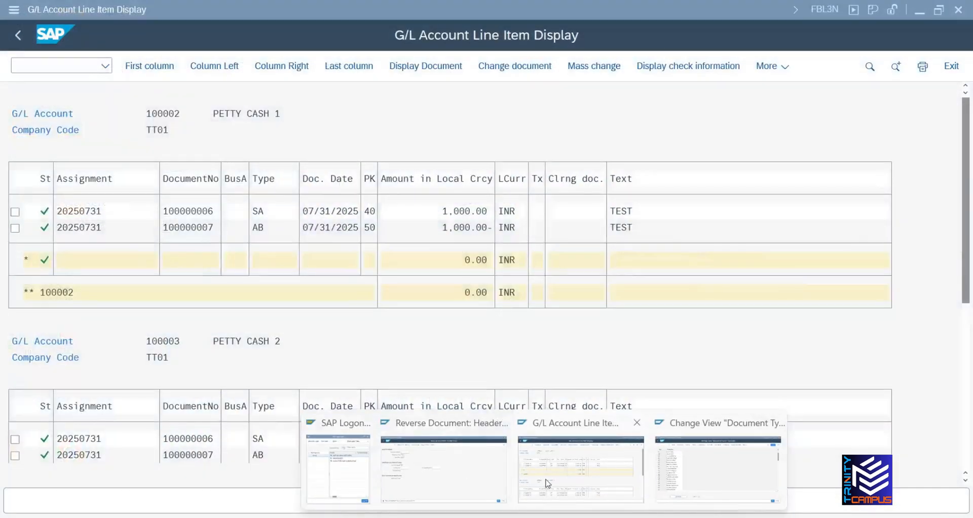
click(580, 469)
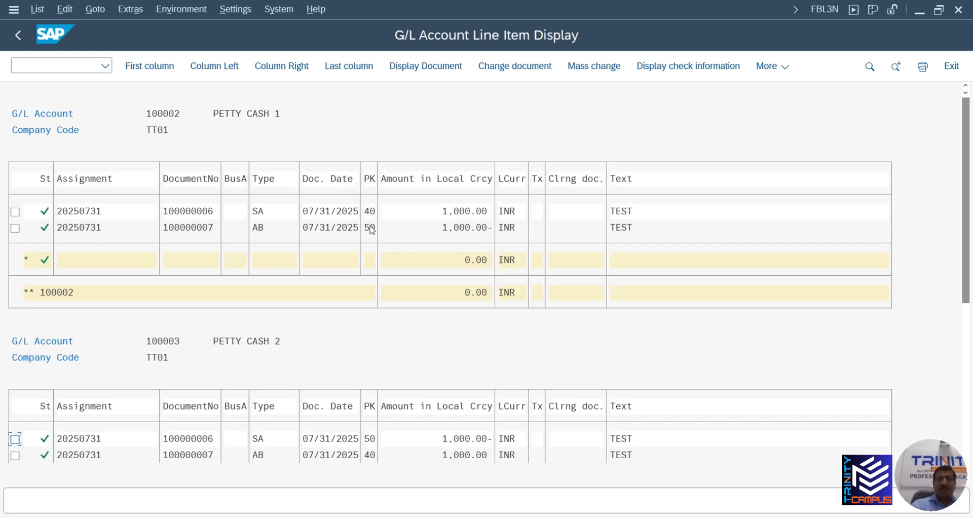
click(467, 374)
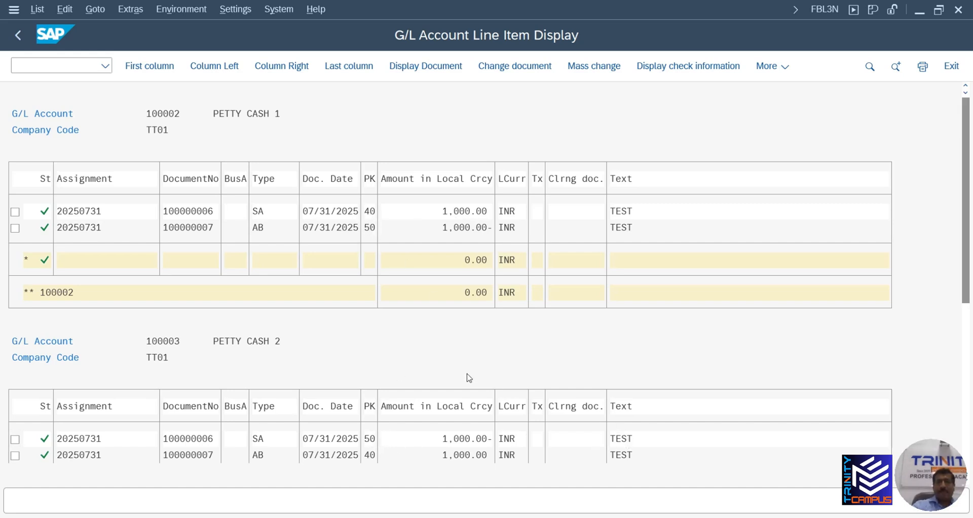
scroll(373, 343, down, 1)
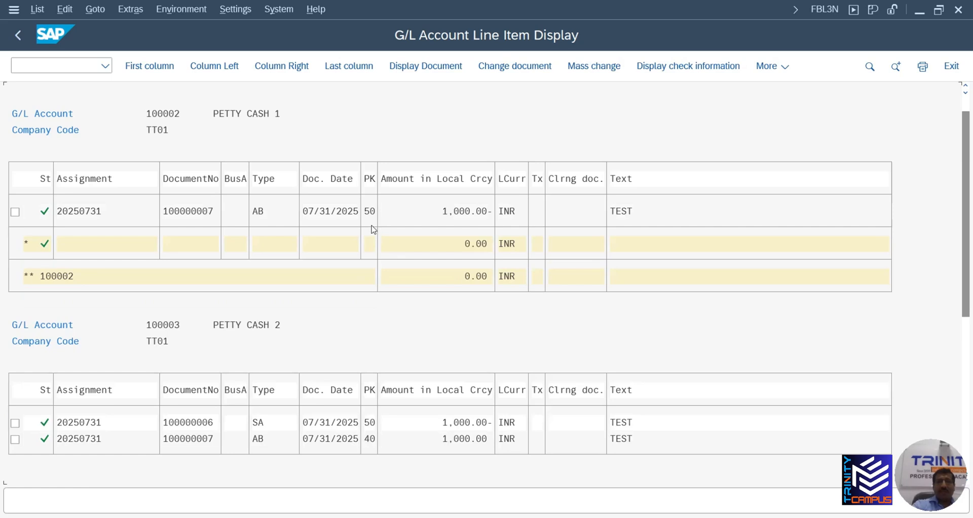
scroll(373, 229, up, 1)
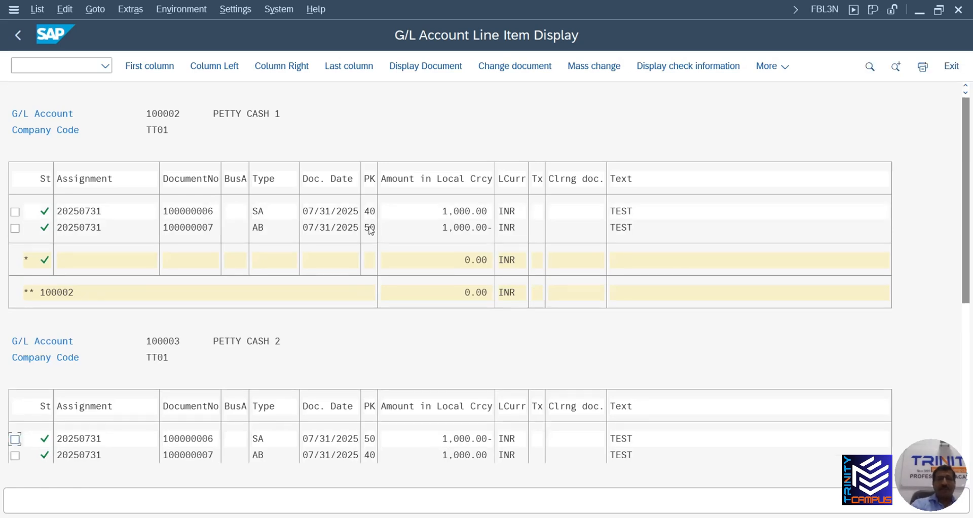
double_click(207, 227)
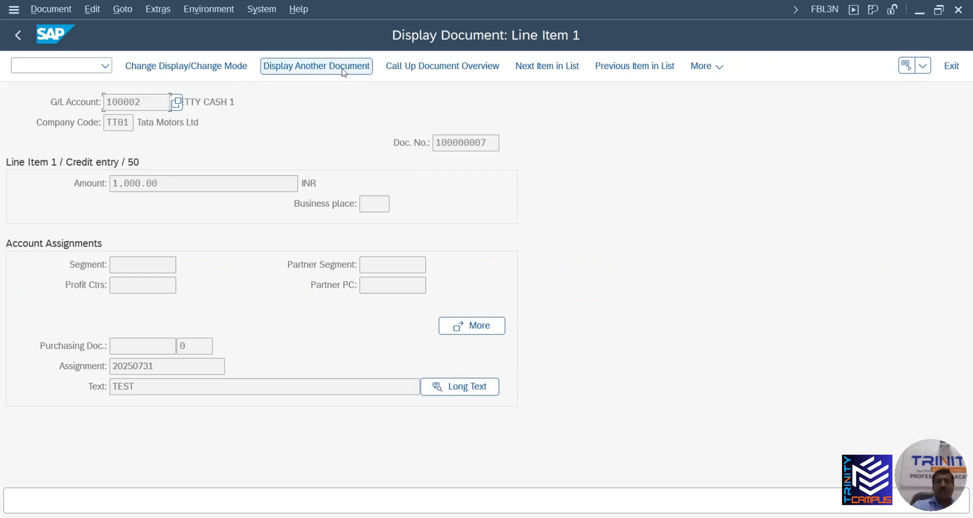
click(431, 71)
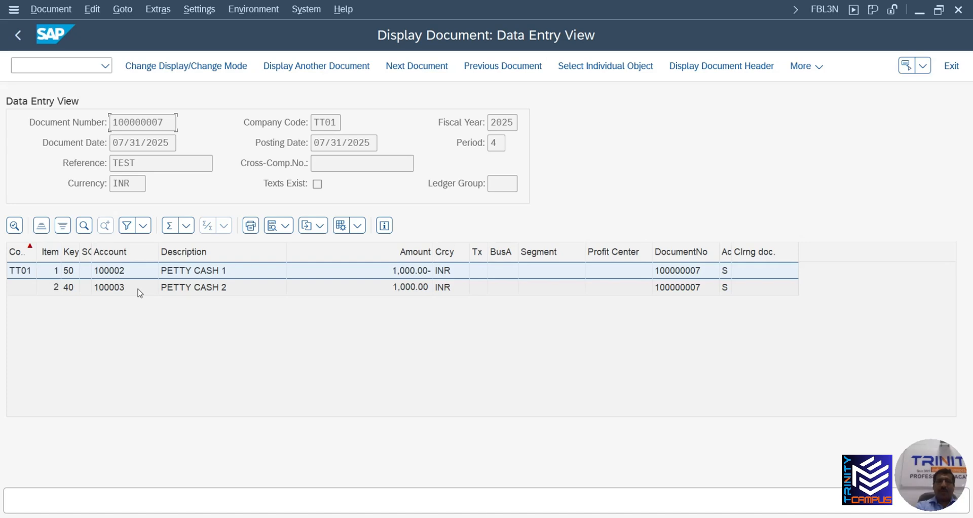
double_click(201, 274)
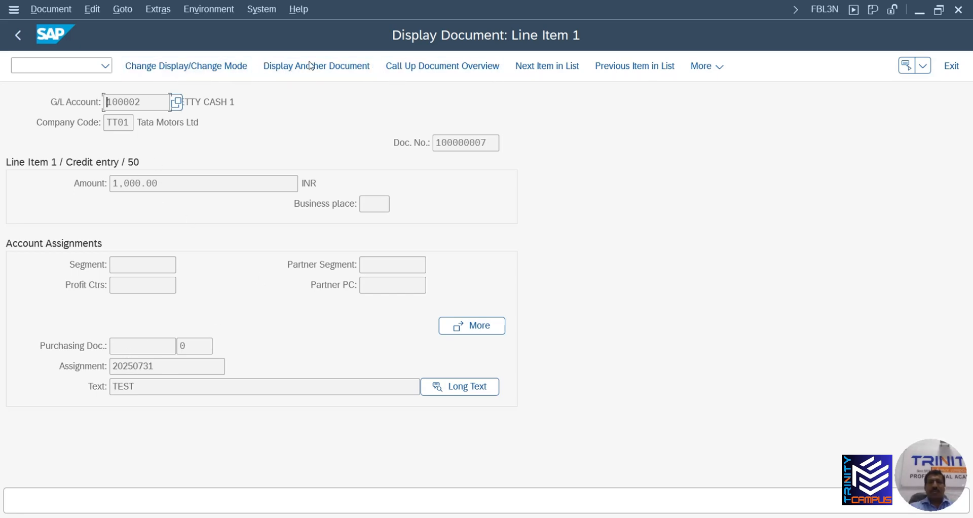
click(441, 70)
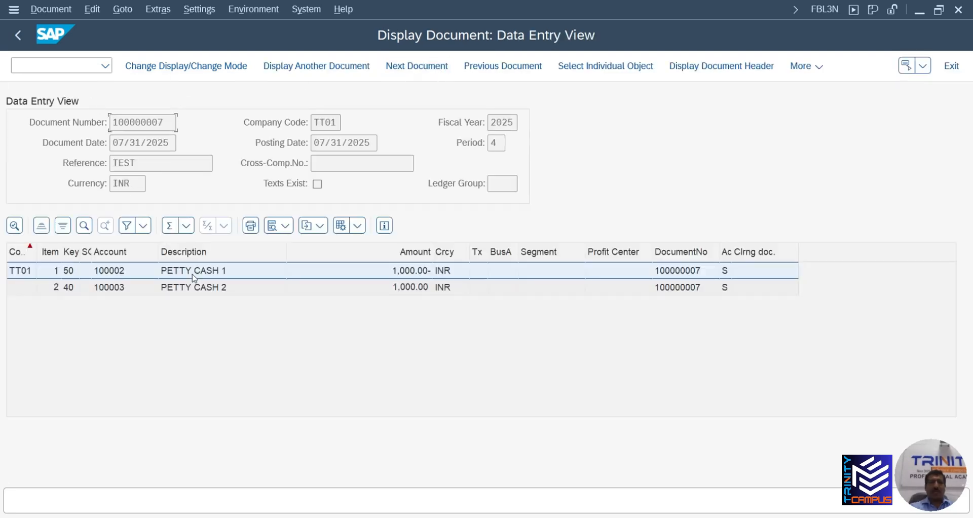
double_click(194, 277)
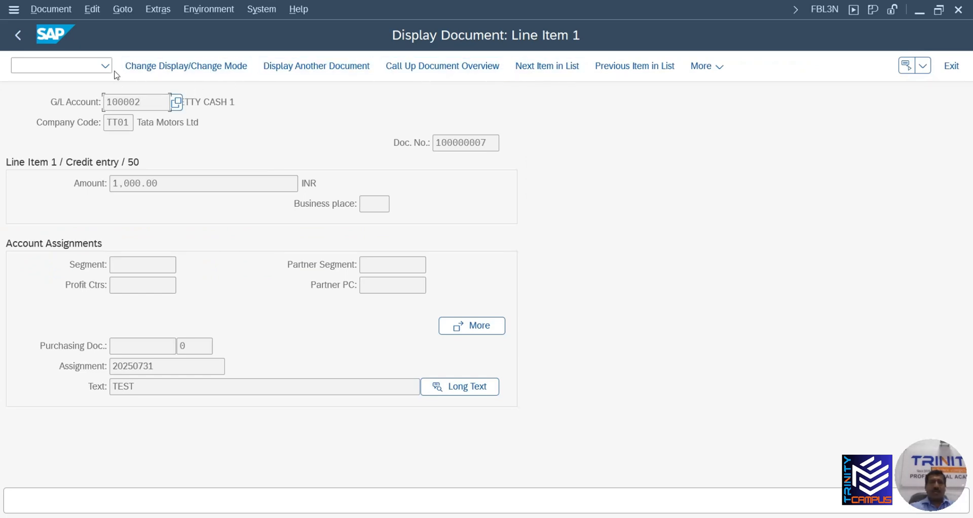
click(20, 35)
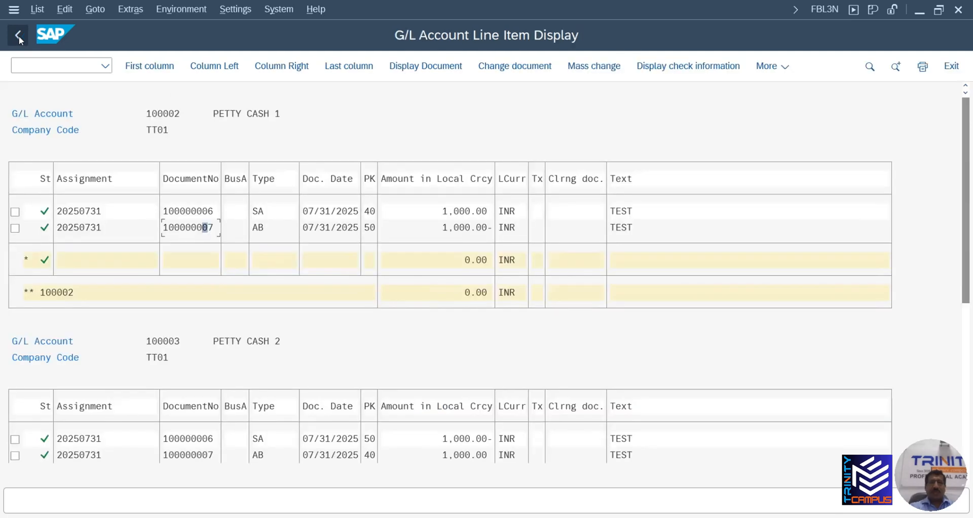
click(75, 67)
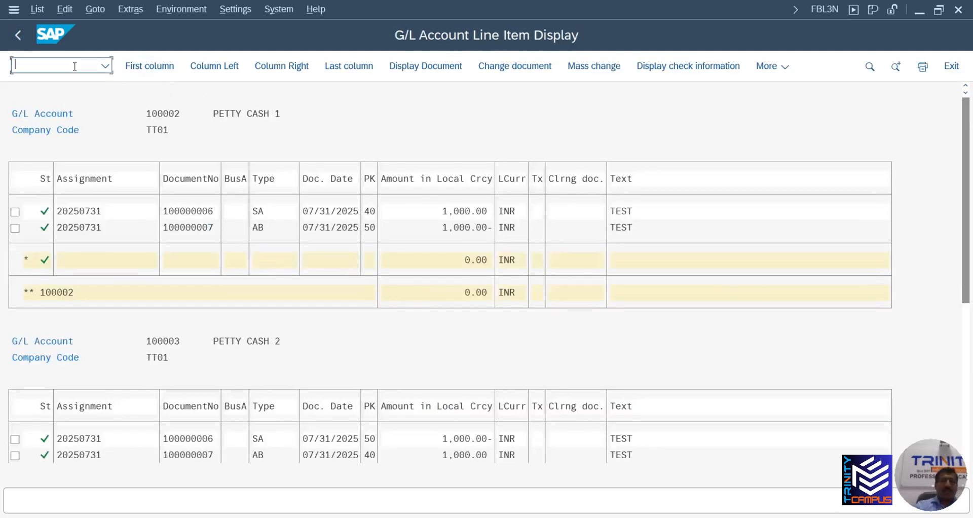
Run /NFB03, review reversal document 100000007's header details, and return to the start screen
text(/ND)
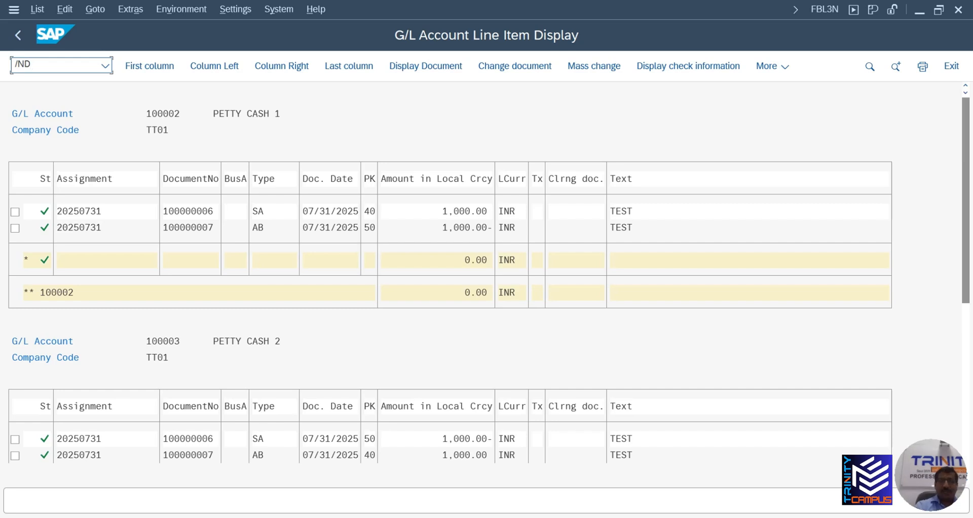
text(FB03)
key(Return)
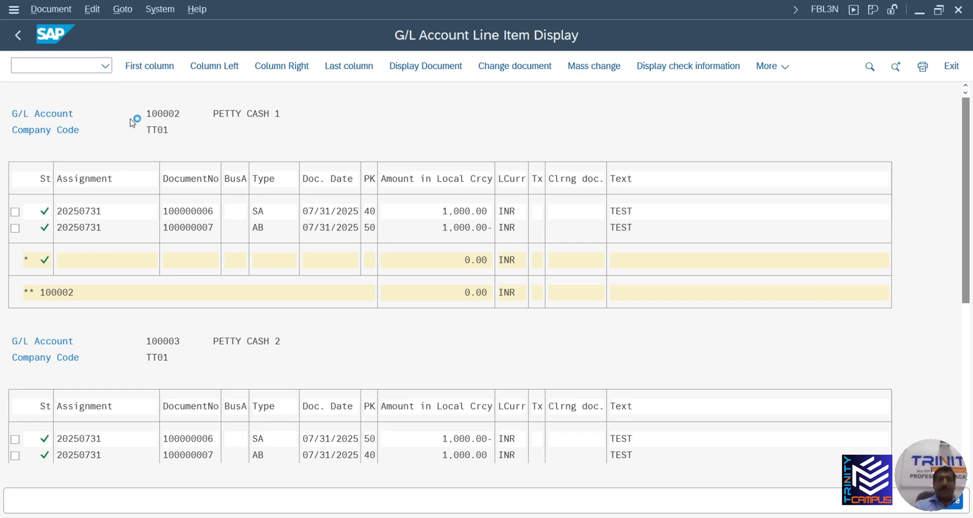
click(189, 143)
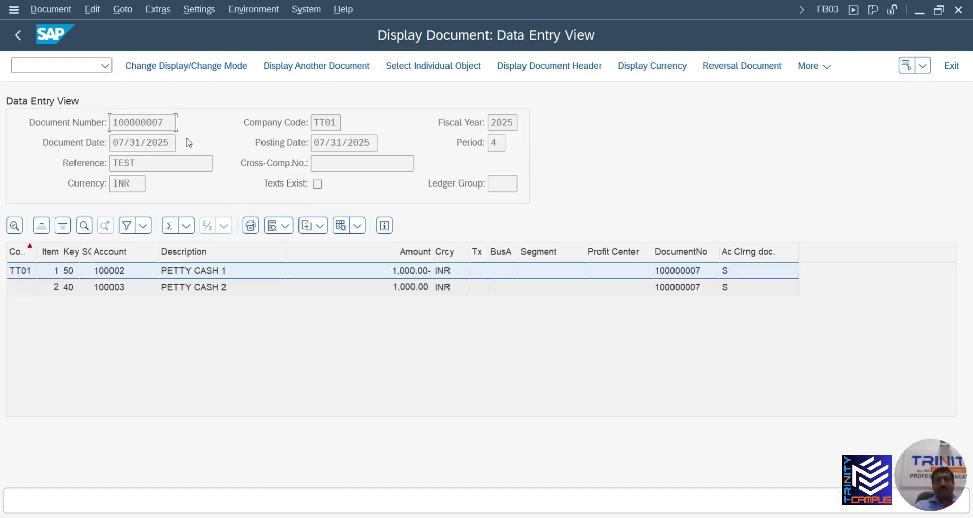
click(530, 68)
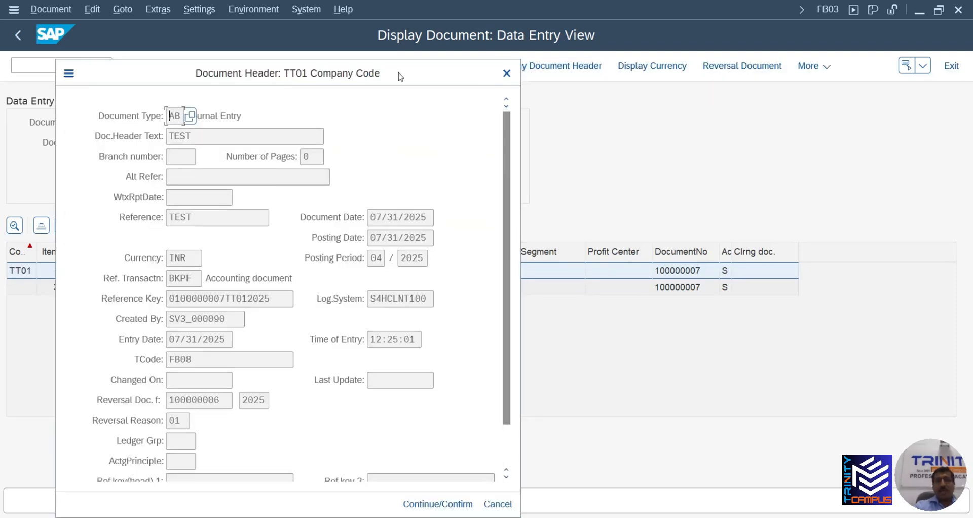
drag(400, 76, 396, 19)
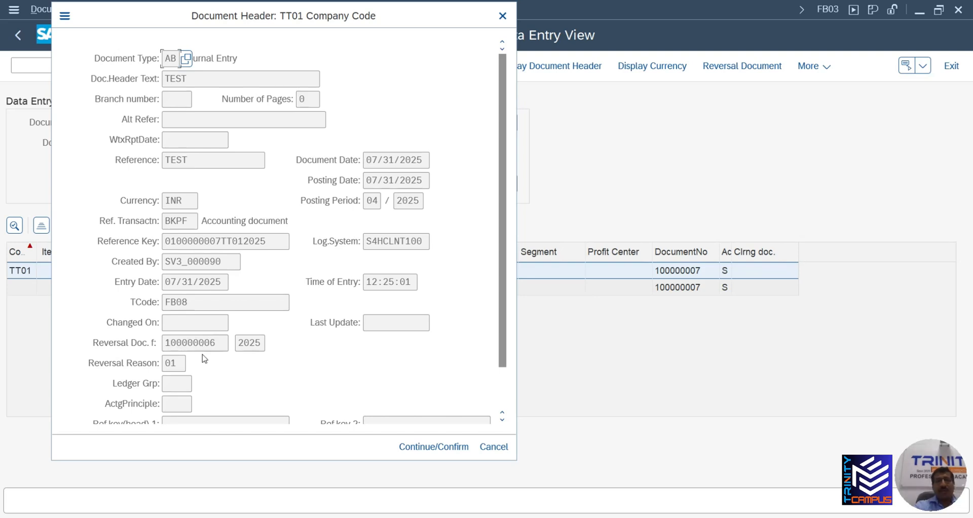
click(500, 17)
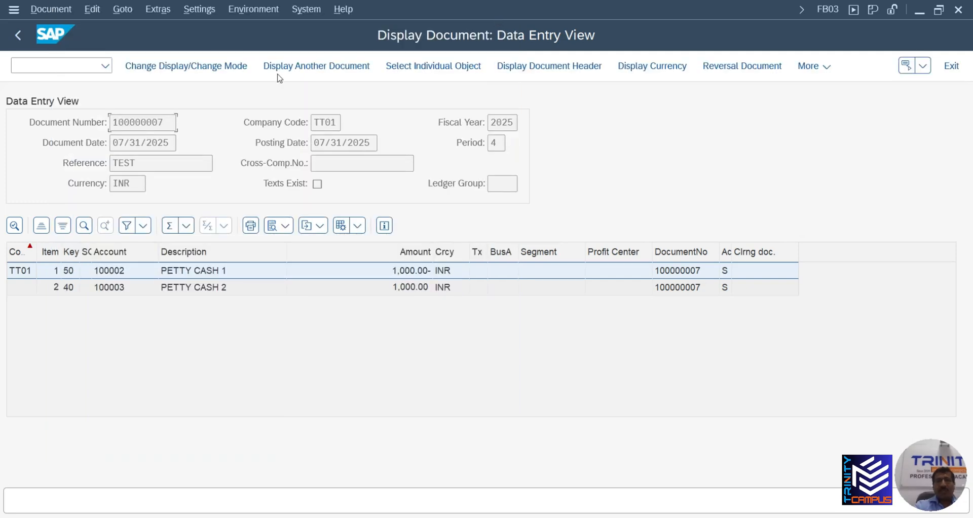
click(20, 36)
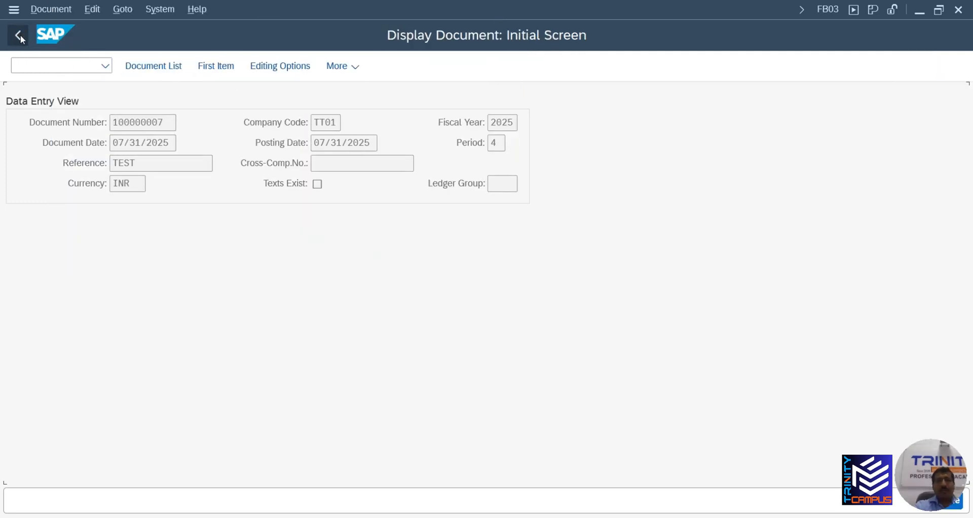
Display document 100000006 and review its header details
click(215, 142)
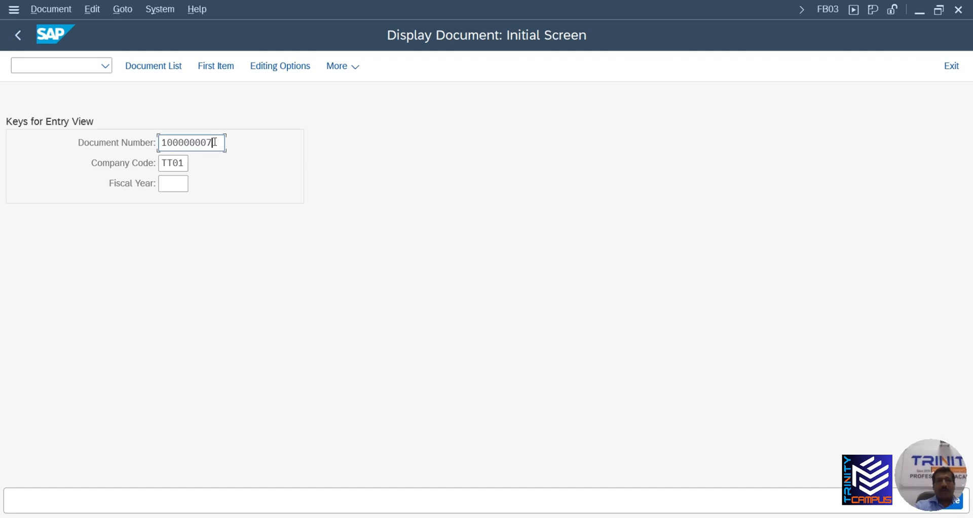
key(BackSpace)
text(6)
key(Return)
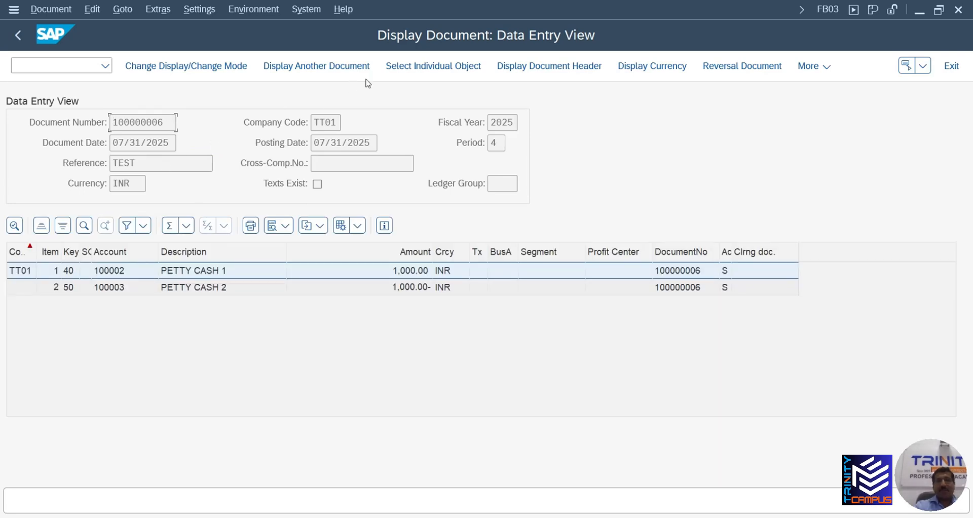
click(547, 75)
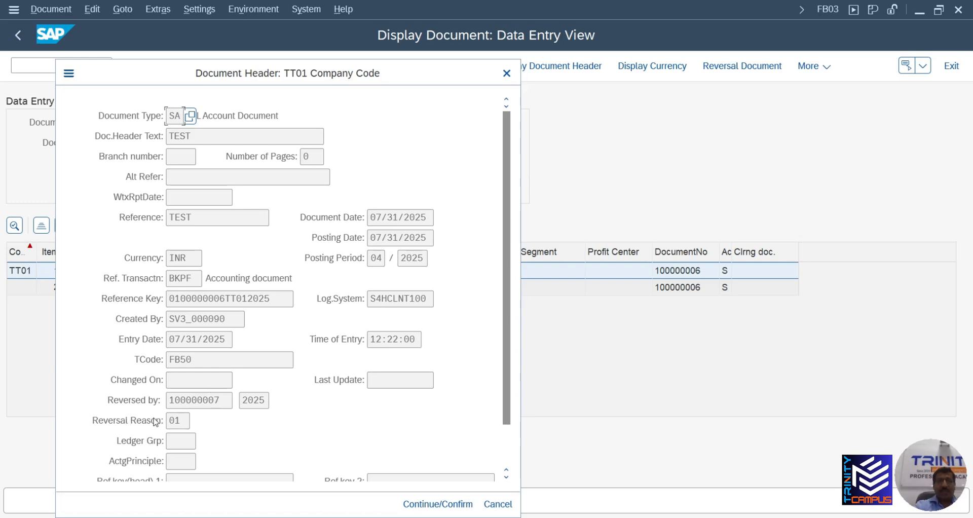
click(507, 73)
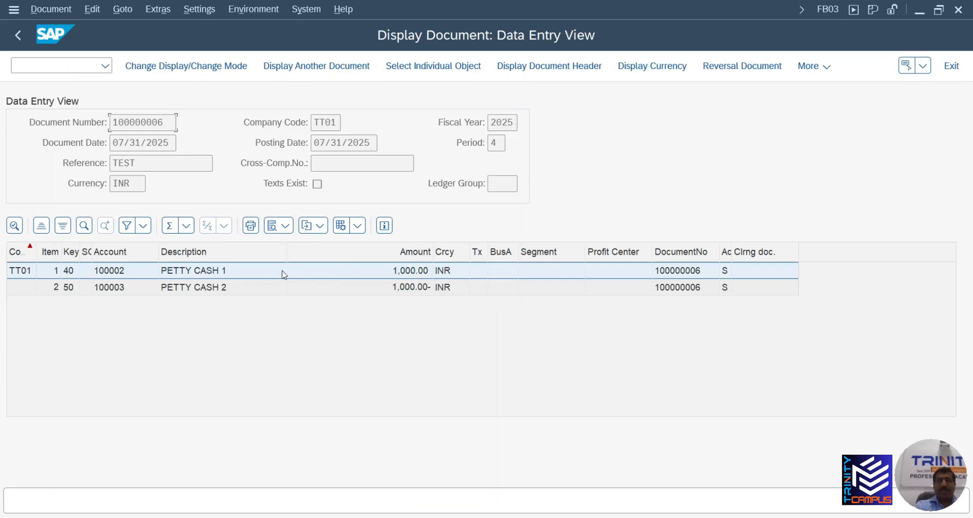
Open line item 1: 1,000.00 INR debit to 100002 PETTY CASH 1
double_click(279, 271)
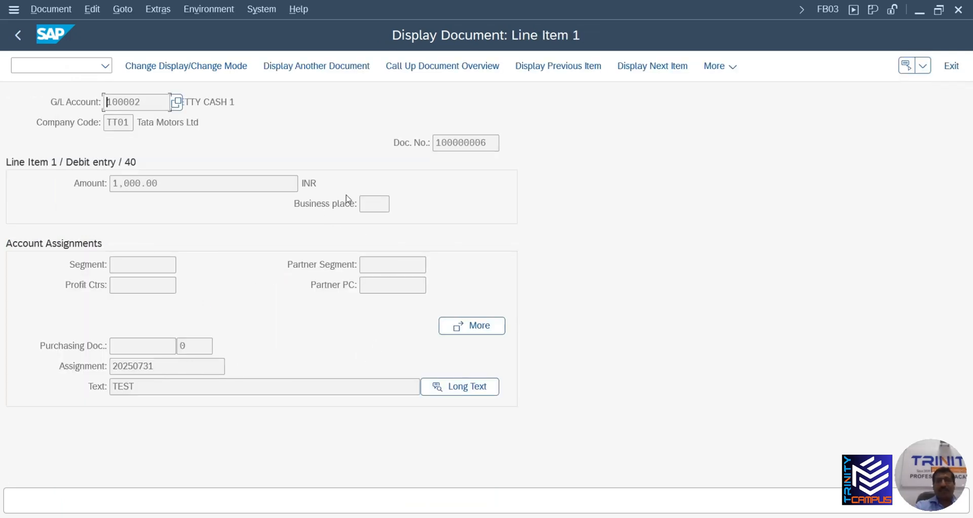
click(17, 36)
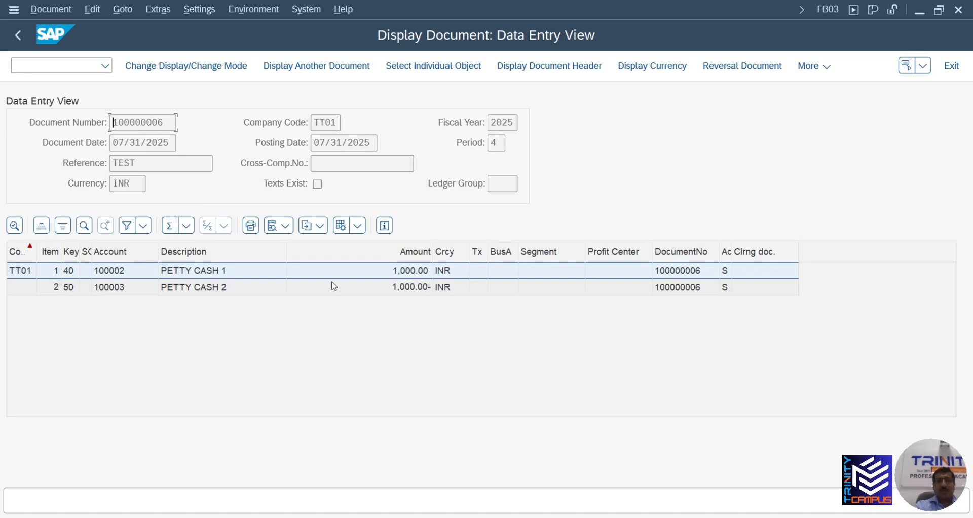
click(449, 274)
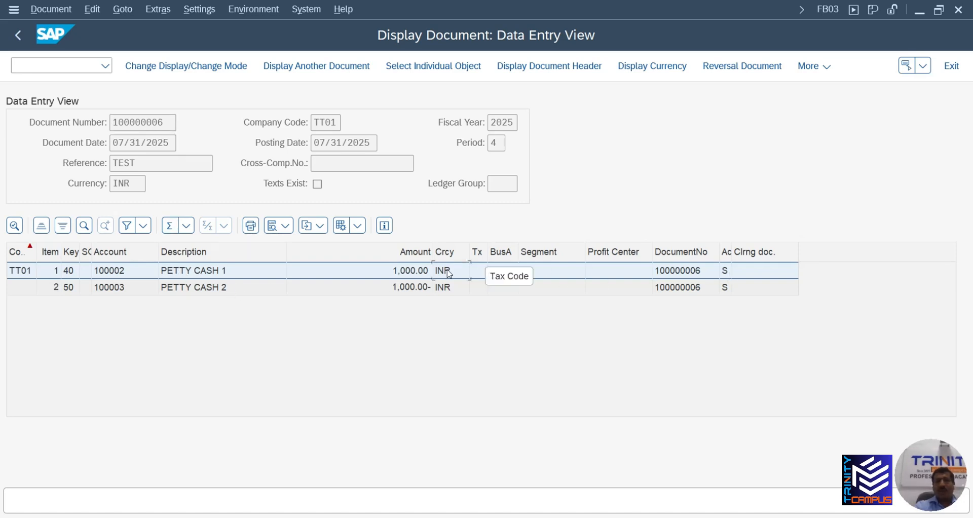
double_click(449, 274)
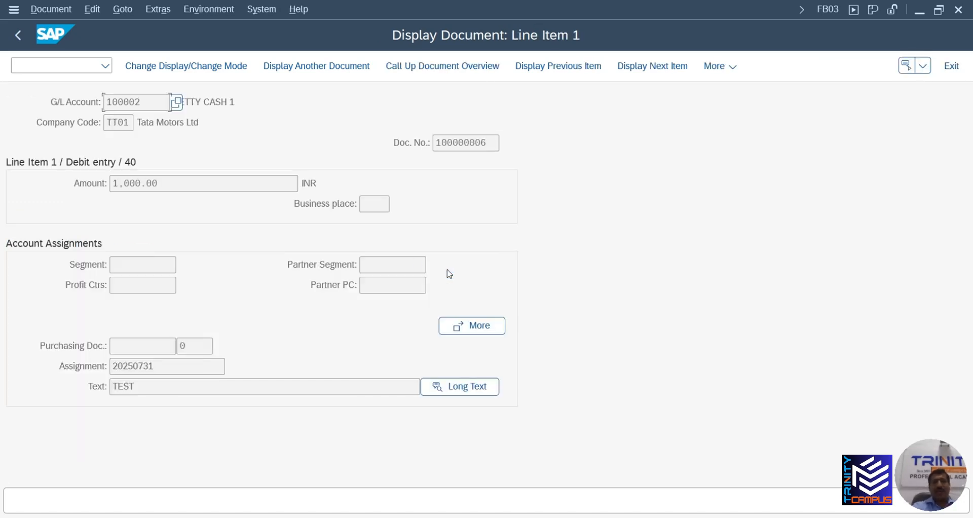
click(50, 9)
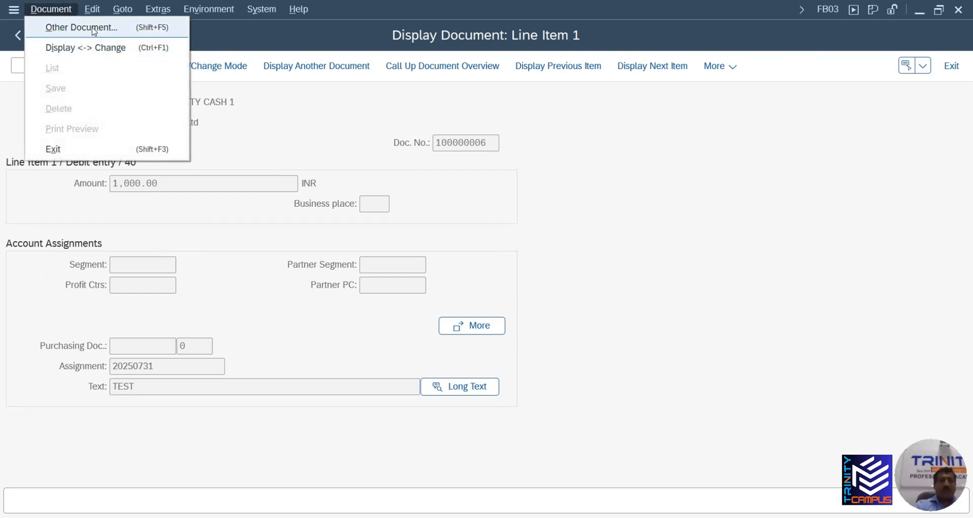
Change line item 1's text in document 100000006 from TEST to 'REVERSED BY 100000007'
click(95, 47)
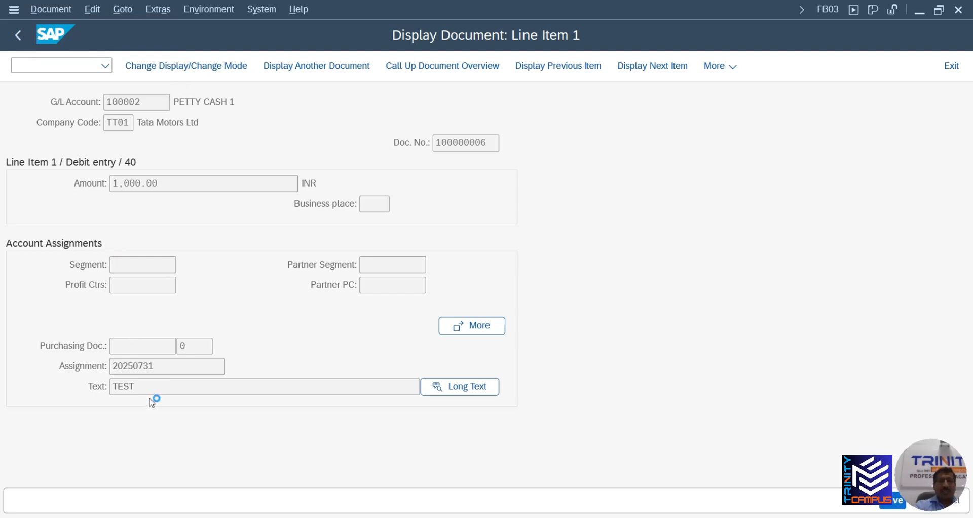
drag(136, 386, 111, 386)
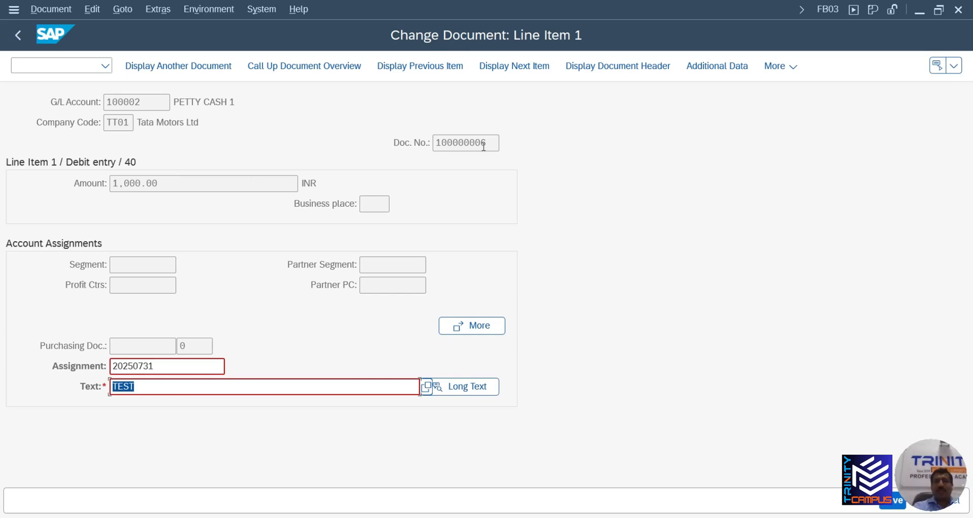
drag(490, 143, 413, 143)
key(ctrl+c)
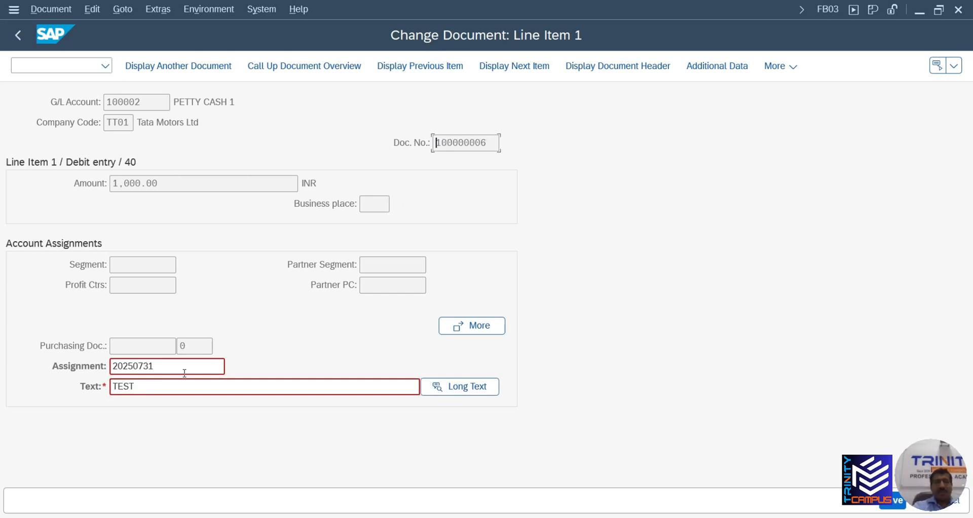
drag(163, 386, 82, 390)
key(ctrl+v)
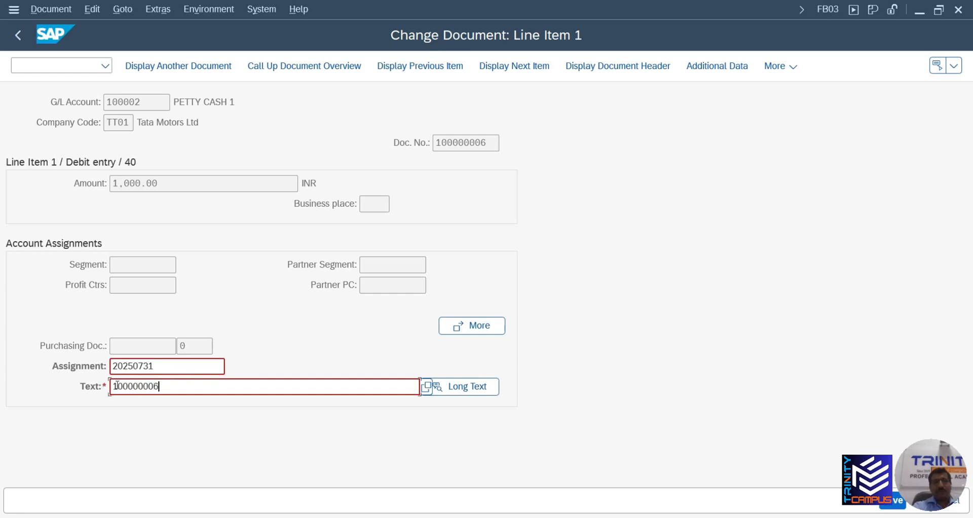
click(114, 387)
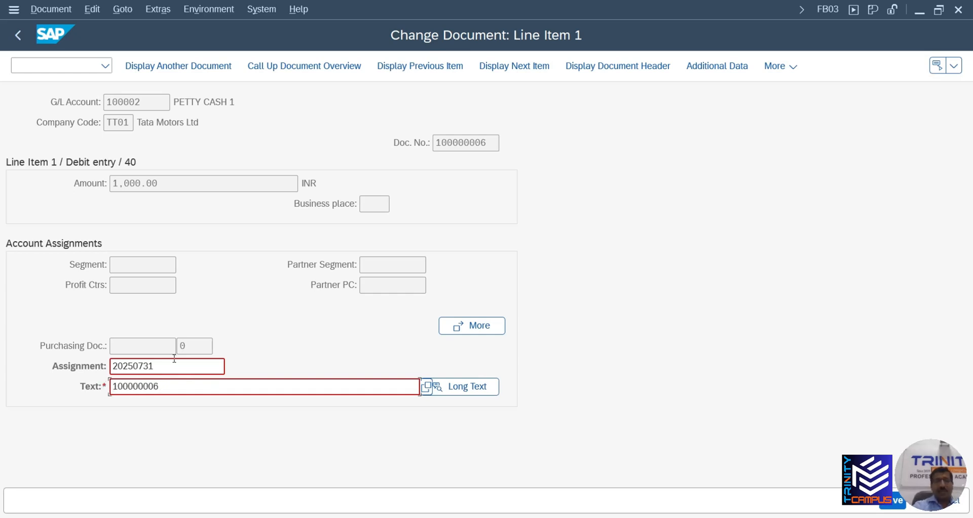
text(r)
key(BackSpace)
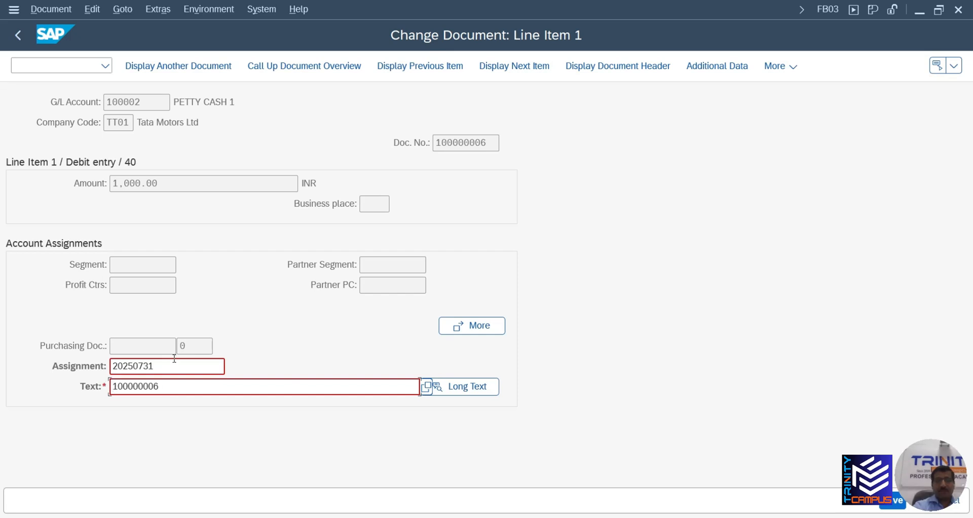
text(REVERSED )
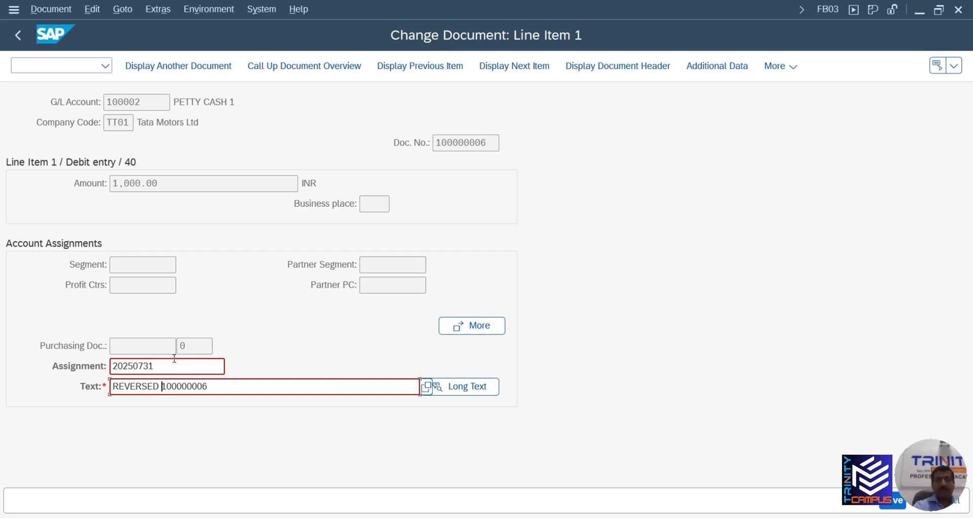
text(BY)
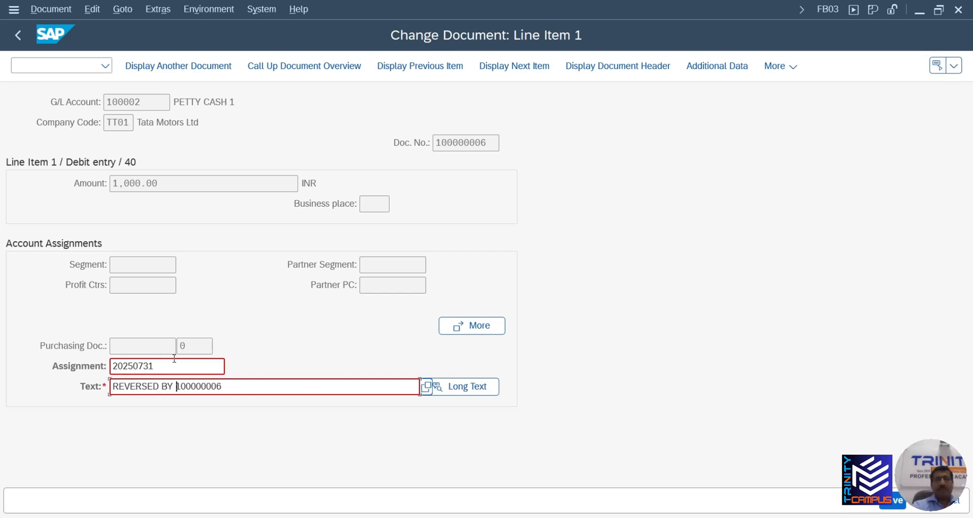
key(BackSpace)
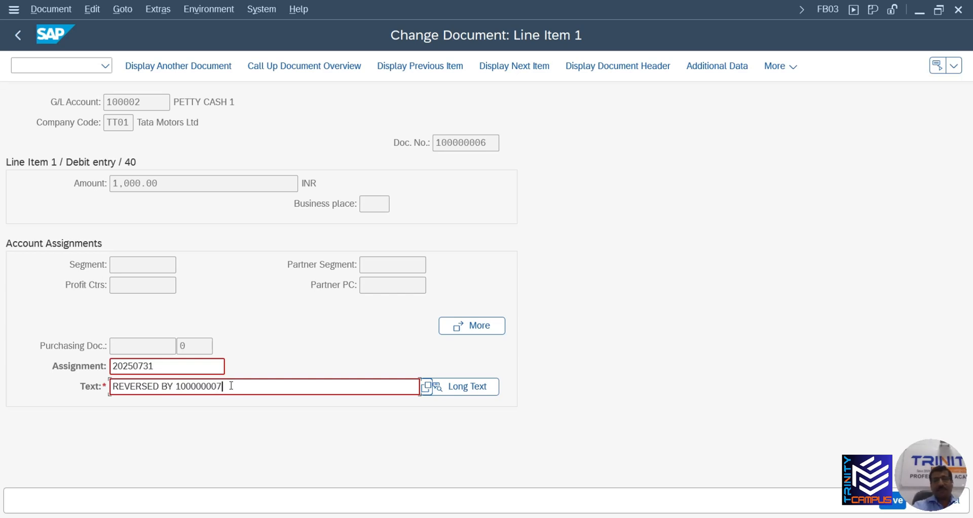
drag(244, 389, 104, 393)
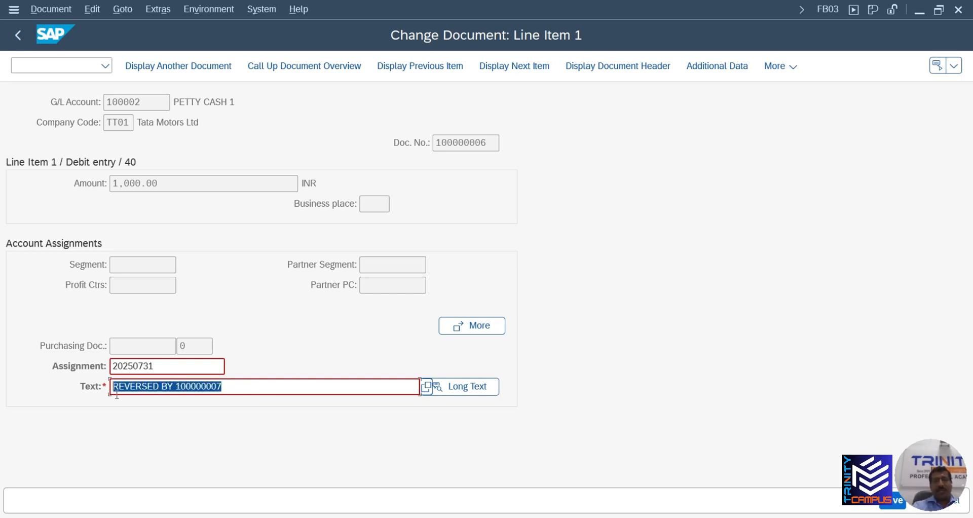
click(114, 390)
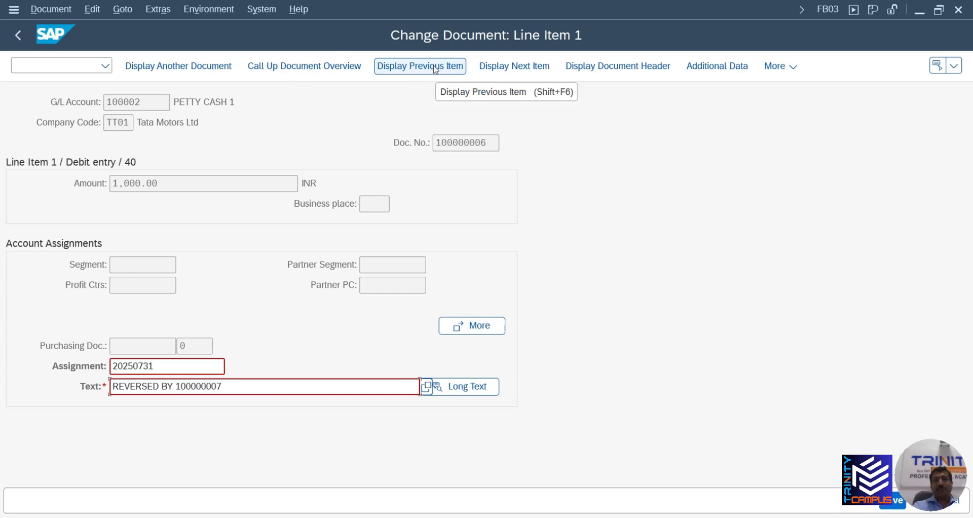
Give line item 2 the same 'REVERSED BY 100000007' text and save the document
click(515, 68)
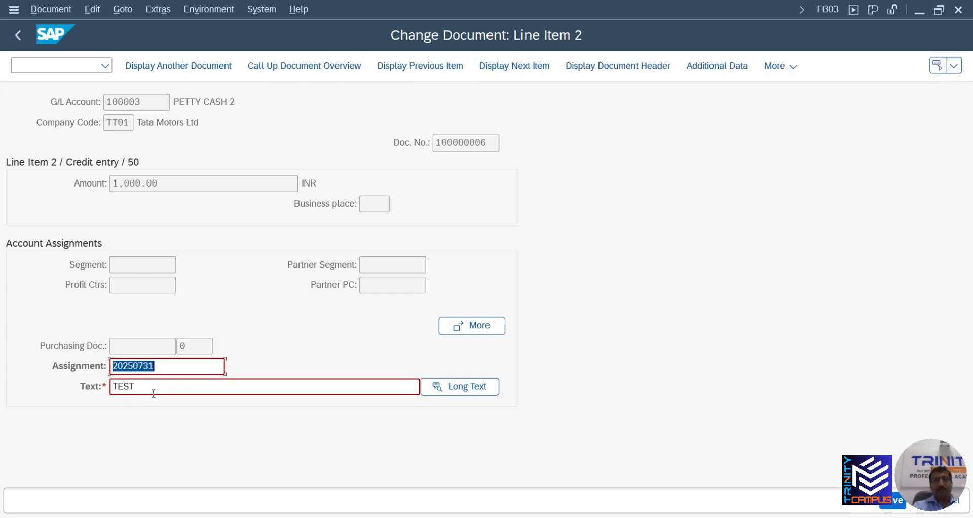
double_click(123, 388)
key(ctrl+v)
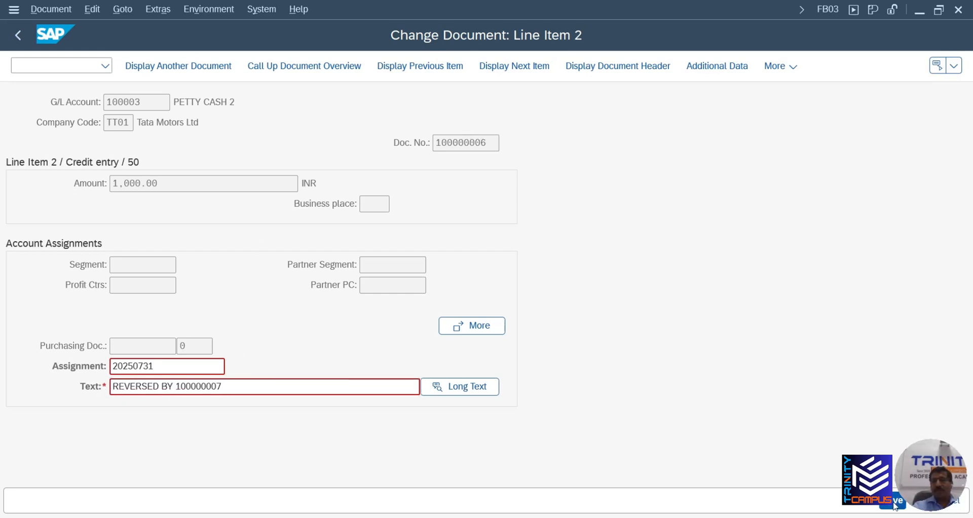
key(ctrl+s)
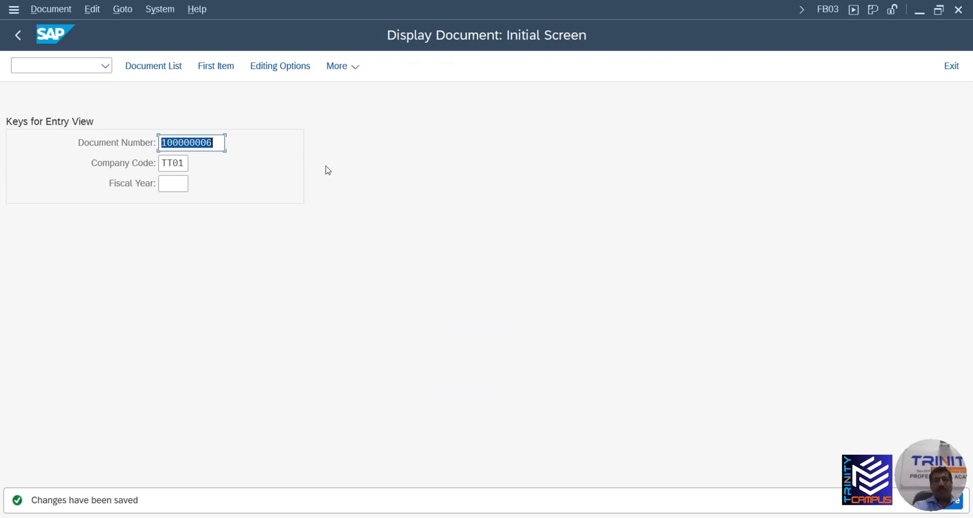
click(218, 142)
Open document 100000007's PETTY CASH 1 line item in change mode
key(BackSpace)
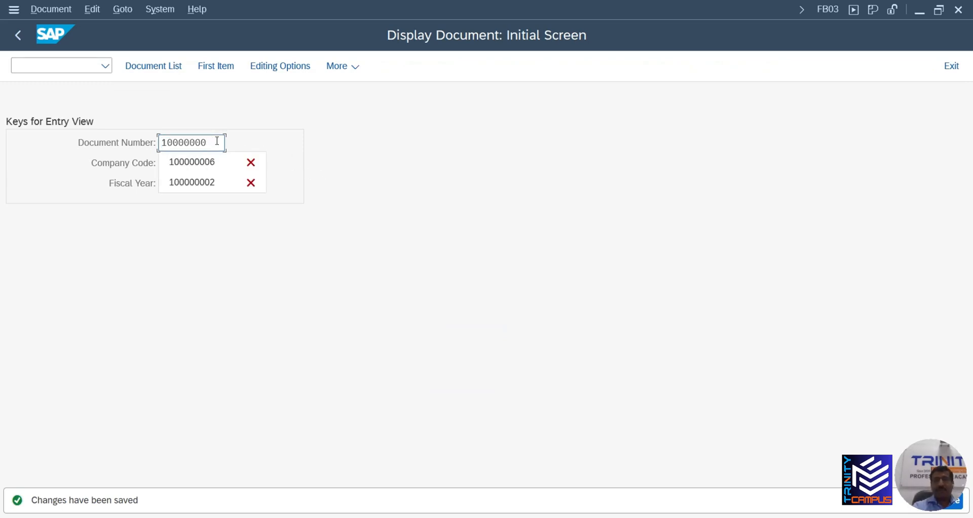
text(7)
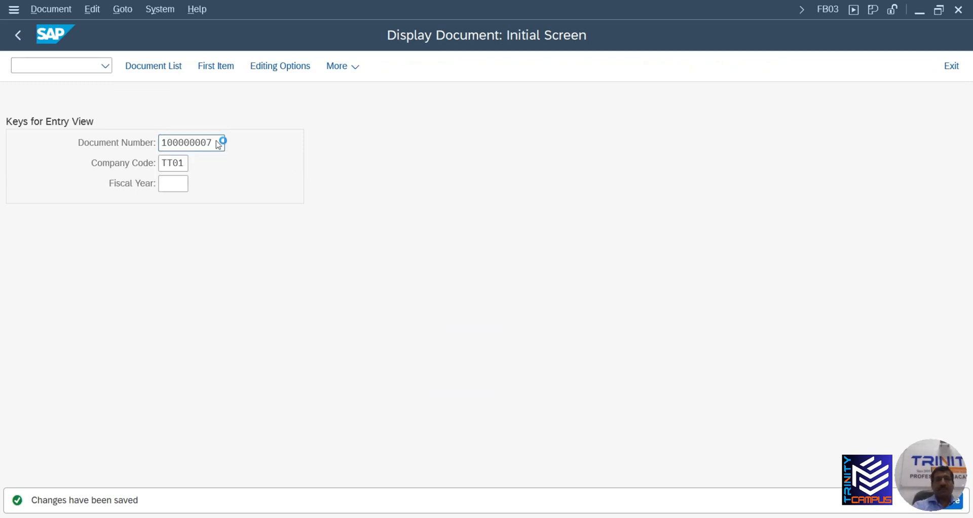
key(Return)
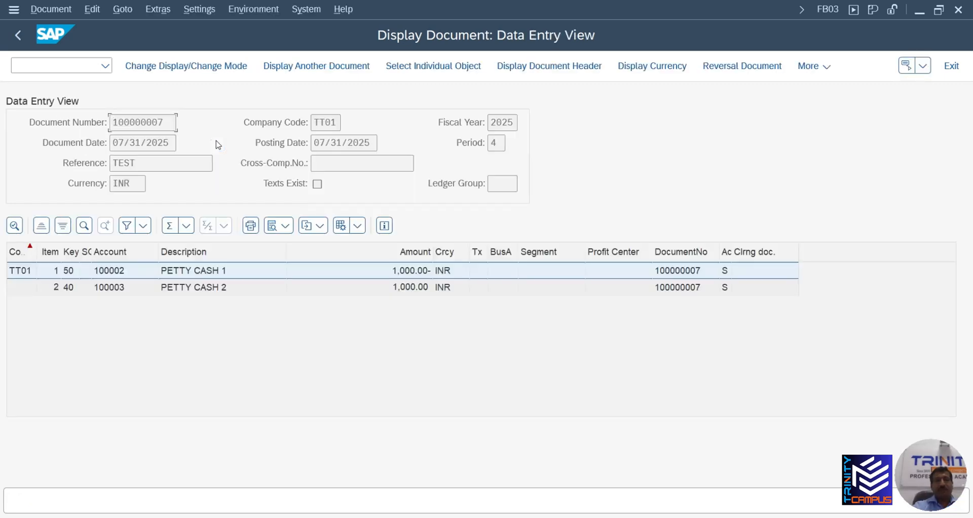
double_click(201, 270)
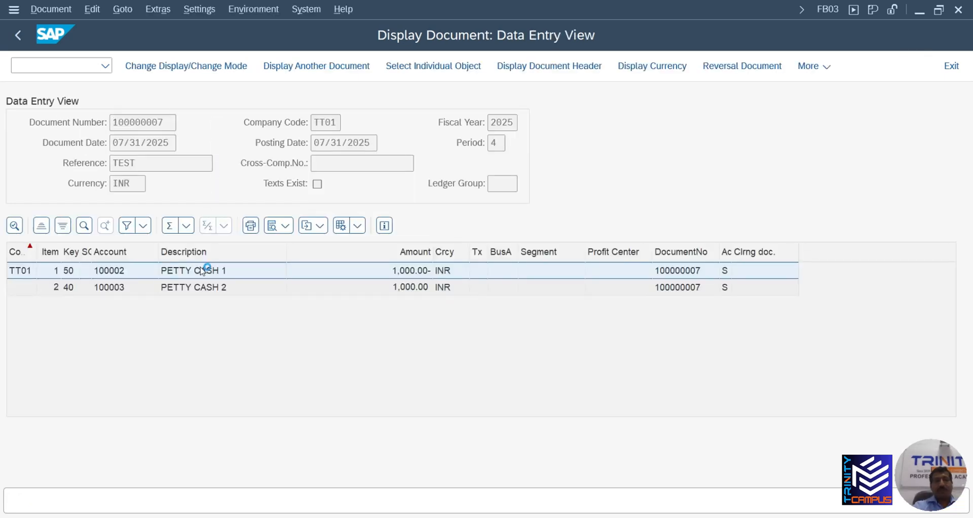
click(69, 6)
click(75, 25)
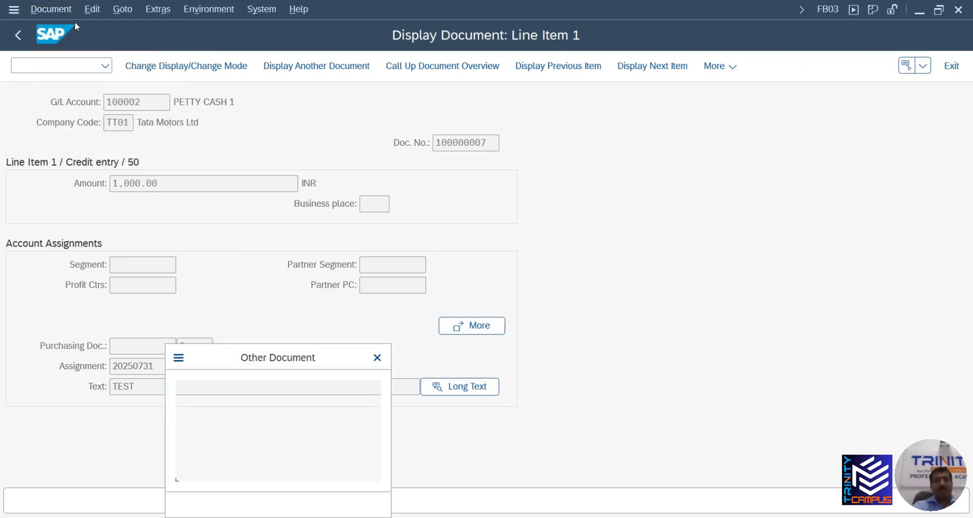
click(377, 358)
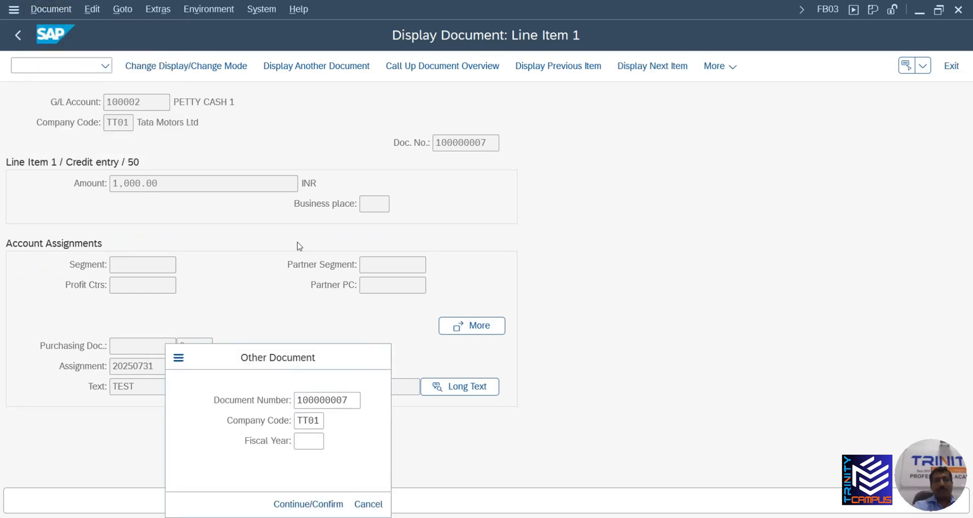
click(58, 7)
click(81, 46)
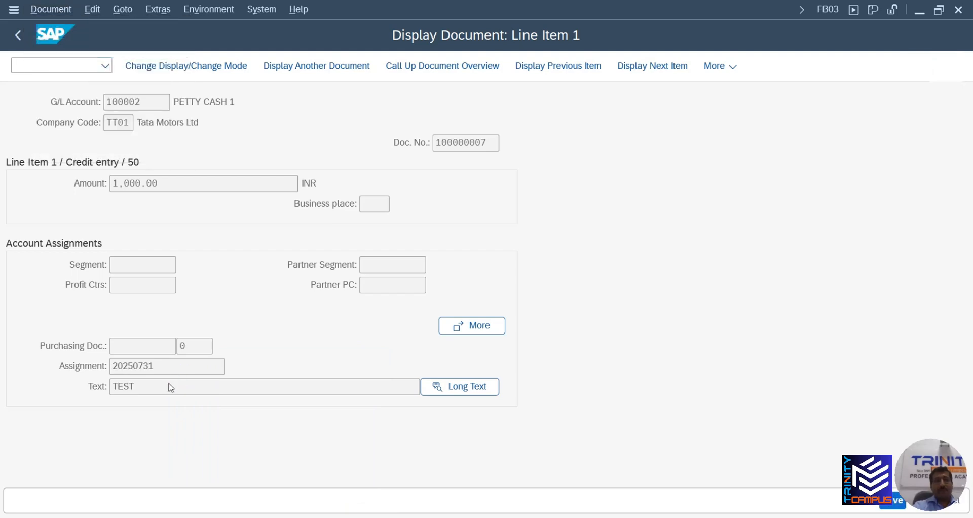
Edit line item 1's text to 'REVERSAL OF 100000006' and copy it
drag(165, 383, 84, 379)
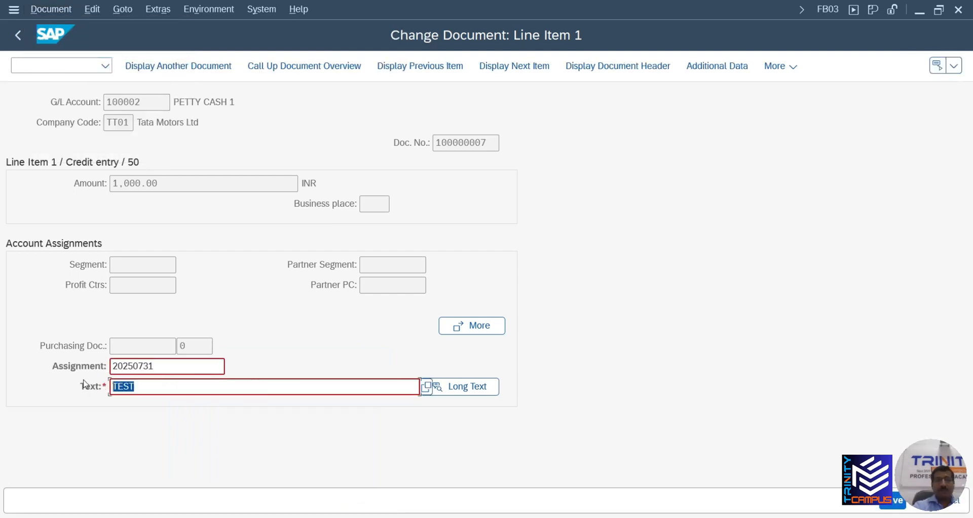
key(BackSpace)
click(193, 105)
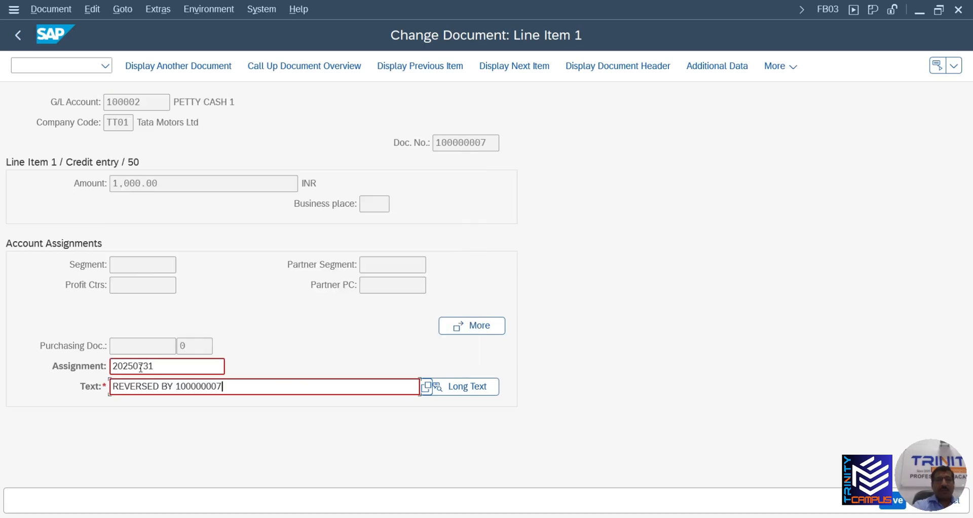
click(157, 385)
key(BackSpace)
key(BackSpace)
text(AL)
key(Right)
key(BackSpace)
key(BackSpace)
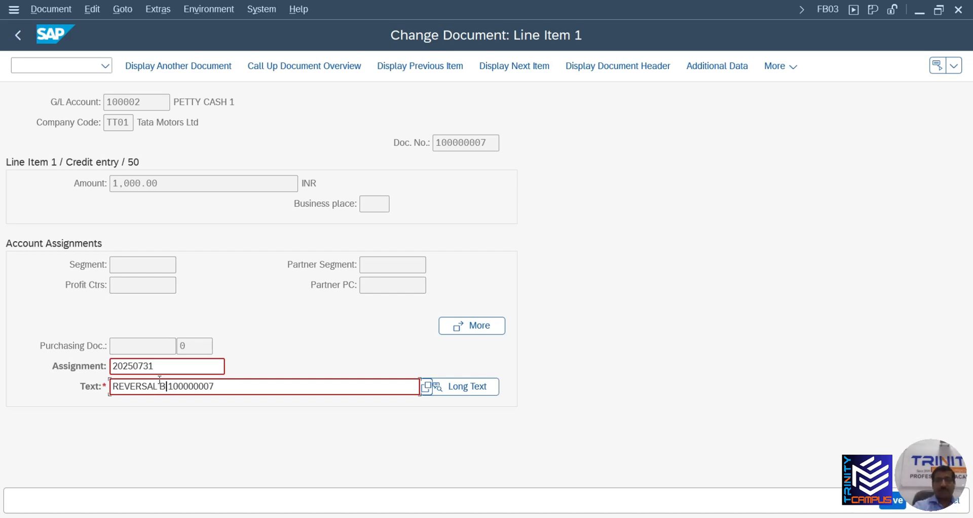
text(OF)
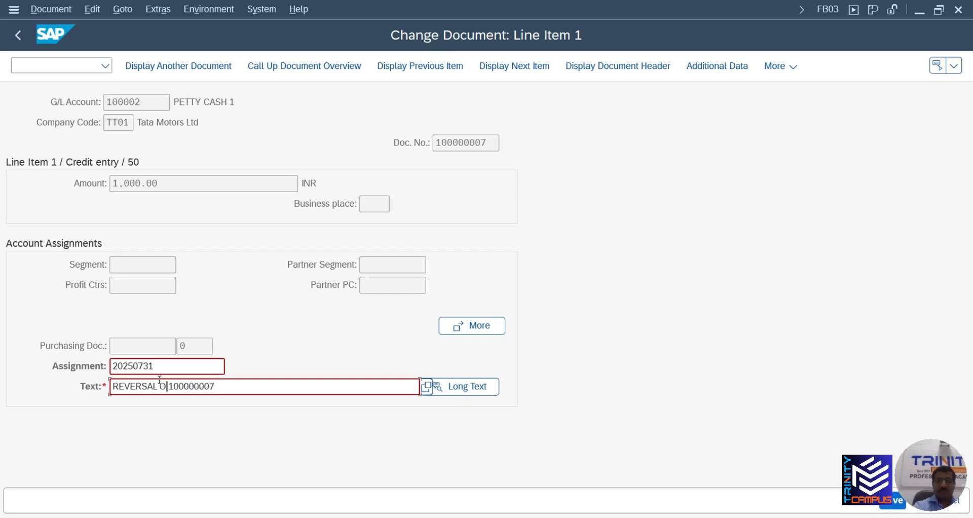
click(230, 388)
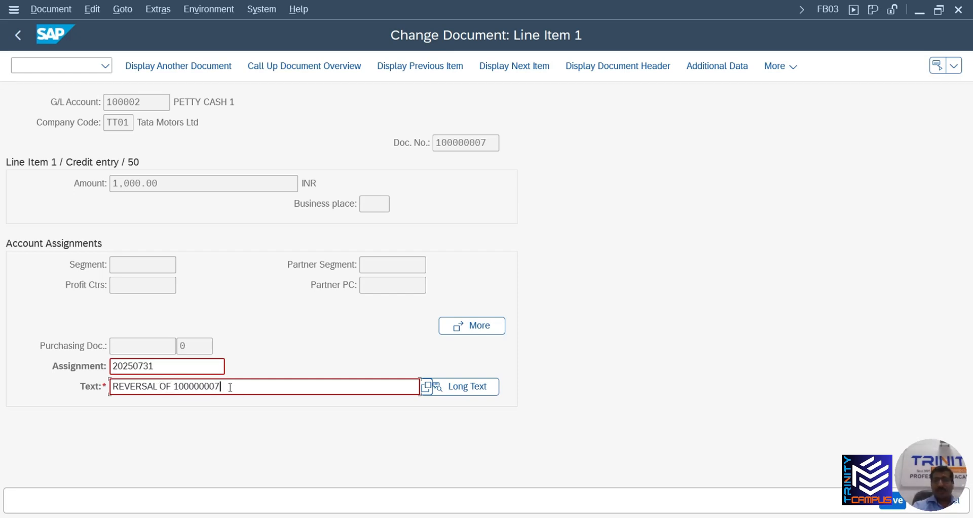
text(6)
drag(247, 383, 104, 385)
key(ctrl+c)
Paste 'REVERSAL OF 100000006' over TEST in line item 2 and save
click(506, 74)
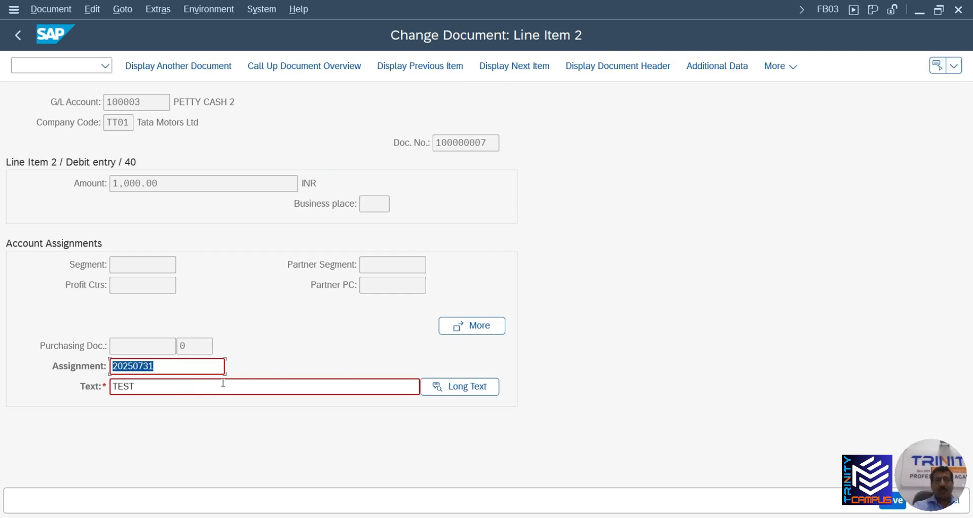
key(Tab)
key(ctrl+v)
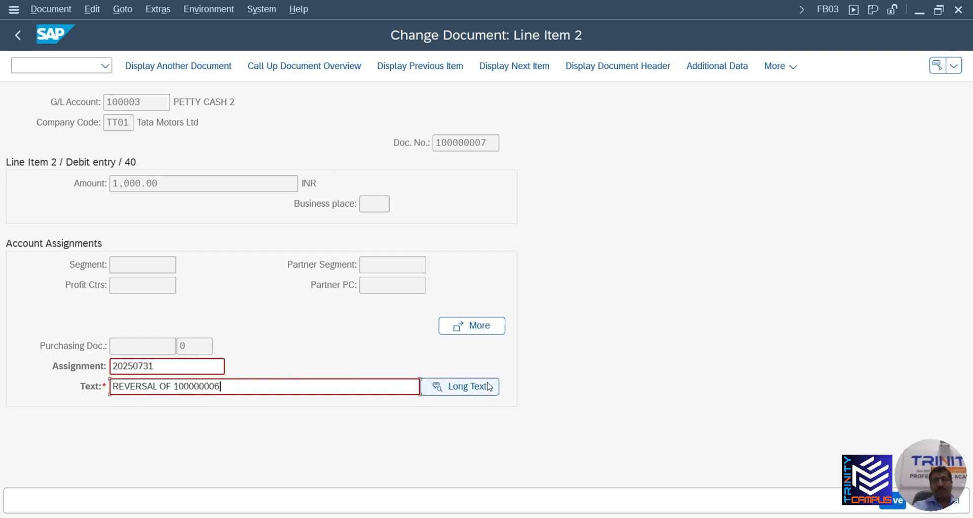
click(893, 506)
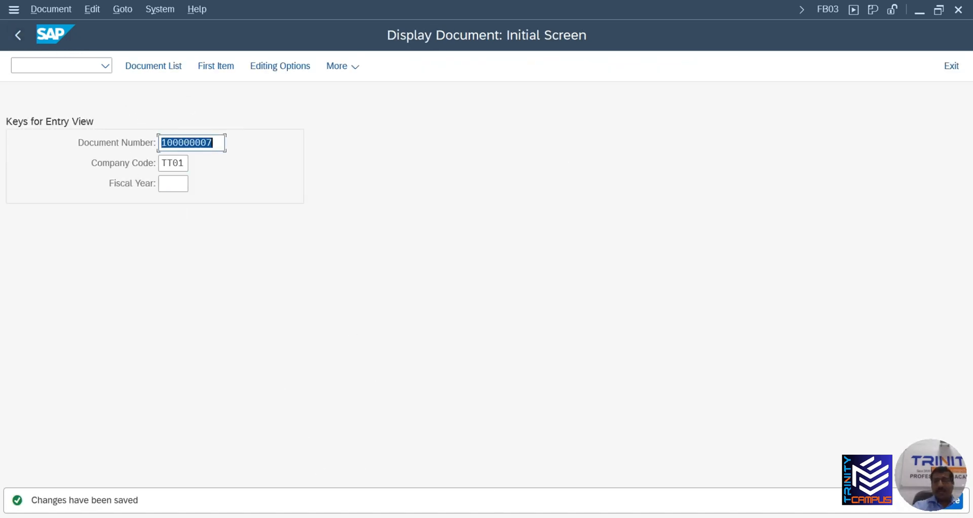
Run /NFB03, then /NFBL3N, and execute the line item report for G/L account 100003 in TT01
mouse_move(544, 517)
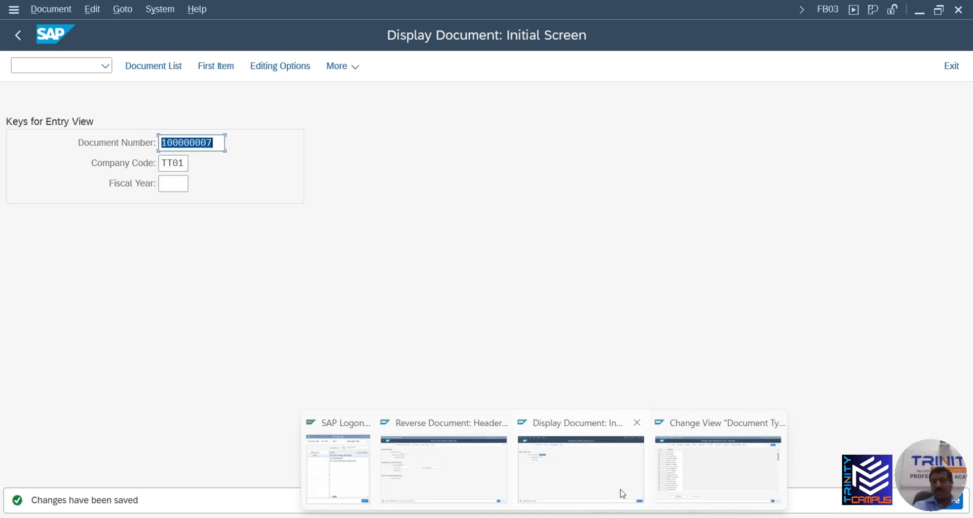
click(463, 475)
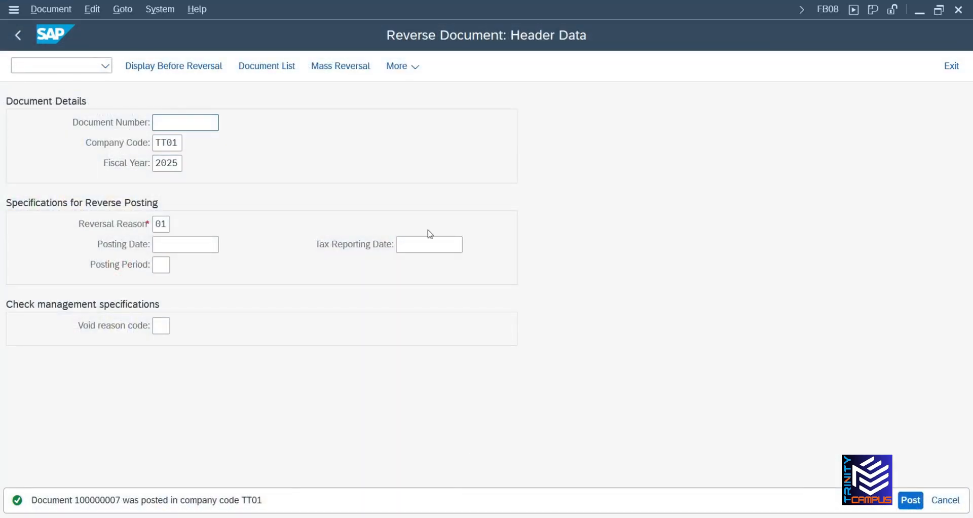
click(100, 67)
click(58, 90)
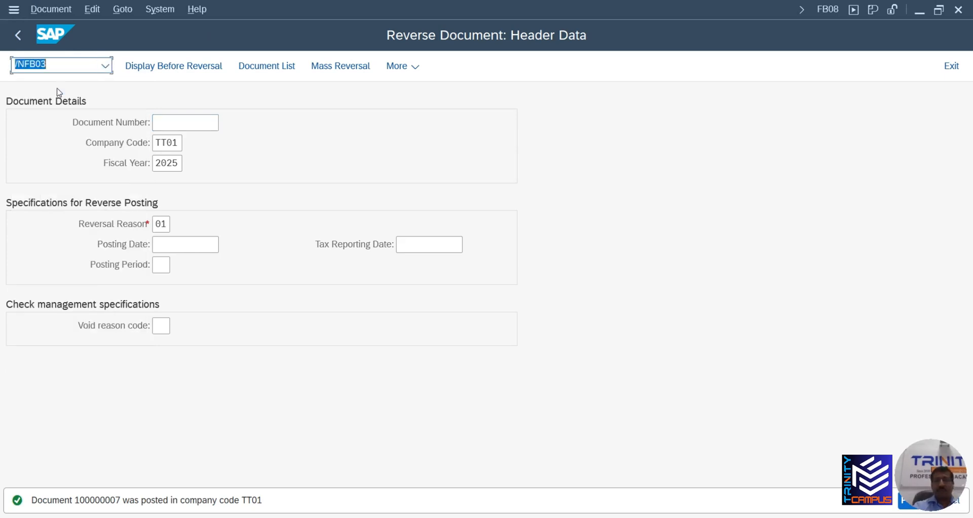
key(Return)
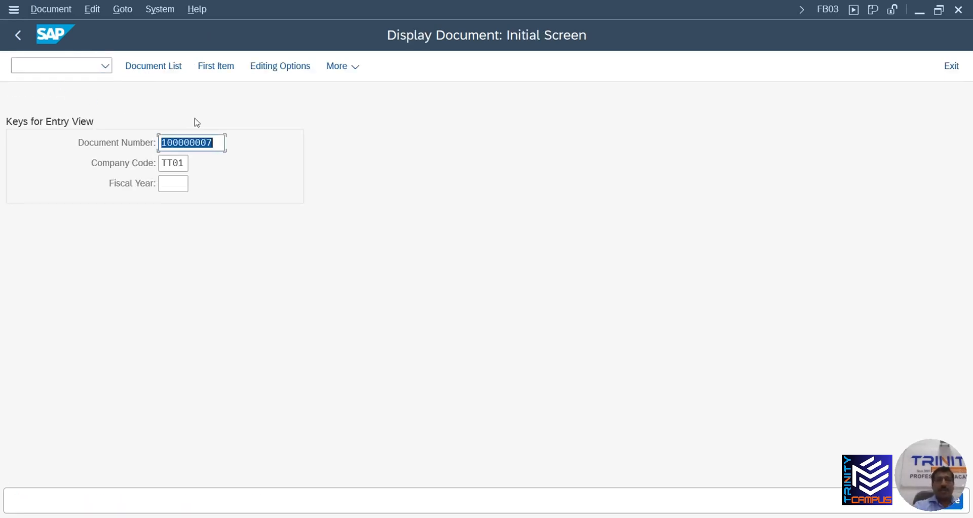
click(97, 64)
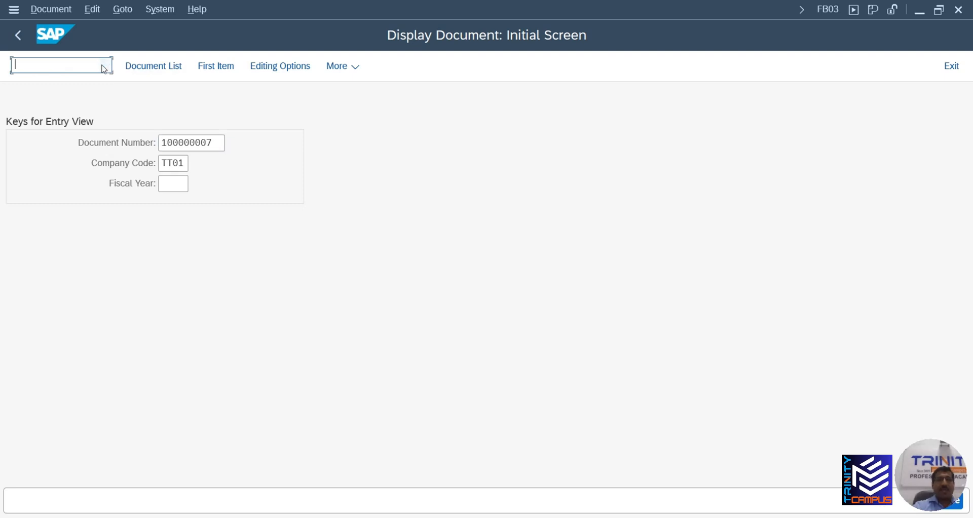
click(105, 65)
click(52, 126)
key(Return)
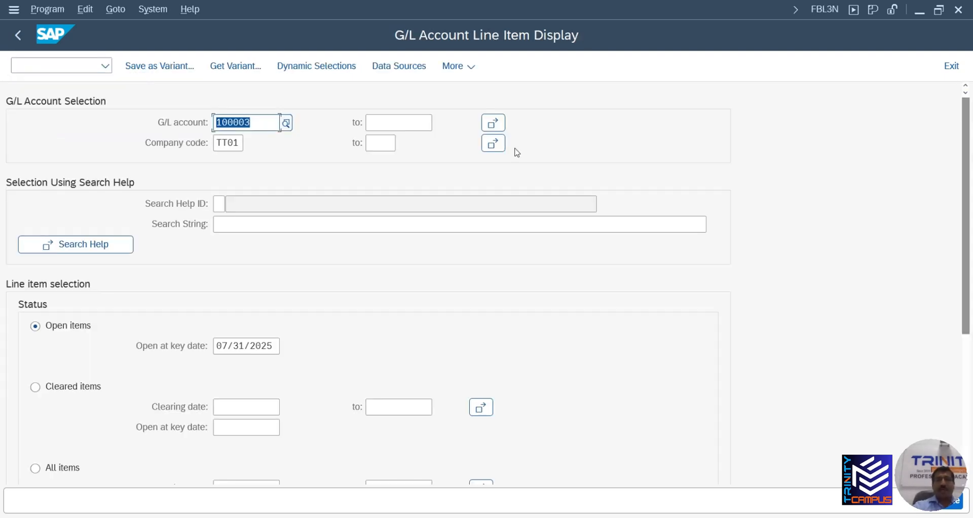
click(957, 505)
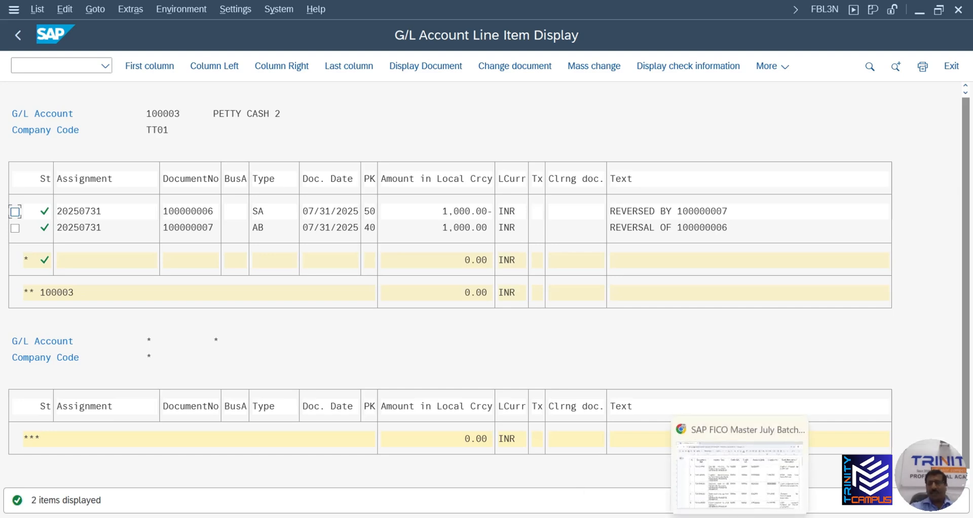
Switch to the SAP FICO course notes, scroll the posting transactions table, and show the tab list
click(743, 481)
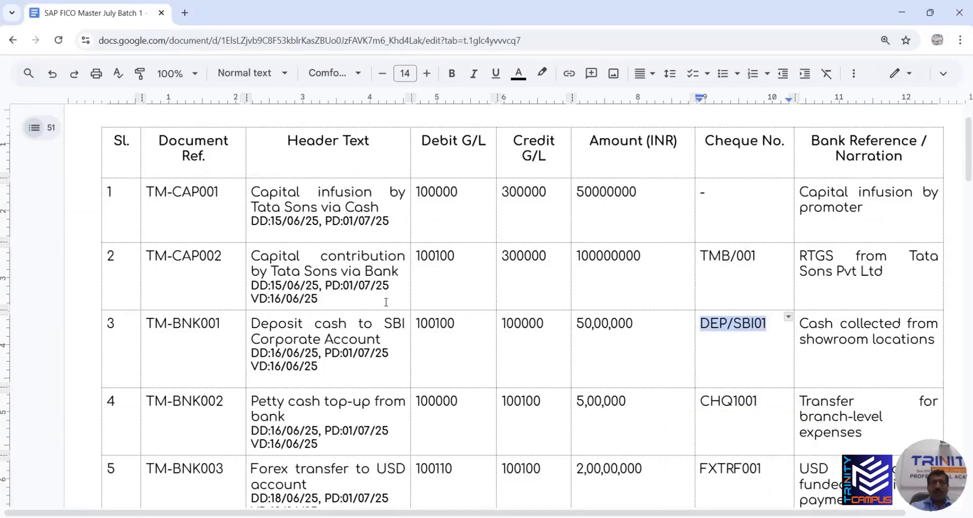
scroll(387, 302, down, 15)
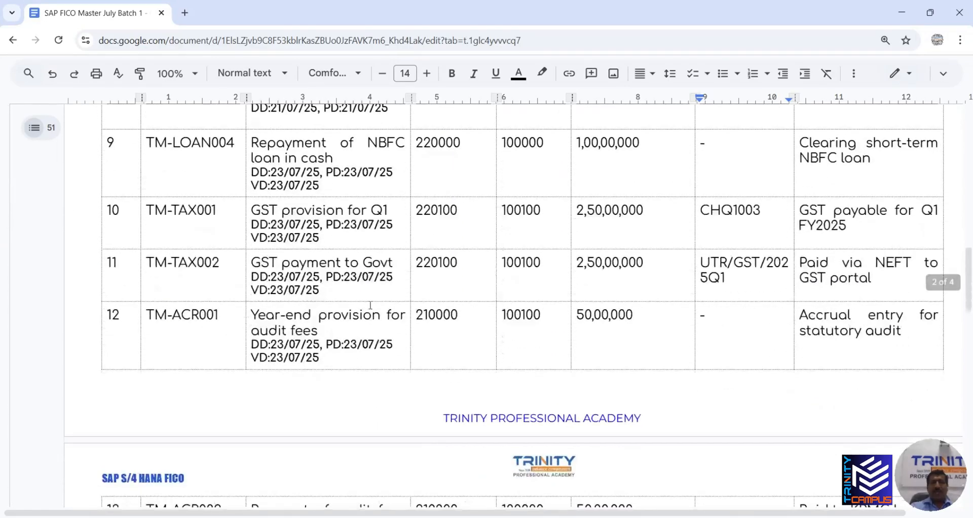
scroll(371, 305, down, 16)
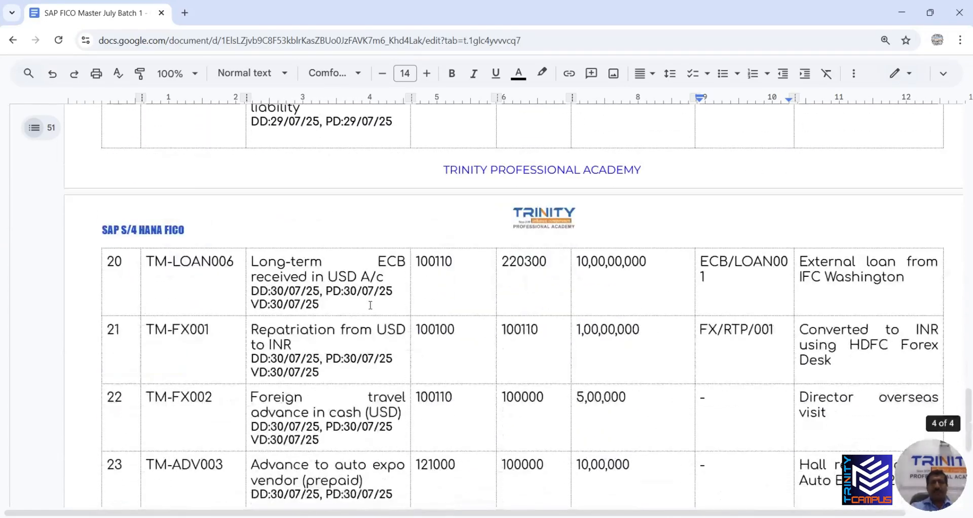
scroll(371, 305, down, 8)
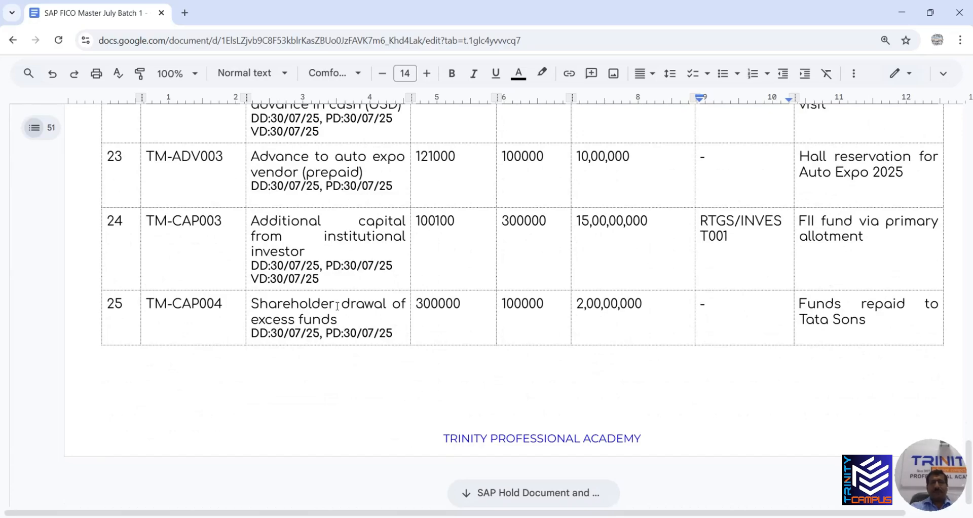
scroll(330, 306, up, 18)
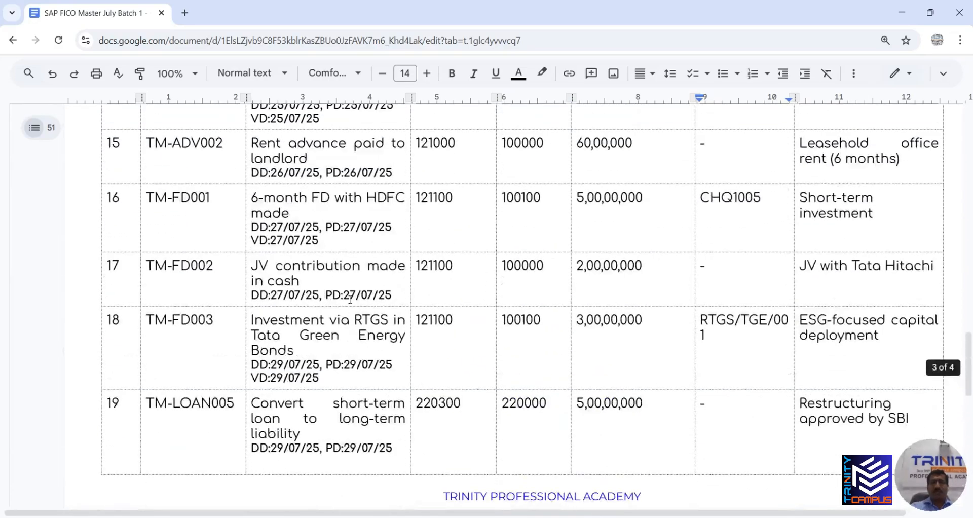
click(34, 129)
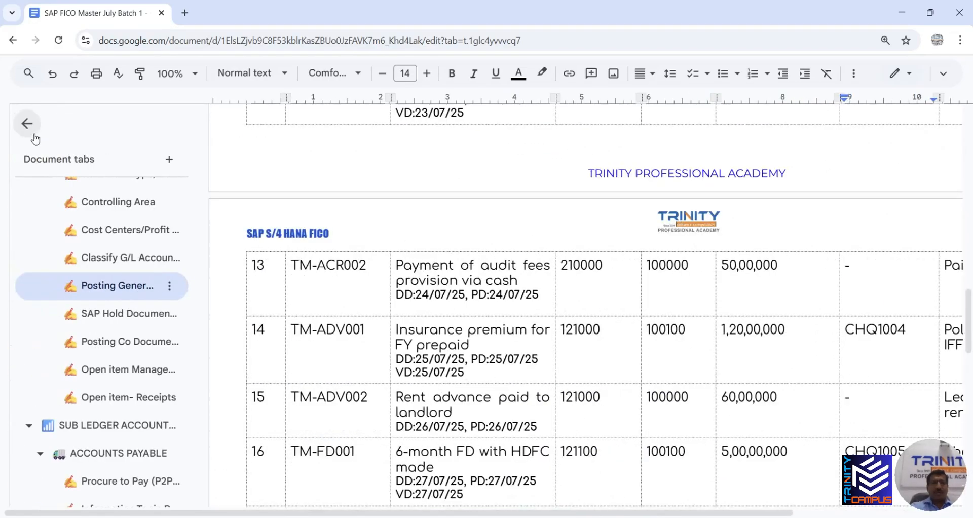
Open the notes tab with the G/L account table and locate row 550000 Other Expenses, group G004
click(130, 260)
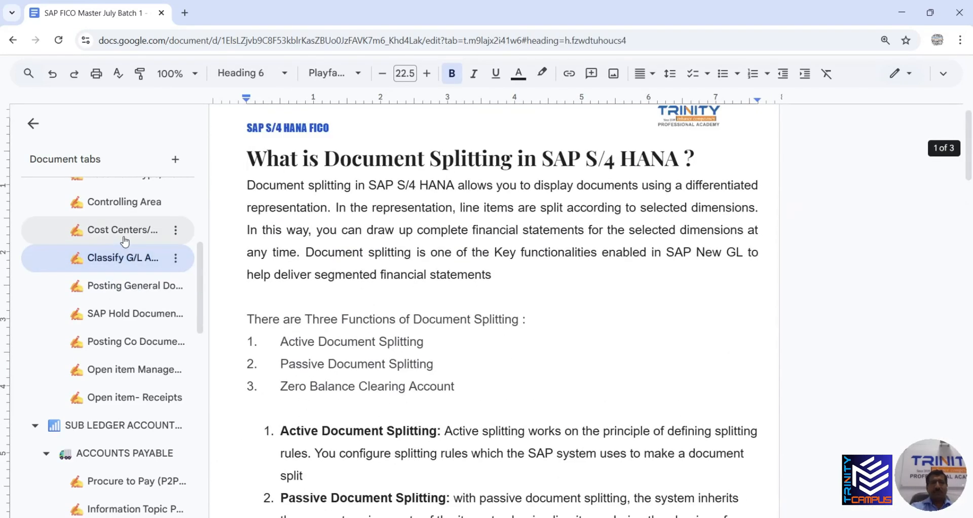
click(122, 235)
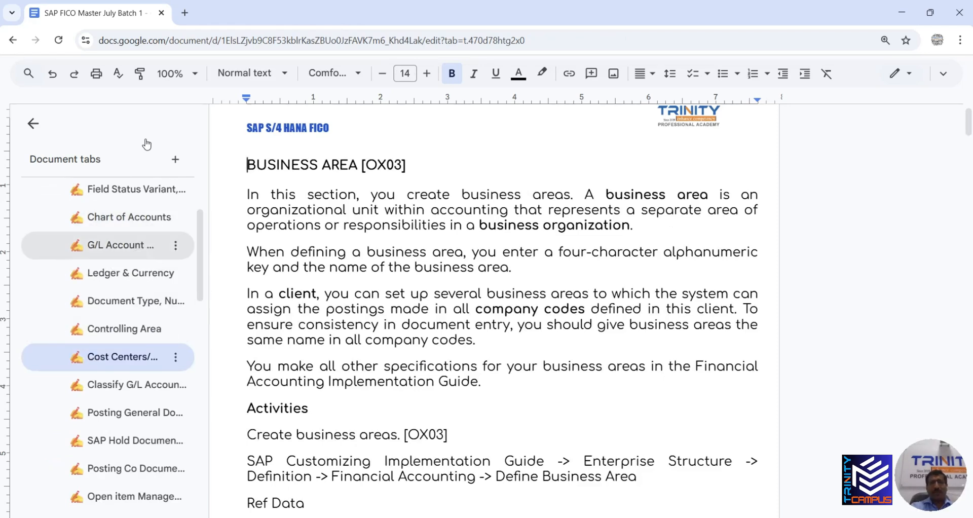
click(33, 124)
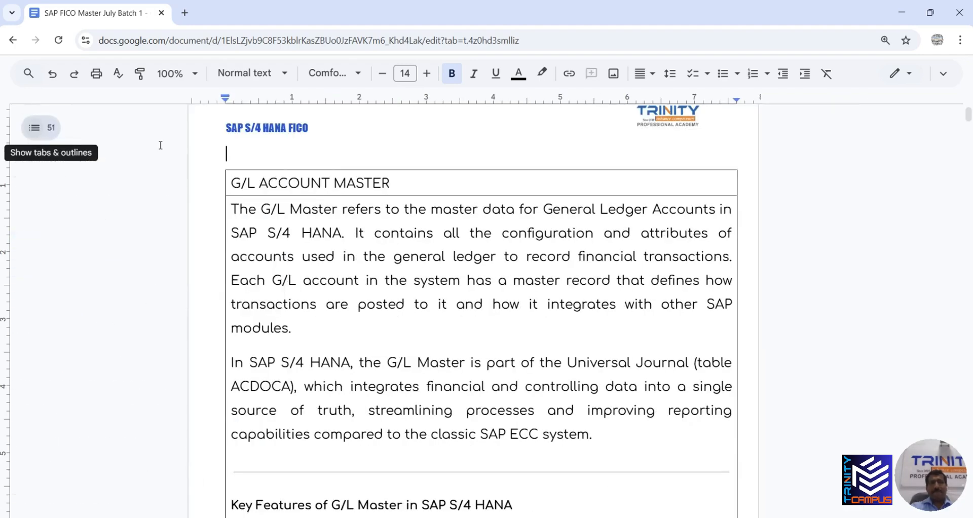
scroll(954, 327, down, 20)
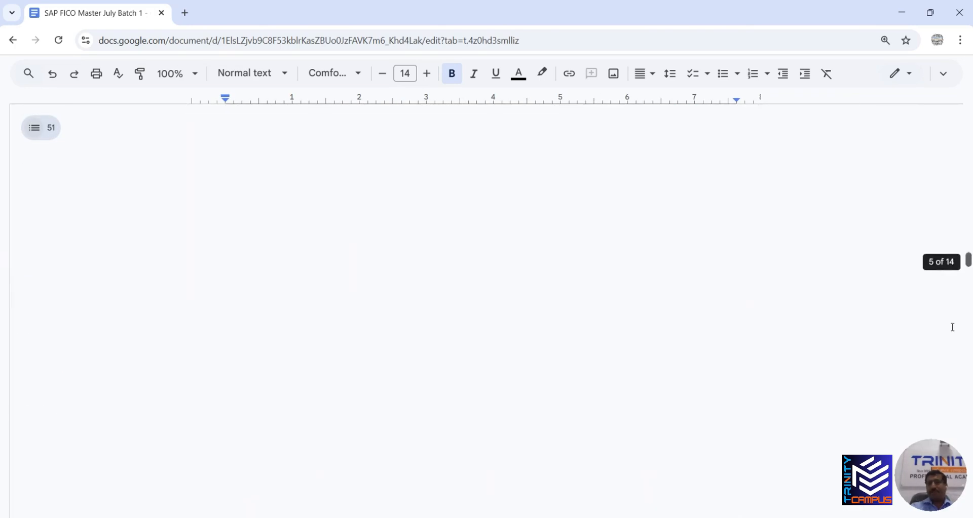
scroll(953, 327, down, 15)
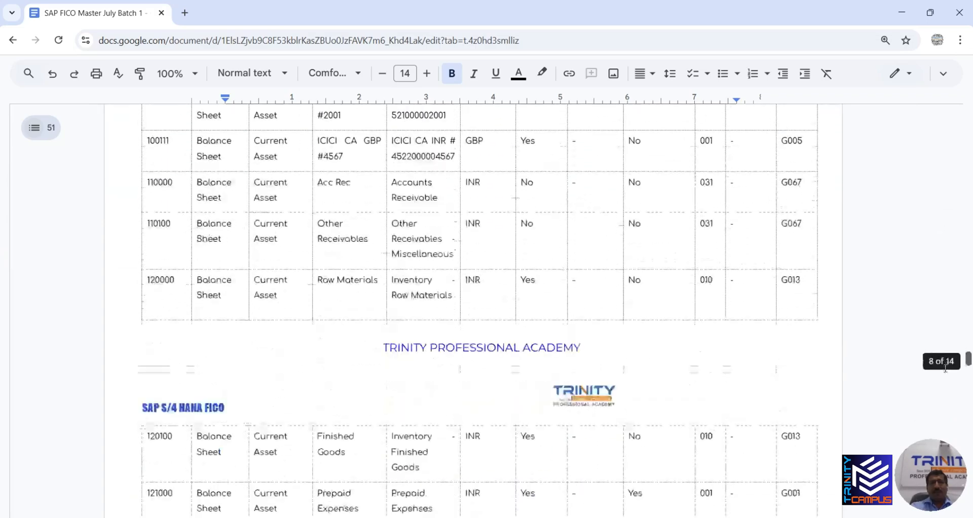
scroll(945, 369, down, 15)
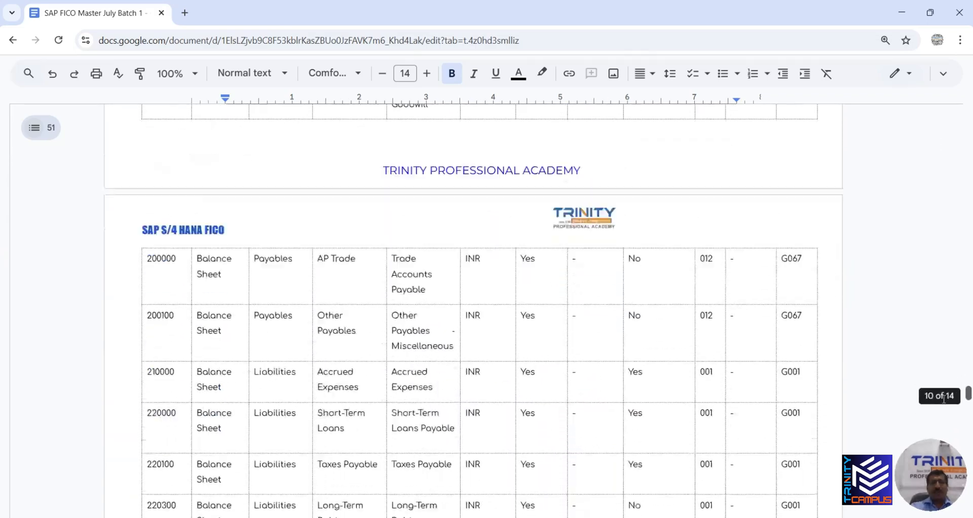
scroll(944, 399, down, 15)
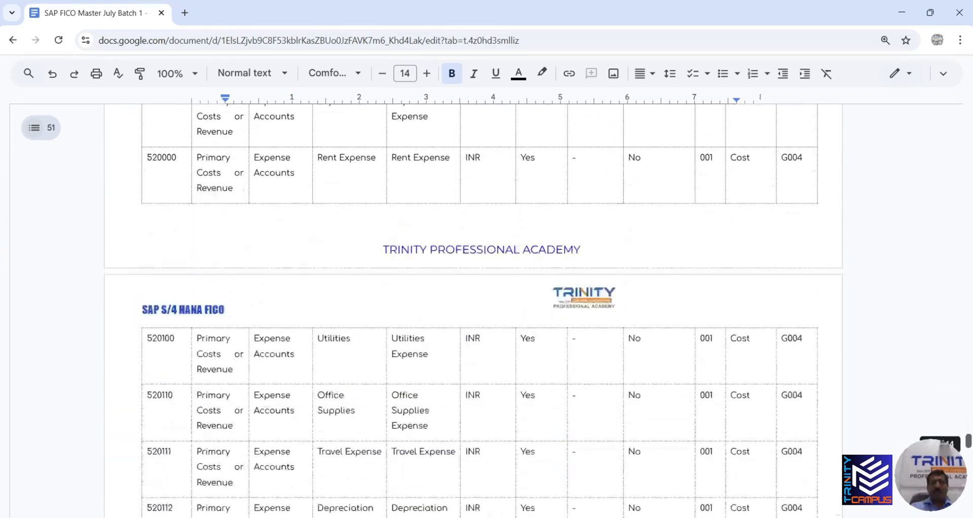
scroll(943, 431, down, 20)
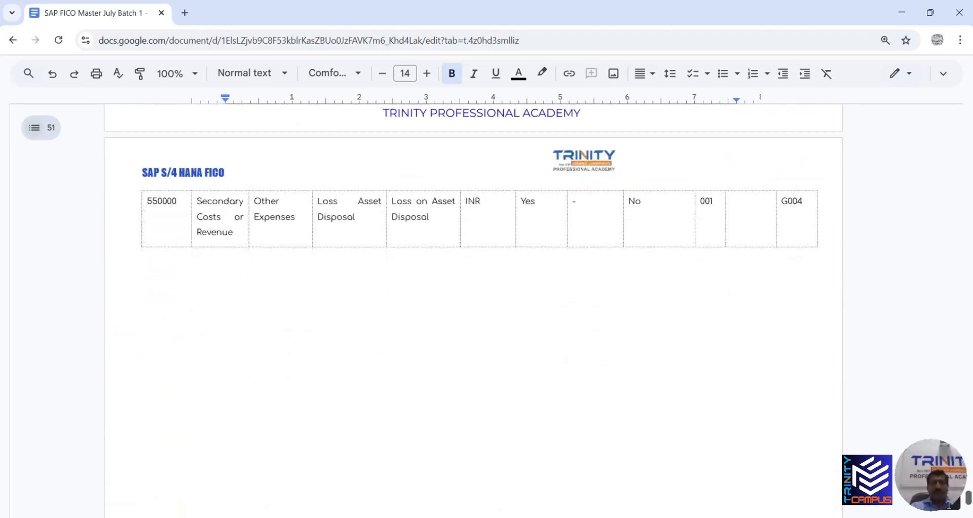
scroll(929, 486, up, 4)
scroll(929, 486, down, 2)
scroll(929, 487, up, 1)
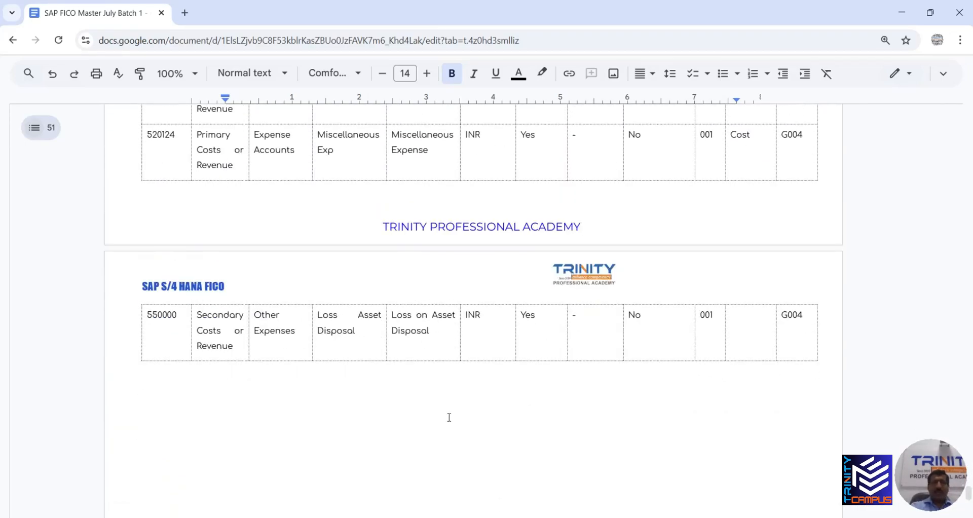
scroll(421, 377, up, 15)
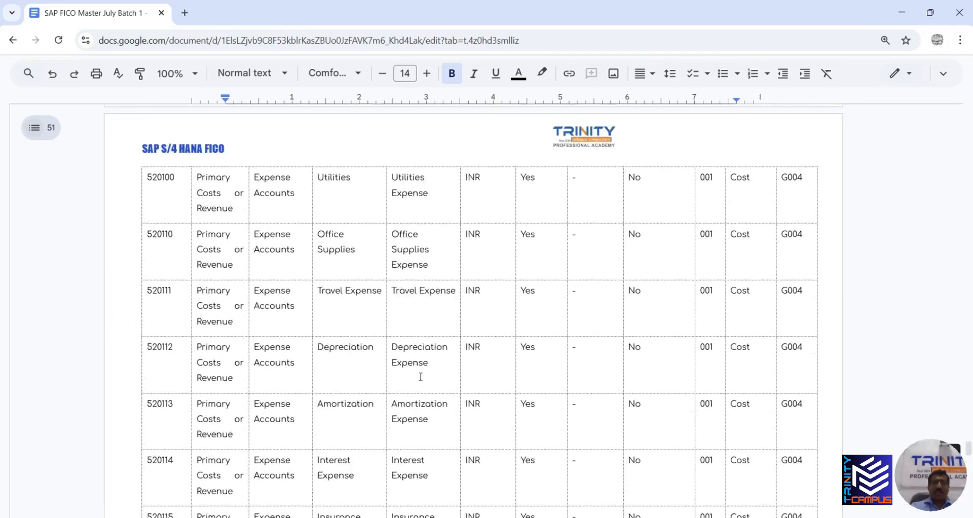
scroll(431, 365, up, 5)
scroll(233, 267, up, 15)
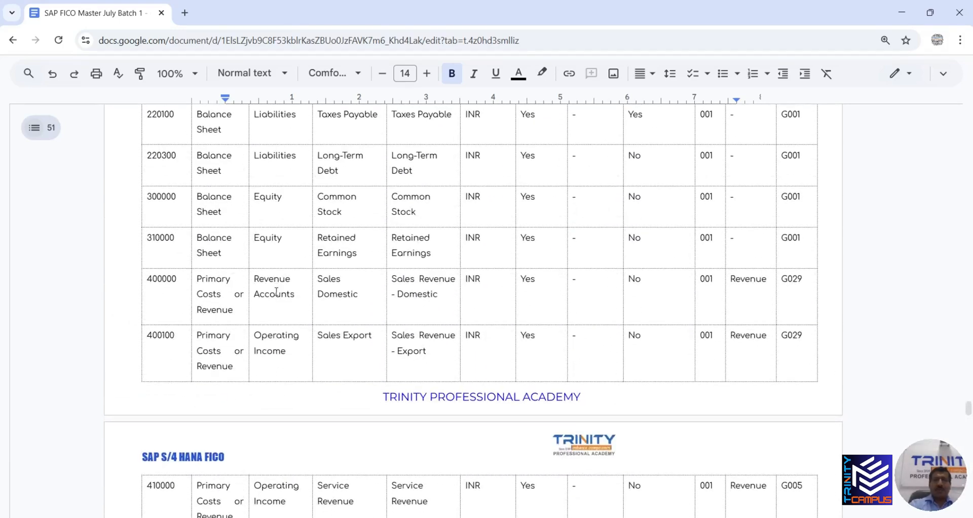
scroll(268, 292, down, 5)
scroll(259, 298, down, 3)
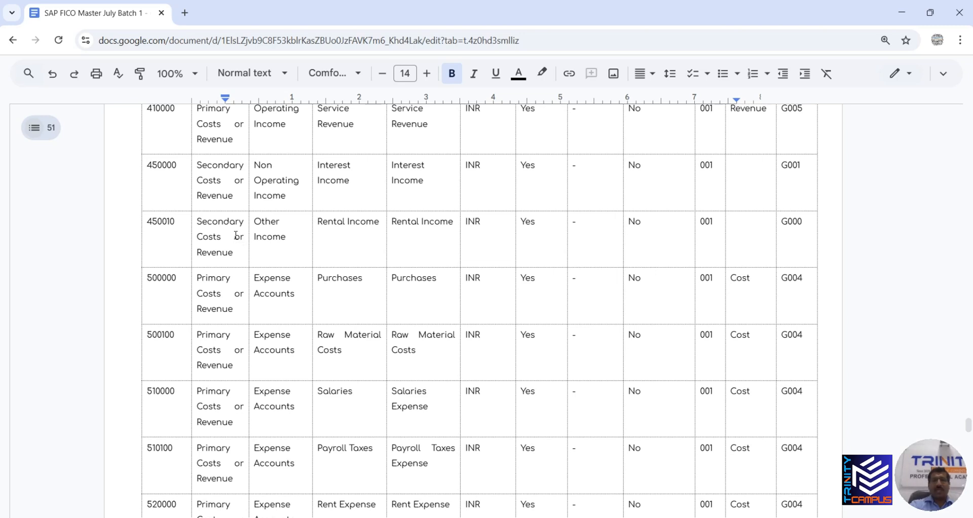
scroll(283, 222, up, 3)
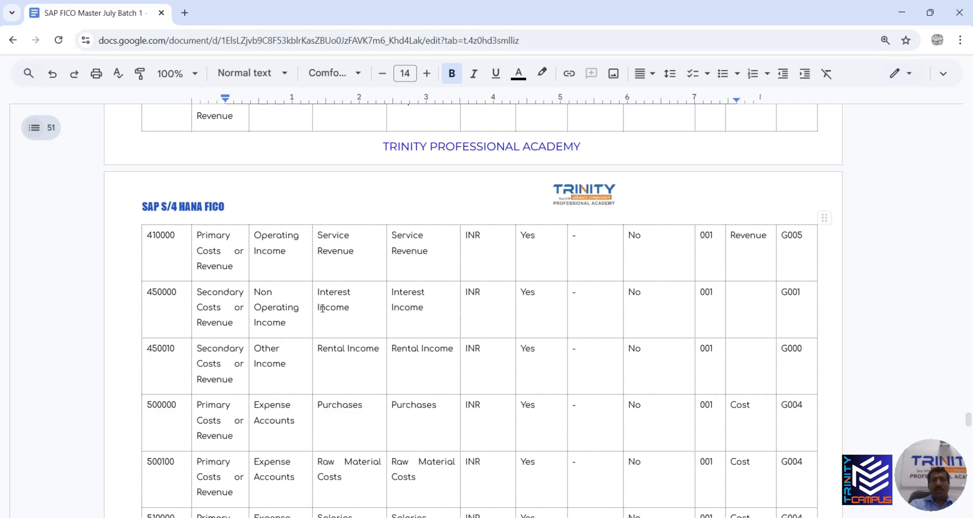
scroll(314, 329, down, 10)
scroll(297, 359, down, 15)
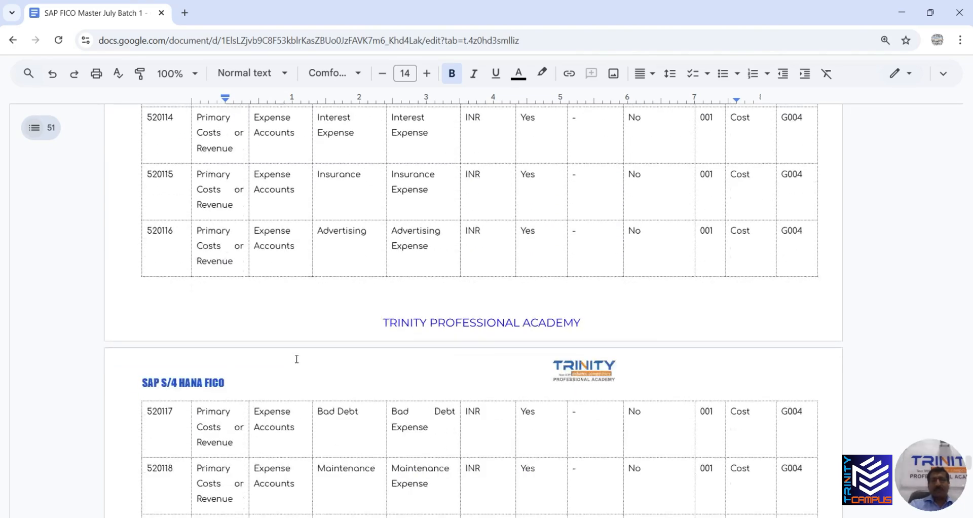
scroll(297, 359, down, 1)
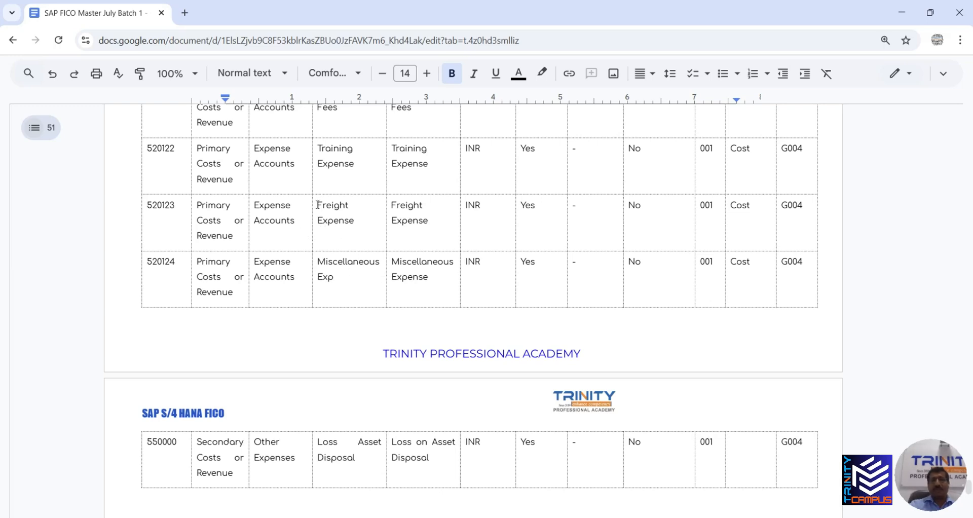
scroll(226, 272, down, 4)
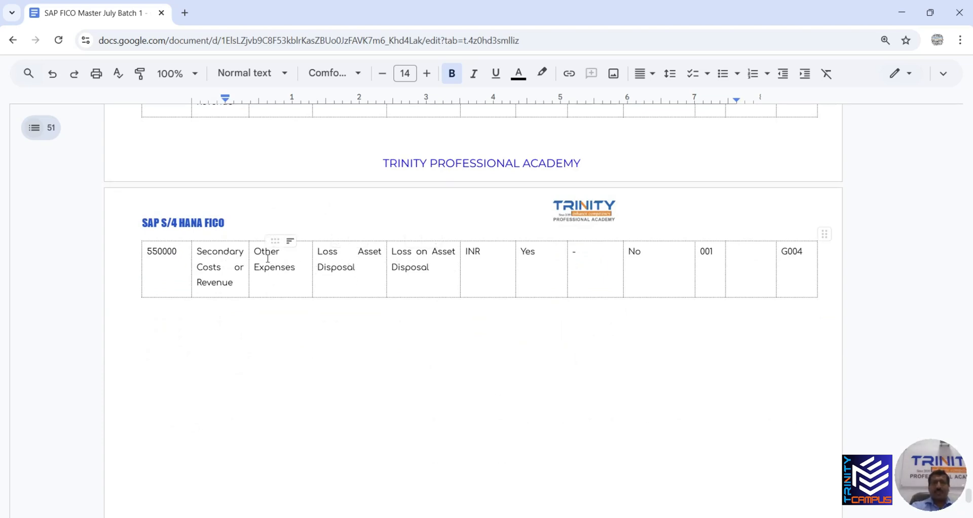
drag(296, 268, 266, 257)
click(280, 267)
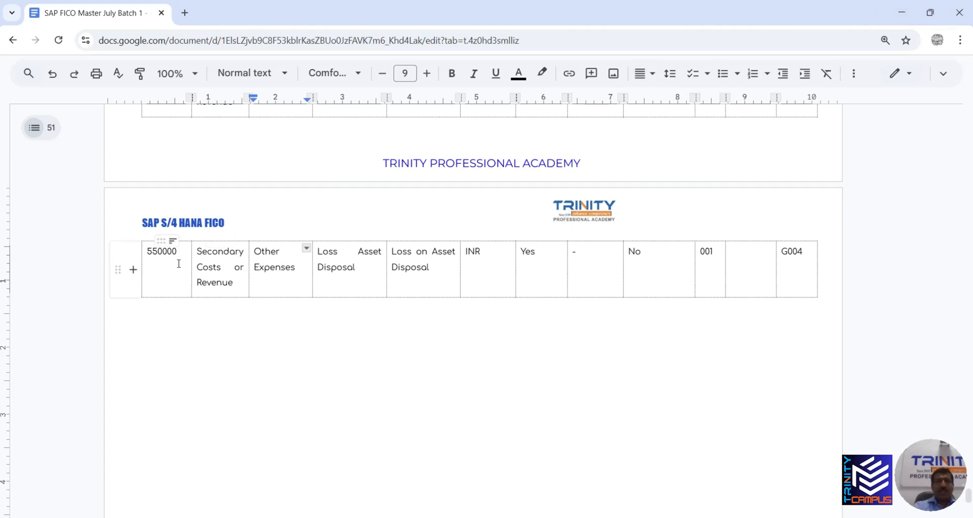
Back in SAP, enter /NFBL3N, then open FS00 for TT01 in a new session
key(alt+Tab)
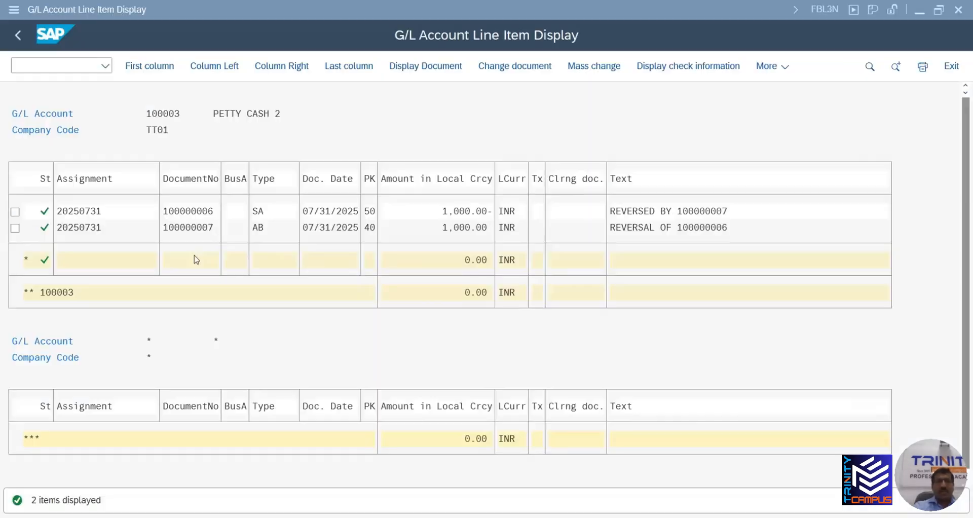
click(16, 65)
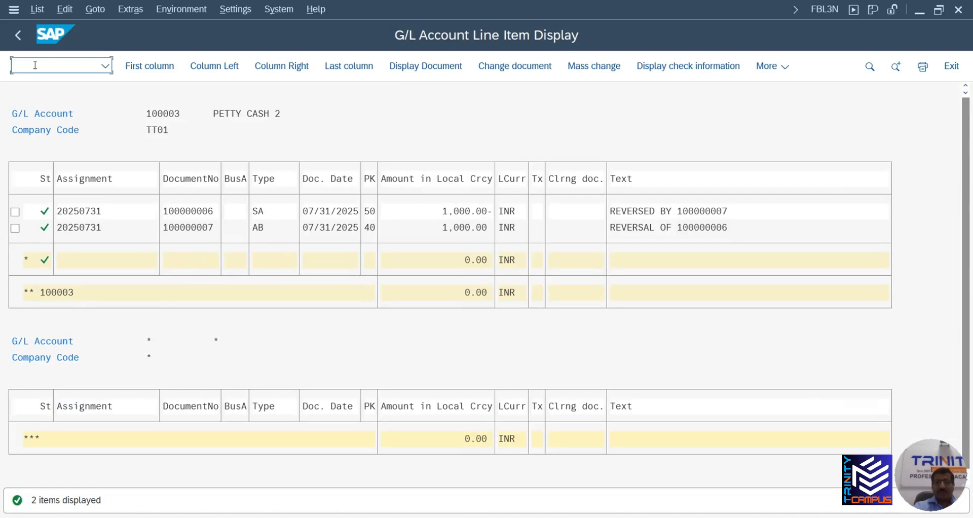
text(/NFB)
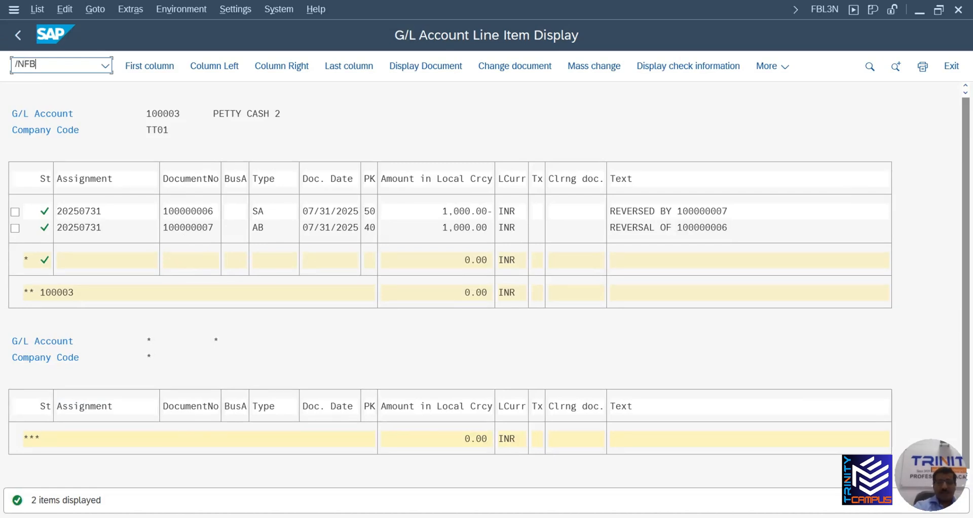
text(L3N)
key(Return)
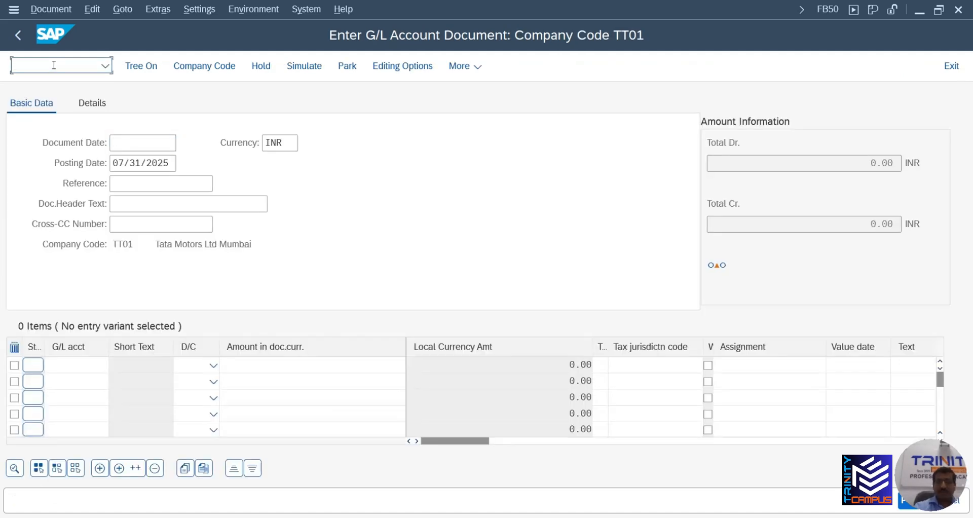
text(/OFS00)
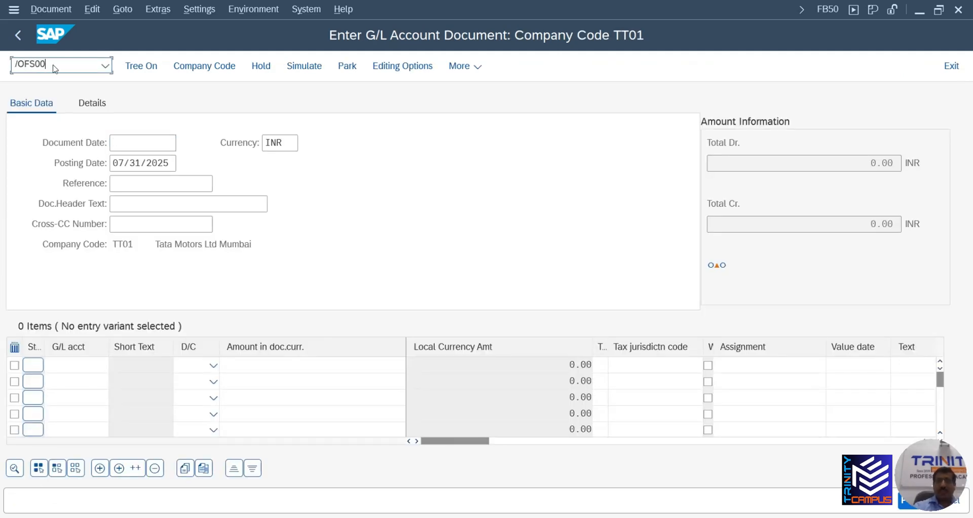
key(Return)
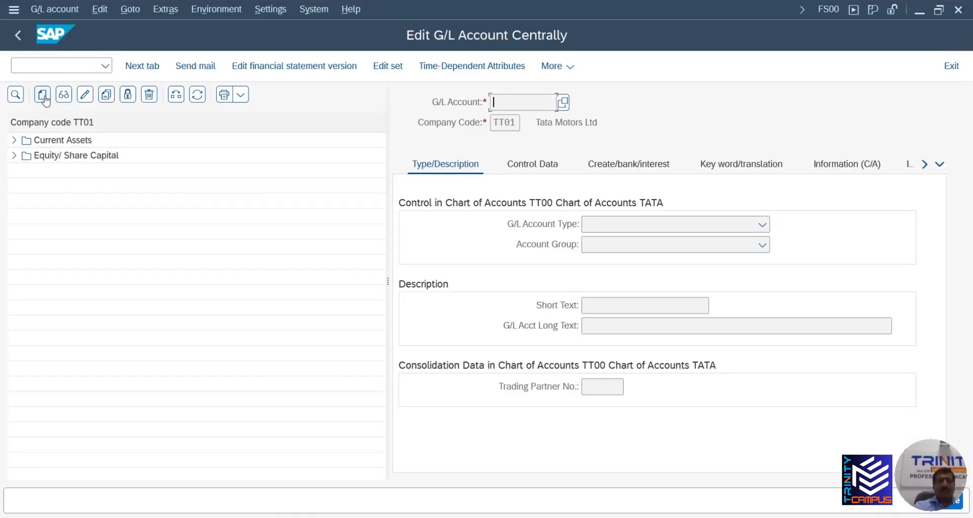
Start creating G/L account 550000 for company code TT01
click(43, 97)
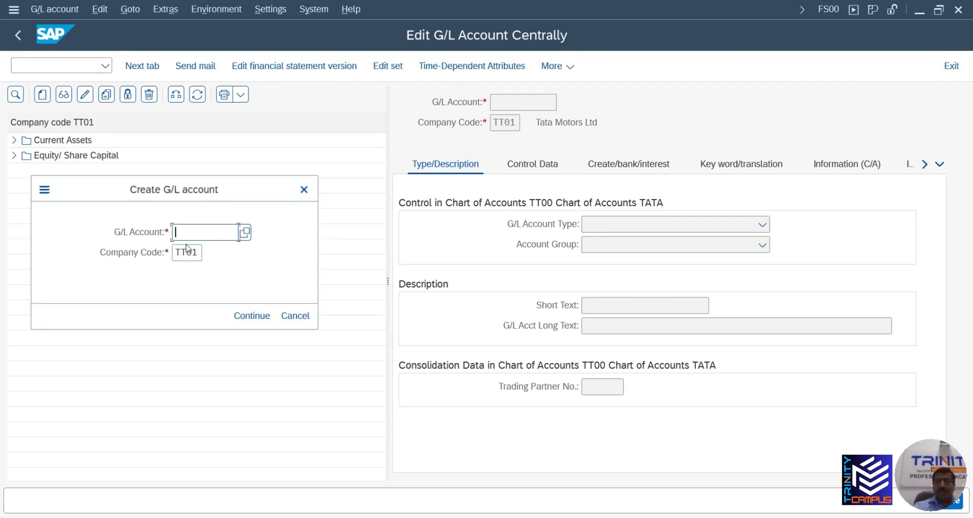
text(55000)
click(198, 251)
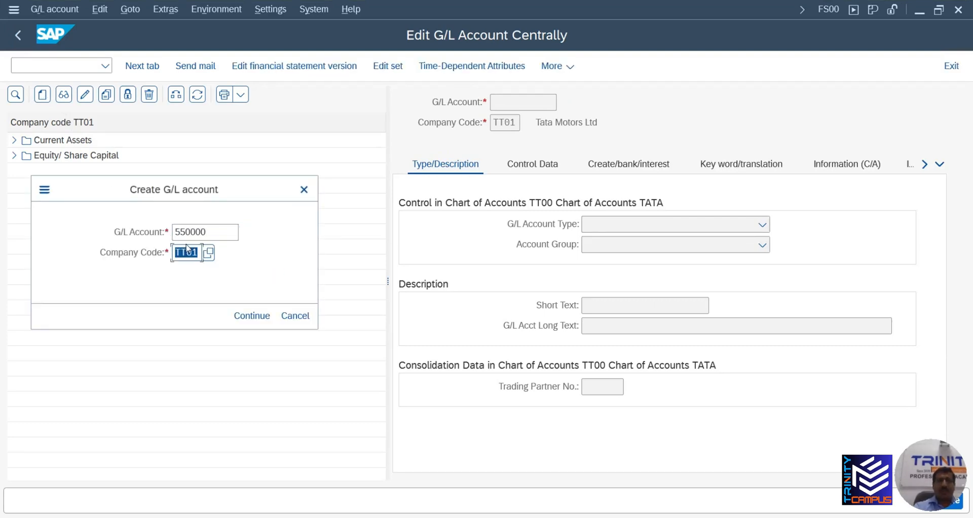
click(253, 316)
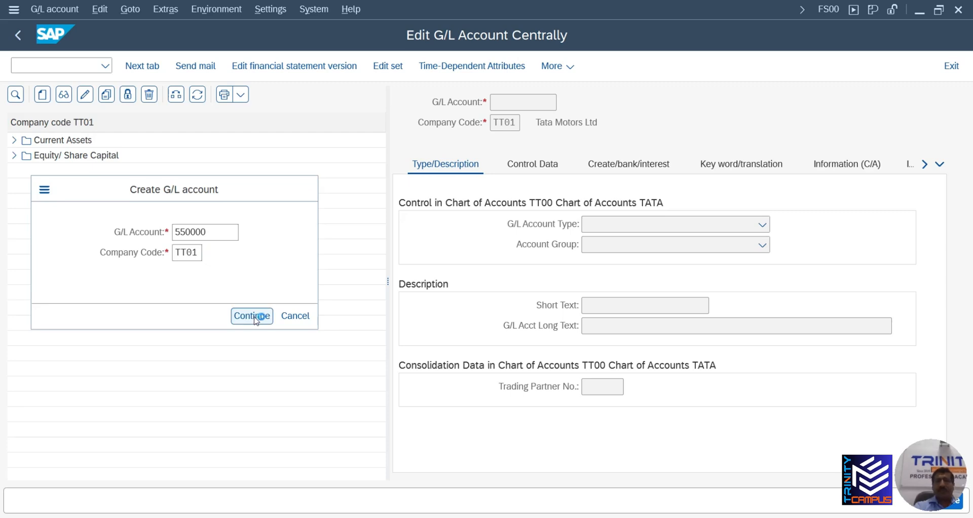
Set account type N Nonoperating Expense or Income and account group NOEX Non Operating Expenses
click(705, 224)
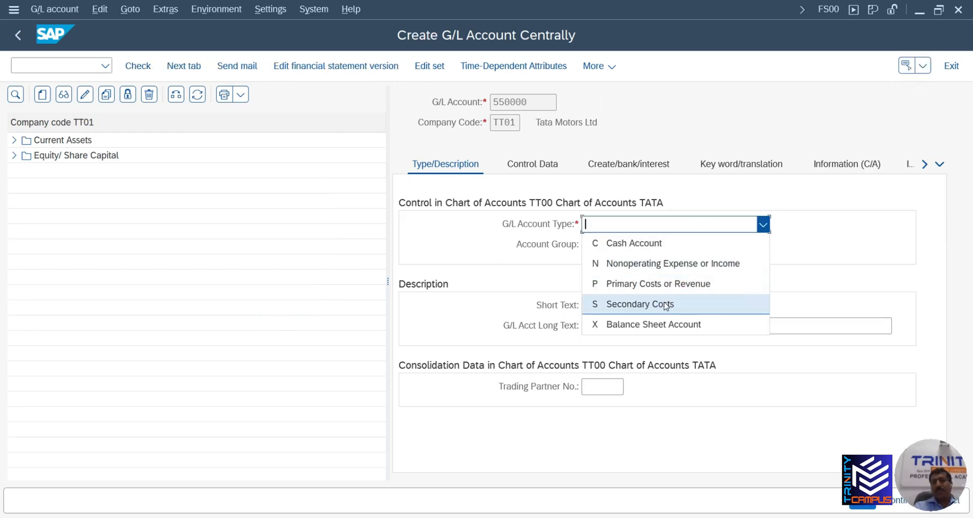
click(668, 263)
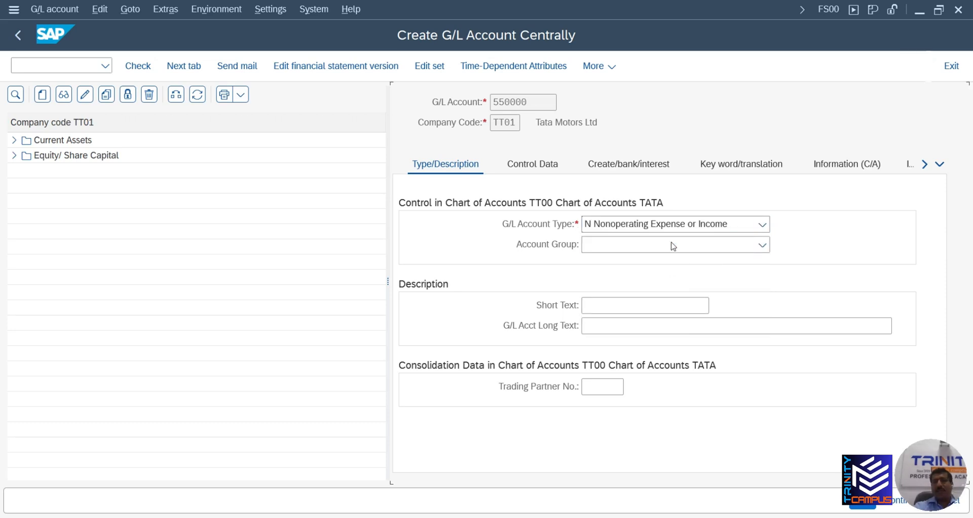
click(673, 246)
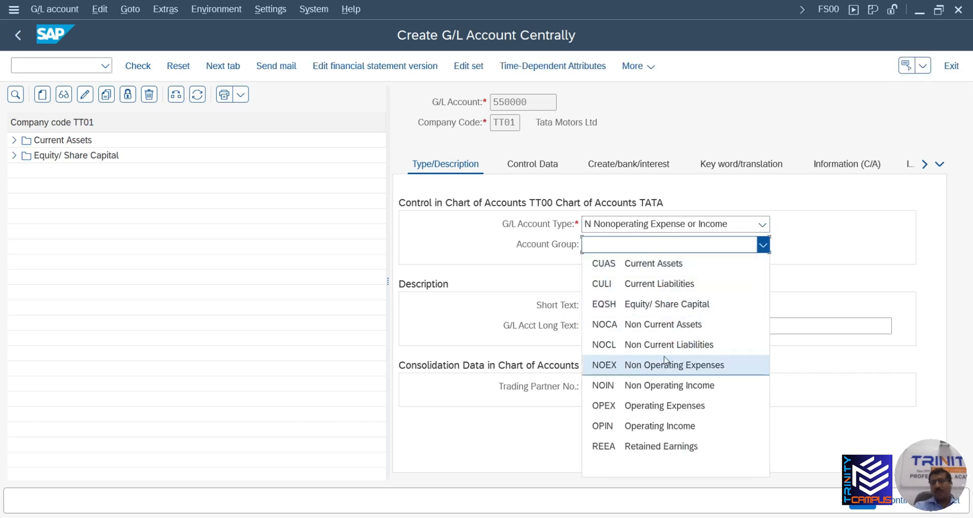
click(665, 363)
click(644, 307)
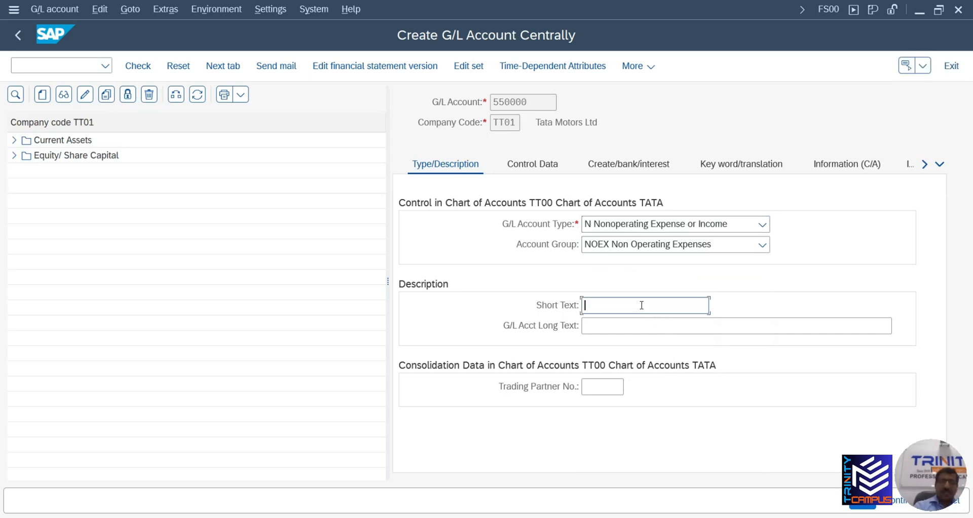
key(alt+Tab)
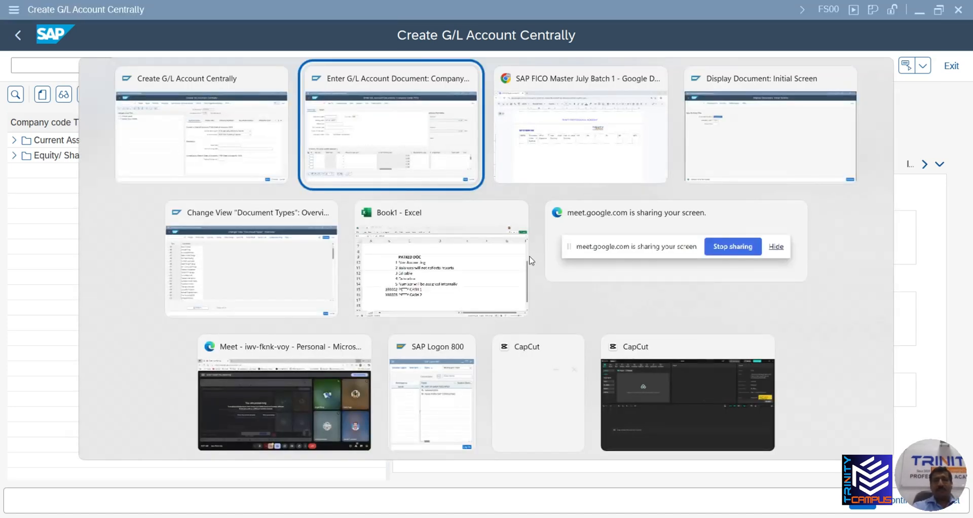
key(alt)
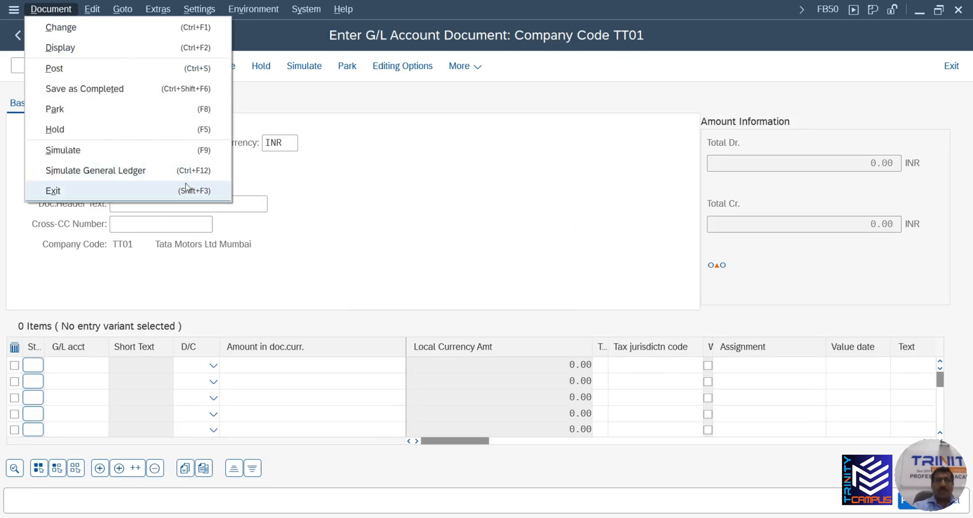
key(alt+Tab)
key(alt)
Enter 'Other Expenses' as the account's short text
click(626, 309)
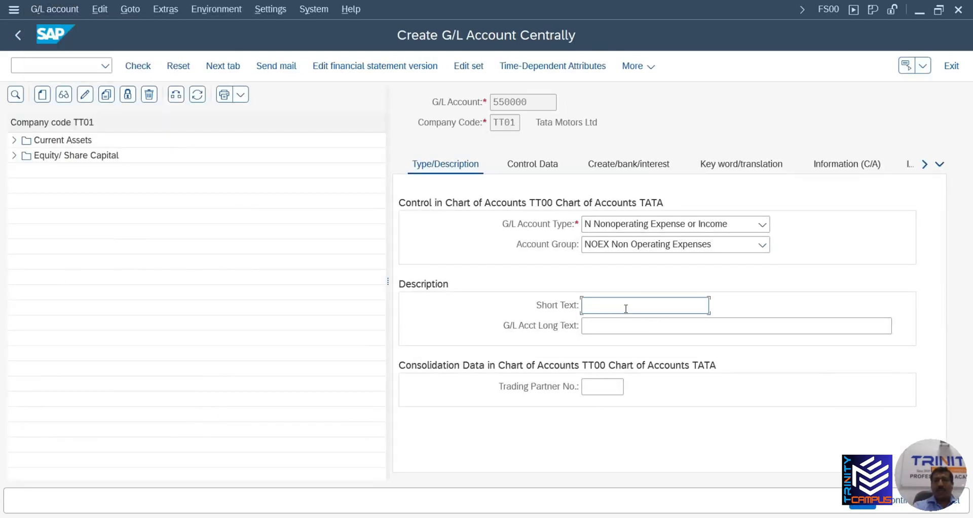
text(oTHE)
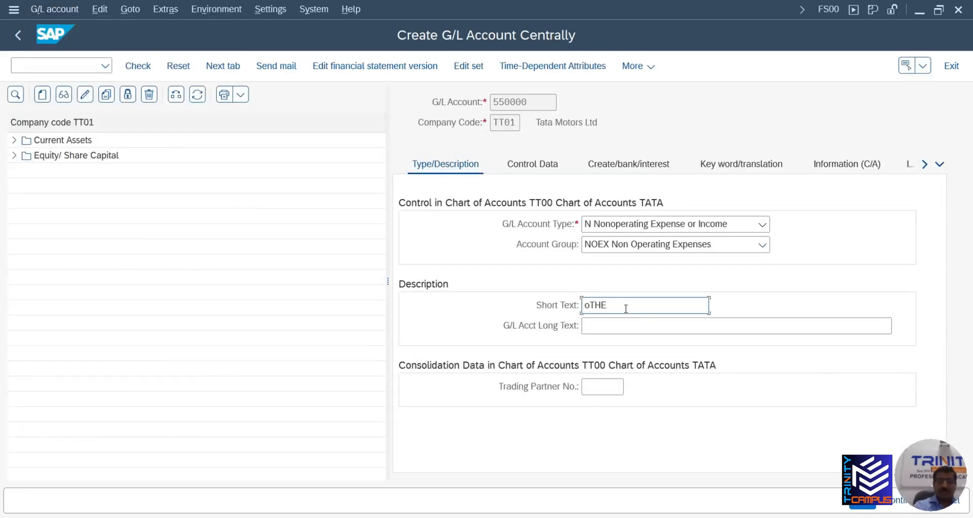
text(R eXPENSES)
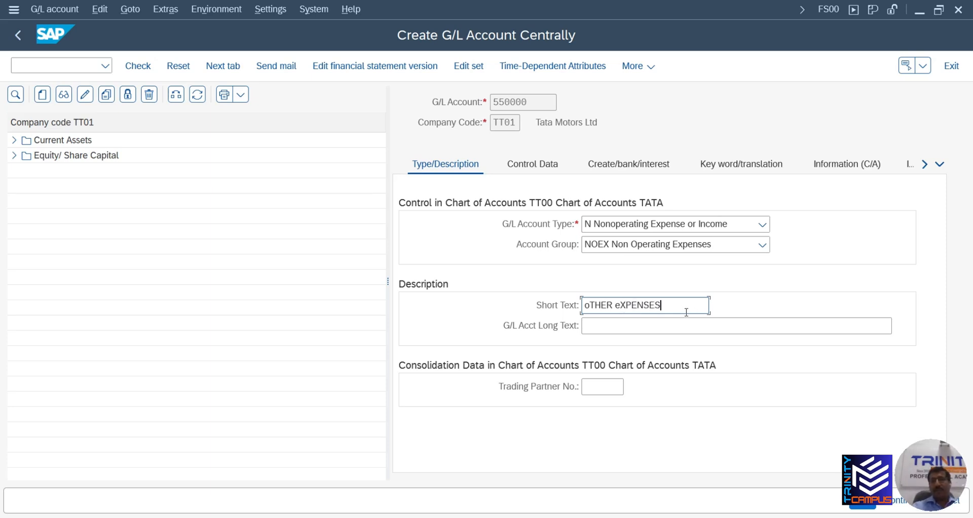
drag(670, 308, 569, 316)
text(O)
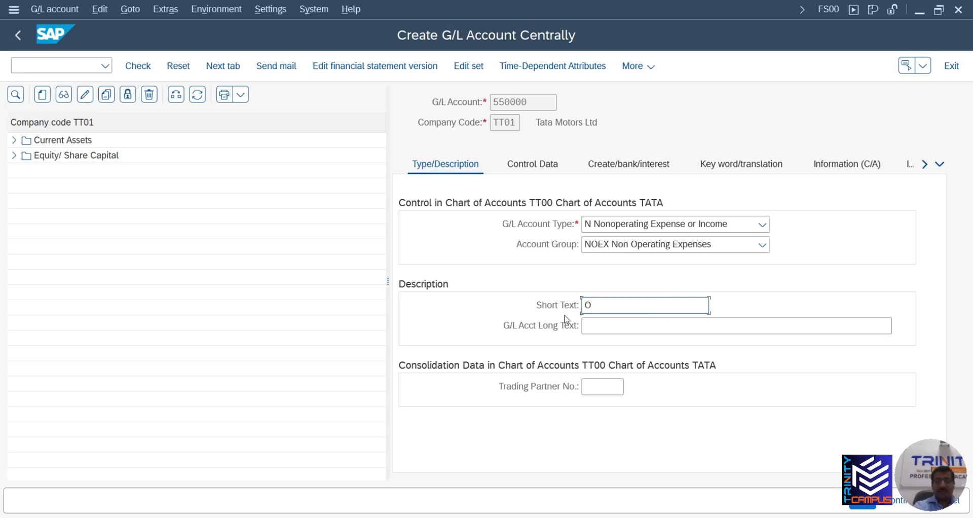
text(ther Expenses)
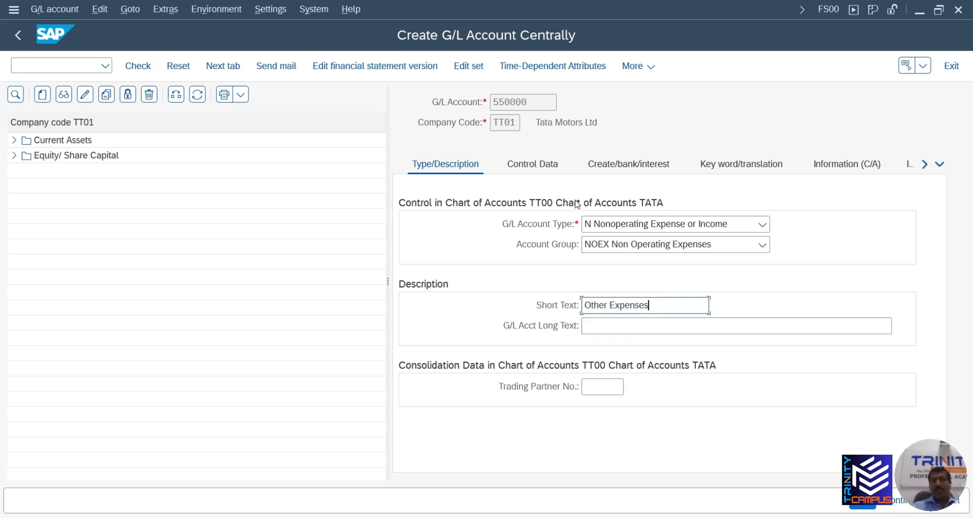
Set sort key 001 and field status group G001, then save account 550000
click(545, 172)
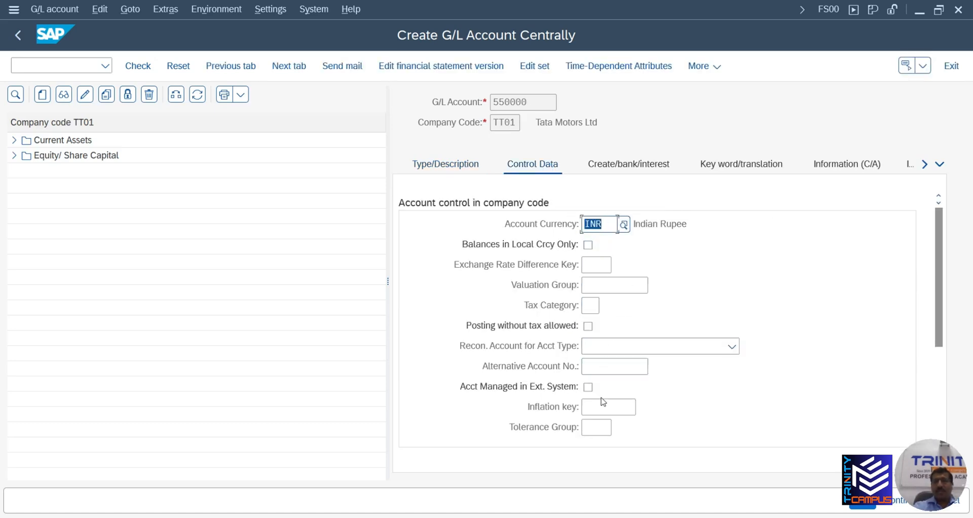
scroll(597, 406, down, 3)
click(591, 368)
text(001)
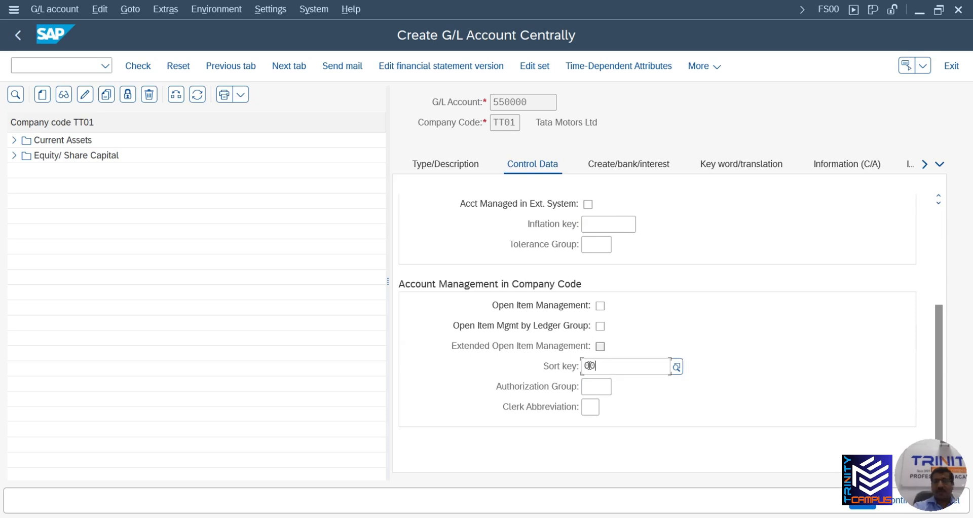
click(625, 164)
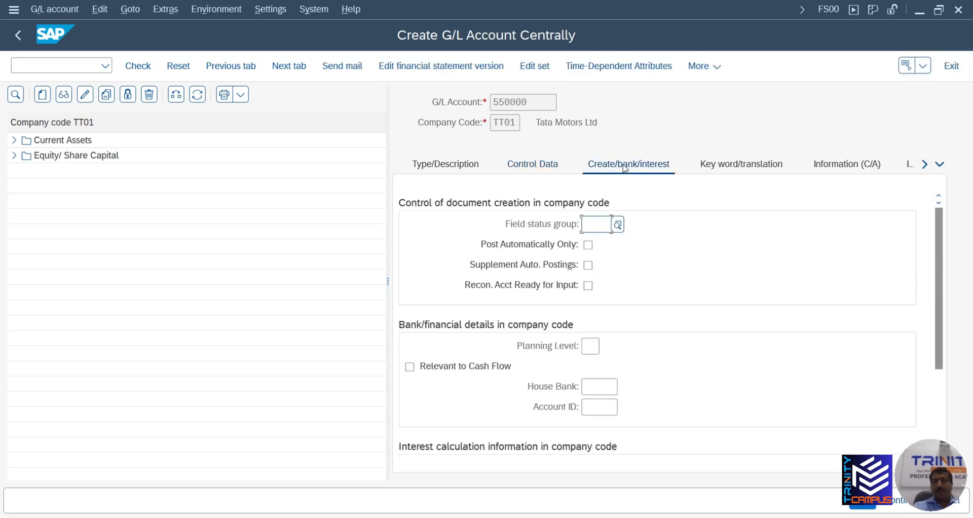
text(g001)
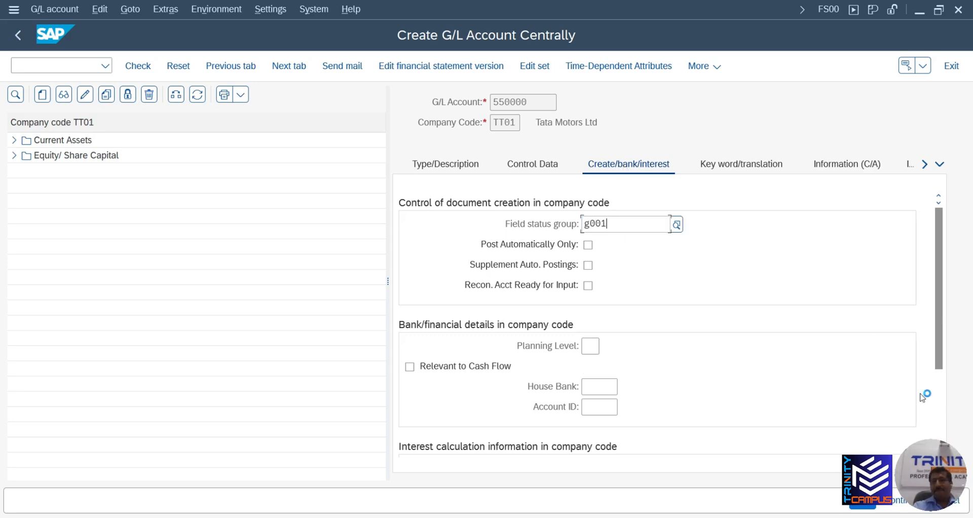
key(ctrl+s)
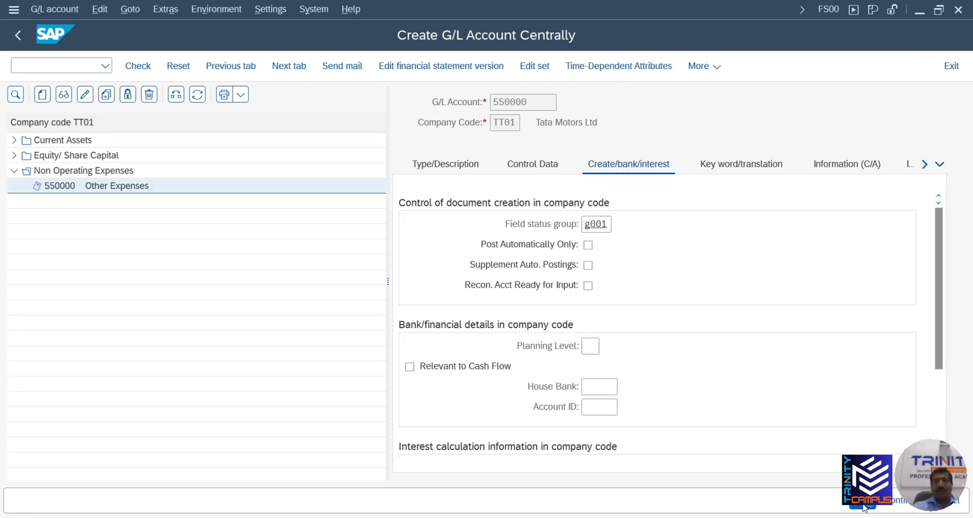
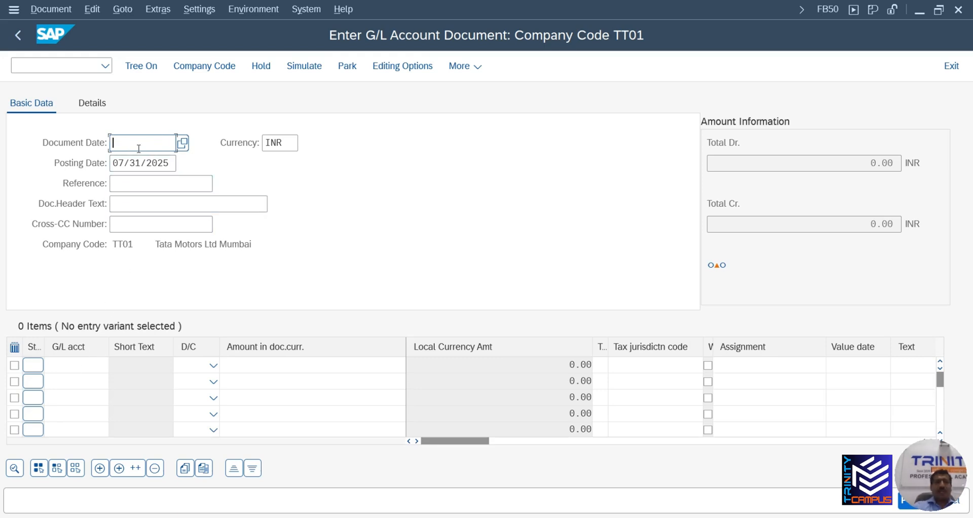
Enter document date 07/31/2025, reference CPV001 and header text GUEST EXPENSES072025
click(183, 144)
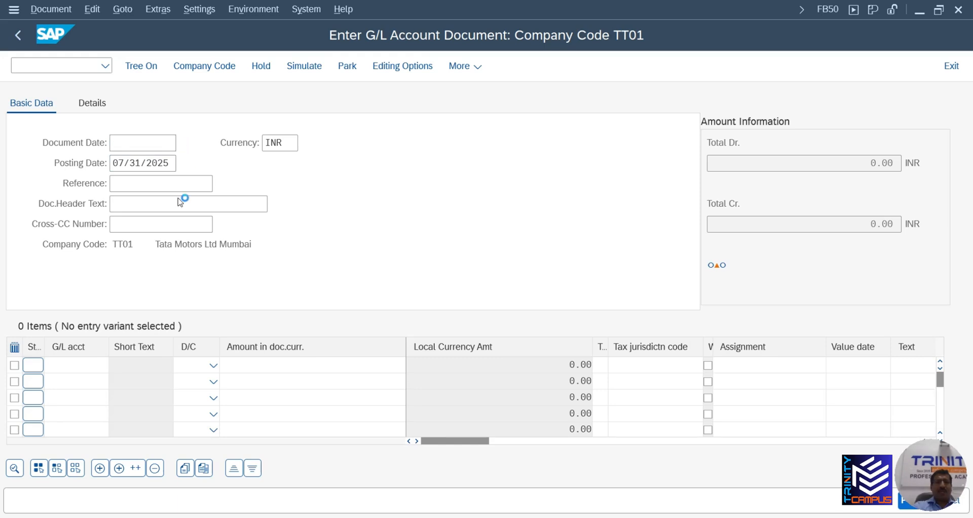
click(342, 498)
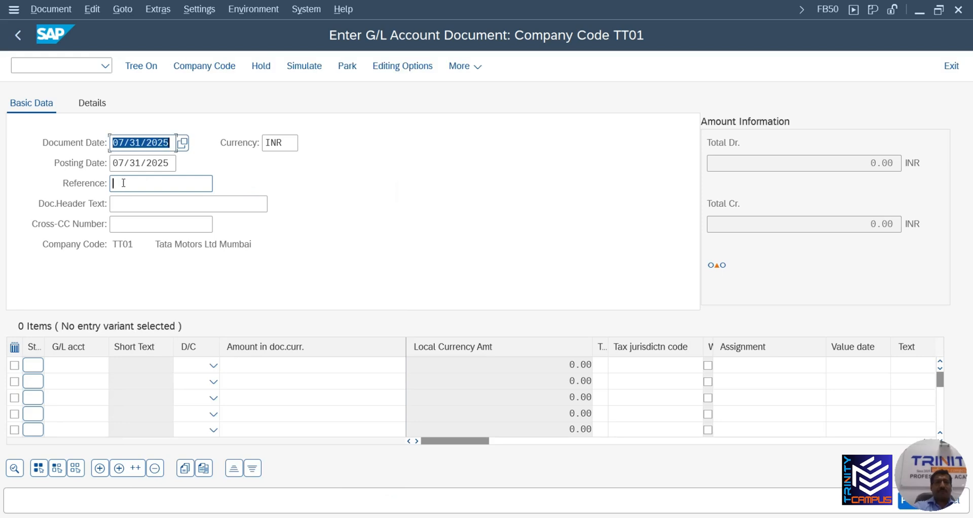
click(122, 183)
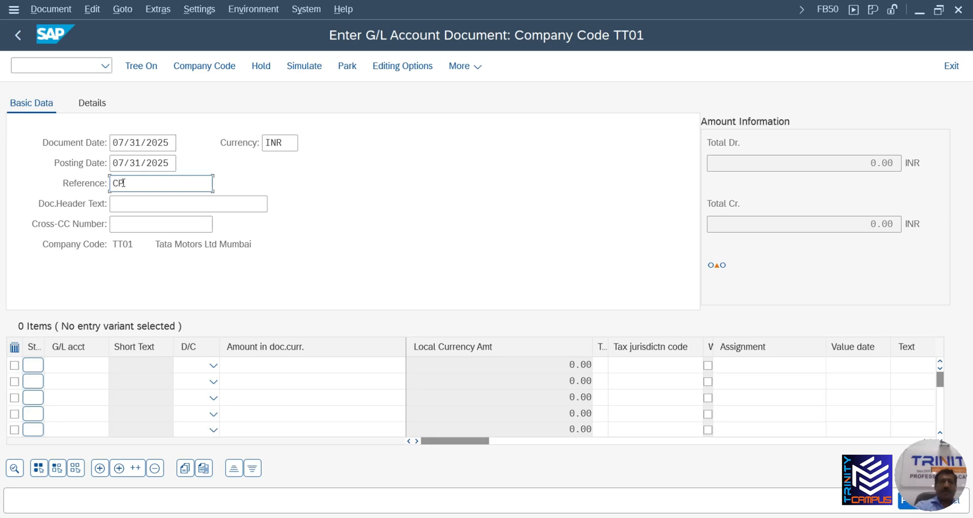
text(V001)
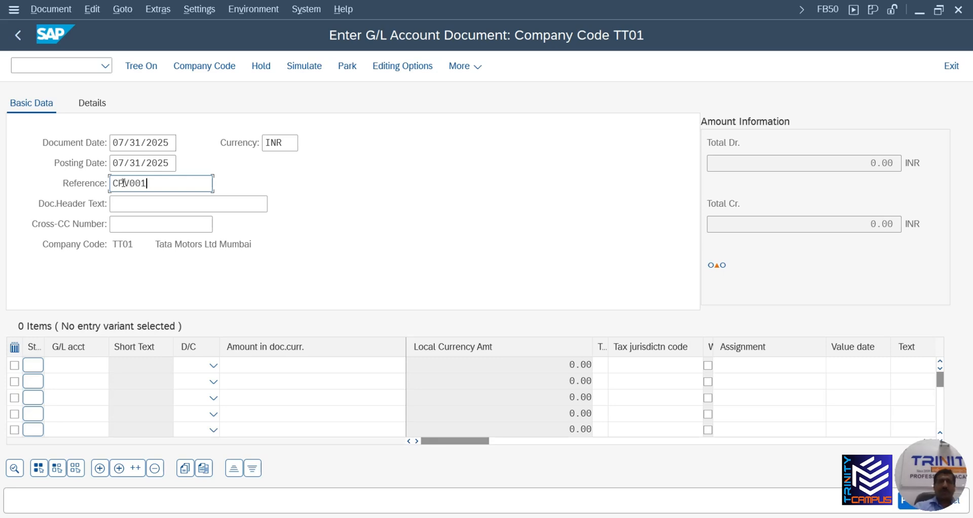
key(Tab)
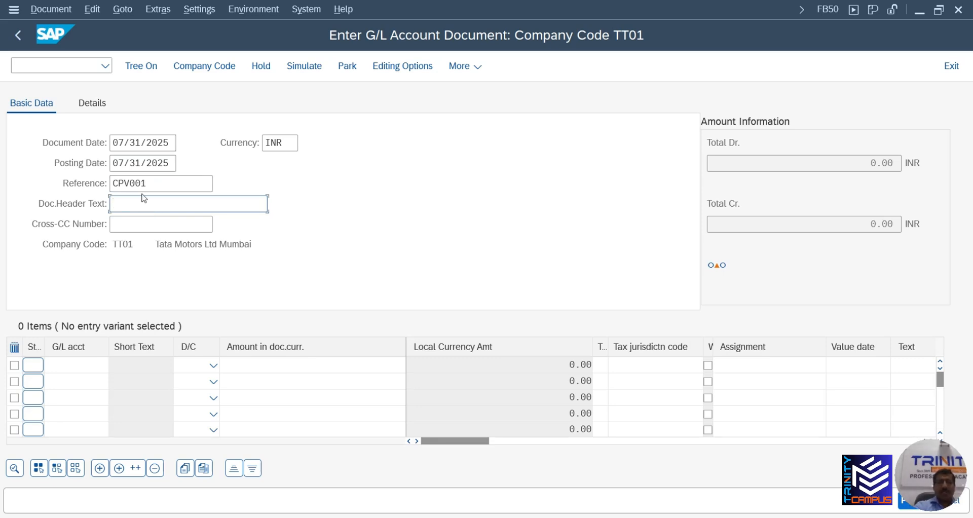
text(GUEST EXPENSES)
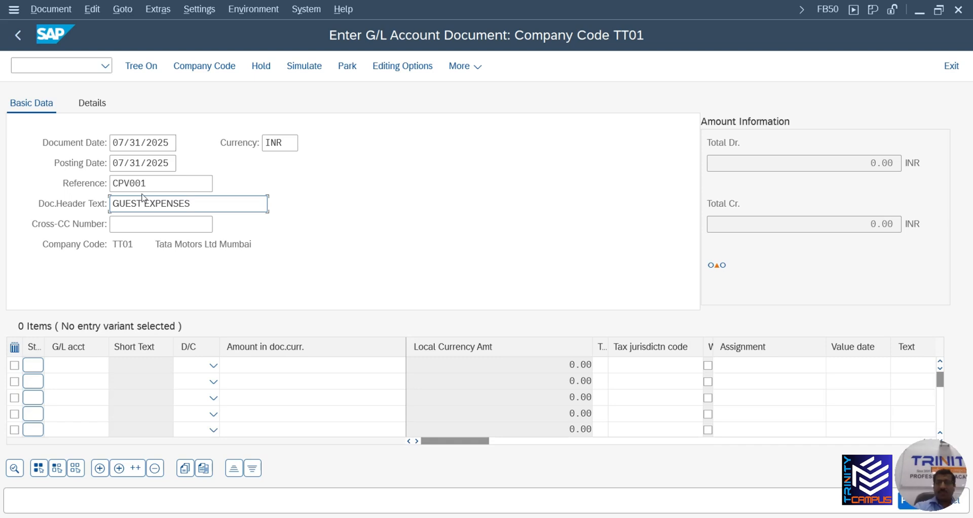
text(072025)
click(100, 364)
Enter line one as debit to 550000 Other Expenses and line two as credit to 100100
text(550000)
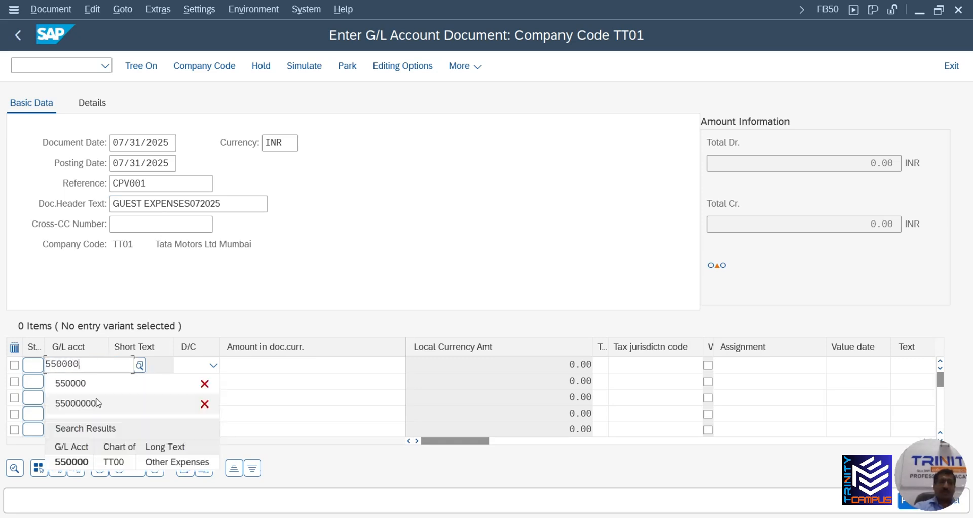
click(83, 464)
click(86, 378)
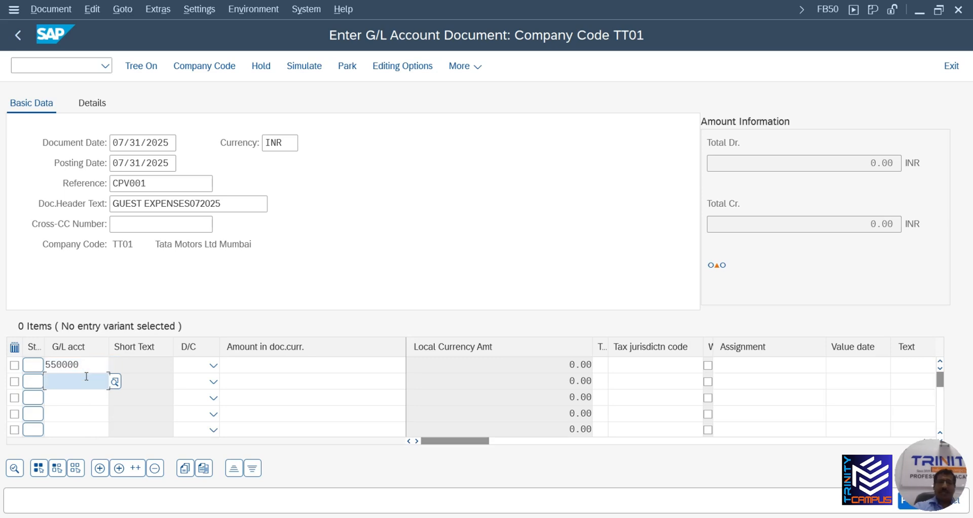
text(100100)
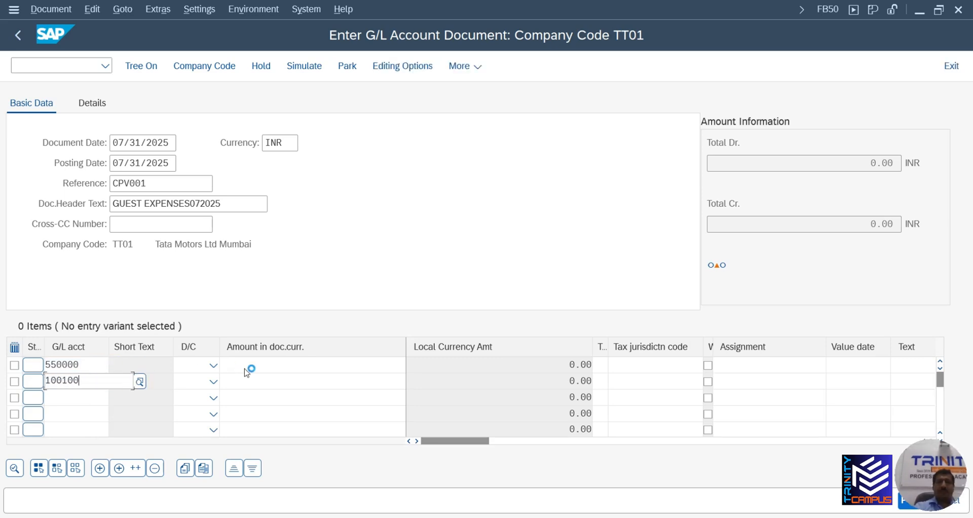
click(97, 458)
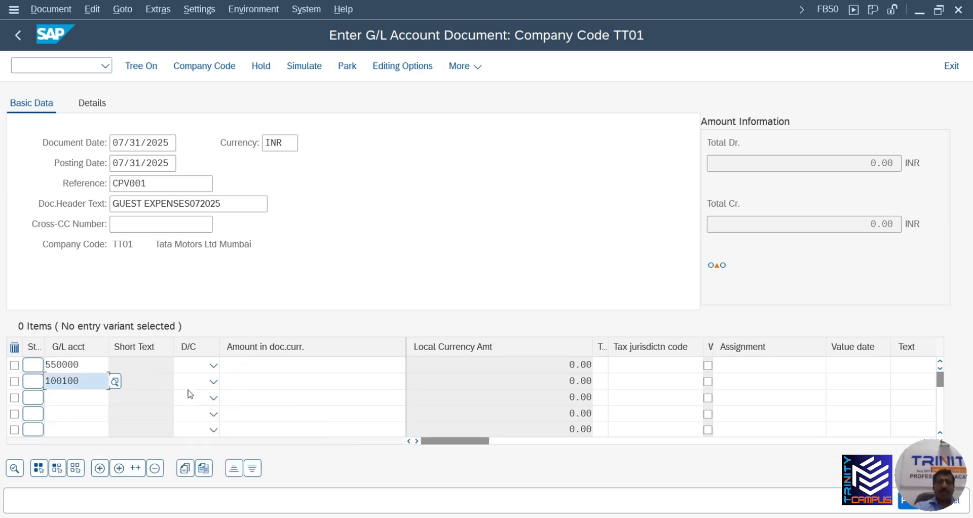
click(214, 365)
click(192, 404)
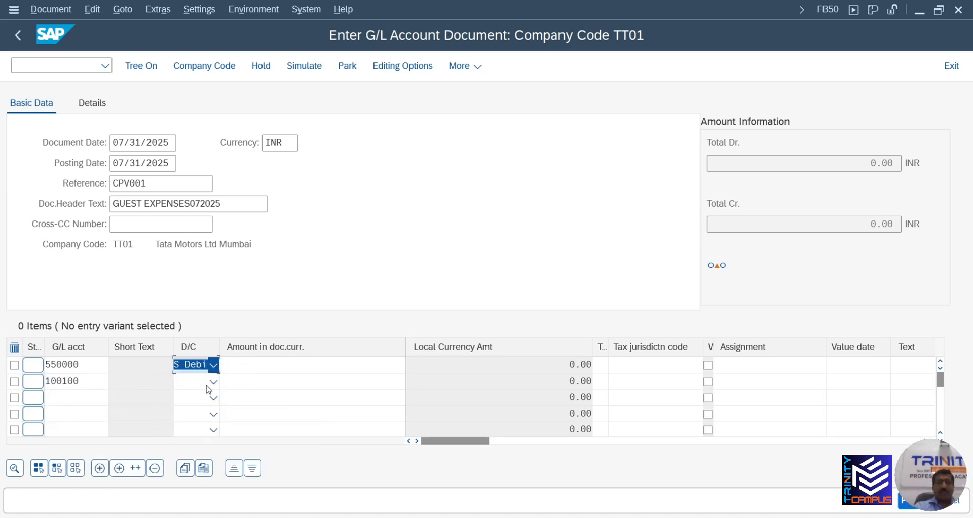
click(214, 382)
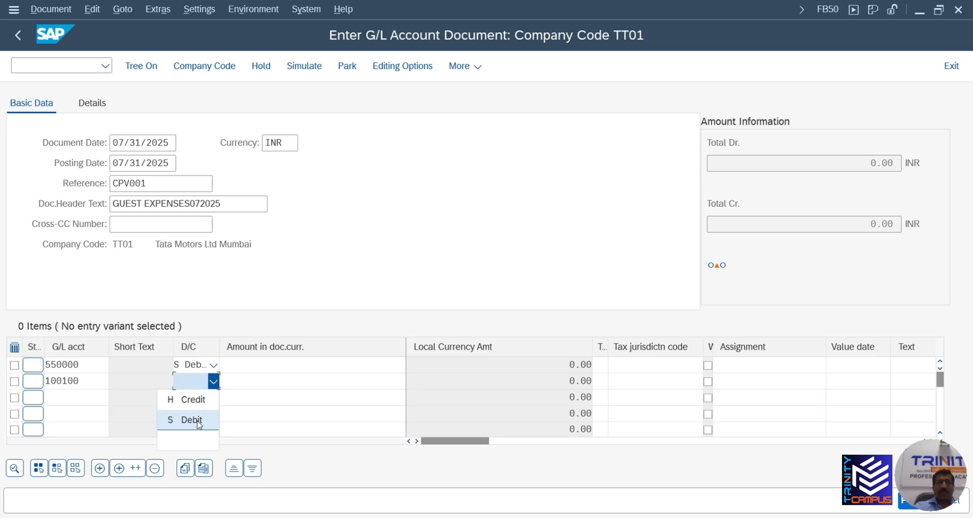
click(195, 401)
Enter 50,000 on the debit line and balance the credit line with '*'
click(320, 364)
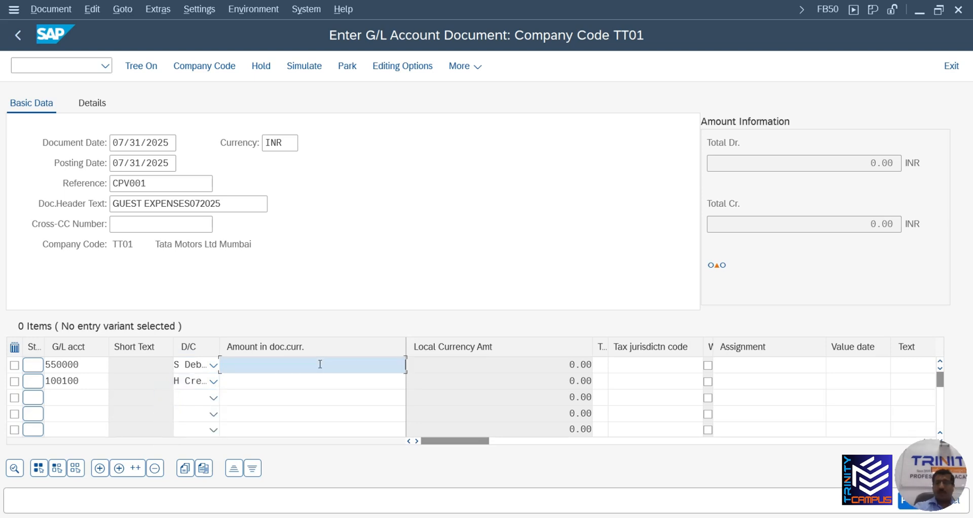
text(50000)
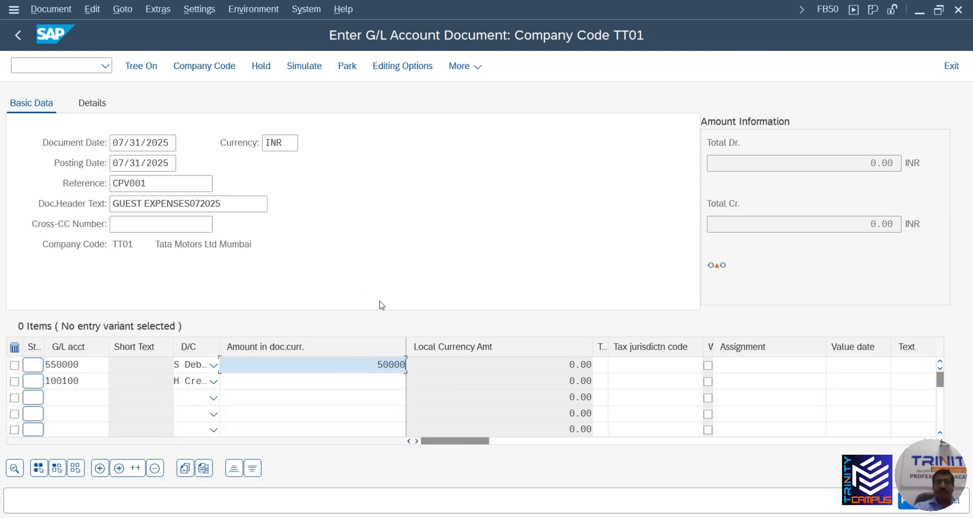
click(385, 380)
text(500)
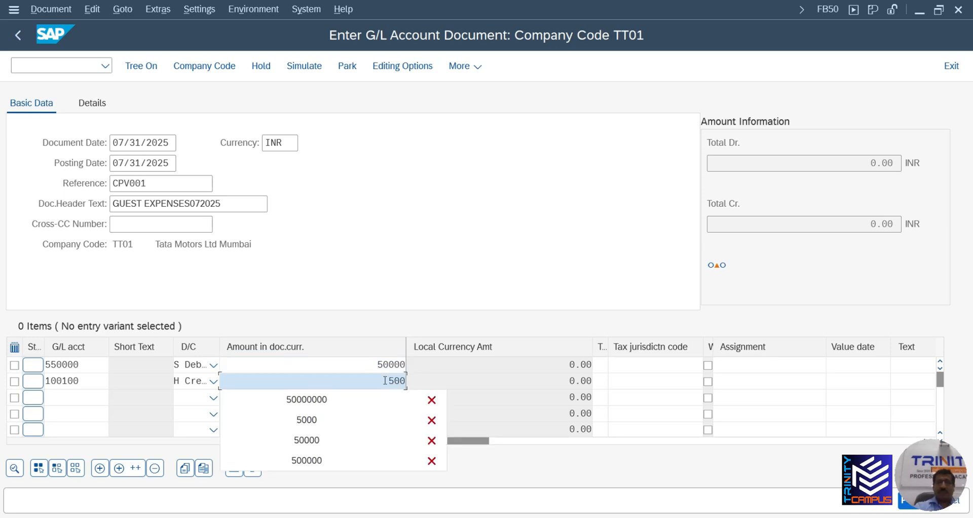
text(00000)
key(Tab)
key(Tab)
key(Tab)
key(Tab)
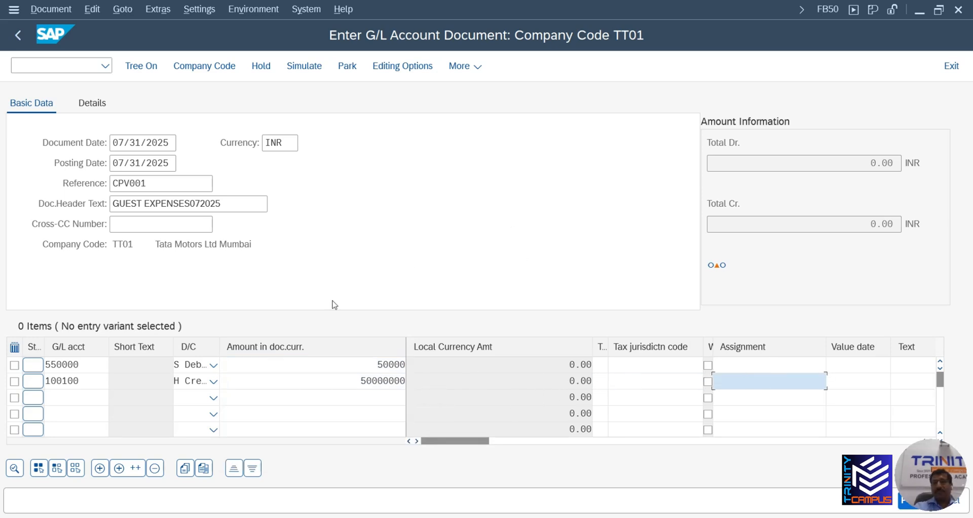
drag(355, 381, 441, 378)
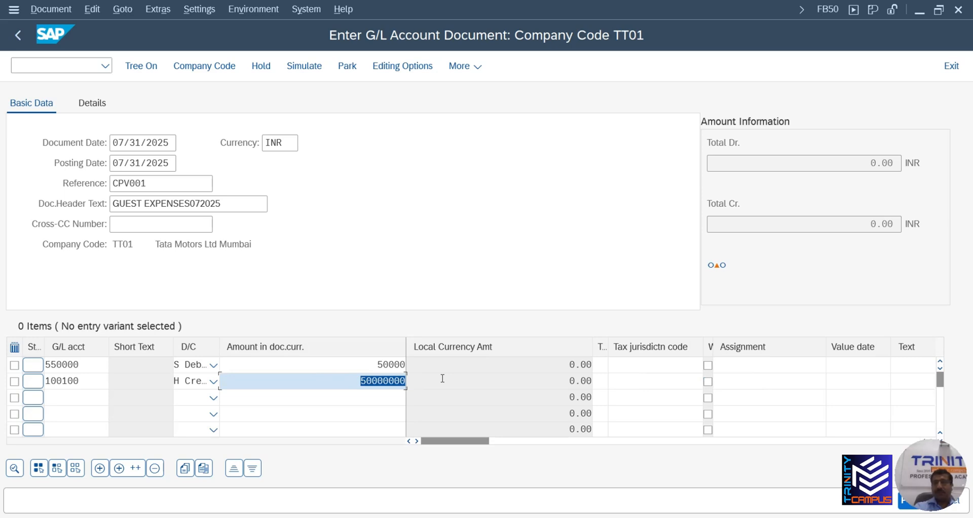
text(*)
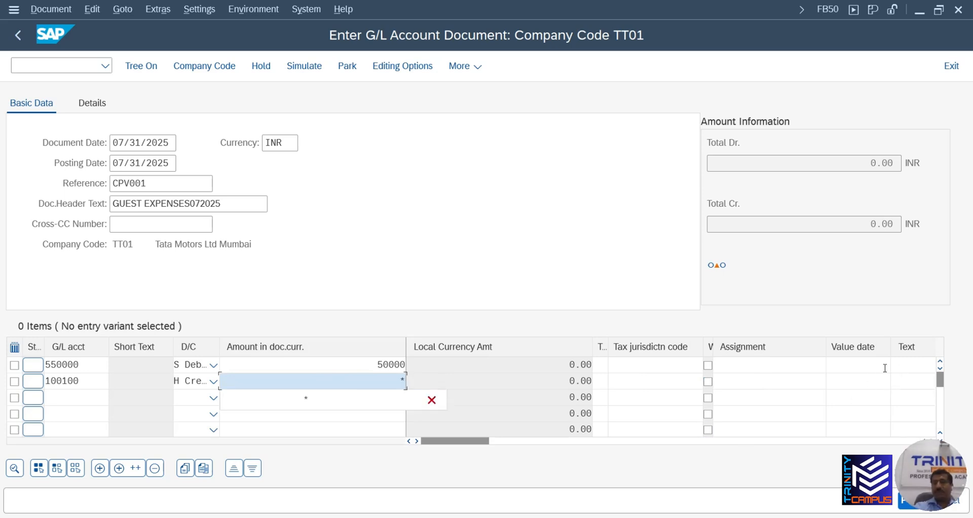
Set line two's value date to 06/16/2025 and item text 'client vicit057202' on both lines
click(864, 366)
click(859, 381)
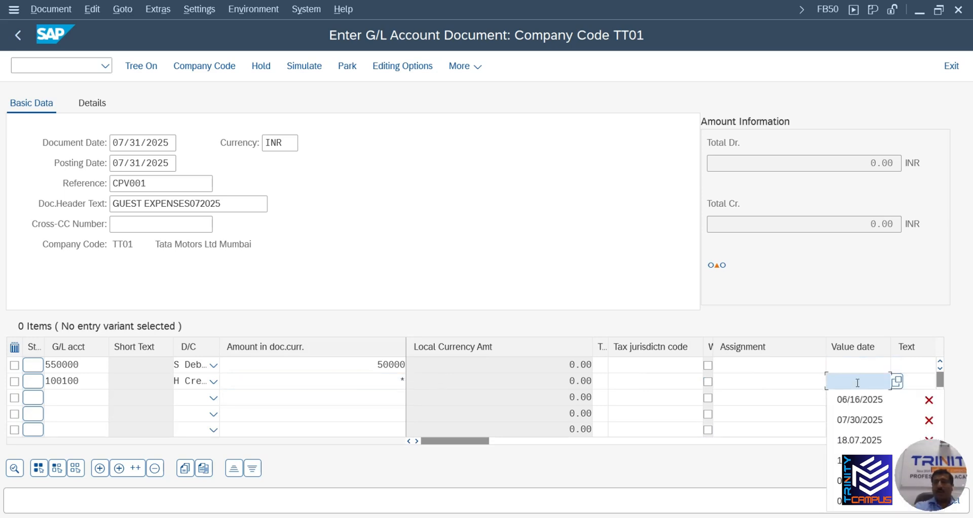
click(859, 400)
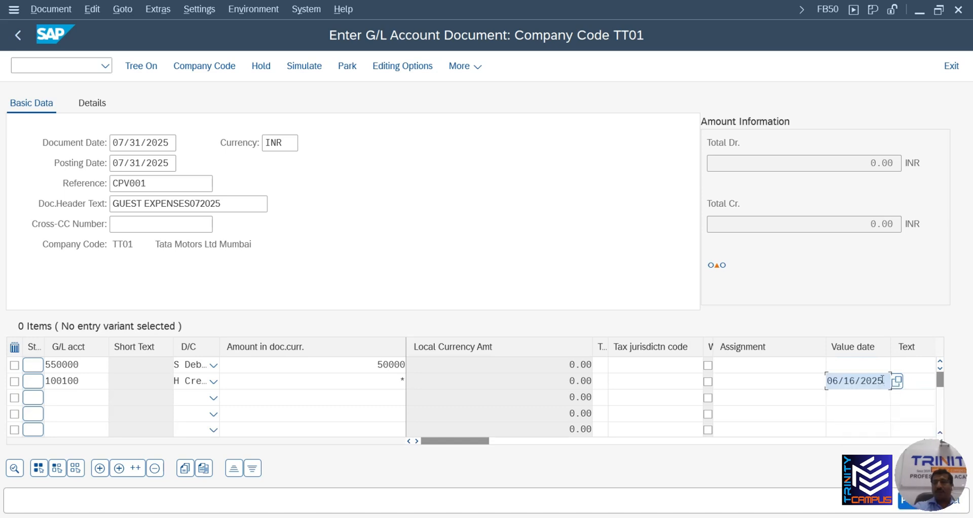
click(918, 365)
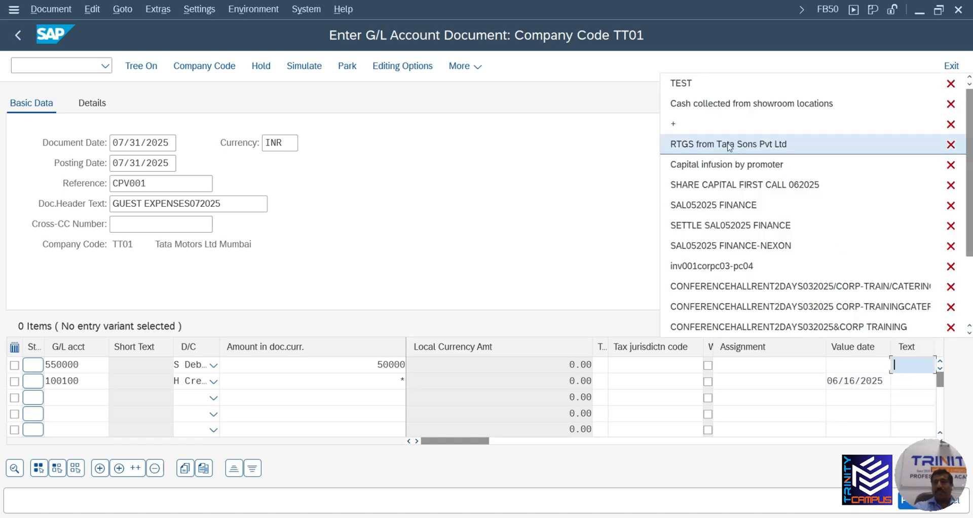
text(gi)
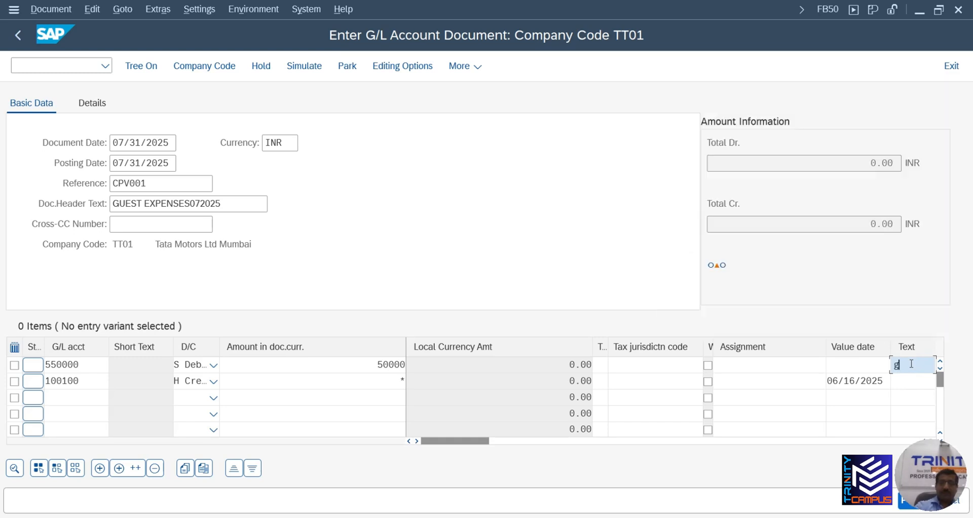
key(BackSpace)
key(BackSpace)
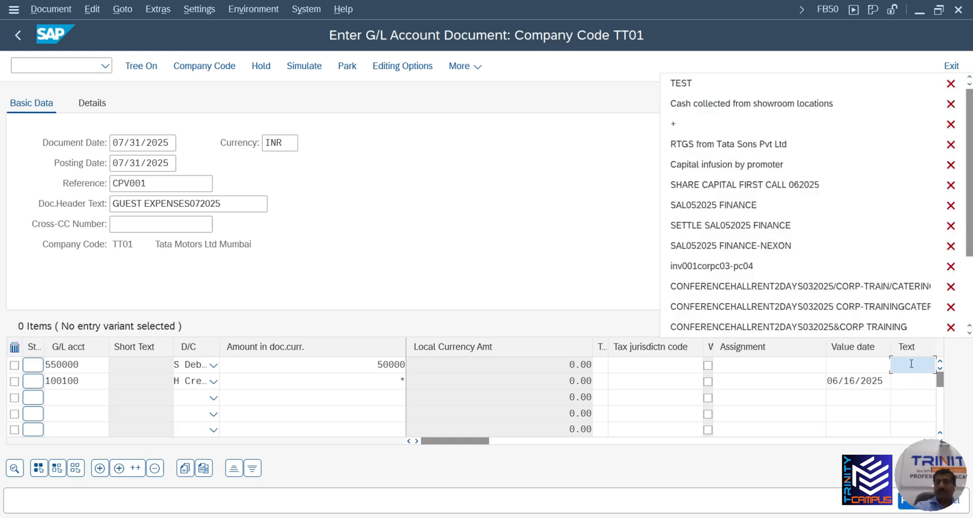
text(clie)
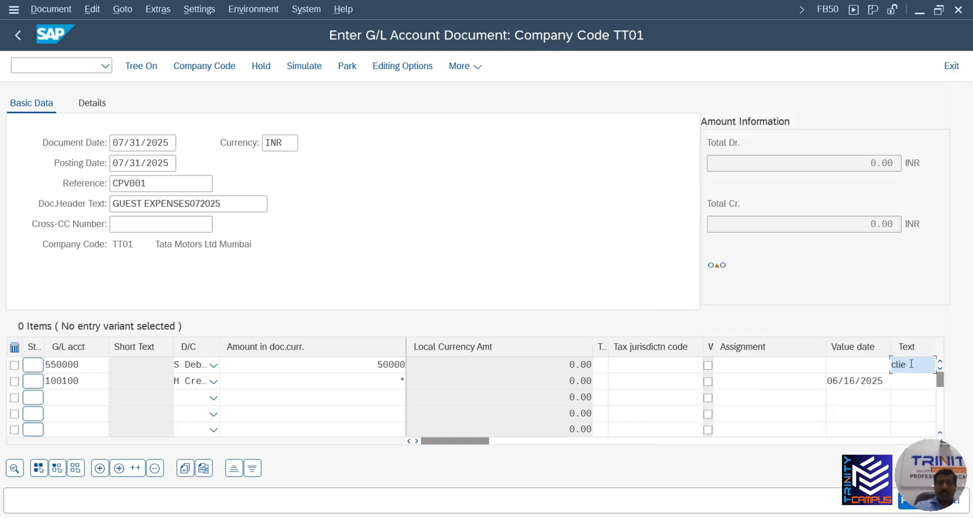
text(nt vicit)
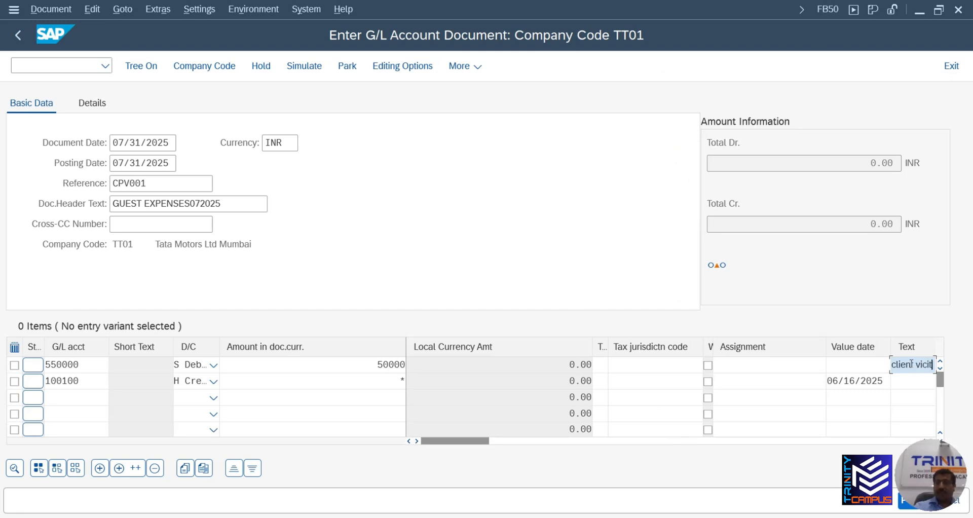
text(05)
text(72025)
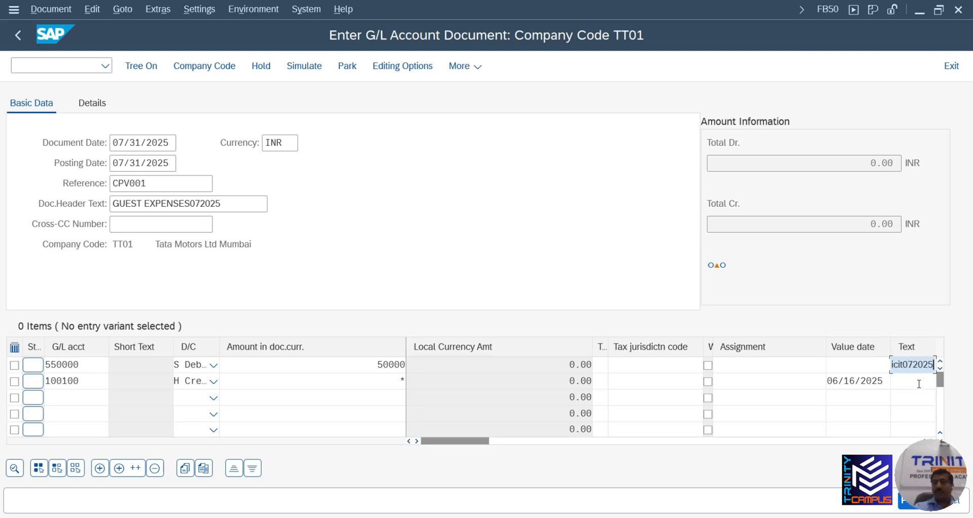
click(918, 384)
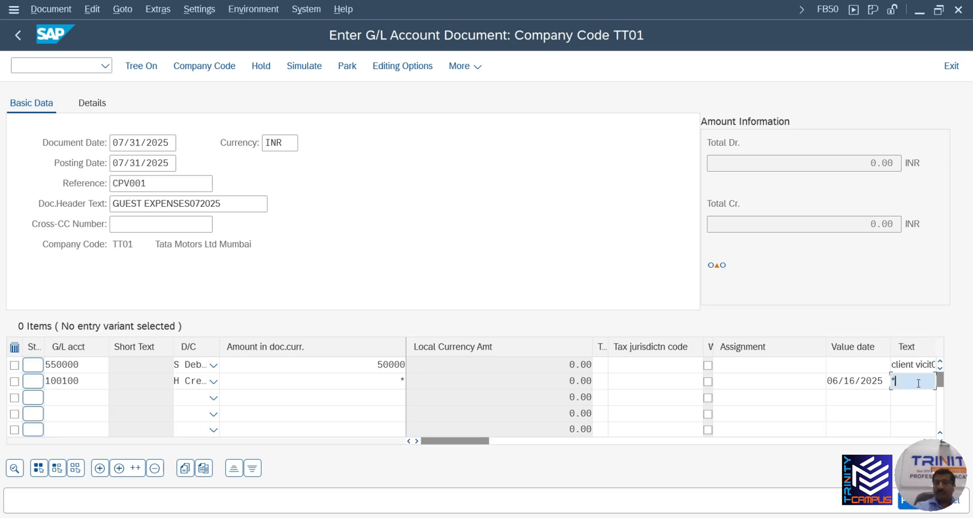
text(+)
key(Return)
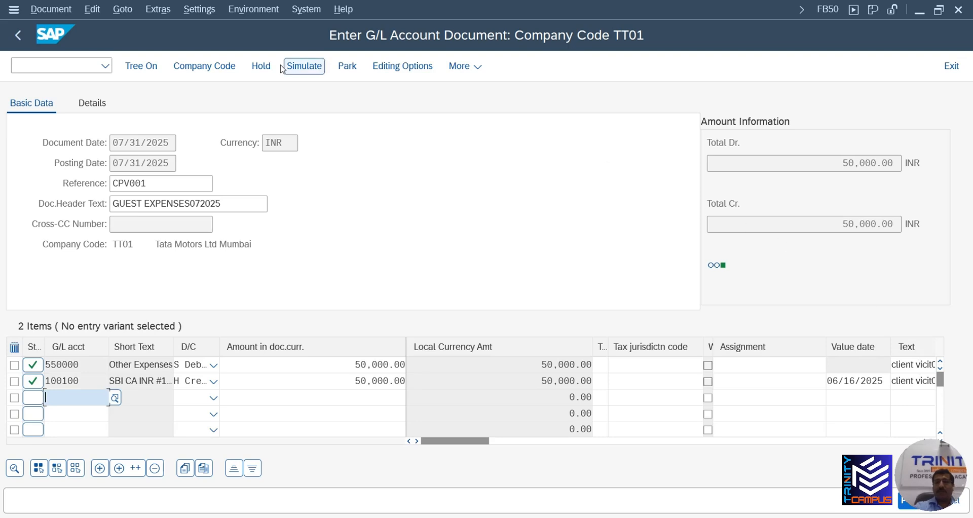
Simulate the journal entry, then post it as document 100000008
click(306, 67)
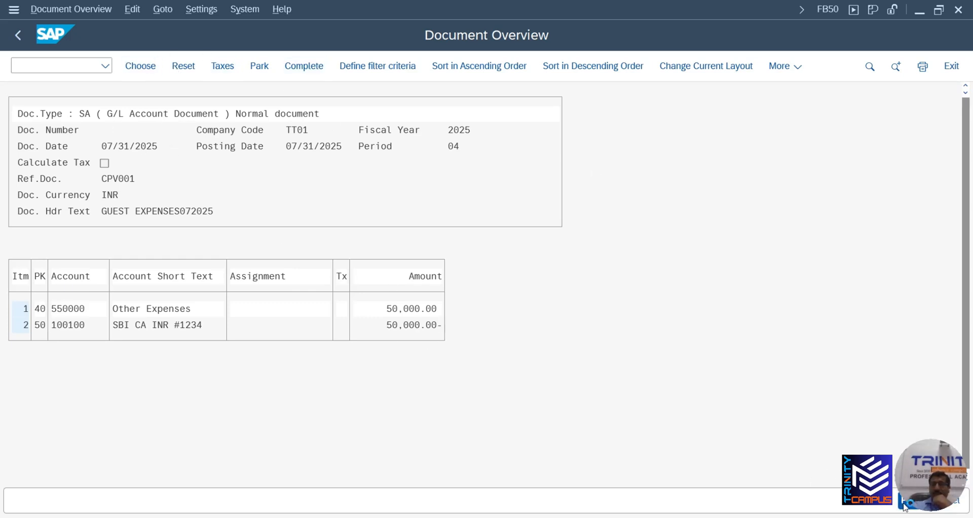
key(ctrl+s)
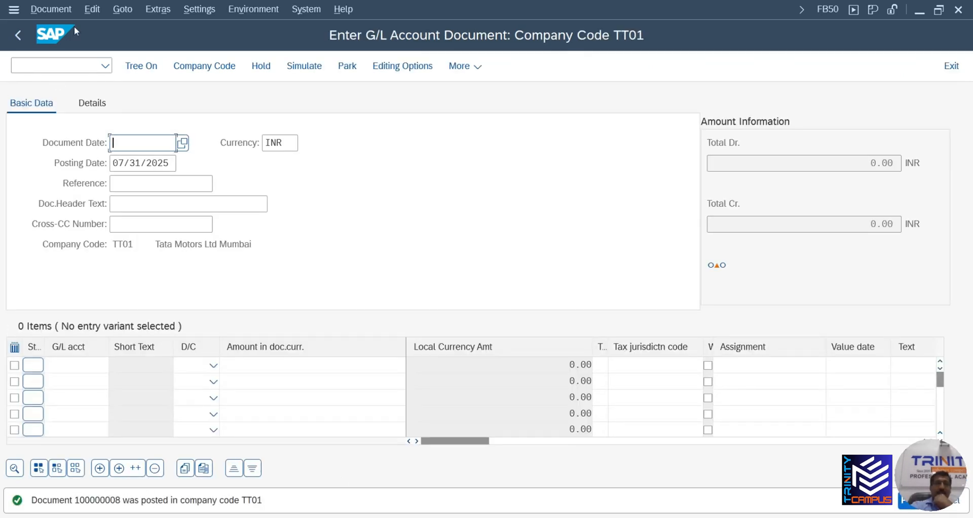
click(50, 9)
Display posted document 100000008 for TT01 with its two 50,000.00 INR lines
click(60, 48)
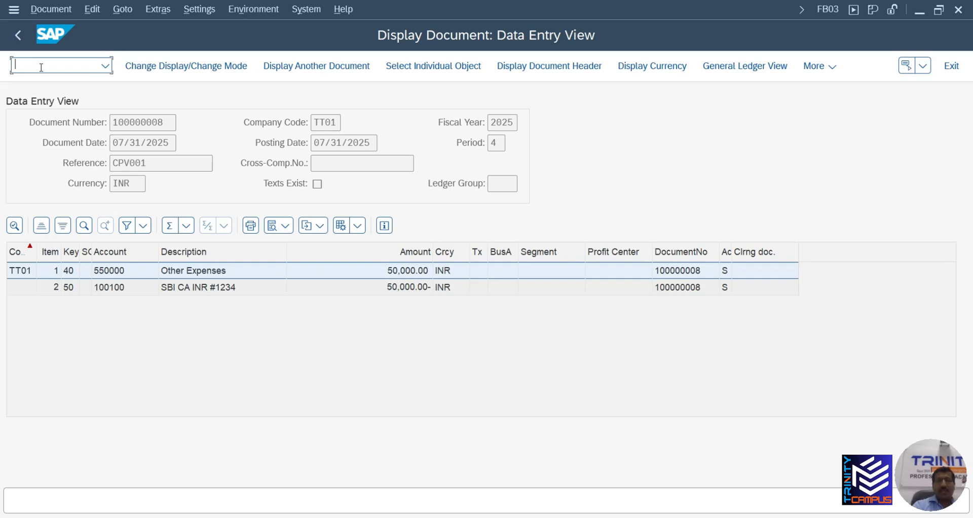
Start FS00 with /nfs00, then switch to the Google Docs chart-of-accounts guide
text(/)
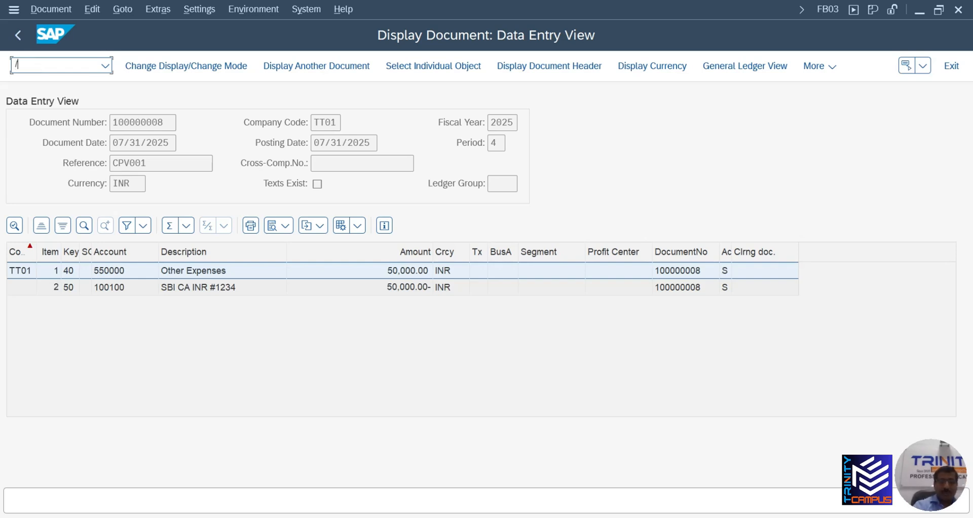
text(nf)
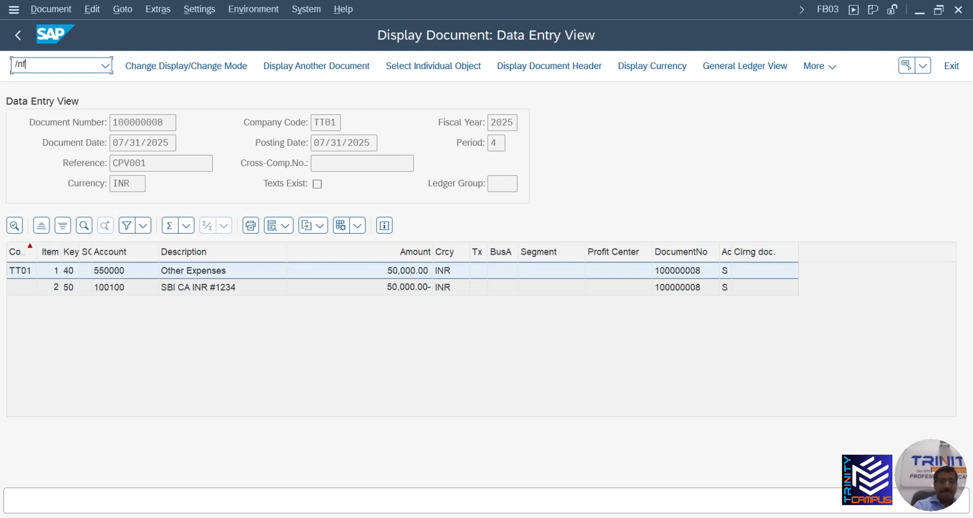
text(s00)
key(Return)
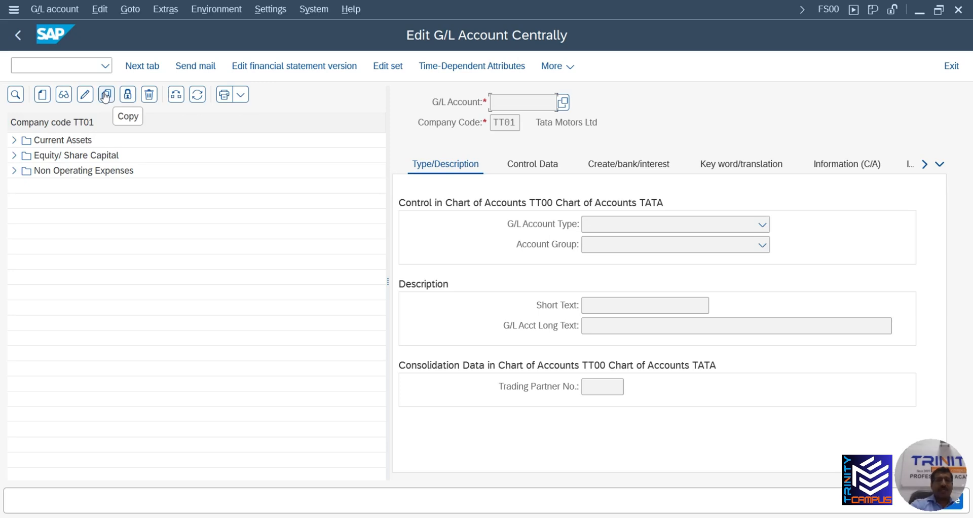
key(alt+Tab)
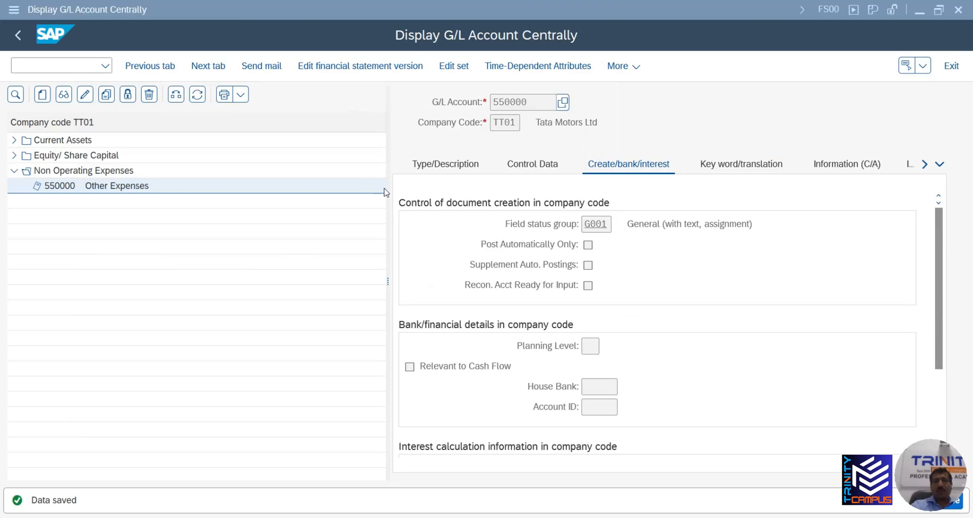
key(alt+Tab)
key(alt+Tab)
key(alt+Tab)
key(alt+Tab)
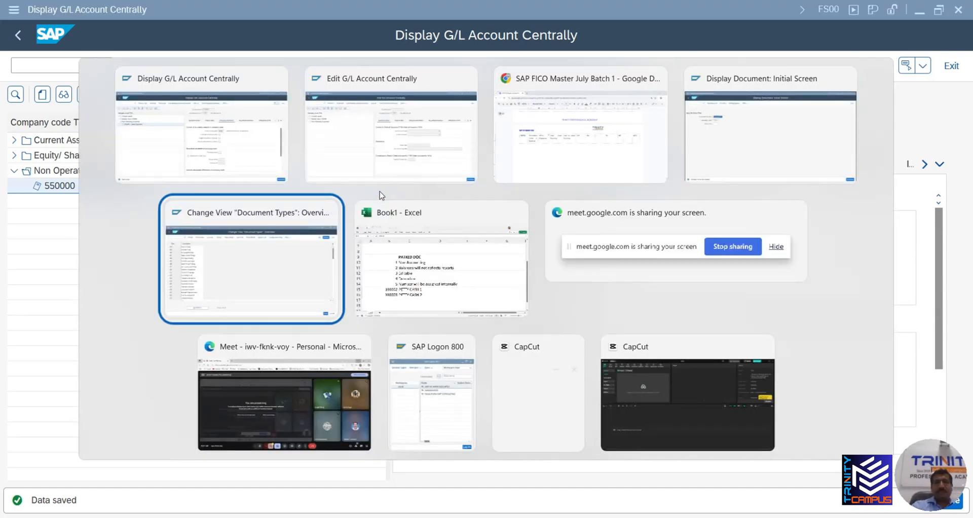
key(alt+Tab)
key(alt+Tab)
key(alt+Tab)
key(alt+Tab)
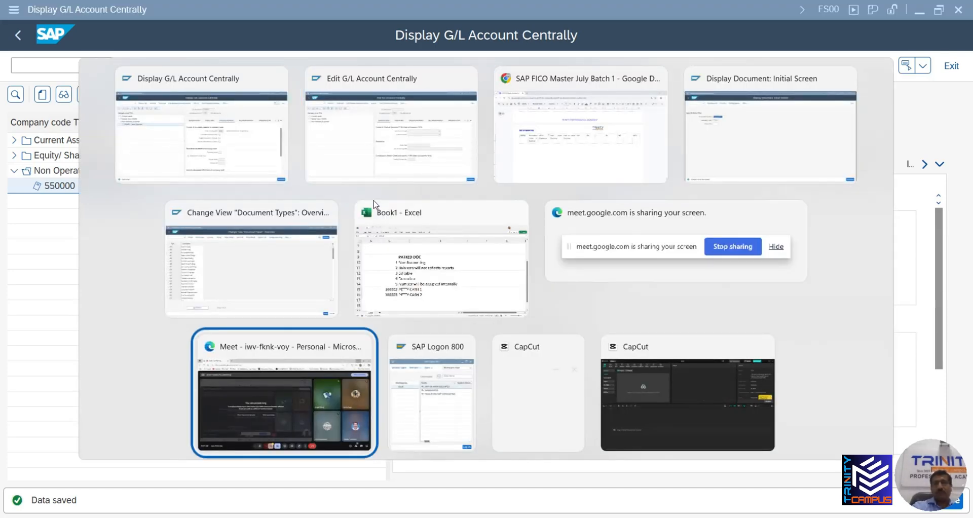
key(alt+Tab)
key(alt+Tab)
key(alt+Tab)
key(alt+Tab)
key(alt+Tab)
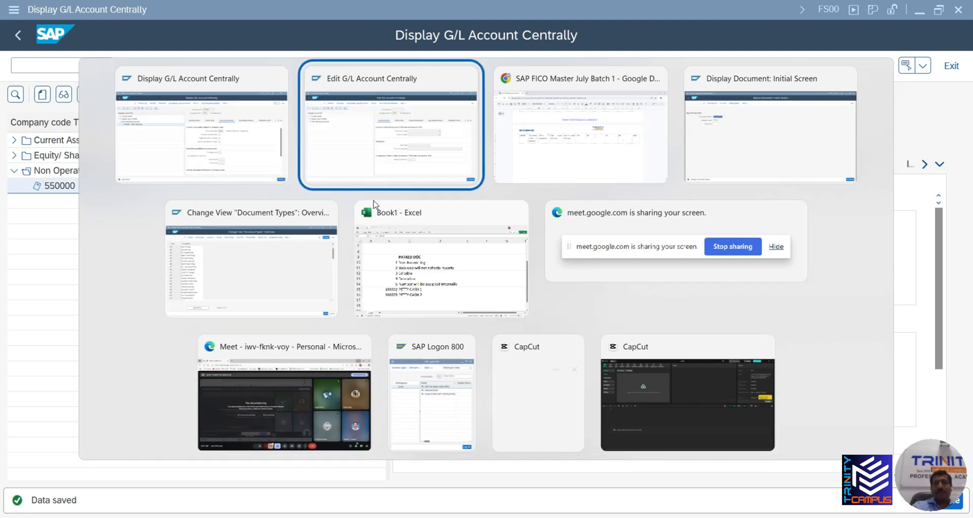
scroll(609, 300, up, 20)
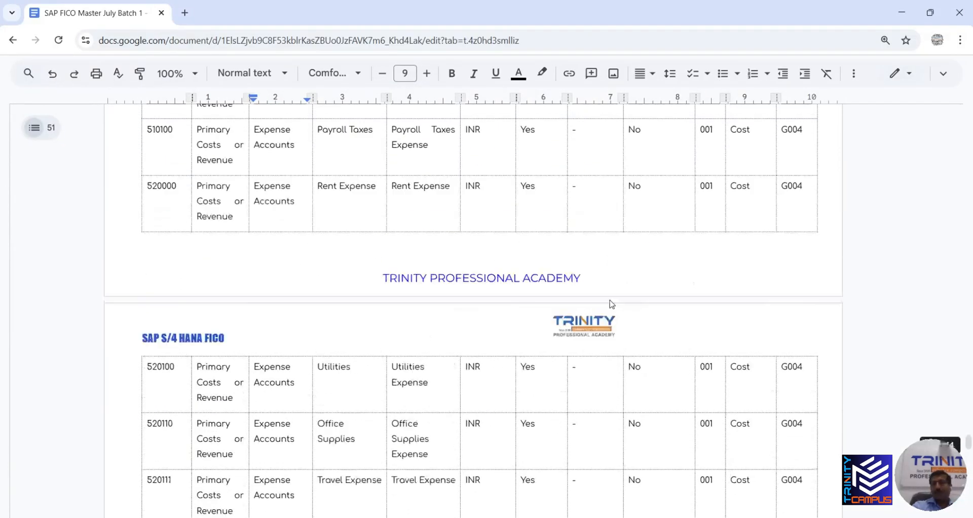
Select account number 400000 Sales Domestic in the guide and return to SAP
mouse_move(968, 429)
mouse_down()
mouse_move(966, 362)
mouse_move(955, 345)
mouse_move(958, 418)
mouse_up()
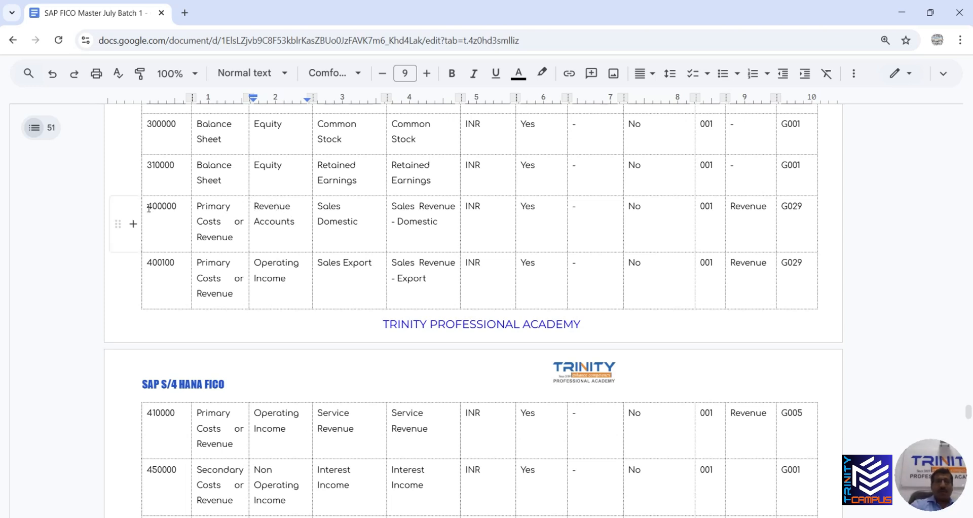
drag(147, 206, 179, 209)
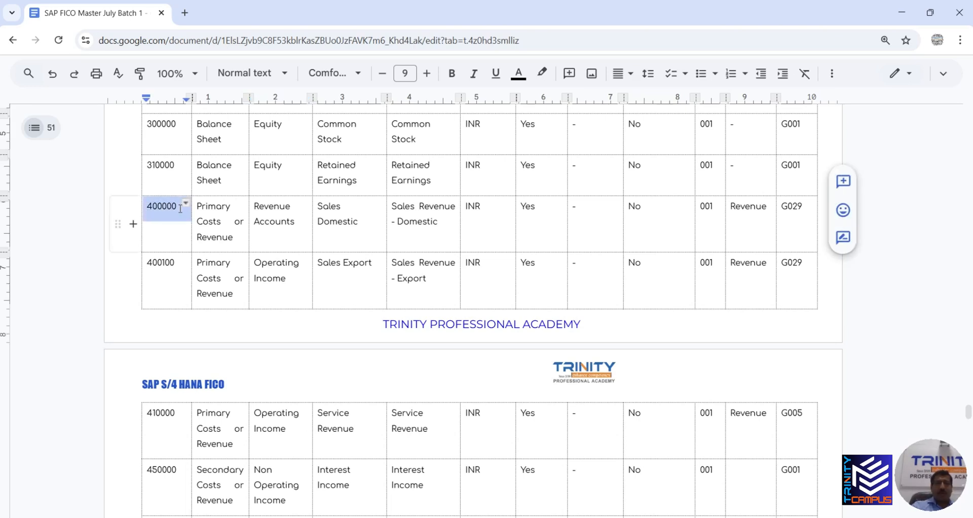
key(alt+Tab)
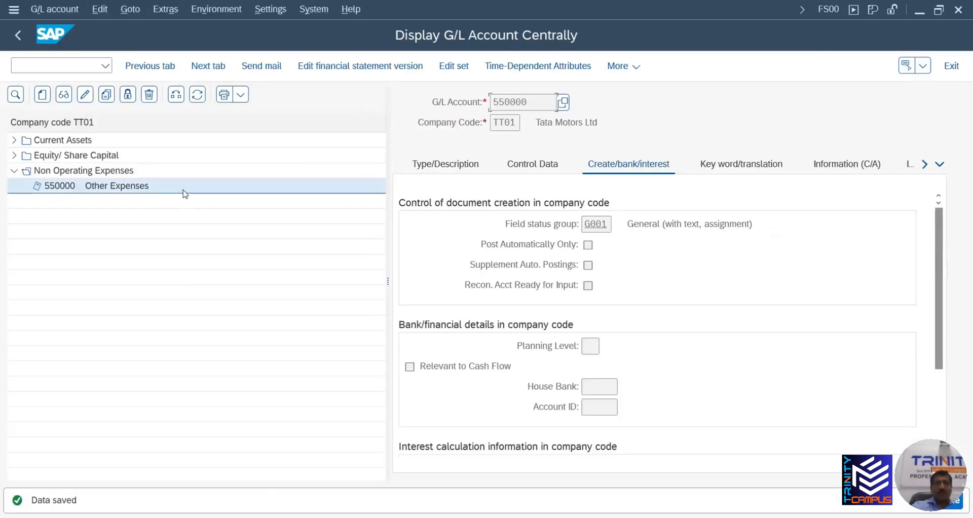
Create new G/L account 400000 for company code TT01
click(43, 97)
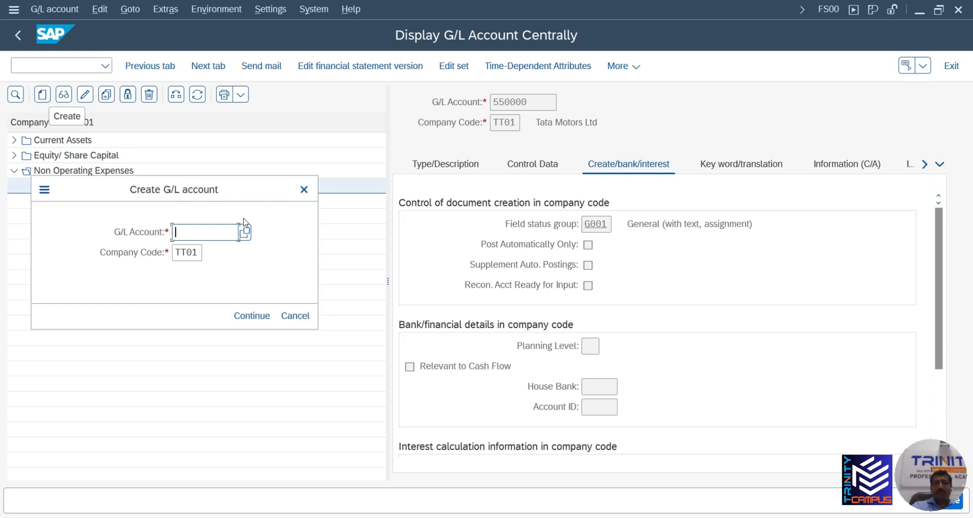
text(400000)
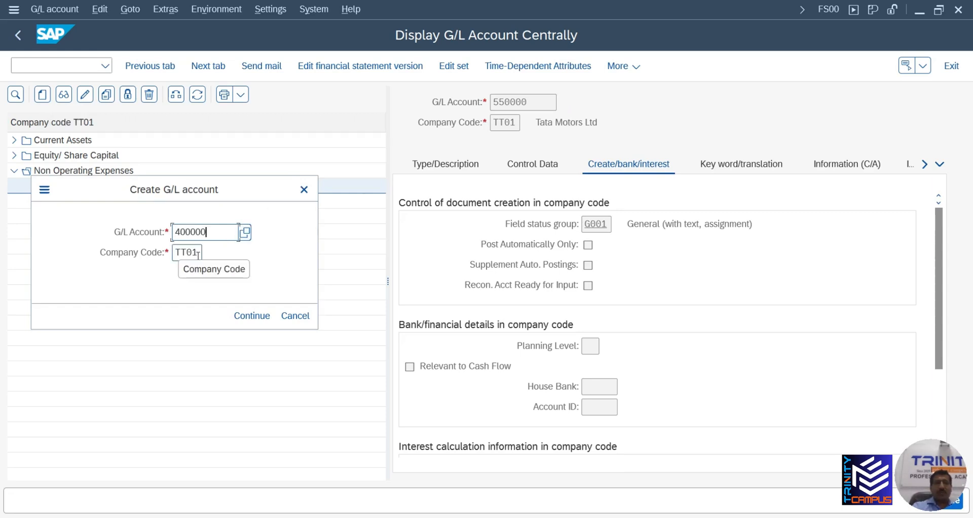
click(257, 316)
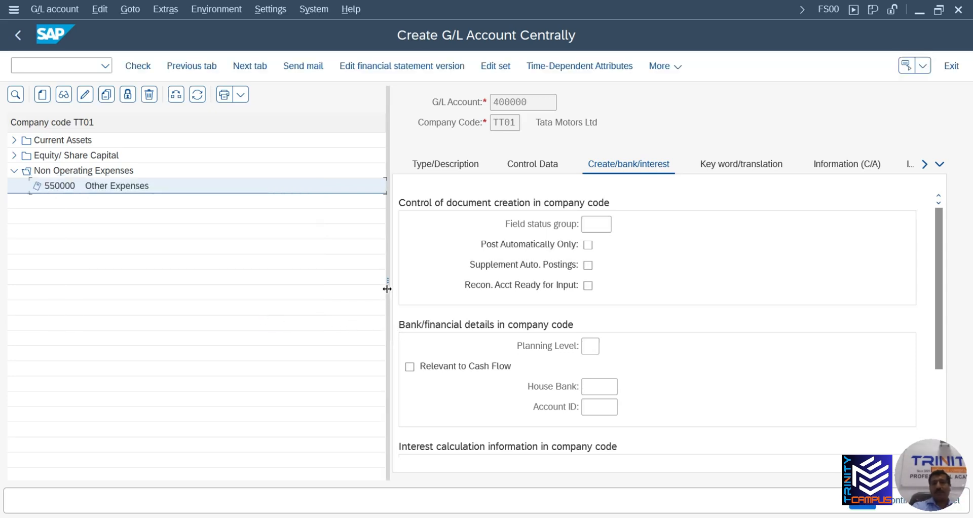
drag(387, 287, 190, 282)
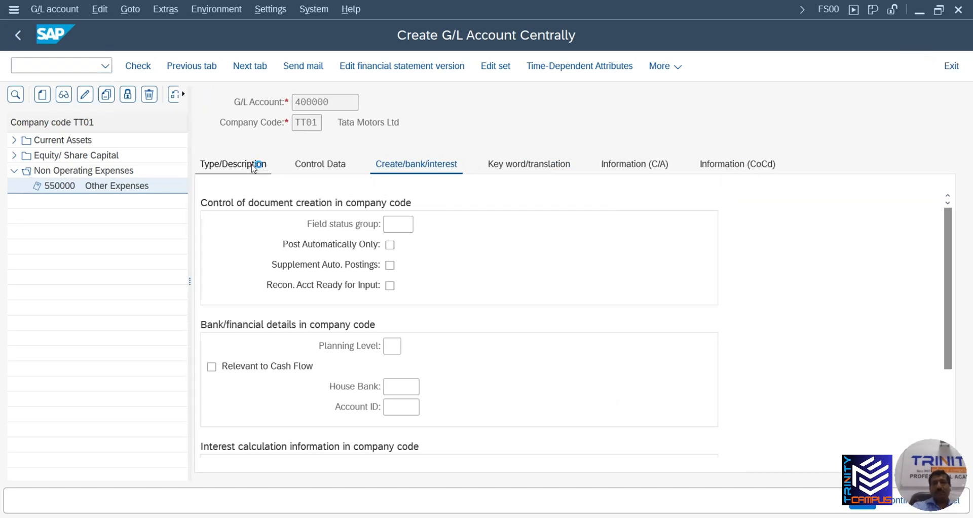
Set account type P Primary Costs or Revenue, group OPIN, short text Sales Domestic
click(254, 167)
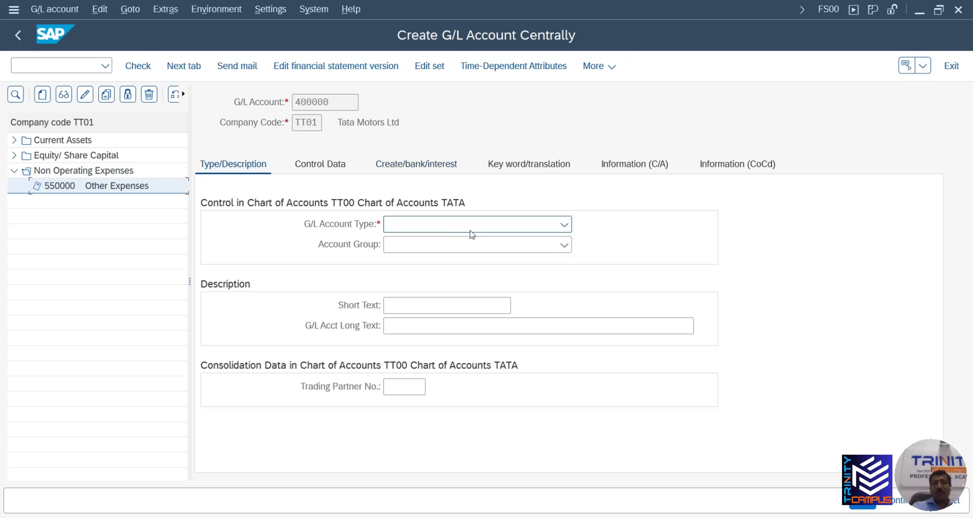
click(476, 226)
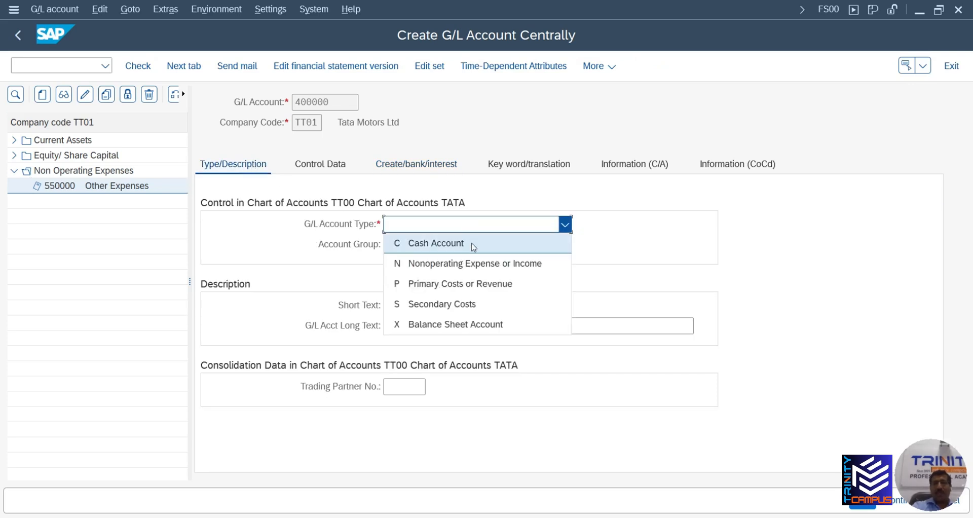
click(469, 284)
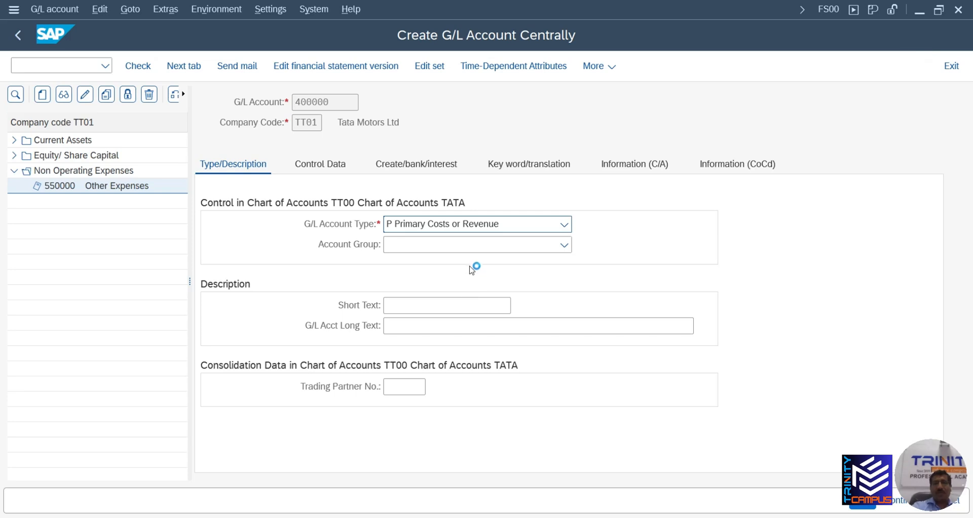
click(472, 247)
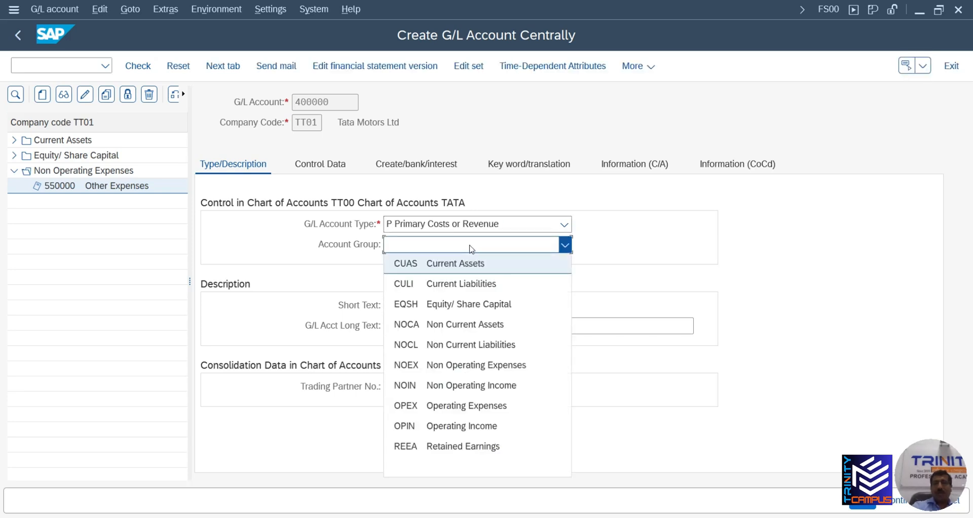
click(473, 425)
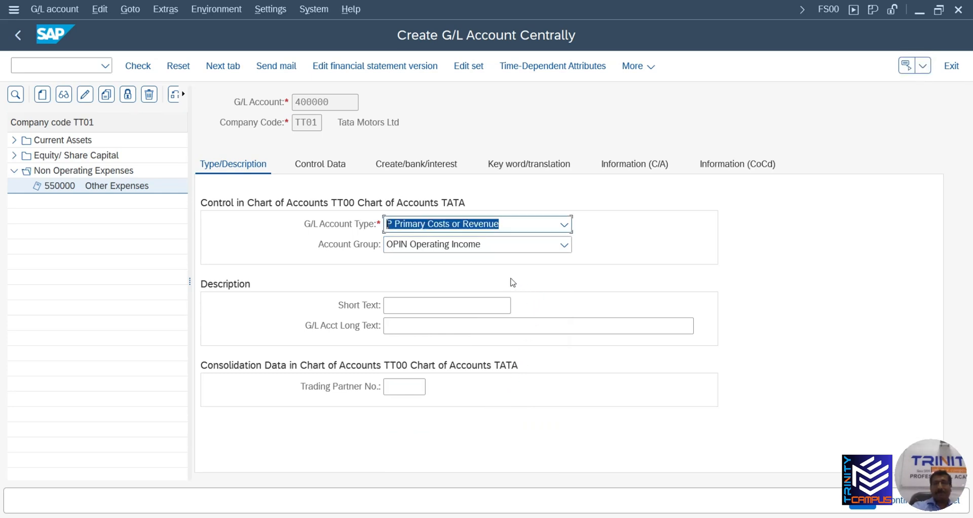
click(436, 303)
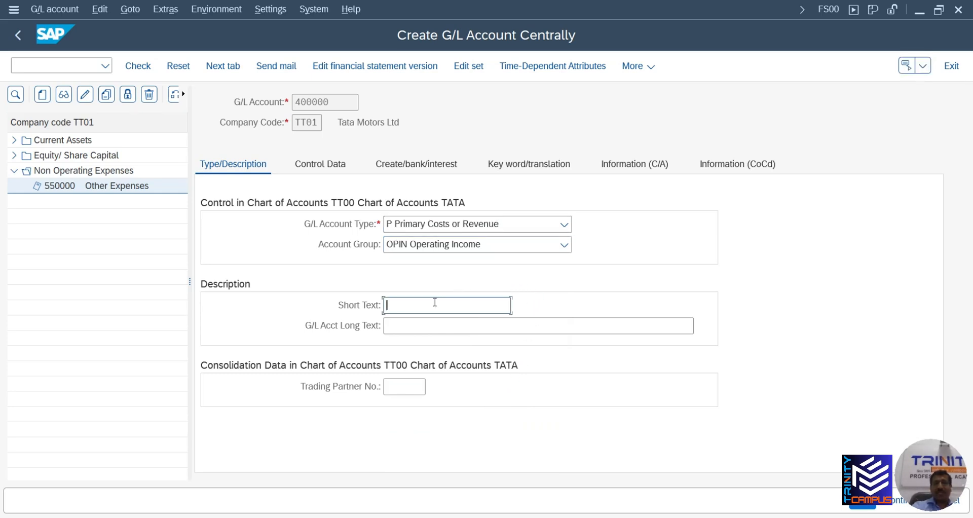
text(SAl)
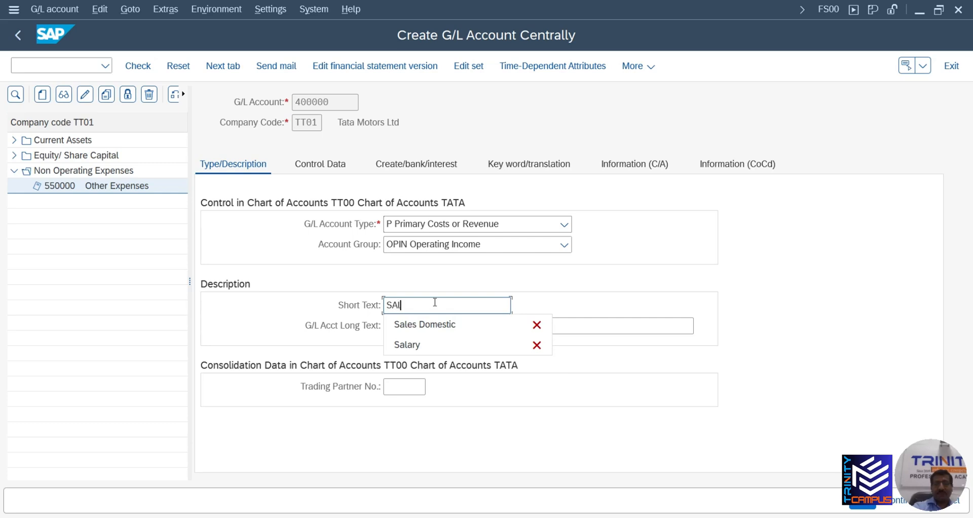
text(es)
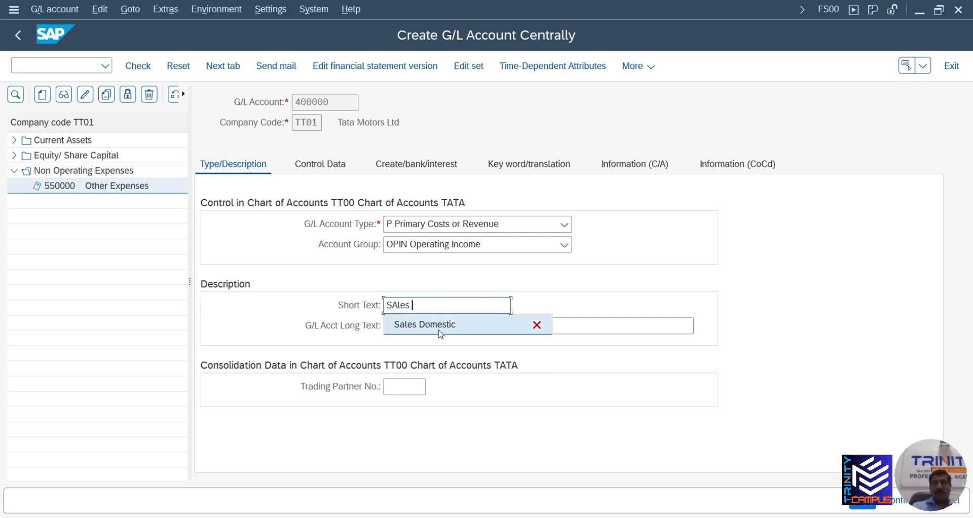
click(440, 327)
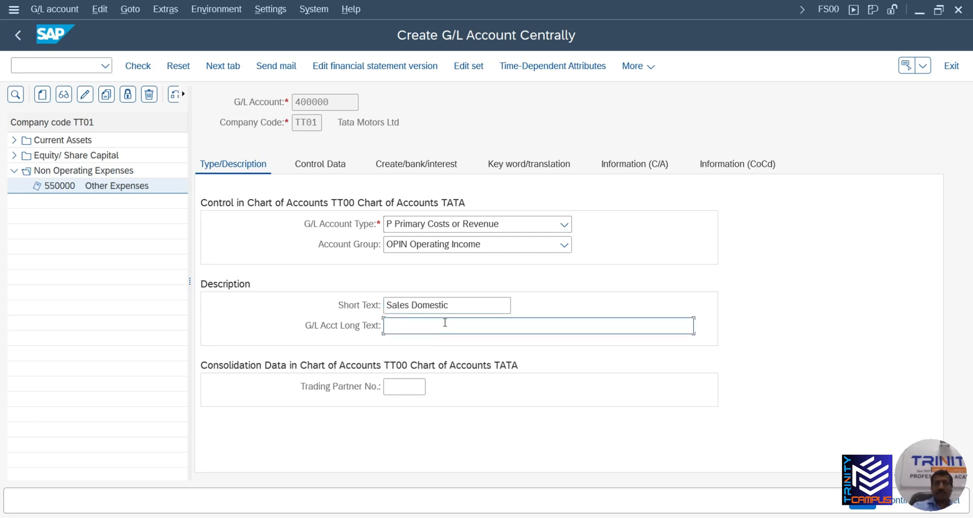
On Control Data, set the sort key to 001 Posting date
click(311, 167)
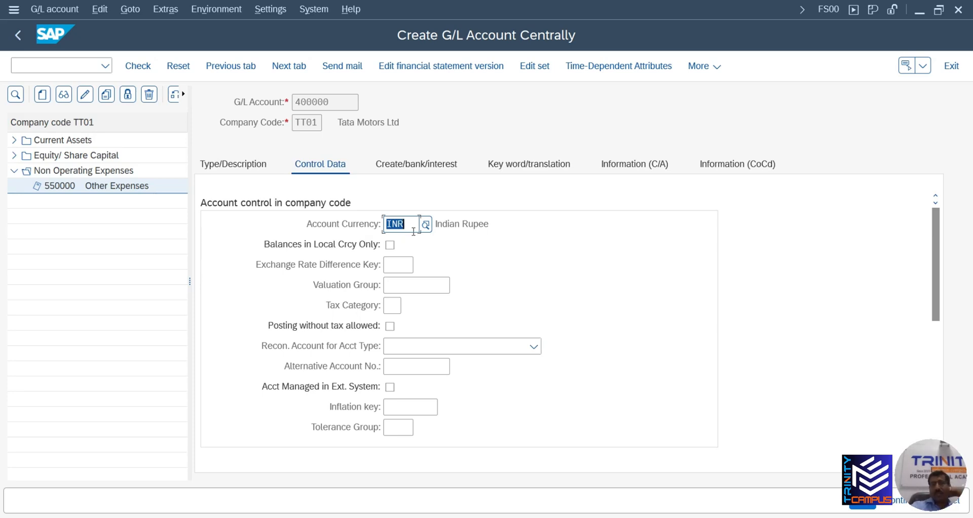
scroll(432, 278, down, 2)
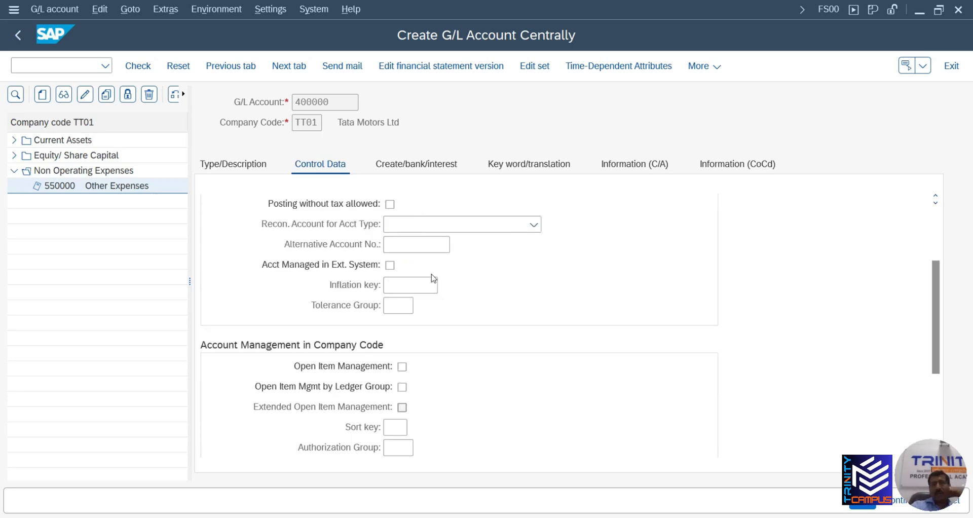
scroll(424, 274, up, 2)
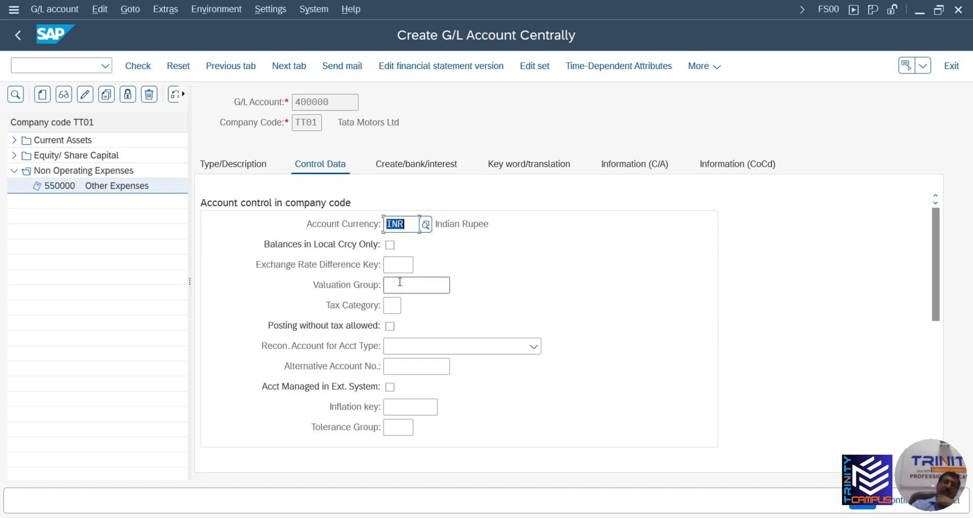
scroll(391, 246, down, 2)
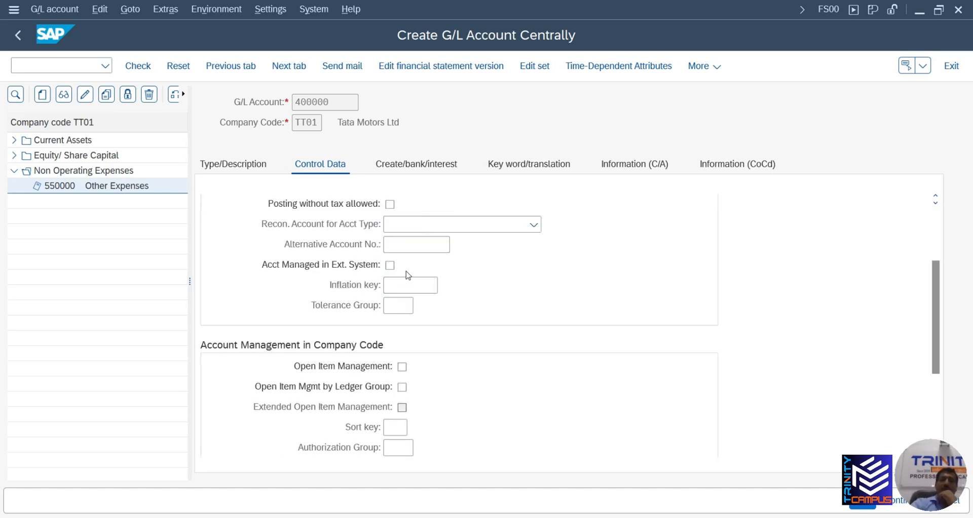
scroll(408, 275, down, 2)
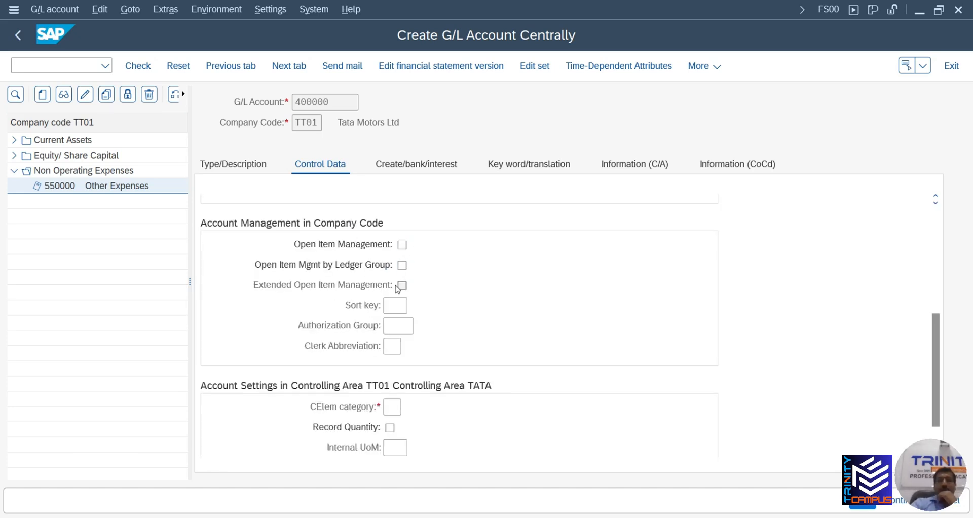
click(395, 305)
text(00)
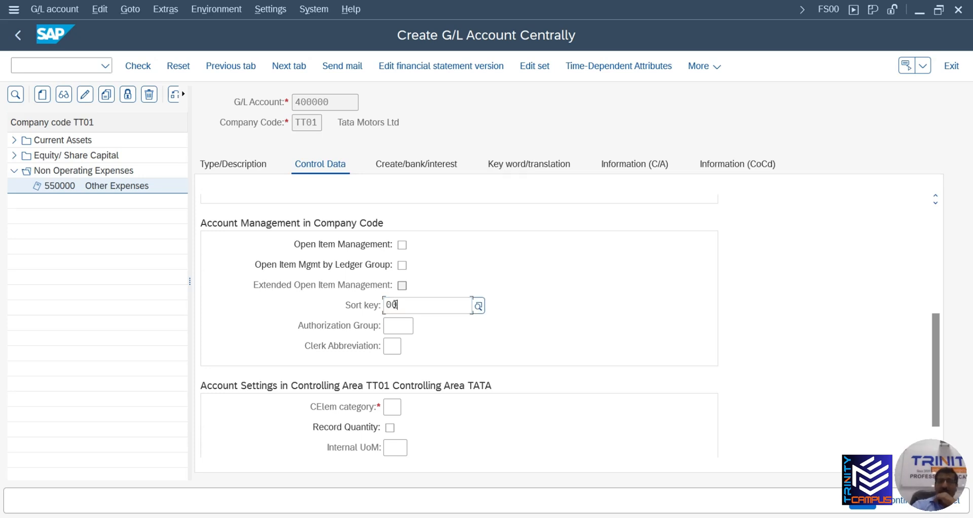
text(1)
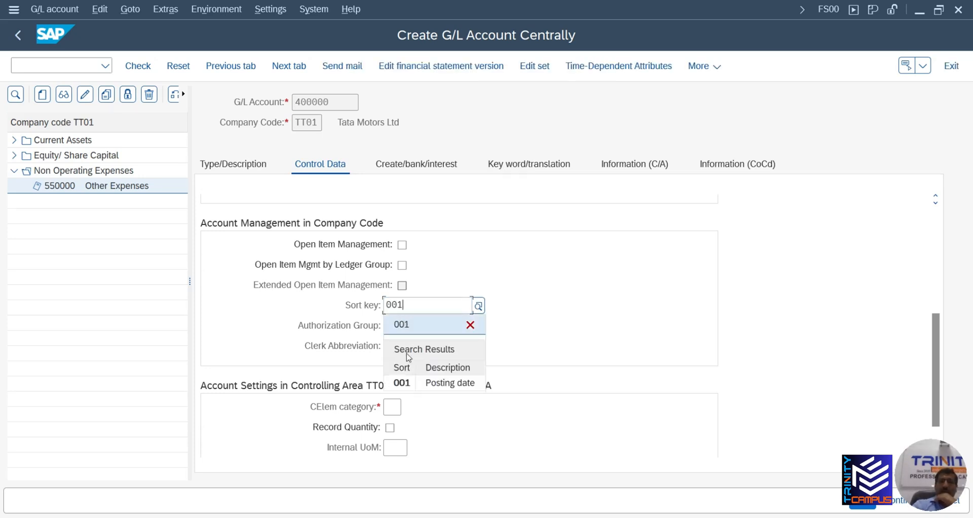
click(403, 383)
scroll(370, 307, down, 1)
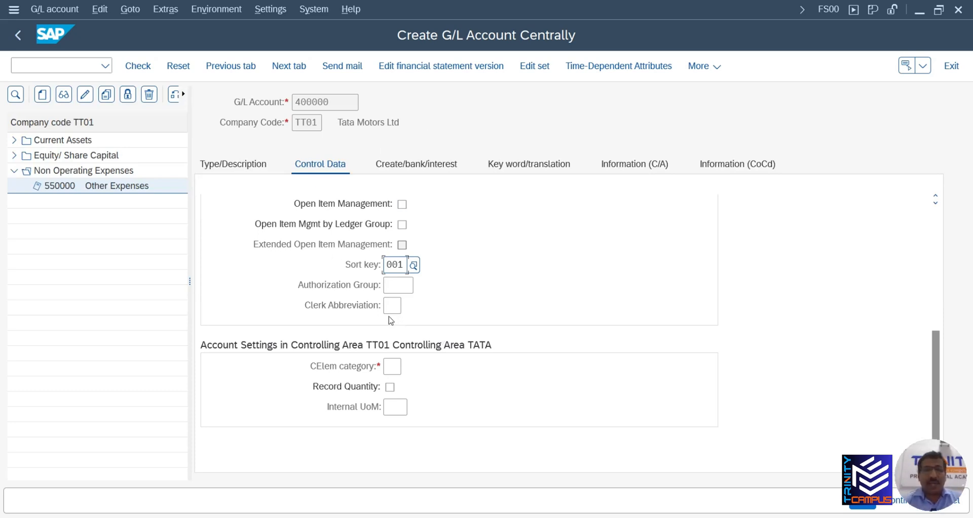
Recheck Type/Description, then return to Control Data's cost element category field
click(251, 167)
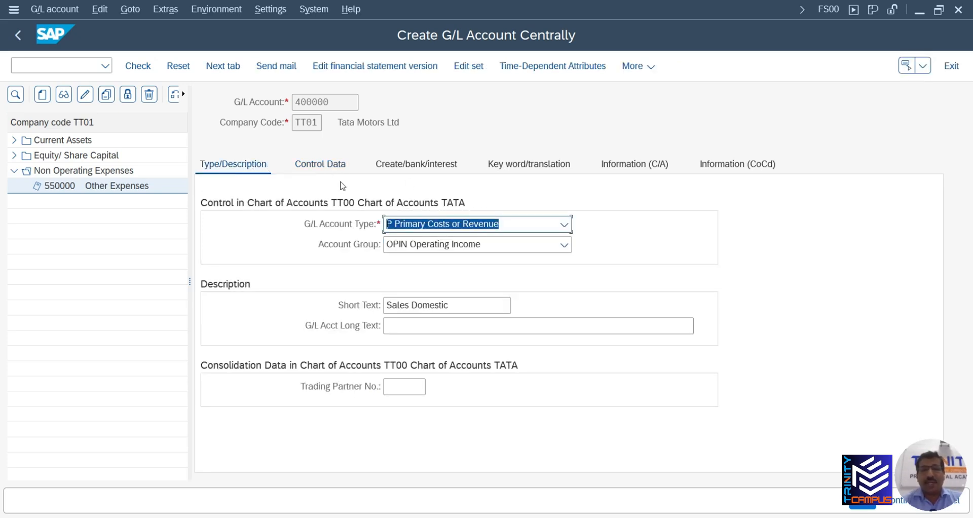
click(313, 166)
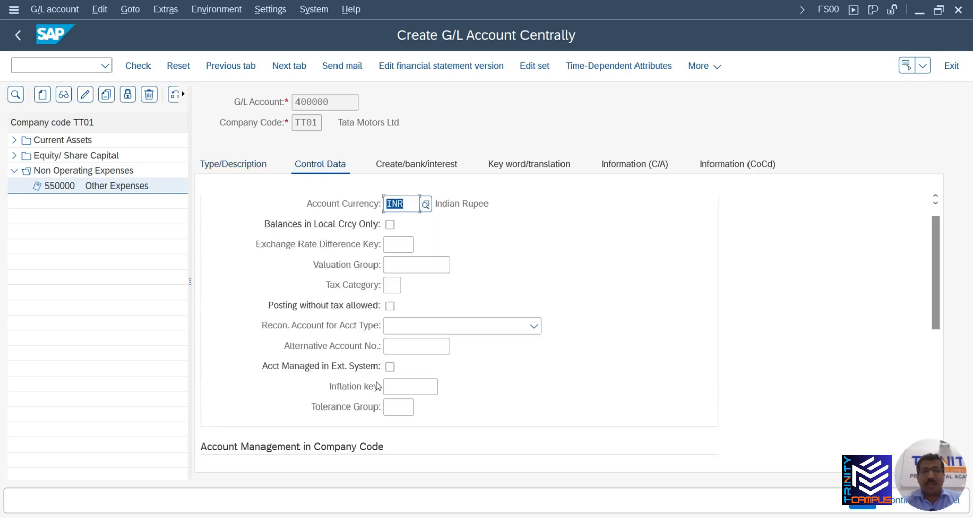
scroll(388, 367, down, 5)
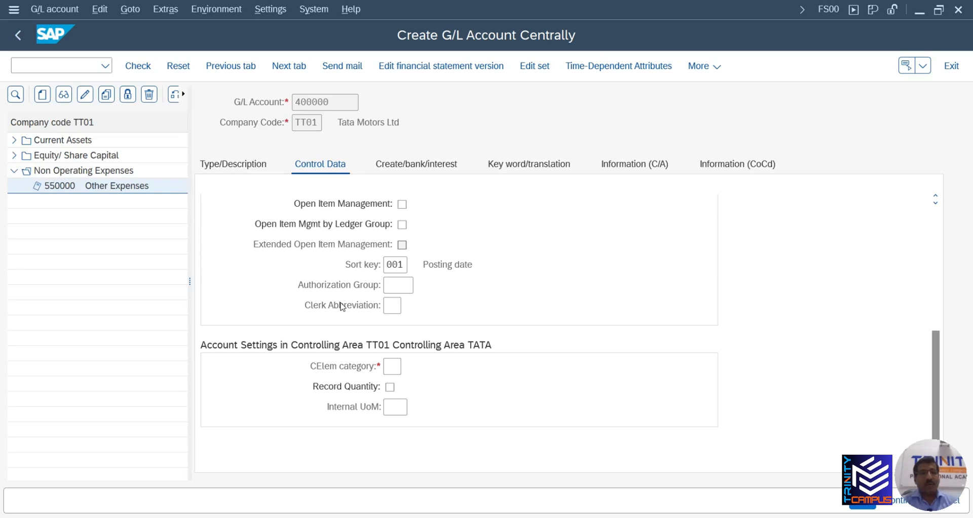
click(388, 366)
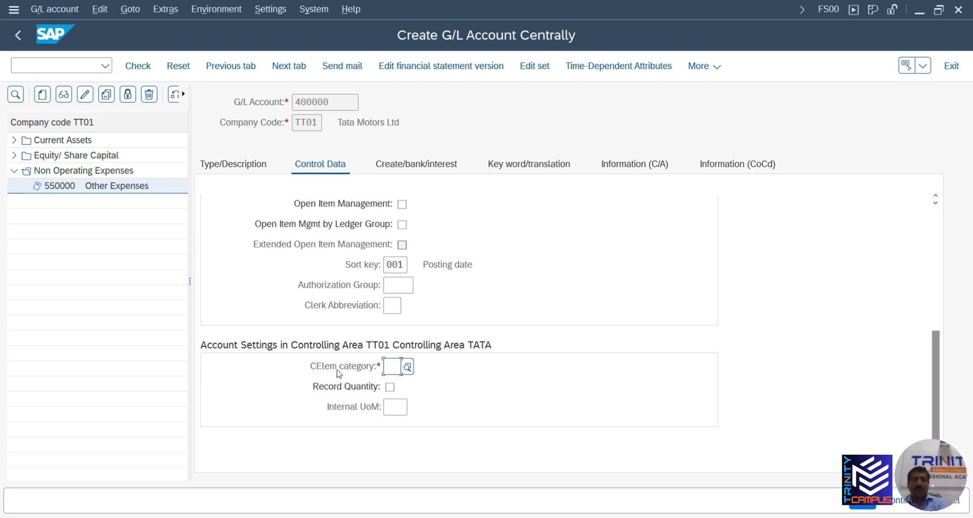
Choose cost element category 11 Revenues from the value list
click(409, 368)
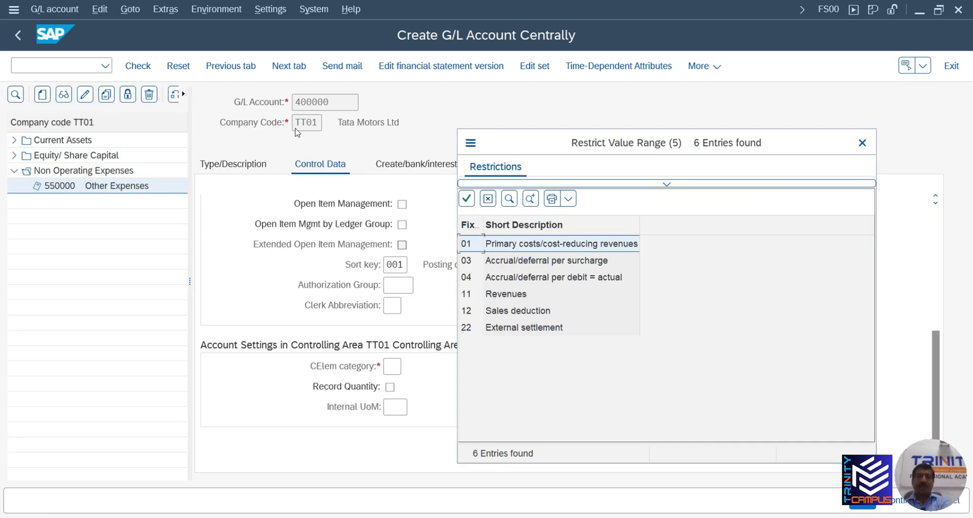
double_click(516, 299)
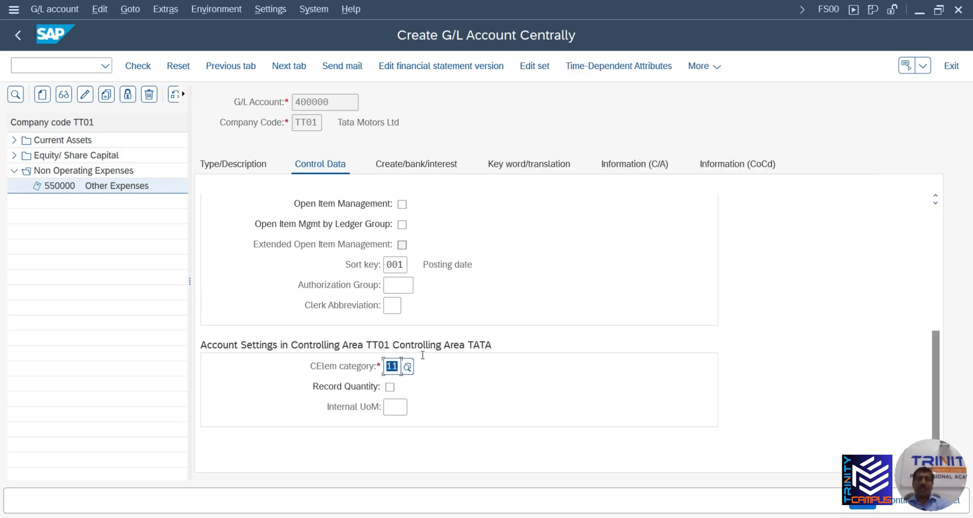
Set field status group G004 and save account 400000
click(422, 168)
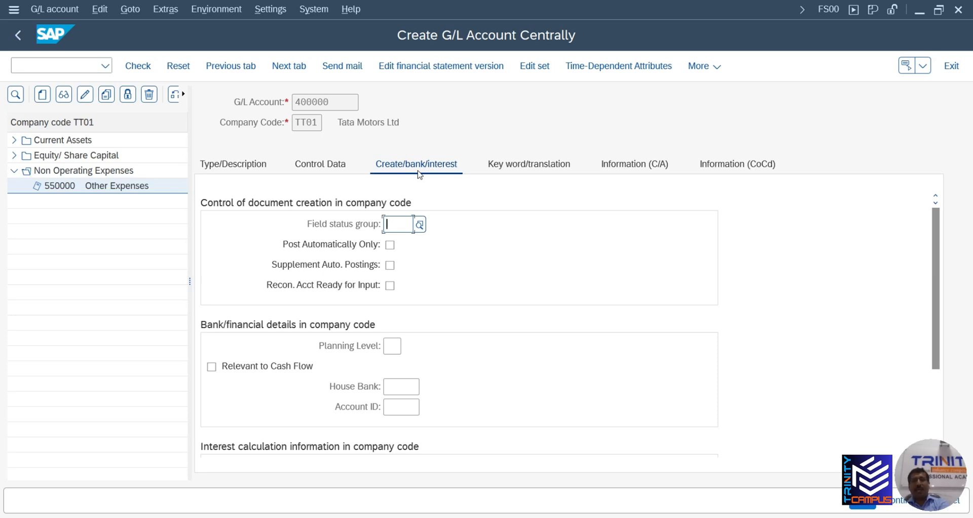
text(g004)
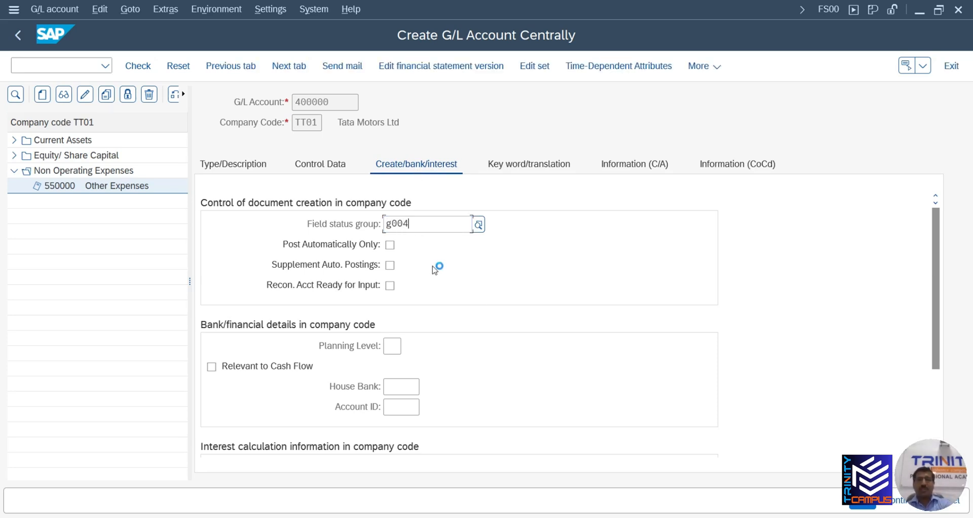
click(449, 302)
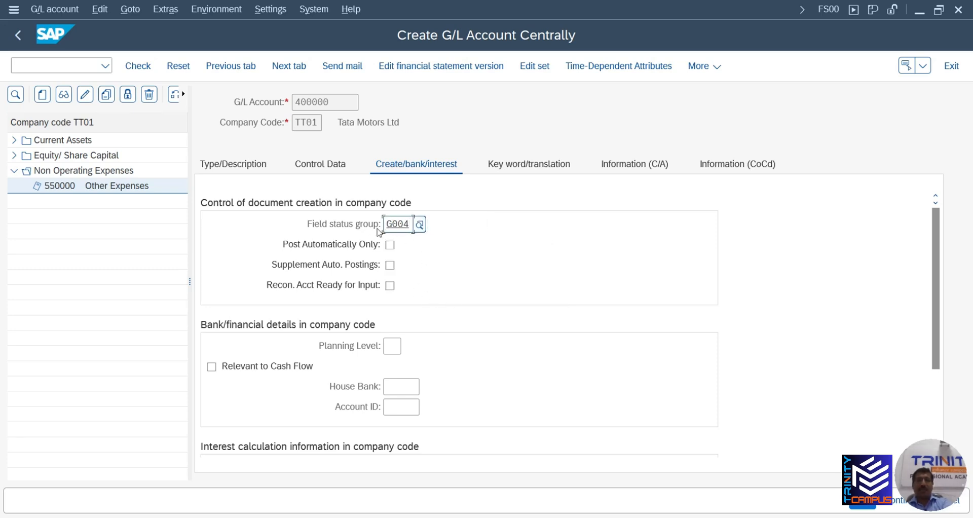
click(864, 505)
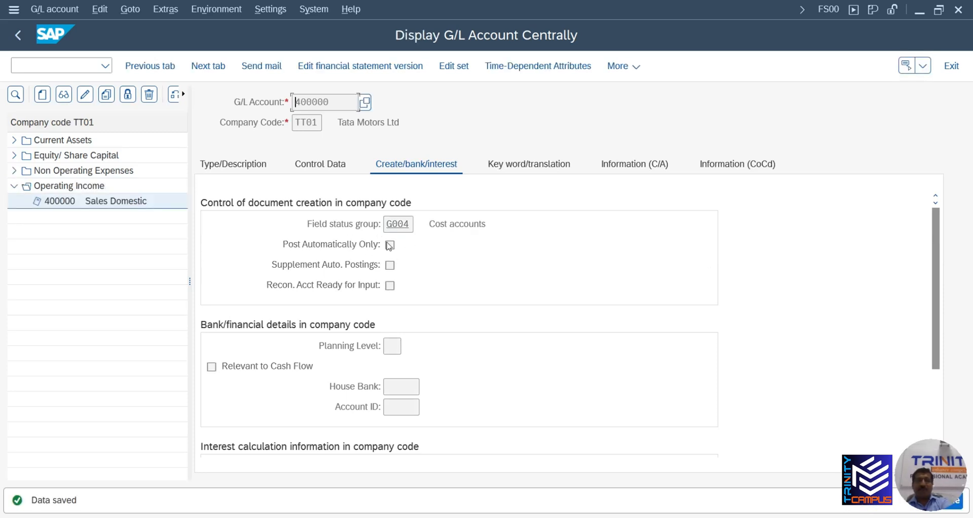
Run /o to show the list of open SAP sessions
click(56, 67)
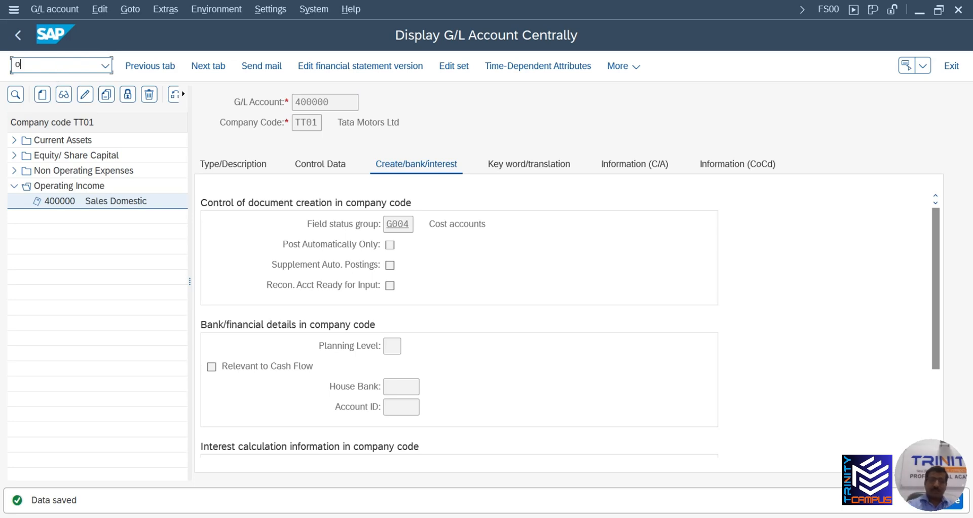
text(o)
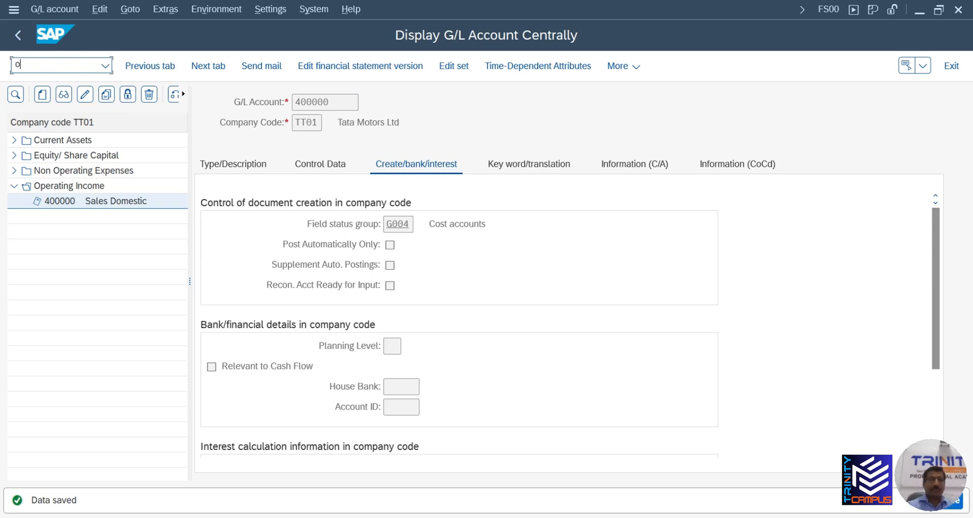
key(BackSpace)
text(/o)
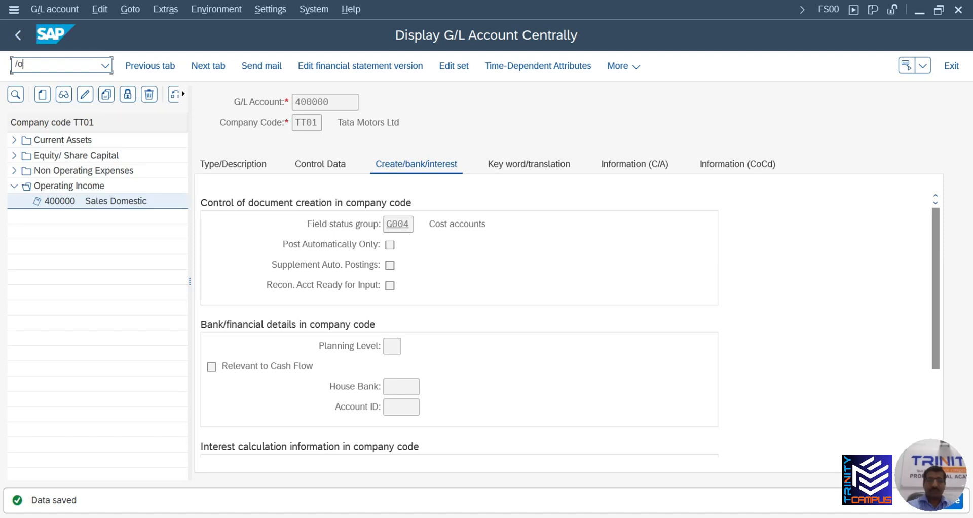
key(Return)
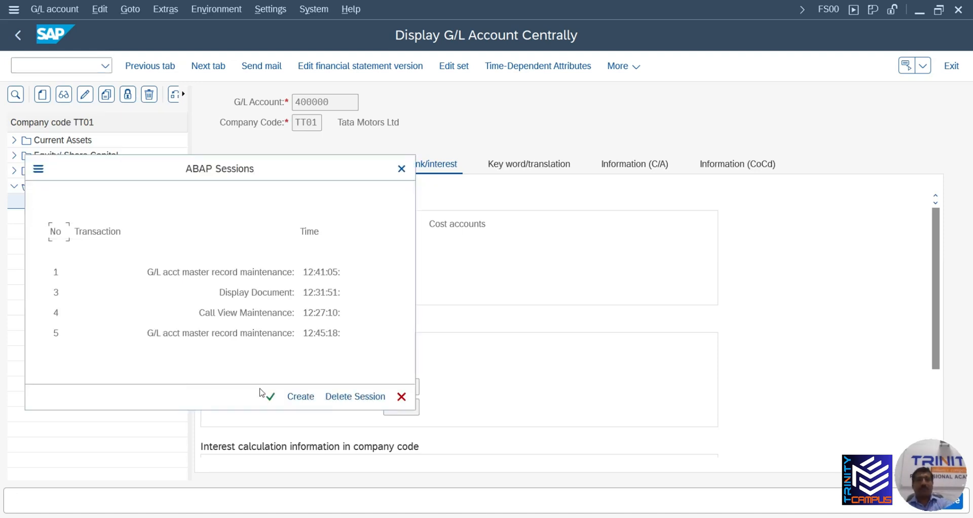
Start a new session and drill Accounting > Controlling down to Cost Element individual processing (FS00)
click(300, 396)
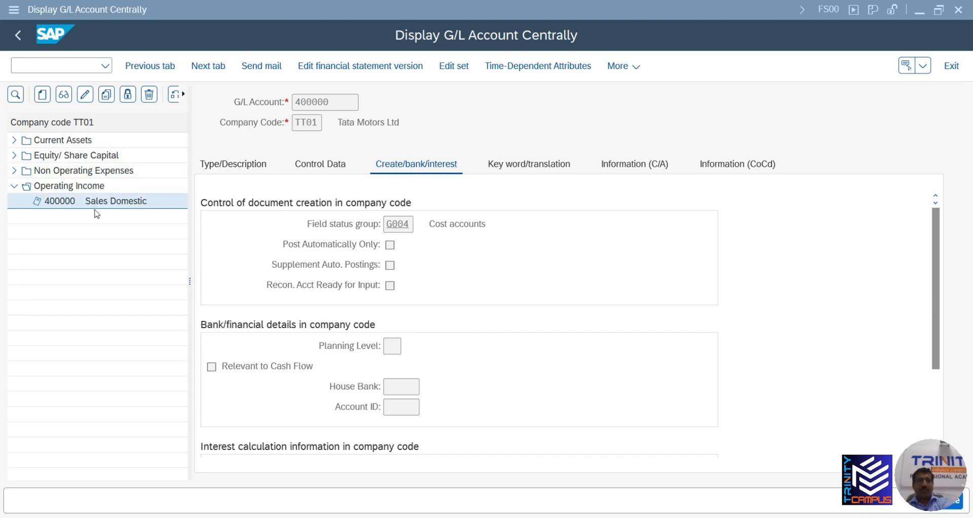
click(23, 209)
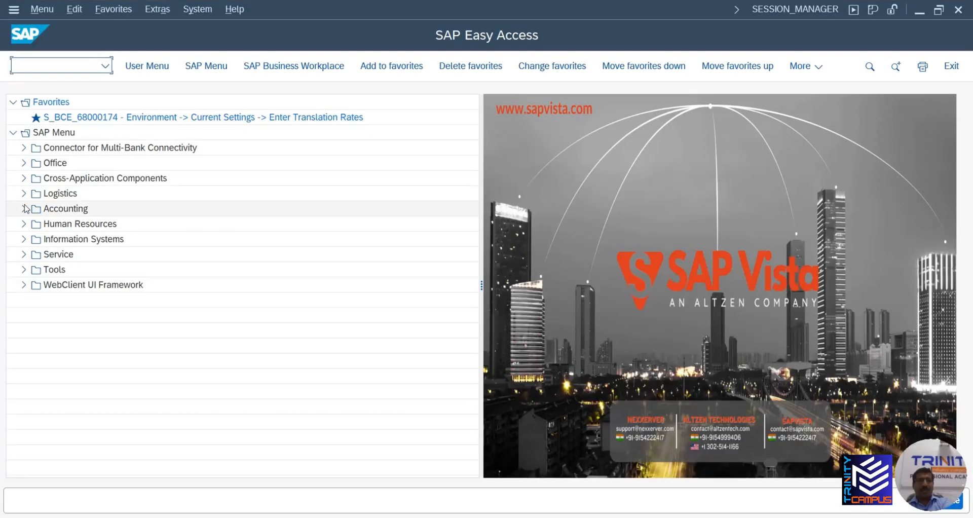
click(34, 255)
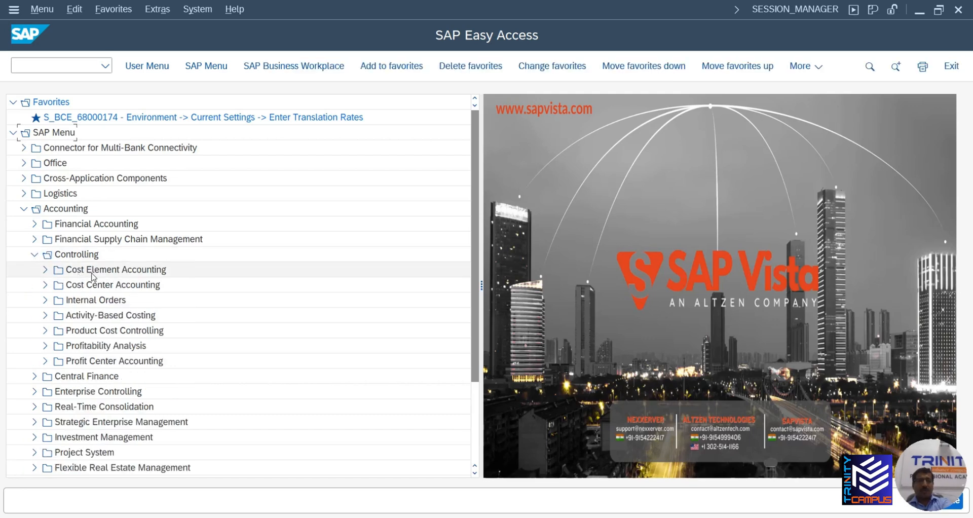
click(46, 270)
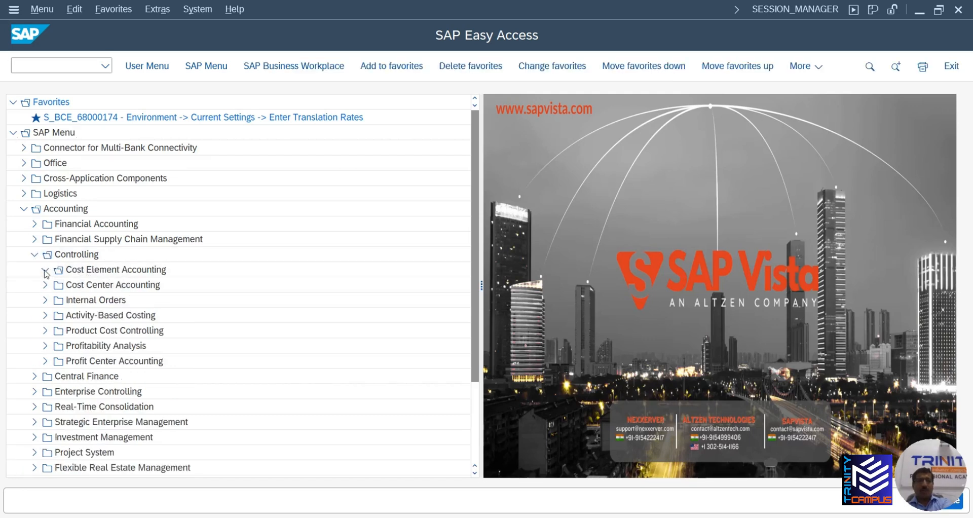
click(57, 286)
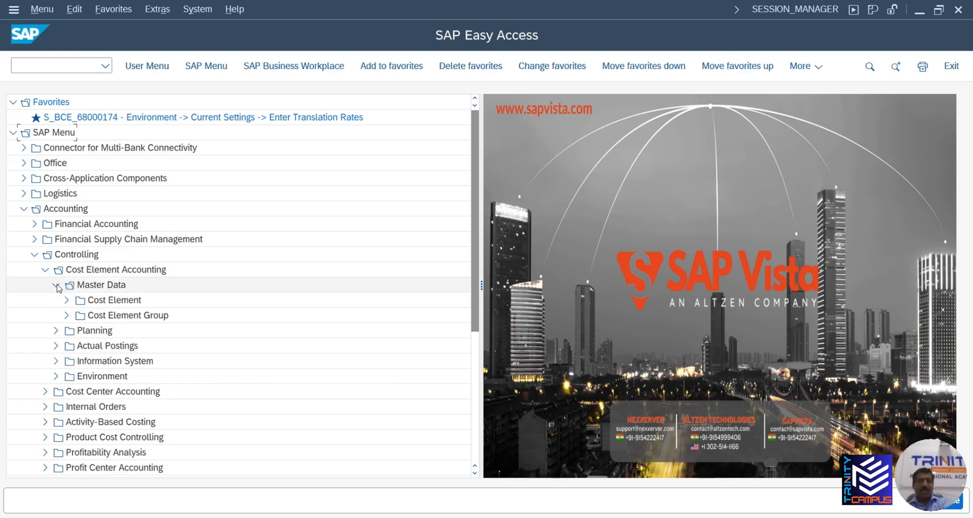
click(67, 300)
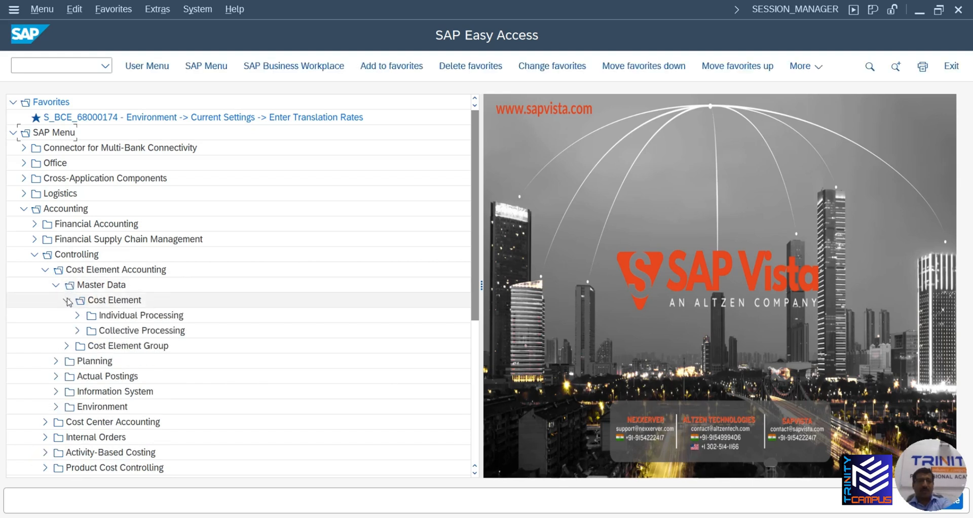
click(92, 318)
double_click(93, 316)
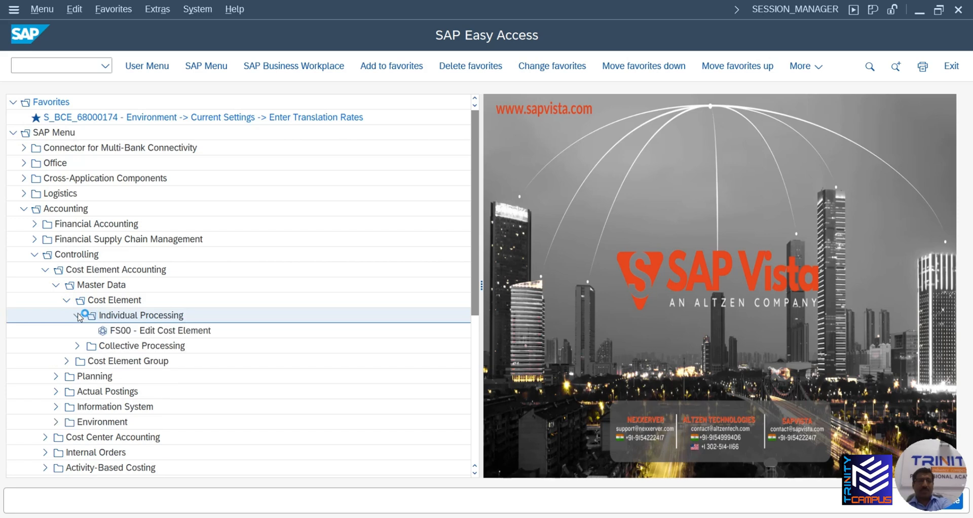
double_click(114, 332)
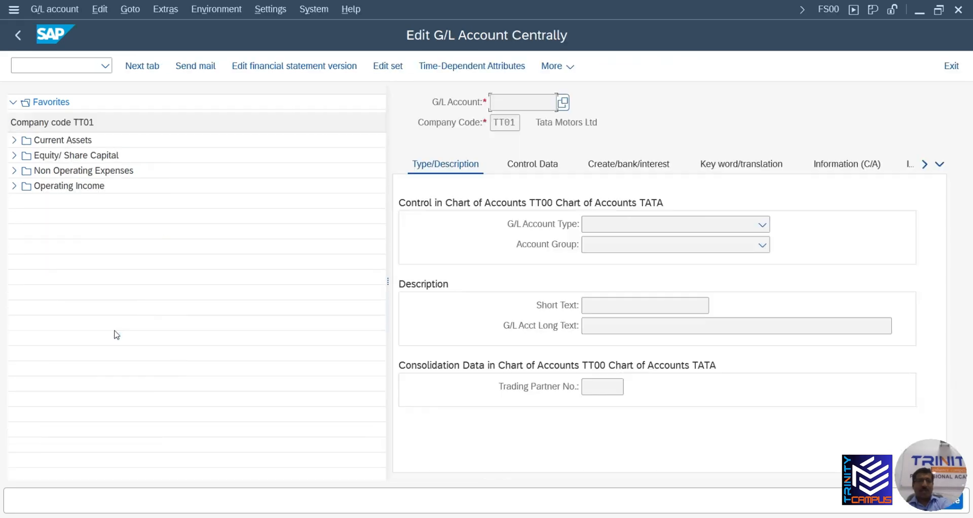
click(16, 185)
click(15, 170)
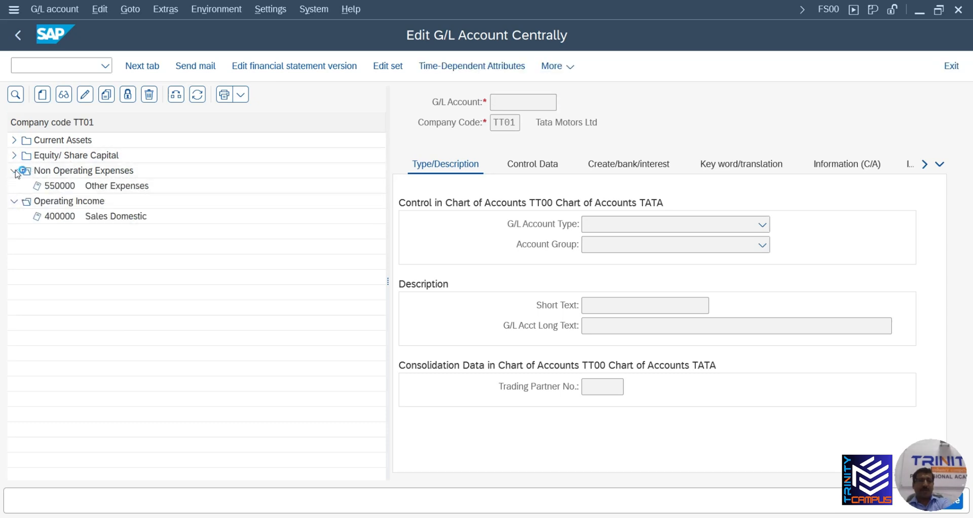
click(67, 188)
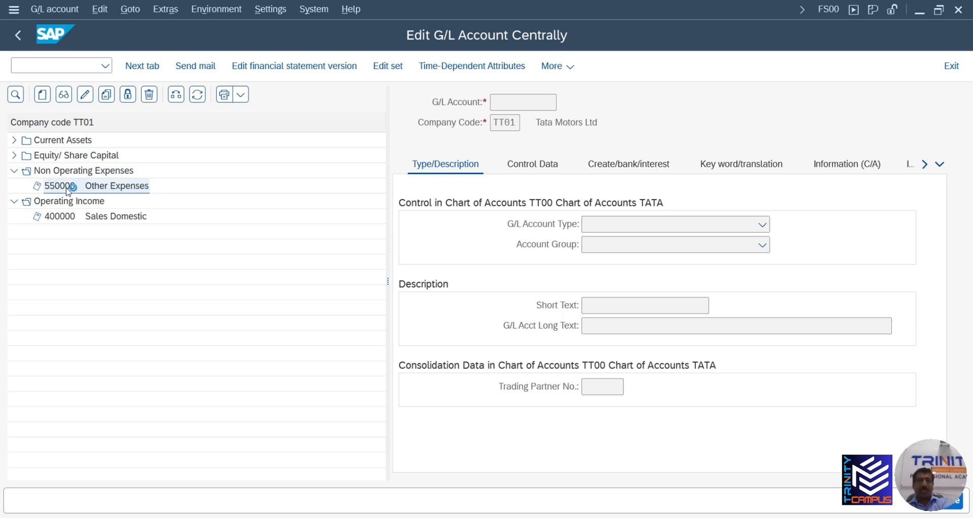
click(130, 222)
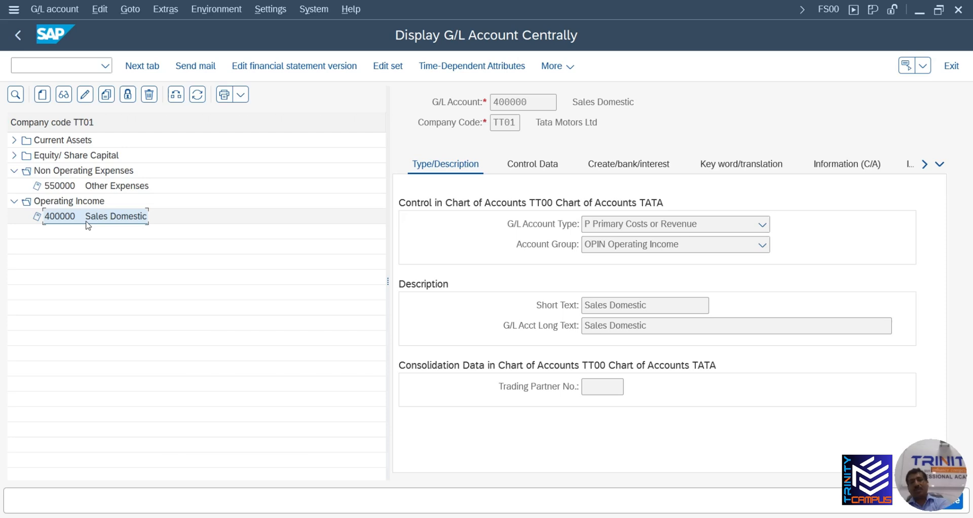
click(21, 34)
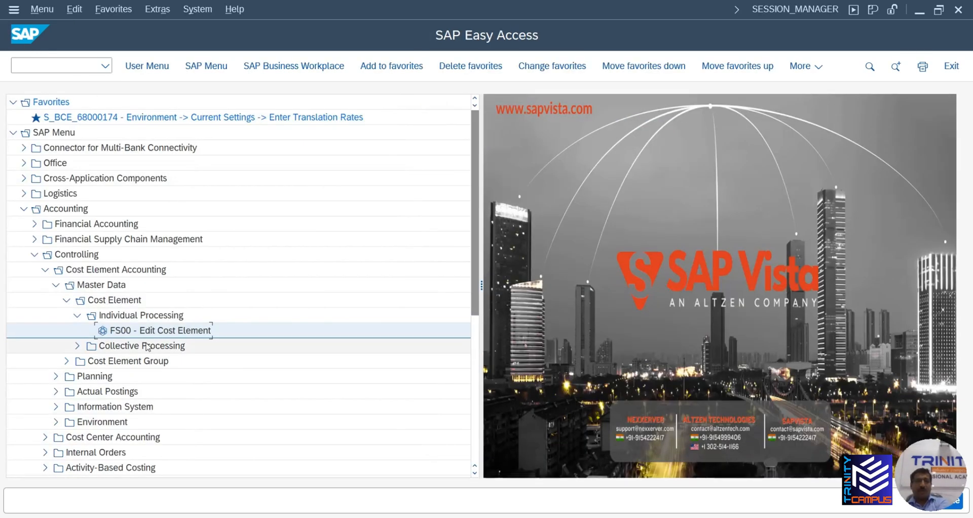
Reveal the KAH1/KAH2/KAH3 cost element group transactions, briefly trying KAH1 and its group lookup
click(66, 362)
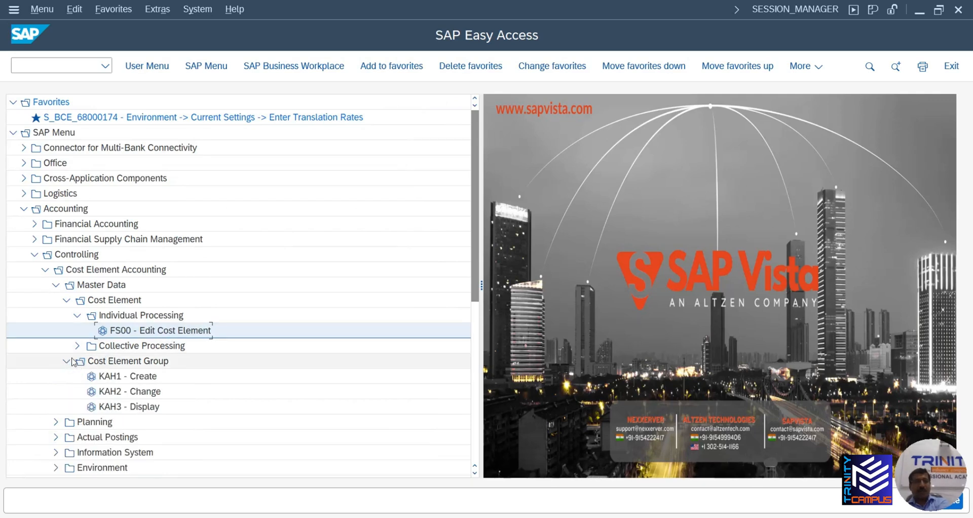
double_click(107, 375)
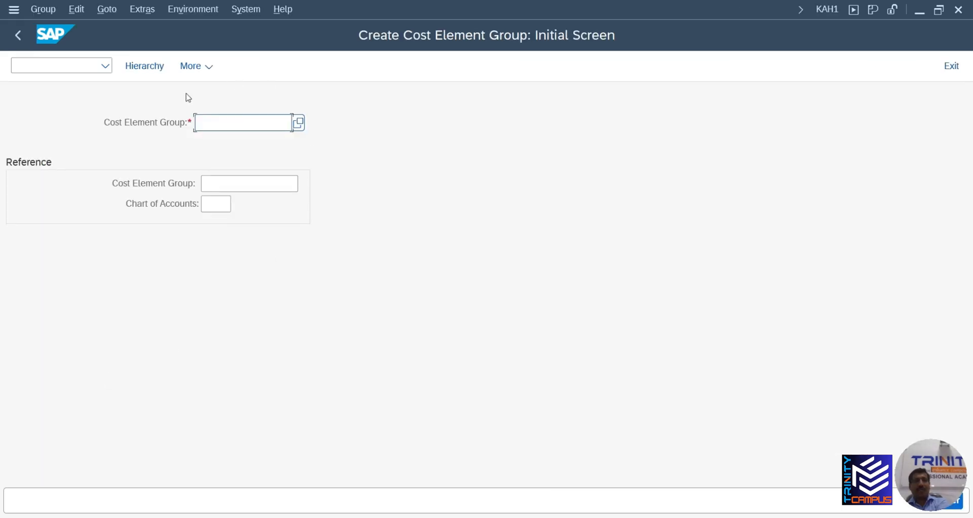
click(299, 128)
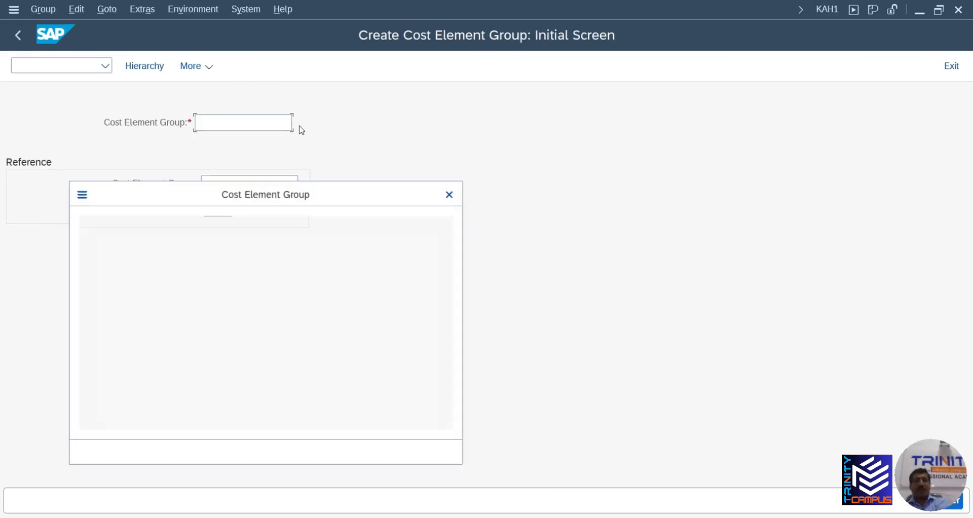
click(456, 190)
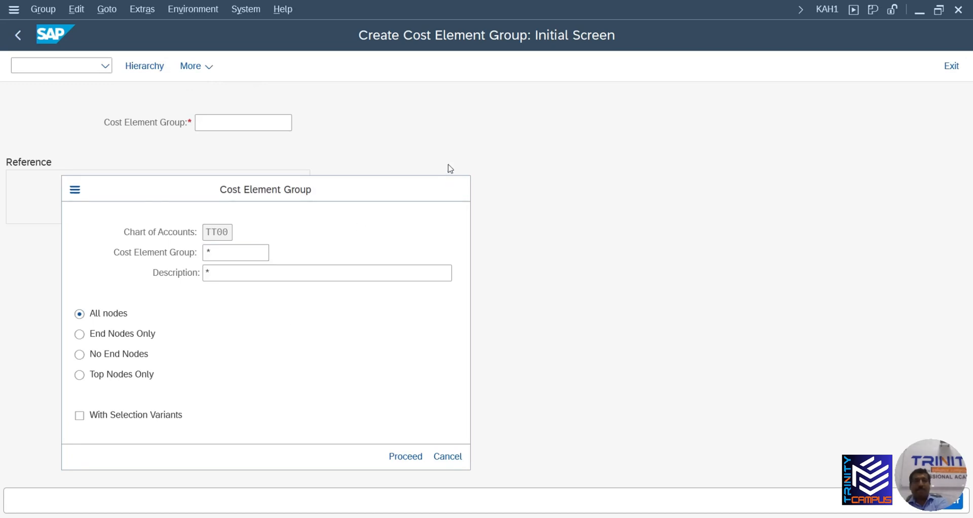
click(21, 38)
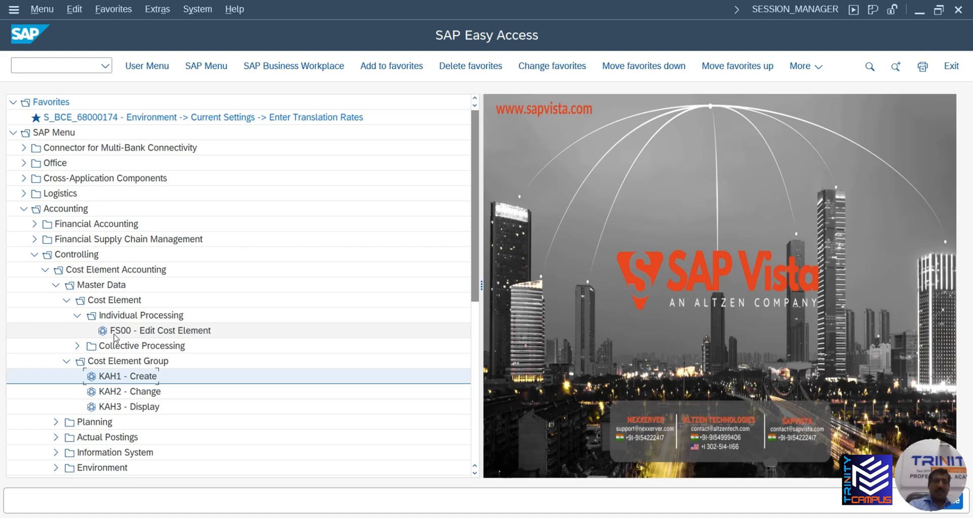
Collapse the Controlling menu and switch back to the 400000 Sales Domestic display window
click(117, 336)
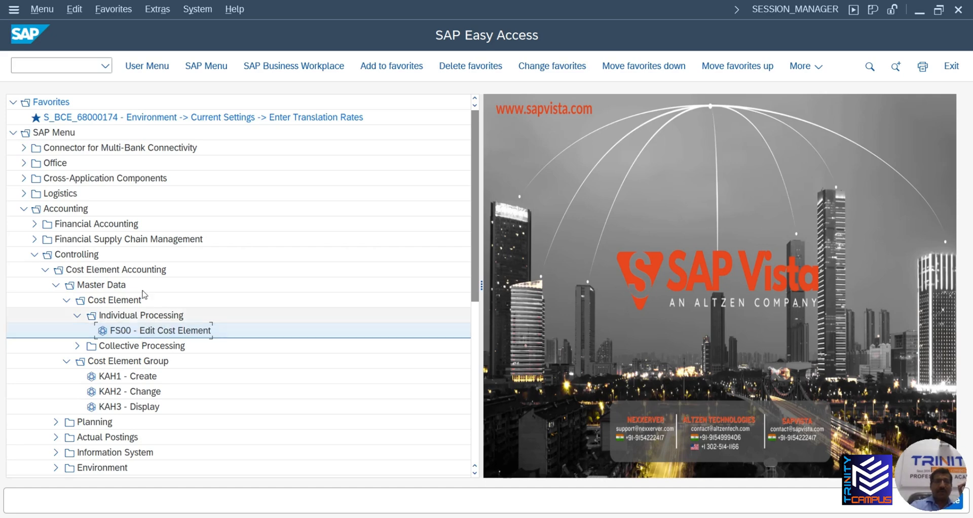
click(43, 260)
click(34, 255)
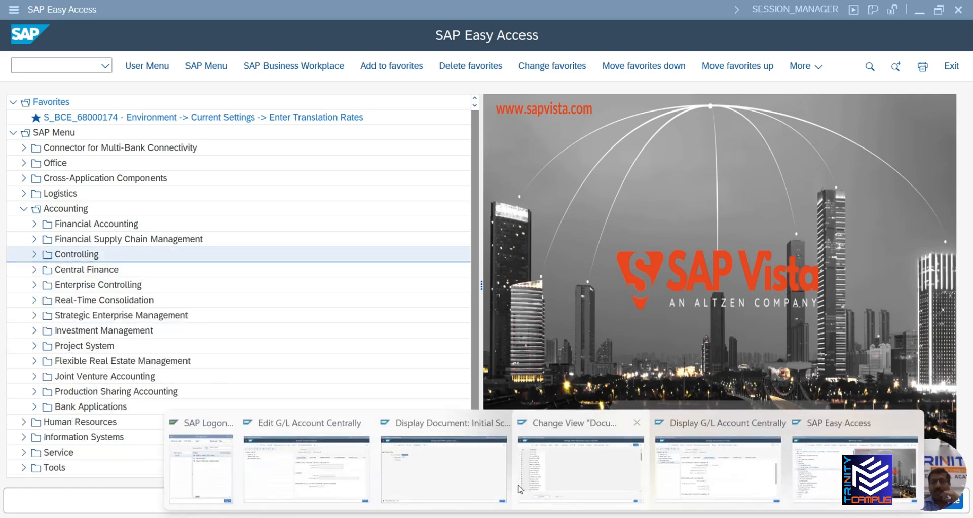
click(703, 482)
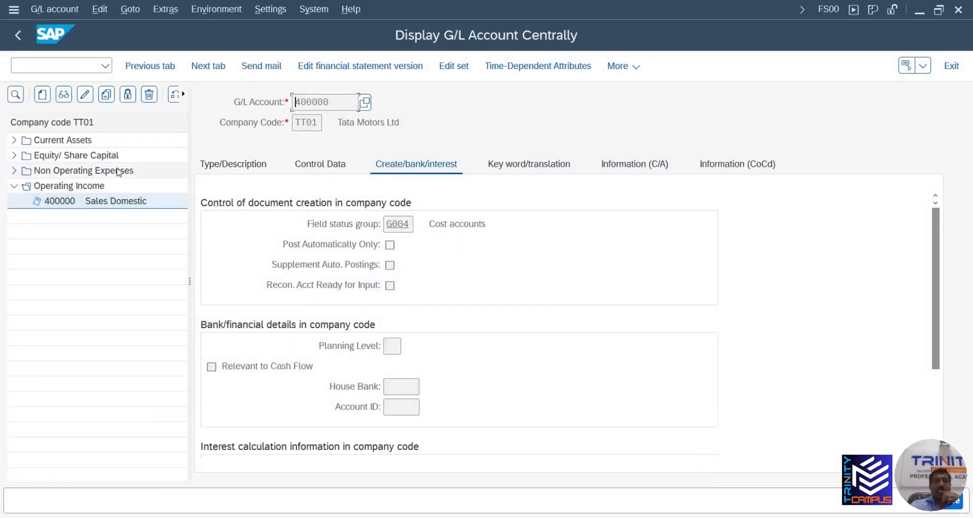
Create account 500000 as Primary Costs or Revenue, group OPEX Operating Expenses, text 'Purchases'
click(43, 96)
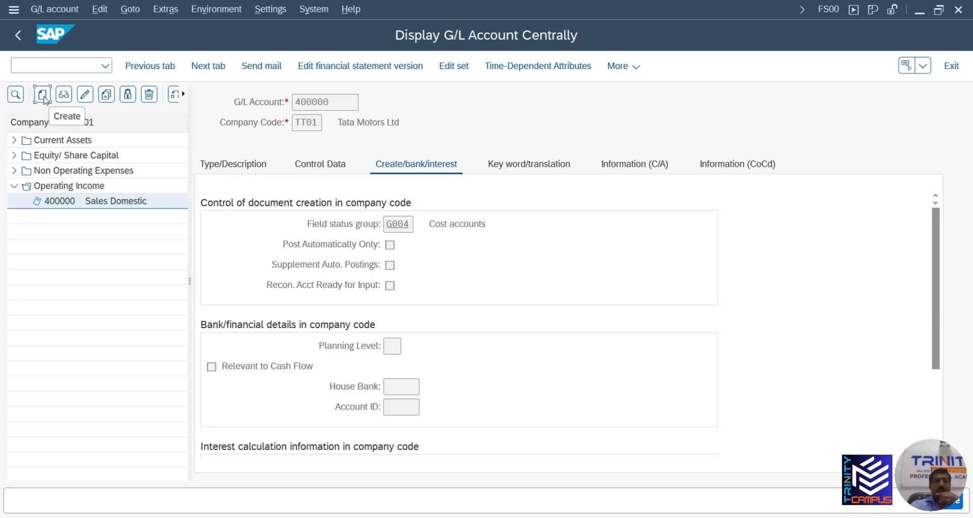
text(50000)
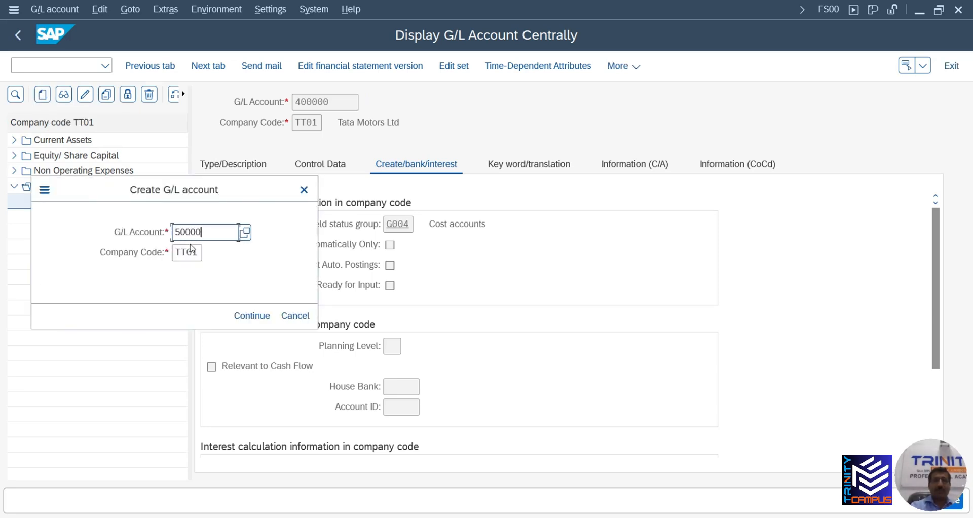
text(0)
key(Return)
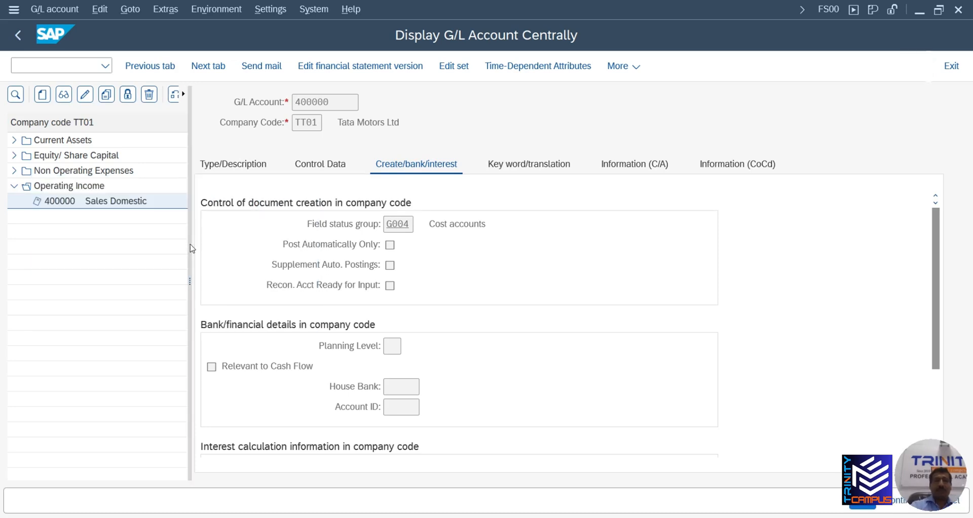
click(249, 167)
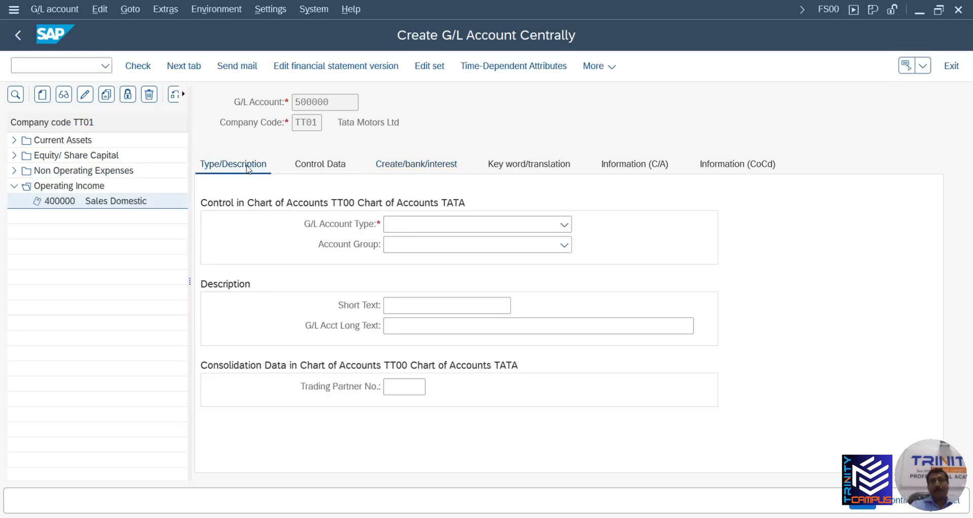
click(425, 225)
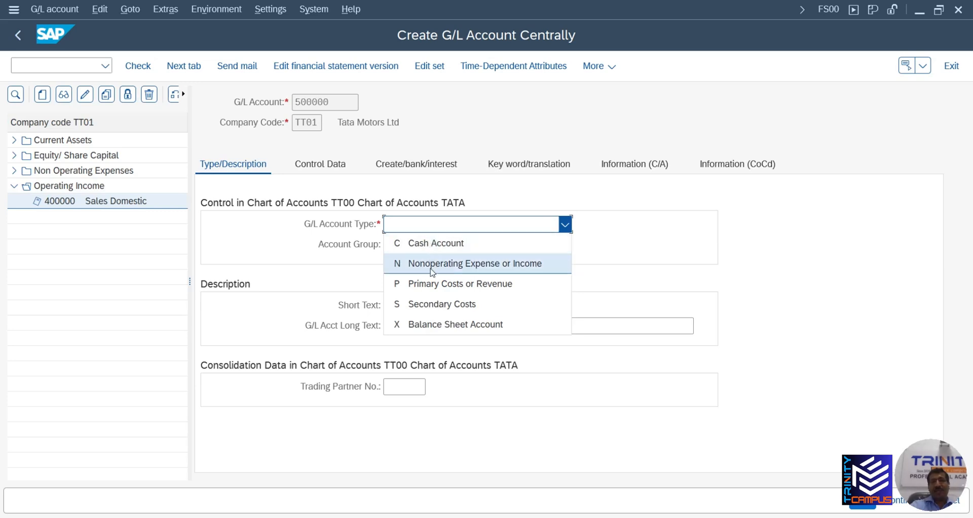
click(446, 283)
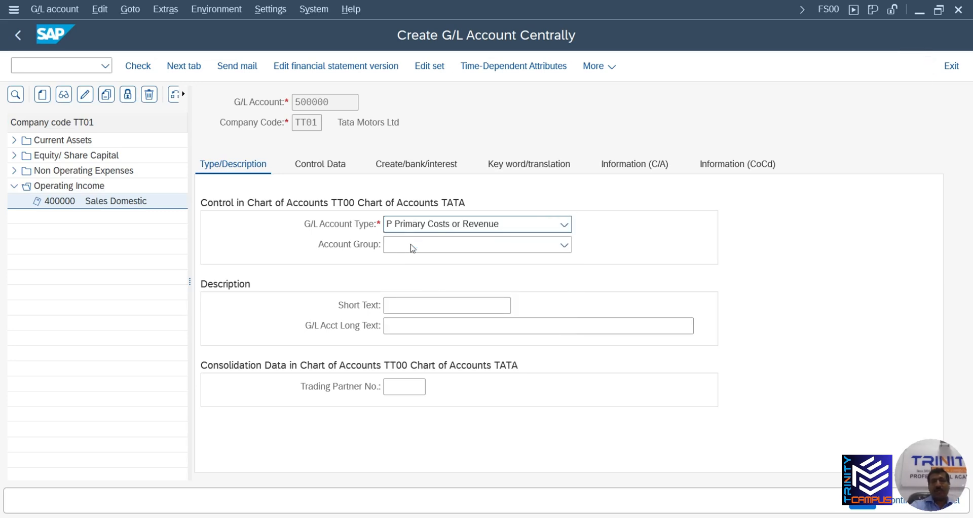
click(412, 248)
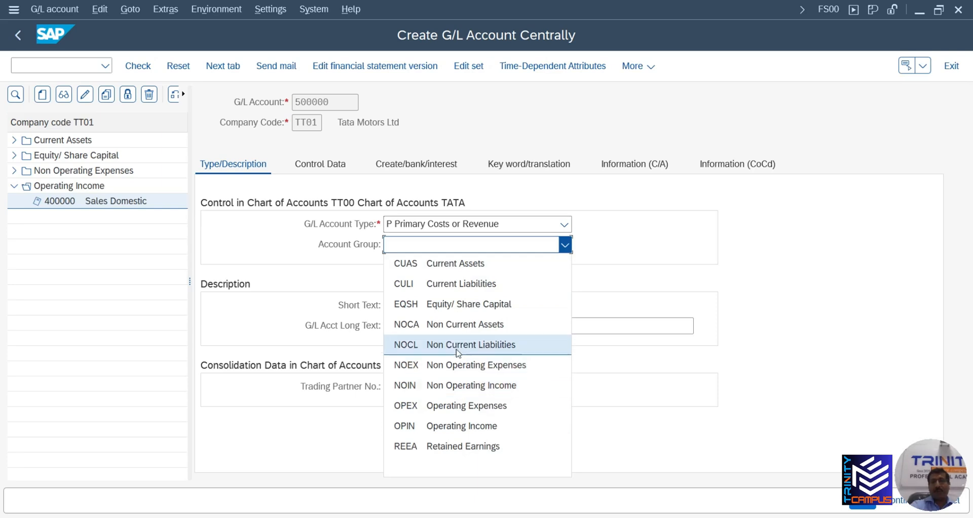
click(469, 408)
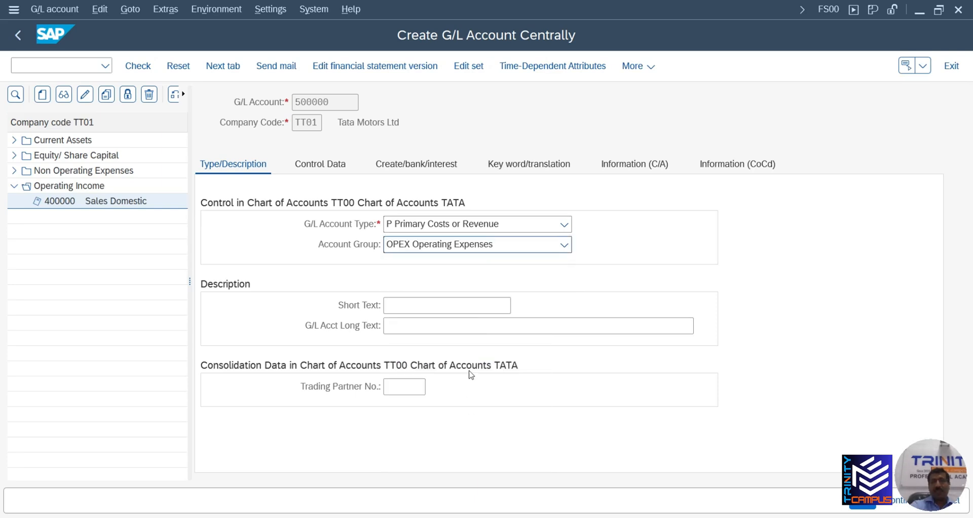
click(433, 305)
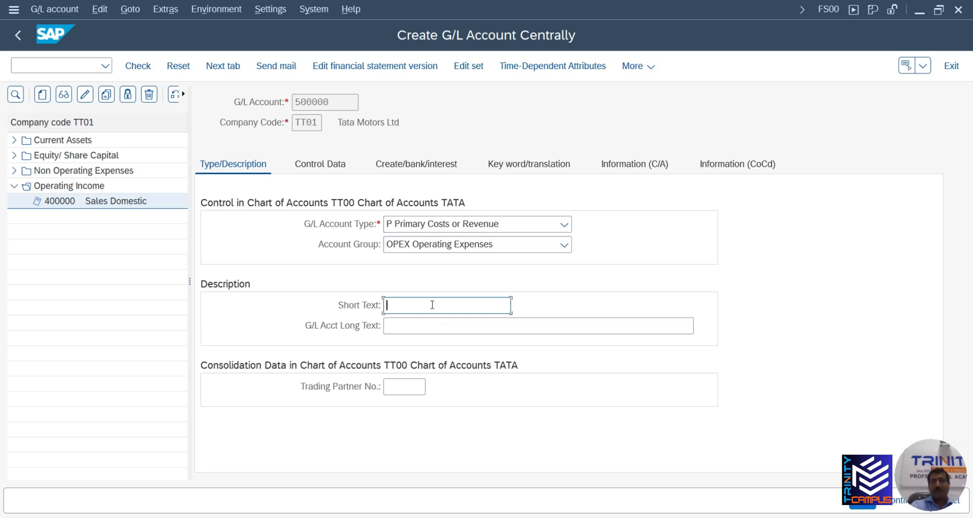
text(Purc)
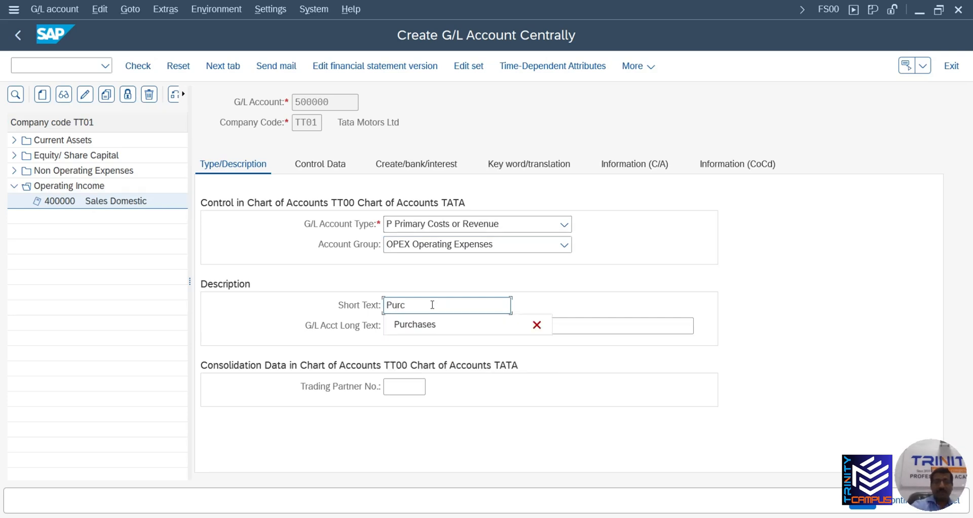
text(hases)
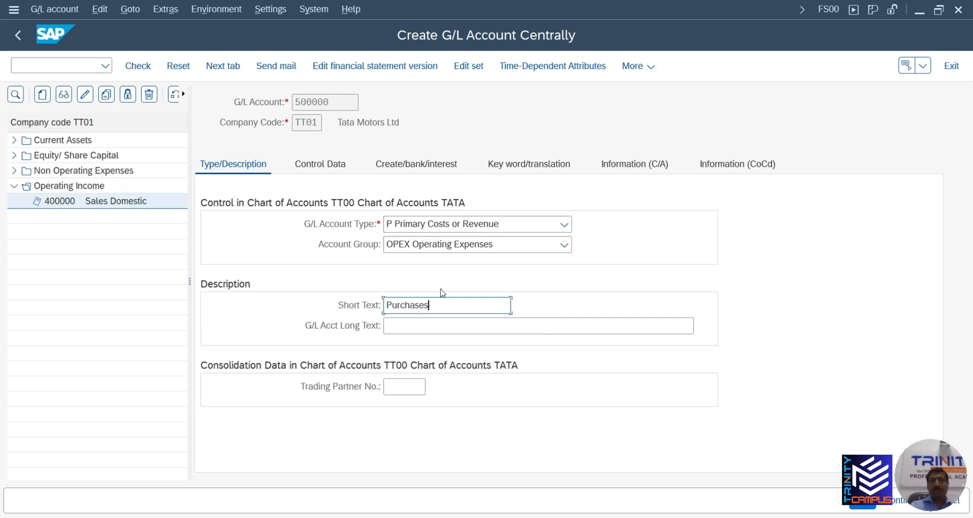
Set sort key 001 Posting date and field status group G004, then save 500000
click(334, 165)
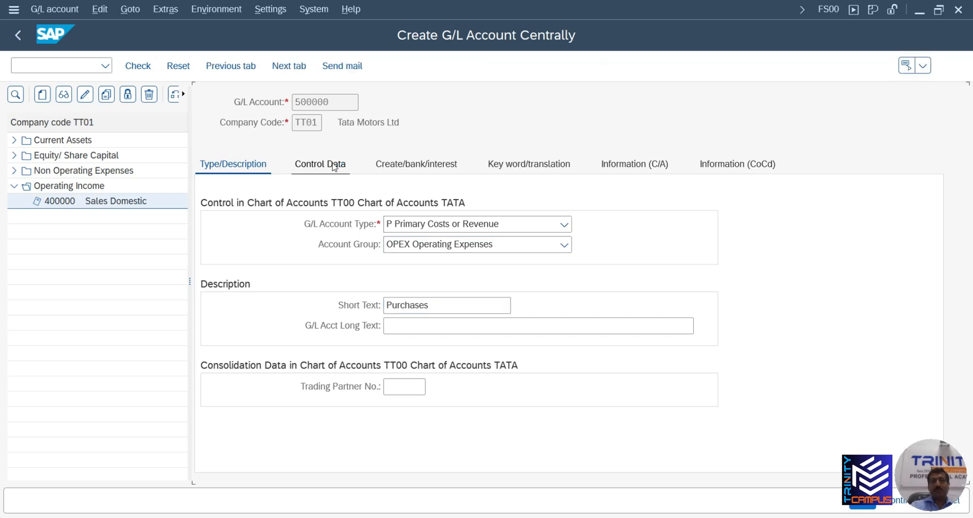
scroll(435, 305, down, 5)
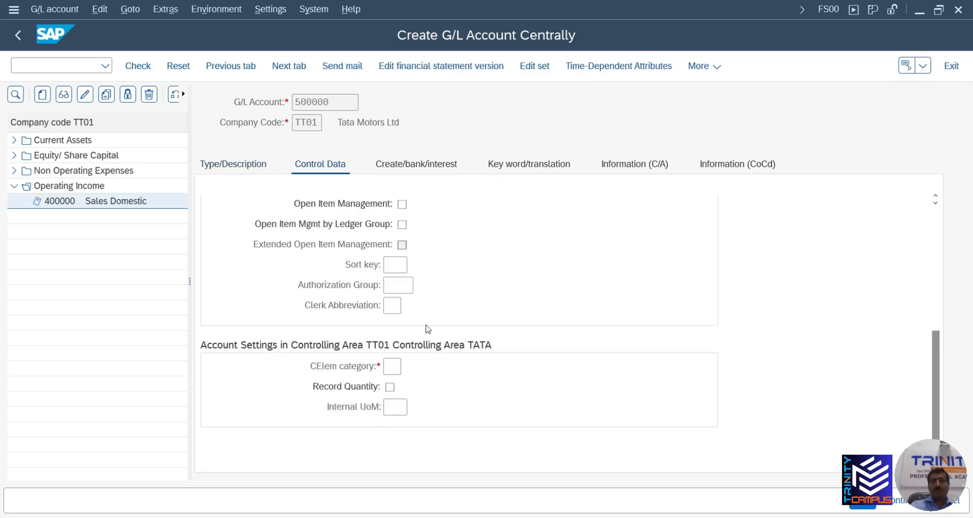
click(400, 264)
text(001)
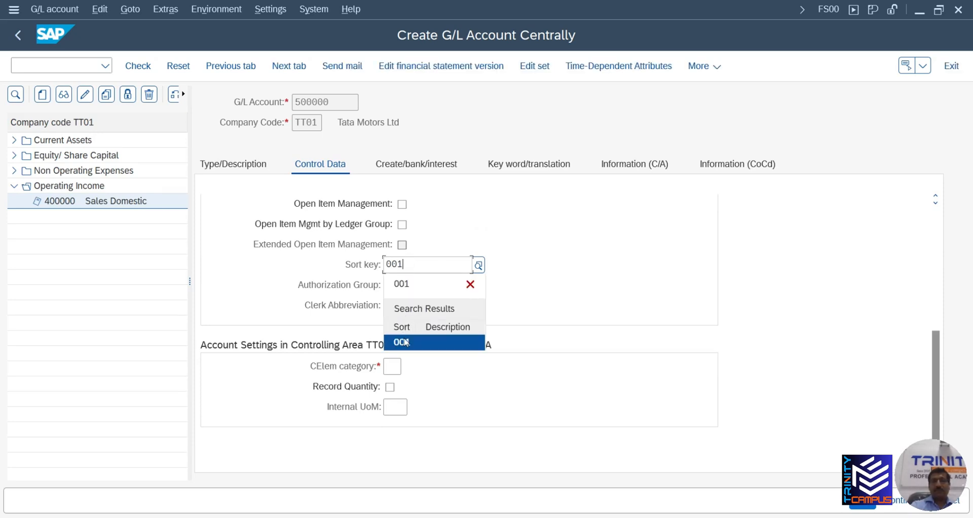
click(402, 342)
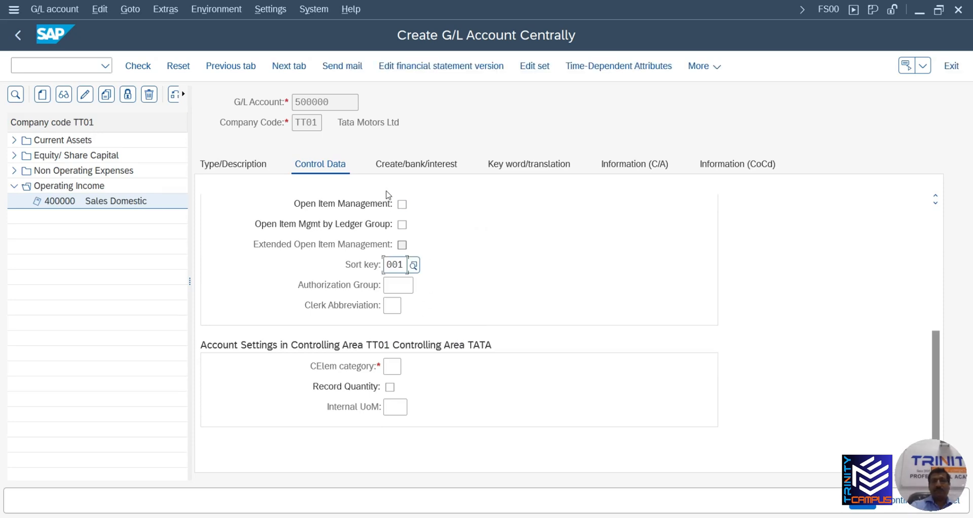
click(429, 166)
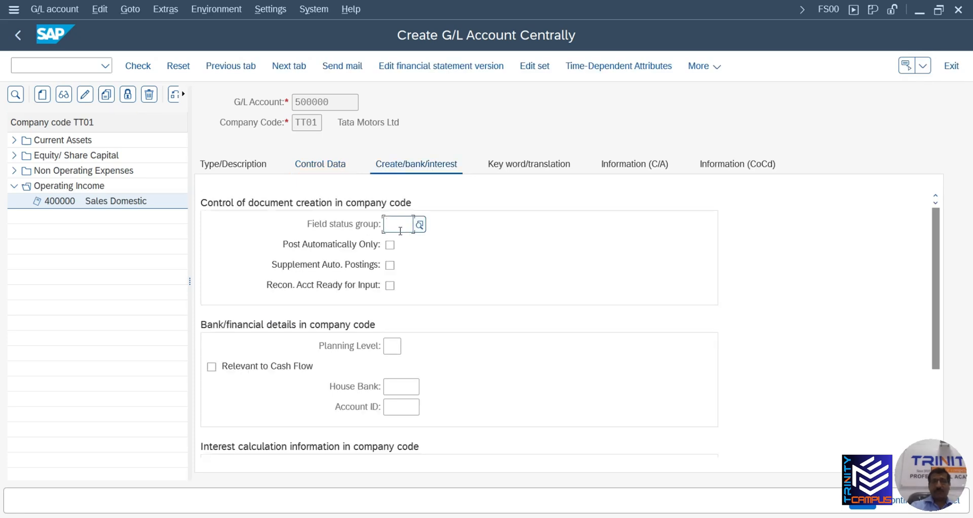
text(g00)
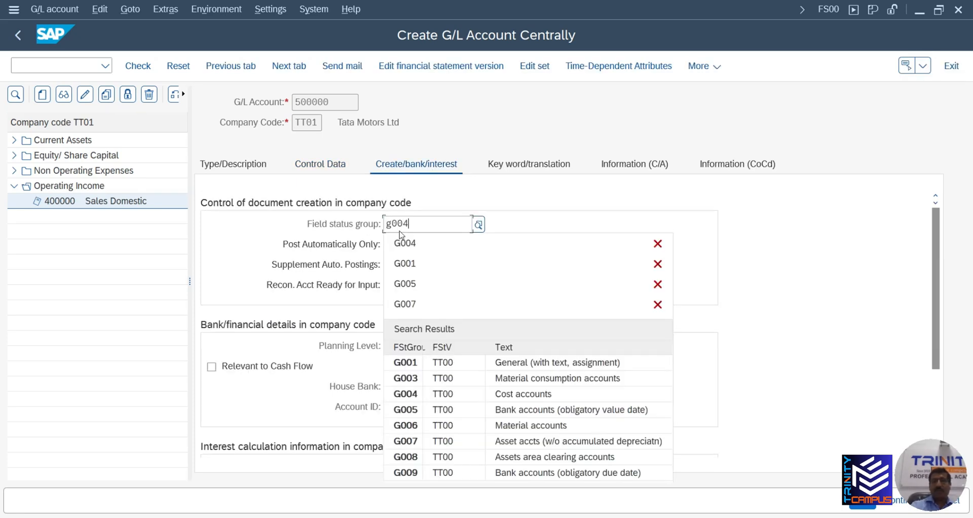
text(4)
click(417, 301)
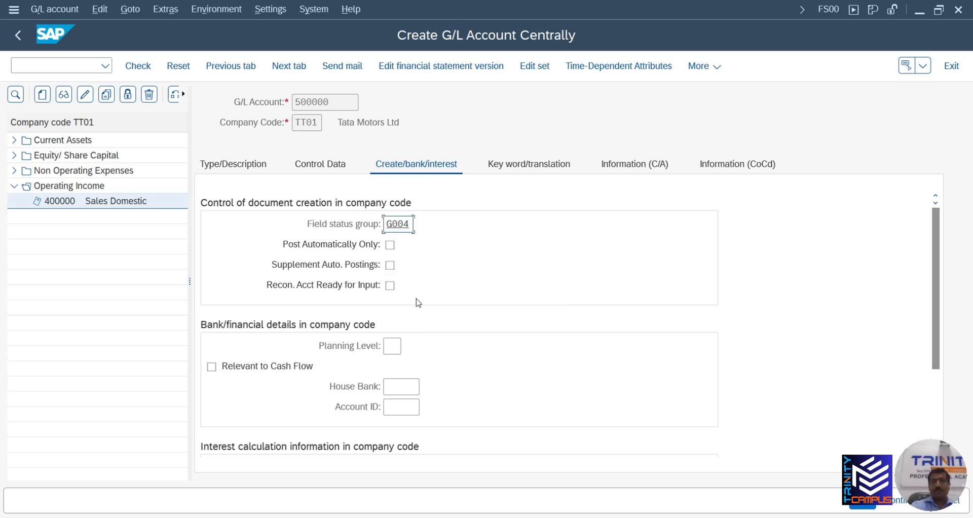
click(863, 501)
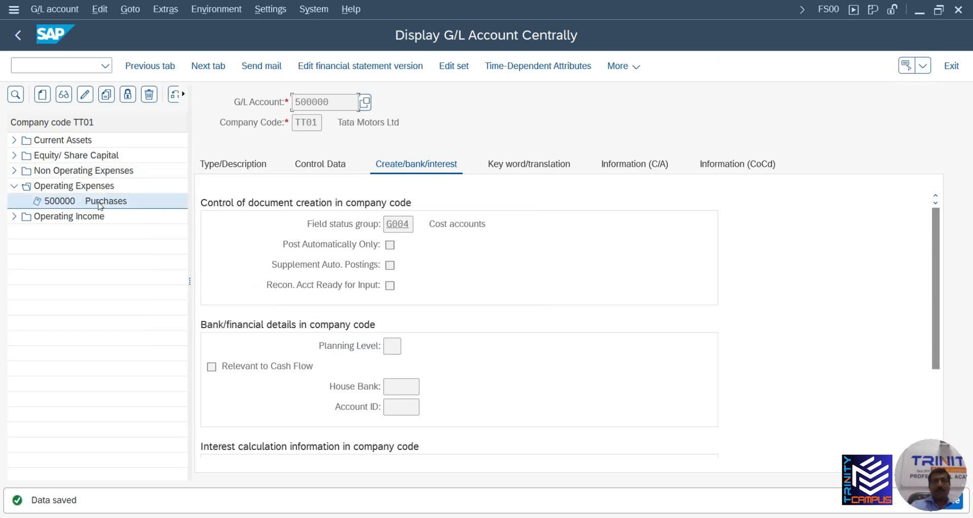
Select 500000 Purchases and check its type P and account group OPEX Operating Expenses
click(93, 263)
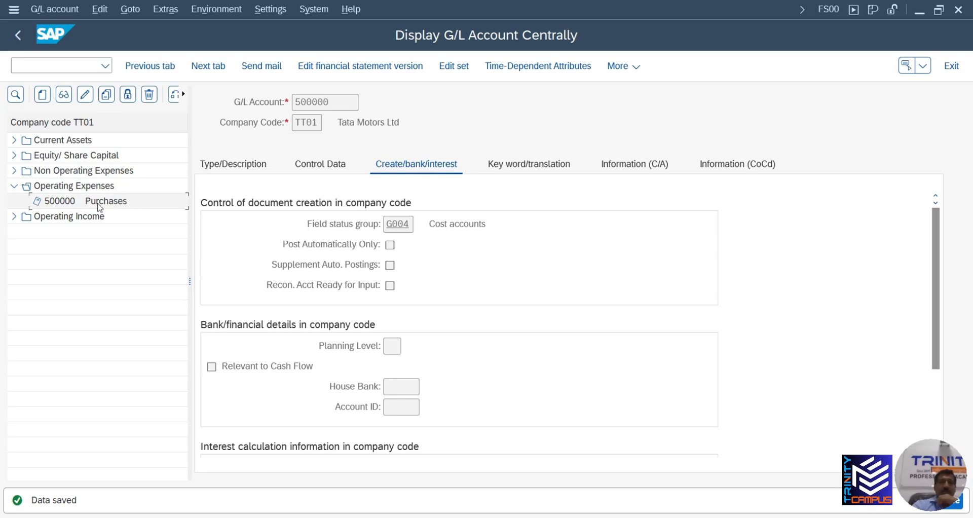
click(240, 171)
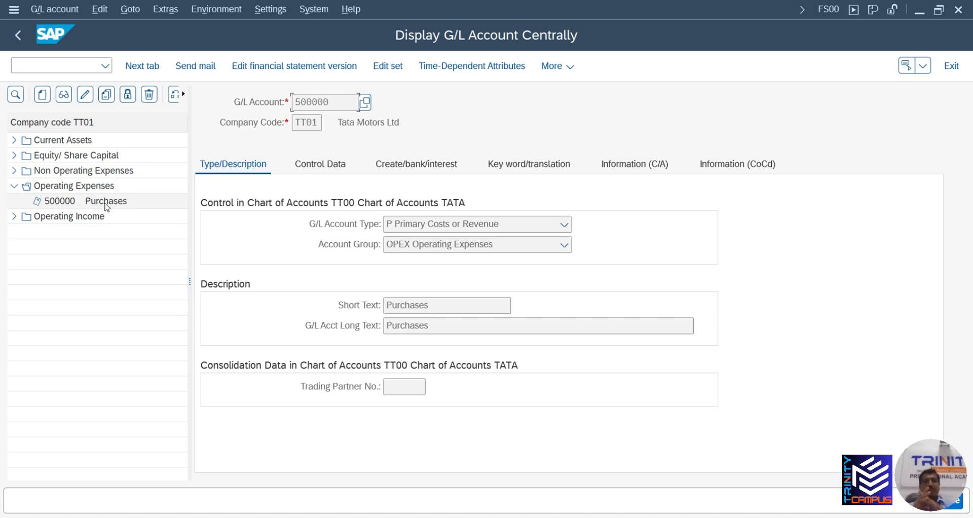
Open account 400000 Sales Domestic's control data showing cost element category 11 Revenues
click(14, 218)
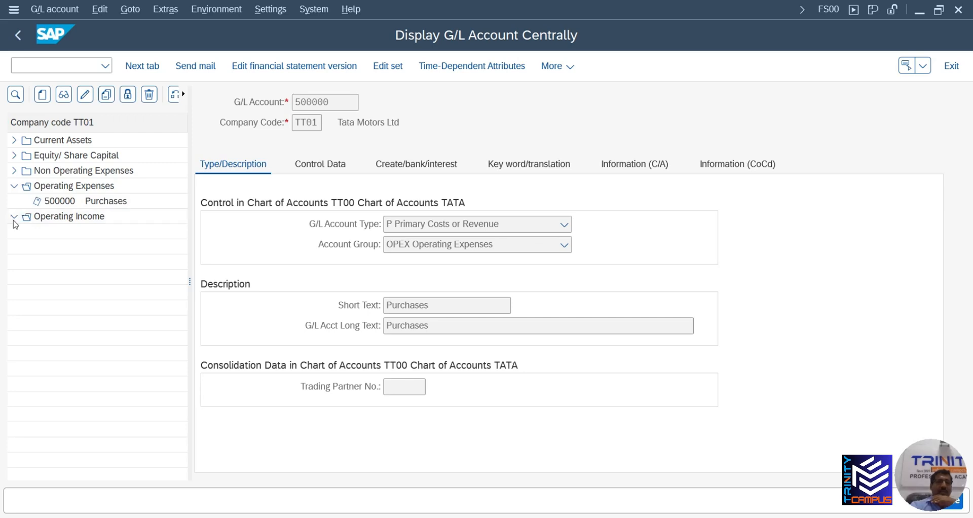
click(79, 230)
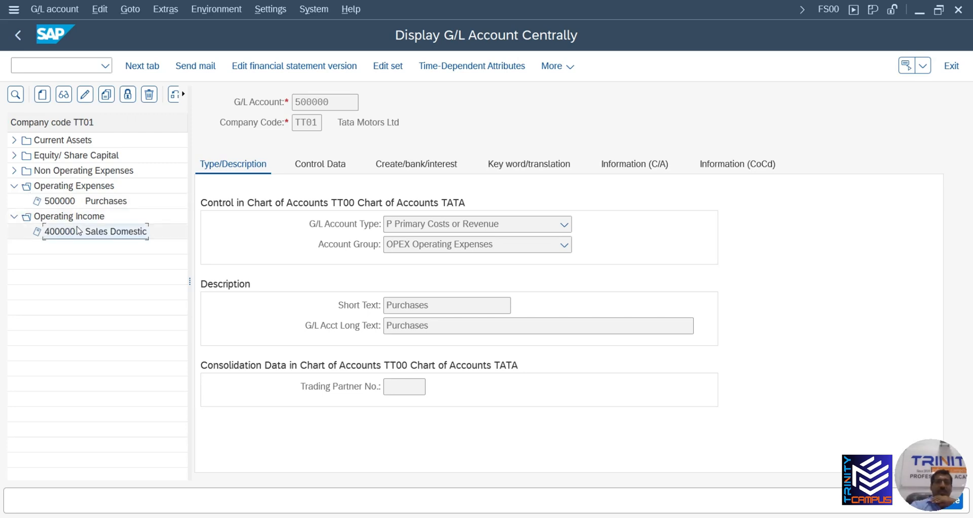
double_click(79, 231)
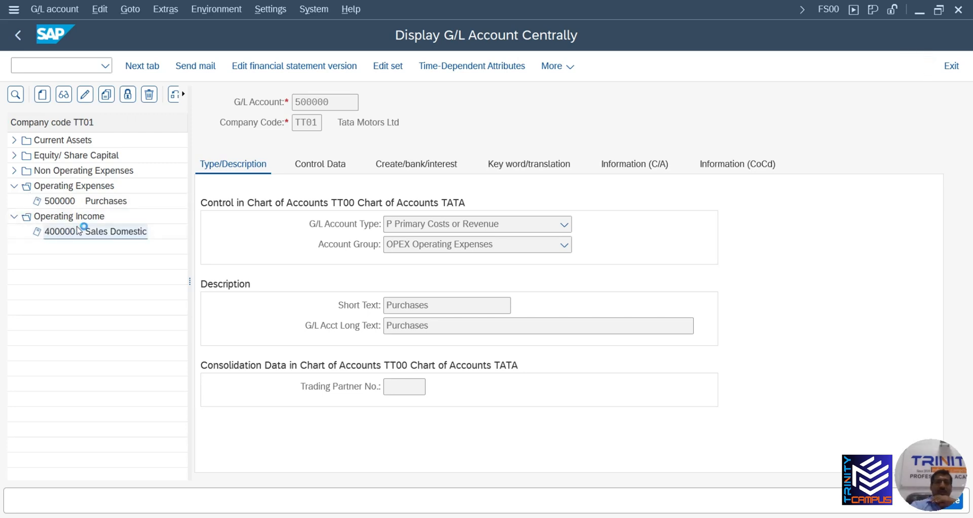
click(317, 172)
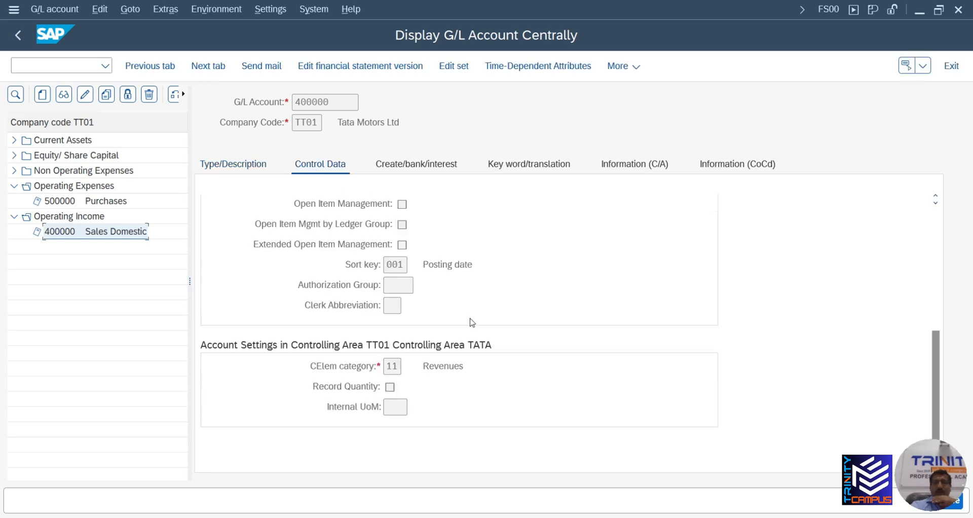
Open account 500000 Purchases, widen the tree pane, and view its type and description
click(111, 202)
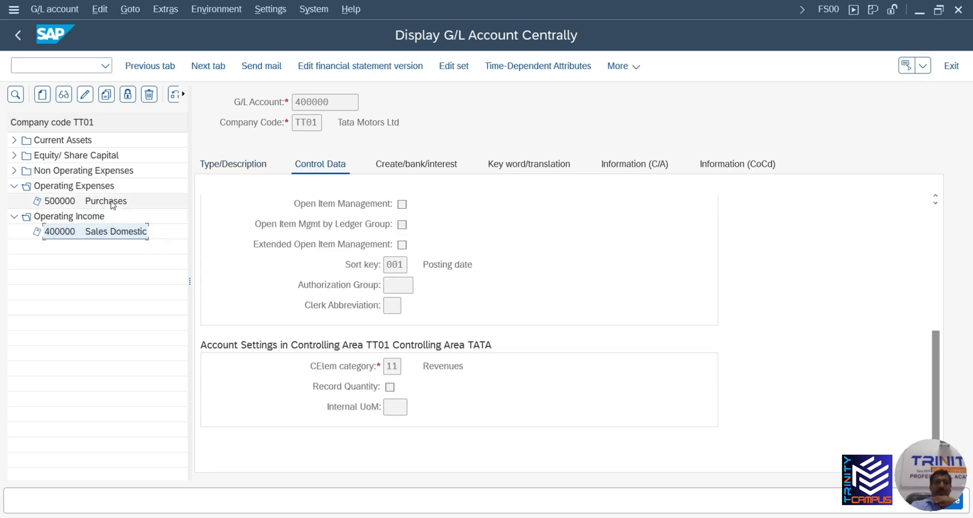
double_click(113, 204)
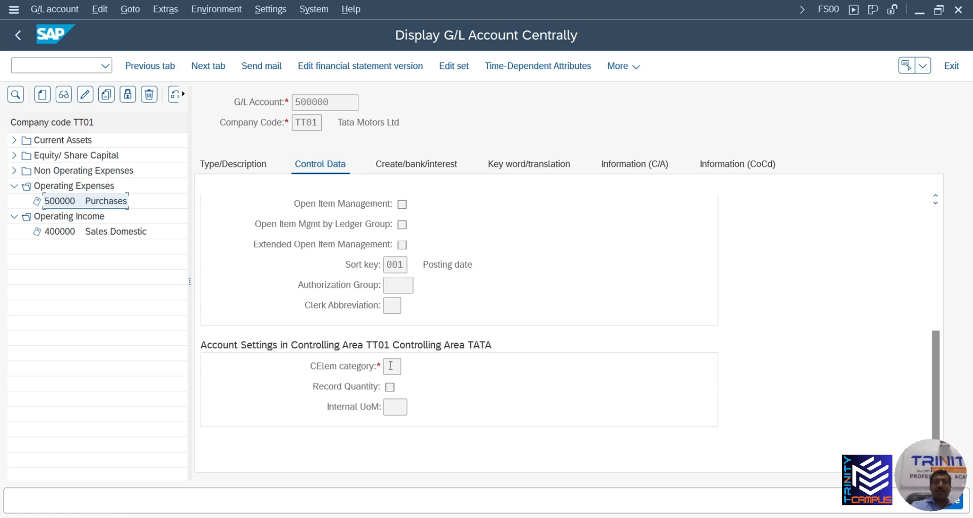
drag(190, 281, 276, 280)
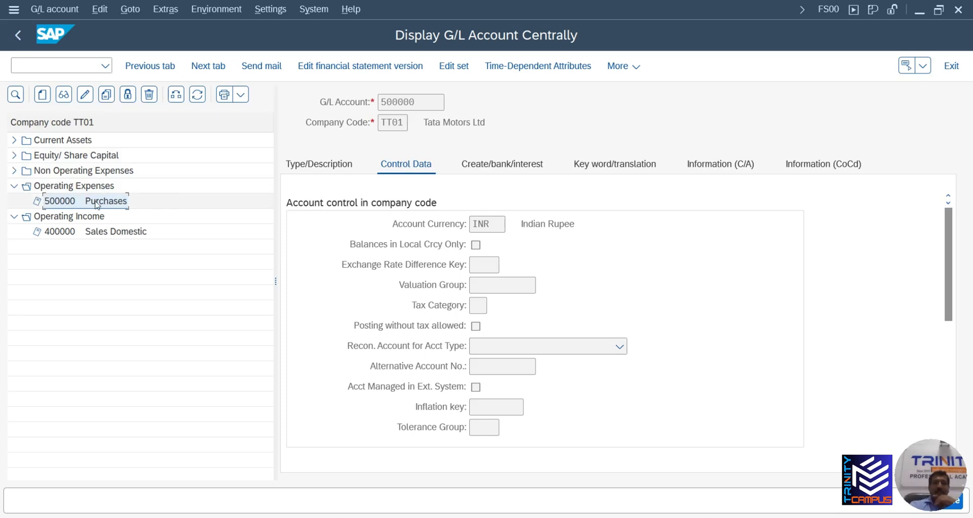
click(312, 170)
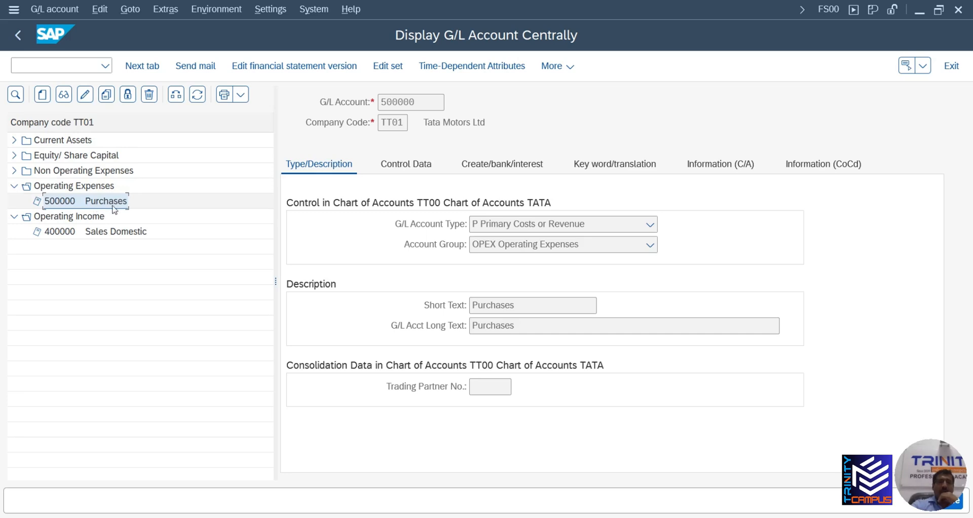
In 500000's control data, choose cost element category 01 for controlling area TATA and save
click(85, 95)
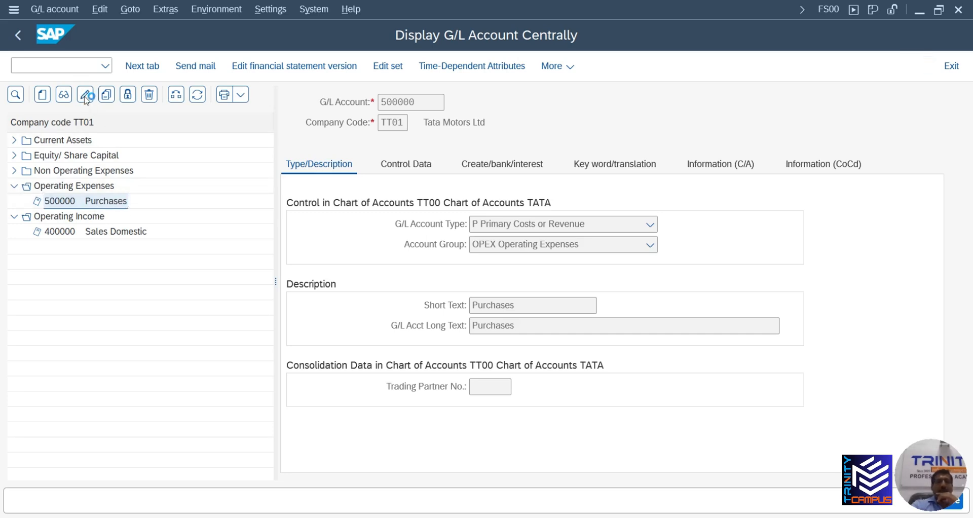
click(407, 170)
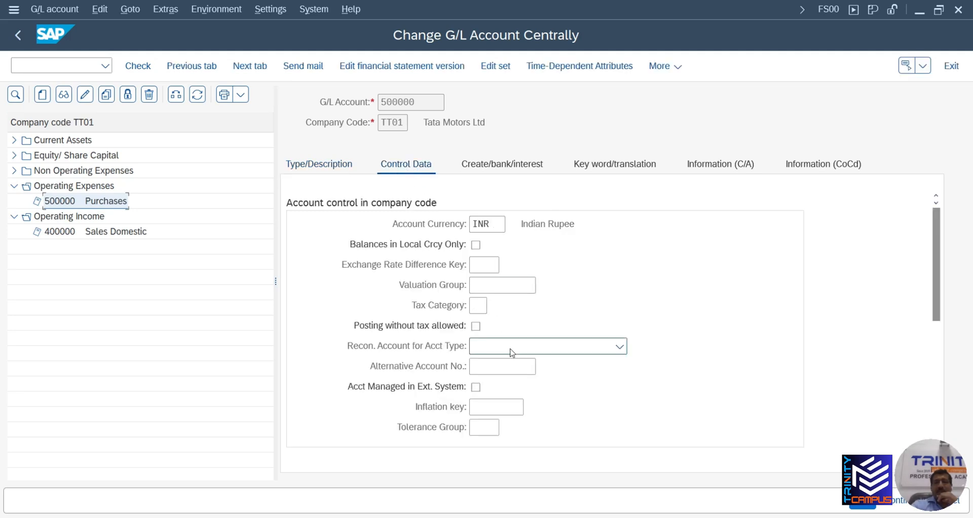
scroll(946, 419, down, 5)
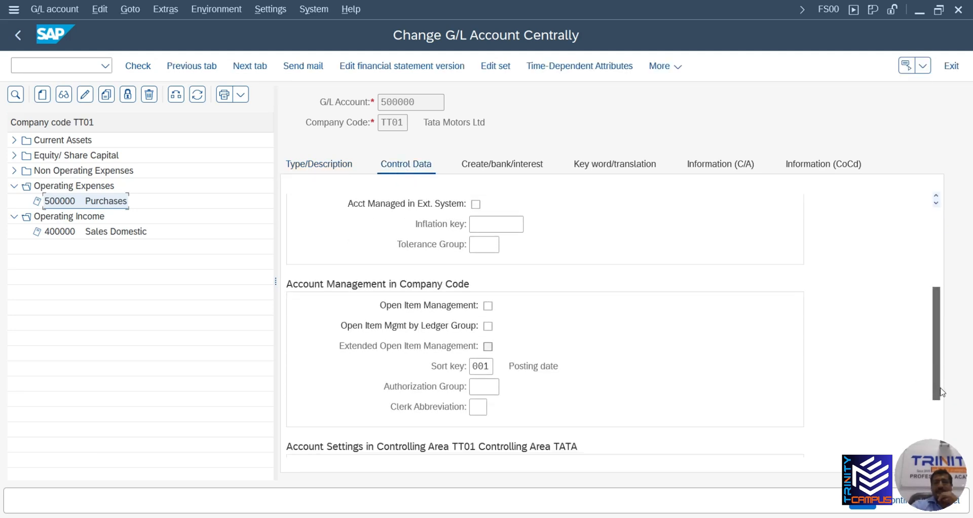
click(478, 407)
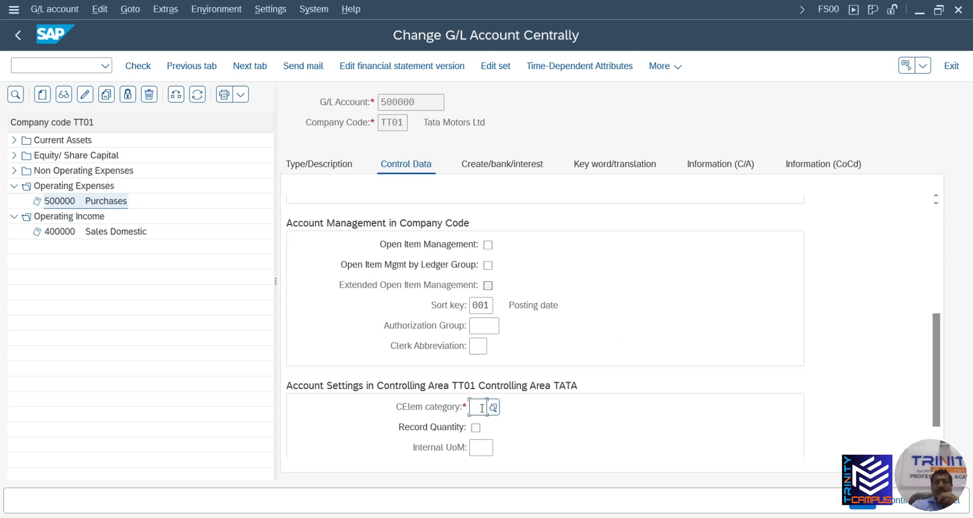
click(494, 408)
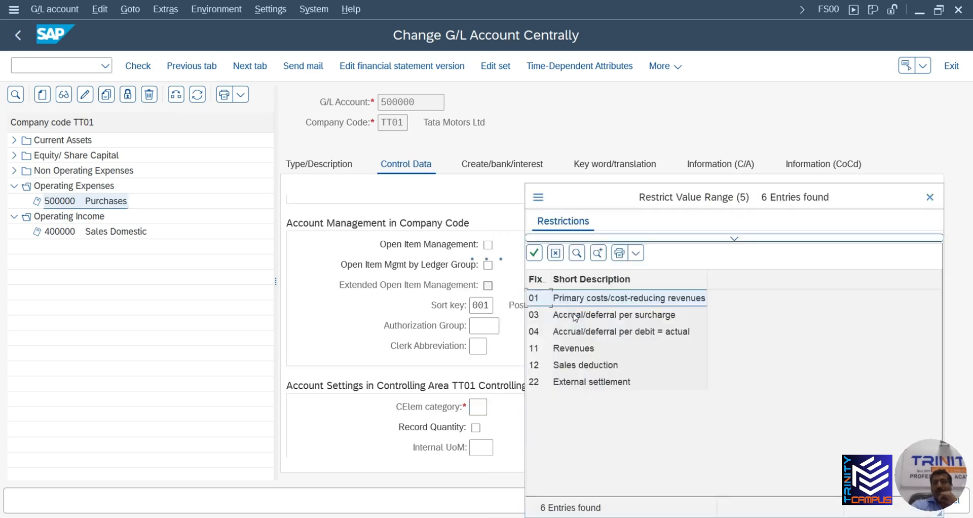
click(570, 301)
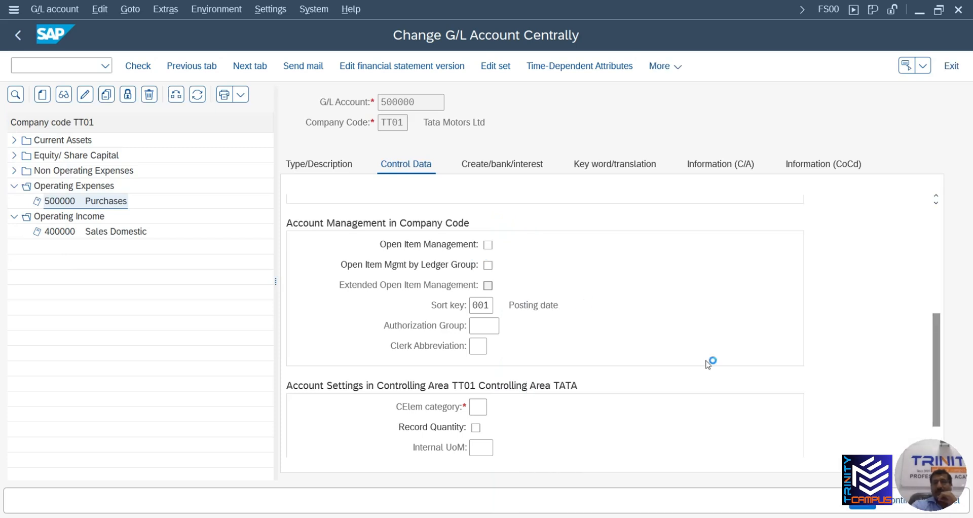
click(864, 505)
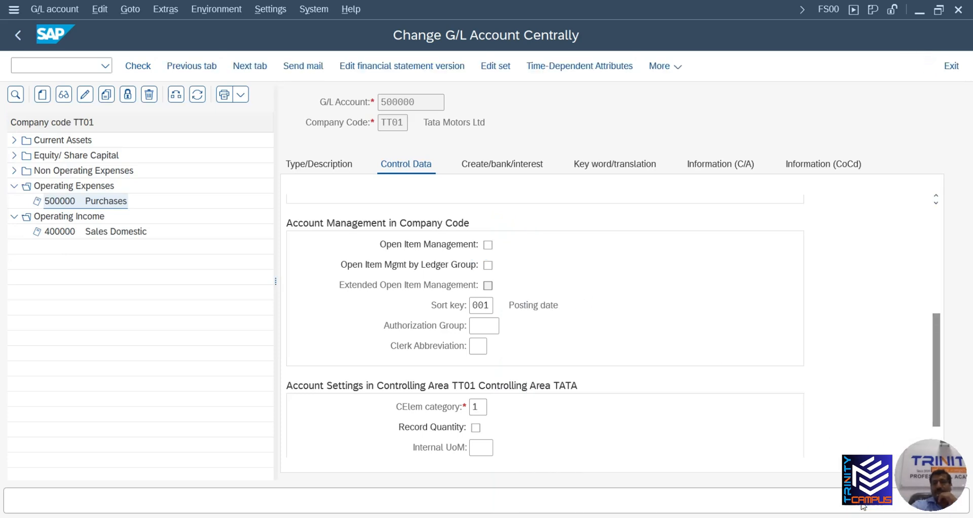
click(604, 346)
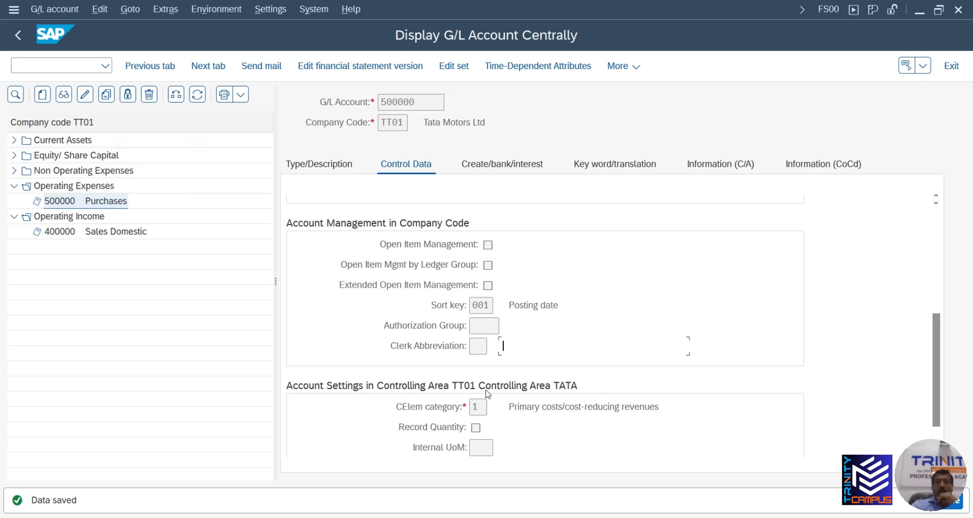
Switch 500000 between change and block views, trying to tick the TT01 posting block
click(128, 98)
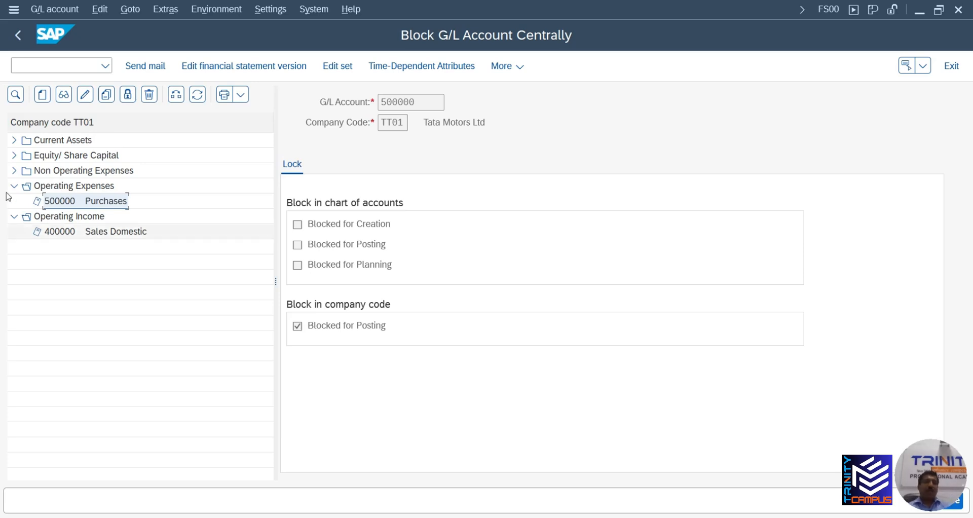
click(86, 99)
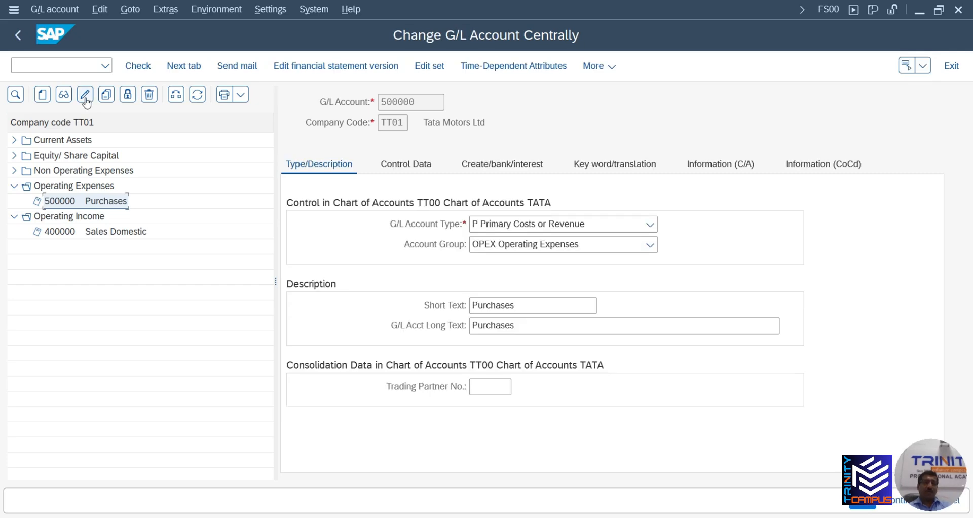
click(127, 95)
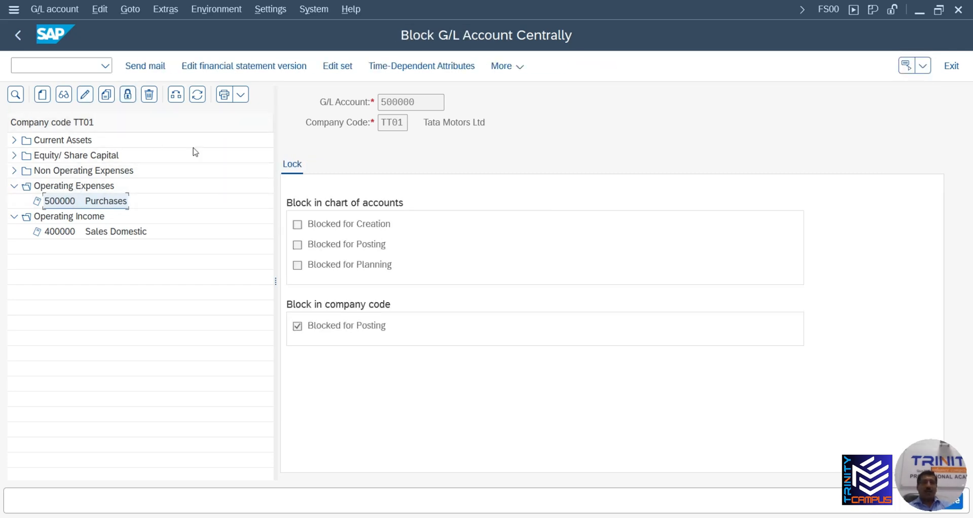
click(297, 328)
click(85, 94)
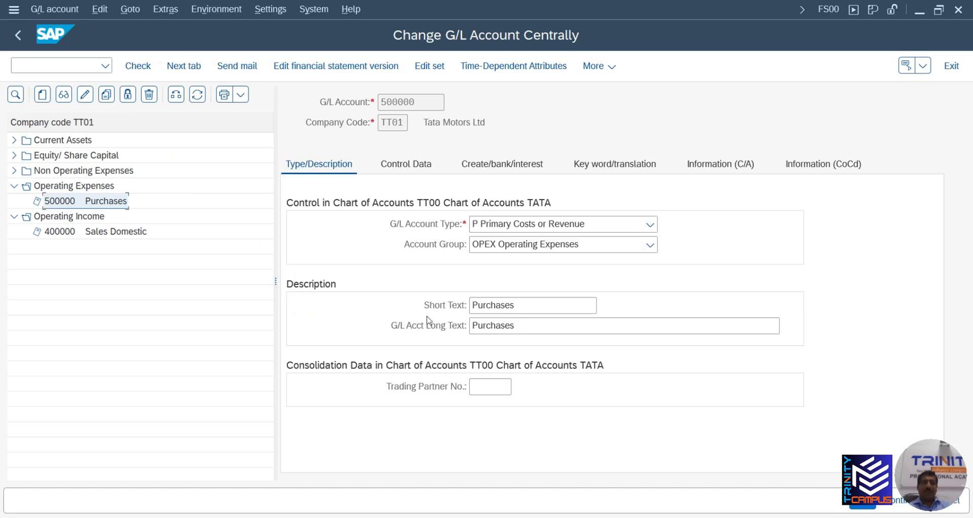
click(128, 95)
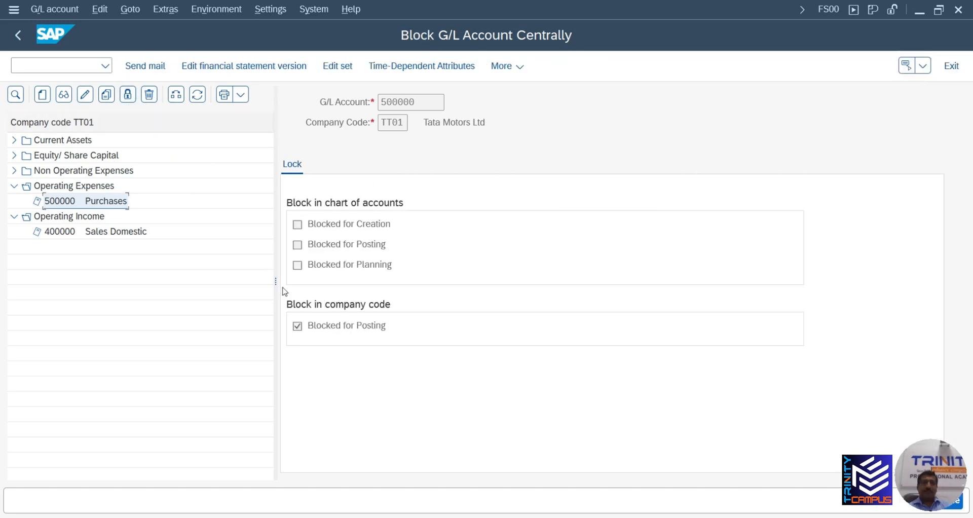
click(298, 327)
double_click(297, 328)
Tick Blocked for Posting in TT01 for 500000 and bring up the Change Company Code prompt
click(128, 96)
click(85, 95)
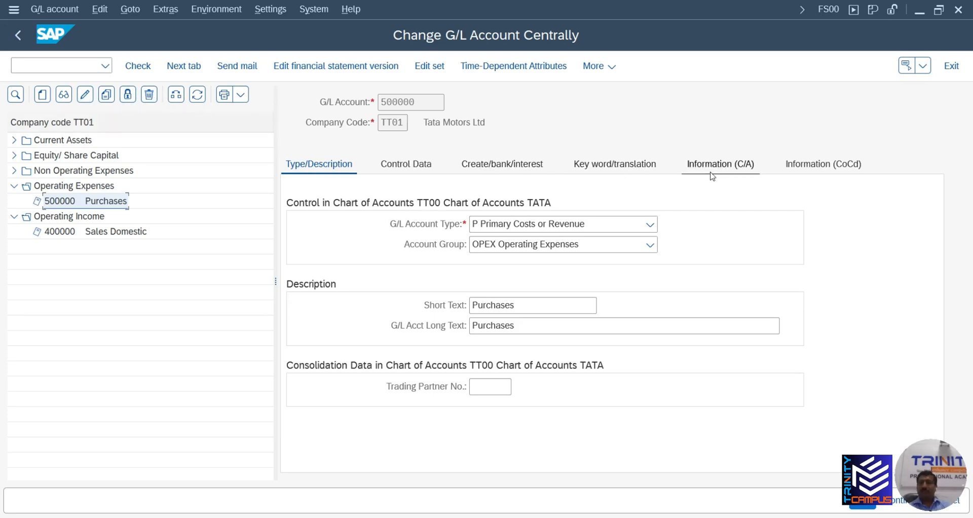
click(128, 95)
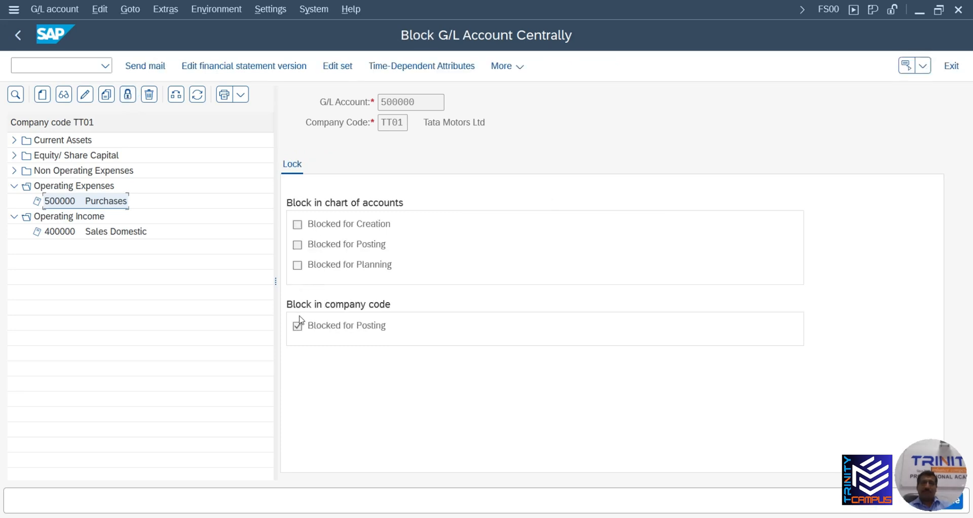
click(298, 326)
double_click(296, 327)
click(131, 99)
click(176, 94)
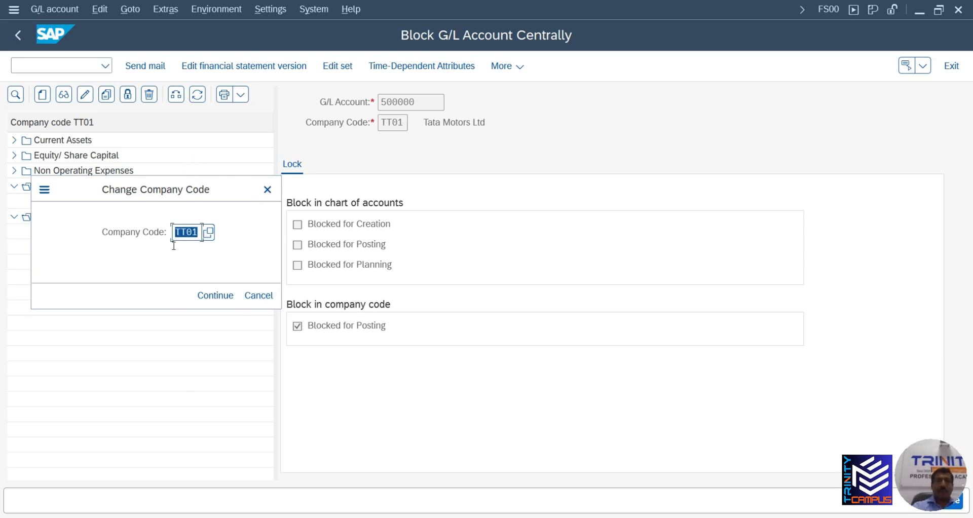
Cancel the Change Company Code prompt, view 500000's Delete screen, then return to its Block screen
click(267, 190)
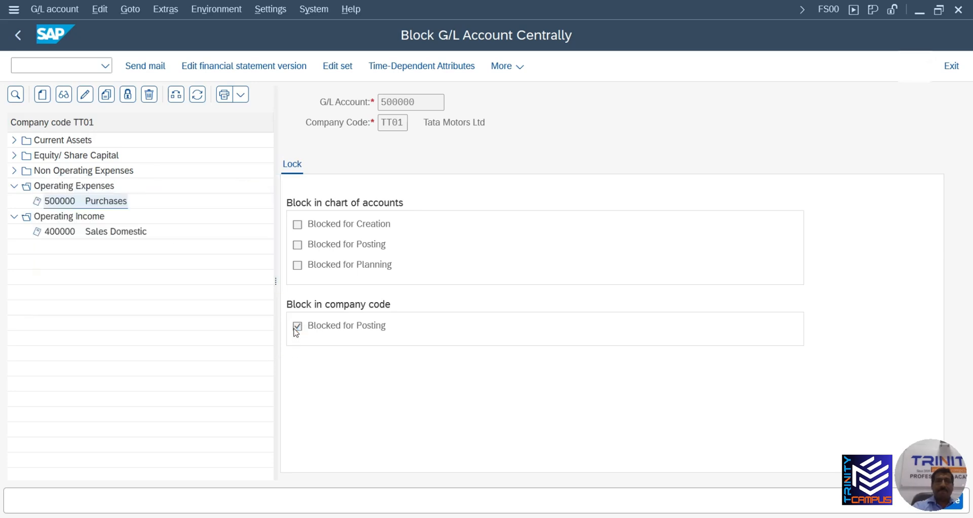
click(85, 97)
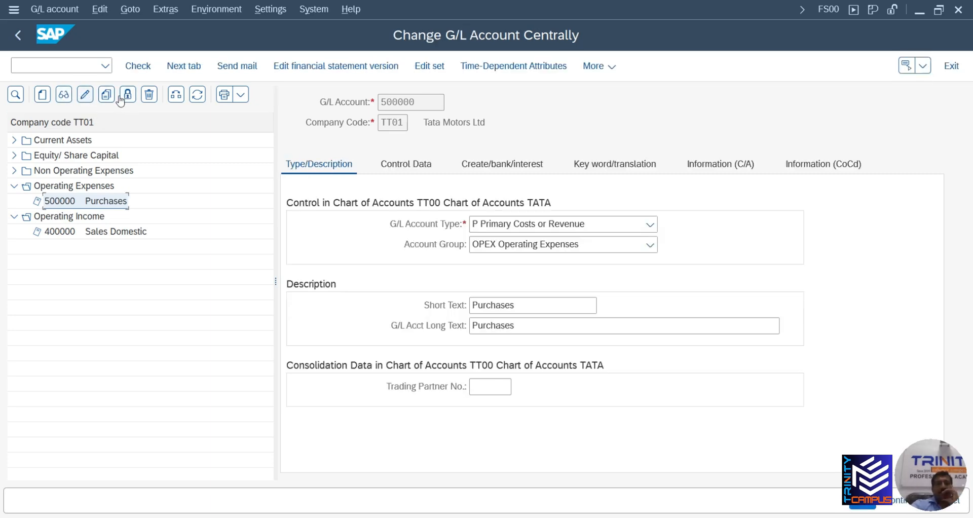
click(148, 95)
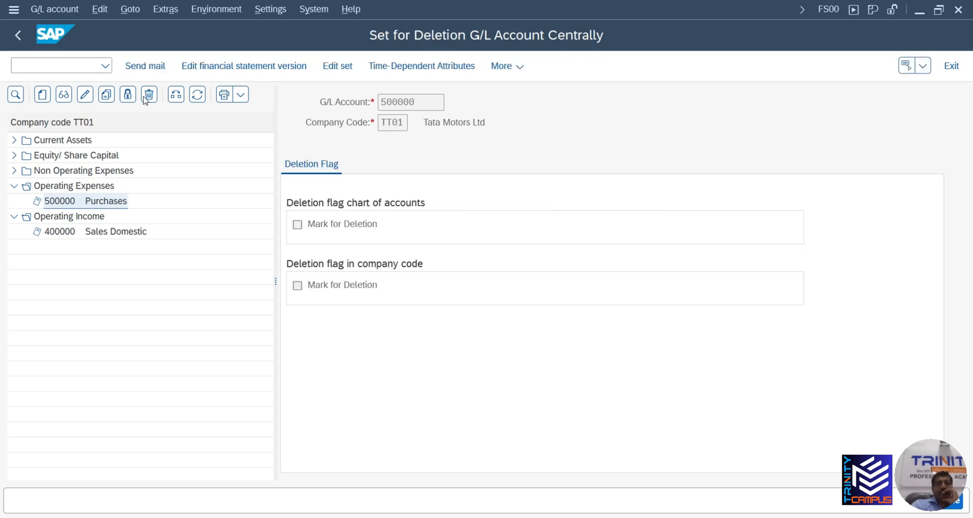
click(132, 97)
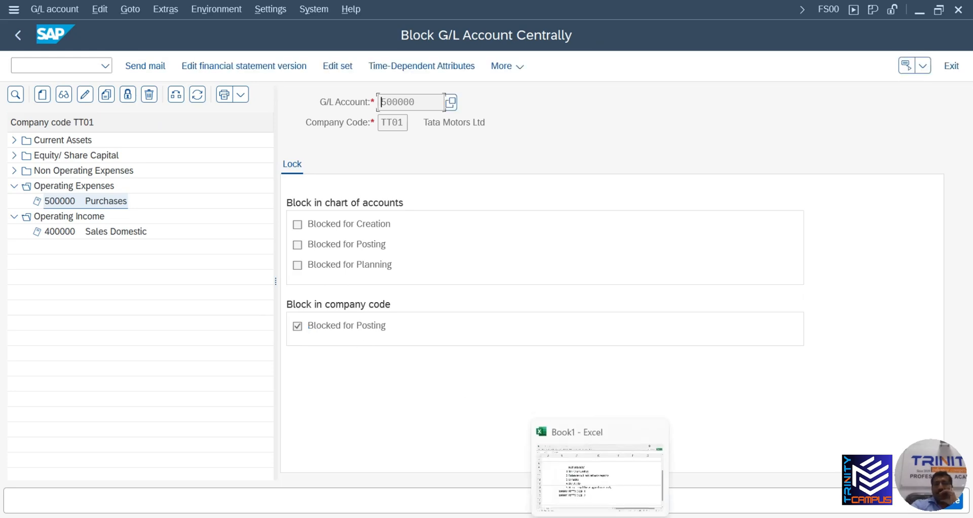
Exit the empty Edit G/L Account Centrally session to SAP Easy Access, then return to Block G/L
mouse_move(545, 517)
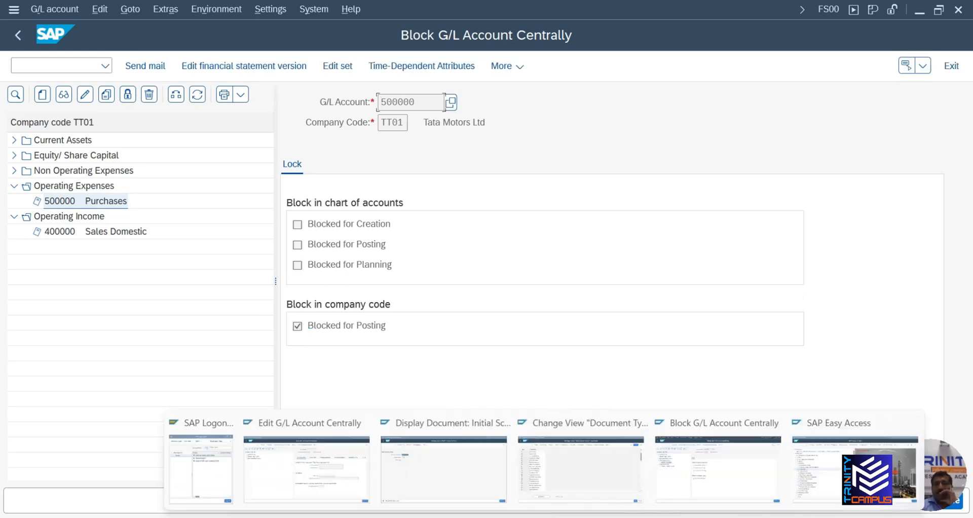
click(332, 476)
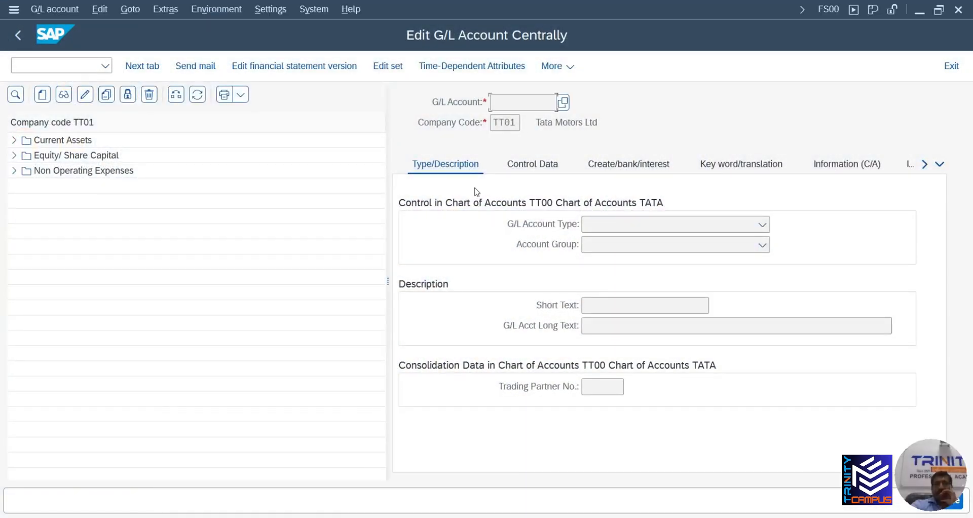
click(19, 38)
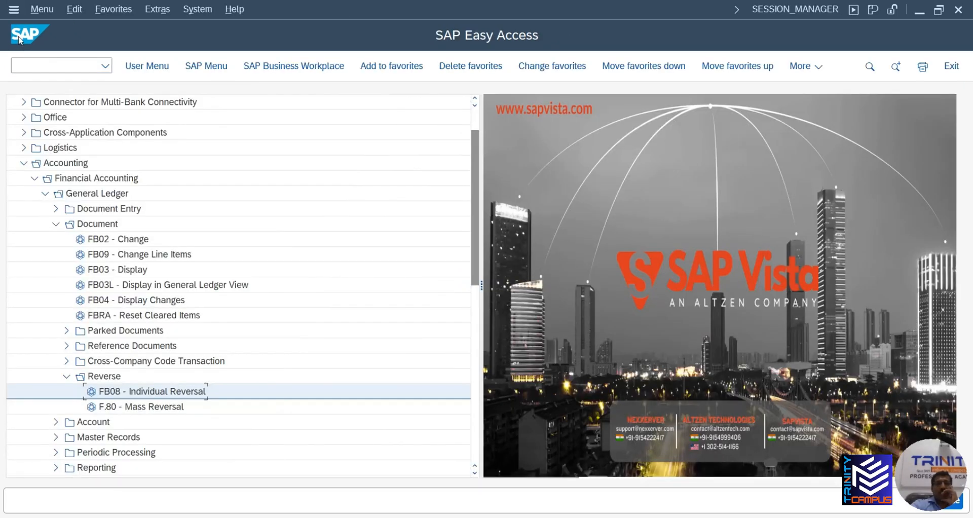
mouse_move(532, 513)
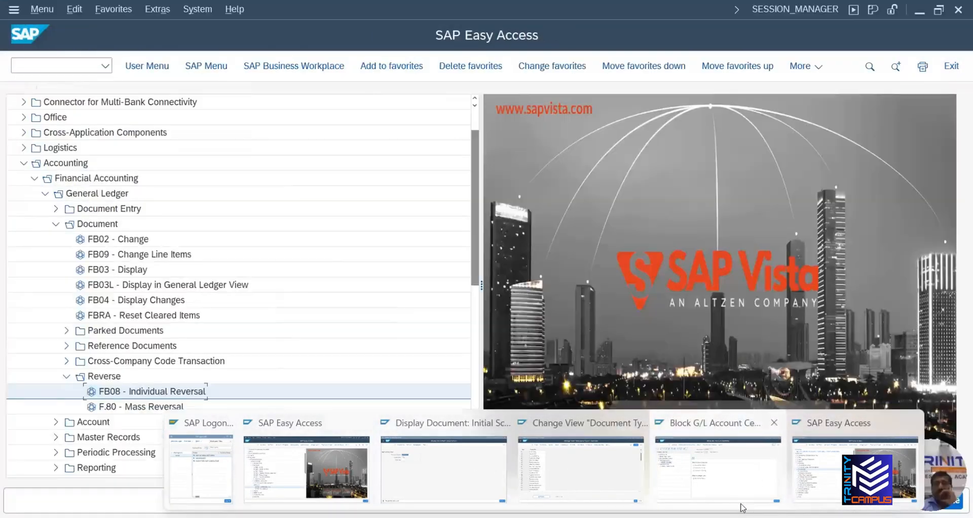
click(740, 504)
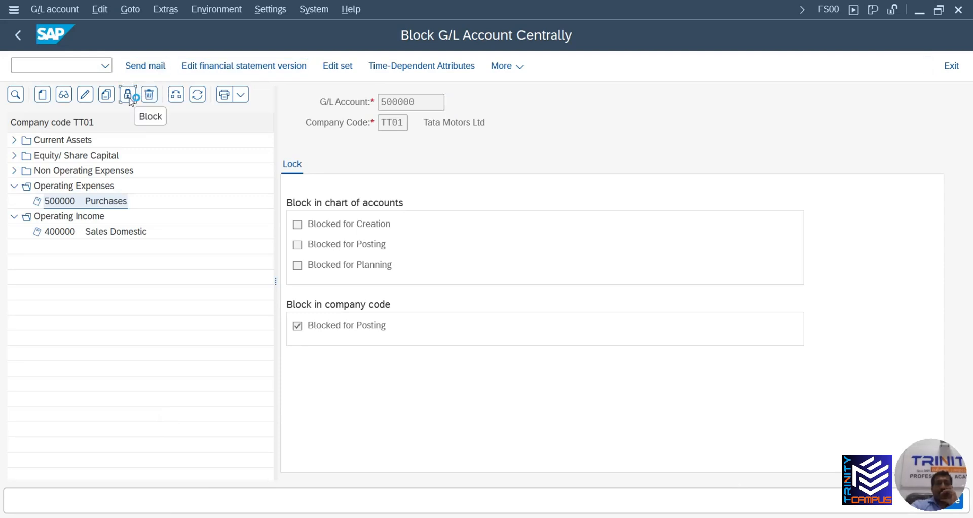
click(298, 327)
double_click(297, 329)
double_click(298, 327)
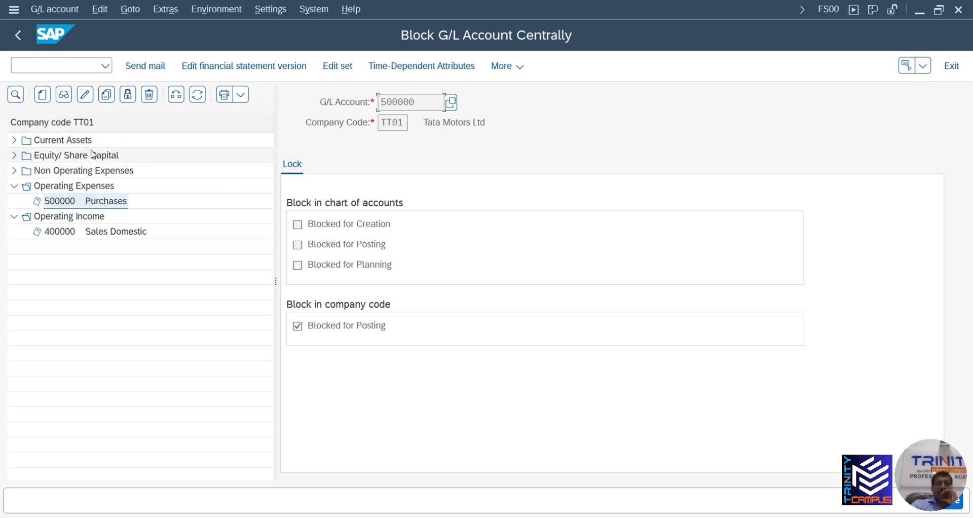
double_click(92, 202)
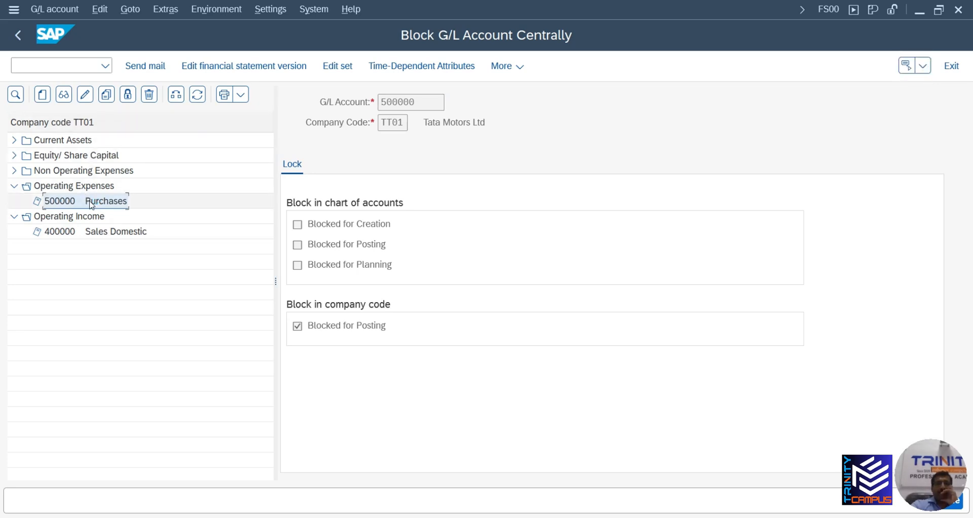
click(85, 96)
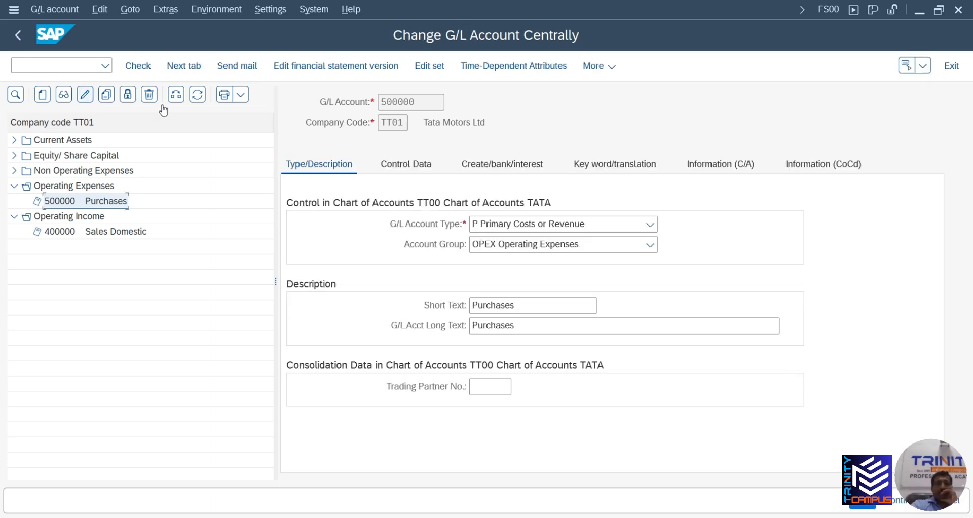
click(128, 95)
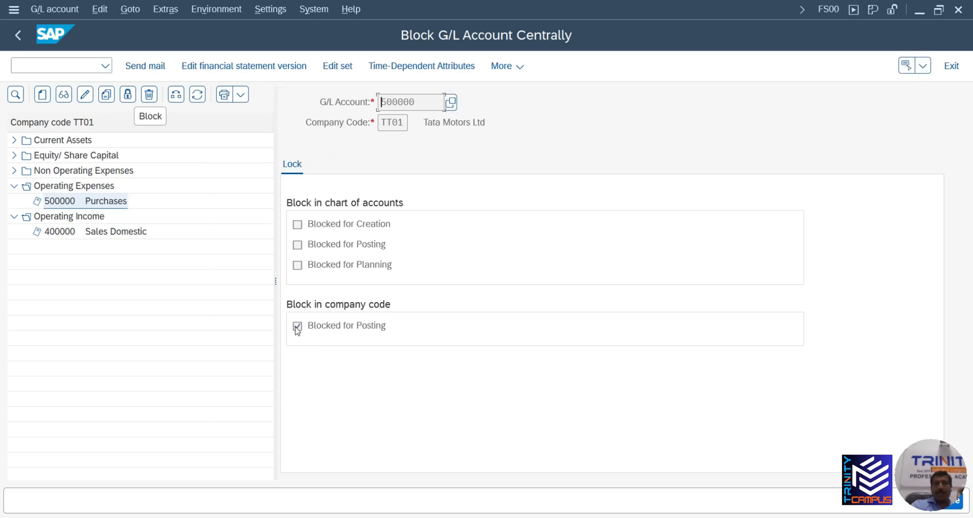
Browse the Choose Set list of account sets and cancel without picking a set
click(347, 67)
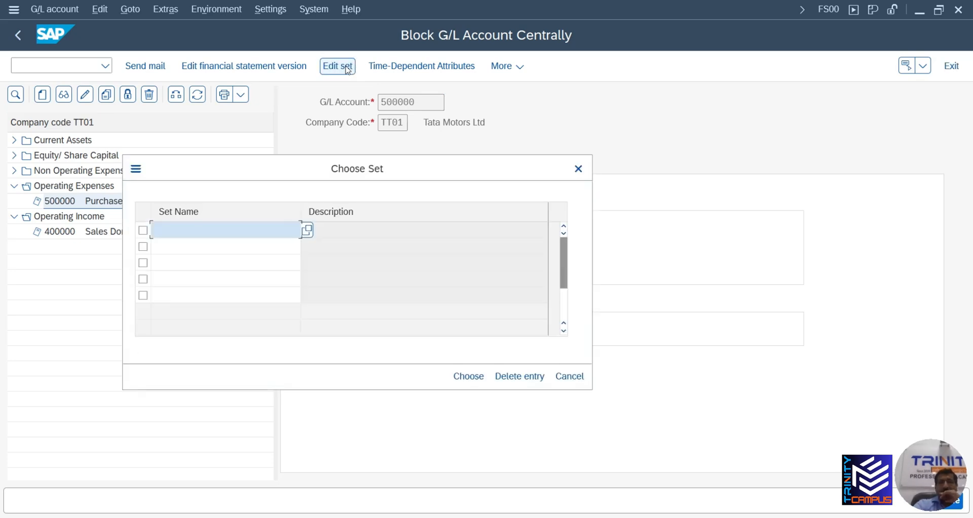
scroll(497, 305, down, 2)
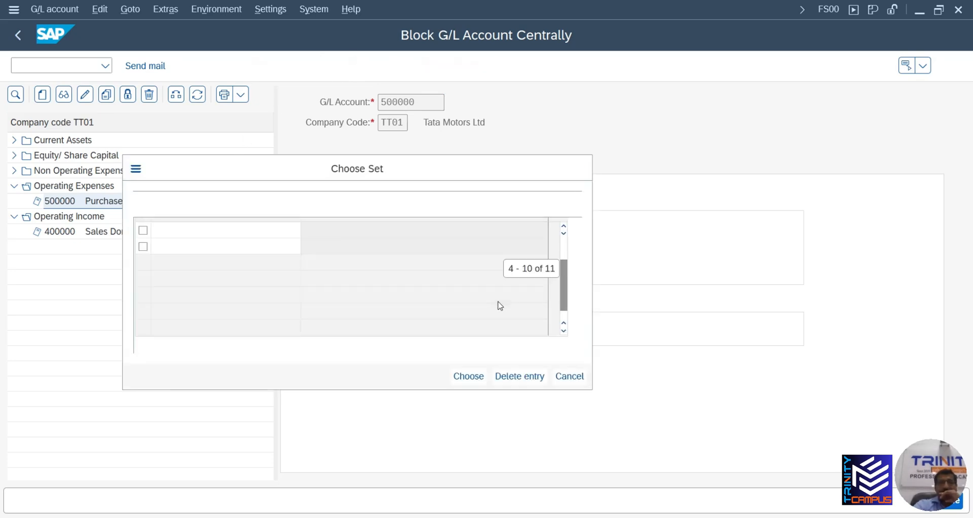
click(569, 376)
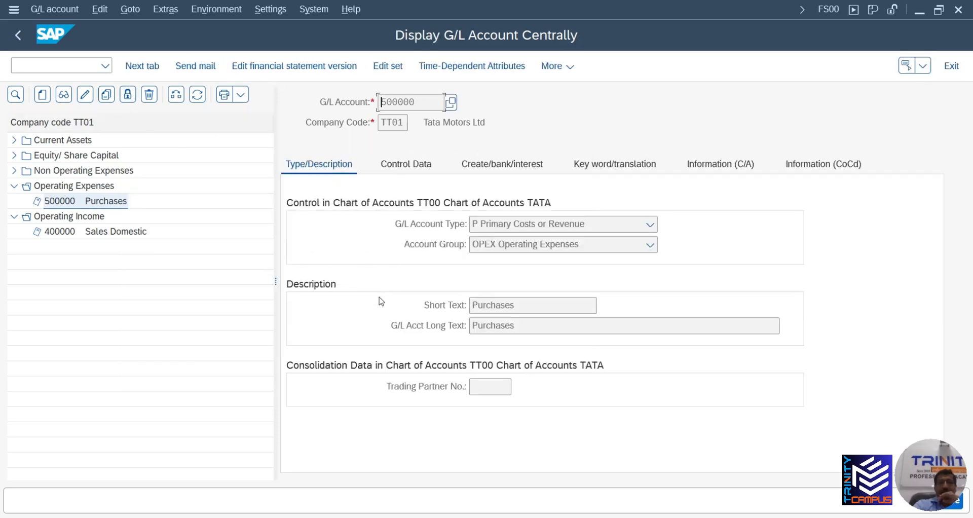
Reopen Block G/L Account Centrally for 500000 and check its TT01 posting block
click(129, 98)
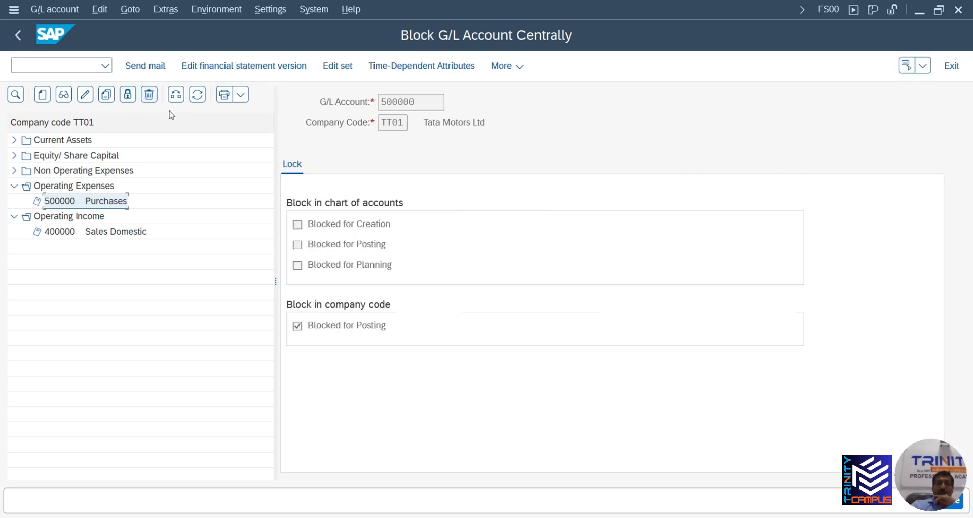
click(295, 330)
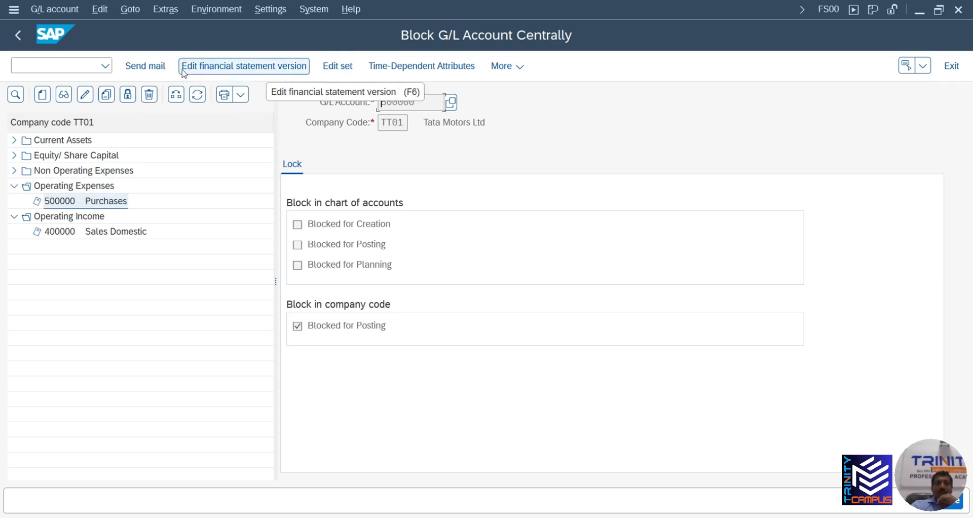
click(299, 327)
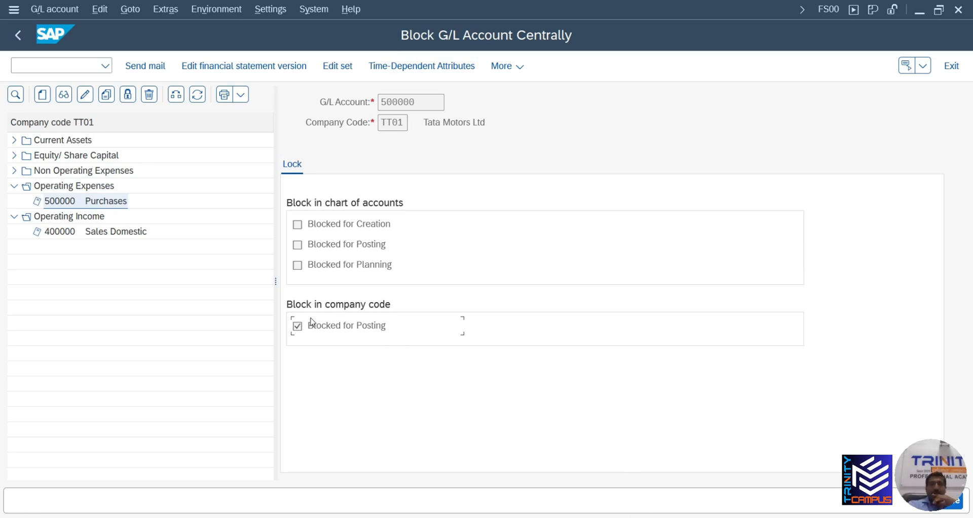
click(87, 98)
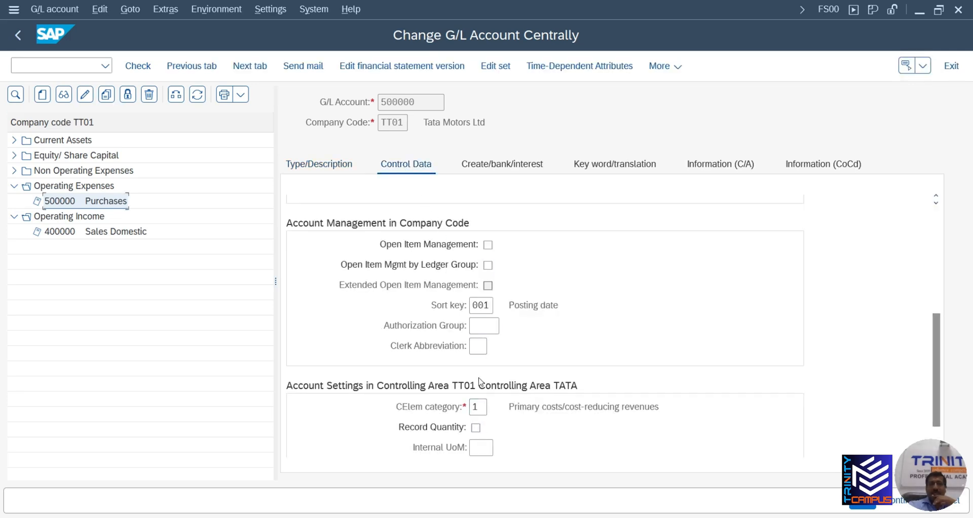
click(500, 169)
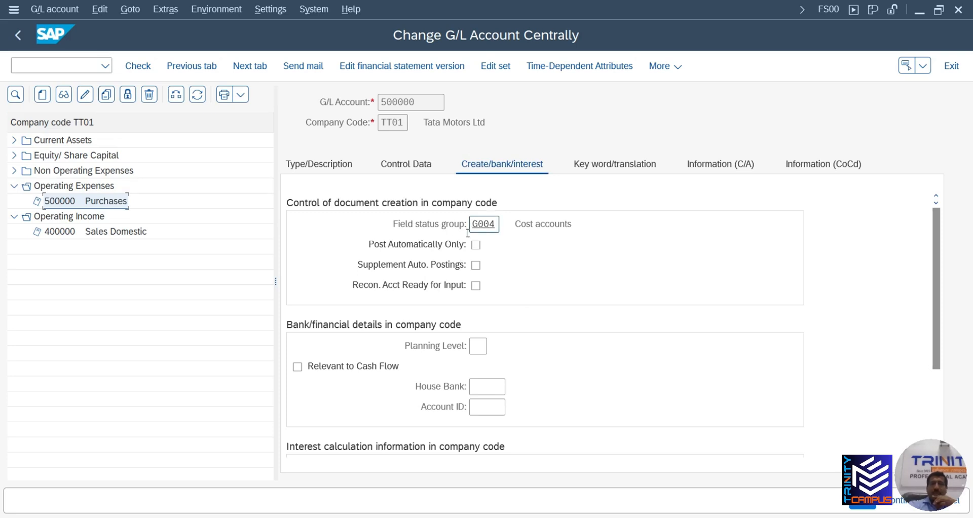
click(129, 96)
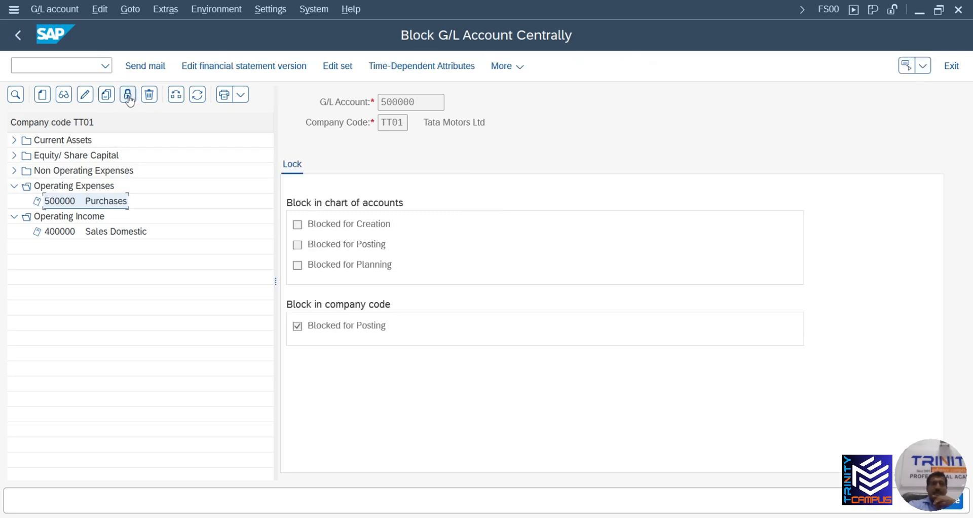
double_click(297, 325)
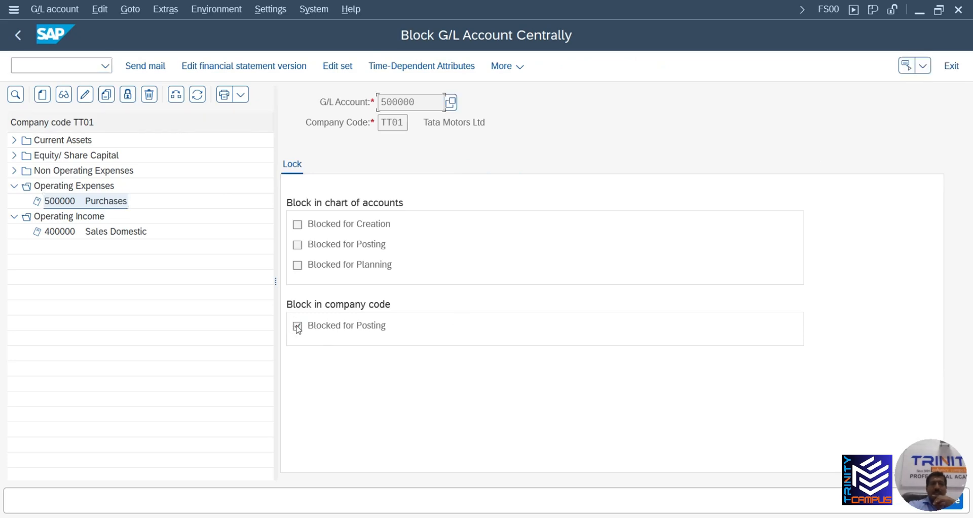
click(959, 502)
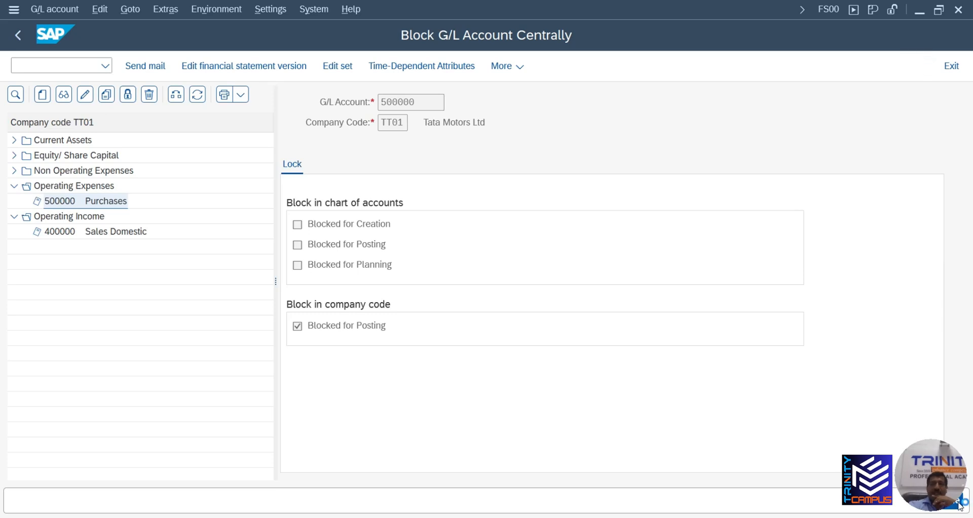